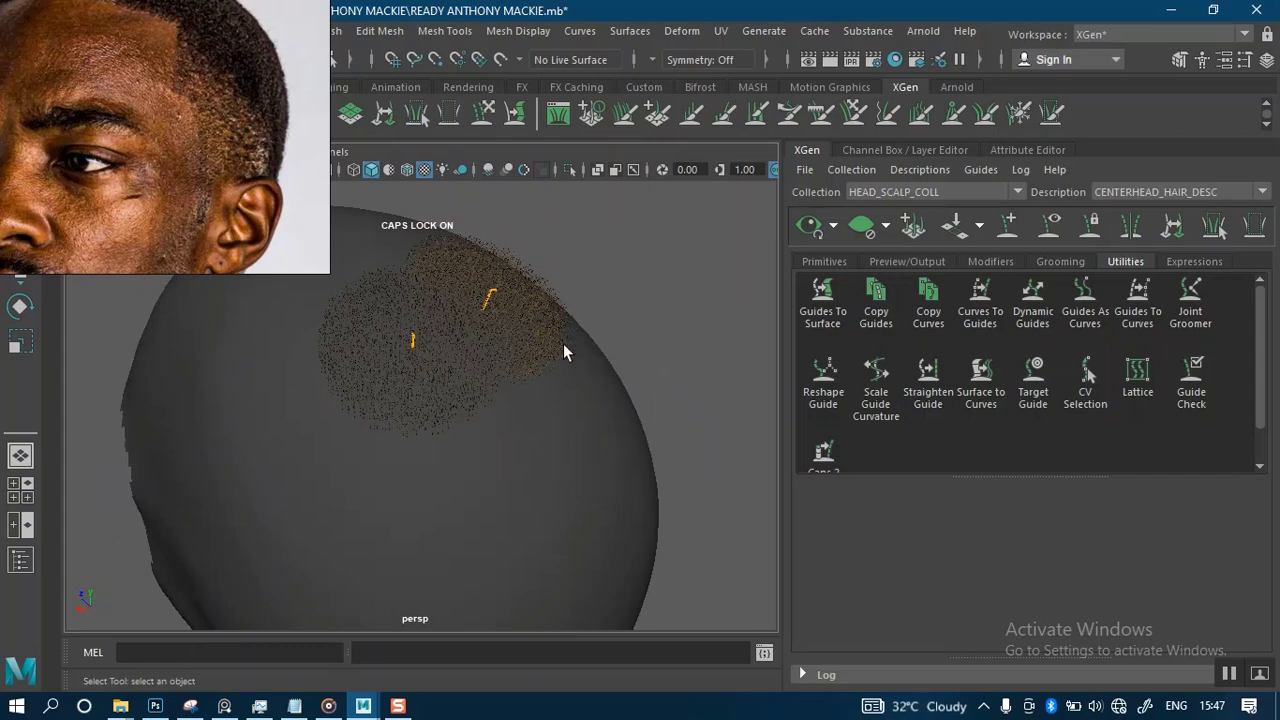
# - Clear the hair preview of the current description and examine the bare guides on top of the scalp
pyautogui.keyDown('alt'); pyautogui.moveTo(564, 340); pyautogui.dragTo(687, 330); pyautogui.keyUp('alt')
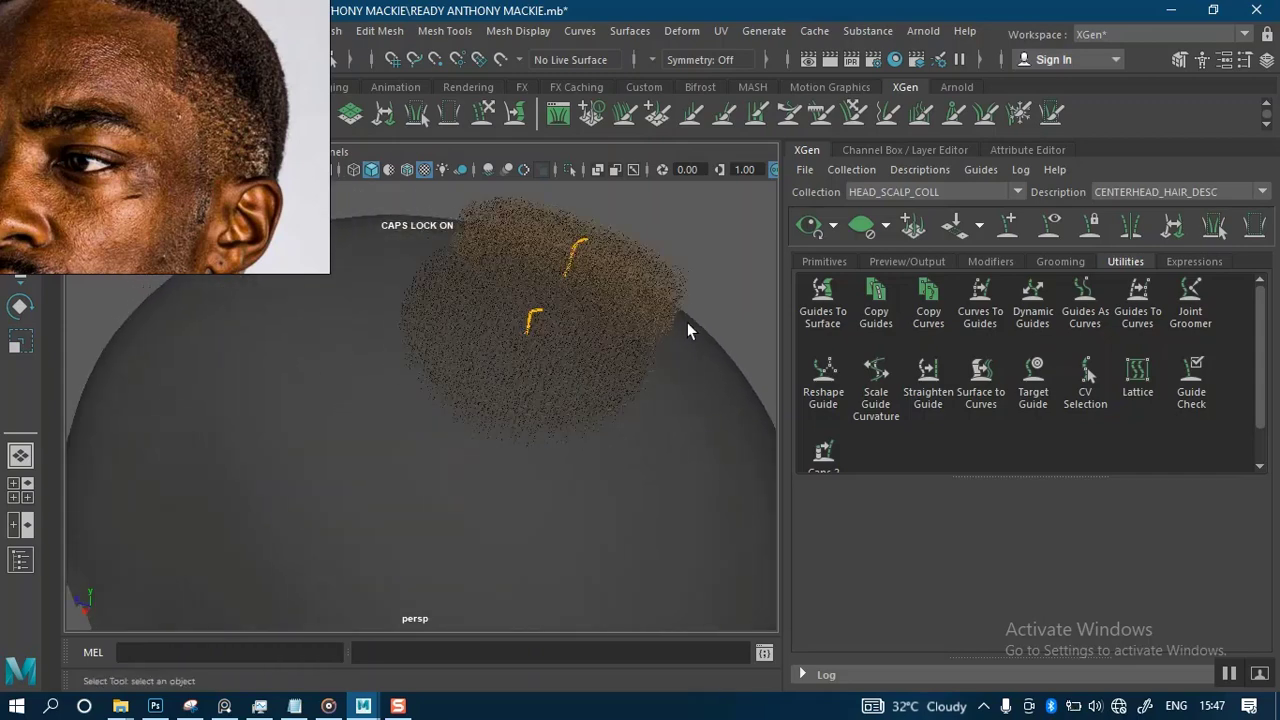
pyautogui.click(886, 227)
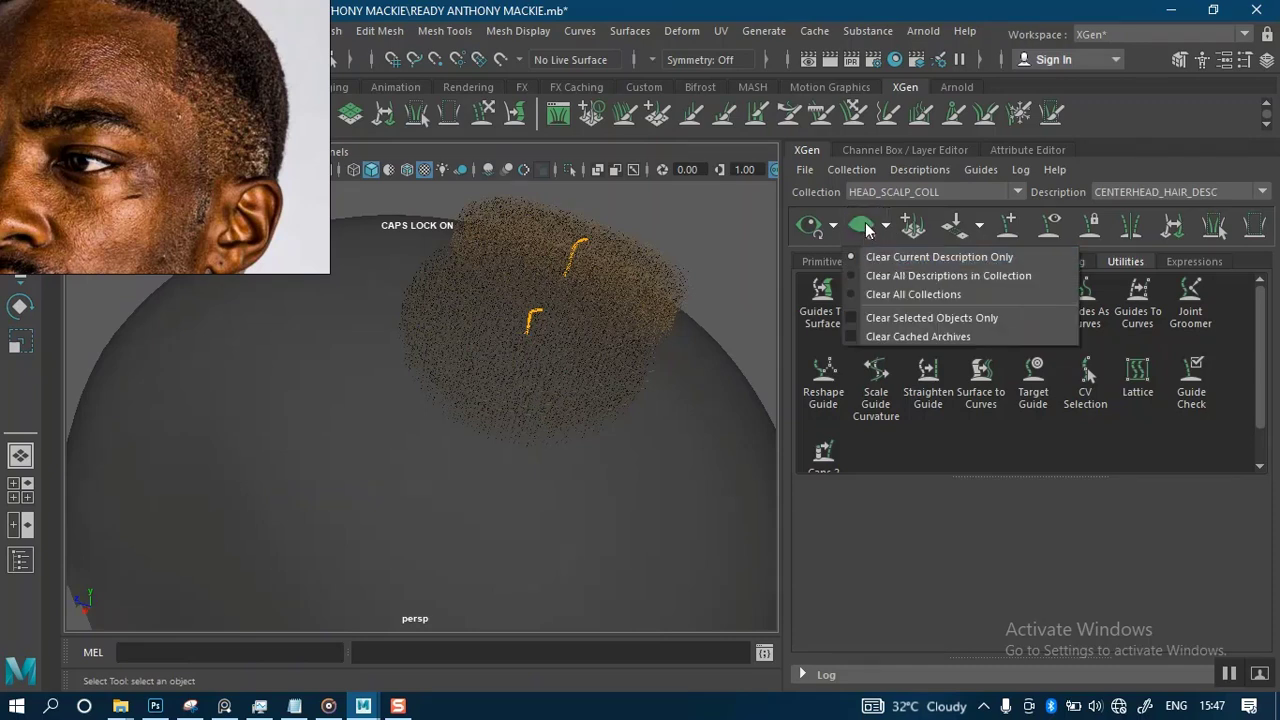
pyautogui.click(865, 231)
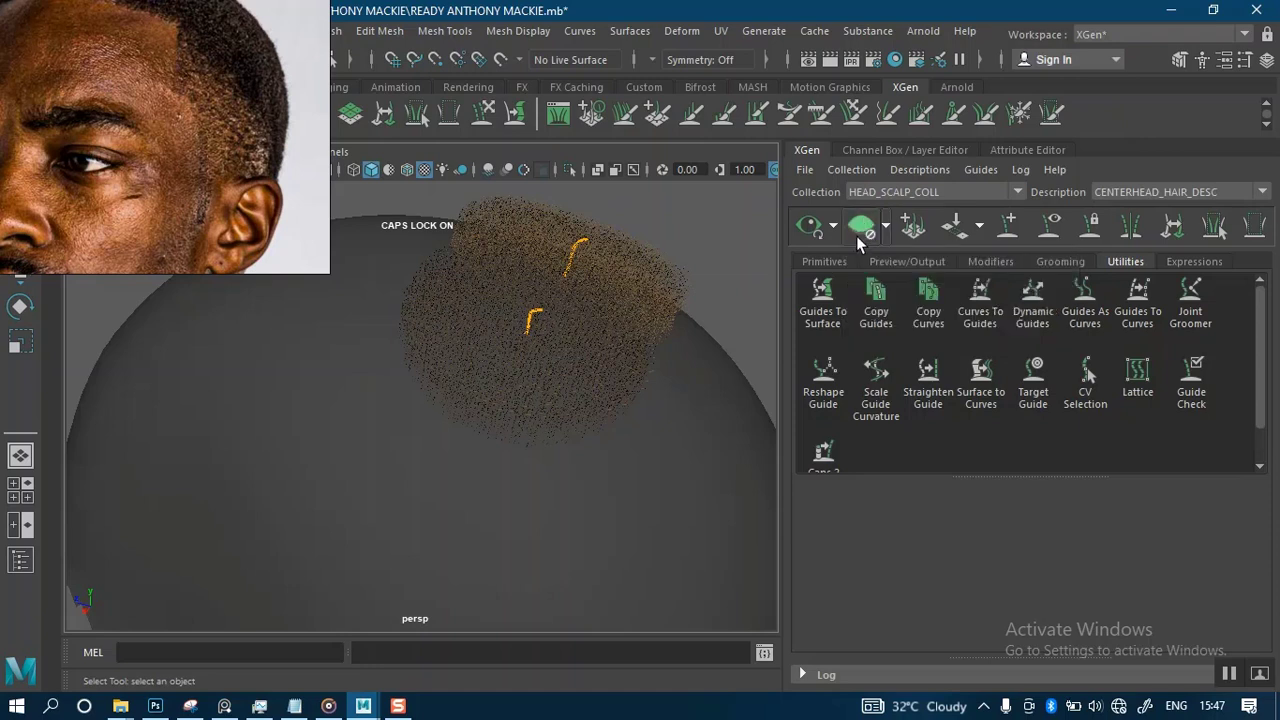
pyautogui.keyDown('alt'); pyautogui.moveTo(582, 334); pyautogui.dragTo(603, 357); pyautogui.keyUp('alt')
pyautogui.keyDown('alt'); pyautogui.moveTo(538, 332); pyautogui.dragTo(450, 352); pyautogui.keyUp('alt')
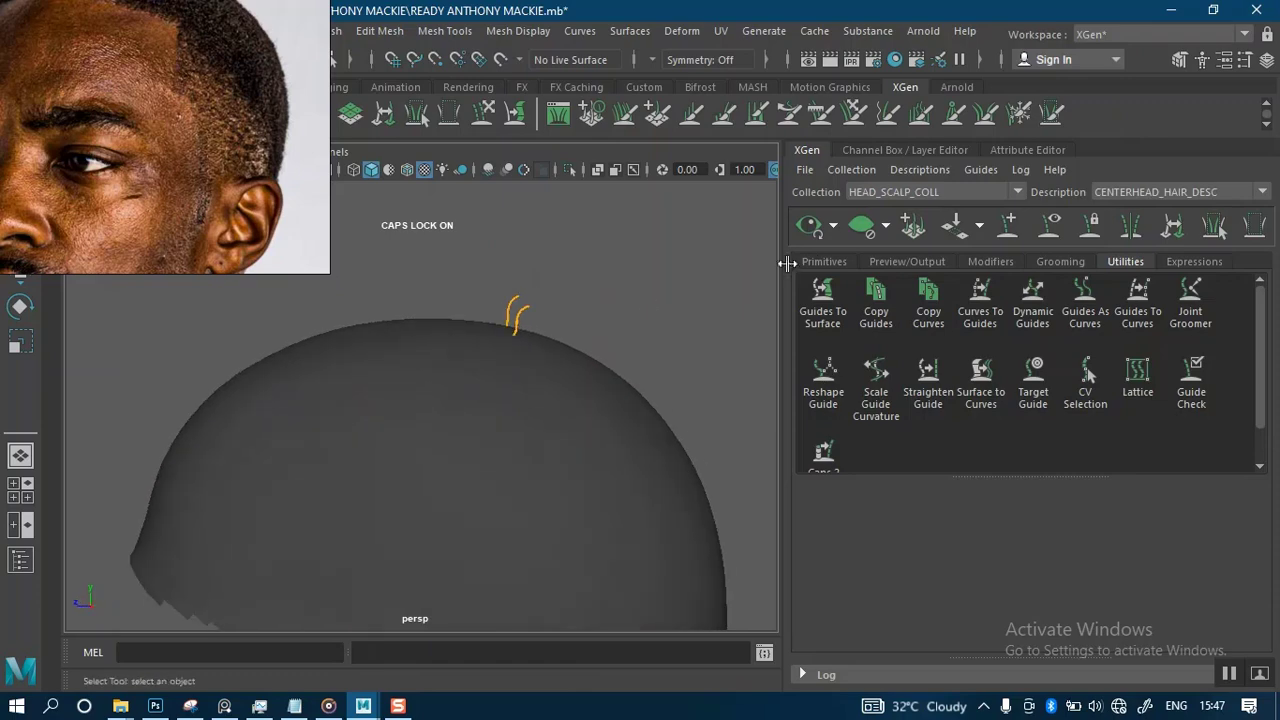
# - Regenerate the XGen hair preview on the scalp and save the scene
pyautogui.click(817, 232)
pyautogui.keyDown('alt'); pyautogui.moveTo(620, 346); pyautogui.dragTo(591, 370); pyautogui.keyUp('alt')
pyautogui.hotkey('ctrl', 's')
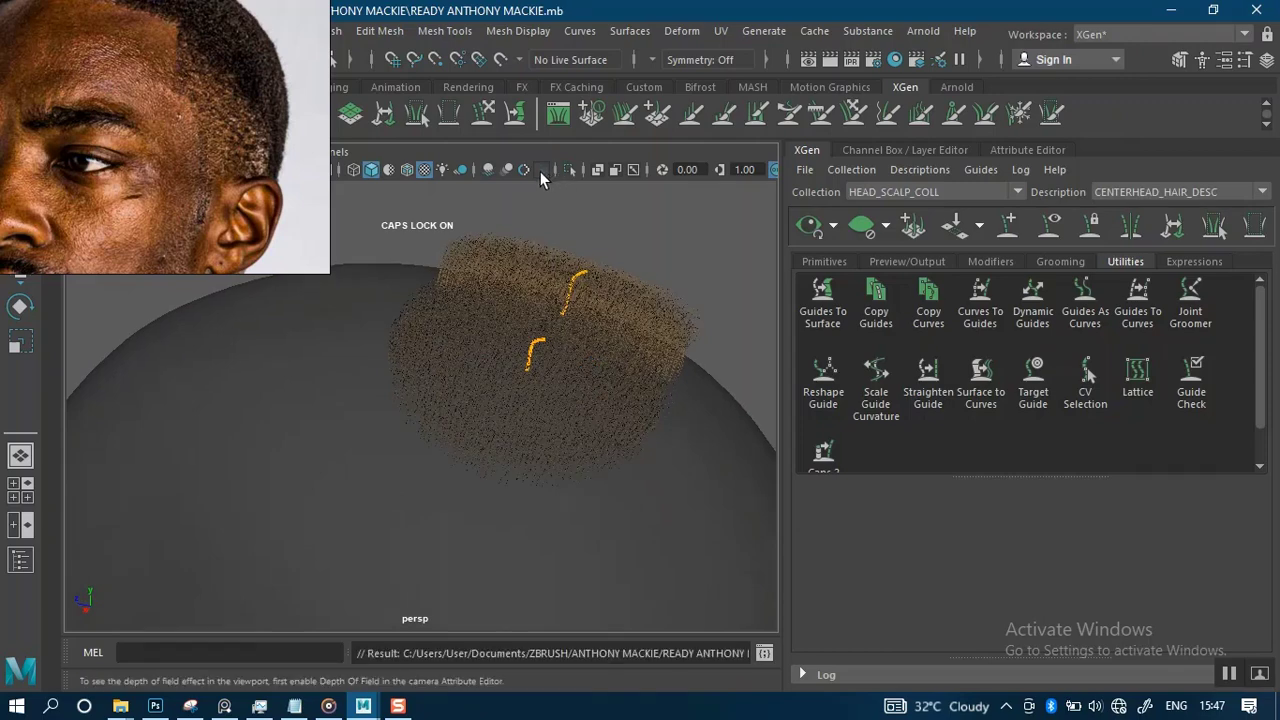
# - Turn on screen-space ambient occlusion in the viewport and check the shading of the hair patch
pyautogui.click(488, 170)
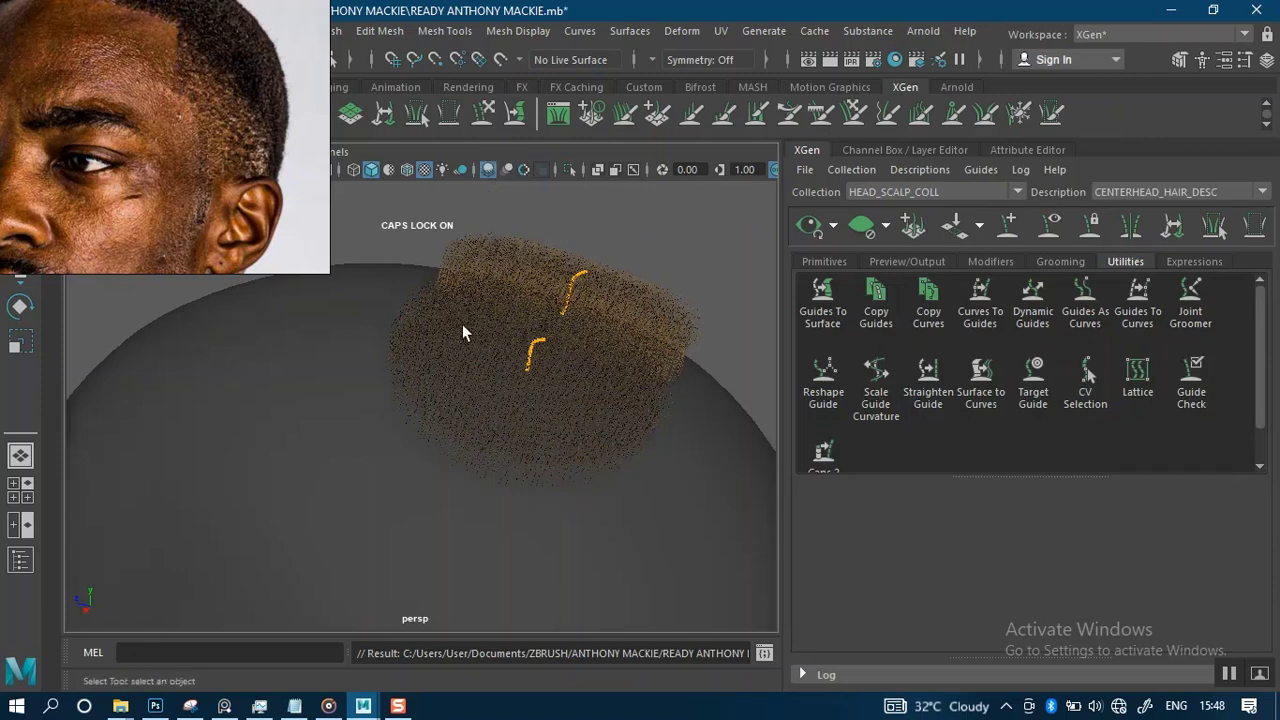
pyautogui.keyDown('alt'); pyautogui.moveTo(527, 418); pyautogui.dragTo(540, 252); pyautogui.keyUp('alt')
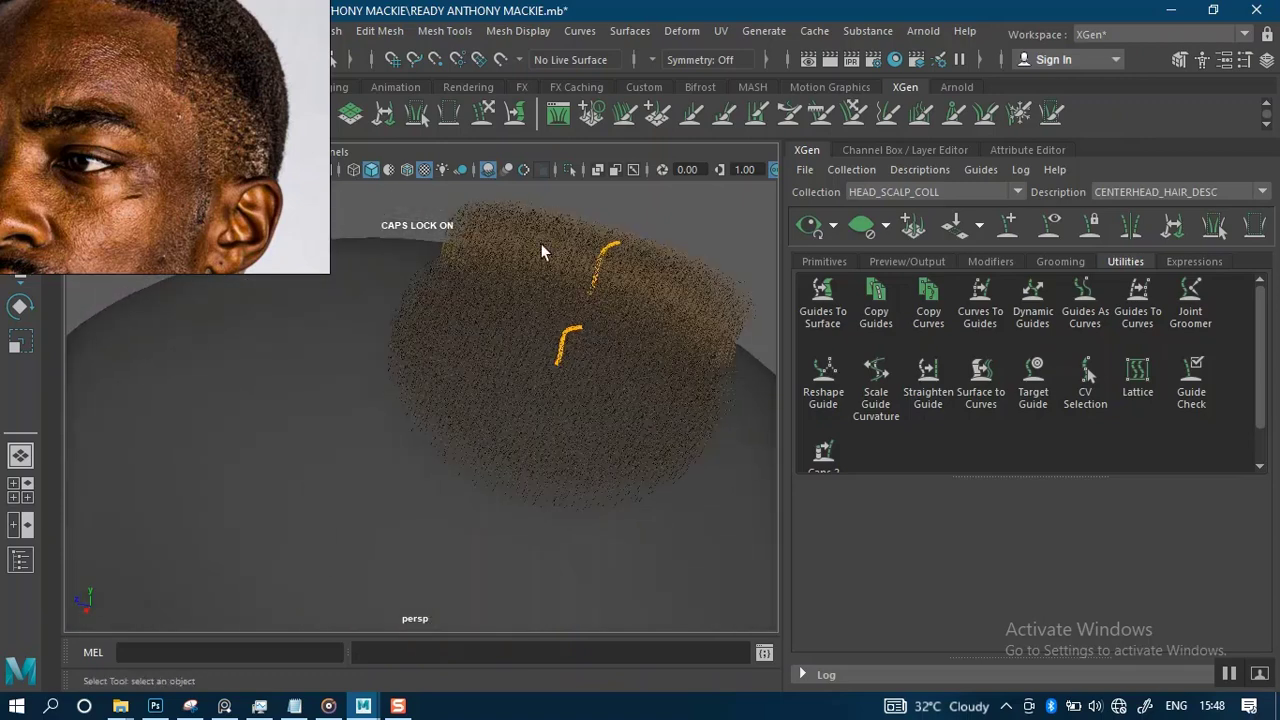
pyautogui.click(487, 172)
pyautogui.keyDown('alt'); pyautogui.moveTo(514, 358); pyautogui.dragTo(573, 369); pyautogui.keyUp('alt')
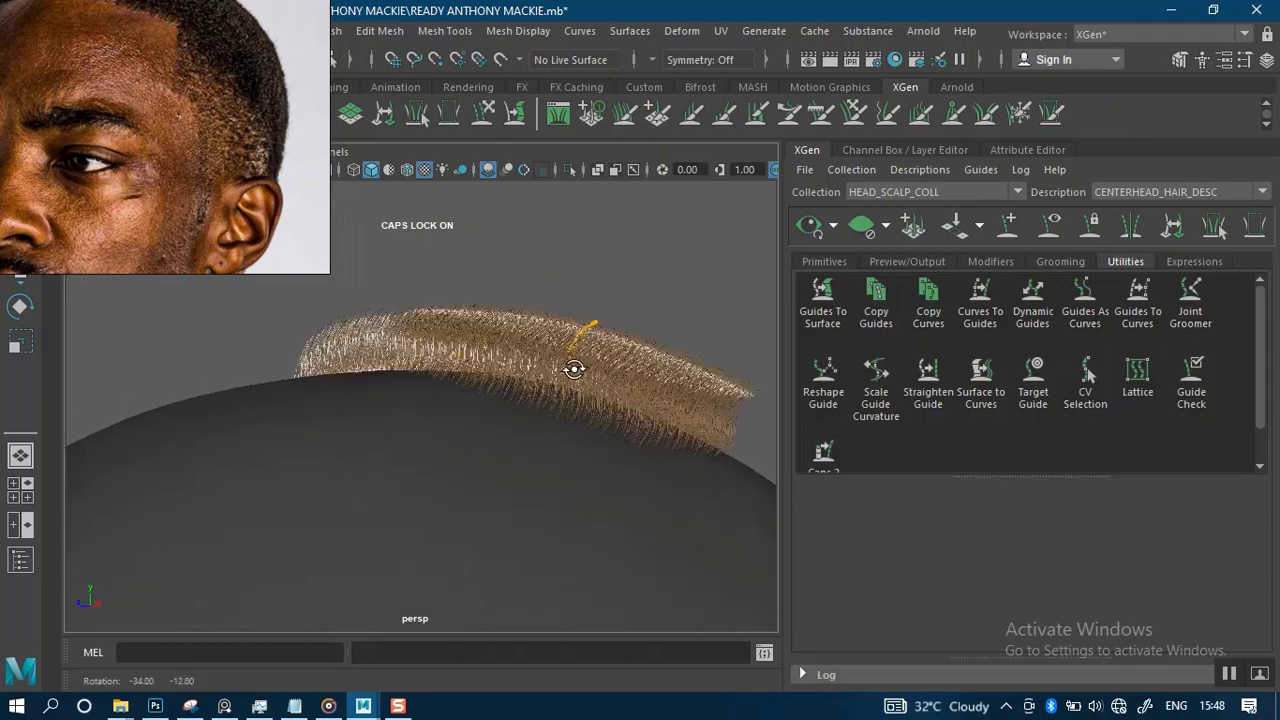
pyautogui.keyDown('alt'); pyautogui.moveTo(573, 369); pyautogui.dragTo(571, 414, button='right'); pyautogui.keyUp('alt')
pyautogui.keyDown('alt'); pyautogui.moveTo(571, 414); pyautogui.dragTo(545, 360); pyautogui.keyUp('alt')
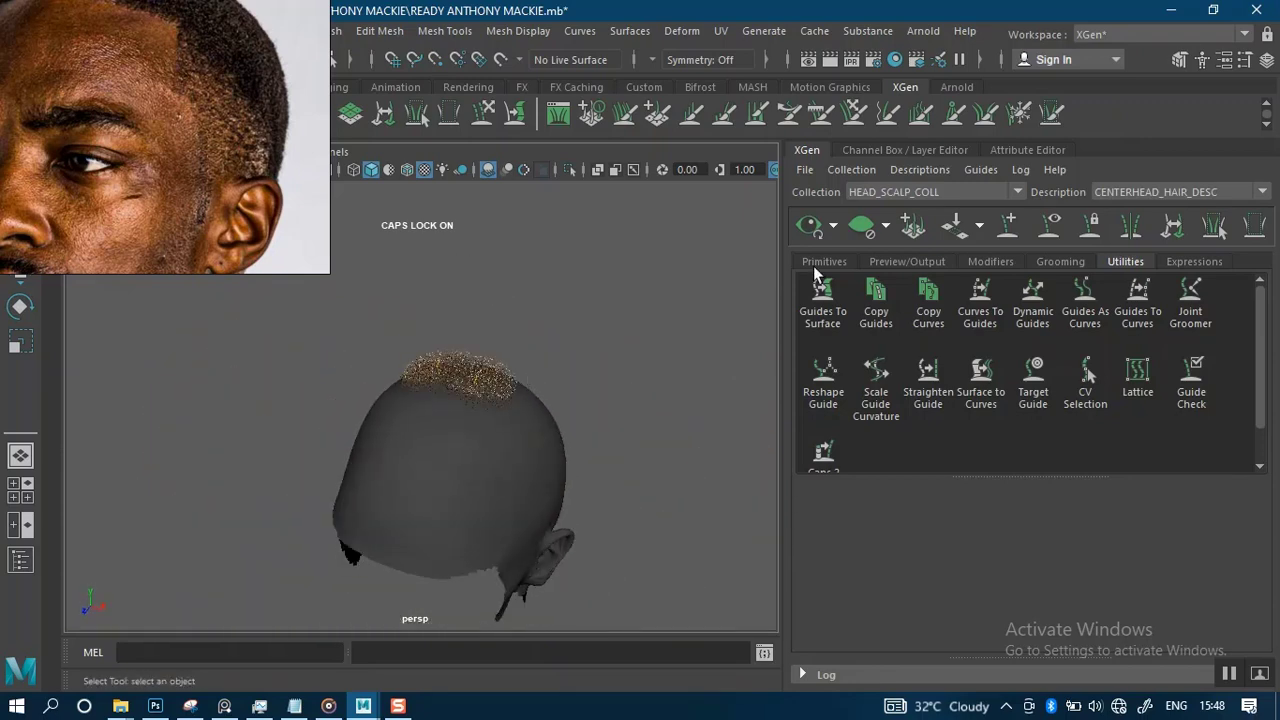
# - Clear the hair preview, look at the scalp close up, and regenerate the preview
pyautogui.click(862, 228)
pyautogui.keyDown('alt'); pyautogui.moveTo(512, 358); pyautogui.dragTo(524, 442, button='right'); pyautogui.keyUp('alt')
pyautogui.keyDown('alt'); pyautogui.moveTo(524, 442); pyautogui.dragTo(605, 335); pyautogui.keyUp('alt')
pyautogui.click(810, 226)
# - Set the hair splines' width to 0.03 in the primitive attributes and check the thicker hair from several angles
pyautogui.click(822, 262)
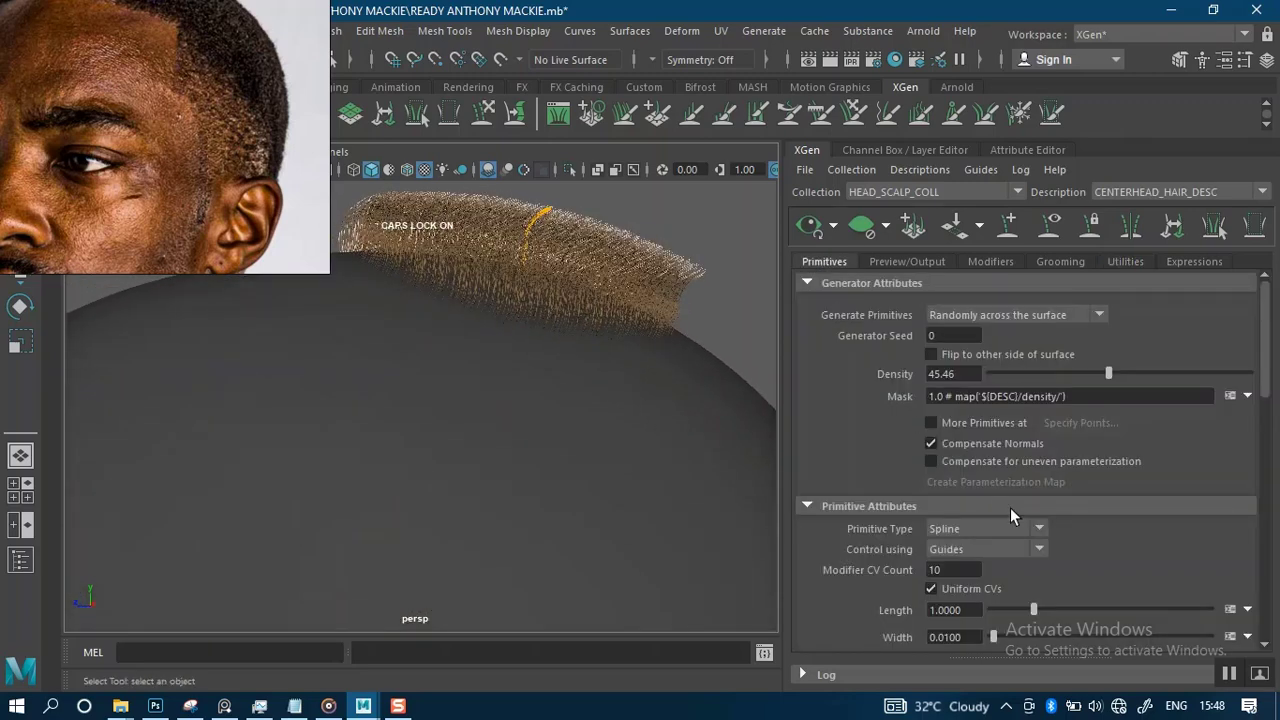
pyautogui.scroll(-4, 1262, 398)
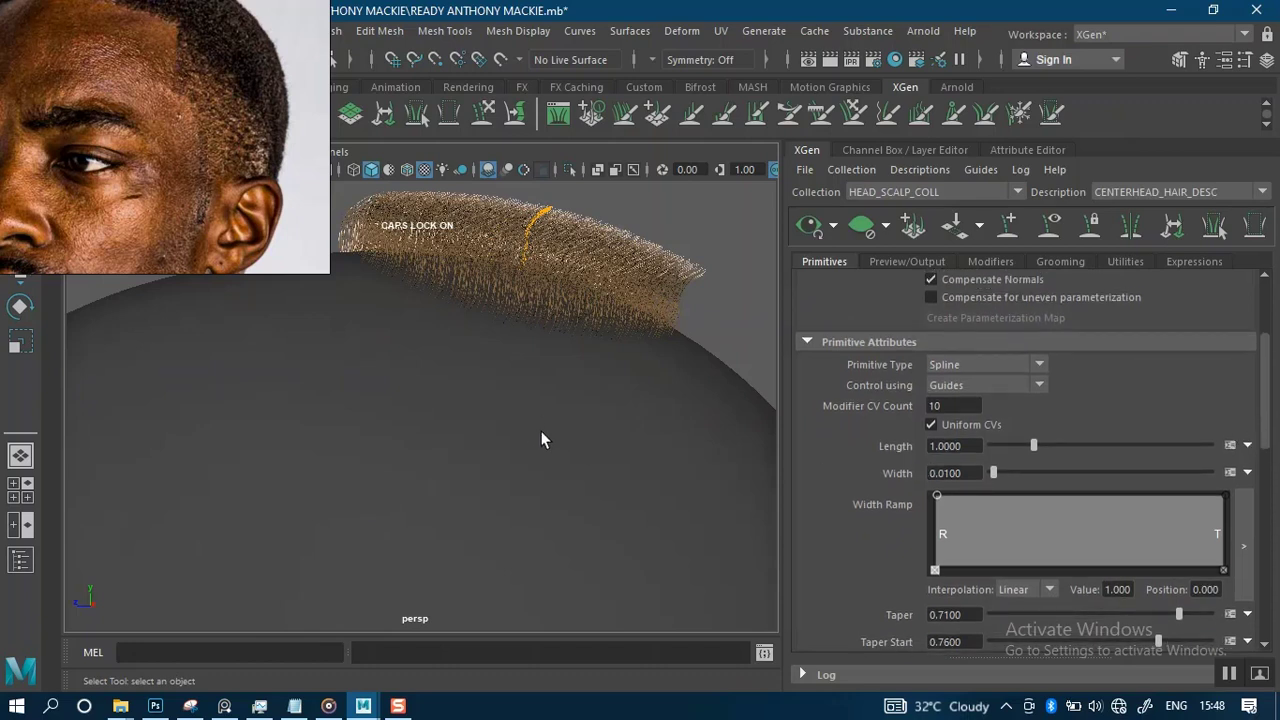
pyautogui.click(952, 473)
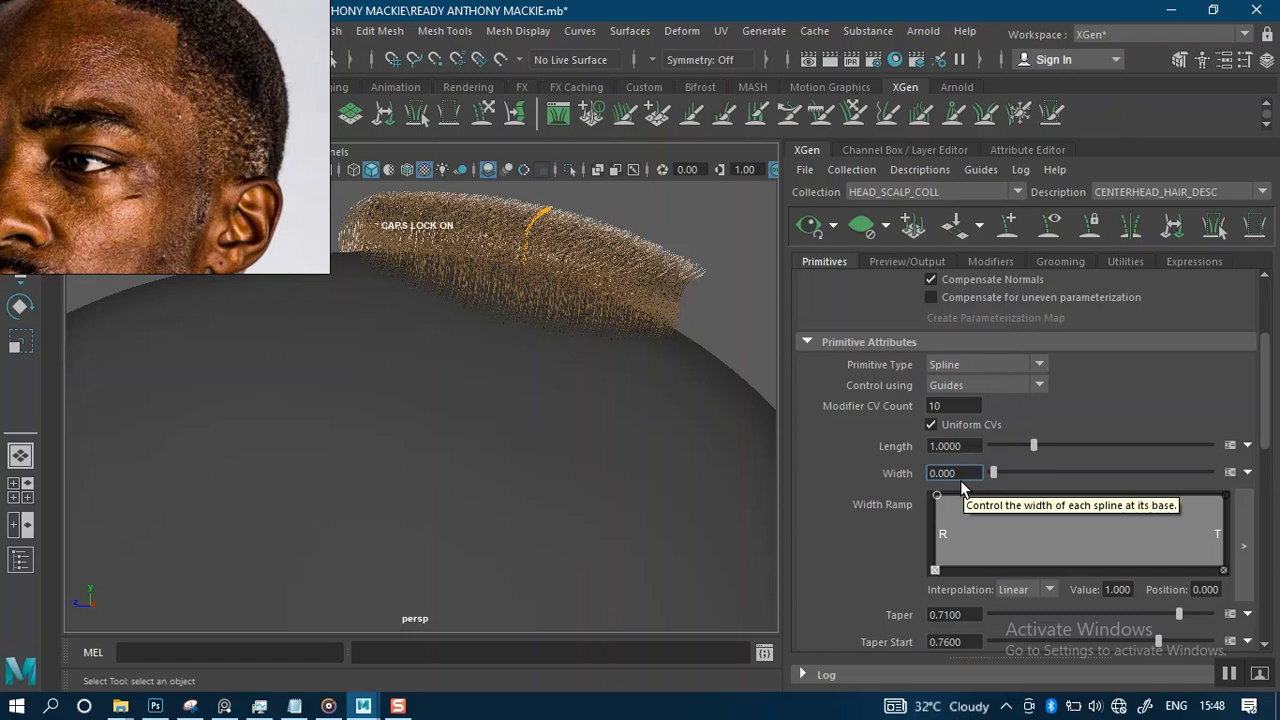
pyautogui.write('3')
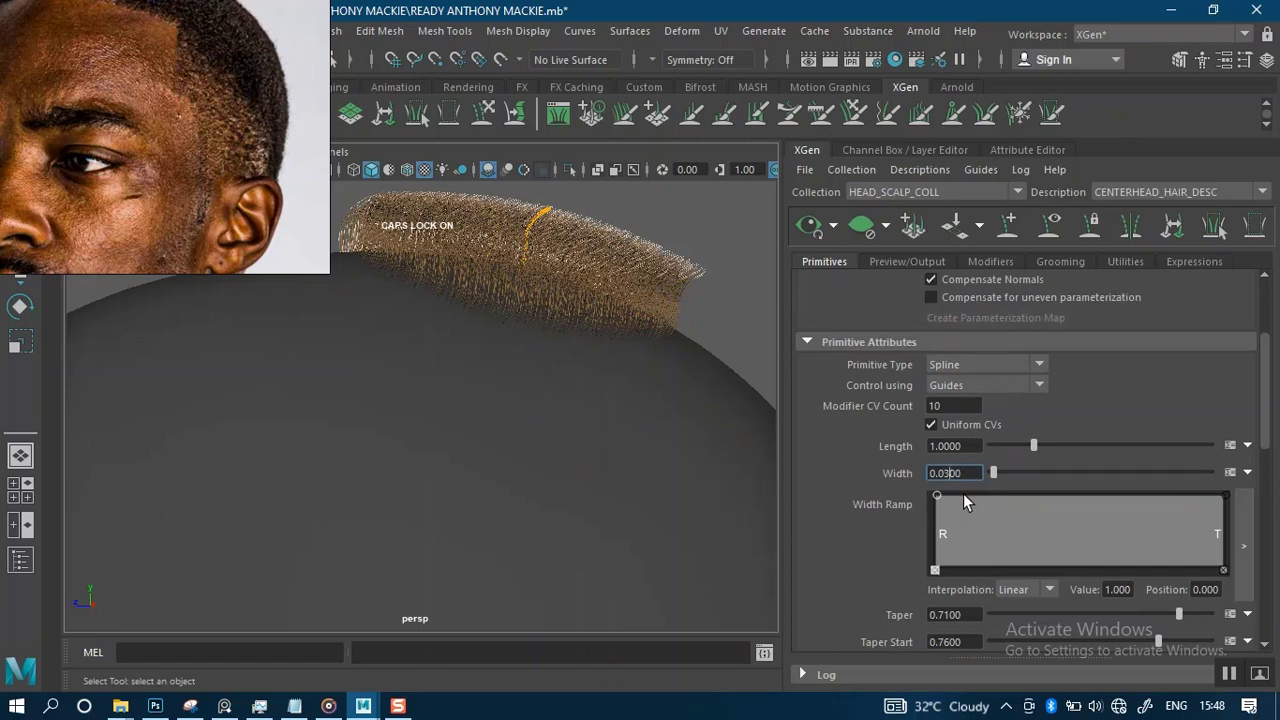
pyautogui.press('Return')
pyautogui.keyDown('alt'); pyautogui.moveTo(590, 427); pyautogui.dragTo(700, 432); pyautogui.keyUp('alt')
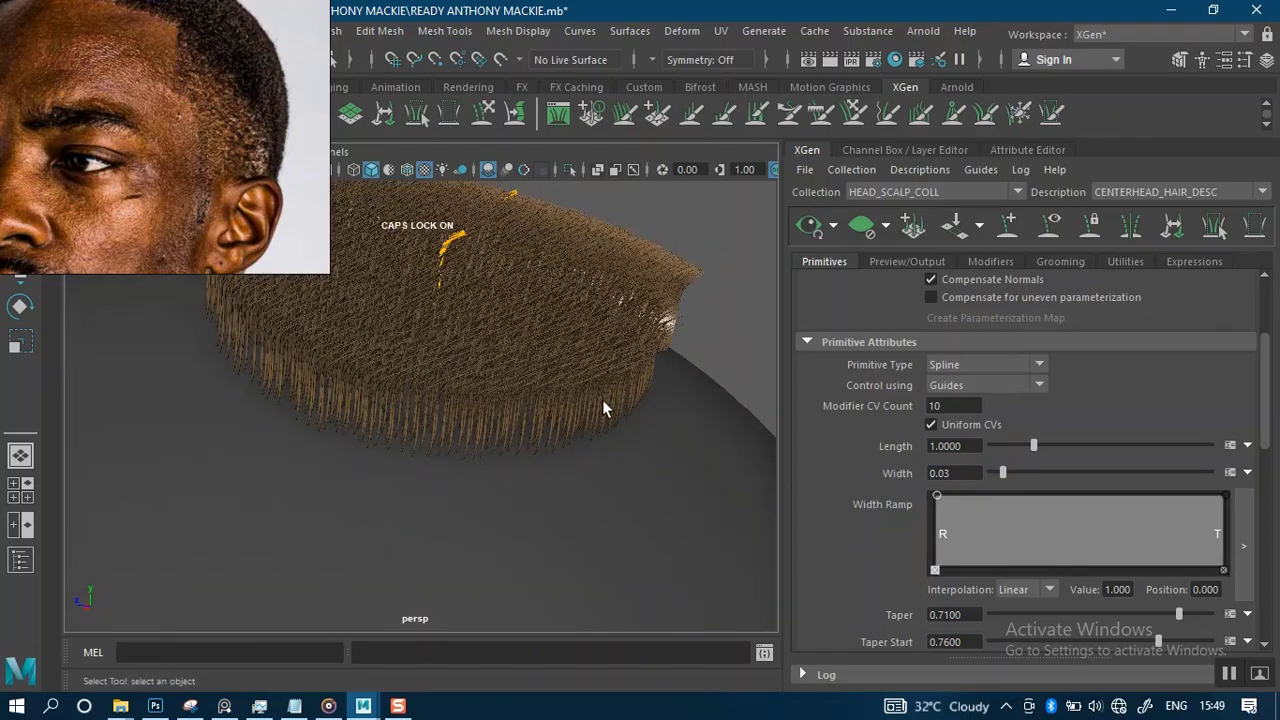
pyautogui.keyDown('alt'); pyautogui.moveTo(612, 476); pyautogui.dragTo(686, 453); pyautogui.keyUp('alt')
pyautogui.keyDown('alt'); pyautogui.moveTo(588, 418); pyautogui.dragTo(568, 437); pyautogui.keyUp('alt')
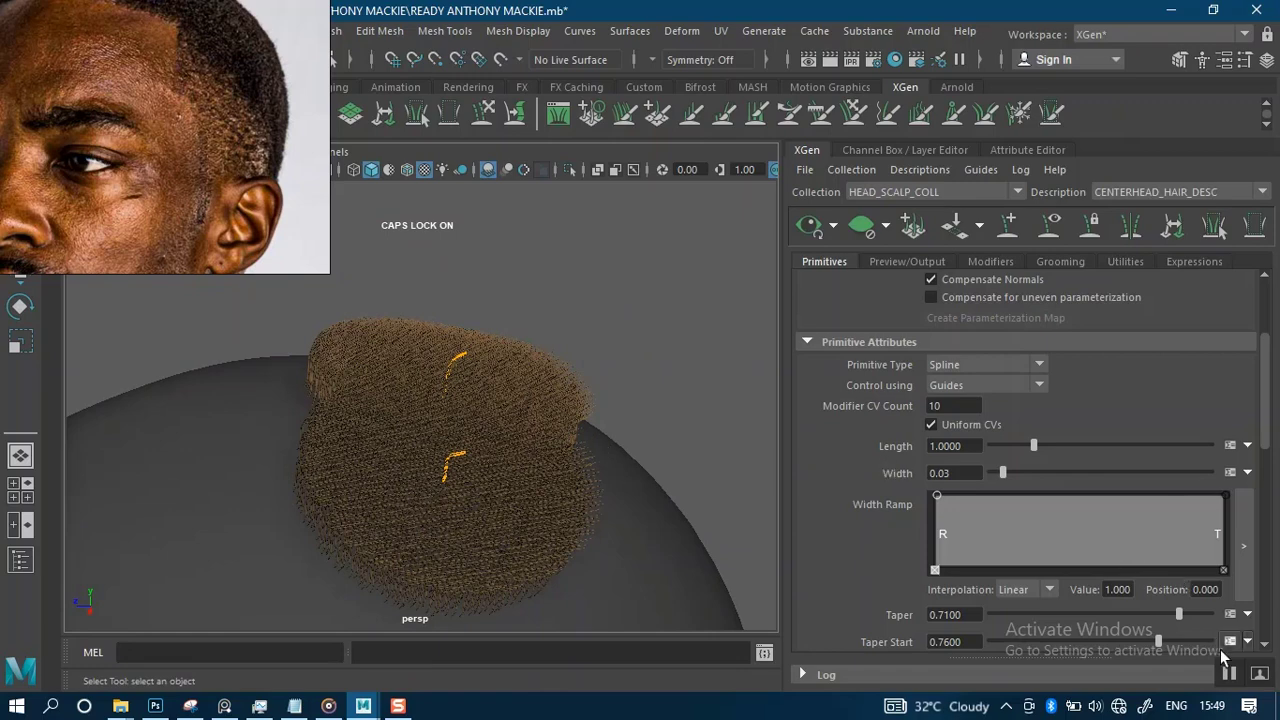
pyautogui.moveTo(618, 418)
pyautogui.keyDown('alt'); pyautogui.mouseDown()
pyautogui.moveTo(617, 449)
pyautogui.moveTo(623, 429)
pyautogui.moveTo(580, 374)
pyautogui.moveTo(621, 430)
pyautogui.mouseUp(); pyautogui.keyUp('alt')
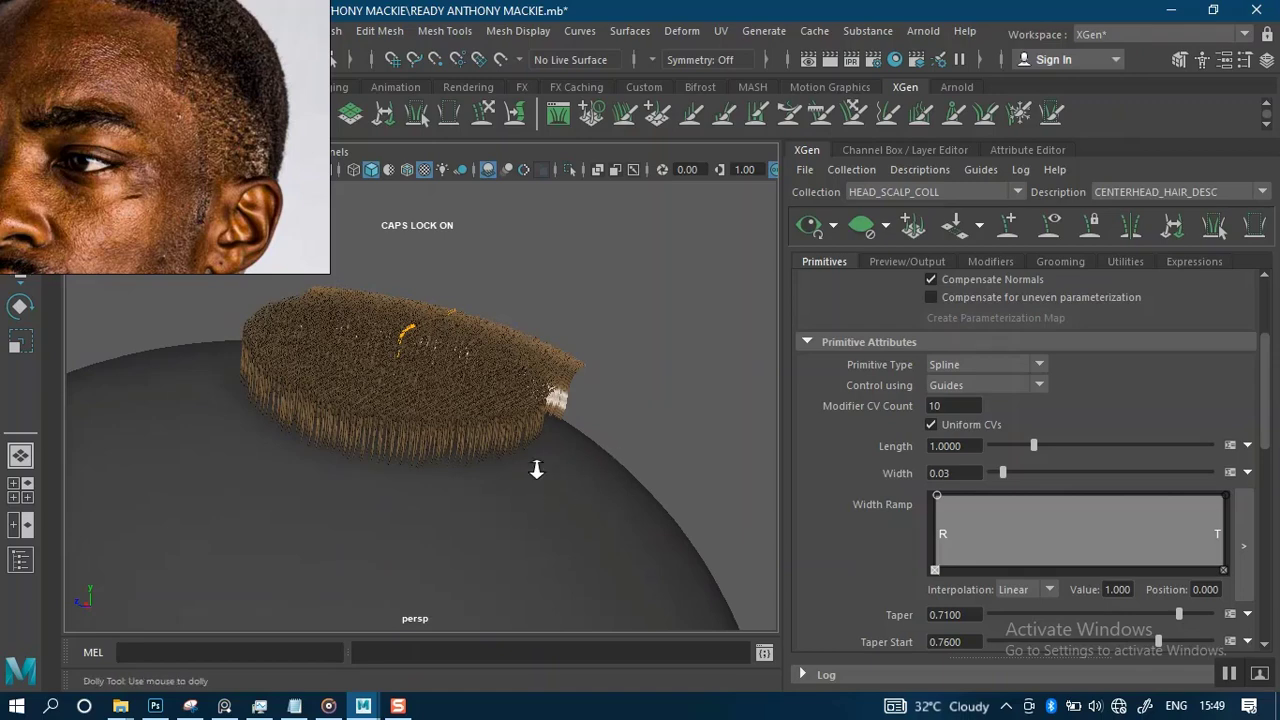
pyautogui.keyDown('alt'); pyautogui.moveTo(531, 463); pyautogui.dragTo(680, 410); pyautogui.keyUp('alt')
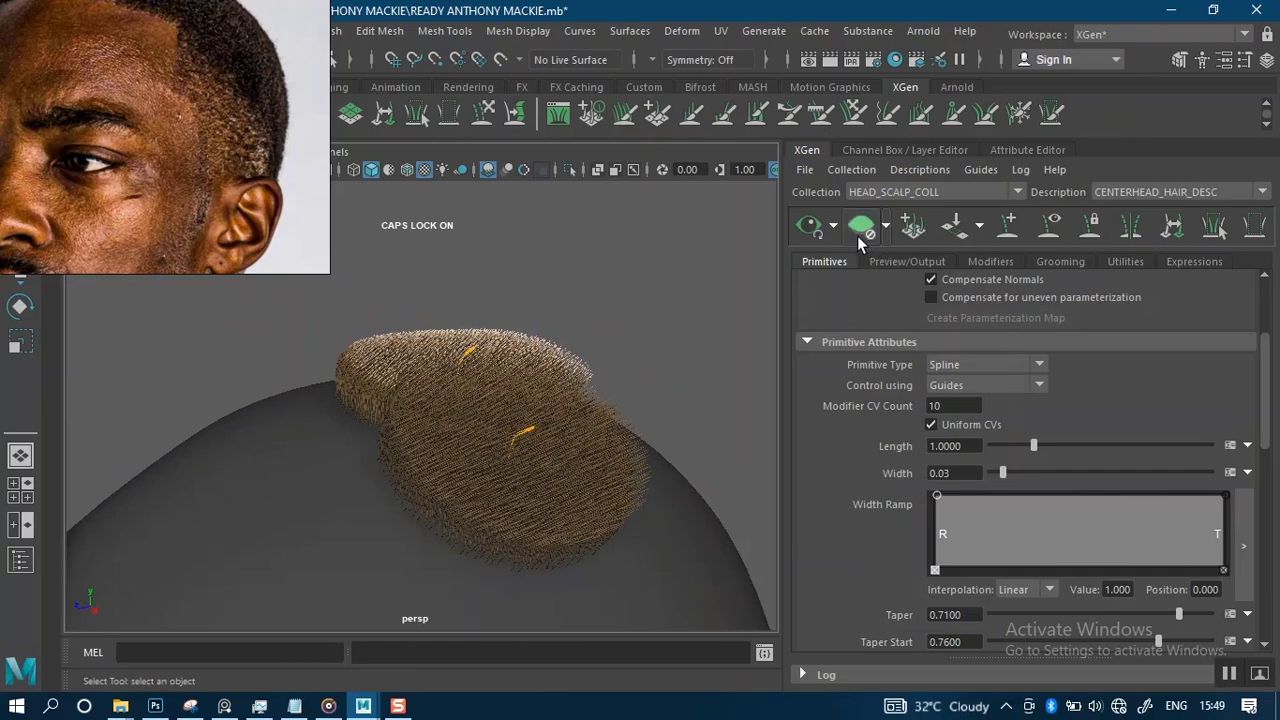
pyautogui.keyDown('alt'); pyautogui.moveTo(574, 514); pyautogui.dragTo(522, 405); pyautogui.keyUp('alt')
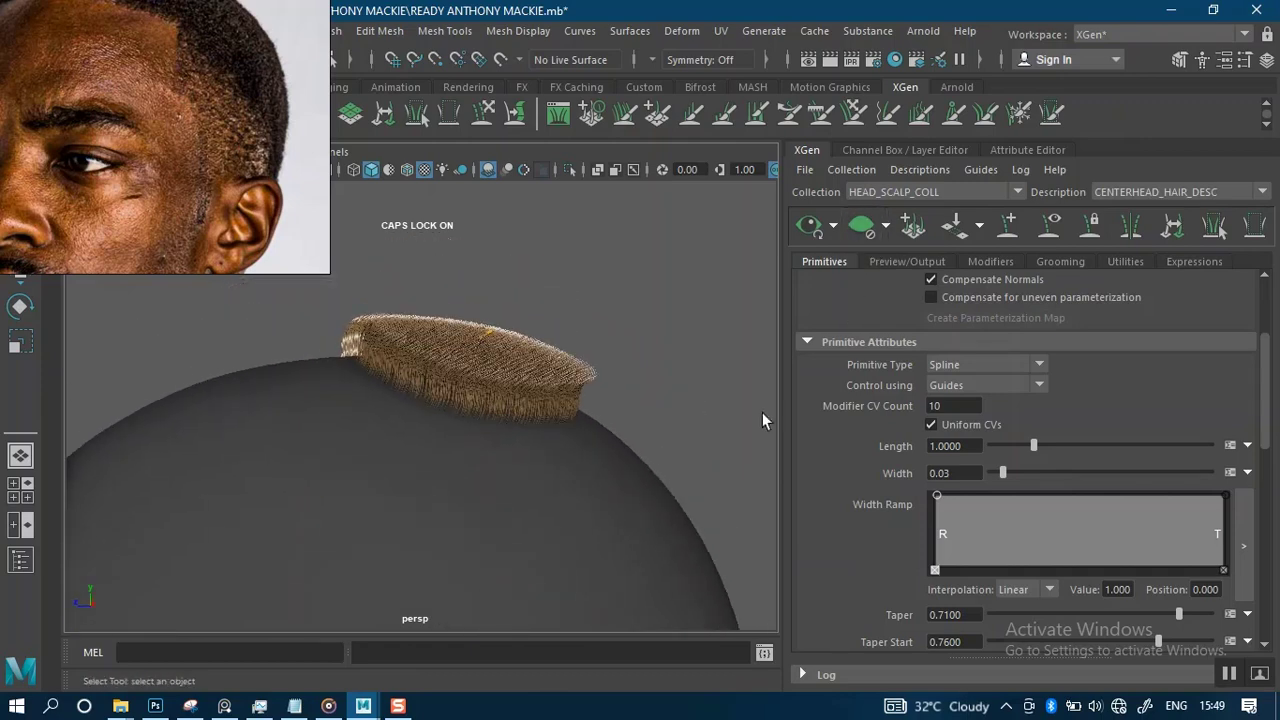
# - Examine the description's preview and output settings and both guides' attributes for the hair material
pyautogui.click(913, 258)
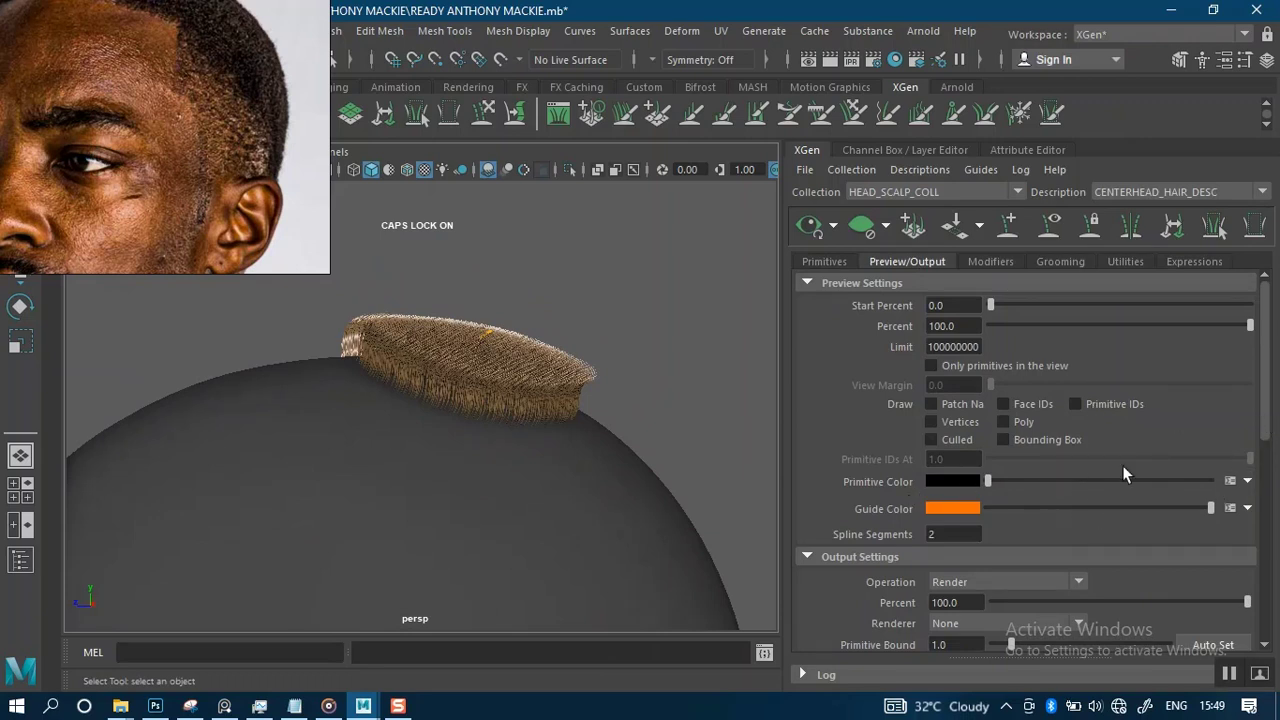
pyautogui.moveTo(1266, 438); pyautogui.dragTo(1272, 411)
pyautogui.click(1015, 150)
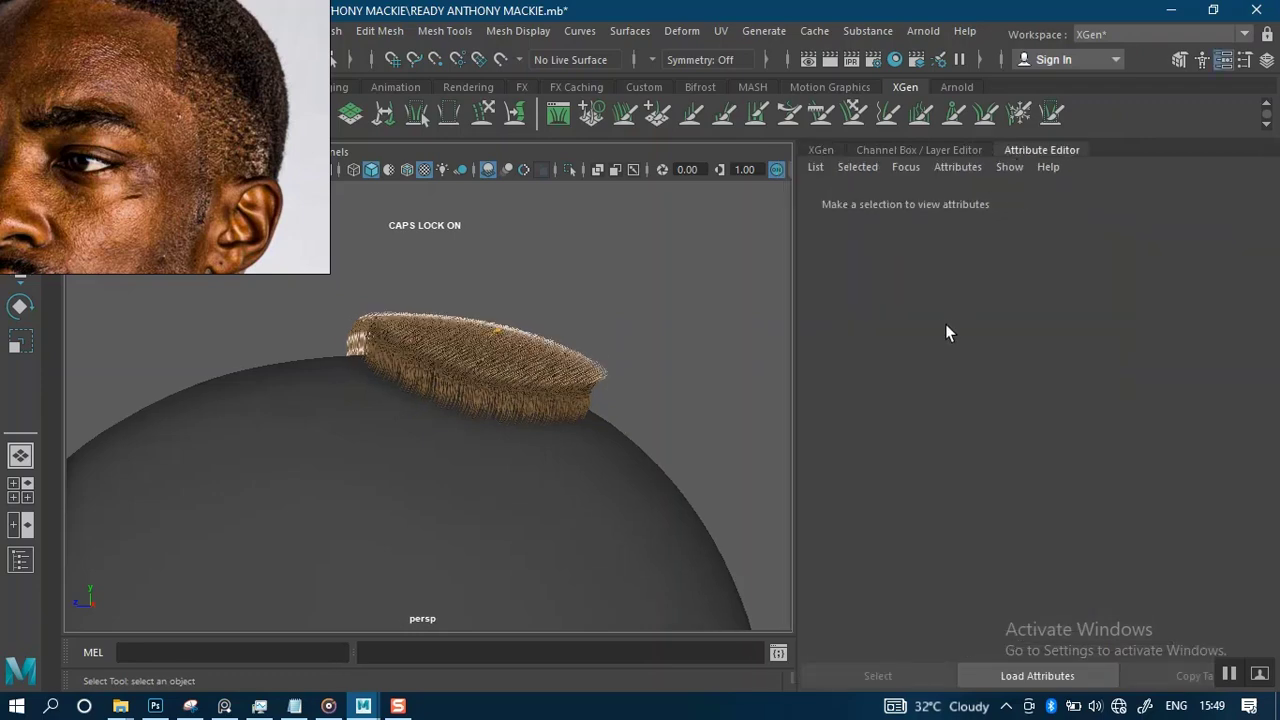
pyautogui.keyDown('alt'); pyautogui.moveTo(459, 380); pyautogui.dragTo(484, 372); pyautogui.keyUp('alt')
pyautogui.click(558, 412)
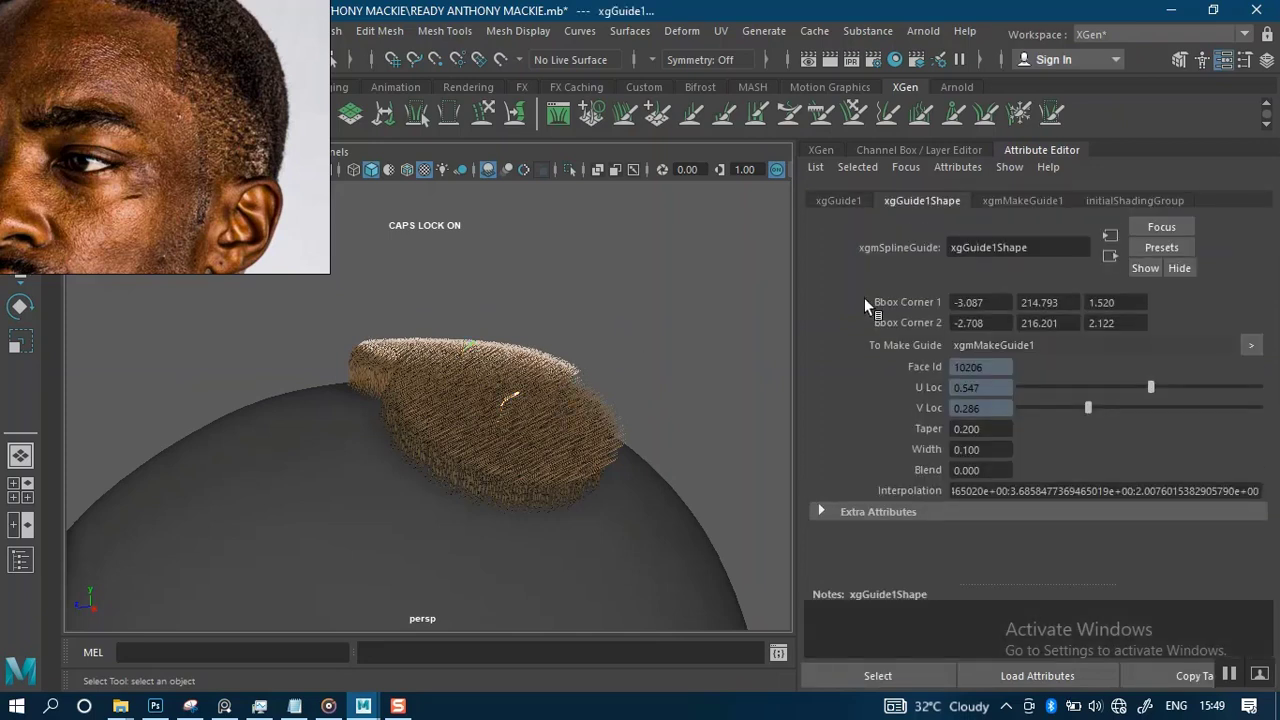
pyautogui.click(1021, 200)
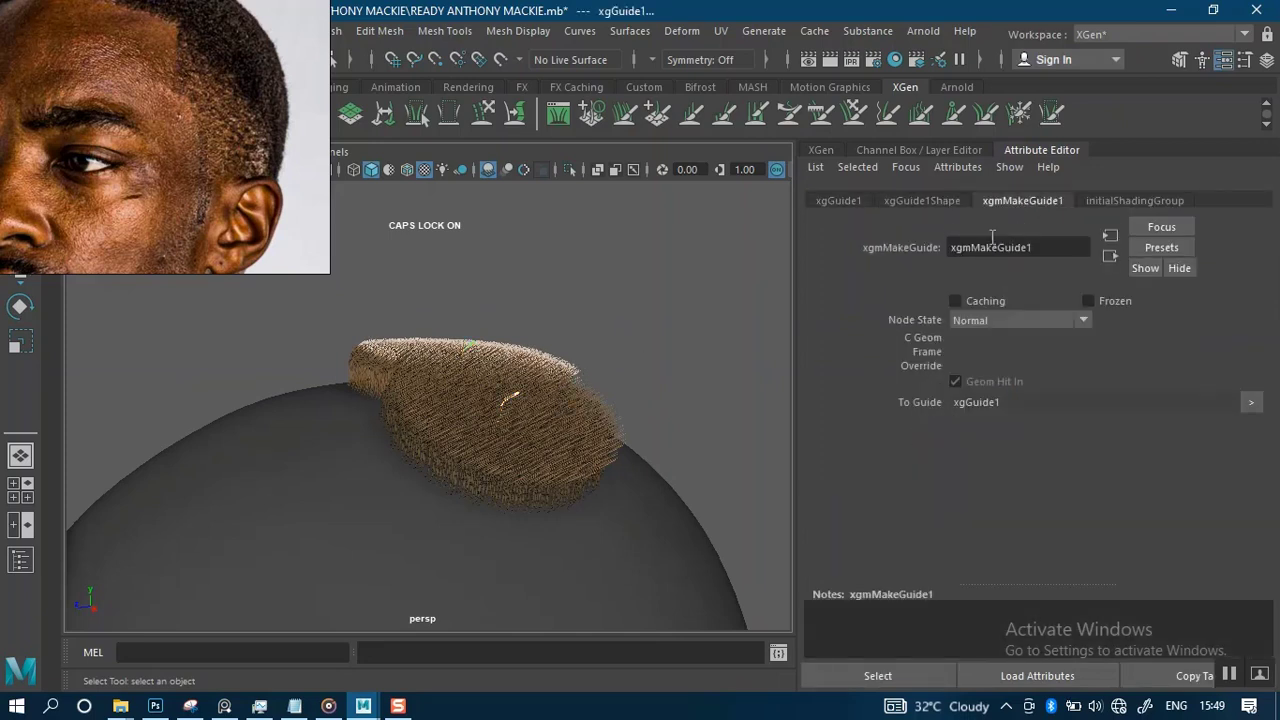
pyautogui.click(850, 200)
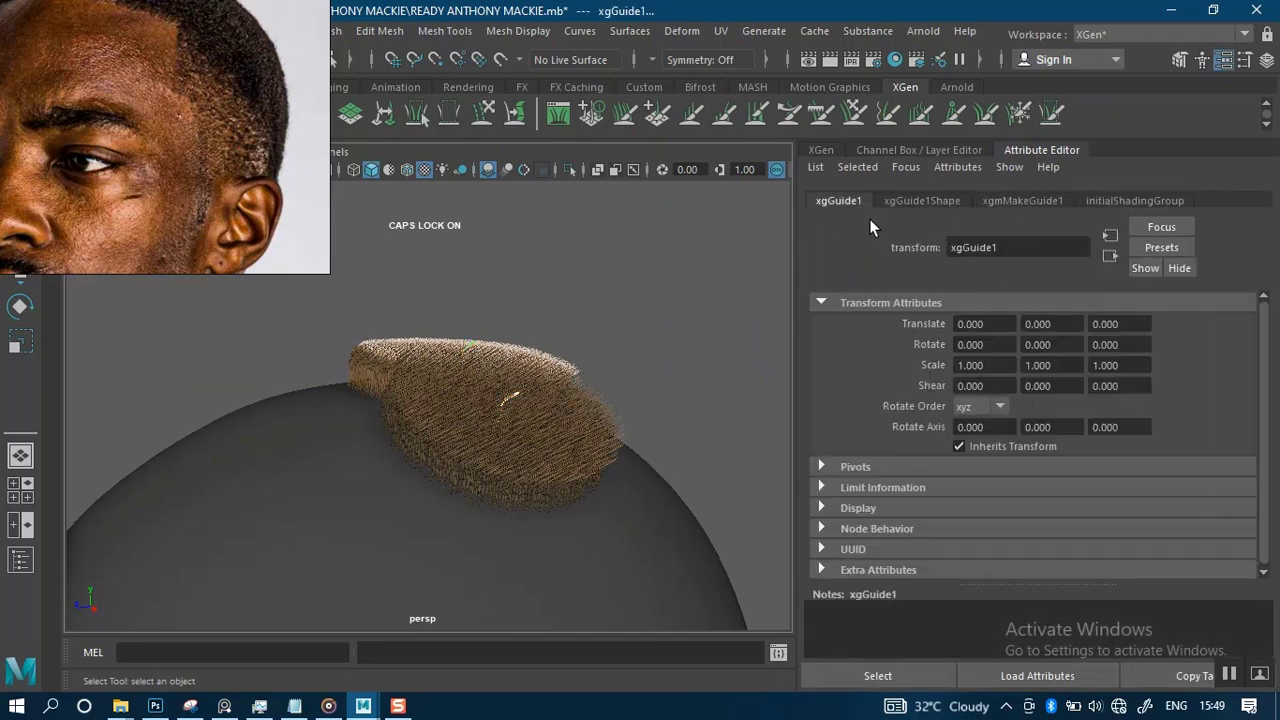
pyautogui.click(1097, 204)
pyautogui.keyDown('alt'); pyautogui.moveTo(737, 320); pyautogui.dragTo(586, 374); pyautogui.keyUp('alt')
pyautogui.click(628, 348)
pyautogui.click(660, 390)
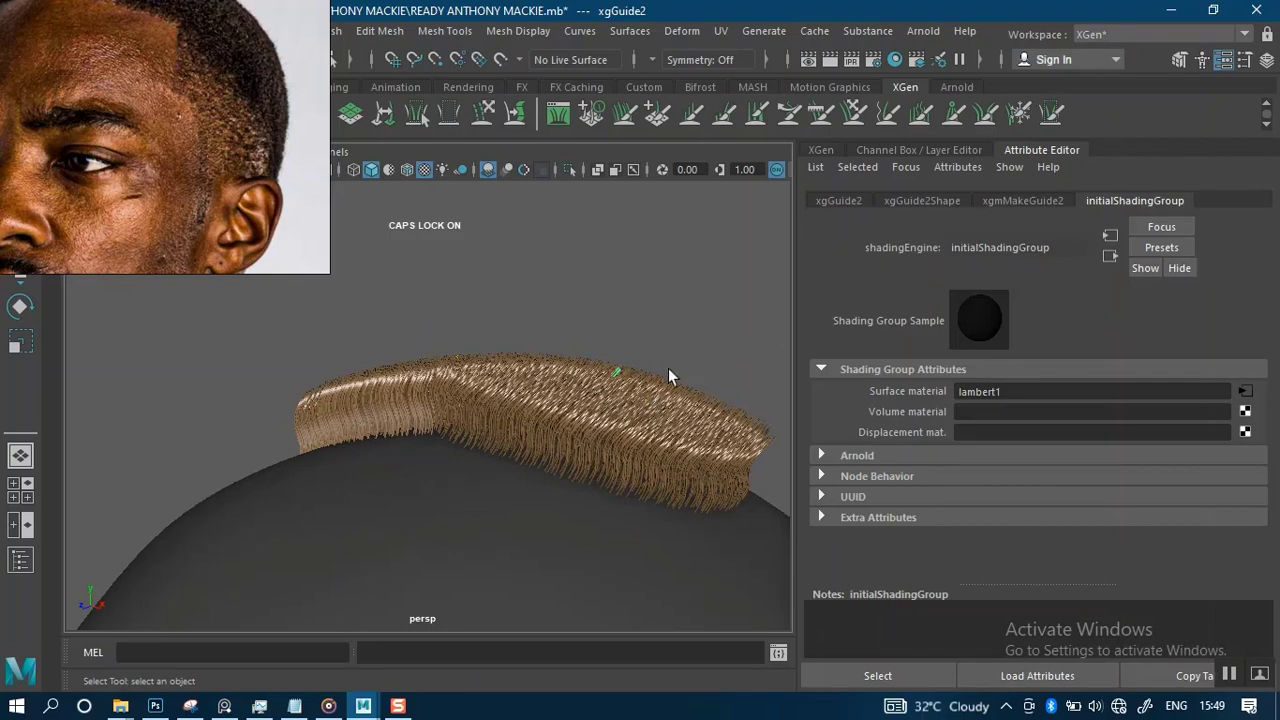
pyautogui.keyDown('alt'); pyautogui.moveTo(668, 376); pyautogui.dragTo(679, 349); pyautogui.keyUp('alt')
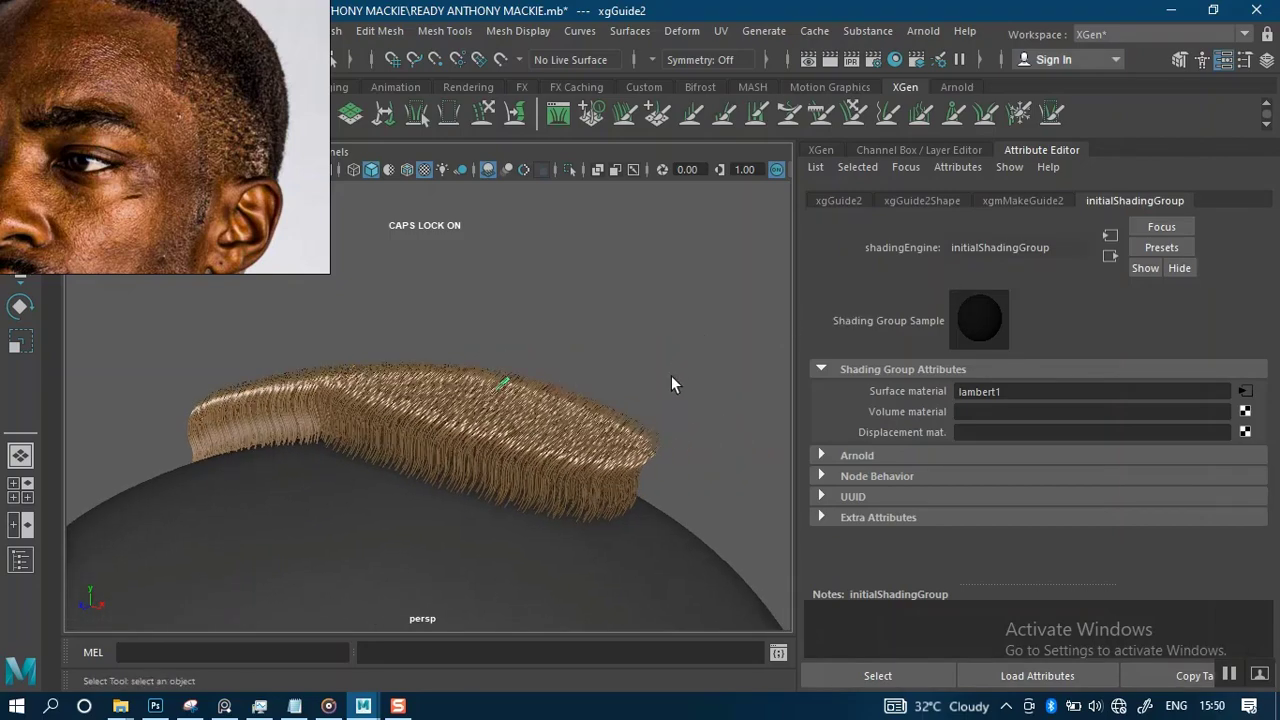
pyautogui.keyDown('alt'); pyautogui.moveTo(557, 357); pyautogui.dragTo(470, 358); pyautogui.keyUp('alt')
pyautogui.keyDown('alt'); pyautogui.moveTo(712, 376); pyautogui.dragTo(622, 378); pyautogui.keyUp('alt')
pyautogui.click(651, 300)
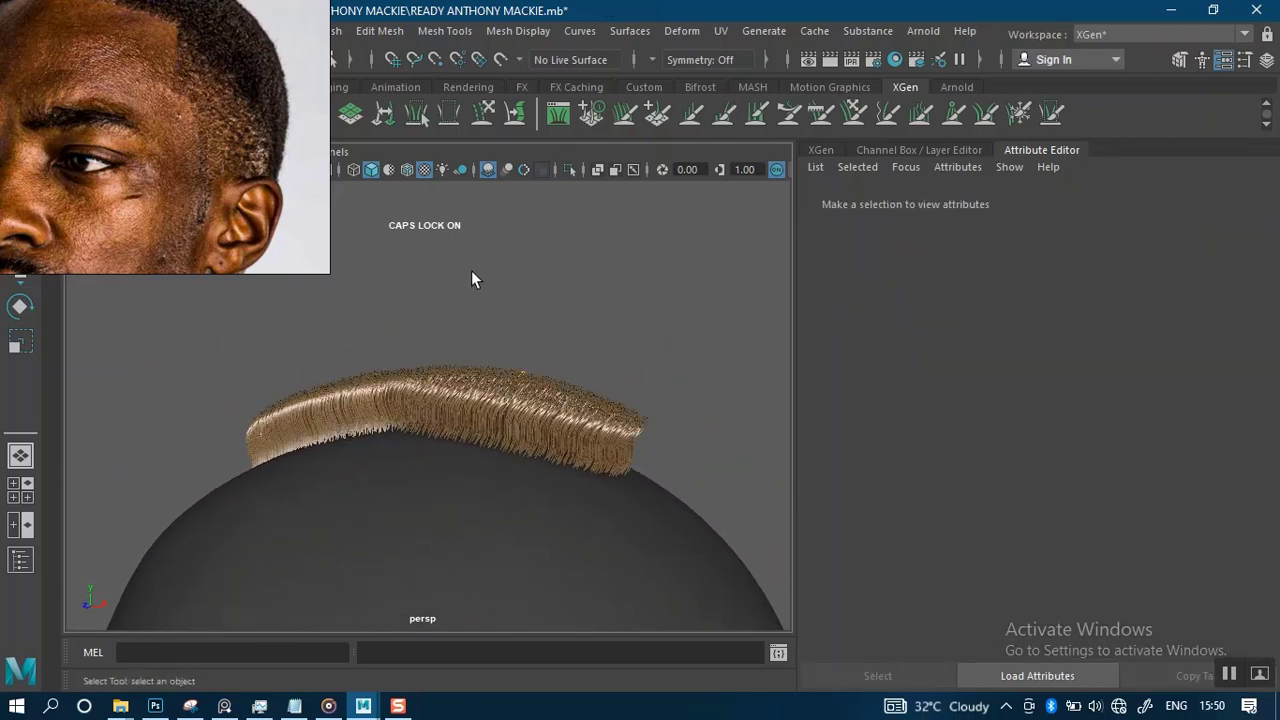
# - Select CENTERHEAD_HAIR_DESC under HEAD_SCALP_COLL, show its hairPhysicalShader1 attributes, and place the reference photo clear of them
pyautogui.moveTo(172, 218); pyautogui.dragTo(846, 183)
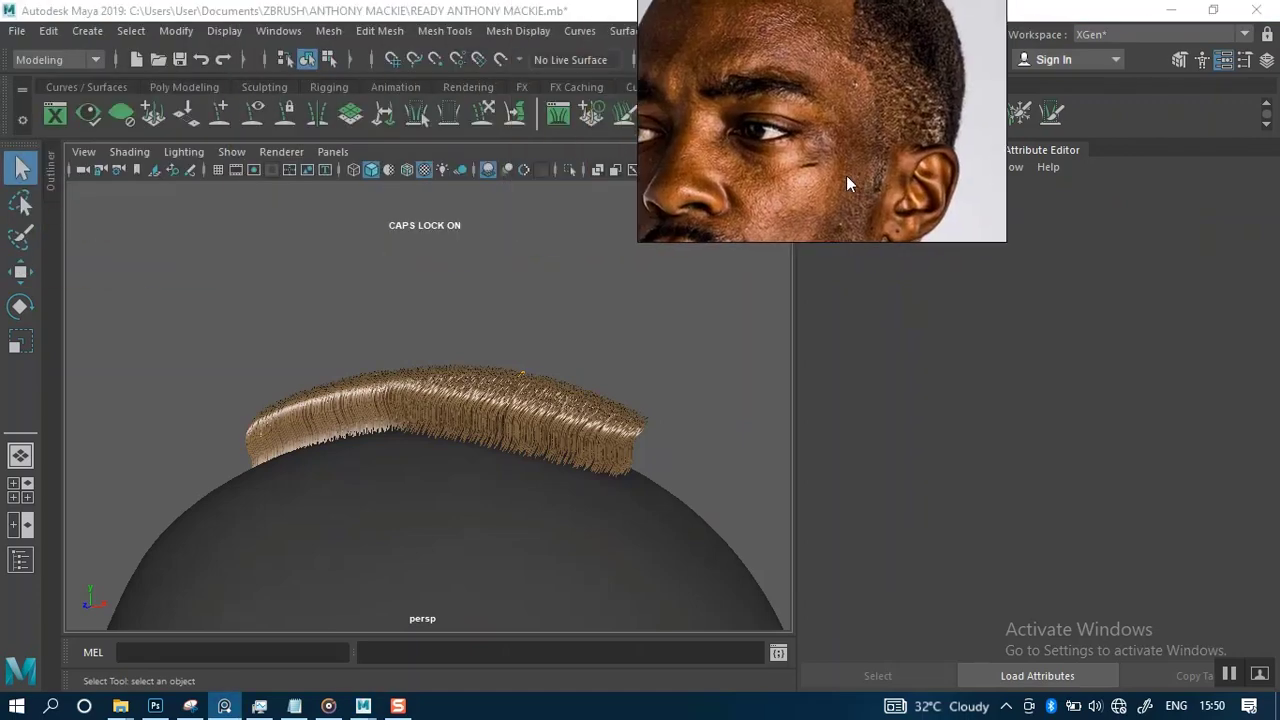
pyautogui.click(50, 181)
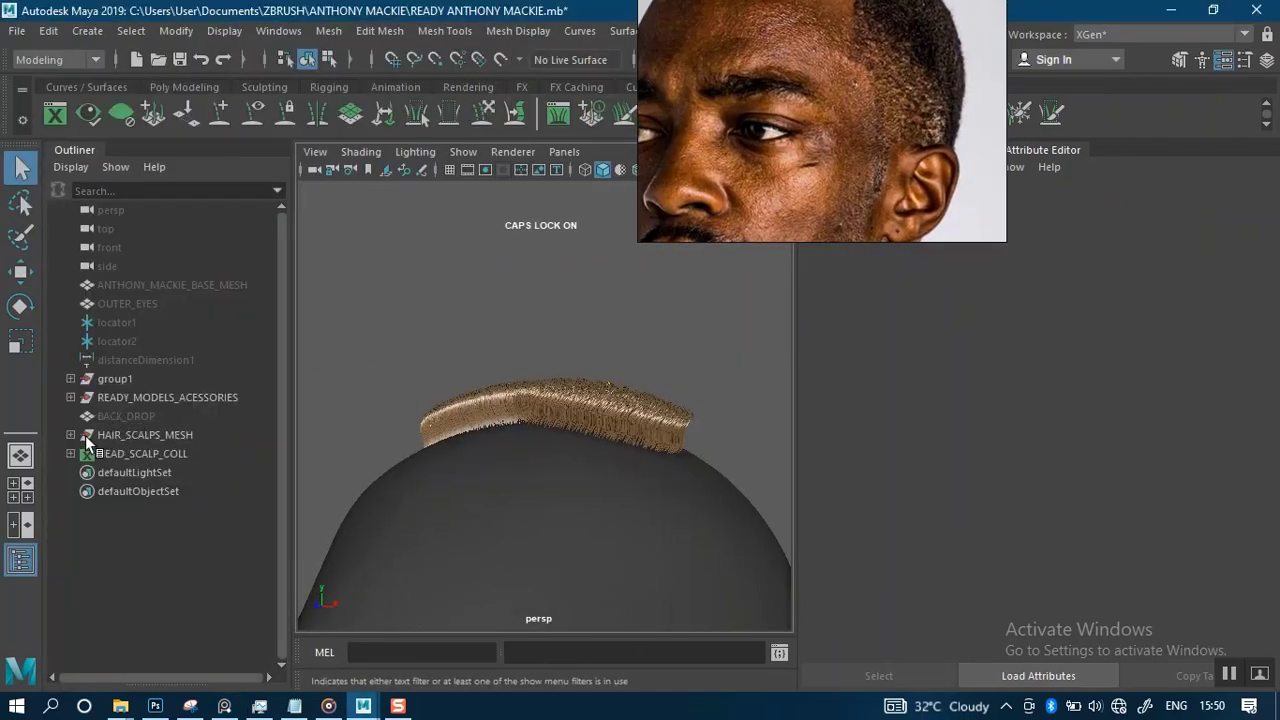
pyautogui.click(70, 453)
pyautogui.click(125, 473)
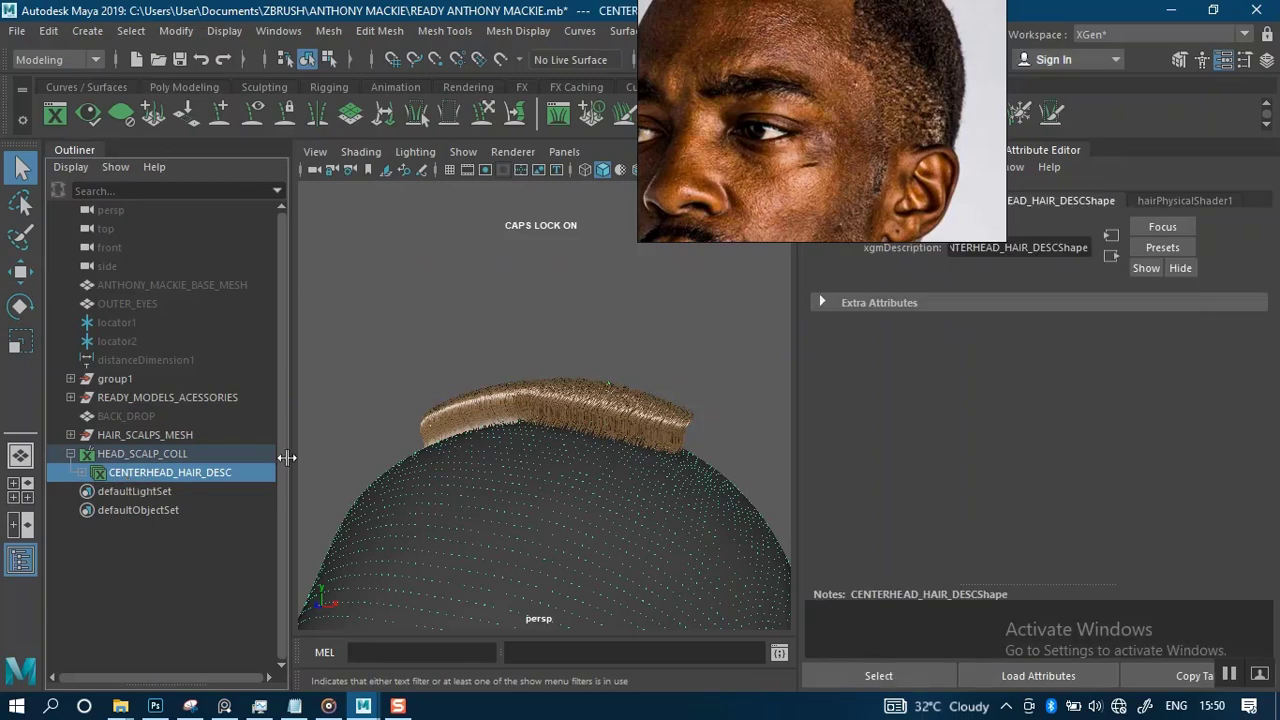
pyautogui.moveTo(813, 220); pyautogui.dragTo(286, 310)
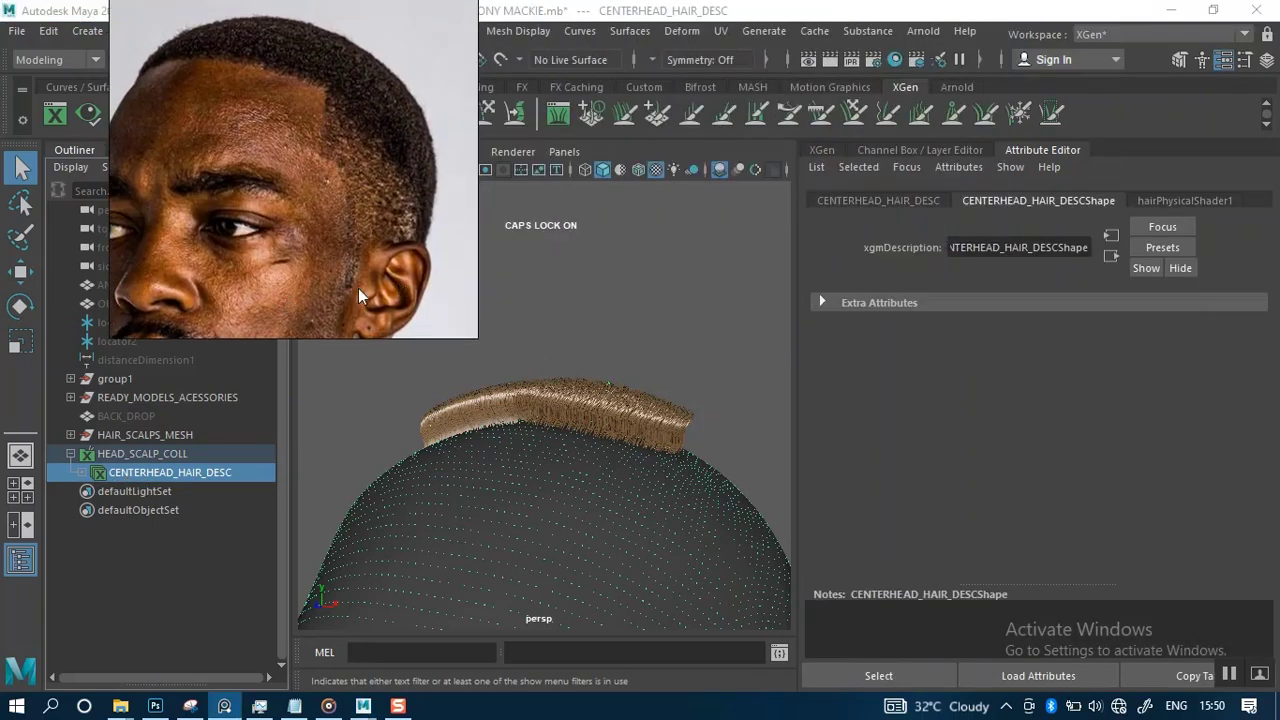
pyautogui.moveTo(358, 288); pyautogui.dragTo(288, 290)
pyautogui.keyDown('alt'); pyautogui.moveTo(692, 324); pyautogui.dragTo(655, 340); pyautogui.keyUp('alt')
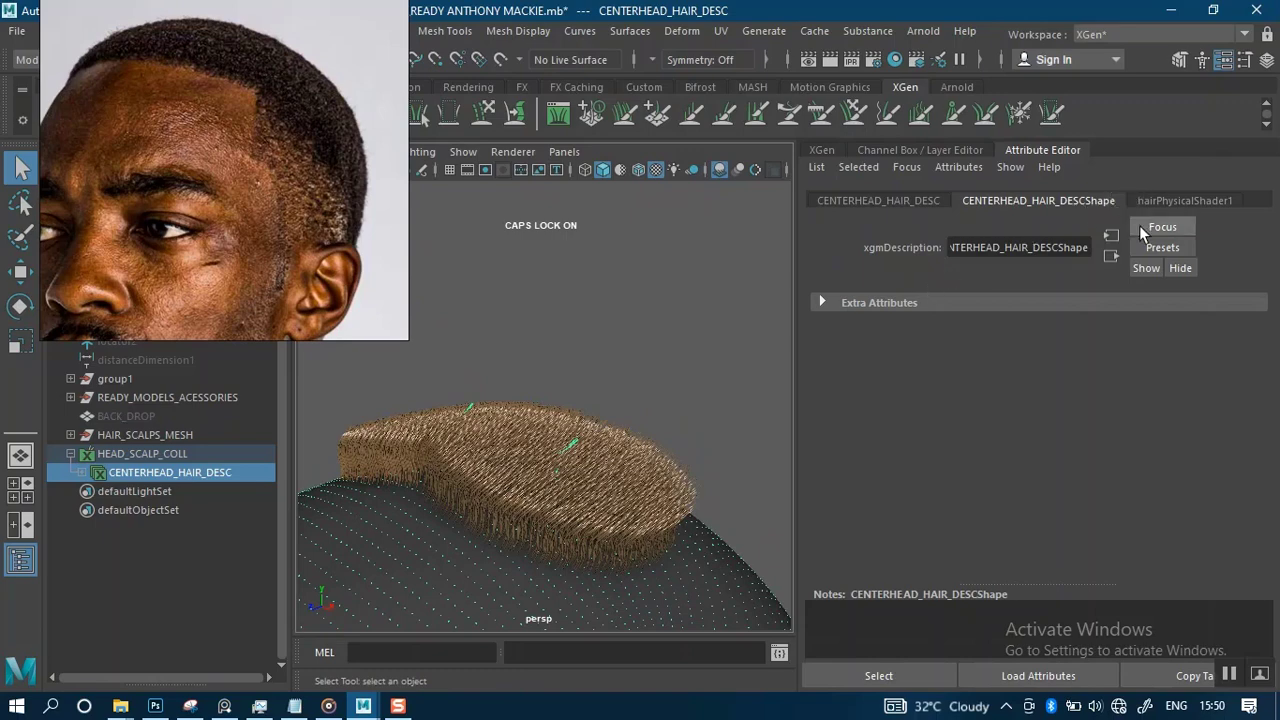
pyautogui.click(1170, 200)
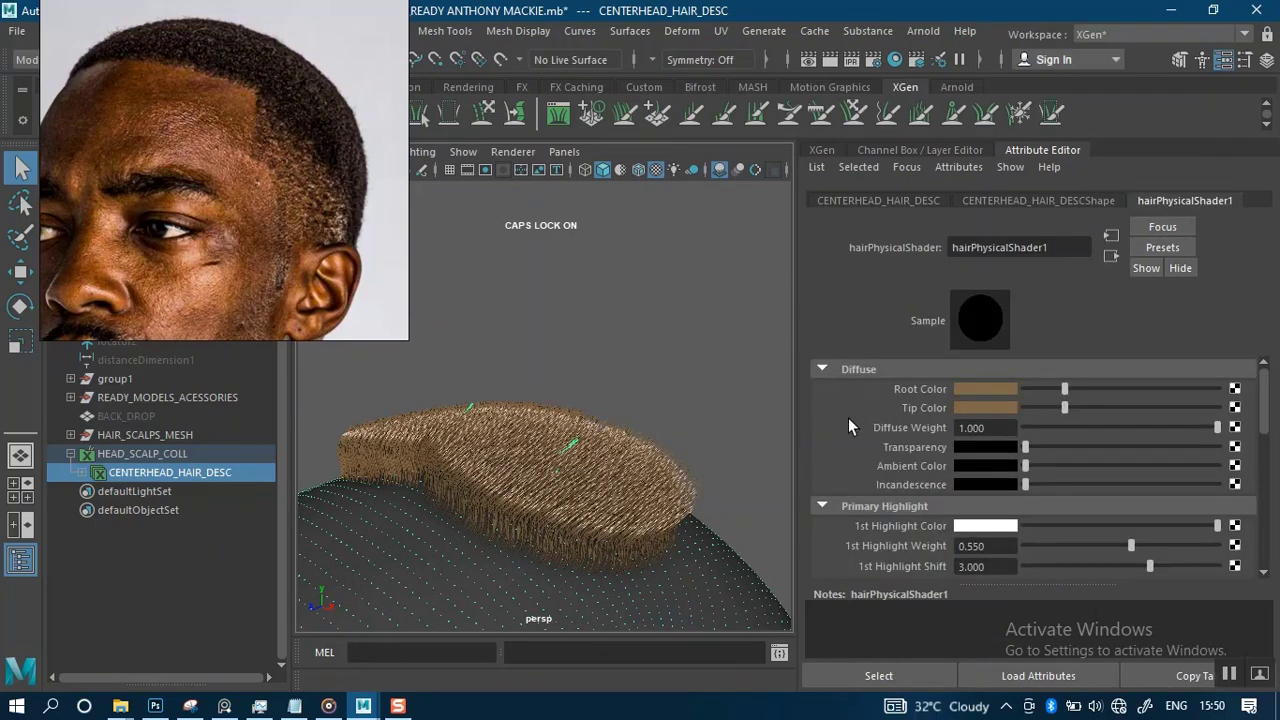
# - Lighten the hair shader's root color to a light tan and check the hair patch from several angles
pyautogui.keyDown('alt'); pyautogui.moveTo(616, 435); pyautogui.dragTo(664, 383); pyautogui.keyUp('alt')
pyautogui.moveTo(1064, 389); pyautogui.dragTo(1161, 390)
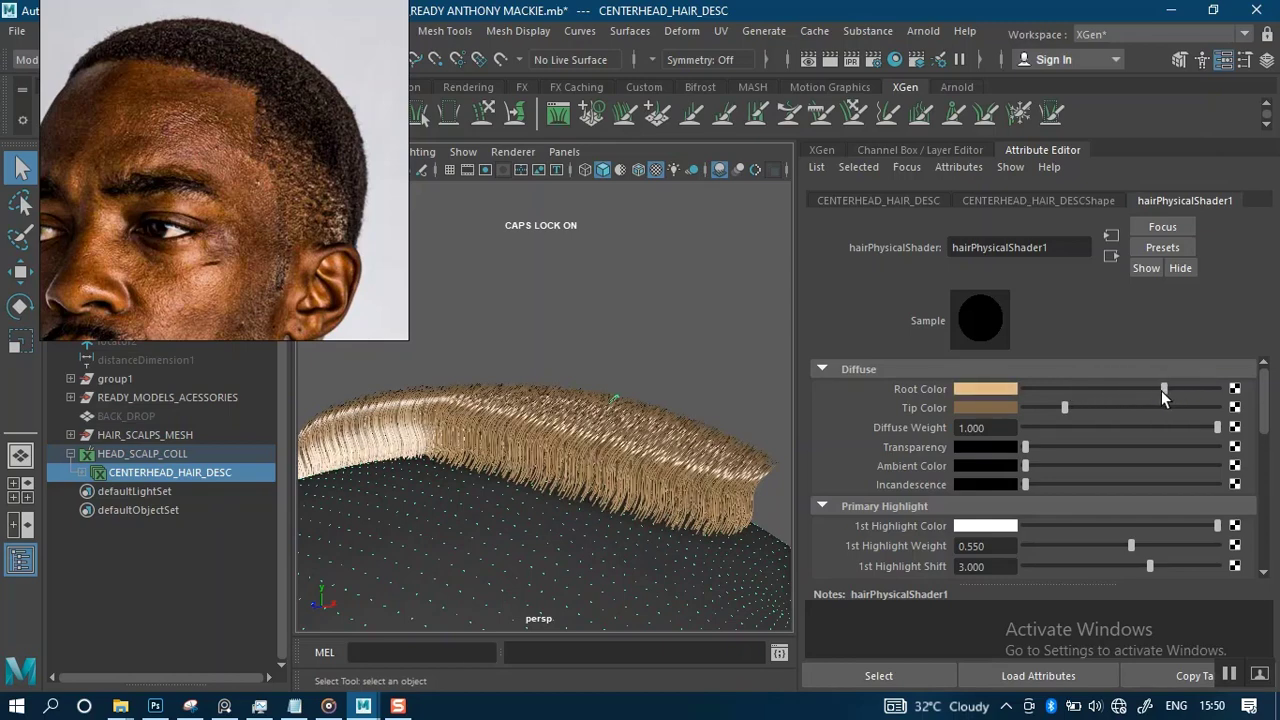
pyautogui.scroll(-2, 668, 453)
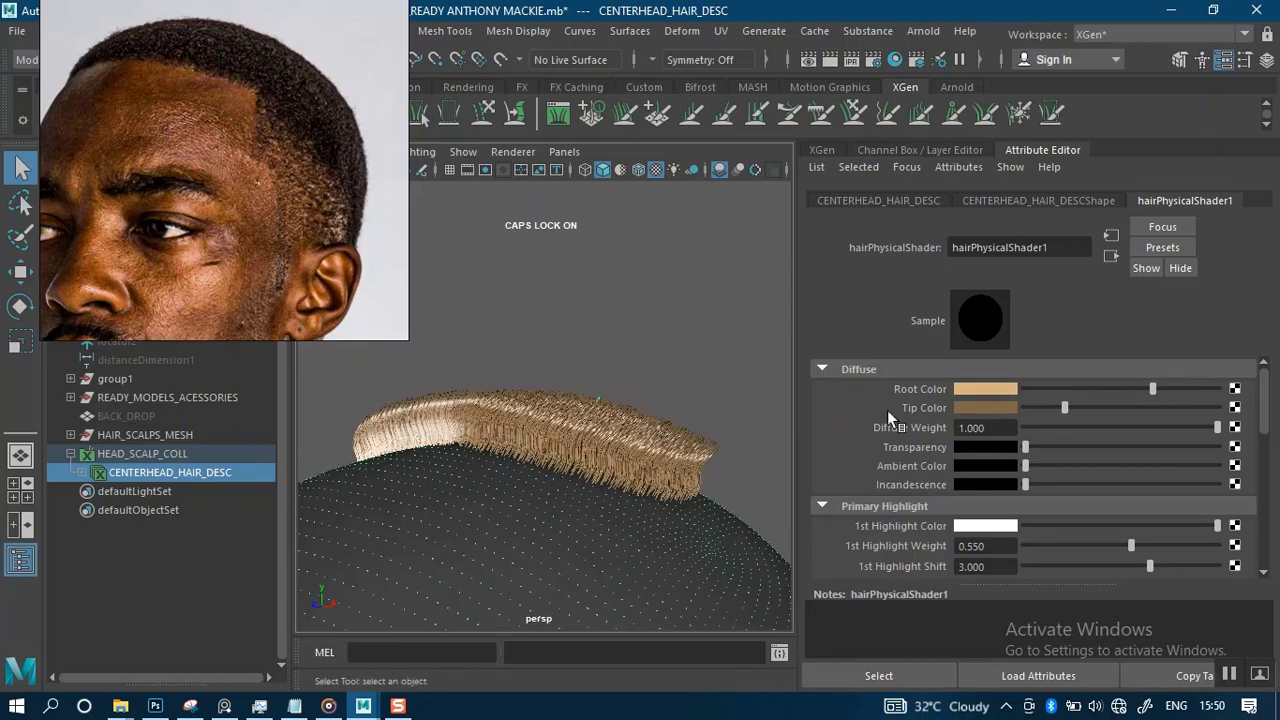
pyautogui.keyDown('alt'); pyautogui.moveTo(631, 382); pyautogui.dragTo(770, 366); pyautogui.keyUp('alt')
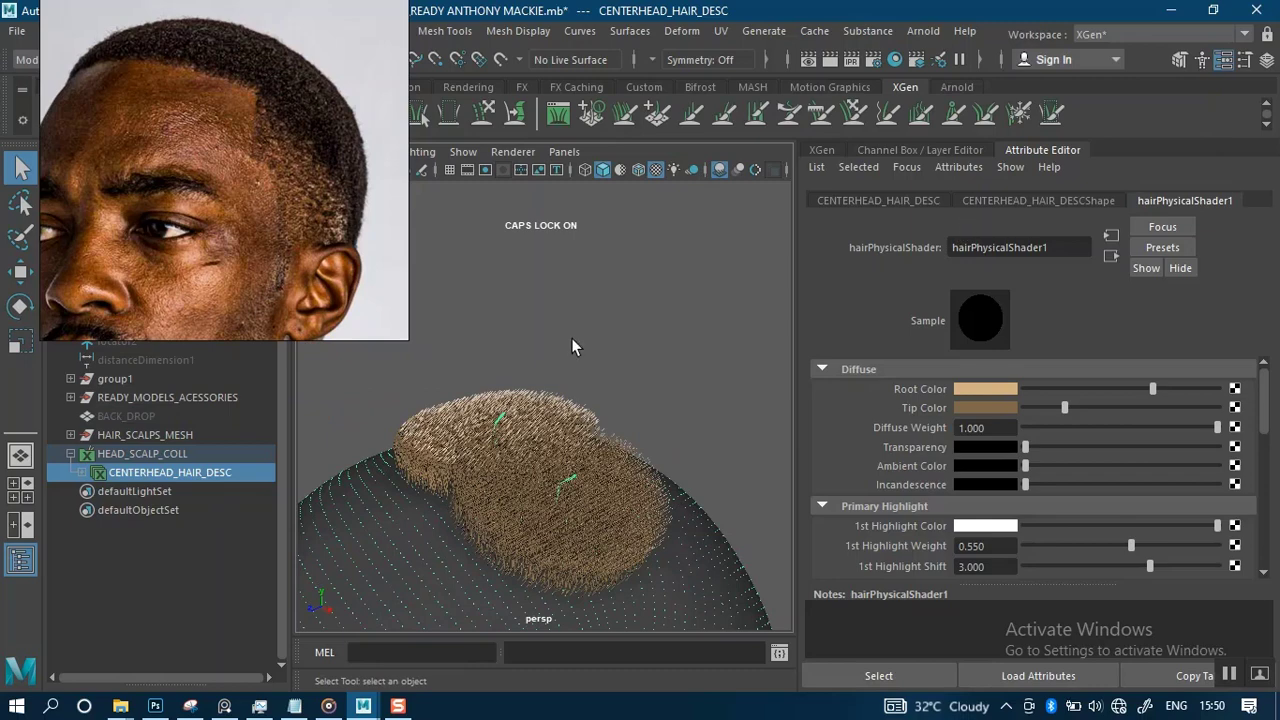
# - Lower the hair density of CENTERHEAD_HAIR_DESC to 19.195 in the XGen generator attributes
pyautogui.click(437, 370)
pyautogui.click(185, 452)
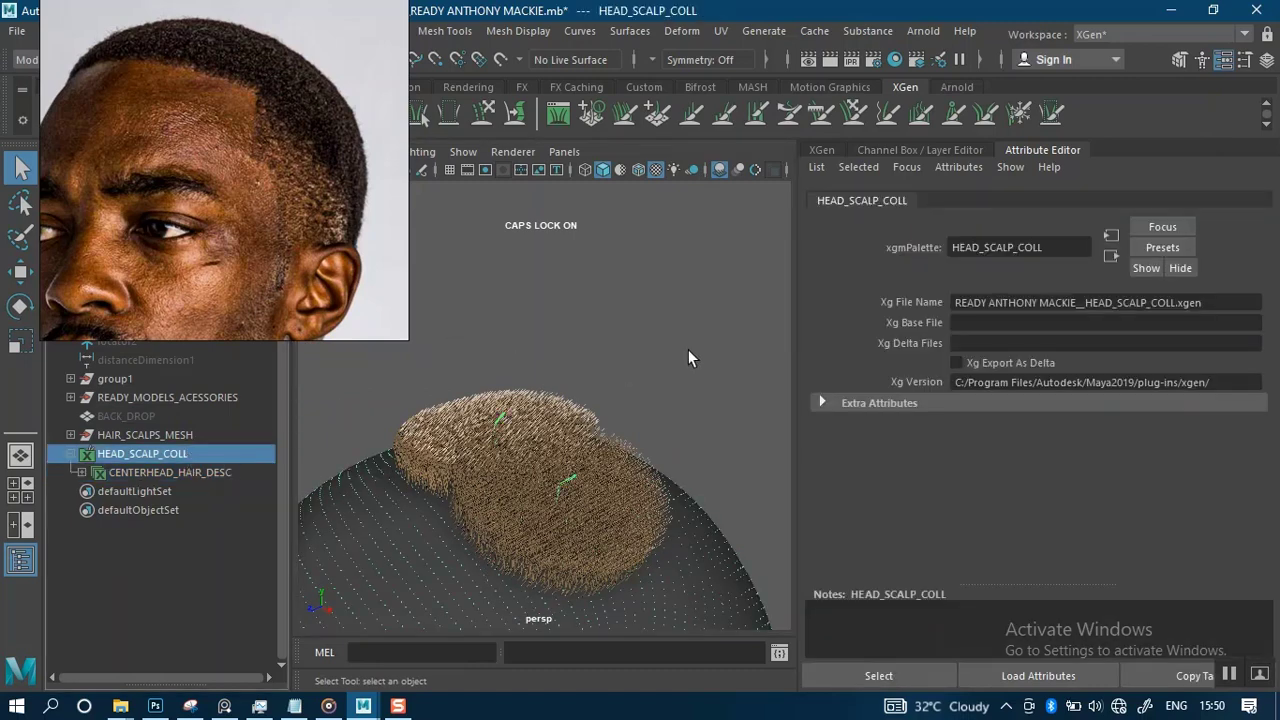
pyautogui.click(126, 473)
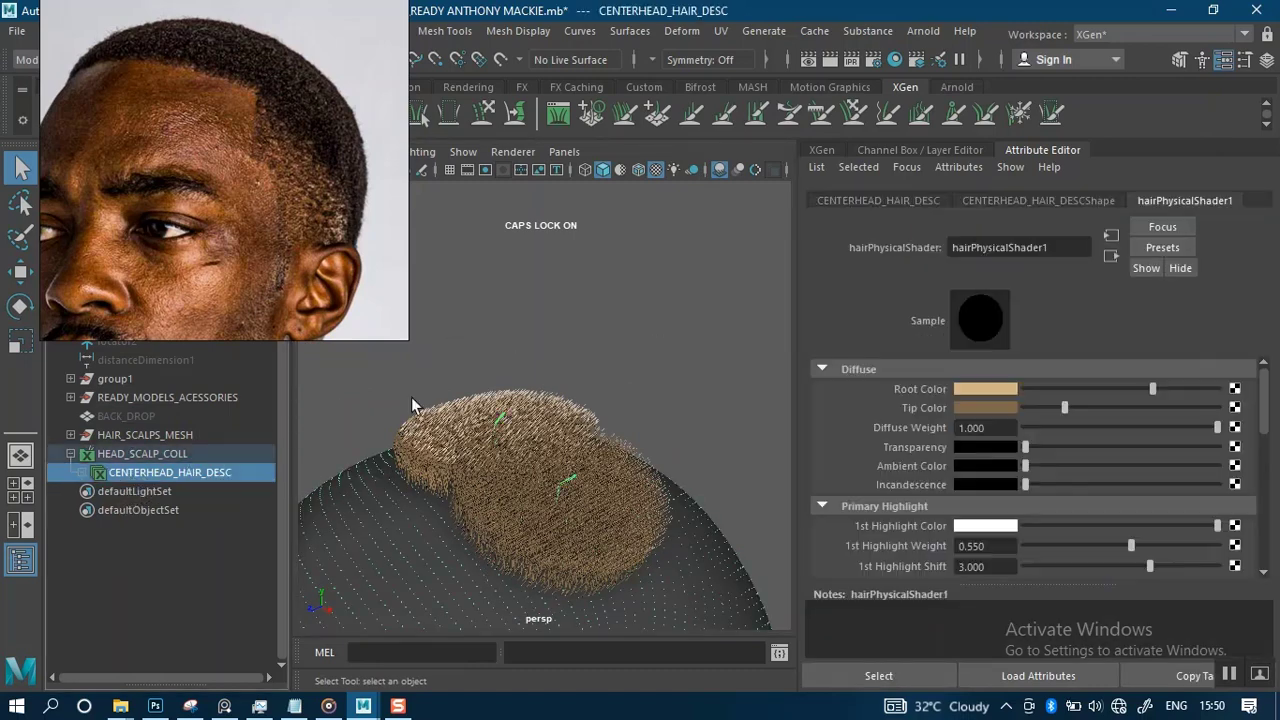
pyautogui.click(824, 150)
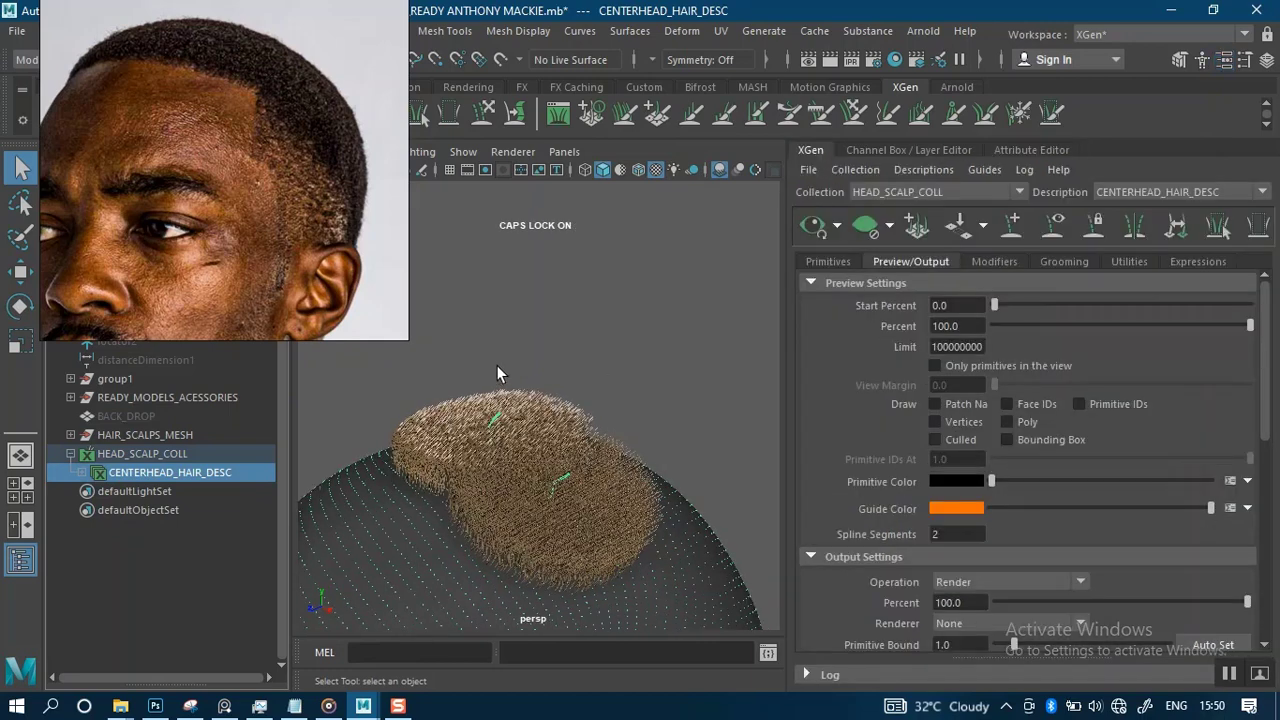
pyautogui.click(663, 376)
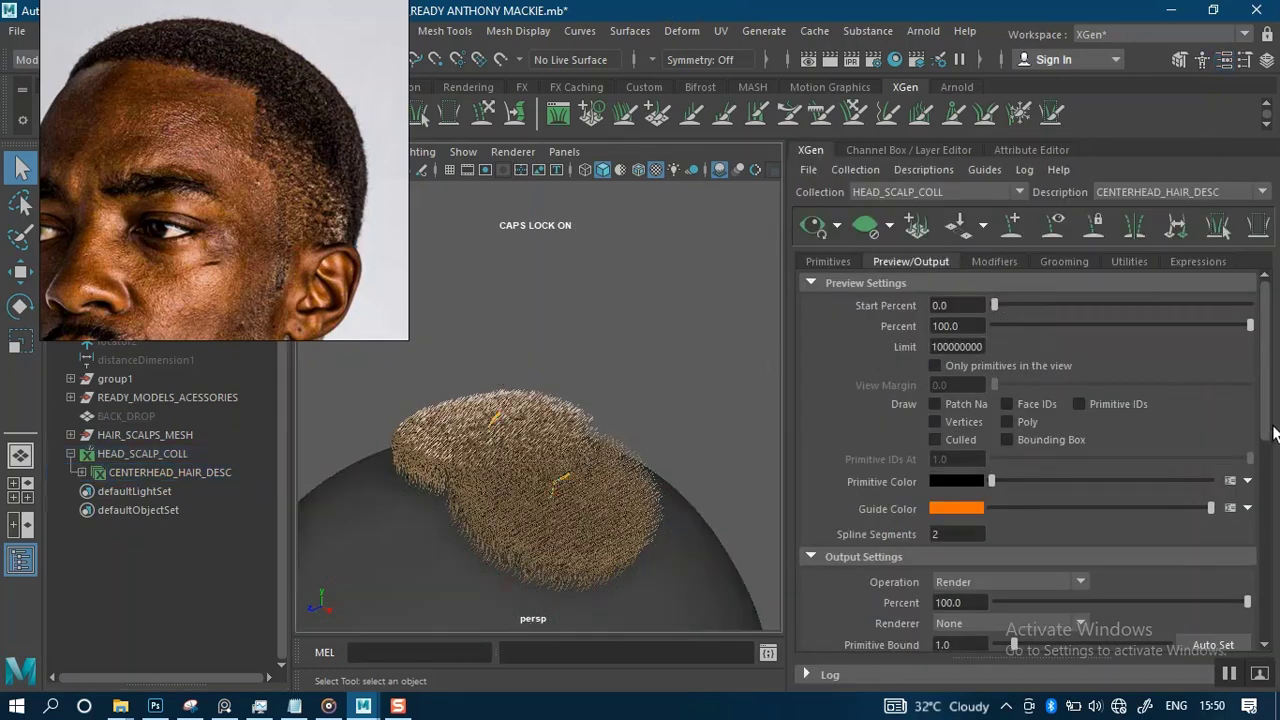
pyautogui.click(828, 262)
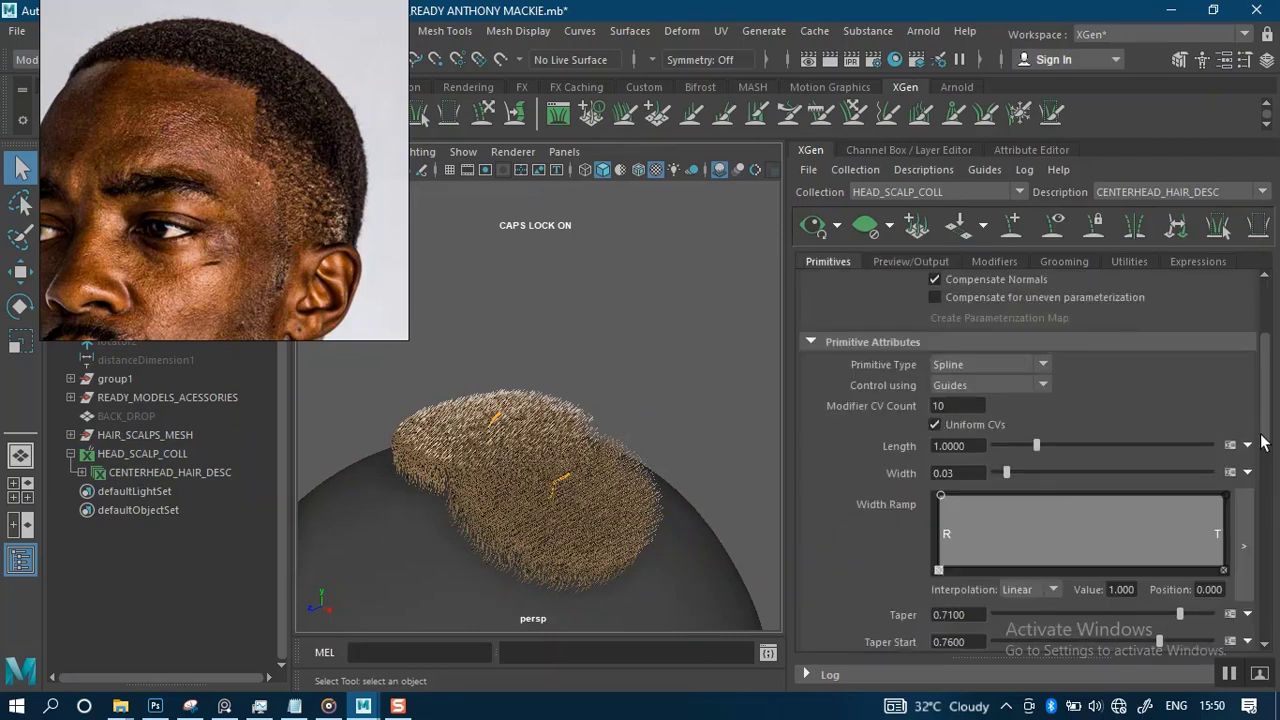
pyautogui.scroll(4, 1262, 443)
pyautogui.moveTo(1080, 378); pyautogui.dragTo(1043, 376)
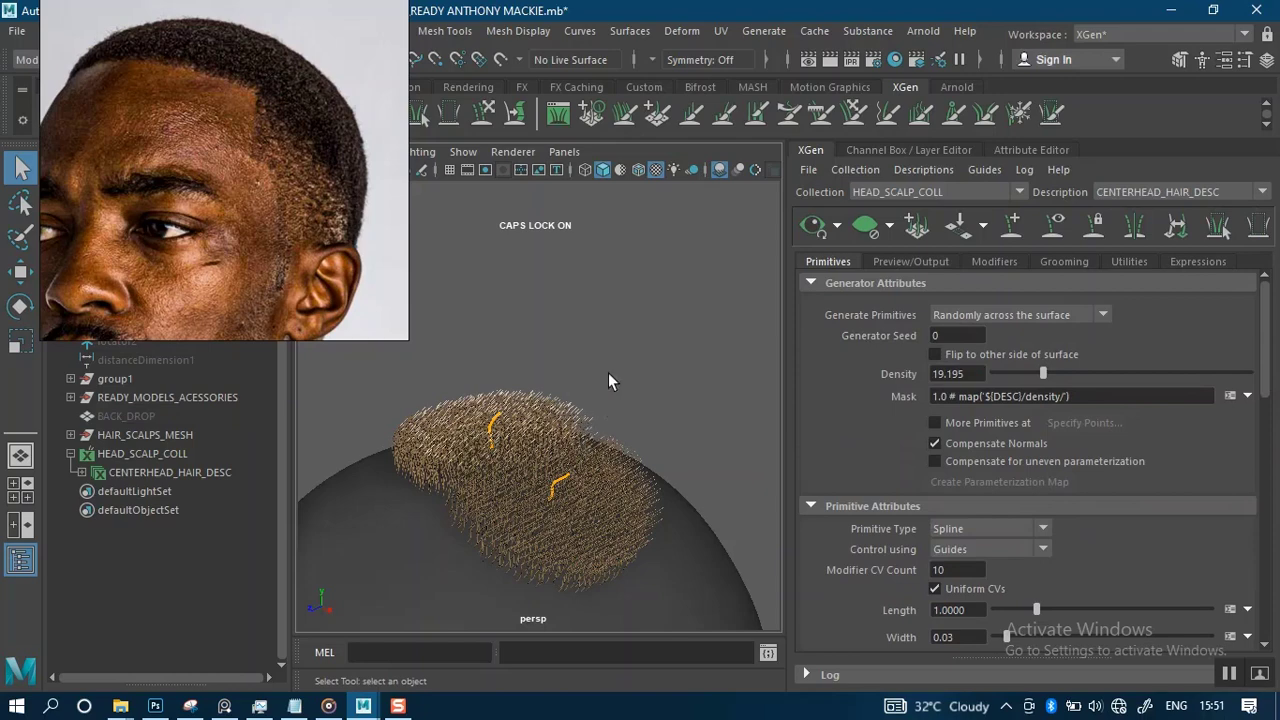
# - Clear the XGen hair preview and view the bare guides on the scalp from the side
pyautogui.click(868, 232)
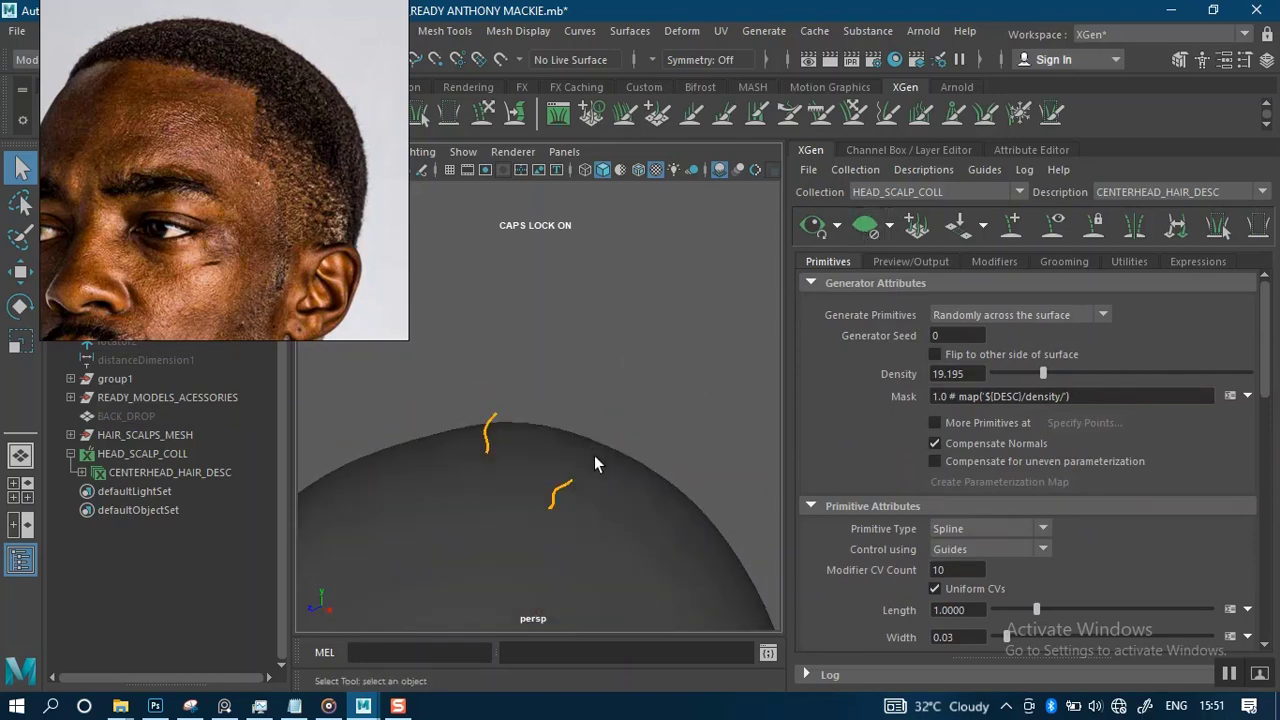
pyautogui.keyDown('alt'); pyautogui.moveTo(600, 457); pyautogui.dragTo(386, 285); pyautogui.keyUp('alt')
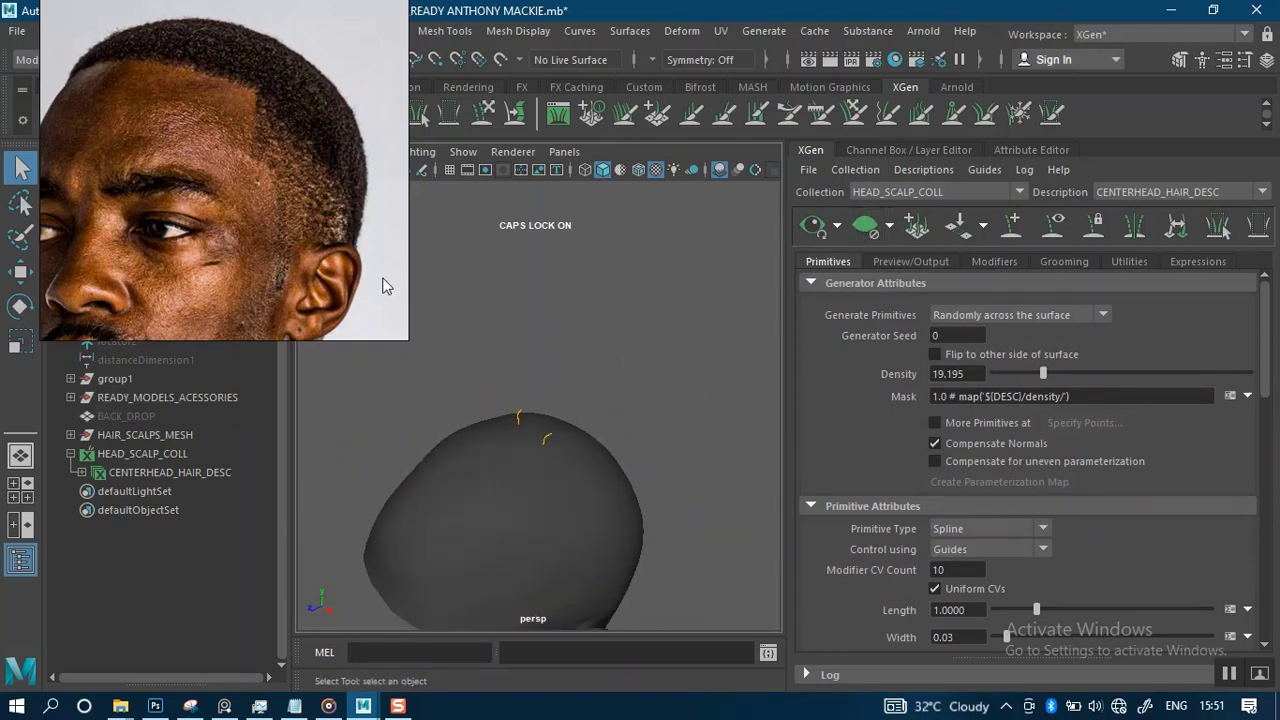
pyautogui.click(241, 233)
pyautogui.keyDown('alt'); pyautogui.moveTo(531, 416); pyautogui.dragTo(553, 311); pyautogui.keyUp('alt')
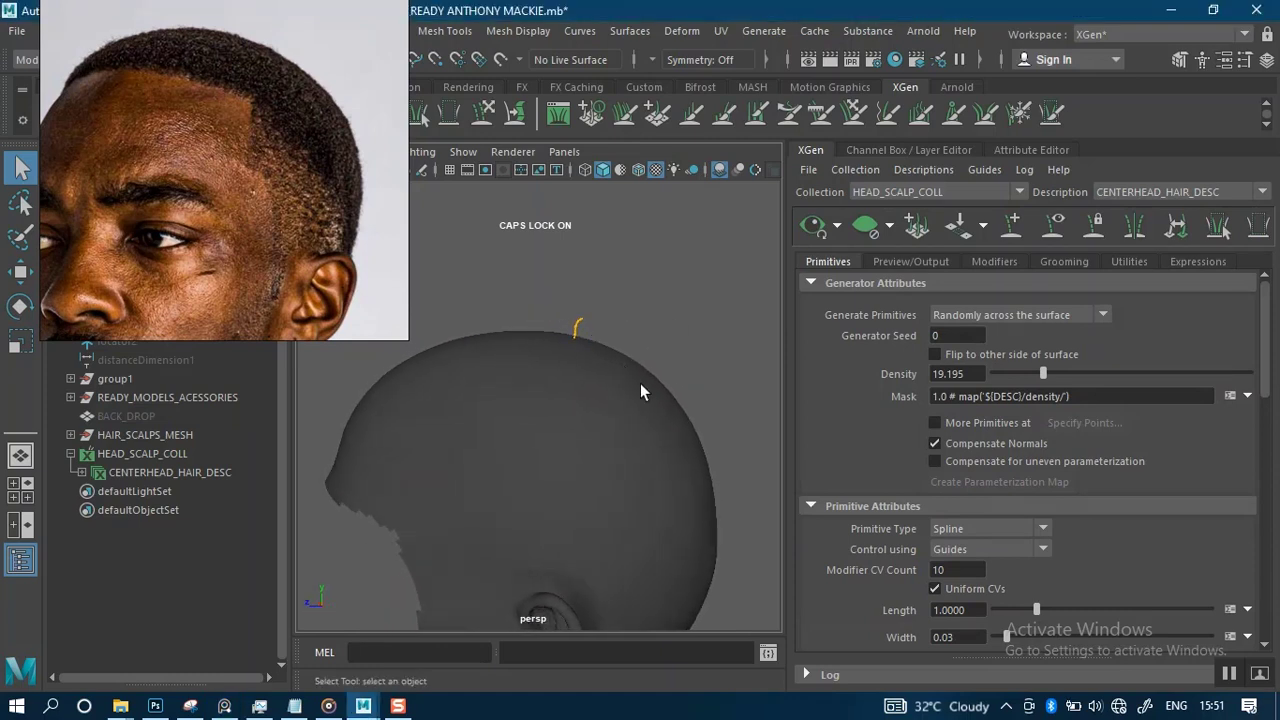
pyautogui.keyDown('alt'); pyautogui.moveTo(640, 389); pyautogui.dragTo(607, 380); pyautogui.keyUp('alt')
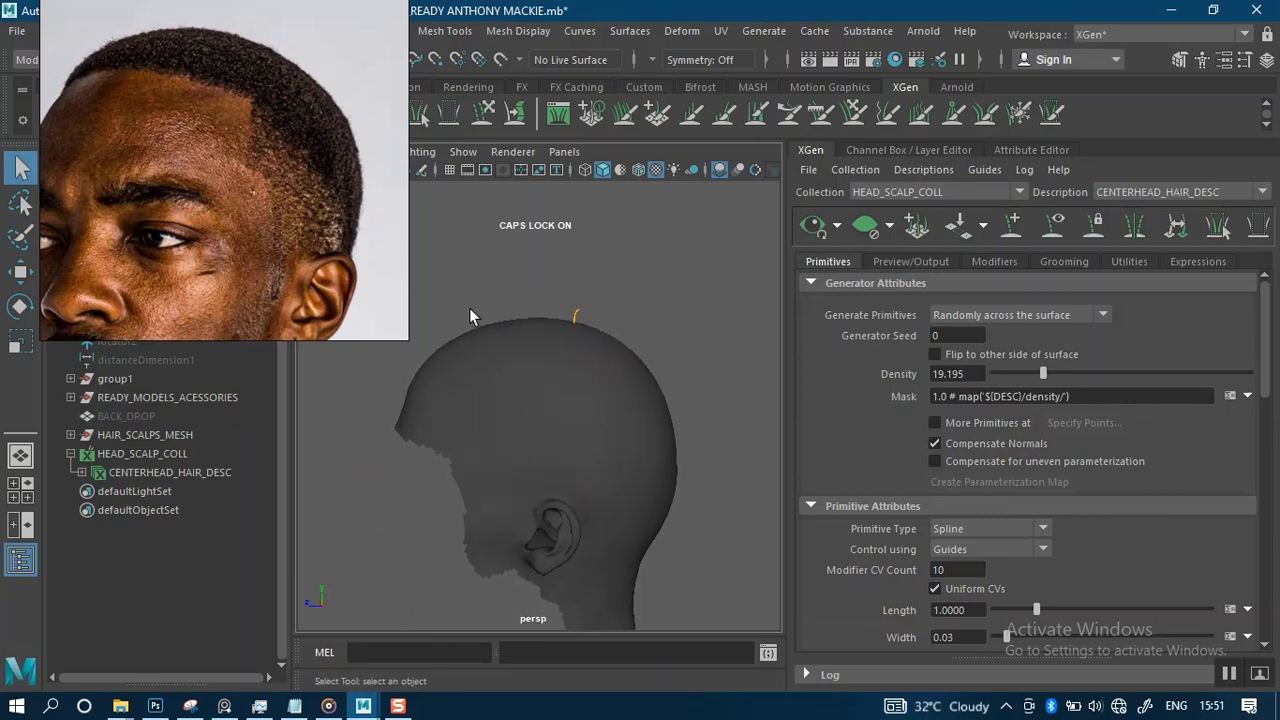
# - Reframe the reference photo on the hairline and face and place it clear of the Outliner and viewport
pyautogui.moveTo(277, 203); pyautogui.dragTo(277, 351, button='right')
pyautogui.moveTo(277, 351); pyautogui.dragTo(284, 278, button='middle')
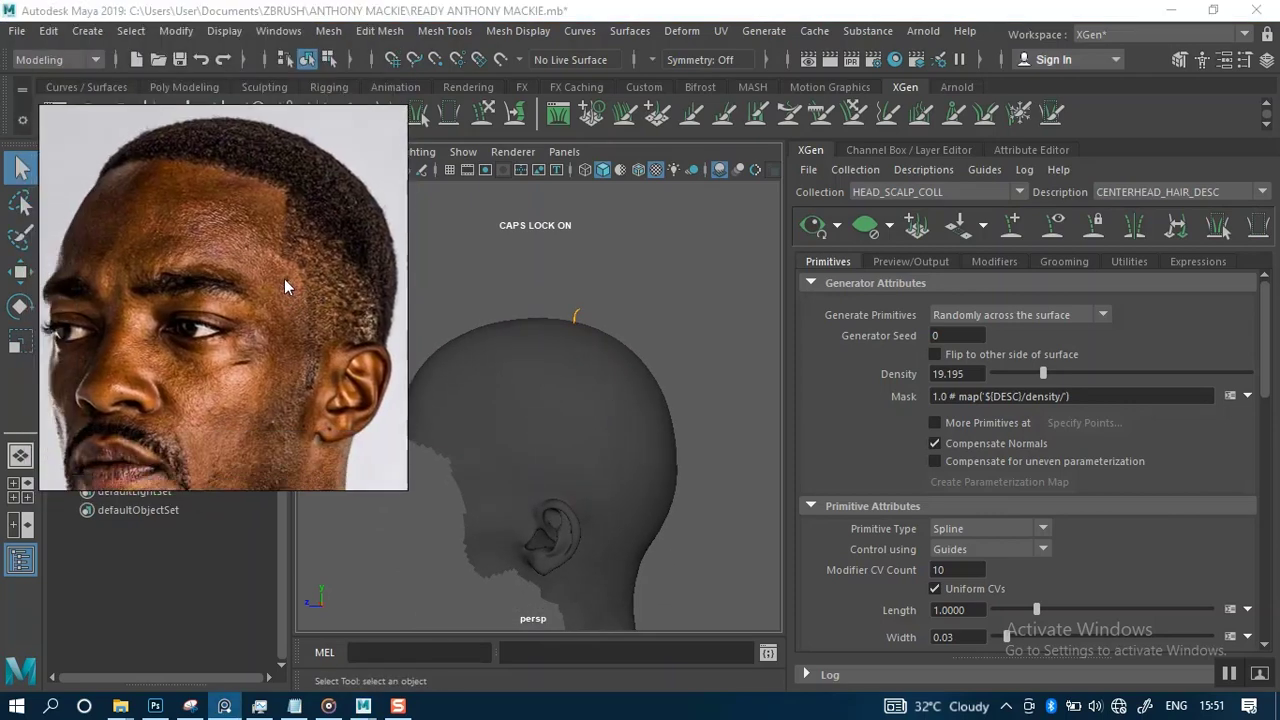
pyautogui.moveTo(218, 342); pyautogui.dragTo(236, 291, button='middle')
pyautogui.keyDown('alt'); pyautogui.moveTo(622, 348); pyautogui.dragTo(563, 372); pyautogui.keyUp('alt')
pyautogui.scroll(2, 577, 325)
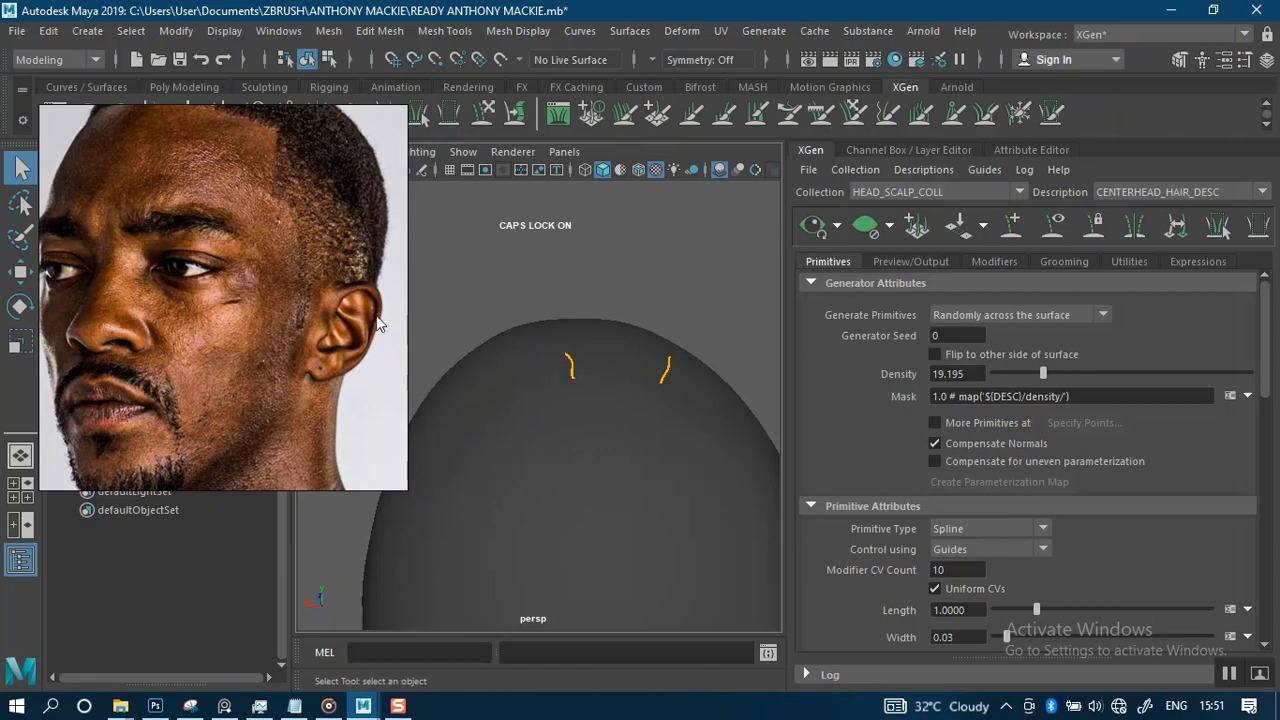
pyautogui.moveTo(252, 321); pyautogui.dragTo(204, 296, button='right')
pyautogui.press('Right')
pyautogui.press('Right')
pyautogui.press('Right')
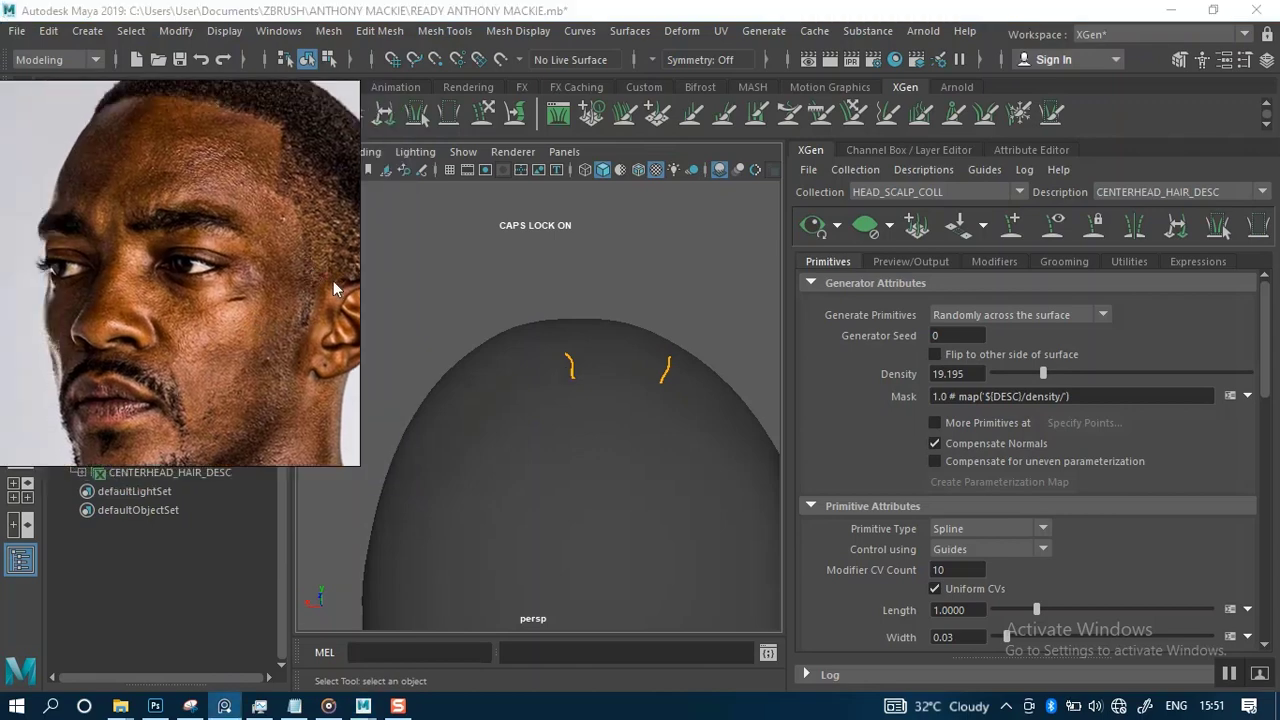
pyautogui.press('Right')
pyautogui.press('Right')
pyautogui.moveTo(229, 340); pyautogui.dragTo(1081, 362, button='right')
# - Select one scalp guide, try to reshape it with the Sculpt Guides tool, and undo the sculpting
pyautogui.click(515, 115)
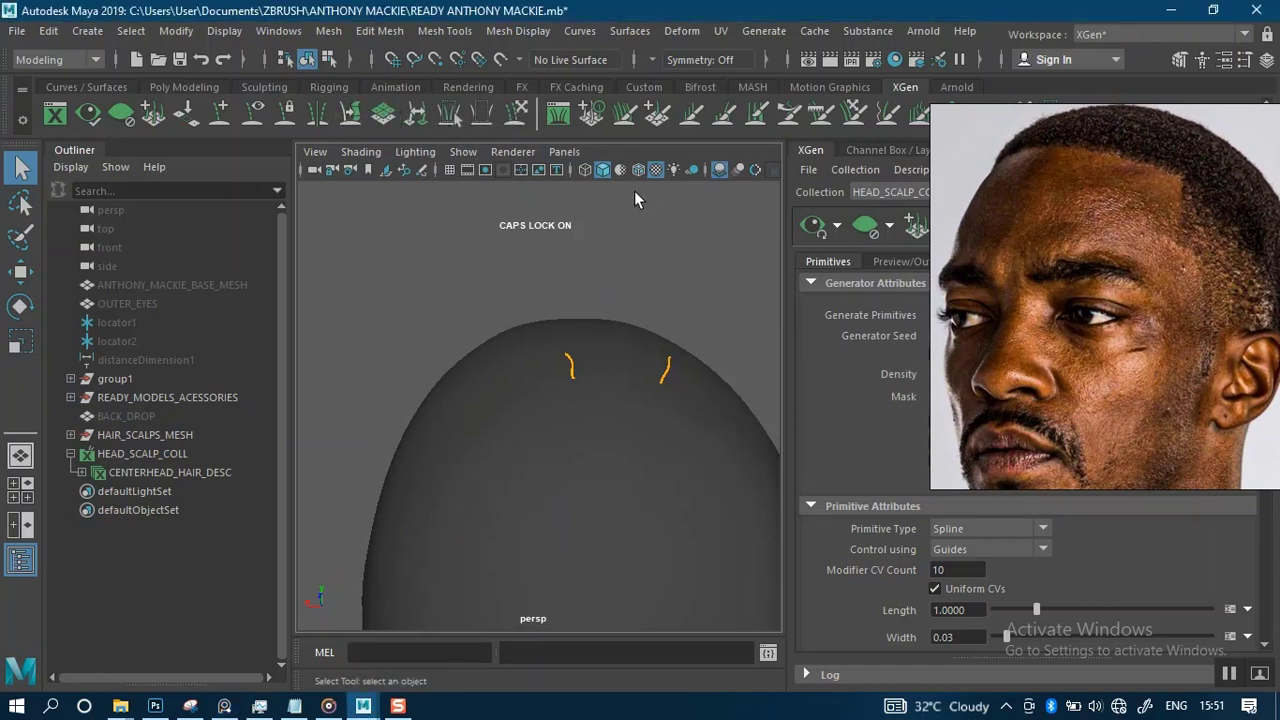
pyautogui.keyDown('alt'); pyautogui.moveTo(606, 272); pyautogui.dragTo(583, 318); pyautogui.keyUp('alt')
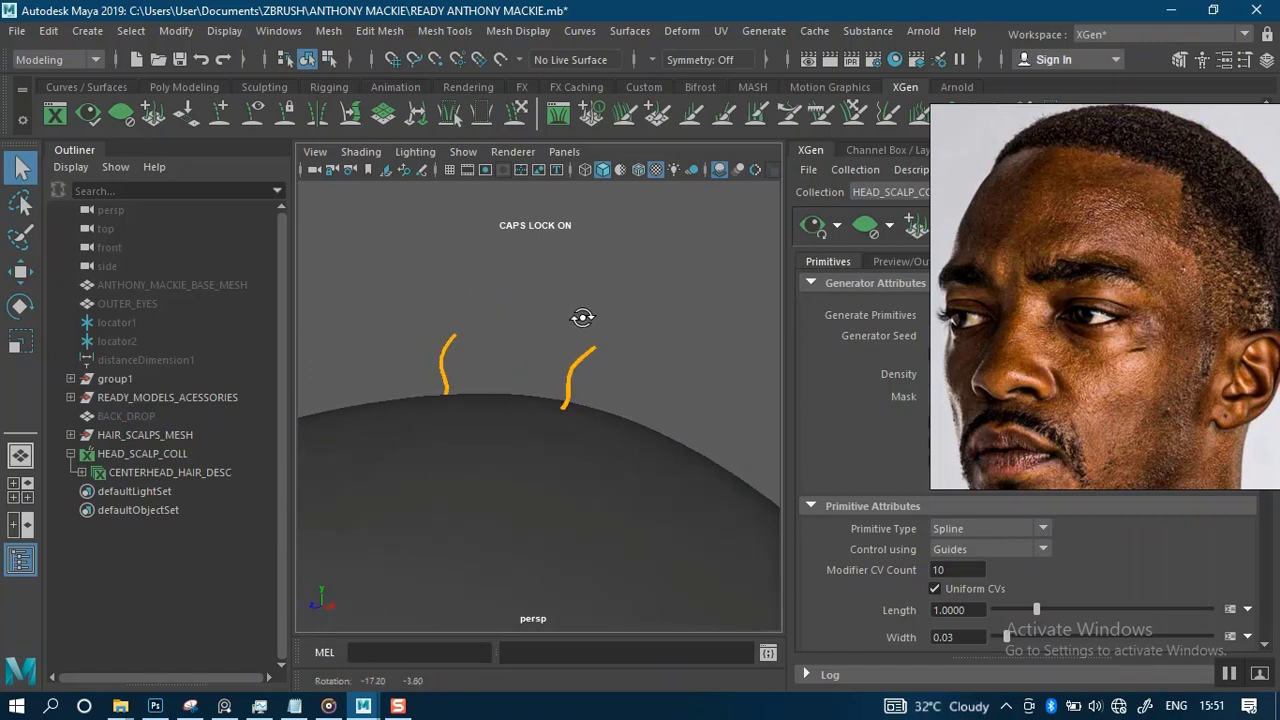
pyautogui.moveTo(606, 361); pyautogui.dragTo(593, 303)
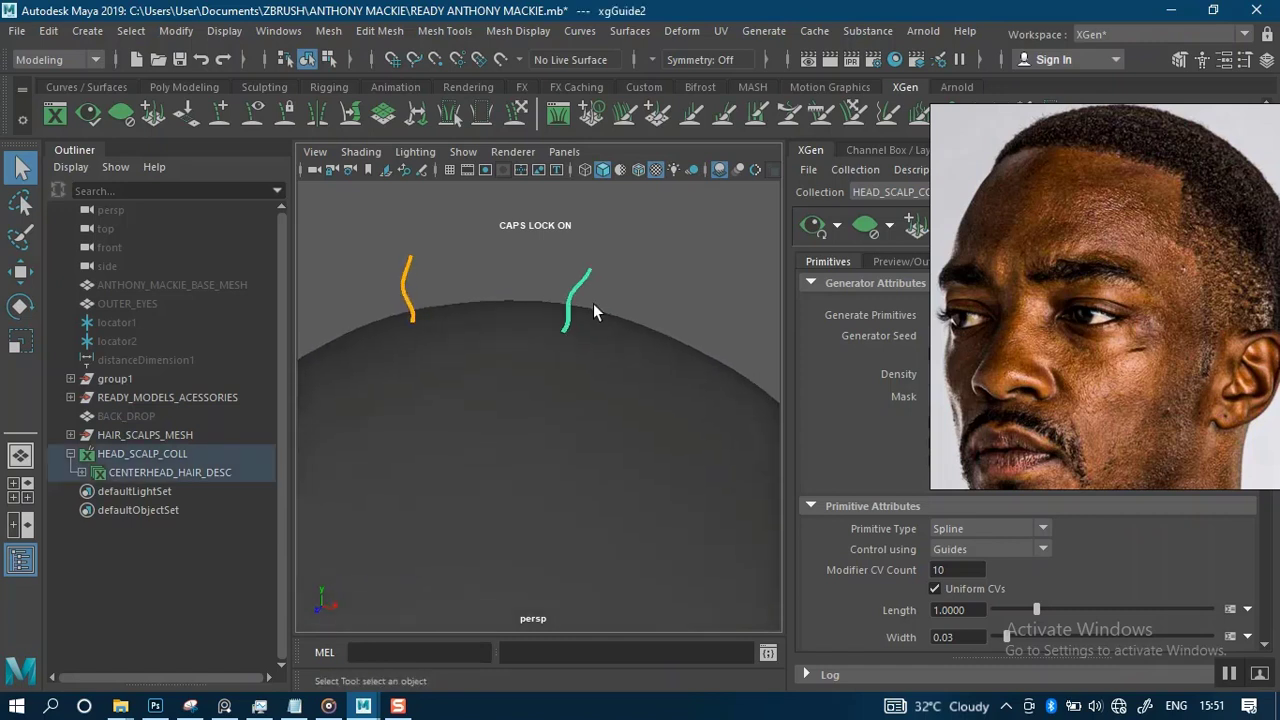
pyautogui.click(518, 122)
pyautogui.keyDown('alt'); pyautogui.moveTo(610, 303); pyautogui.dragTo(634, 323); pyautogui.keyUp('alt')
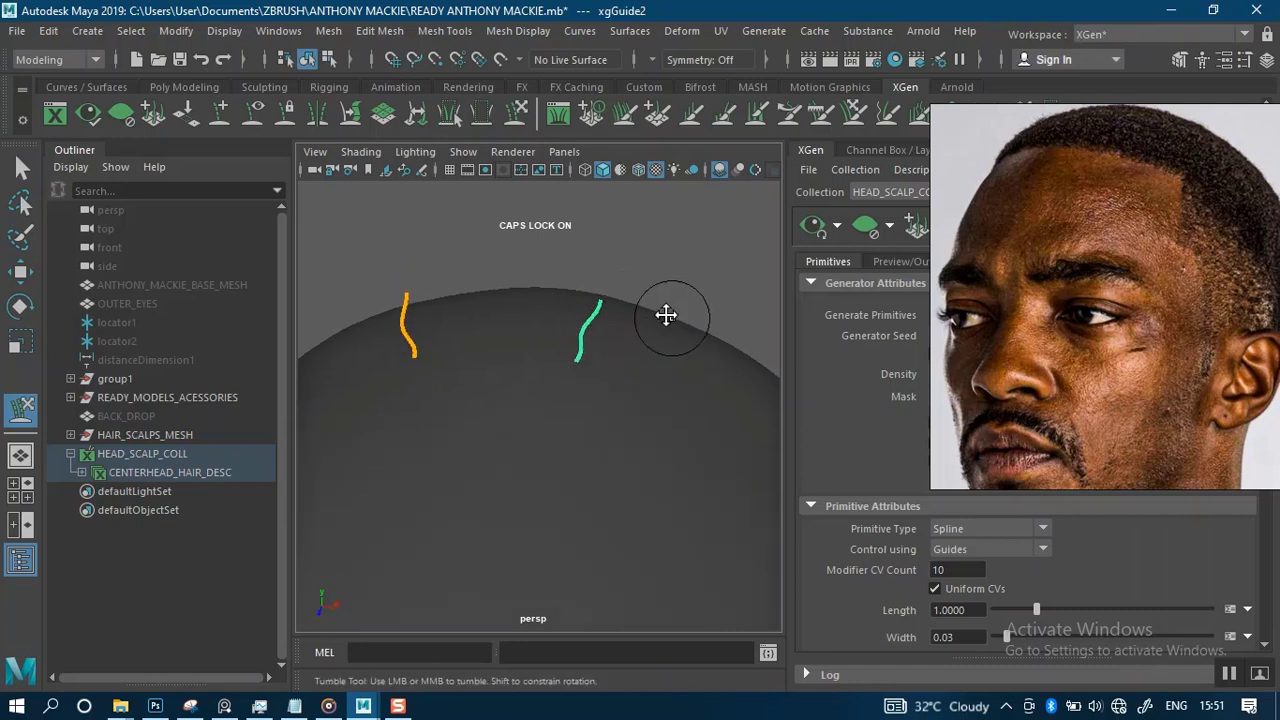
pyautogui.keyDown('alt'); pyautogui.moveTo(666, 314); pyautogui.dragTo(638, 302, button='middle'); pyautogui.keyUp('alt')
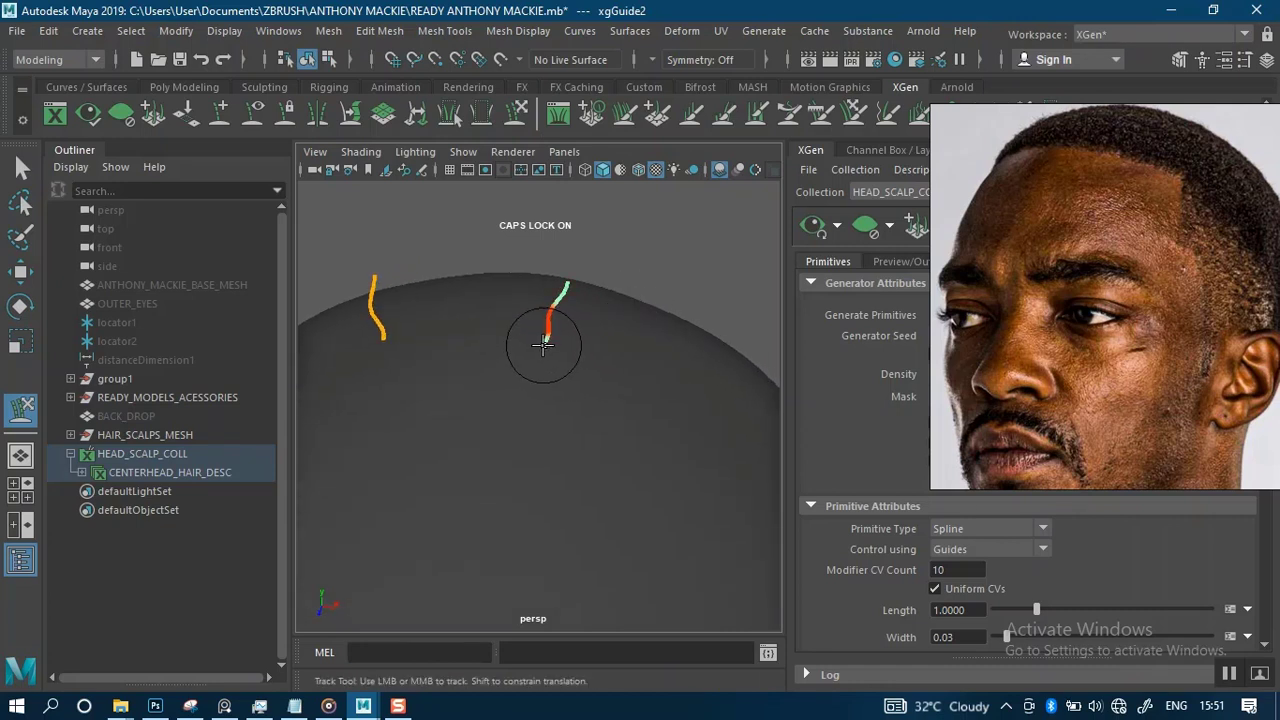
pyautogui.hotkey('ctrl', 'z')
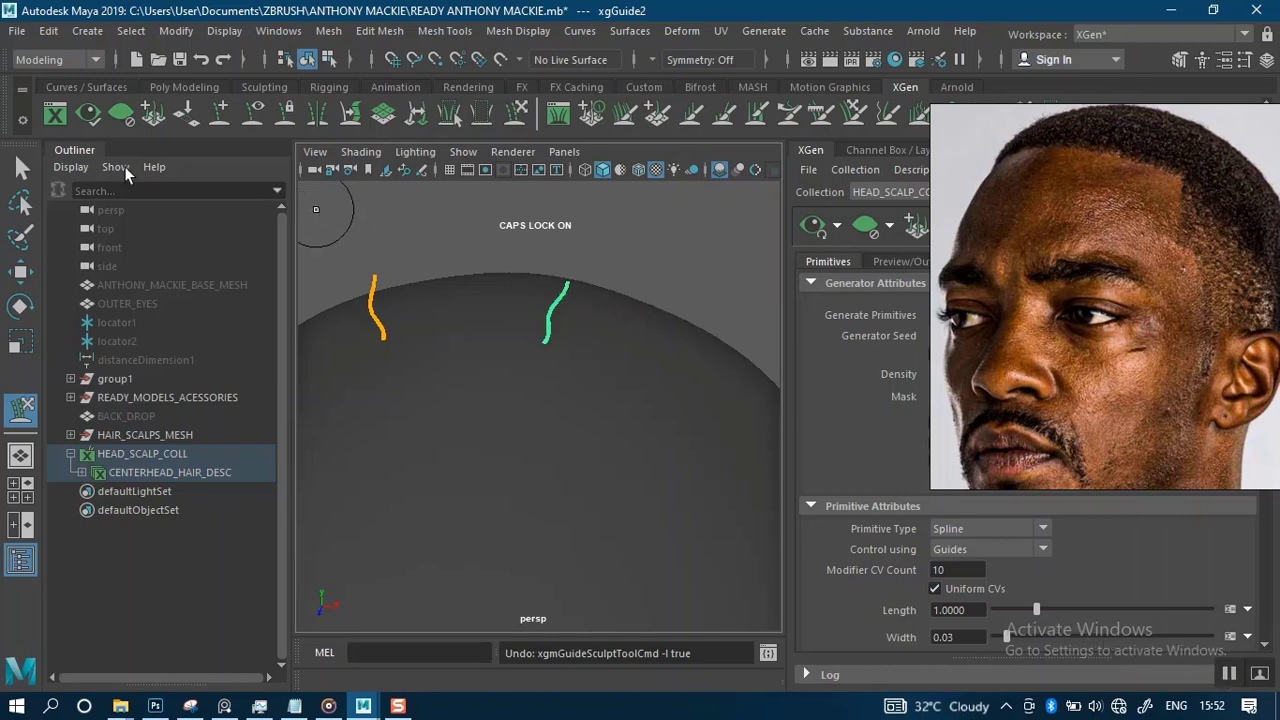
# - Select the same guide with the Select tool and examine its shape and root up close from several angles
pyautogui.click(20, 167)
pyautogui.click(620, 281)
pyautogui.keyDown('alt'); pyautogui.moveTo(563, 285); pyautogui.dragTo(566, 250); pyautogui.keyUp('alt')
pyautogui.moveTo(543, 240); pyautogui.dragTo(576, 280)
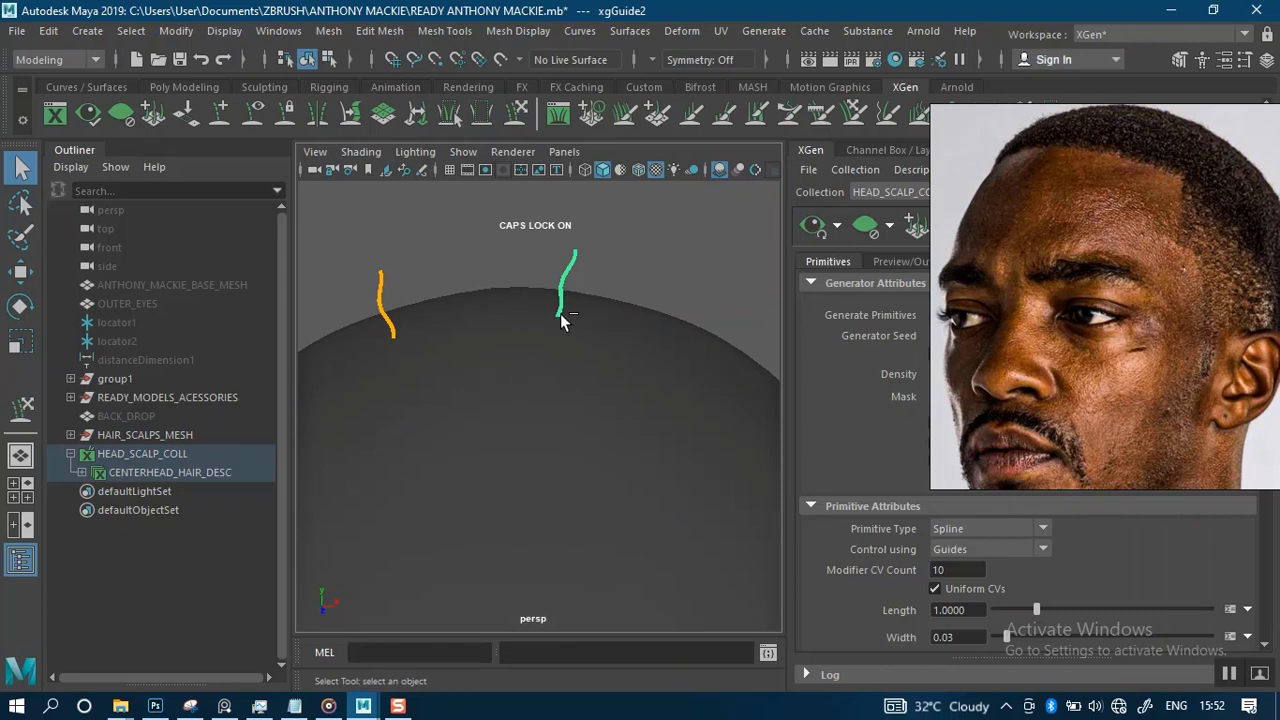
pyautogui.keyDown('alt'); pyautogui.moveTo(610, 264); pyautogui.dragTo(622, 328); pyautogui.keyUp('alt')
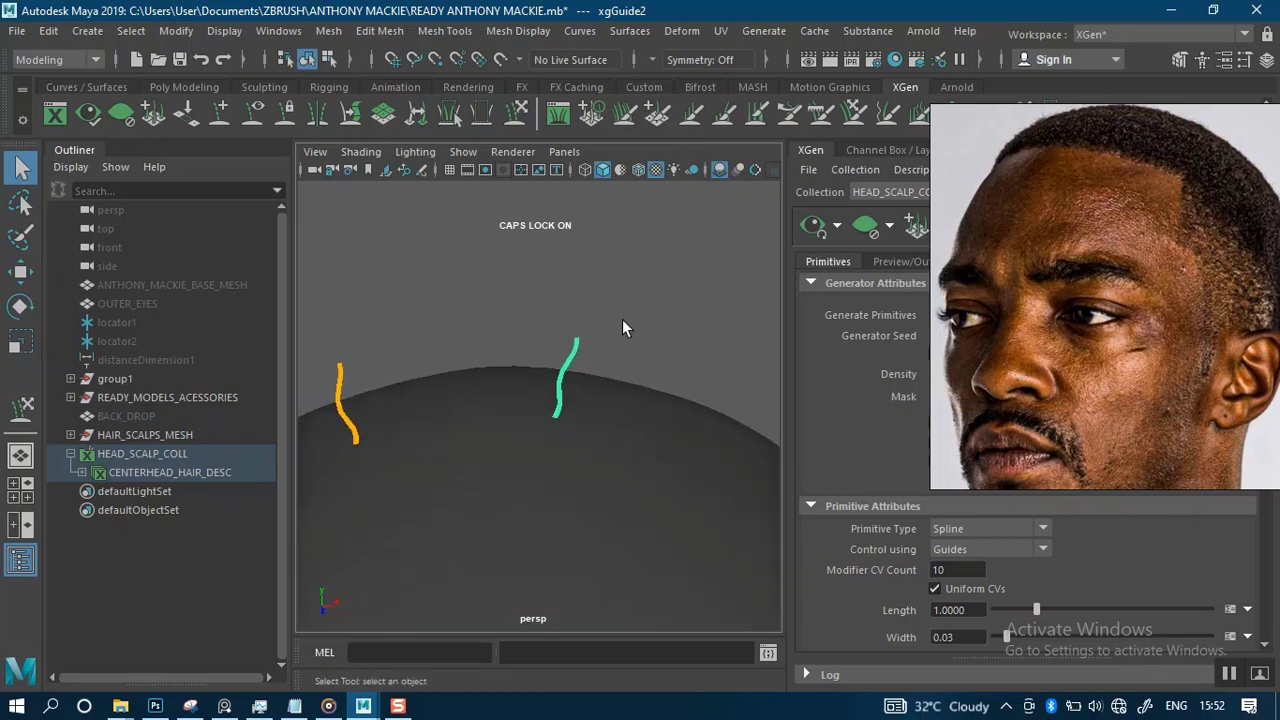
pyautogui.keyDown('alt'); pyautogui.moveTo(592, 341); pyautogui.dragTo(554, 388); pyautogui.keyUp('alt')
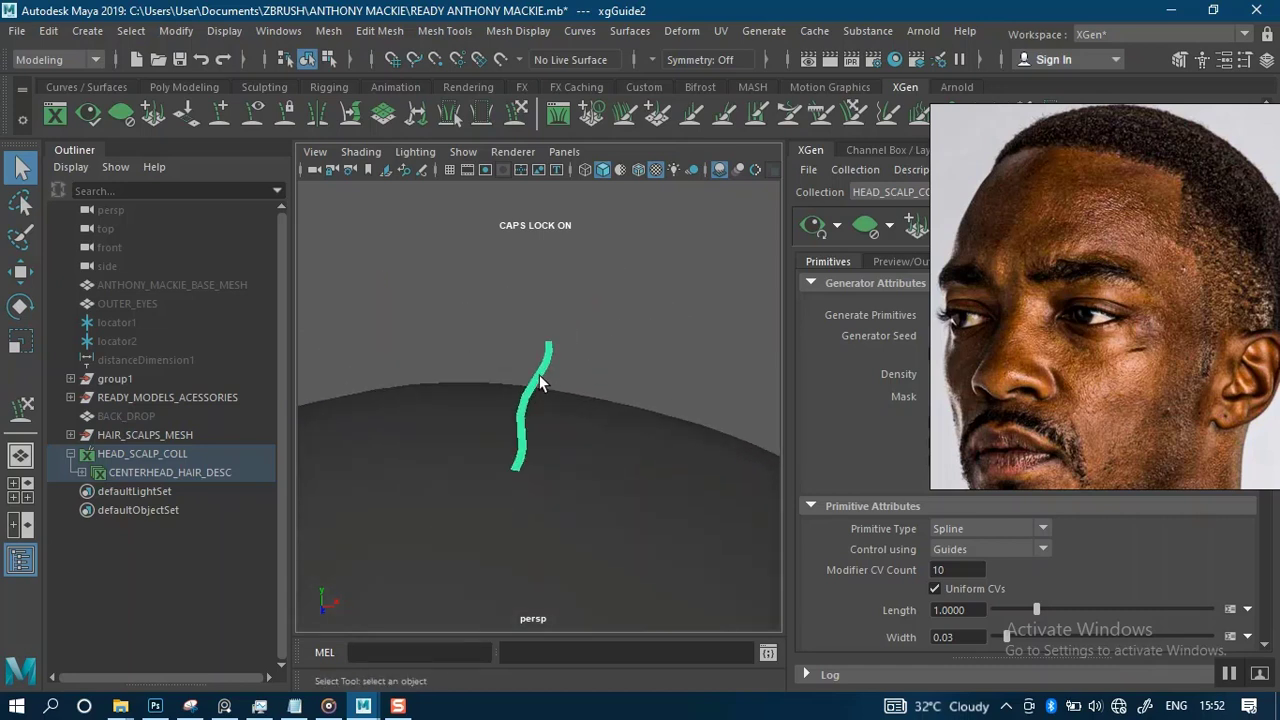
pyautogui.moveTo(539, 375); pyautogui.dragTo(579, 209, button='right')
pyautogui.keyDown('alt'); pyautogui.moveTo(591, 336); pyautogui.dragTo(617, 310); pyautogui.keyUp('alt')
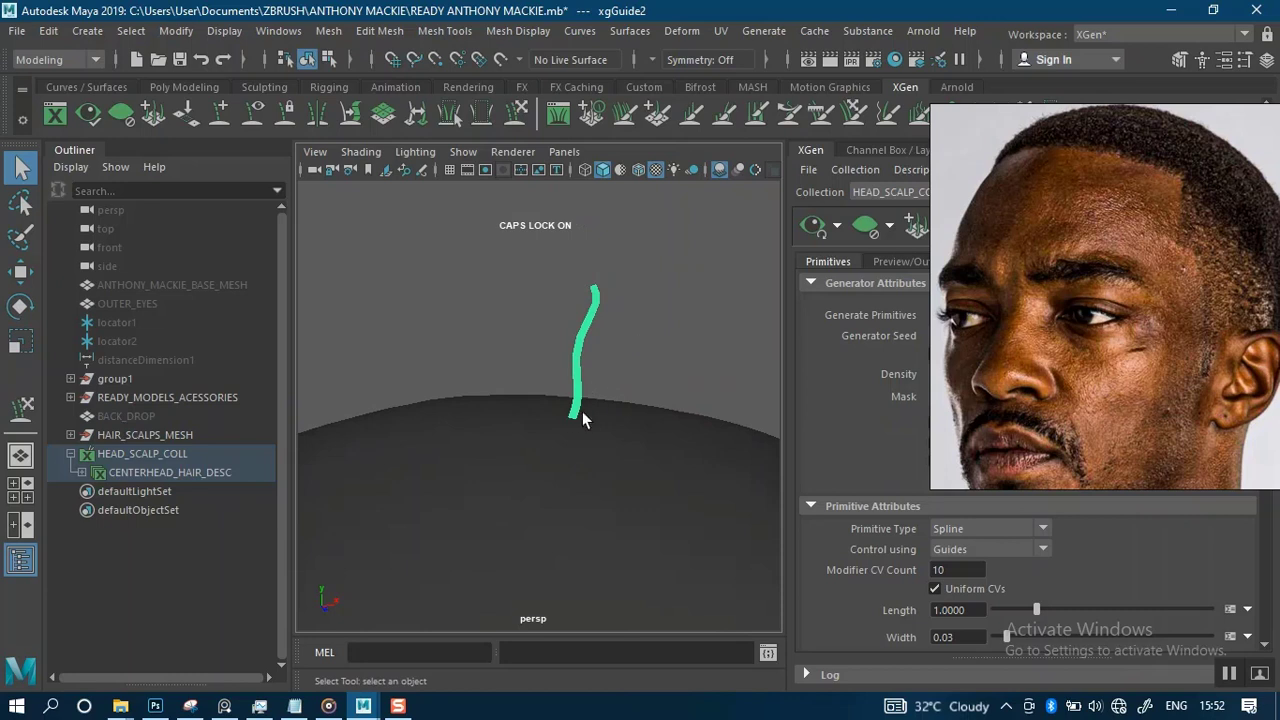
pyautogui.keyDown('alt'); pyautogui.moveTo(643, 356); pyautogui.dragTo(774, 445); pyautogui.keyUp('alt')
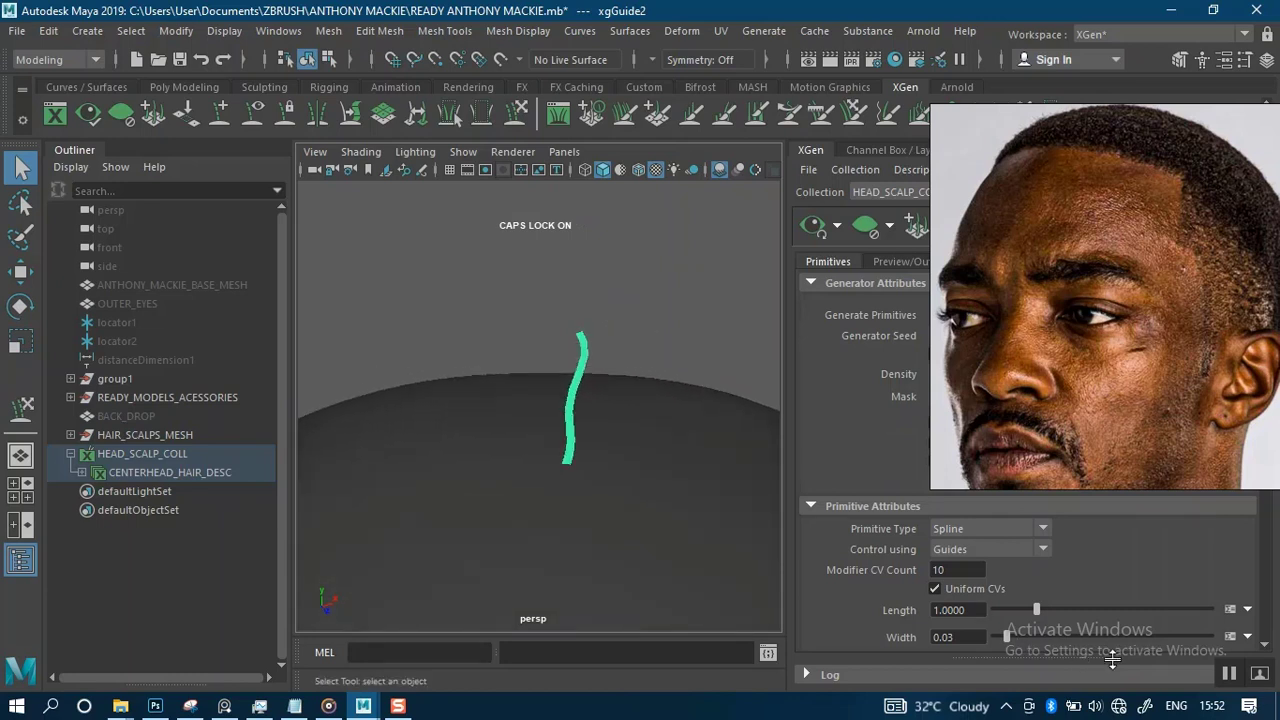
# - Move the selected guide along the scalp, away from the other guide, with the Add/Move Guides tool
pyautogui.click(219, 112)
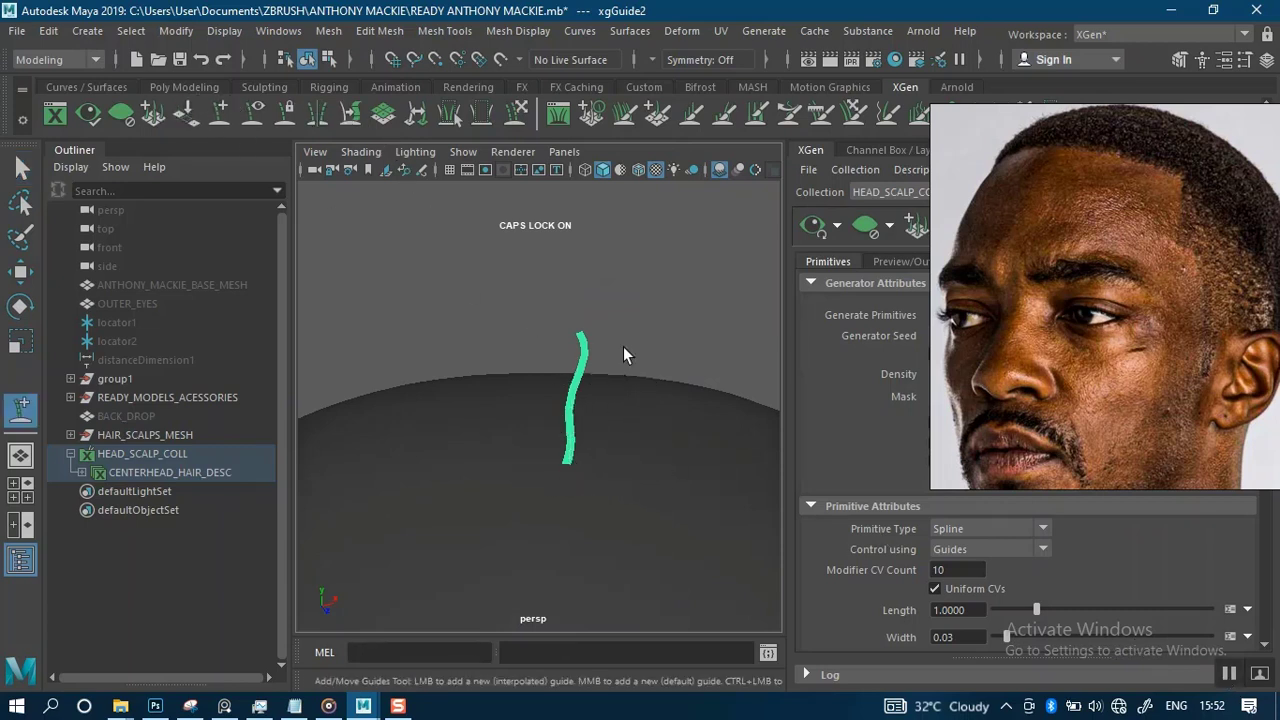
pyautogui.keyDown('alt'); pyautogui.moveTo(623, 347); pyautogui.dragTo(617, 291, button='middle'); pyautogui.keyUp('alt')
pyautogui.click(556, 428)
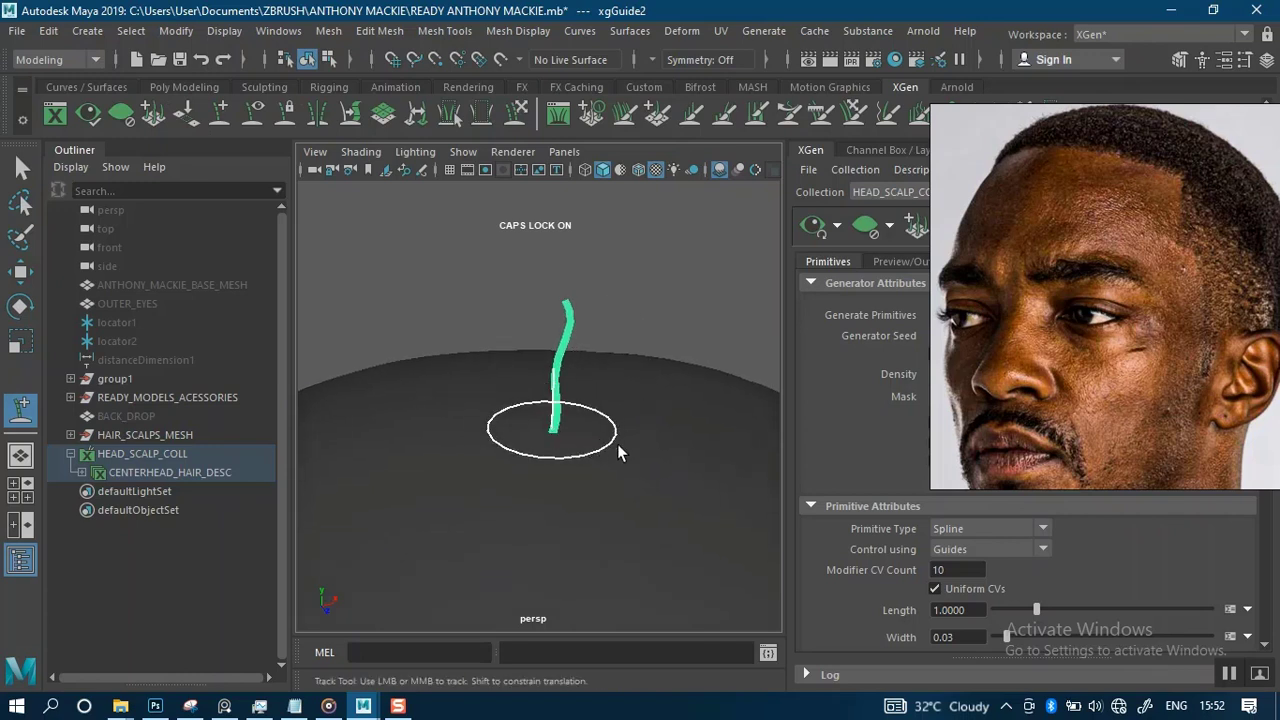
pyautogui.click(673, 464)
pyautogui.keyDown('alt'); pyautogui.moveTo(676, 470); pyautogui.dragTo(543, 300); pyautogui.keyUp('alt')
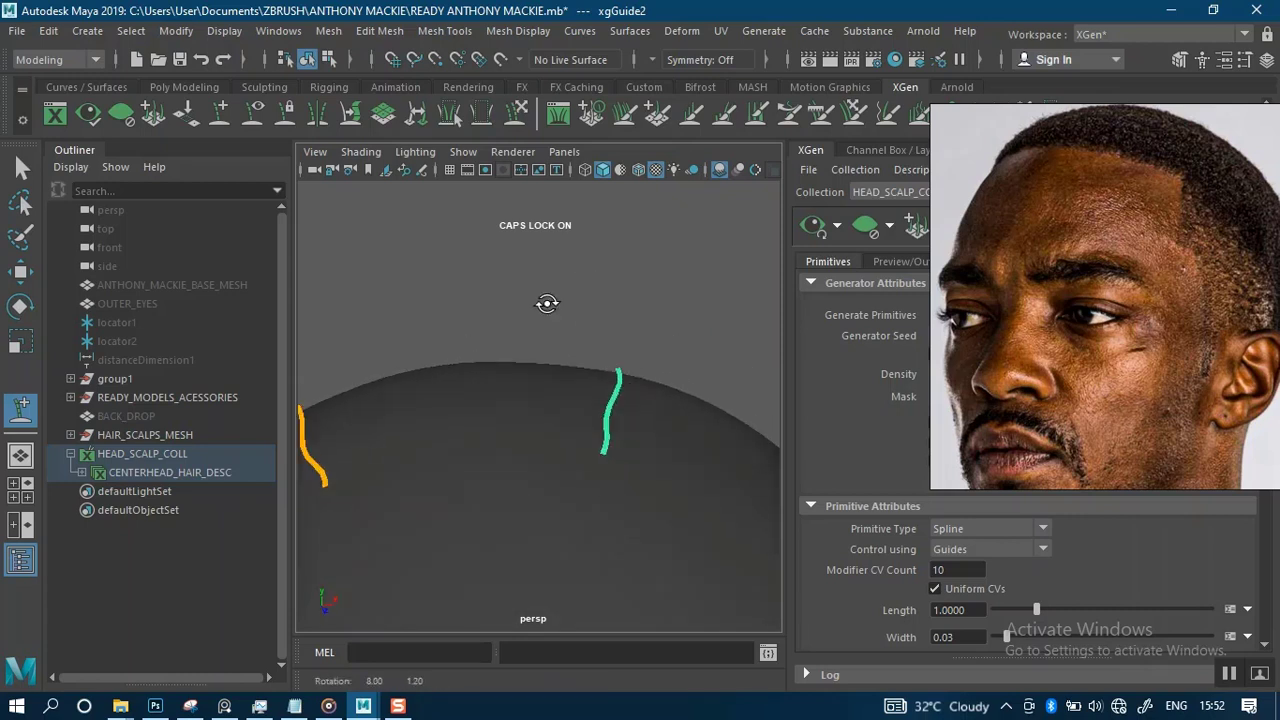
pyautogui.keyDown('alt'); pyautogui.moveTo(543, 300); pyautogui.dragTo(603, 365, button='right'); pyautogui.keyUp('alt')
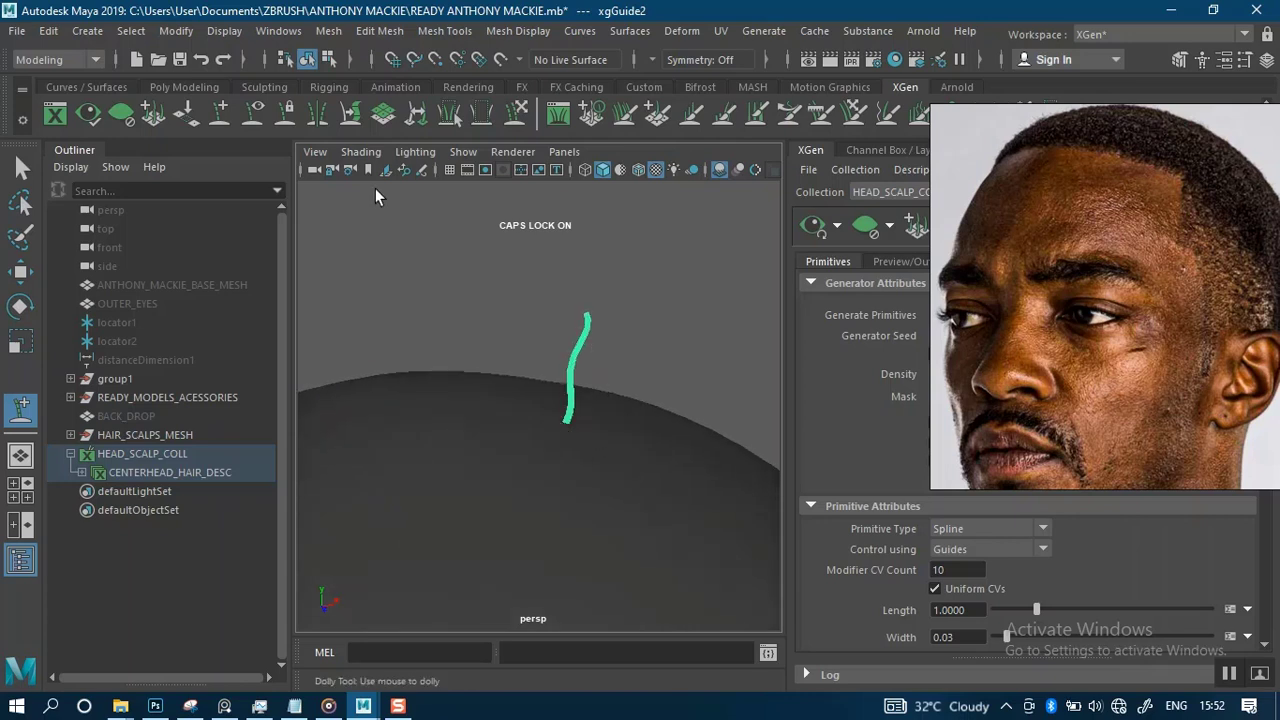
# - Shift the selected guide's root farther down the side of the scalp and check its placement against the other guide
pyautogui.click(219, 112)
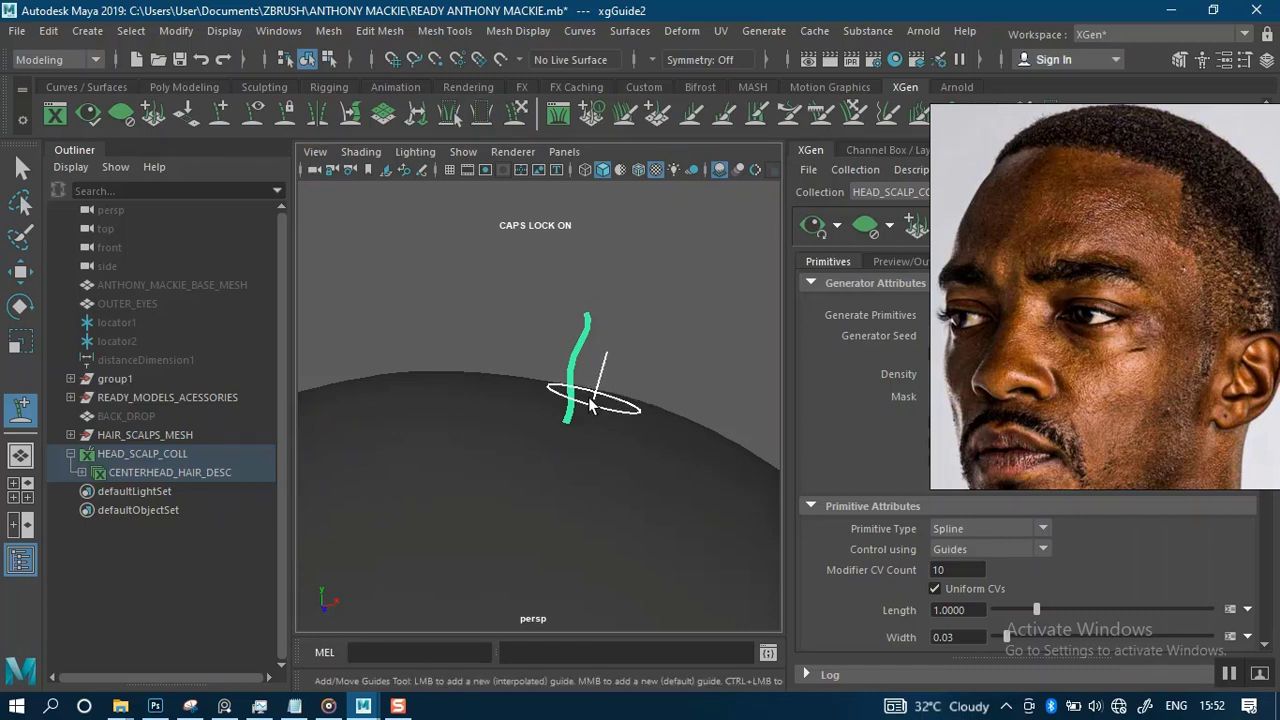
pyautogui.keyDown('alt'); pyautogui.moveTo(674, 343); pyautogui.dragTo(670, 373); pyautogui.keyUp('alt')
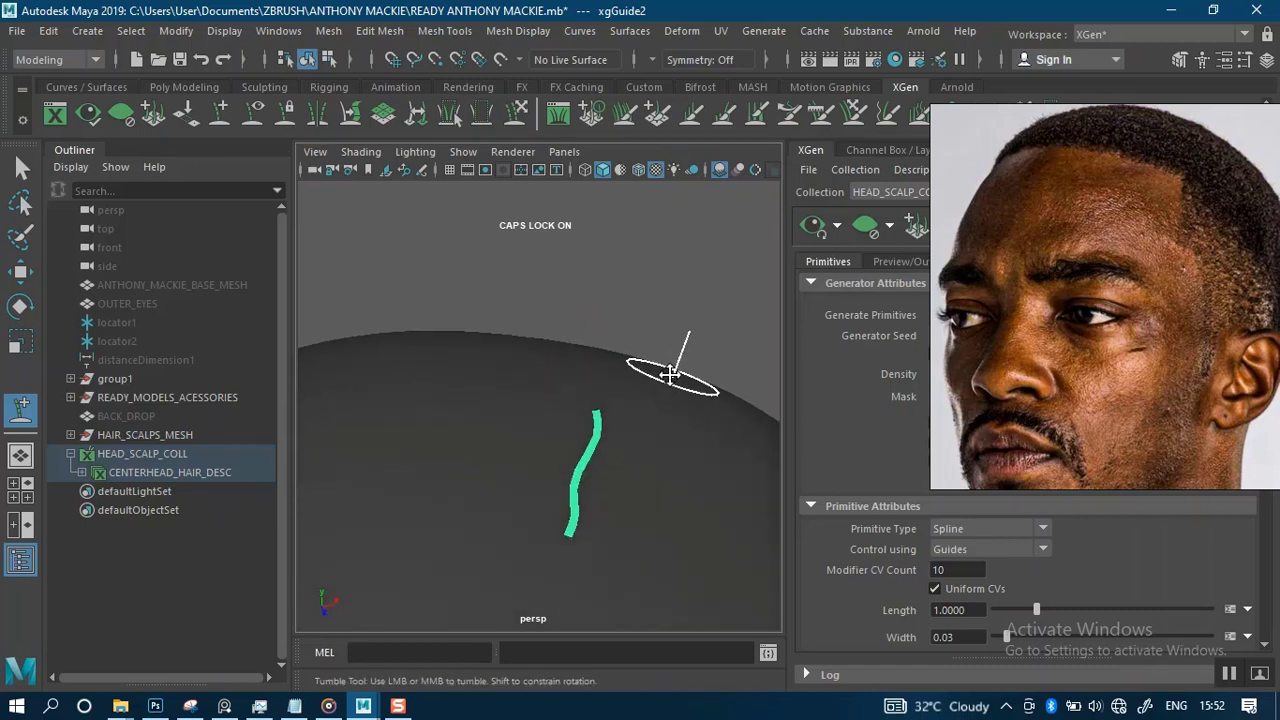
pyautogui.keyDown('alt'); pyautogui.moveTo(670, 374); pyautogui.dragTo(660, 293, button='middle'); pyautogui.keyUp('alt')
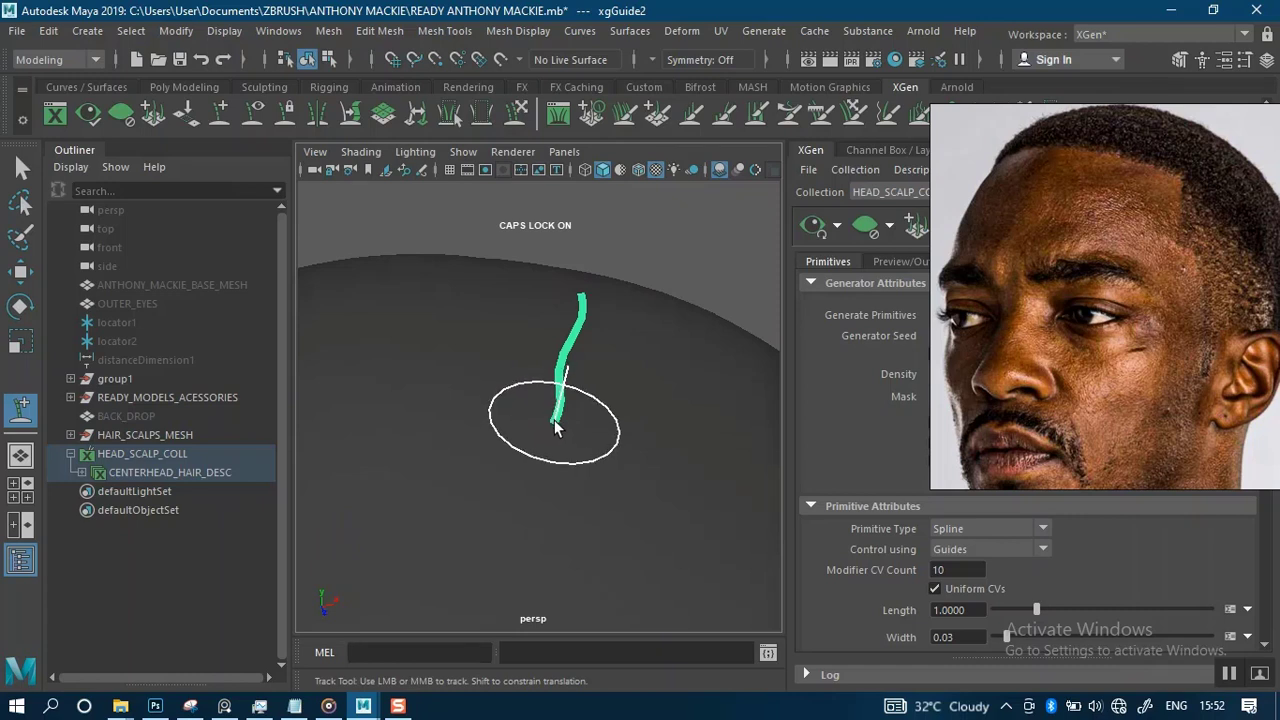
pyautogui.click(634, 468)
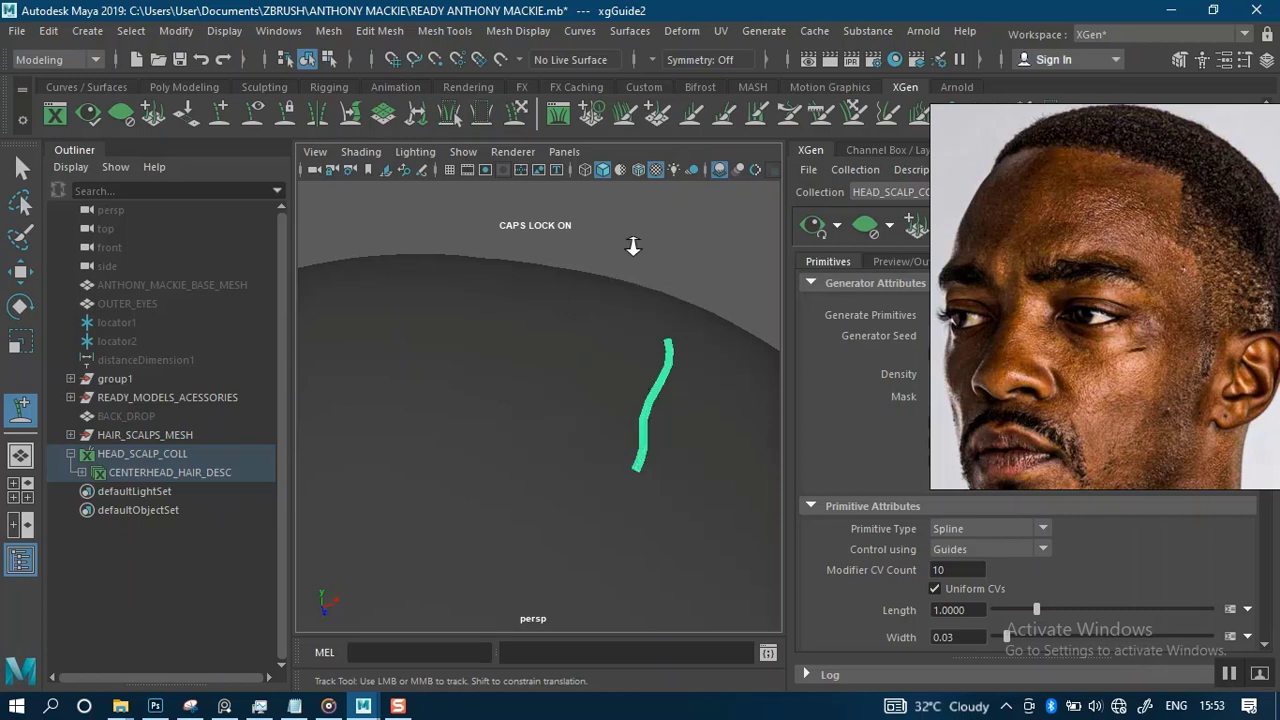
pyautogui.keyDown('alt'); pyautogui.moveTo(631, 246); pyautogui.dragTo(536, 215, button='right'); pyautogui.keyUp('alt')
pyautogui.keyDown('alt'); pyautogui.moveTo(625, 331); pyautogui.dragTo(461, 333); pyautogui.keyUp('alt')
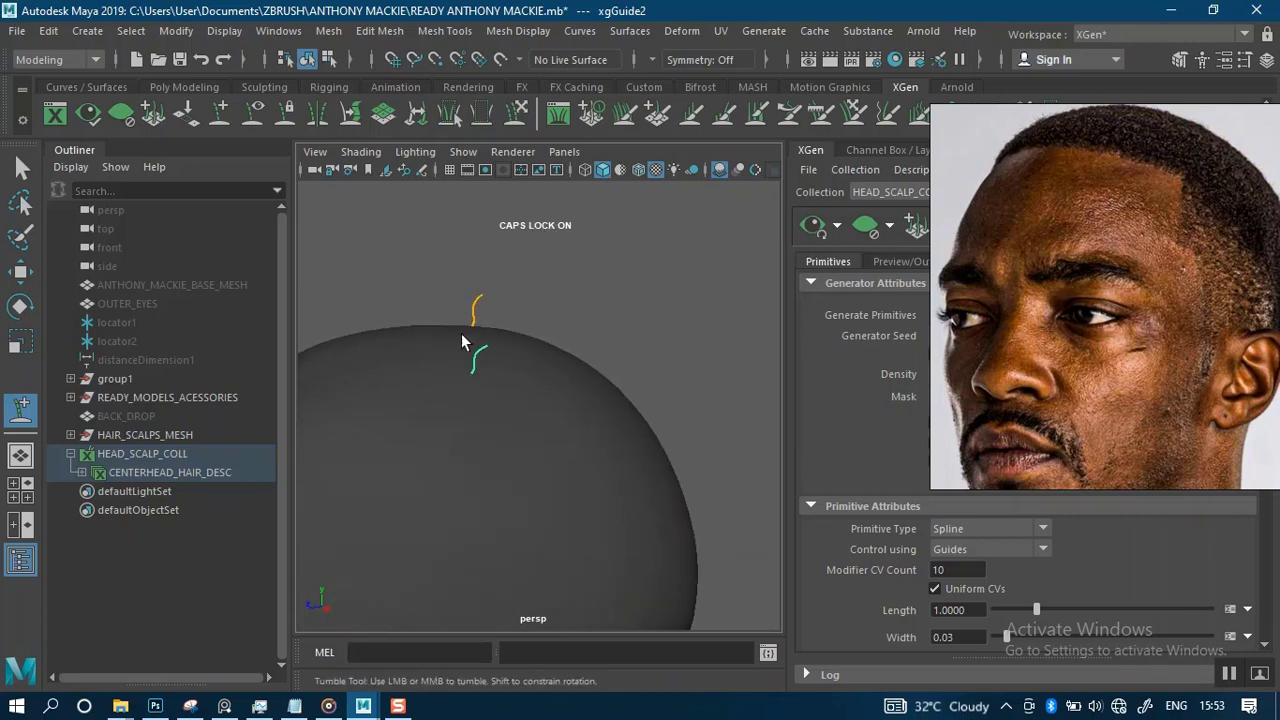
pyautogui.keyDown('alt'); pyautogui.moveTo(582, 354); pyautogui.dragTo(645, 357, button='middle'); pyautogui.keyUp('alt')
pyautogui.moveTo(670, 367)
pyautogui.keyDown('alt'); pyautogui.mouseDown()
pyautogui.moveTo(614, 339)
pyautogui.moveTo(428, 354)
pyautogui.moveTo(366, 337)
pyautogui.moveTo(574, 350)
pyautogui.moveTo(563, 354)
pyautogui.mouseUp(); pyautogui.keyUp('alt')
pyautogui.scroll(5, 620, 429)
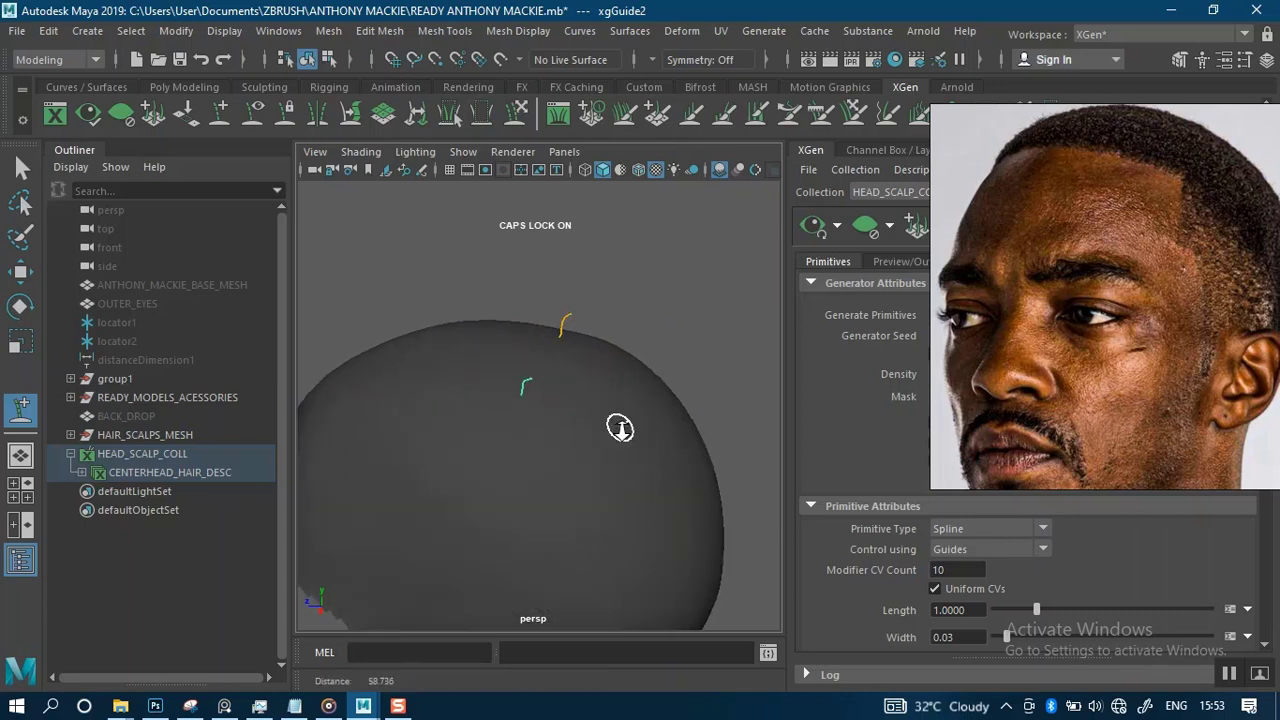
pyautogui.scroll(3, 569, 463)
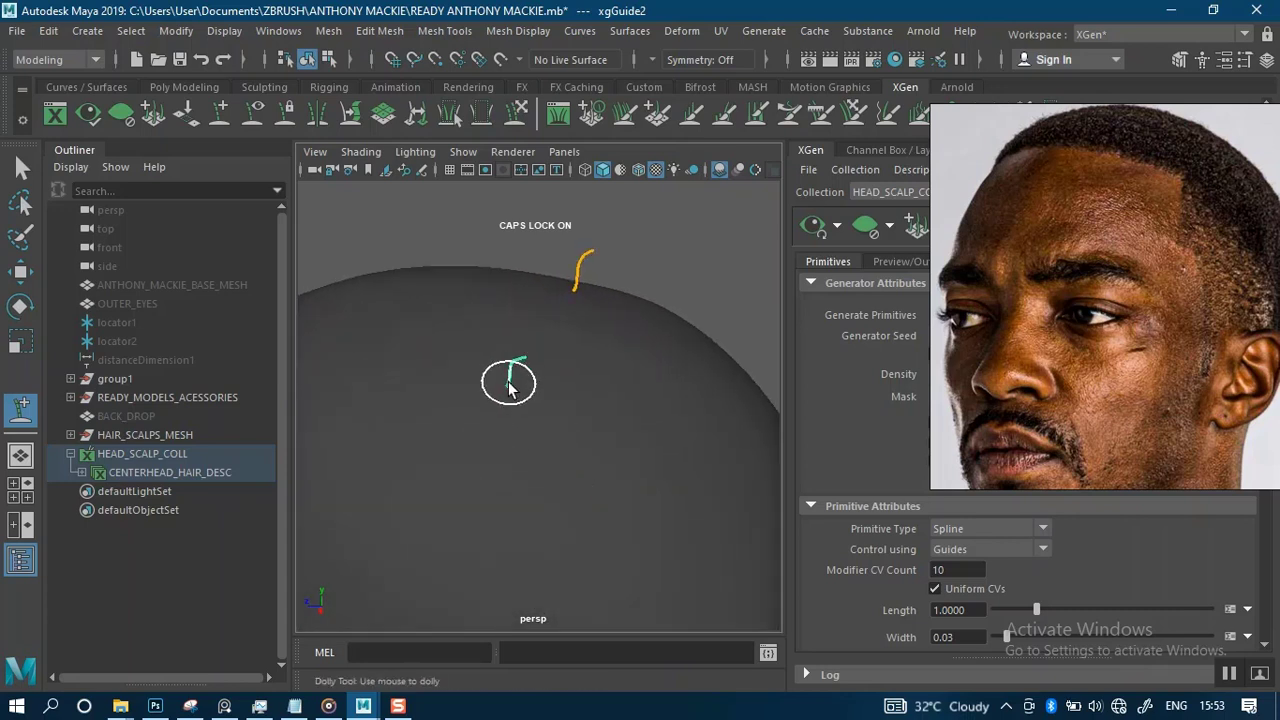
# - Move the selected guide outward across the crown, opposite the other guide, and check the pair's spacing from behind
pyautogui.moveTo(509, 382); pyautogui.dragTo(554, 398)
pyautogui.scroll(-5, 600, 280)
pyautogui.keyDown('alt'); pyautogui.moveTo(556, 235); pyautogui.dragTo(629, 314); pyautogui.keyUp('alt')
pyautogui.keyDown('alt'); pyautogui.moveTo(630, 322); pyautogui.dragTo(680, 274, button='middle'); pyautogui.keyUp('alt')
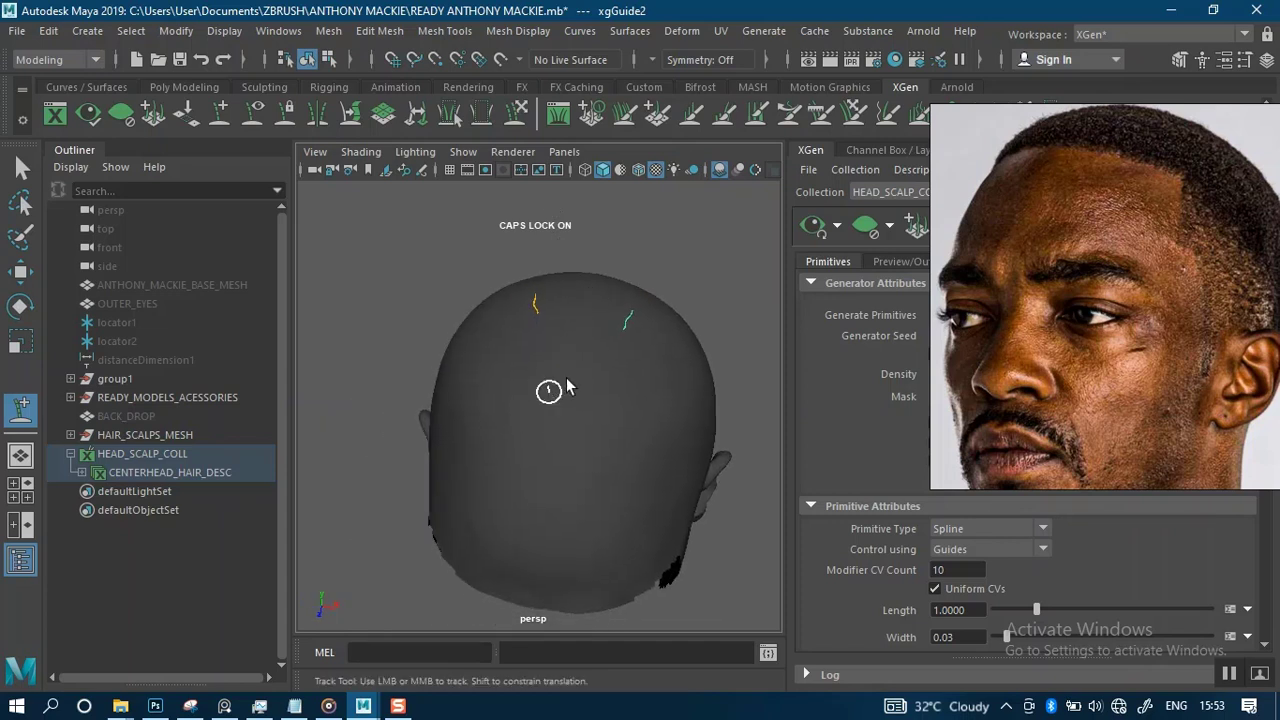
pyautogui.keyDown('alt'); pyautogui.moveTo(566, 386); pyautogui.dragTo(614, 346); pyautogui.keyUp('alt')
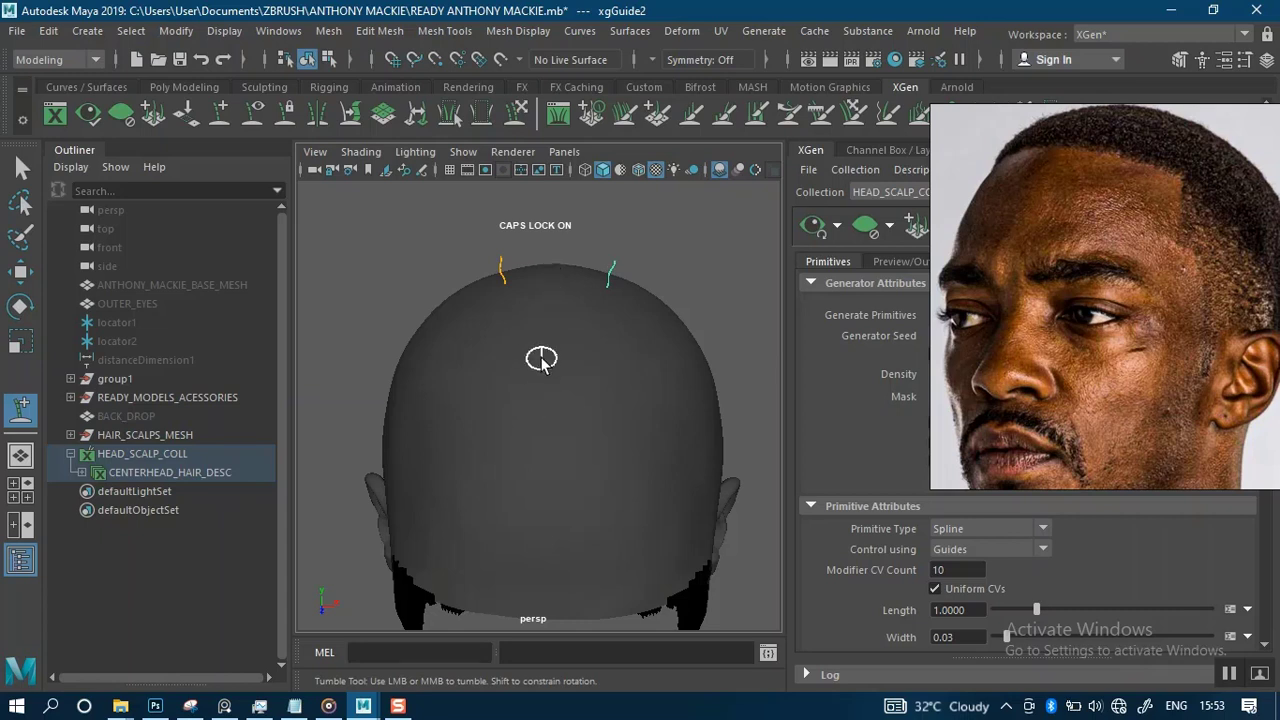
pyautogui.keyDown('alt'); pyautogui.moveTo(537, 380); pyautogui.dragTo(451, 331, button='right'); pyautogui.keyUp('alt')
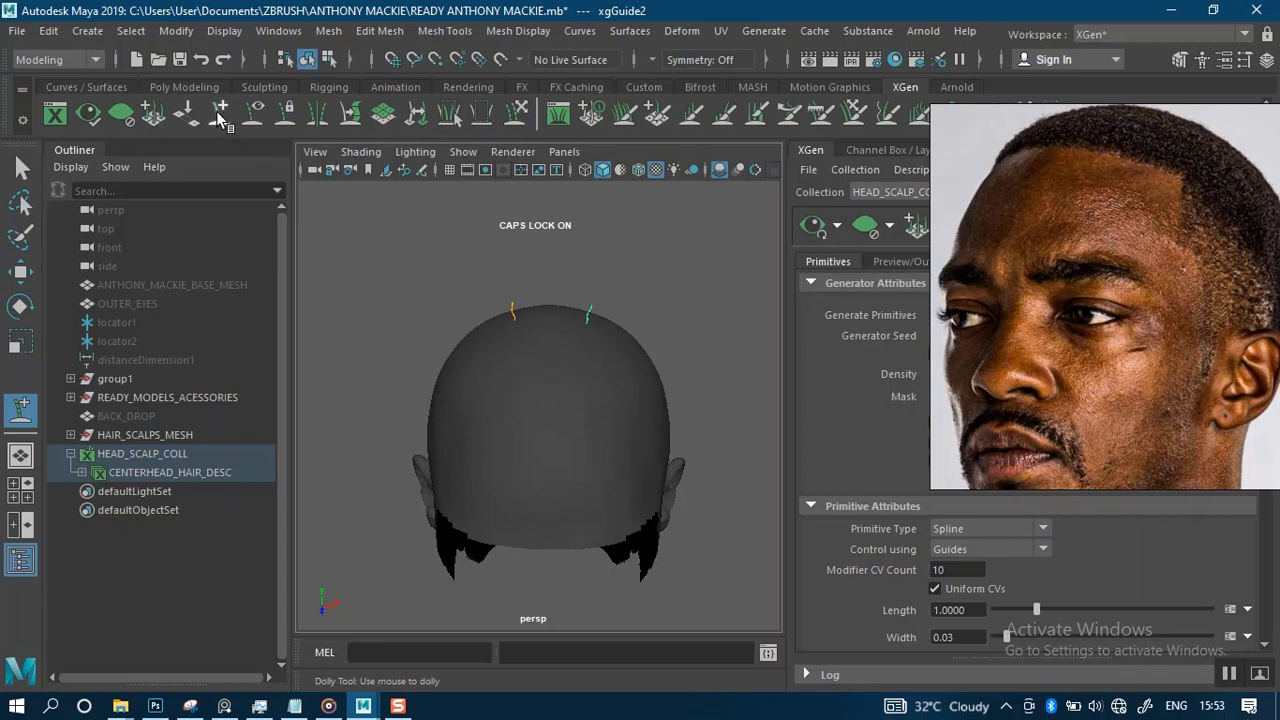
pyautogui.keyDown('alt'); pyautogui.moveTo(611, 380); pyautogui.dragTo(614, 354); pyautogui.keyUp('alt')
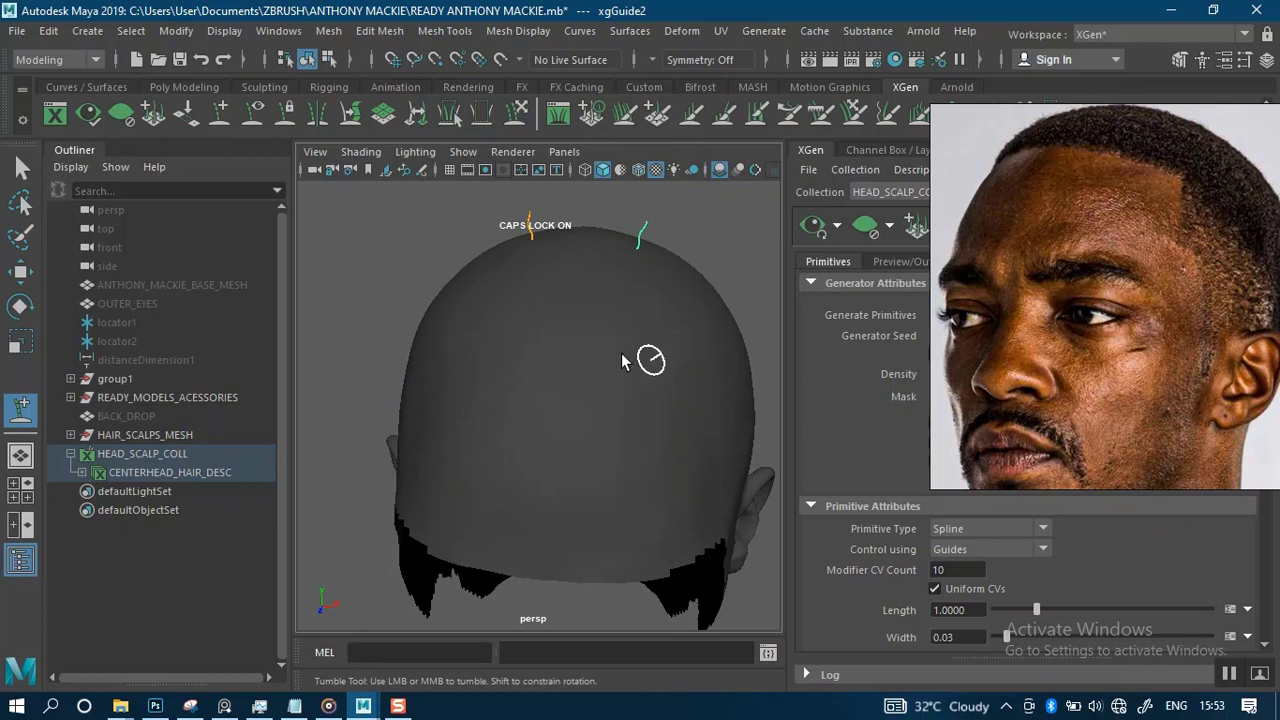
# - Compare the scalp's side profile with the three-quarter reference photo, examining the hairline and the fade around the ear
pyautogui.keyDown('alt'); pyautogui.moveTo(651, 357); pyautogui.dragTo(569, 354); pyautogui.keyUp('alt')
pyautogui.keyDown('alt'); pyautogui.moveTo(569, 354); pyautogui.dragTo(647, 360, button='middle'); pyautogui.keyUp('alt')
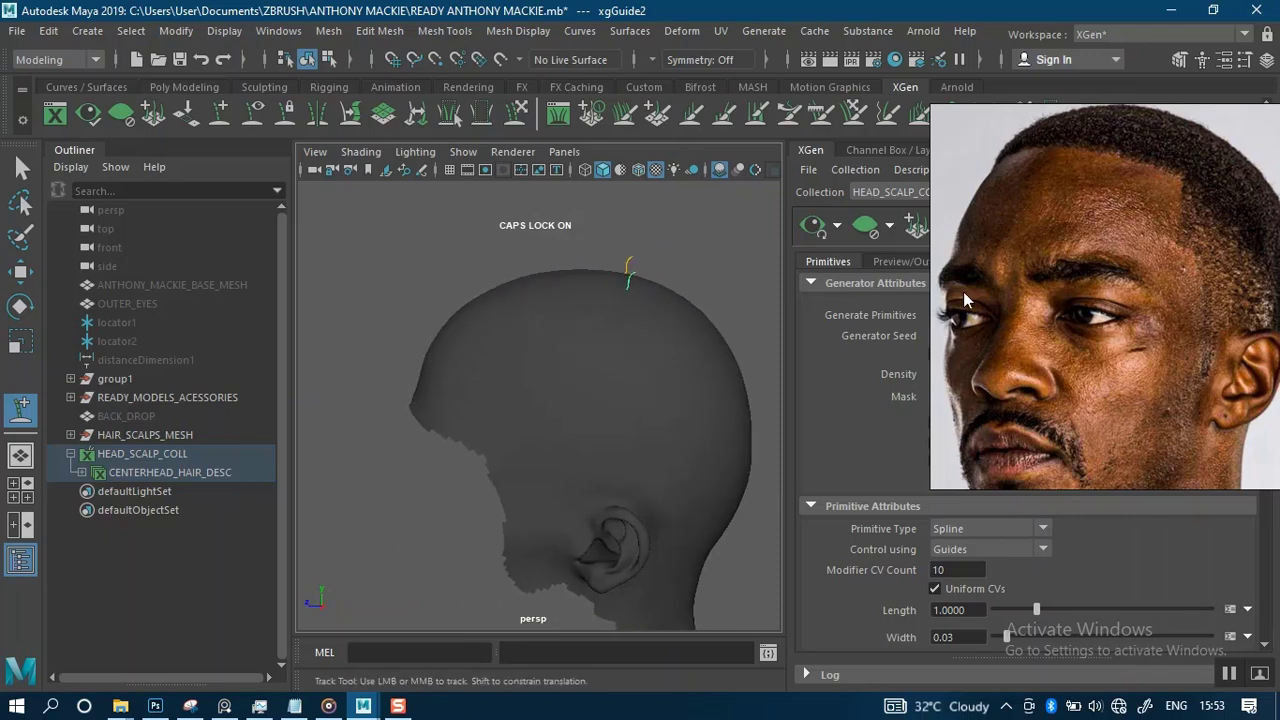
pyautogui.moveTo(1123, 316); pyautogui.dragTo(949, 323, button='right')
pyautogui.moveTo(993, 319); pyautogui.dragTo(938, 341, button='middle')
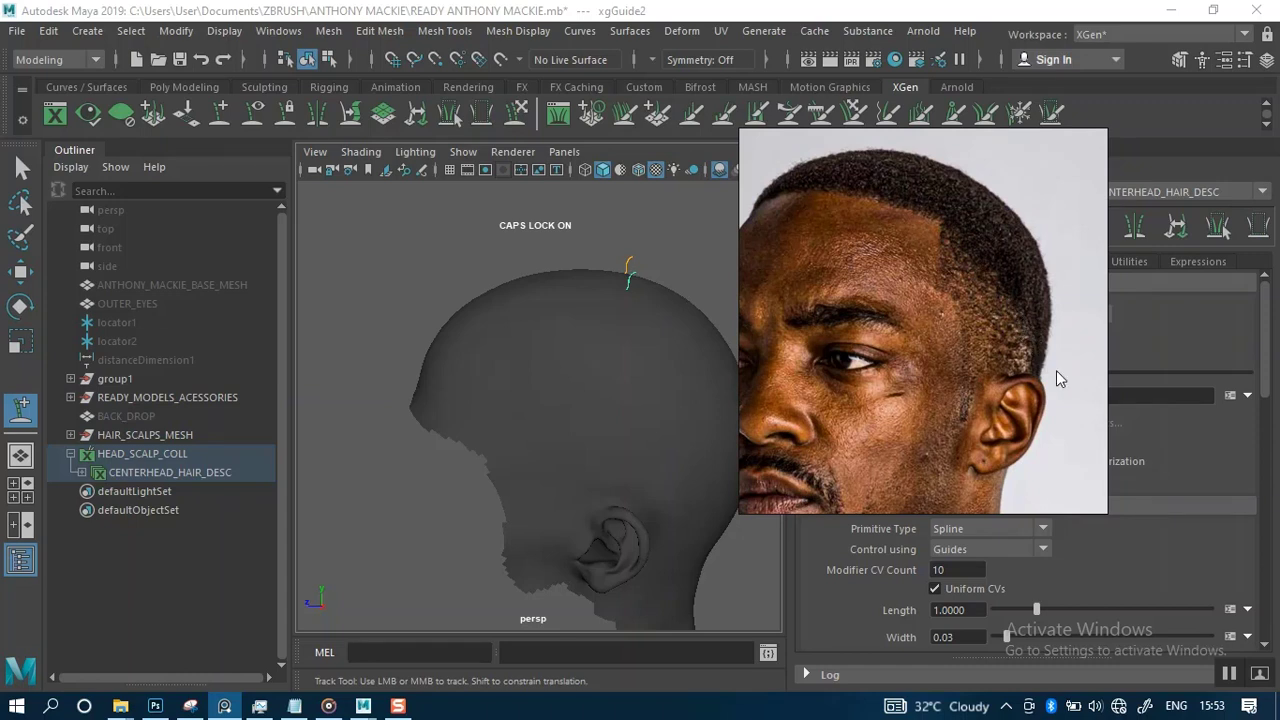
pyautogui.moveTo(942, 350); pyautogui.dragTo(1079, 317, button='right')
pyautogui.scroll(-3, 640, 331)
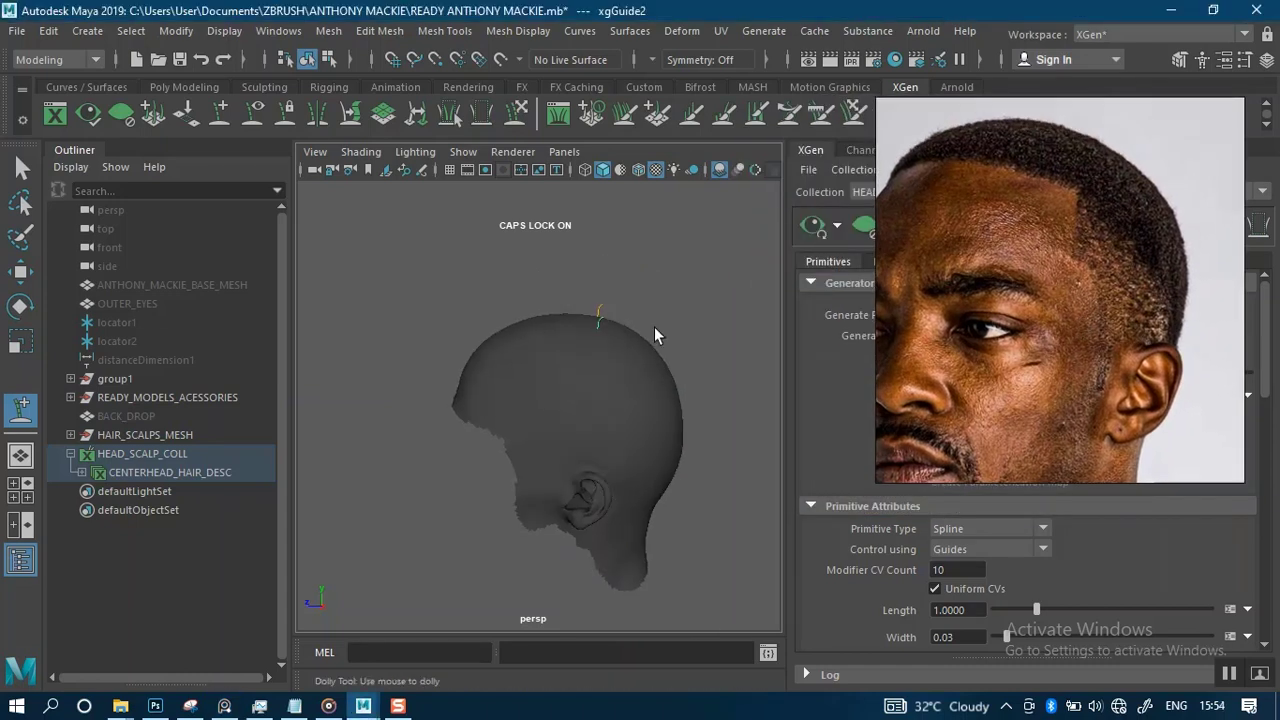
pyautogui.keyDown('alt'); pyautogui.moveTo(649, 332); pyautogui.dragTo(586, 309, button='middle'); pyautogui.keyUp('alt')
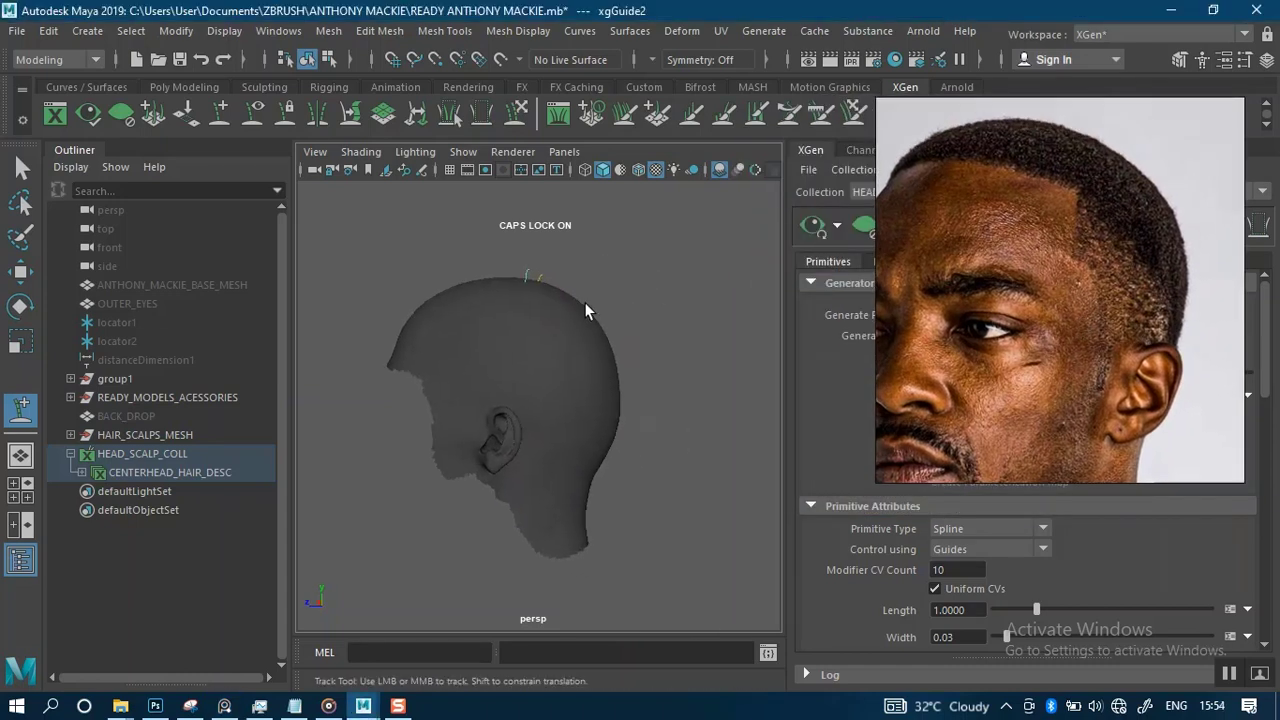
pyautogui.keyDown('alt'); pyautogui.moveTo(584, 302); pyautogui.dragTo(623, 289); pyautogui.keyUp('alt')
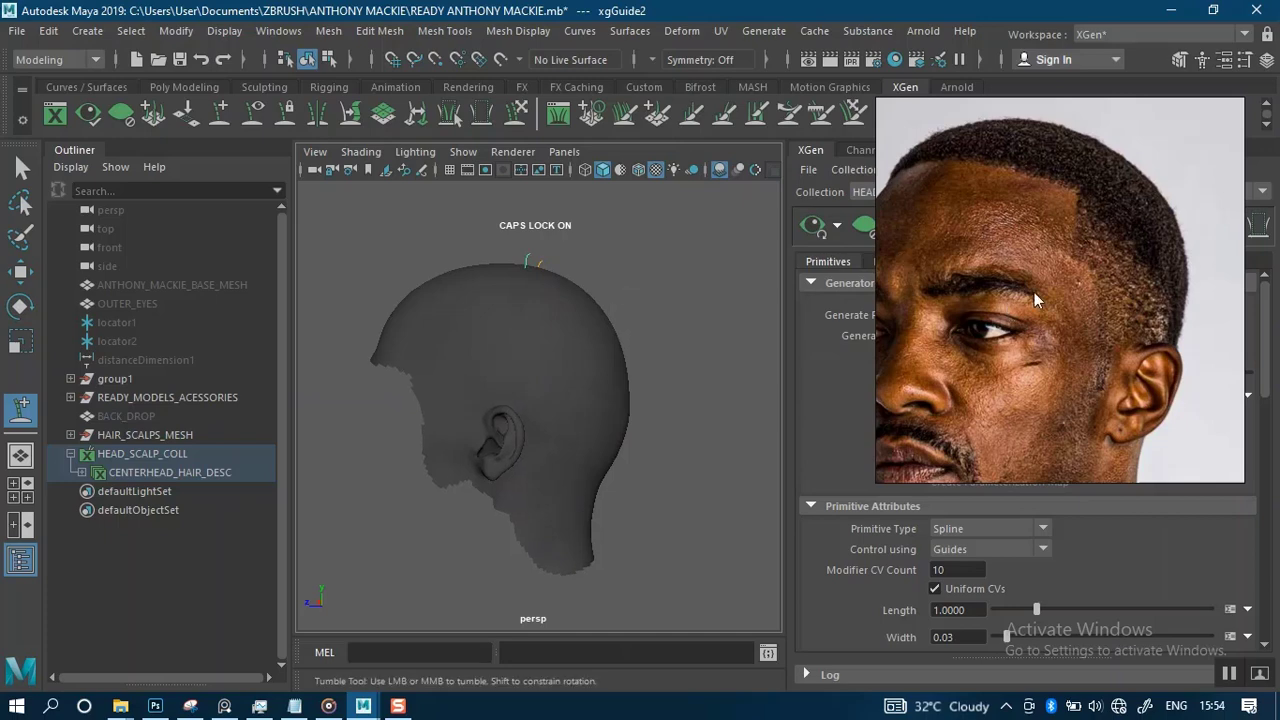
pyautogui.scroll(-5, 1046, 305)
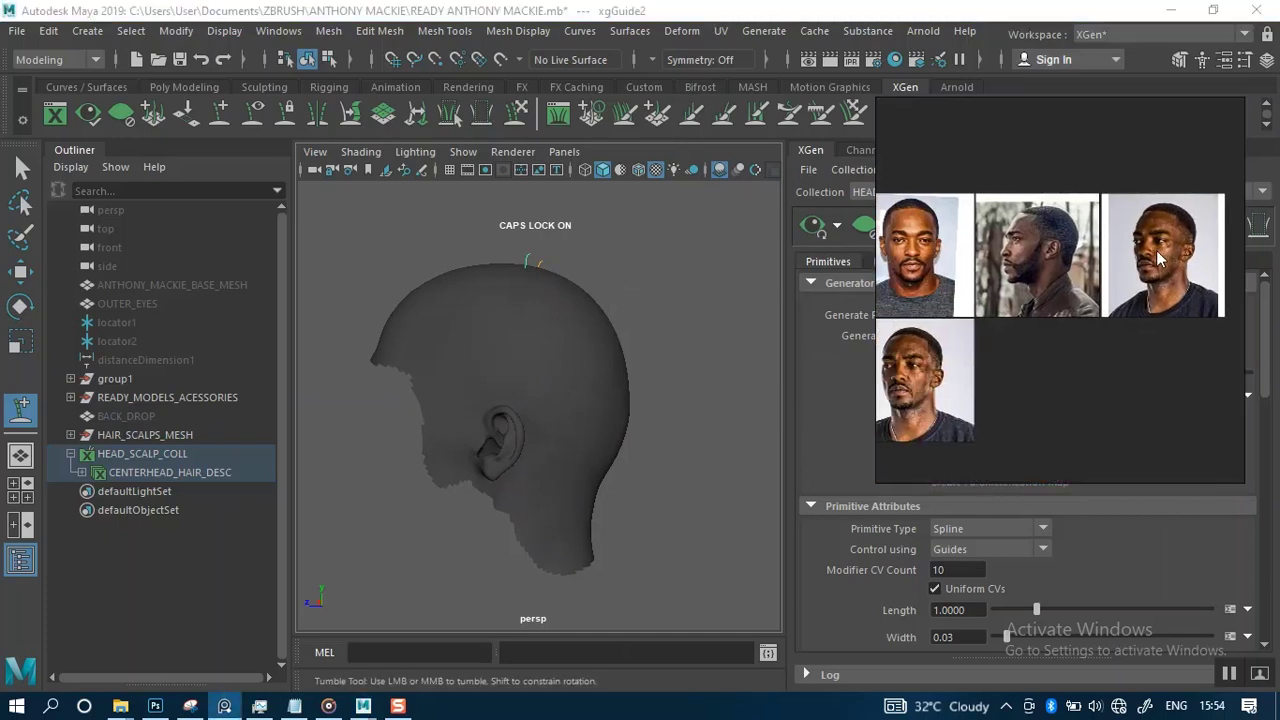
pyautogui.scroll(5, 1078, 279)
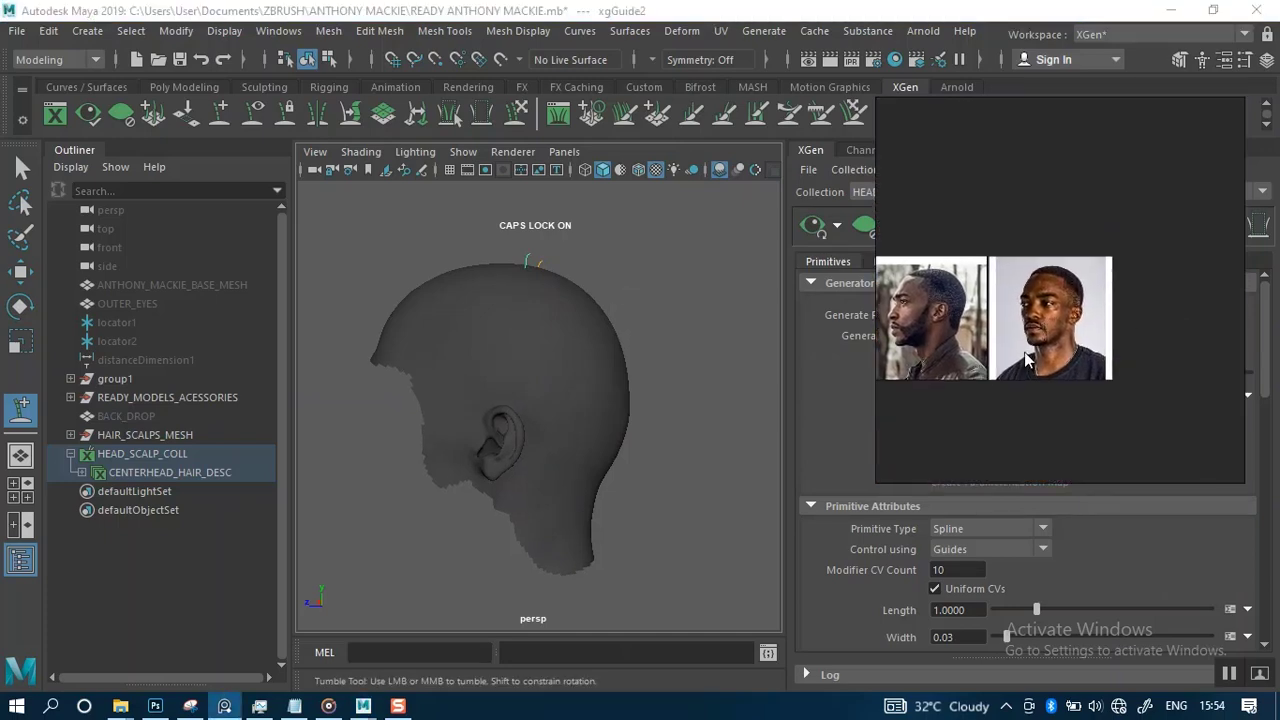
pyautogui.scroll(5, 1060, 329)
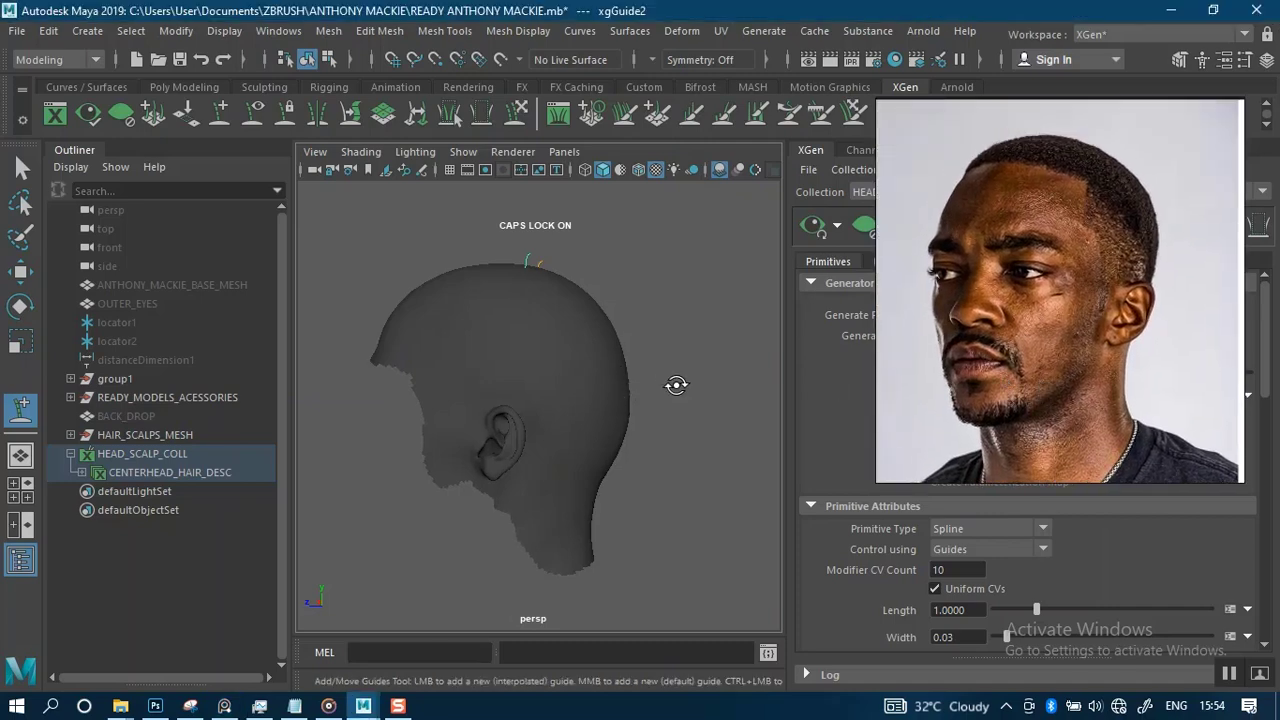
pyautogui.keyDown('alt'); pyautogui.moveTo(674, 383); pyautogui.dragTo(710, 383); pyautogui.keyUp('alt')
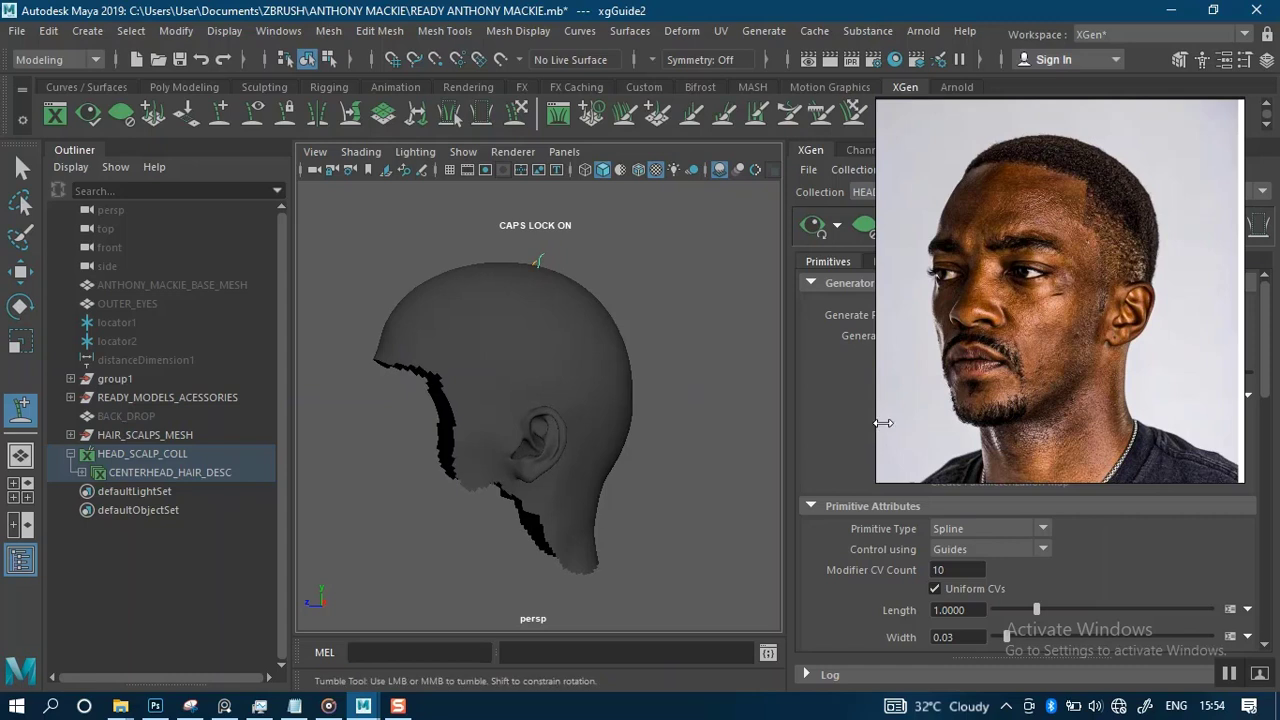
pyautogui.click(1229, 678)
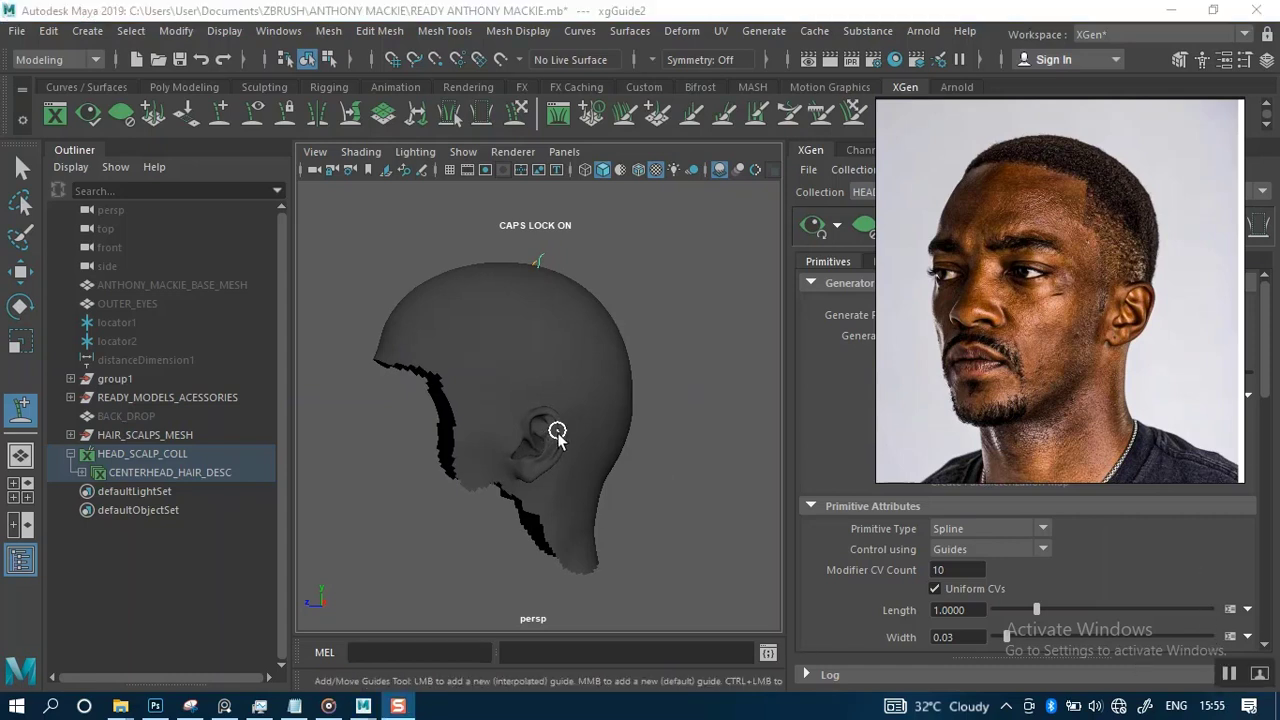
# - Add two guides on the upper side of the scalp above the ear and check how they stand off the surface
pyautogui.keyDown('alt'); pyautogui.moveTo(557, 432); pyautogui.dragTo(566, 380); pyautogui.keyUp('alt')
pyautogui.keyDown('alt'); pyautogui.moveTo(566, 380); pyautogui.dragTo(580, 429, button='middle'); pyautogui.keyUp('alt')
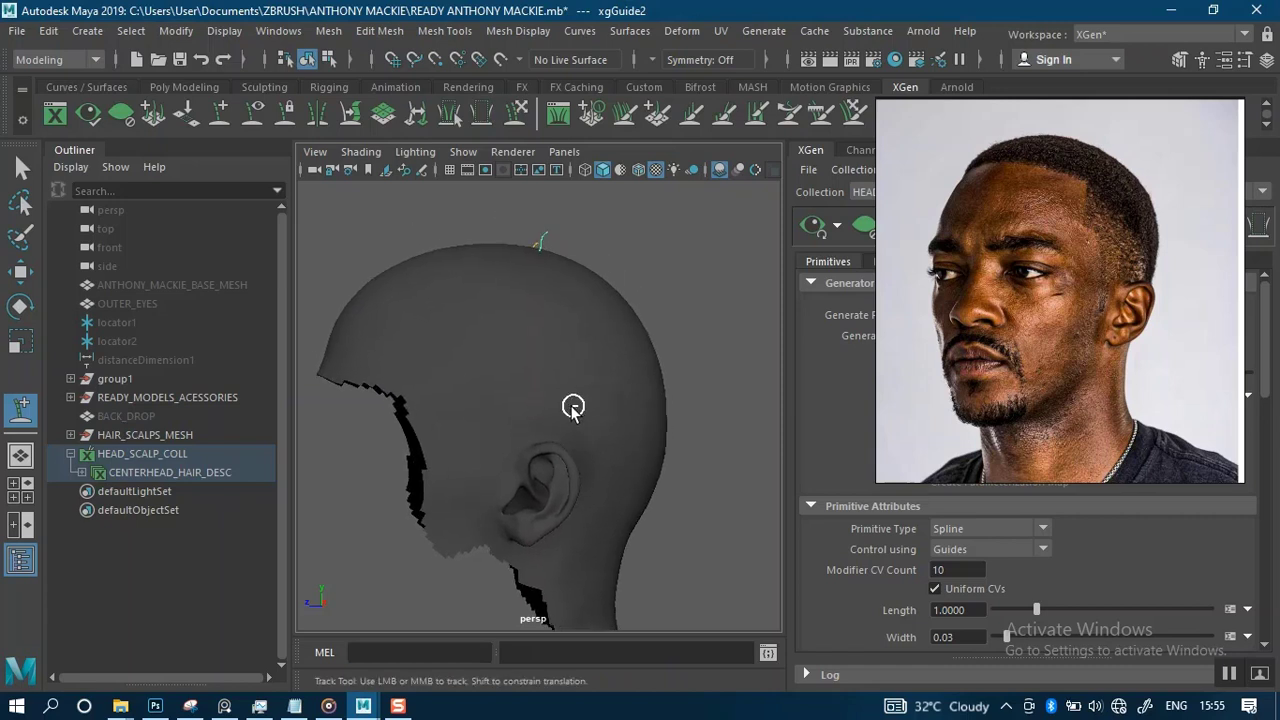
pyautogui.keyDown('alt'); pyautogui.moveTo(538, 361); pyautogui.dragTo(539, 335); pyautogui.keyUp('alt')
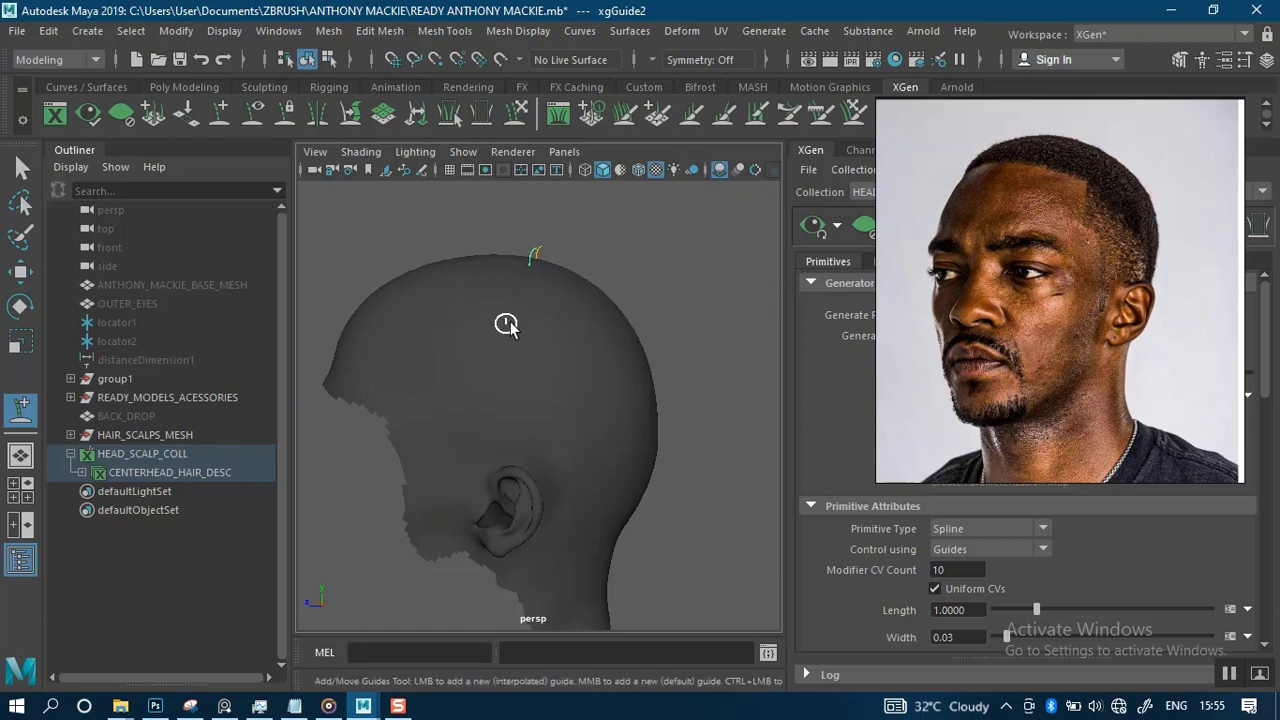
pyautogui.keyDown('alt'); pyautogui.moveTo(506, 324); pyautogui.dragTo(511, 323); pyautogui.keyUp('alt')
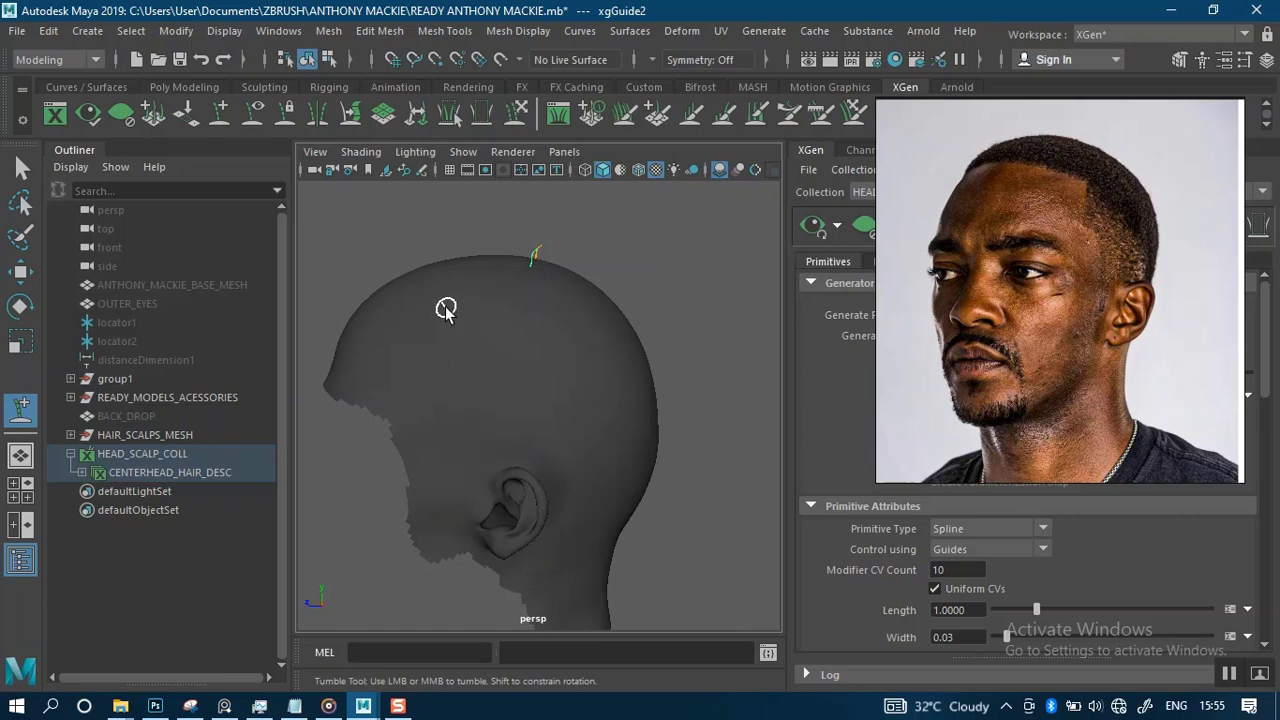
pyautogui.click(488, 335)
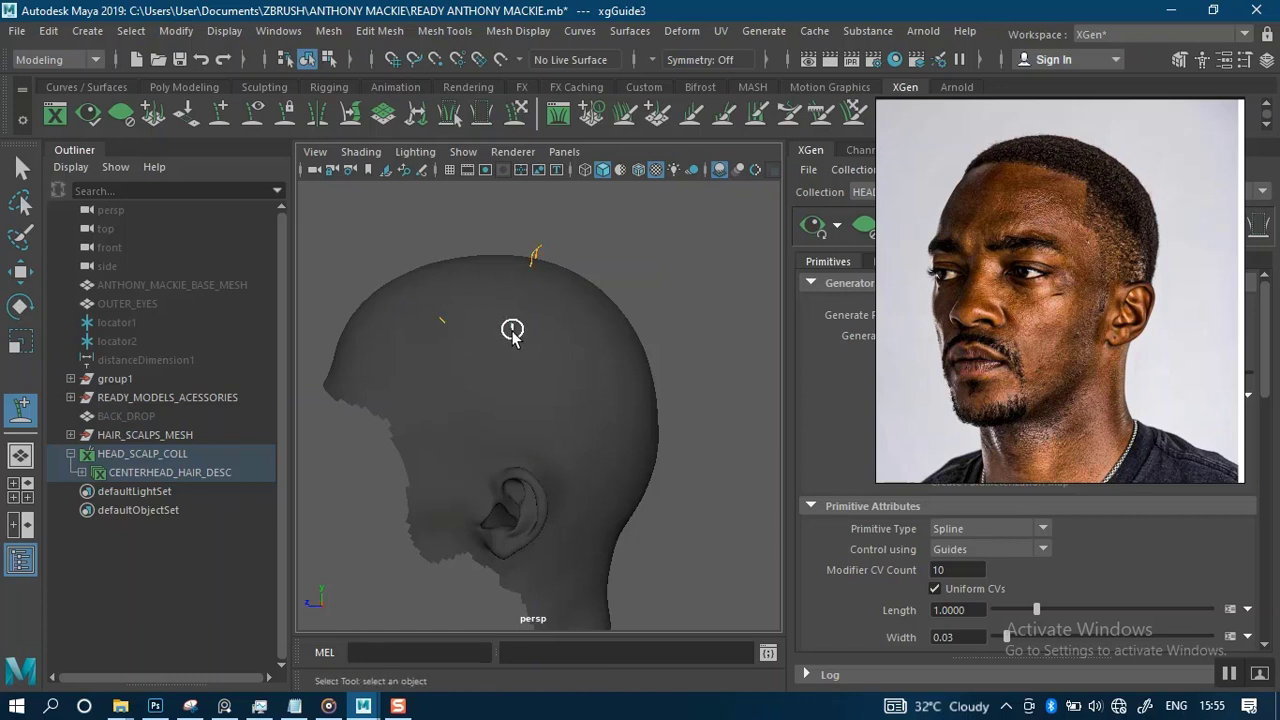
pyautogui.click(511, 327)
pyautogui.moveTo(677, 300)
pyautogui.keyDown('alt'); pyautogui.mouseDown()
pyautogui.moveTo(506, 262)
pyautogui.moveTo(714, 286)
pyautogui.moveTo(686, 320)
pyautogui.moveTo(669, 318)
pyautogui.mouseUp(); pyautogui.keyUp('alt')
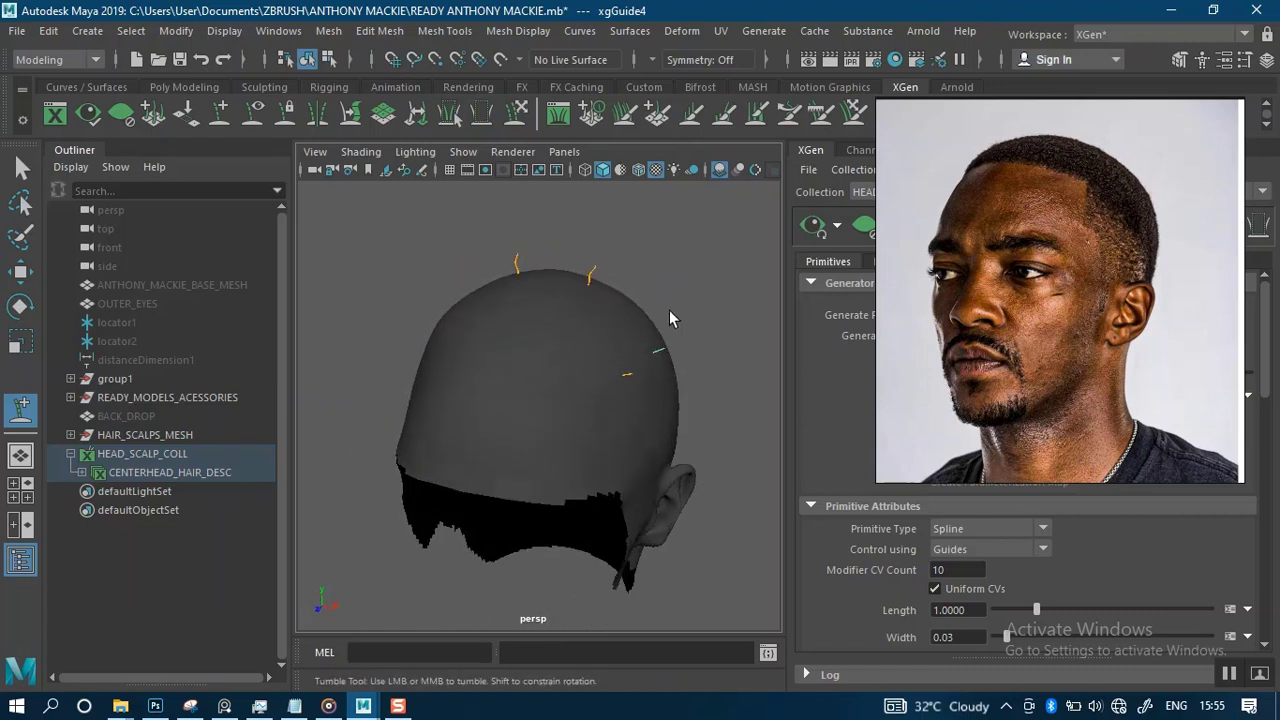
pyautogui.keyDown('alt'); pyautogui.moveTo(669, 311); pyautogui.dragTo(570, 280, button='middle'); pyautogui.keyUp('alt')
pyautogui.scroll(6, 565, 295)
pyautogui.keyDown('alt'); pyautogui.moveTo(560, 329); pyautogui.dragTo(600, 310); pyautogui.keyUp('alt')
pyautogui.keyDown('alt'); pyautogui.moveTo(599, 295); pyautogui.dragTo(582, 343, button='middle'); pyautogui.keyUp('alt')
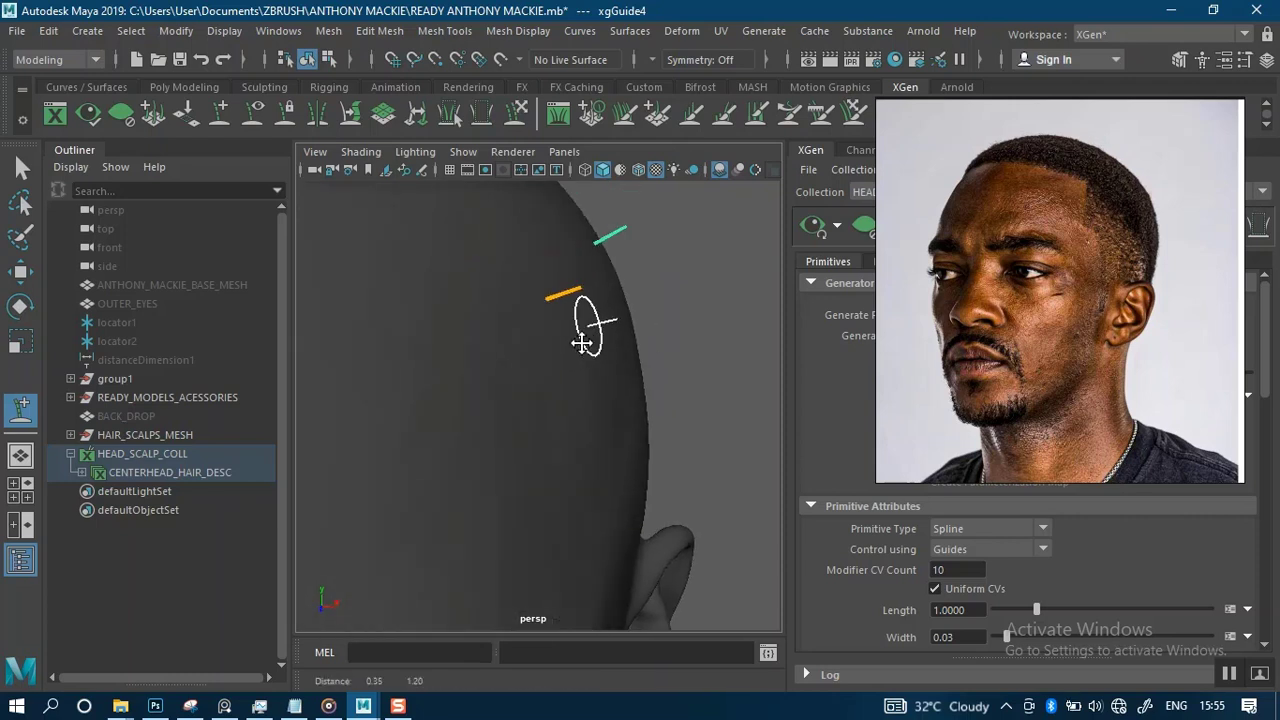
# - Add two more guides continuing the side row backward and down toward the area behind the ear
pyautogui.keyDown('alt'); pyautogui.moveTo(582, 343); pyautogui.dragTo(518, 334); pyautogui.keyUp('alt')
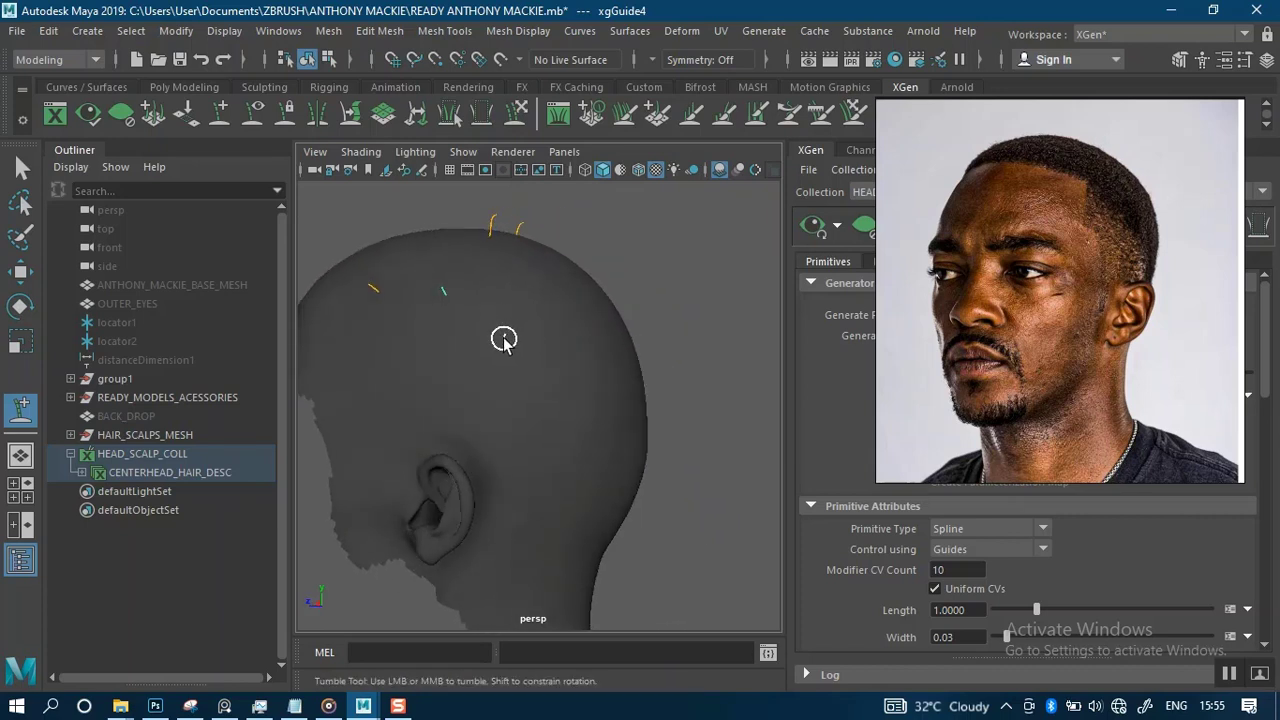
pyautogui.click(507, 335)
pyautogui.click(549, 391)
# - Add three guides curving behind the ear onto the lower back of the head and check the whole row from the side
pyautogui.keyDown('alt'); pyautogui.moveTo(586, 467); pyautogui.dragTo(566, 351, button='middle'); pyautogui.keyUp('alt')
pyautogui.keyDown('alt'); pyautogui.moveTo(566, 351); pyautogui.dragTo(533, 363); pyautogui.keyUp('alt')
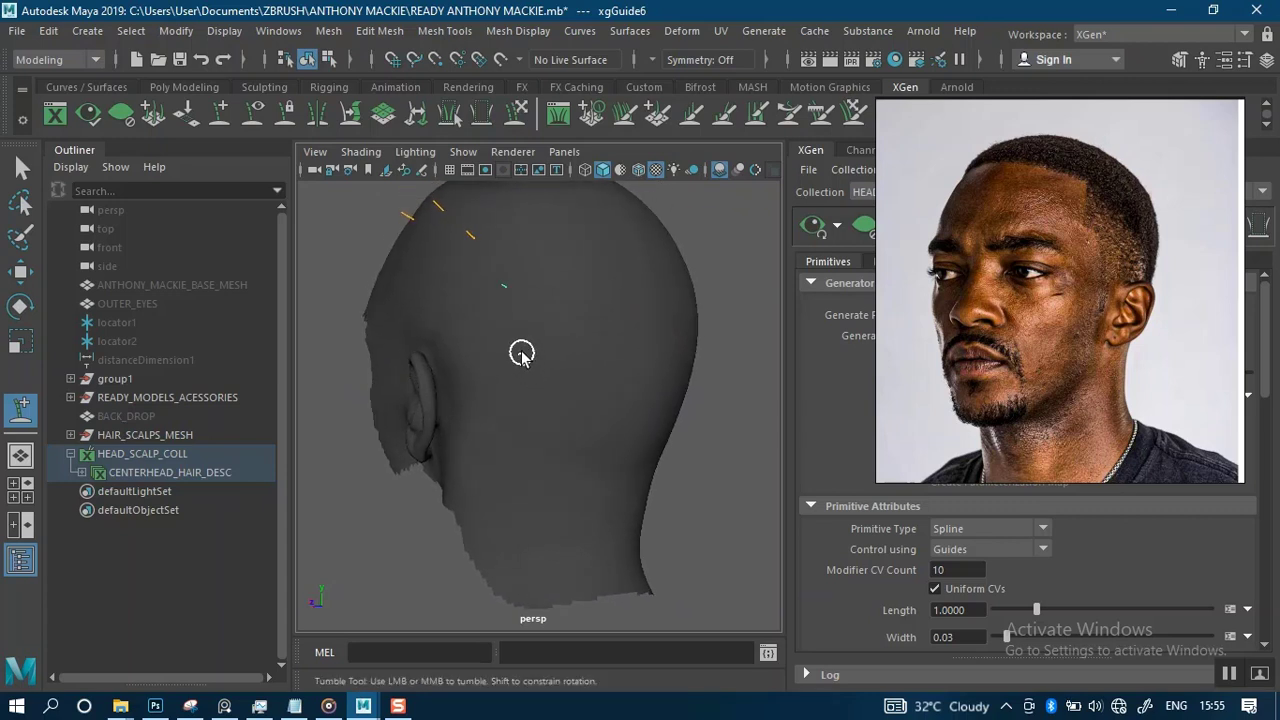
pyautogui.click(596, 391)
pyautogui.keyDown('alt'); pyautogui.moveTo(640, 429); pyautogui.dragTo(611, 391); pyautogui.keyUp('alt')
pyautogui.keyDown('alt'); pyautogui.moveTo(611, 391); pyautogui.dragTo(573, 366, button='middle'); pyautogui.keyUp('alt')
pyautogui.keyDown('alt'); pyautogui.moveTo(573, 366); pyautogui.dragTo(557, 390, button='right'); pyautogui.keyUp('alt')
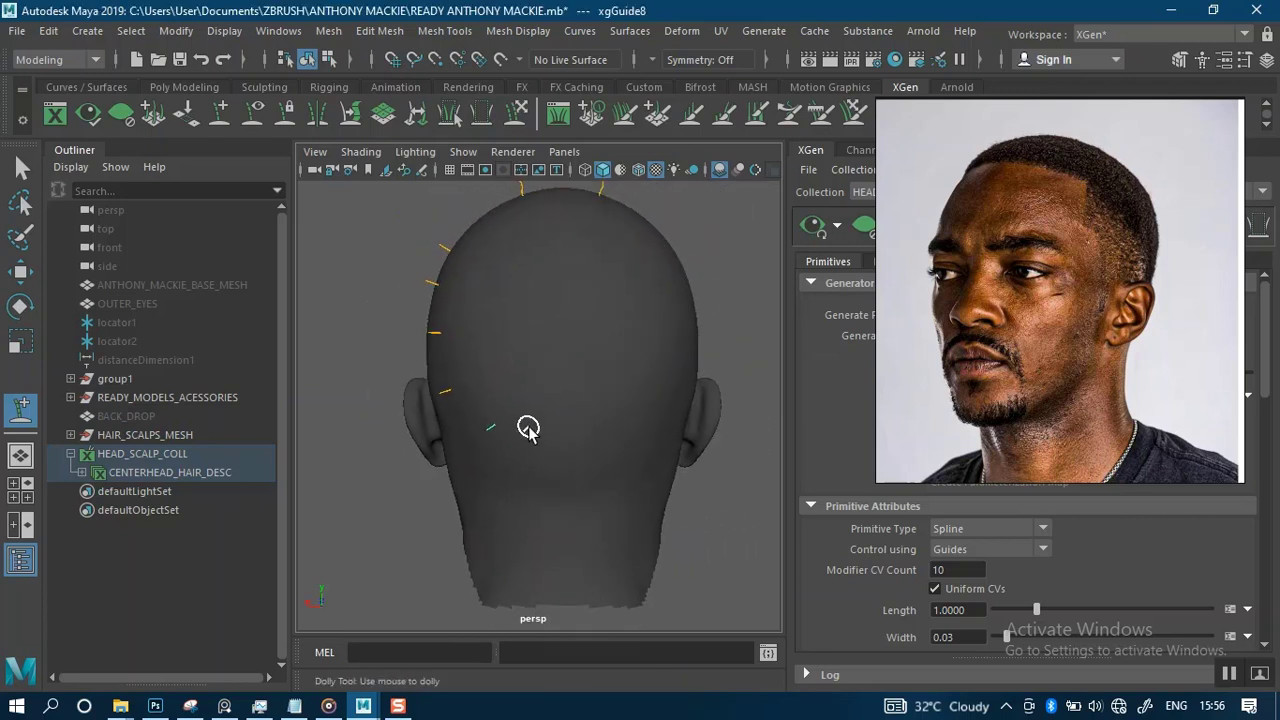
pyautogui.click(524, 429)
pyautogui.keyDown('alt'); pyautogui.moveTo(612, 424); pyautogui.dragTo(568, 375, button='right'); pyautogui.keyUp('alt')
pyautogui.keyDown('alt'); pyautogui.moveTo(568, 375); pyautogui.dragTo(639, 361); pyautogui.keyUp('alt')
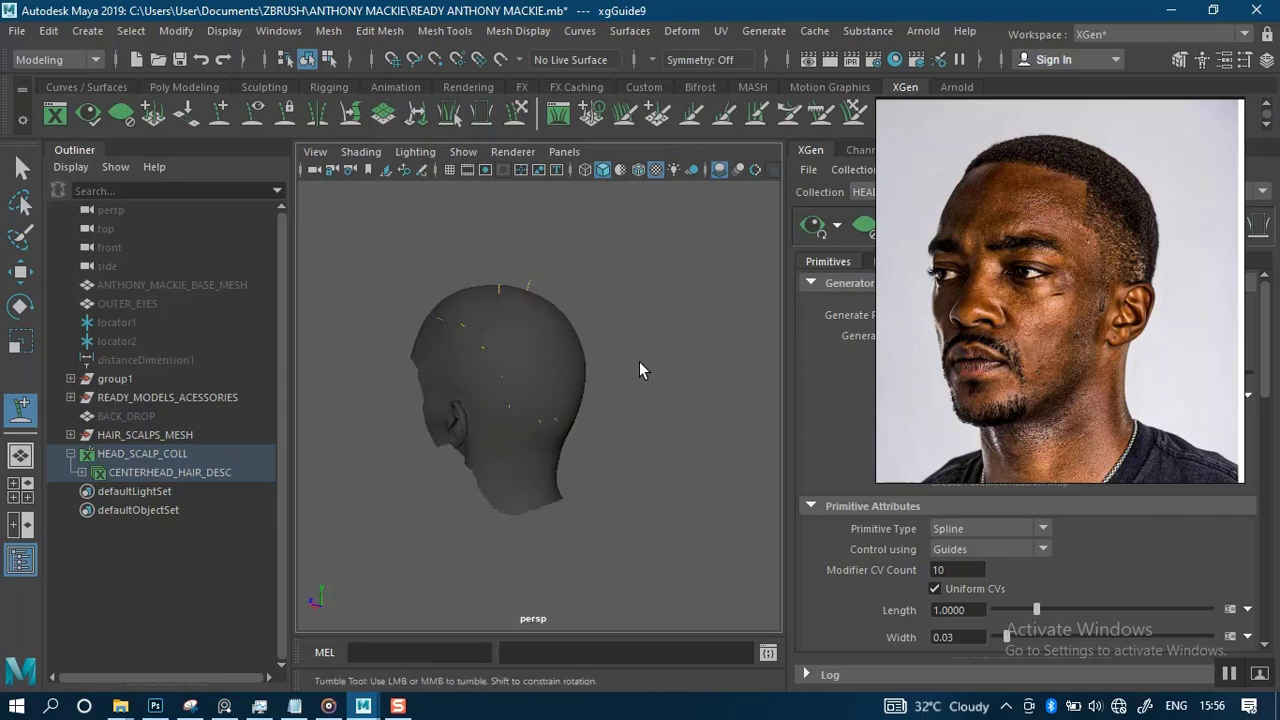
pyautogui.keyDown('alt'); pyautogui.moveTo(639, 361); pyautogui.dragTo(631, 472, button='right'); pyautogui.keyUp('alt')
pyautogui.keyDown('alt'); pyautogui.moveTo(524, 375); pyautogui.dragTo(645, 321); pyautogui.keyUp('alt')
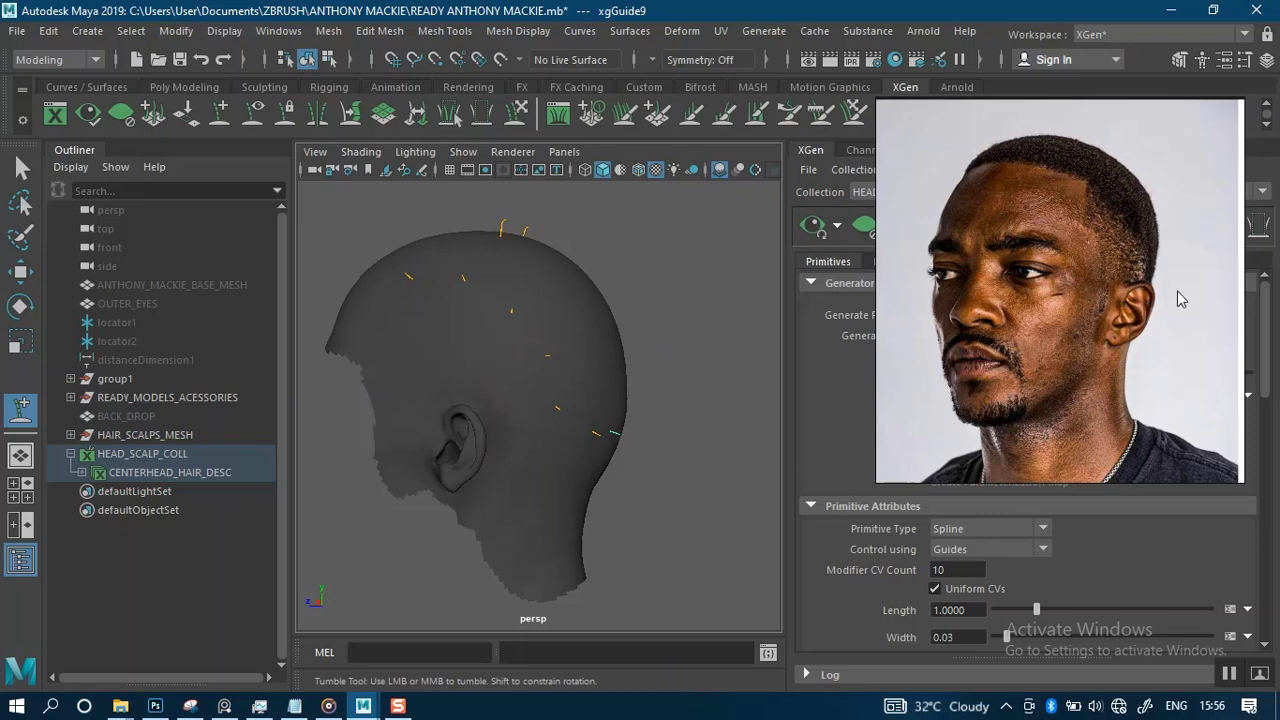
# - Examine the side-profile reference photo for the hair boundary behind the ear and at the nape, and place it nearer the scalp view
pyautogui.doubleClick(1210, 274)
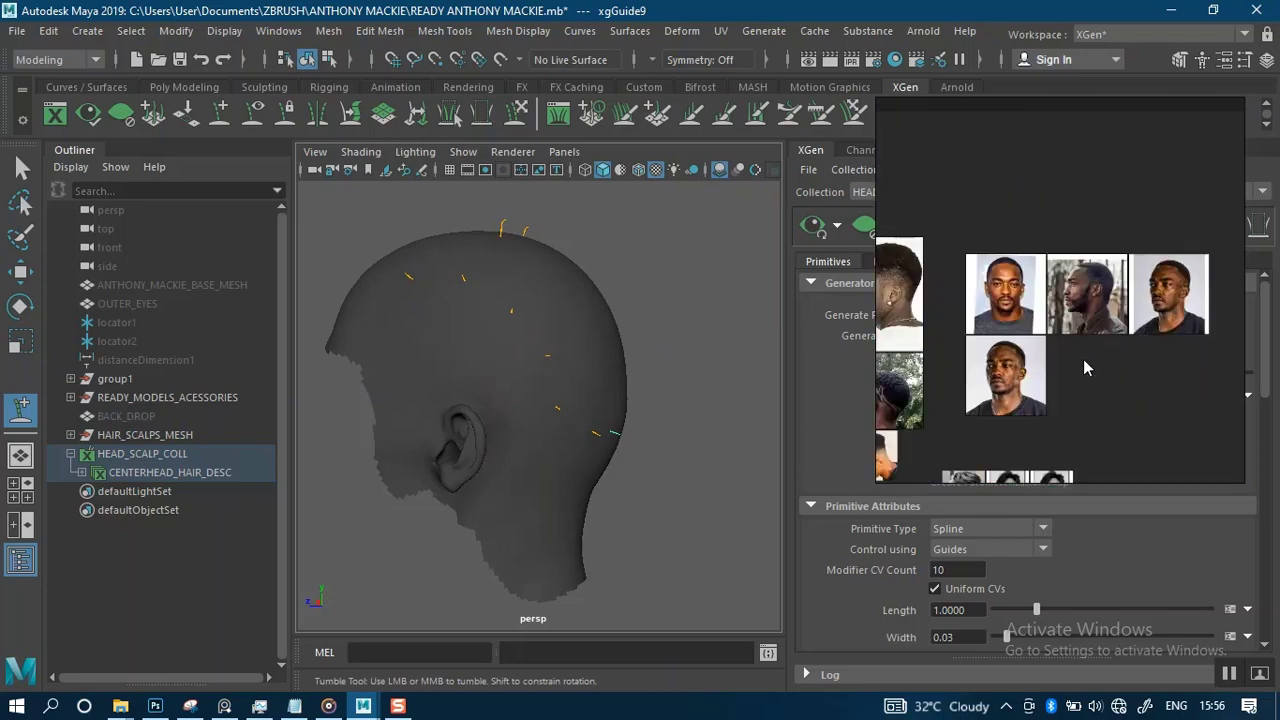
pyautogui.scroll(8, 1085, 287)
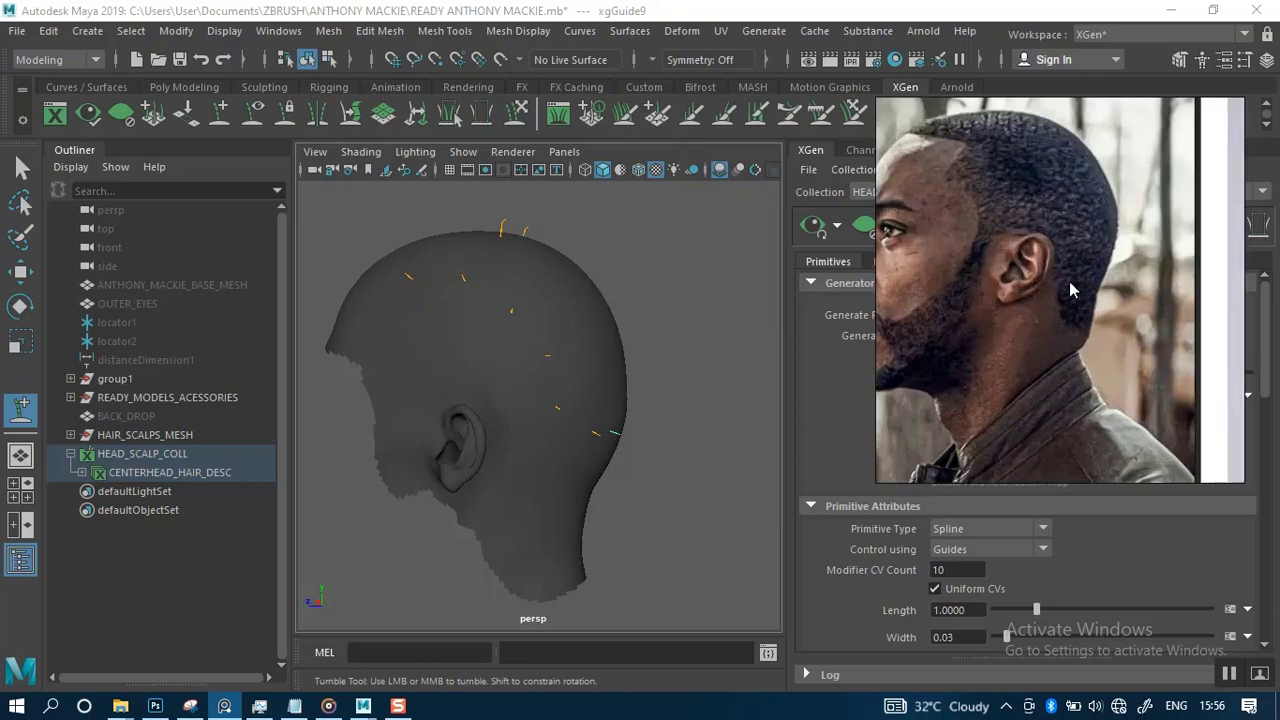
pyautogui.scroll(-3, 1071, 285)
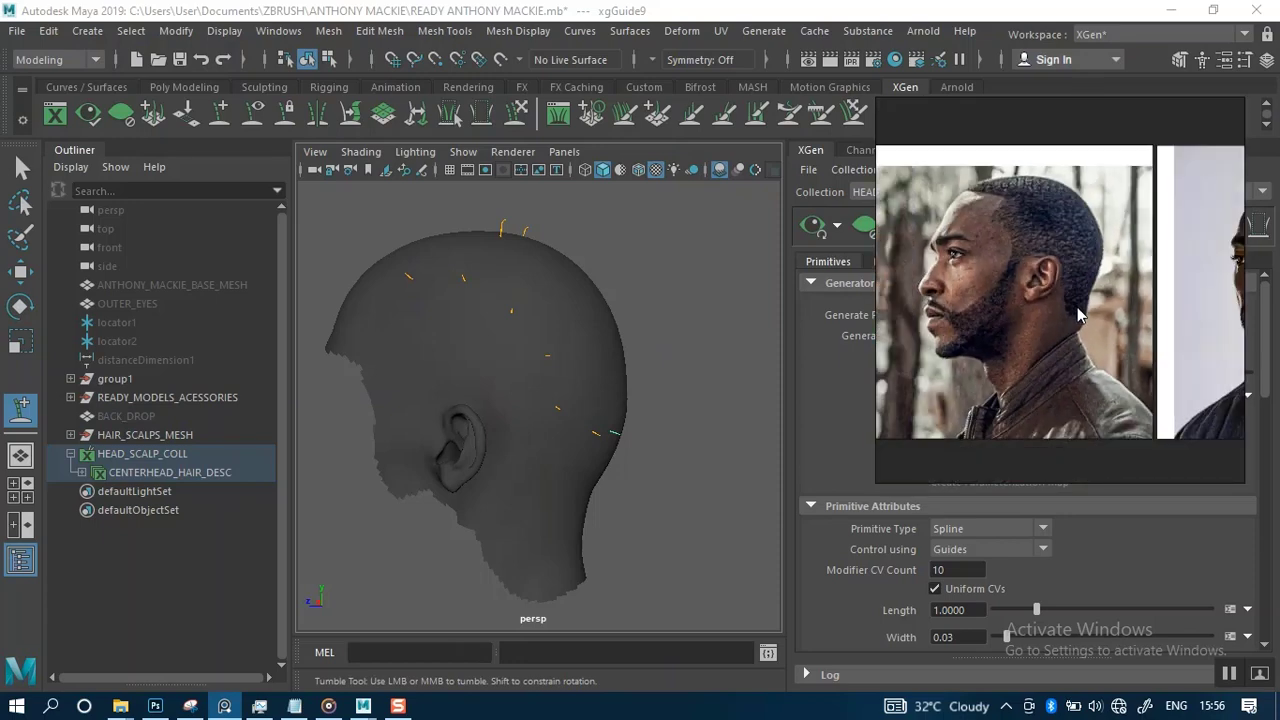
pyautogui.scroll(3, 1080, 310)
pyautogui.scroll(-6, 1090, 345)
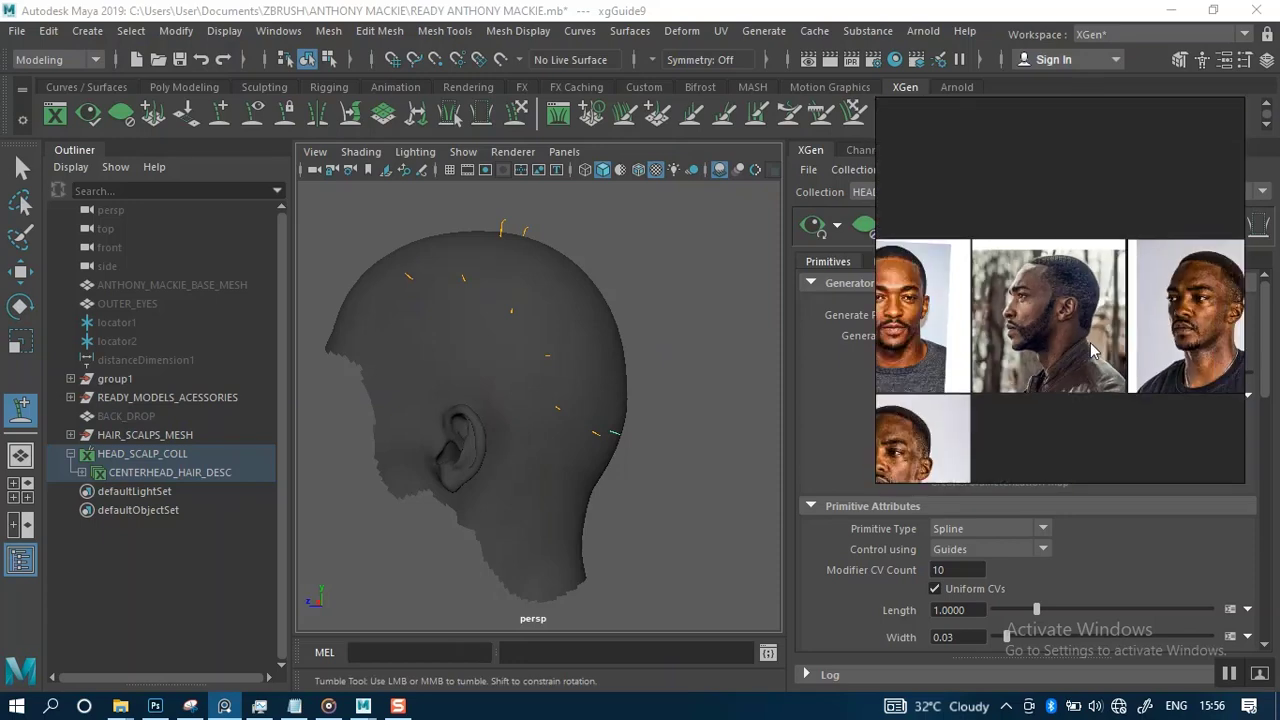
pyautogui.scroll(6, 1090, 348)
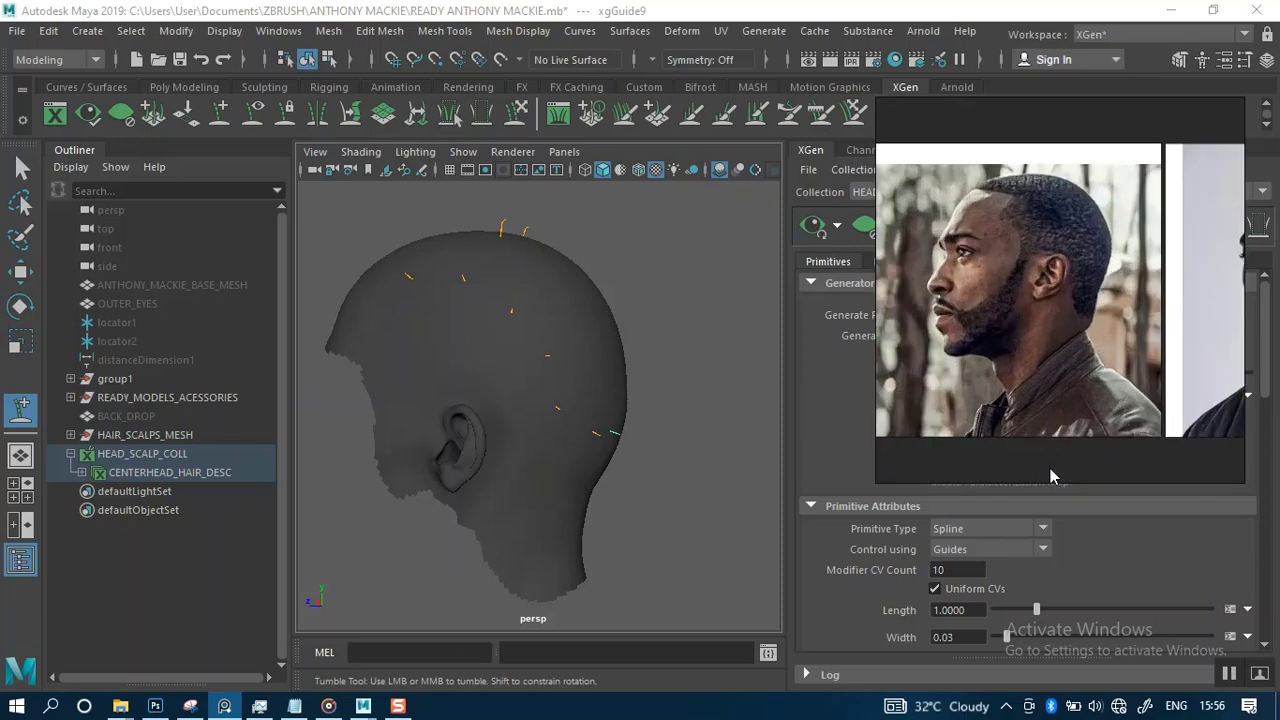
pyautogui.scroll(3, 1062, 367)
pyautogui.scroll(-4, 1074, 310)
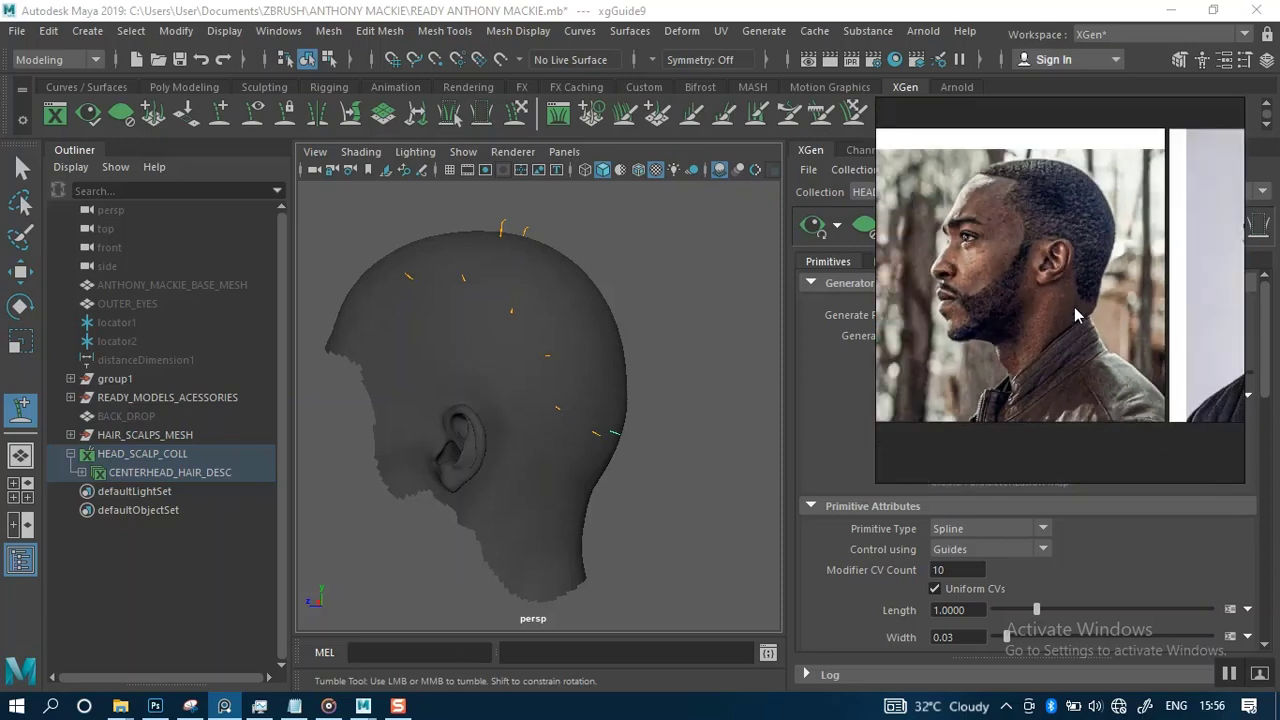
pyautogui.moveTo(1089, 331); pyautogui.dragTo(978, 405)
# - Examine the fade haircut references, focusing on the side-view photo of the man with a white shirt and earring
pyautogui.moveTo(265, 712)
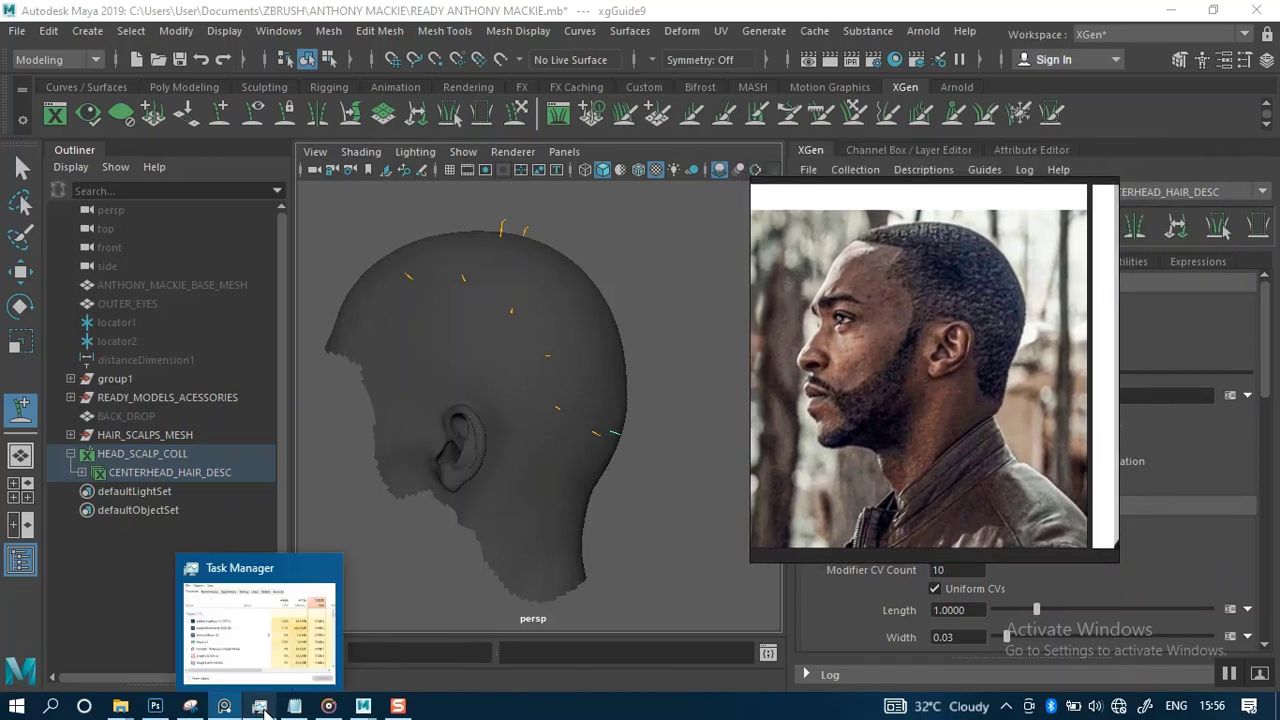
pyautogui.scroll(-8, 948, 408)
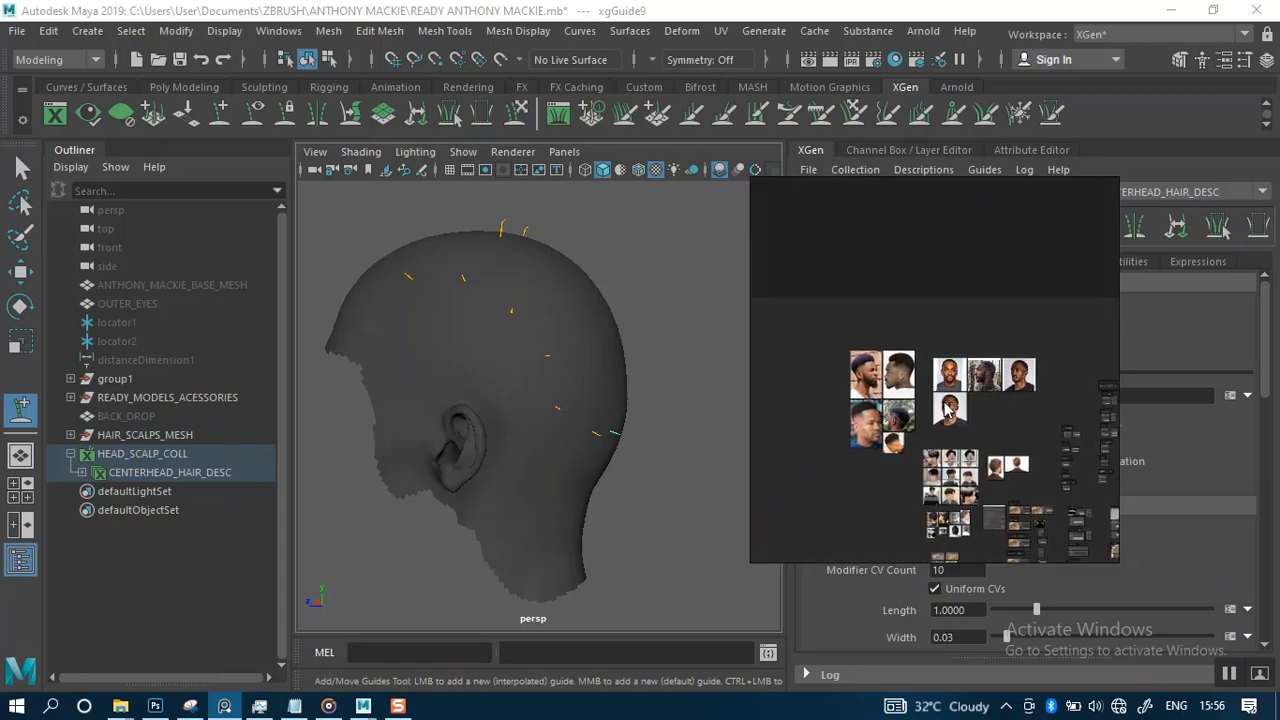
pyautogui.scroll(8, 948, 408)
pyautogui.moveTo(927, 329); pyautogui.dragTo(991, 365, button='middle')
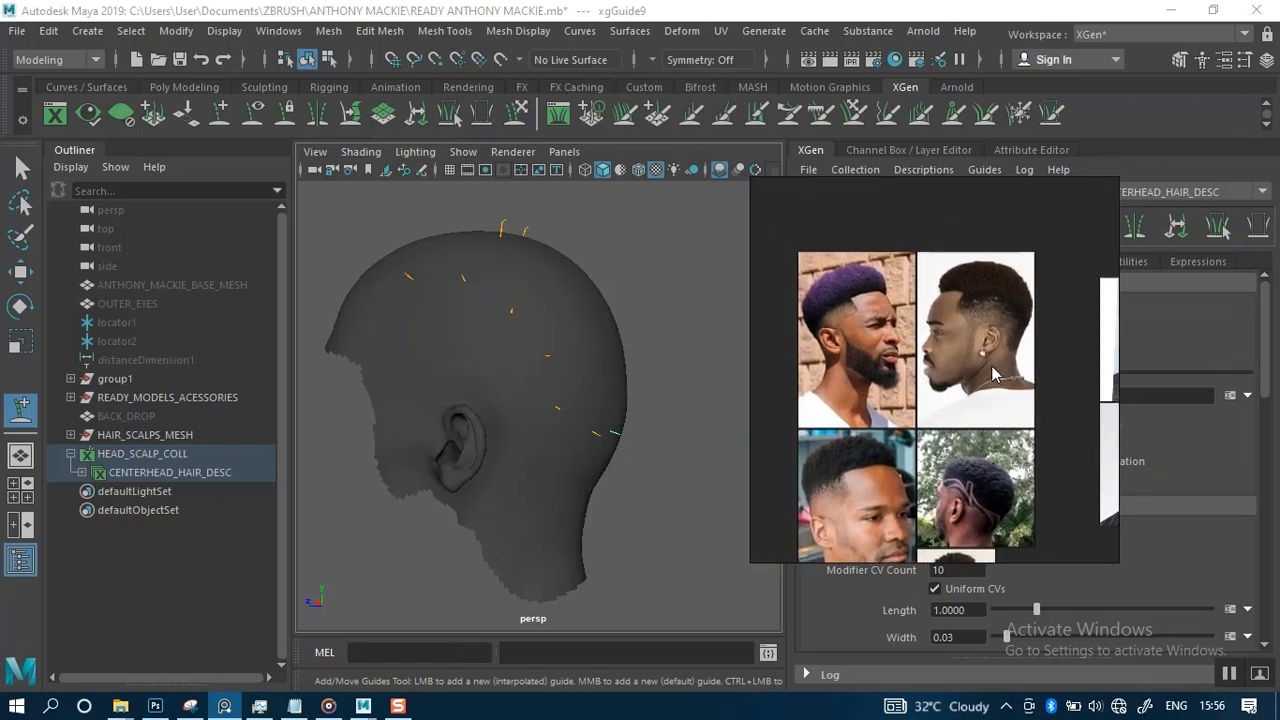
pyautogui.scroll(4, 991, 365)
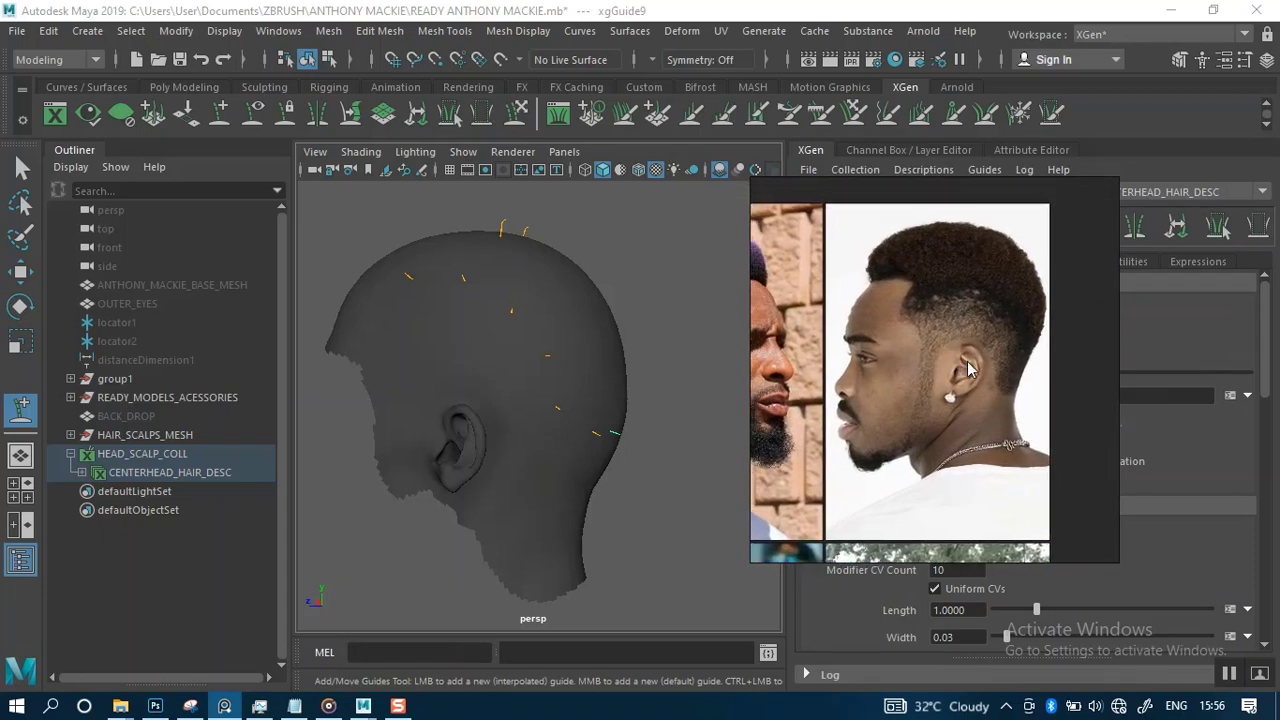
# - Enlarge the side-view photo of the man with the earring and capture it as a new snip in Snipping Tool
pyautogui.scroll(3, 967, 369)
pyautogui.scroll(2, 972, 418)
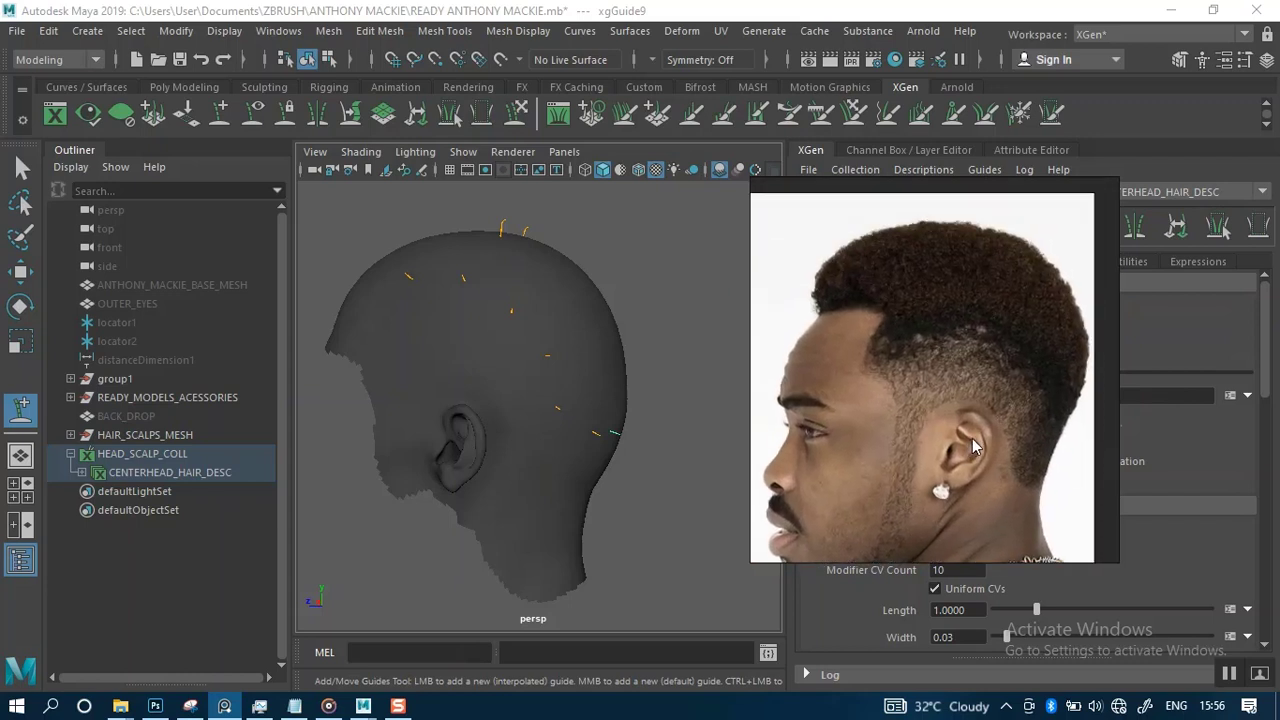
pyautogui.moveTo(972, 438); pyautogui.dragTo(970, 431, button='middle')
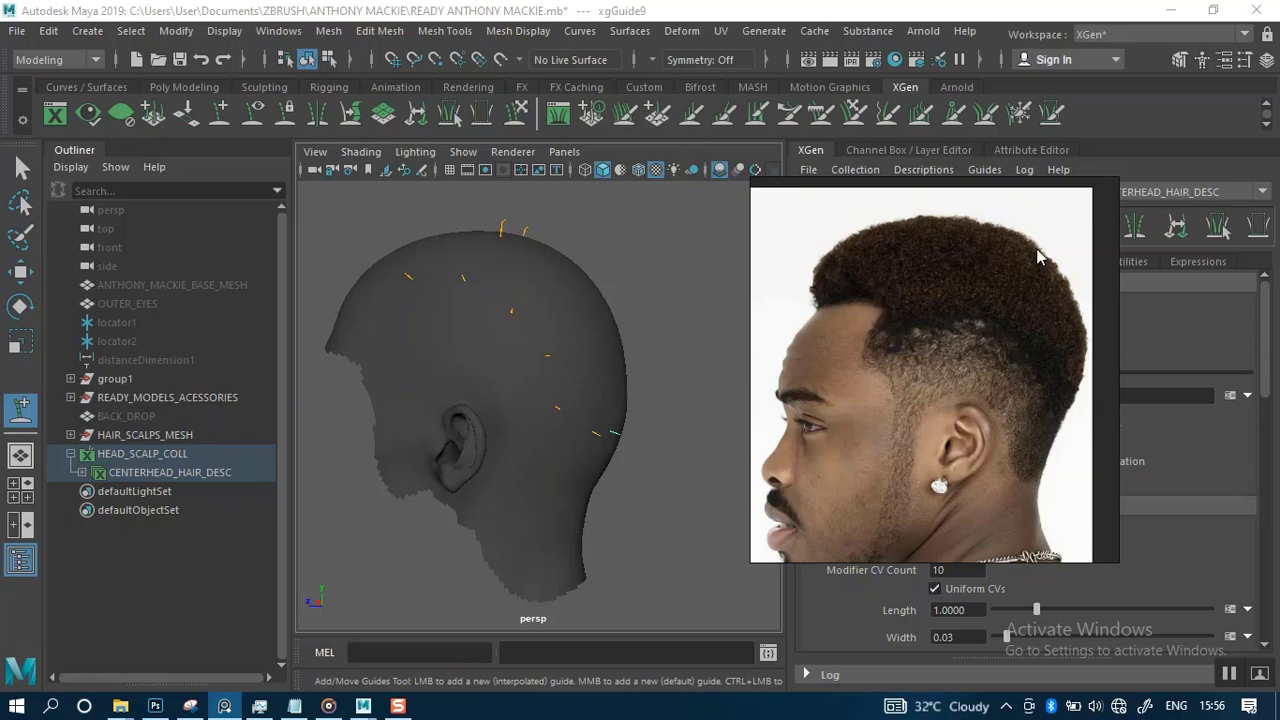
pyautogui.moveTo(190, 706)
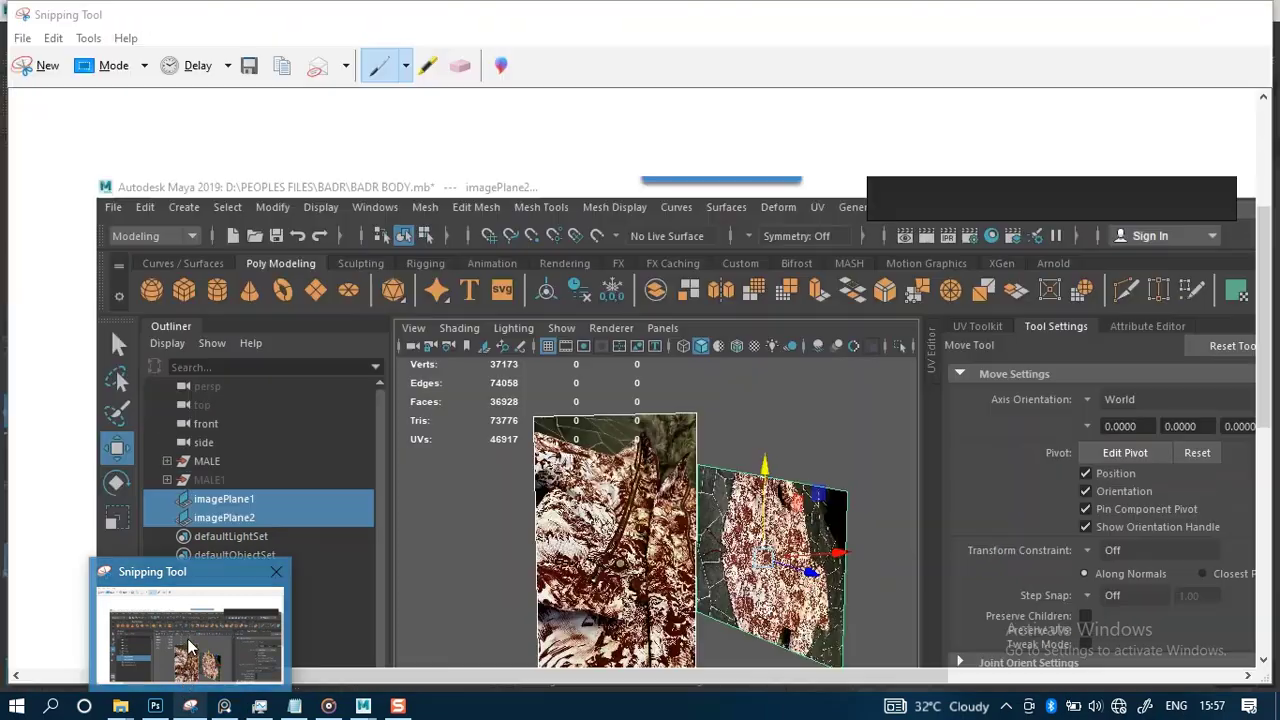
pyautogui.click(190, 647)
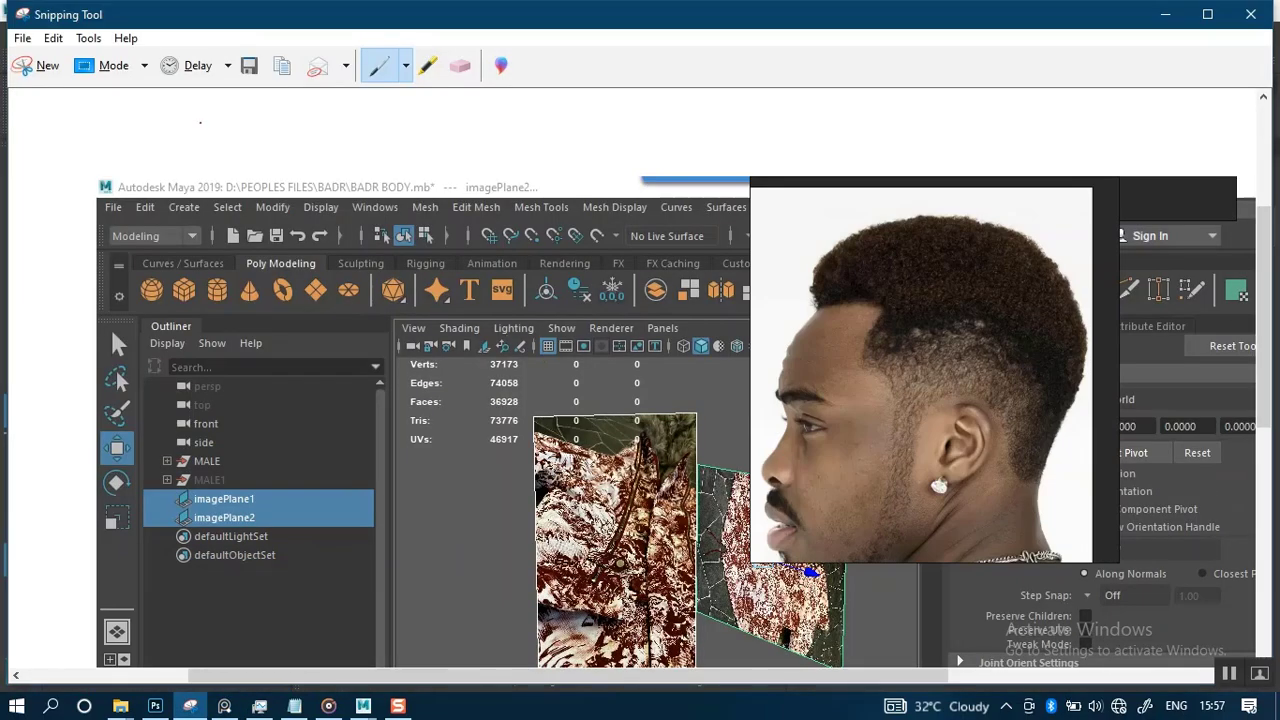
pyautogui.click(30, 66)
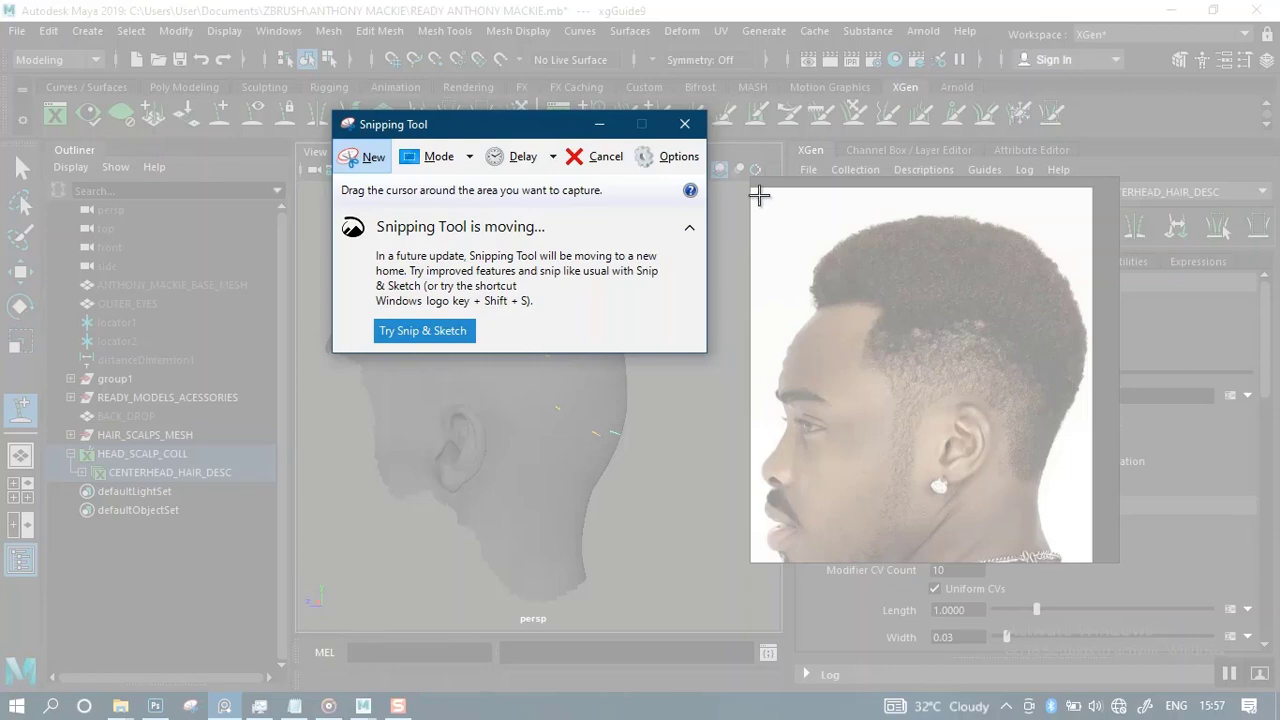
pyautogui.moveTo(750, 179); pyautogui.dragTo(1119, 563)
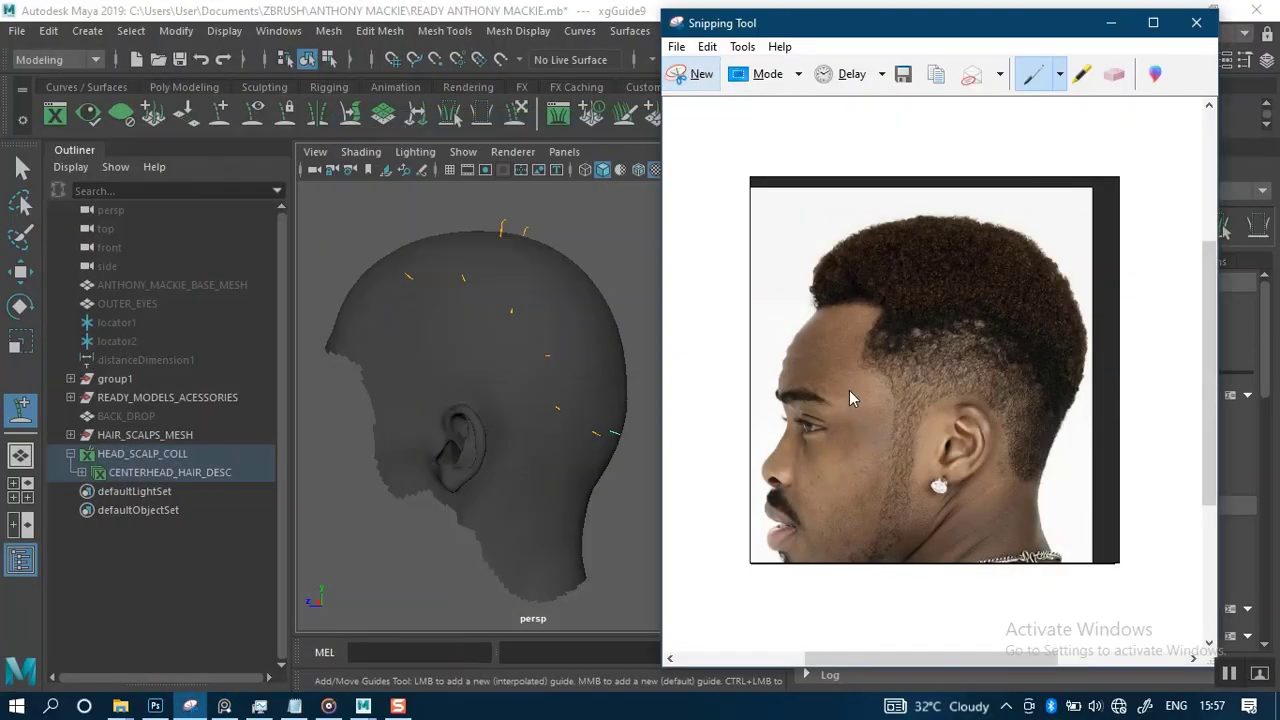
# - Arrange the captured snip, the reference photo and the scalp view side by side so all three can be compared
pyautogui.moveTo(974, 32); pyautogui.dragTo(493, 40)
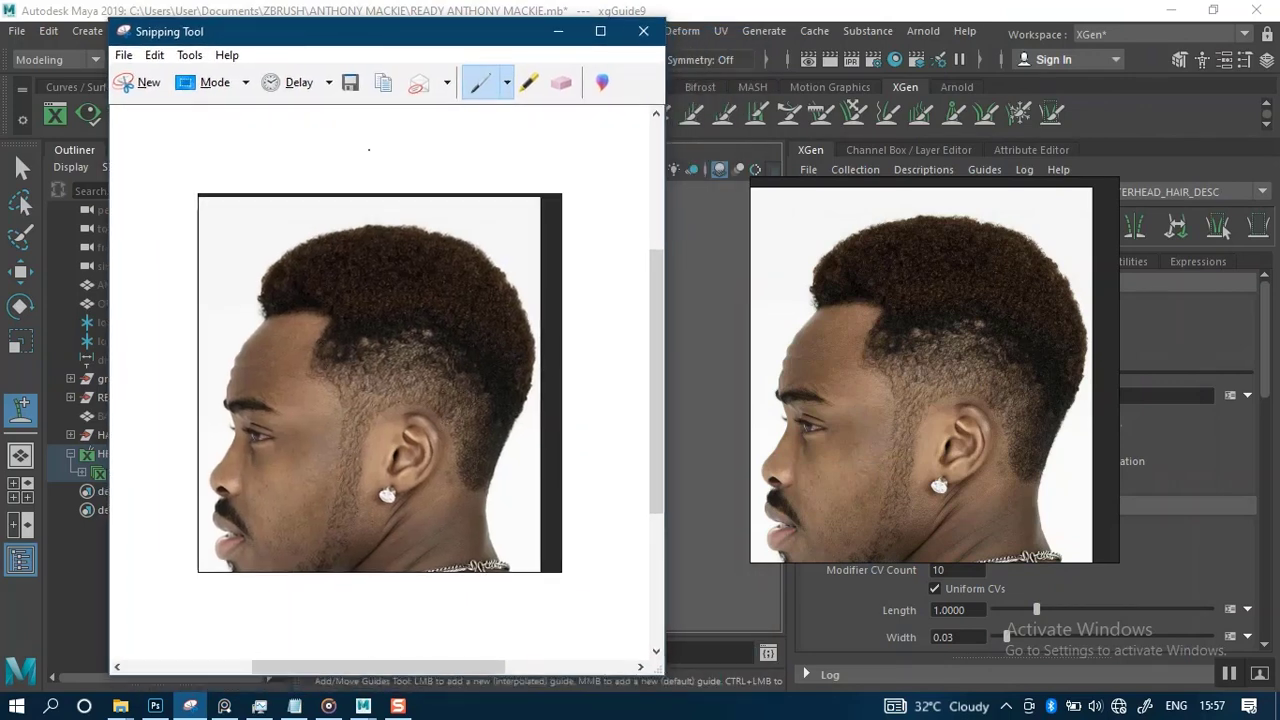
pyautogui.moveTo(390, 45); pyautogui.dragTo(175, 59)
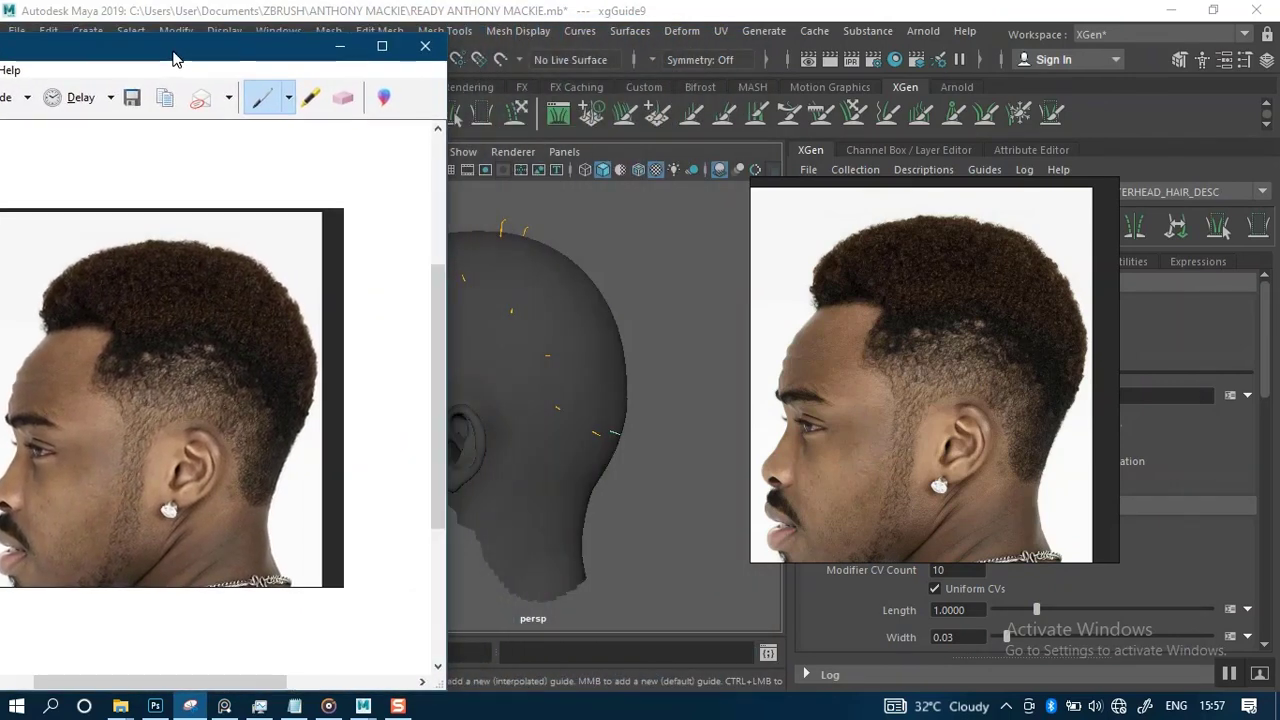
pyautogui.moveTo(857, 387); pyautogui.dragTo(1035, 377)
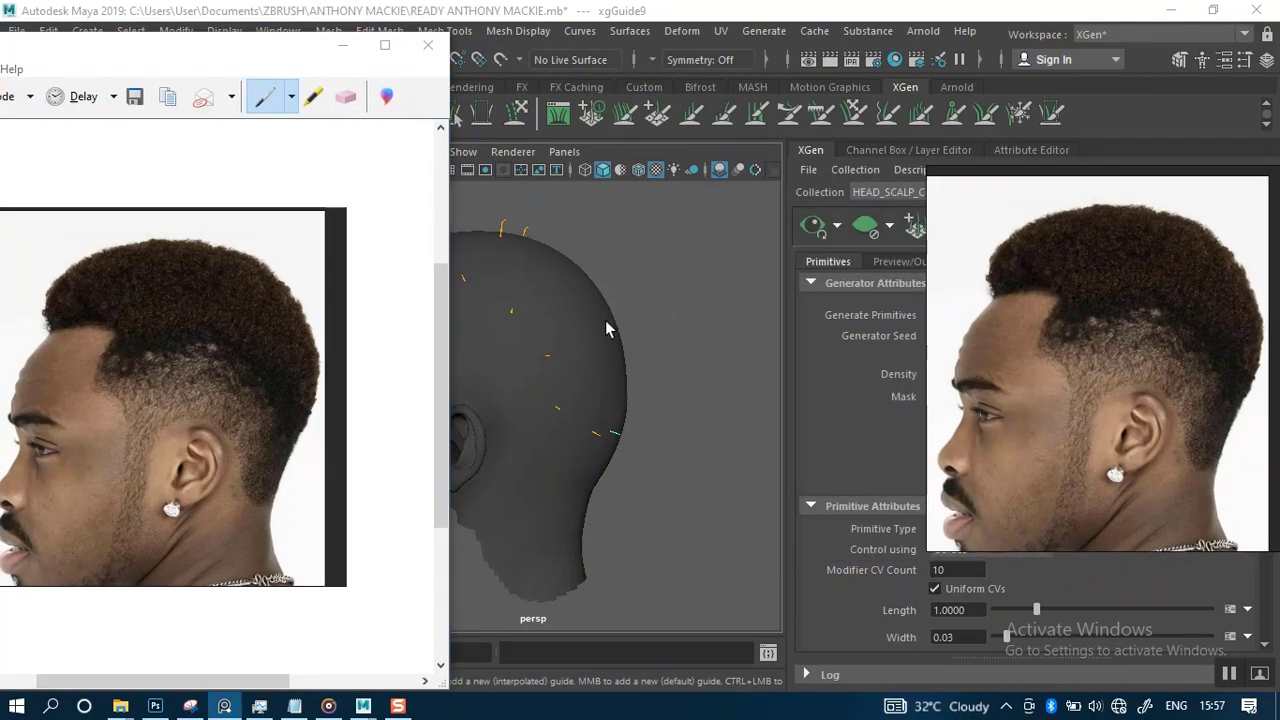
pyautogui.click(655, 361)
pyautogui.keyDown('alt'); pyautogui.moveTo(594, 400); pyautogui.dragTo(741, 401); pyautogui.keyUp('alt')
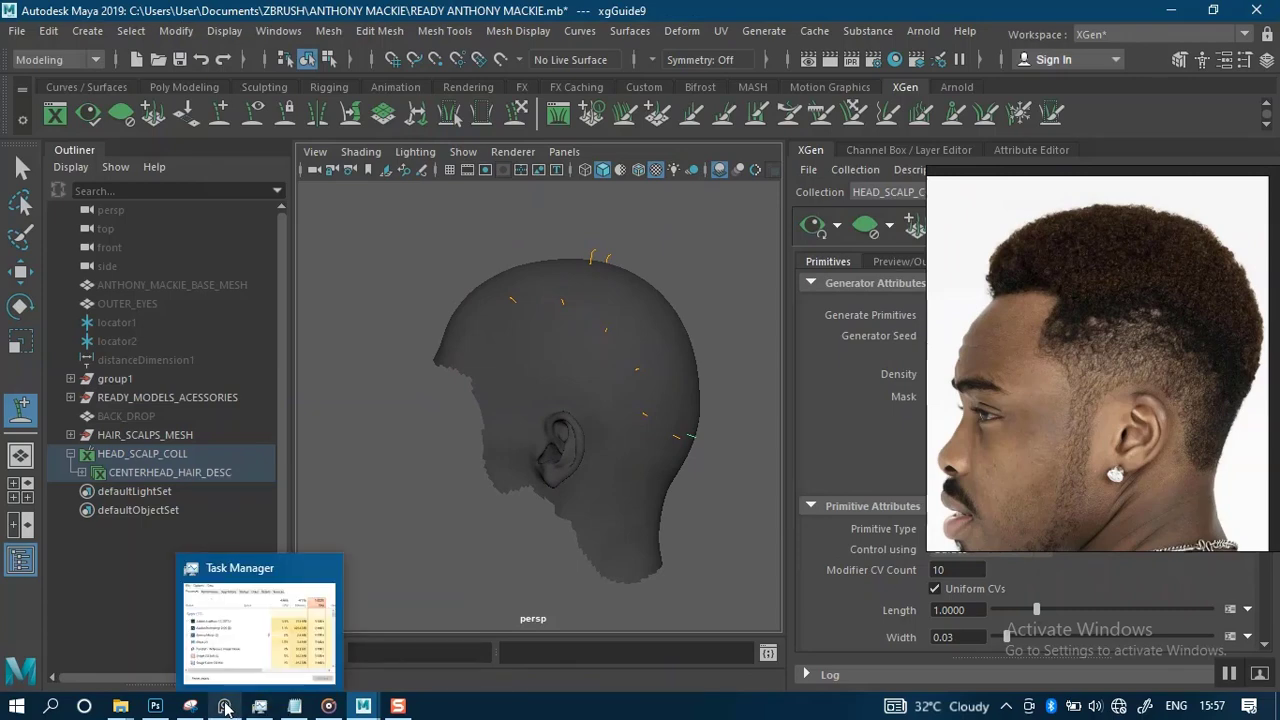
pyautogui.click(190, 708)
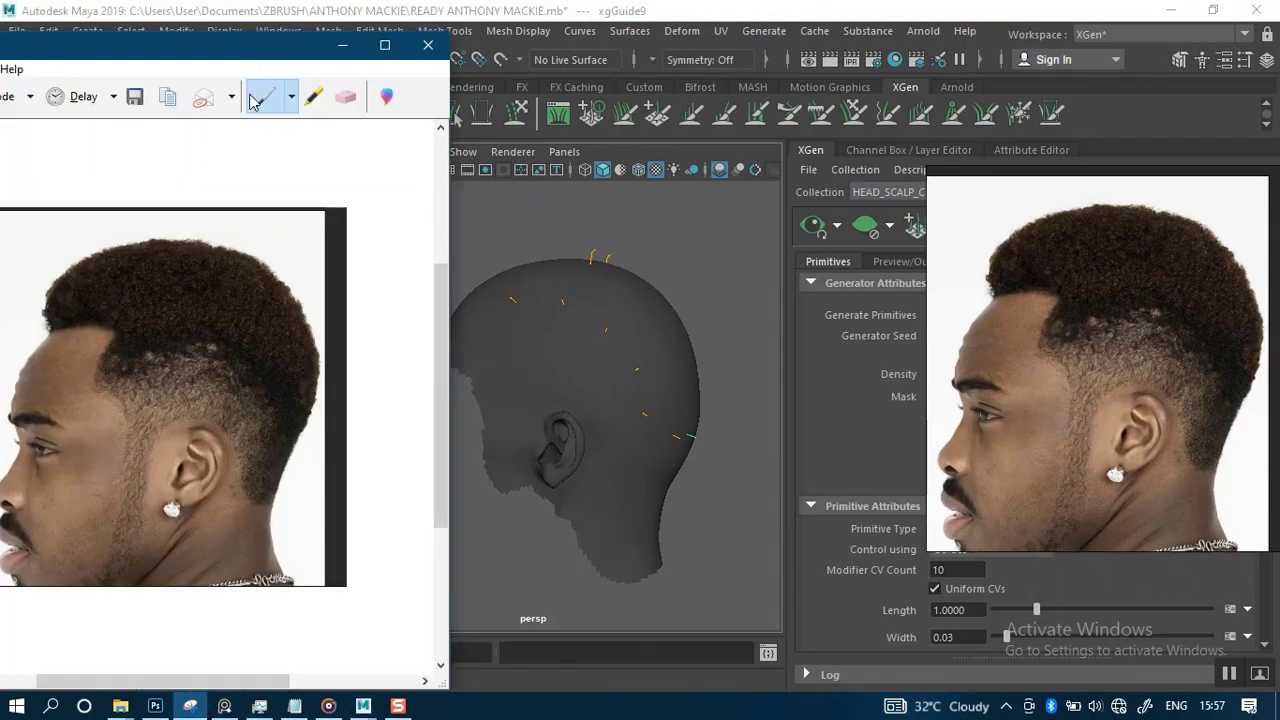
pyautogui.click(590, 355)
pyautogui.keyDown('alt'); pyautogui.moveTo(594, 360); pyautogui.dragTo(625, 369, button='middle'); pyautogui.keyUp('alt')
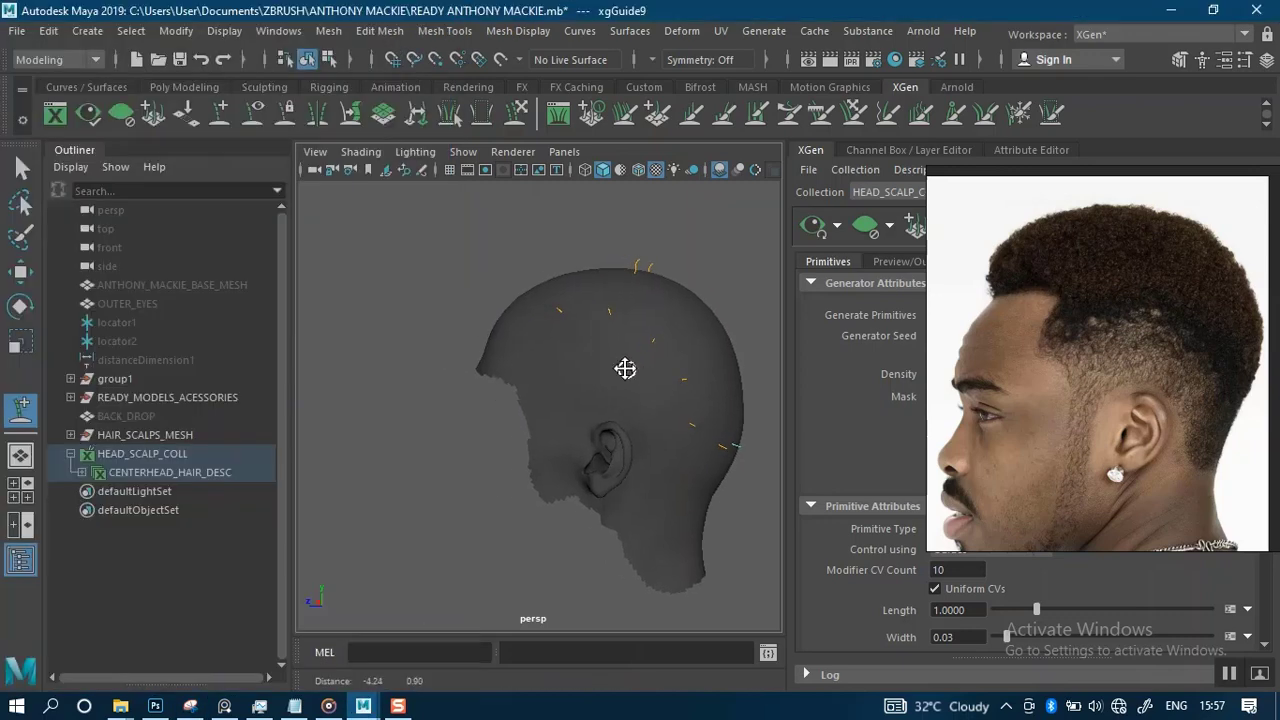
pyautogui.moveTo(190, 706)
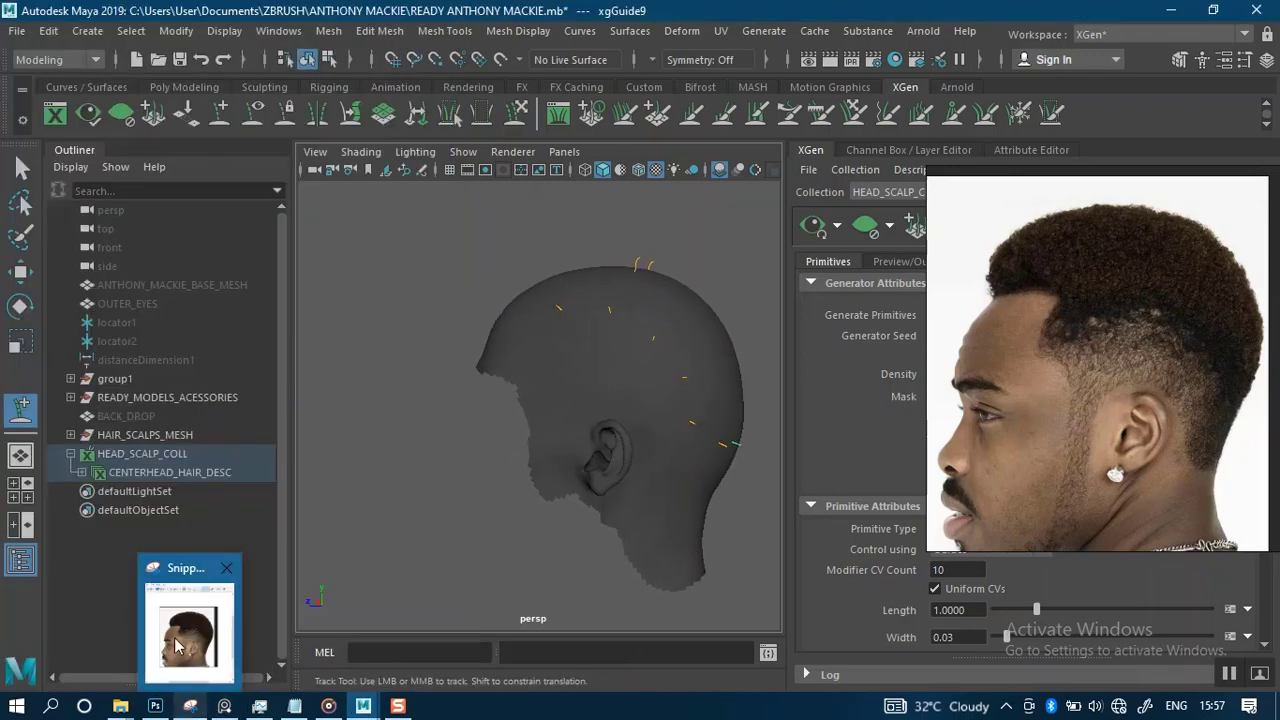
pyautogui.click(176, 646)
pyautogui.moveTo(225, 57); pyautogui.dragTo(286, 41)
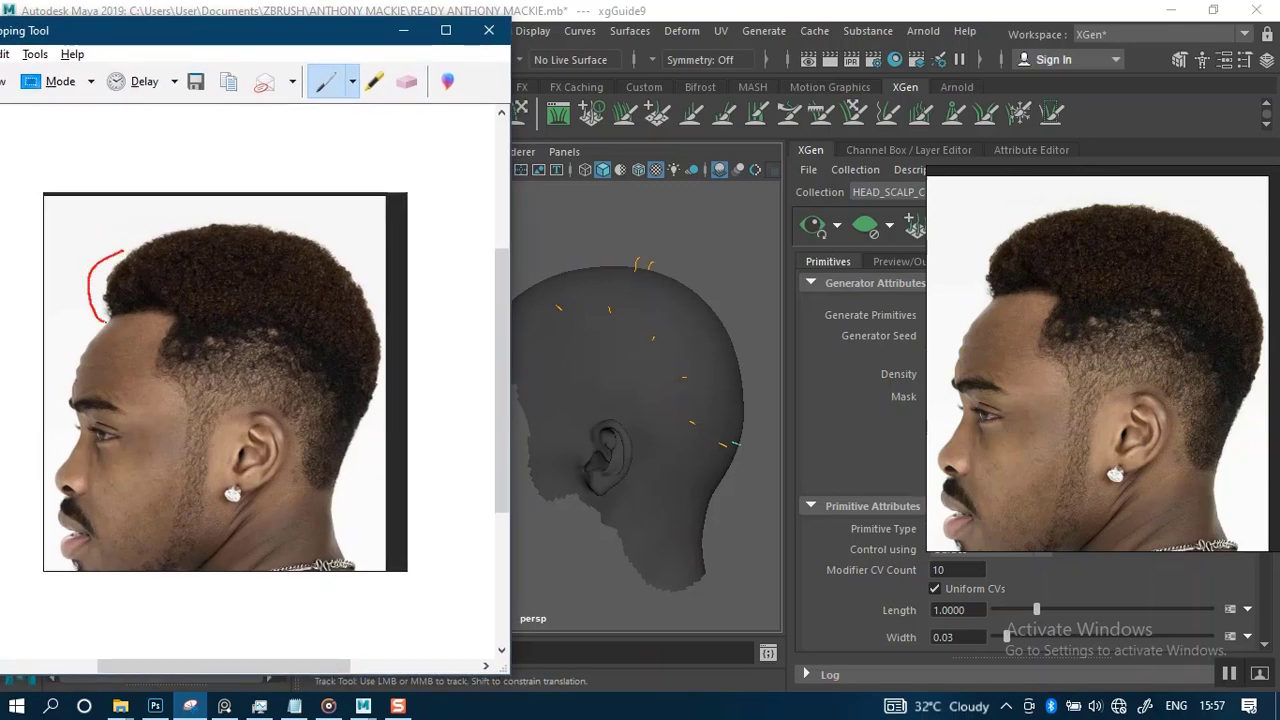
# - Outline the dense upper hair on the snip in red, following the fade line to the lower back and around the crown
pyautogui.moveTo(143, 345); pyautogui.dragTo(291, 351)
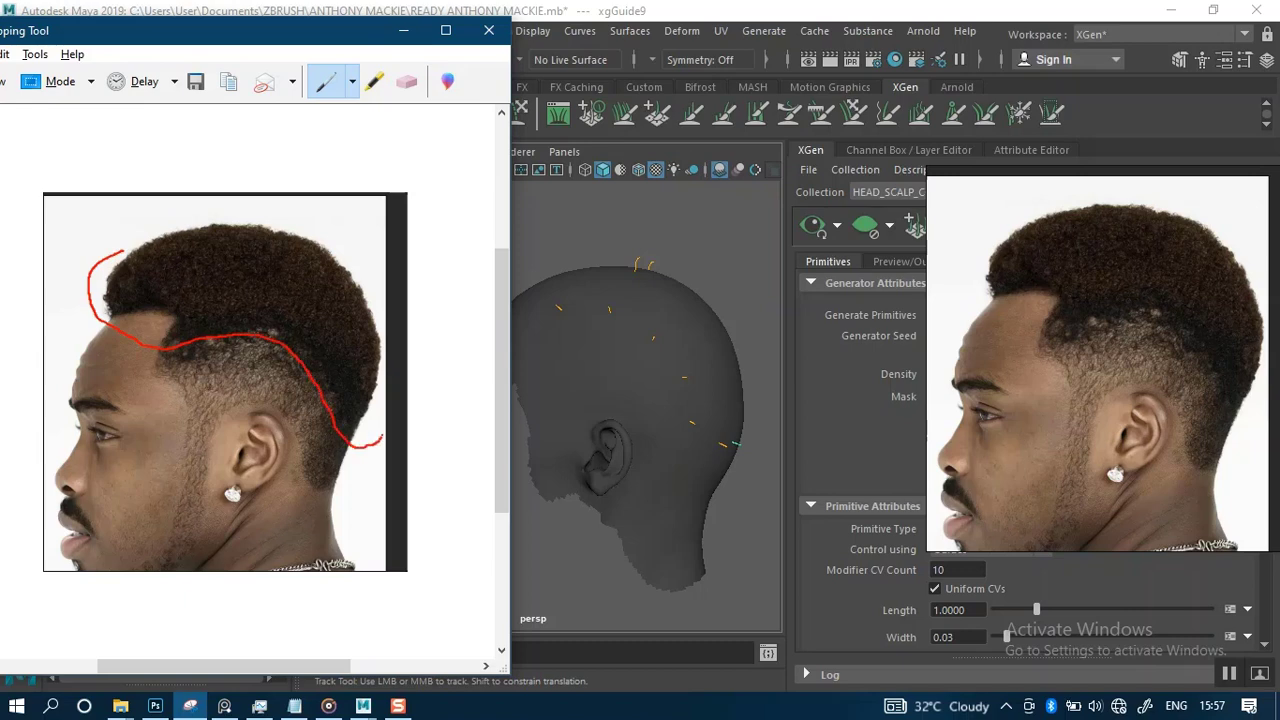
pyautogui.moveTo(356, 278)
pyautogui.mouseDown()
pyautogui.moveTo(285, 227)
pyautogui.moveTo(190, 220)
pyautogui.mouseUp()
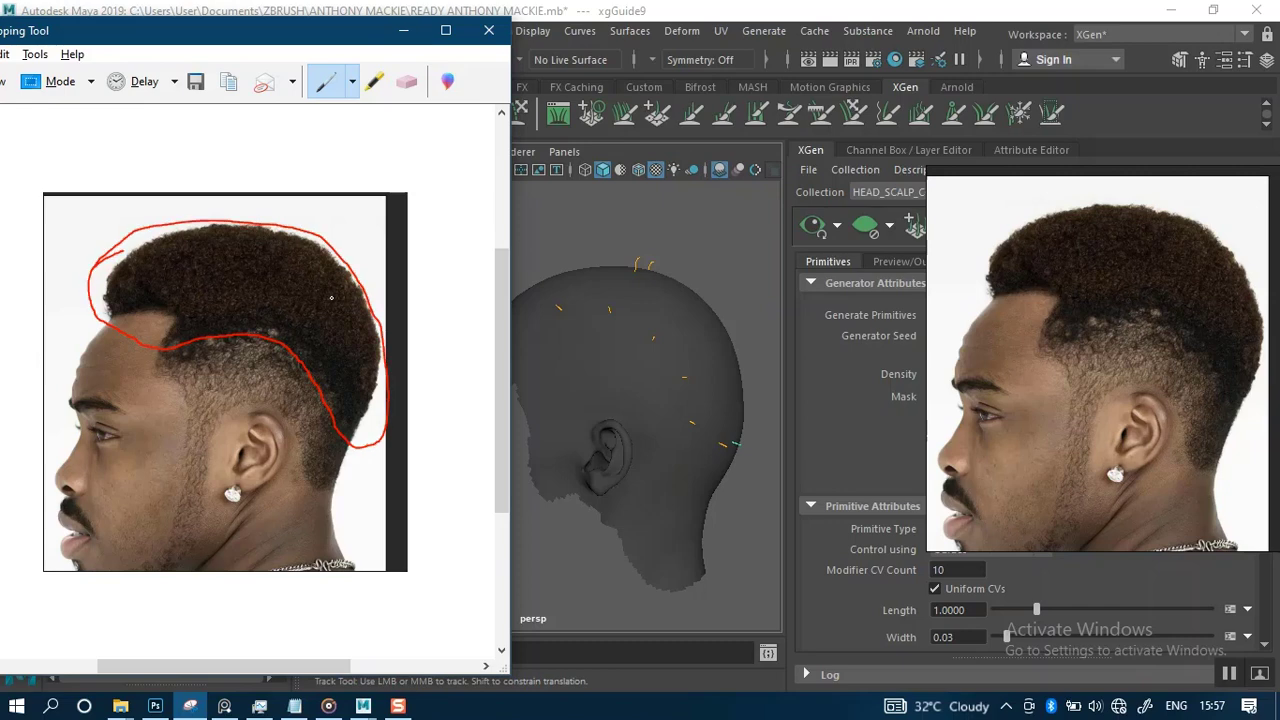
pyautogui.click(557, 309)
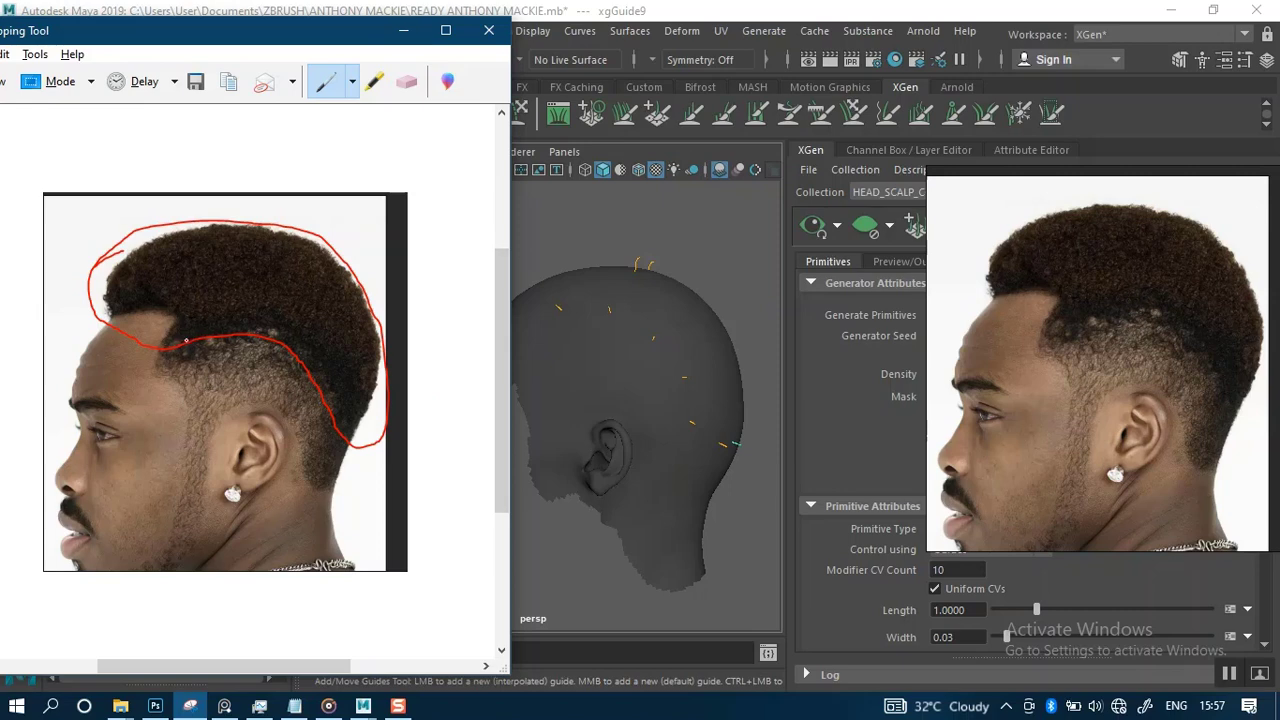
# - Mark guide positions on the snip with small Blue Pen circles along the fade line and front hairline
pyautogui.click(352, 82)
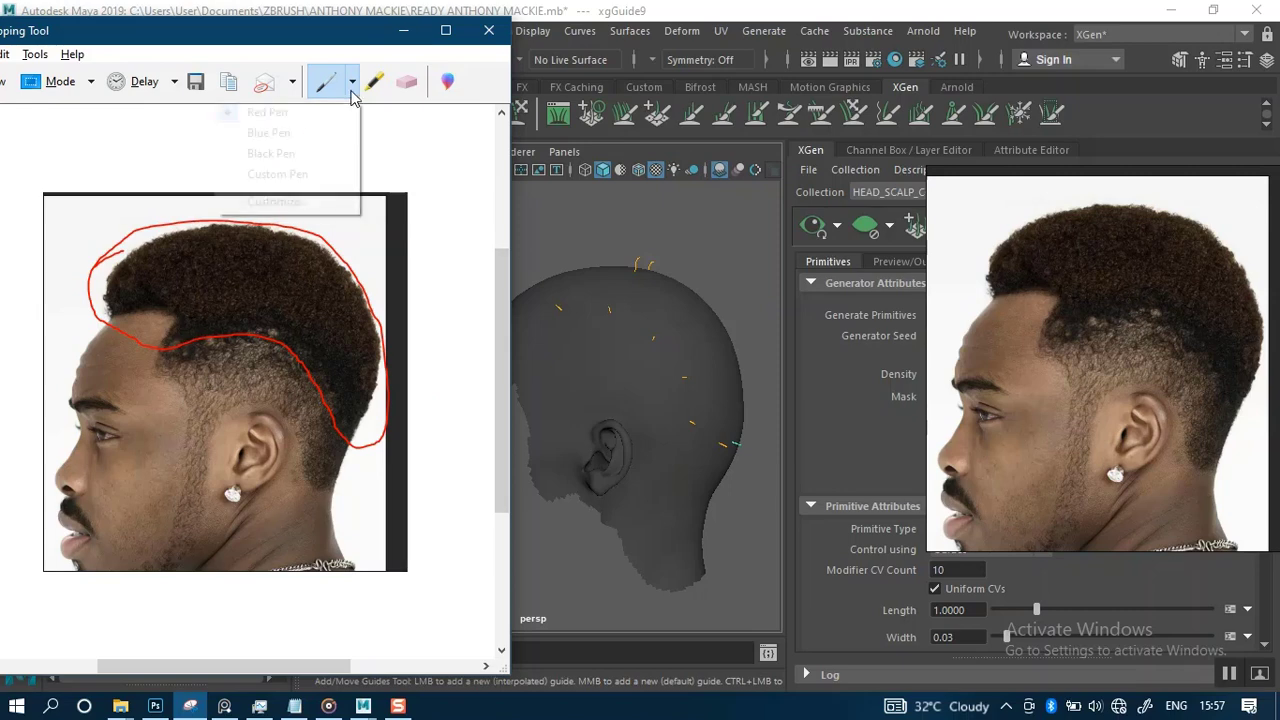
pyautogui.click(278, 133)
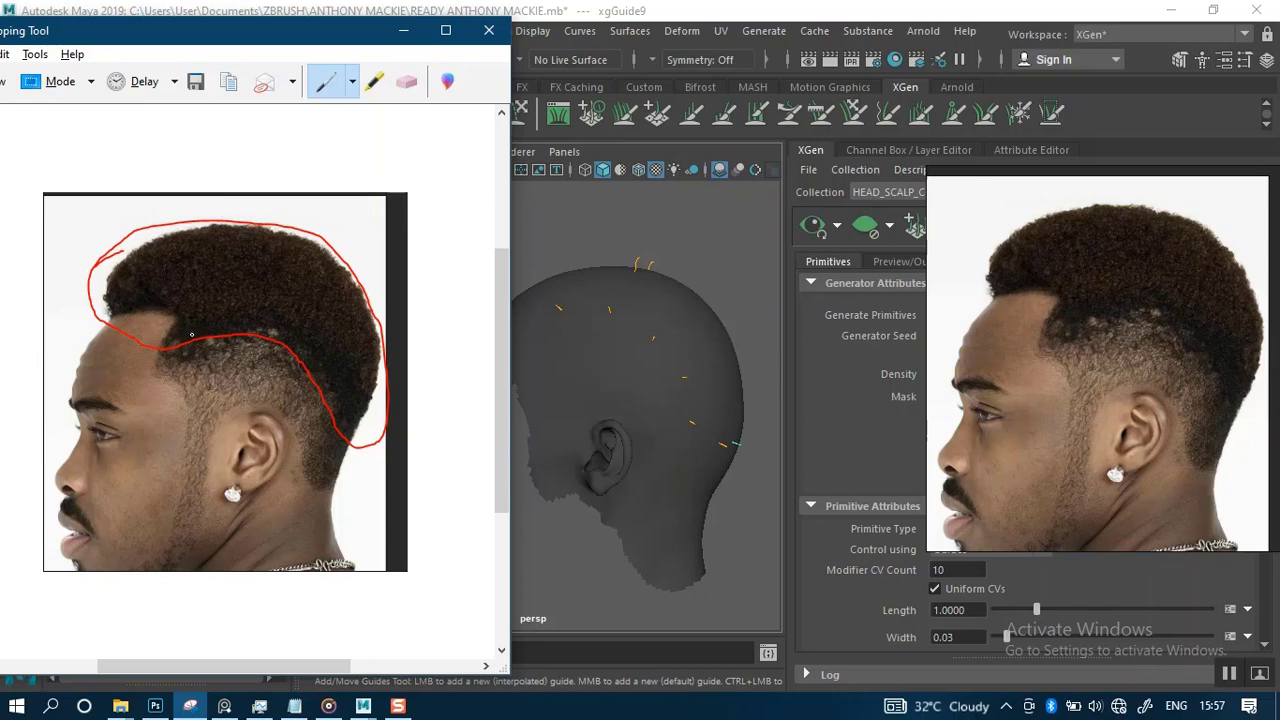
pyautogui.moveTo(196, 347)
pyautogui.mouseDown()
pyautogui.moveTo(191, 335)
pyautogui.moveTo(264, 345)
pyautogui.mouseUp()
pyautogui.moveTo(344, 433); pyautogui.dragTo(339, 421)
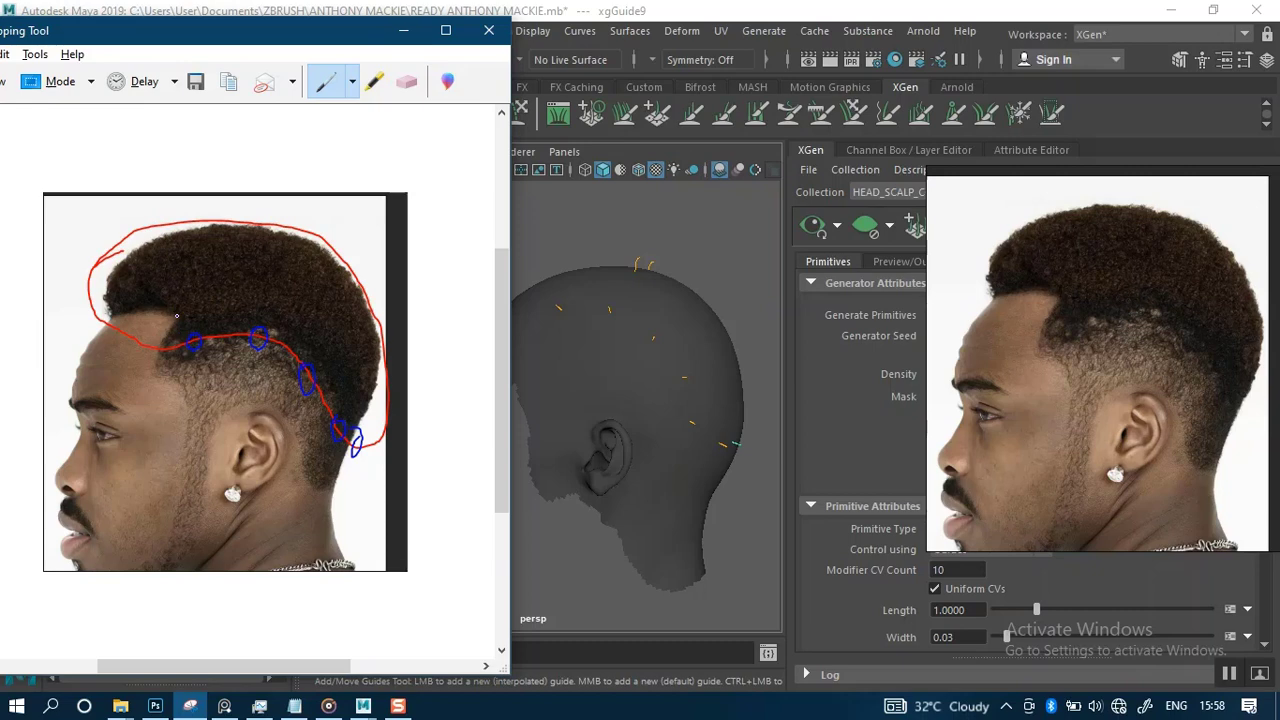
pyautogui.moveTo(176, 313); pyautogui.dragTo(181, 324)
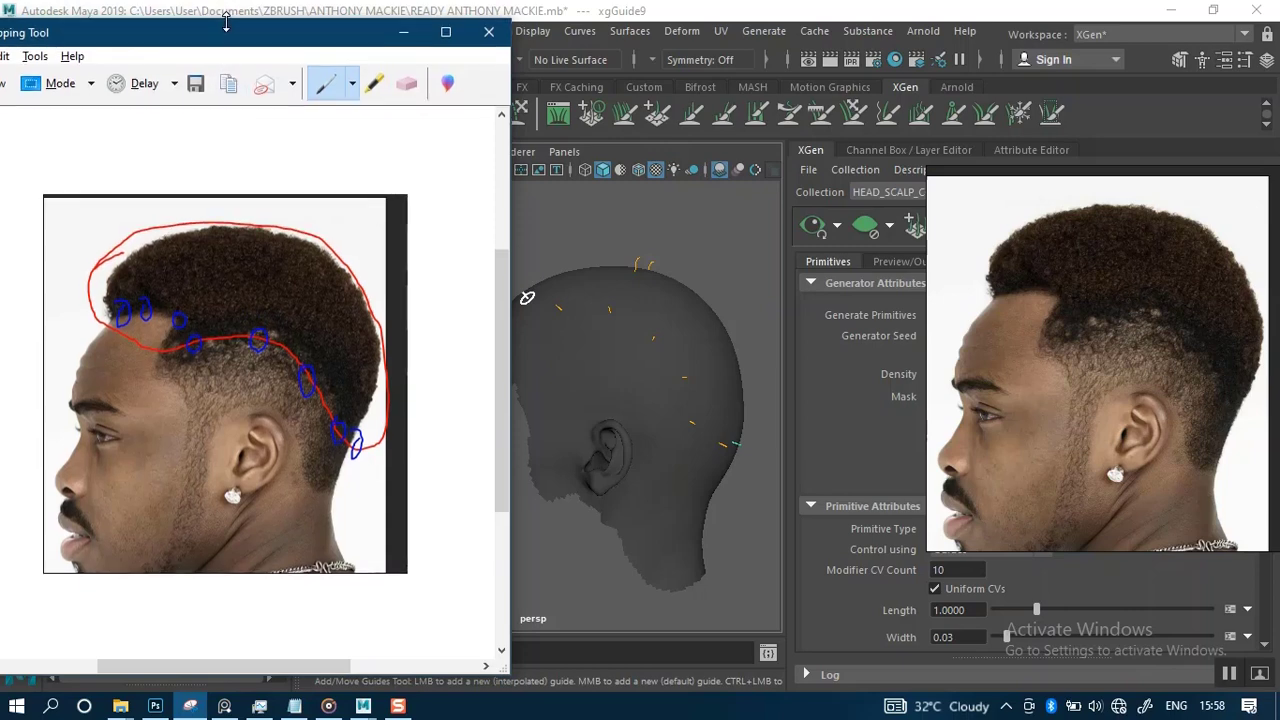
# - Fill the outlined crown and back hair with small blue guide marks, then return to the scalp in Maya
pyautogui.moveTo(211, 24); pyautogui.dragTo(233, 19)
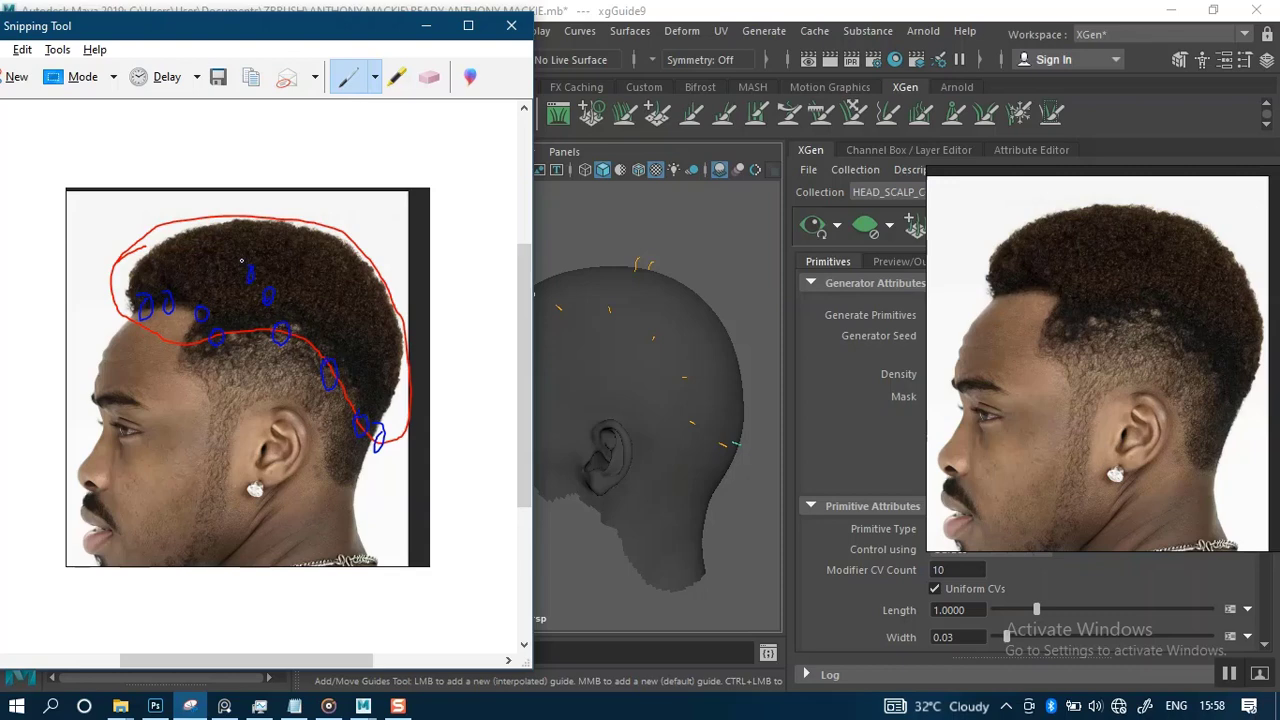
pyautogui.moveTo(205, 229); pyautogui.dragTo(200, 231)
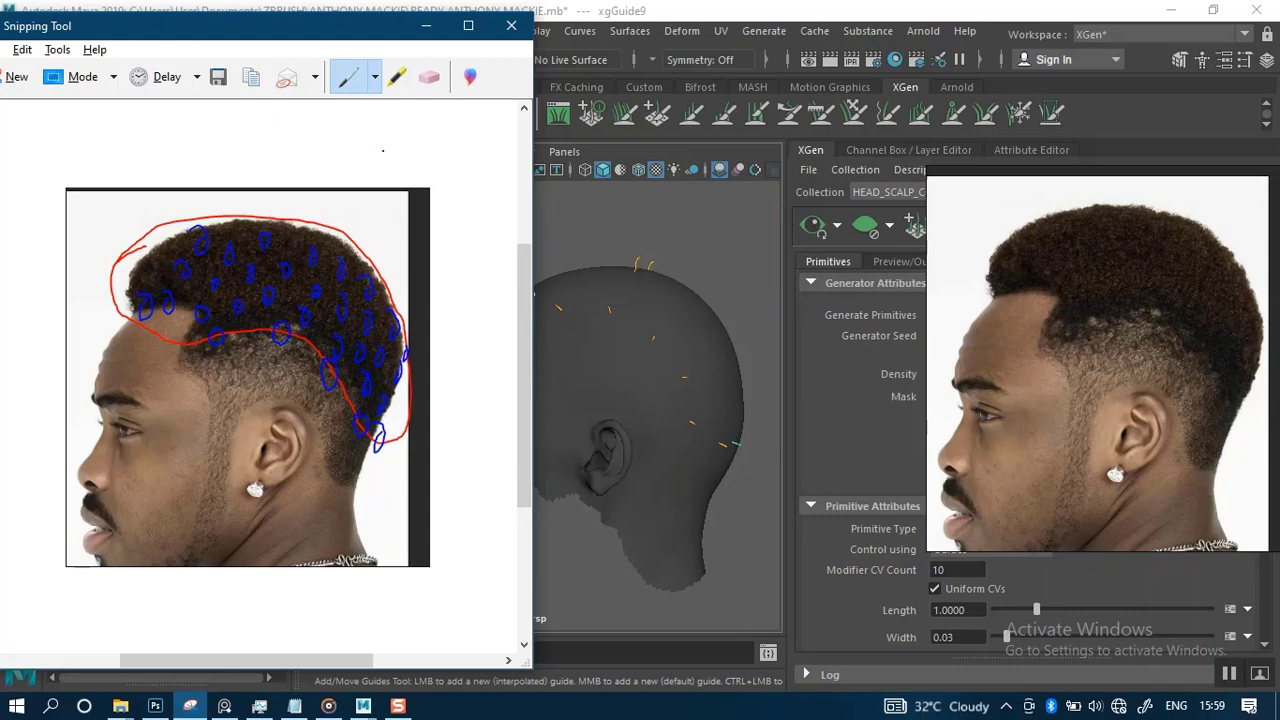
pyautogui.click(427, 27)
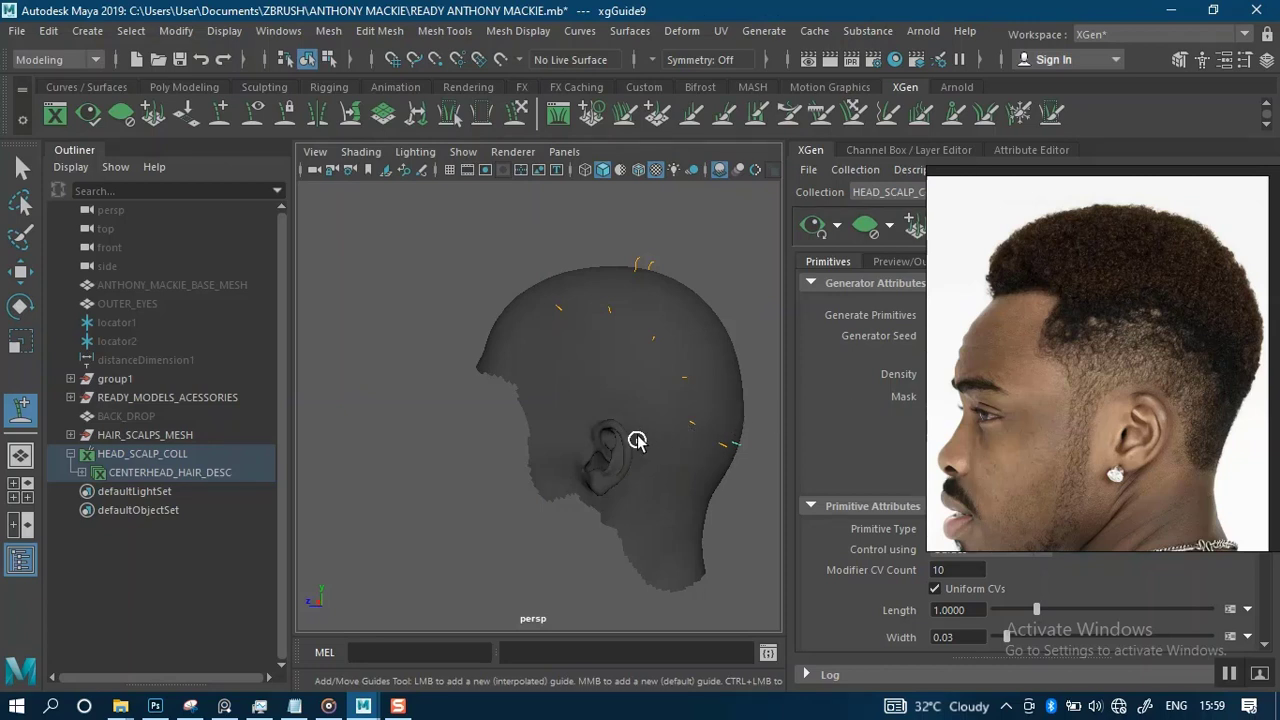
# - Add two guides on the front upper part of the scalp, continuing diagonally from the forehead toward the side row
pyautogui.scroll(4, 626, 434)
pyautogui.keyDown('alt'); pyautogui.moveTo(606, 419); pyautogui.dragTo(551, 414, button='middle'); pyautogui.keyUp('alt')
pyautogui.keyDown('alt'); pyautogui.moveTo(562, 408); pyautogui.dragTo(631, 420); pyautogui.keyUp('alt')
pyautogui.keyDown('alt'); pyautogui.moveTo(571, 400); pyautogui.dragTo(589, 423, button='middle'); pyautogui.keyUp('alt')
pyautogui.keyDown('alt'); pyautogui.moveTo(589, 423); pyautogui.dragTo(443, 397); pyautogui.keyUp('alt')
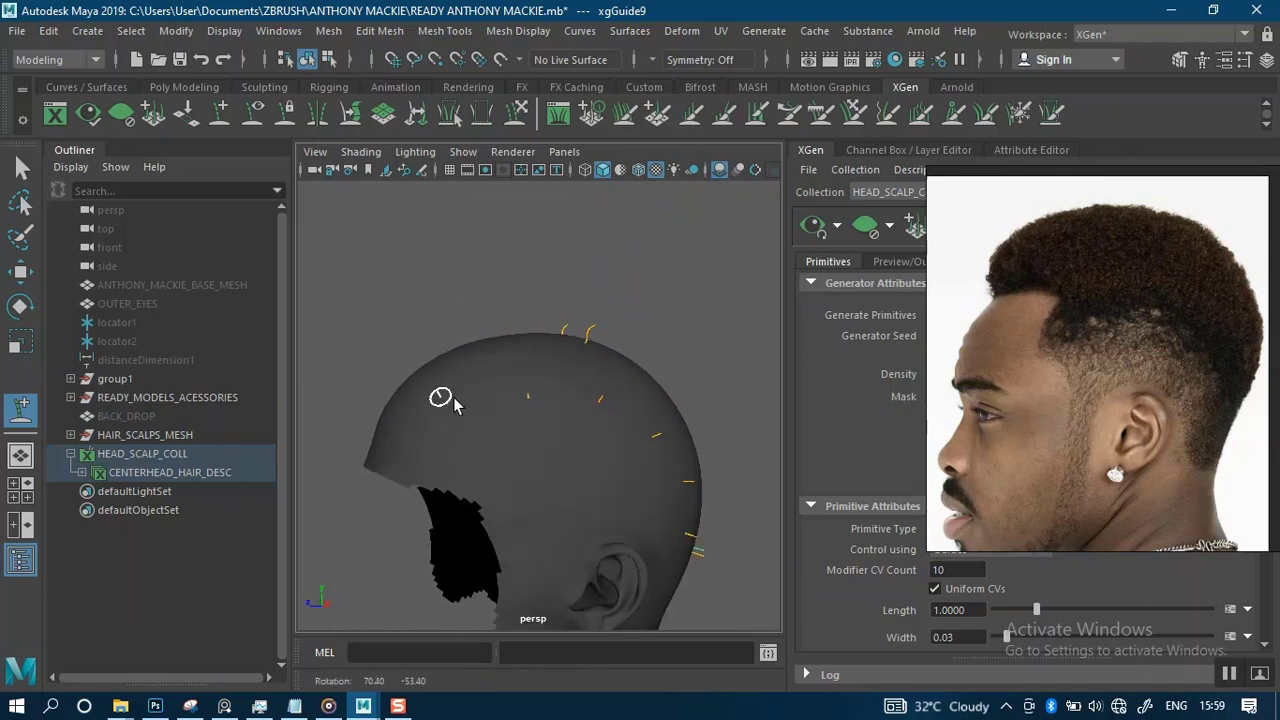
pyautogui.keyDown('alt'); pyautogui.moveTo(640, 420); pyautogui.dragTo(543, 357); pyautogui.keyUp('alt')
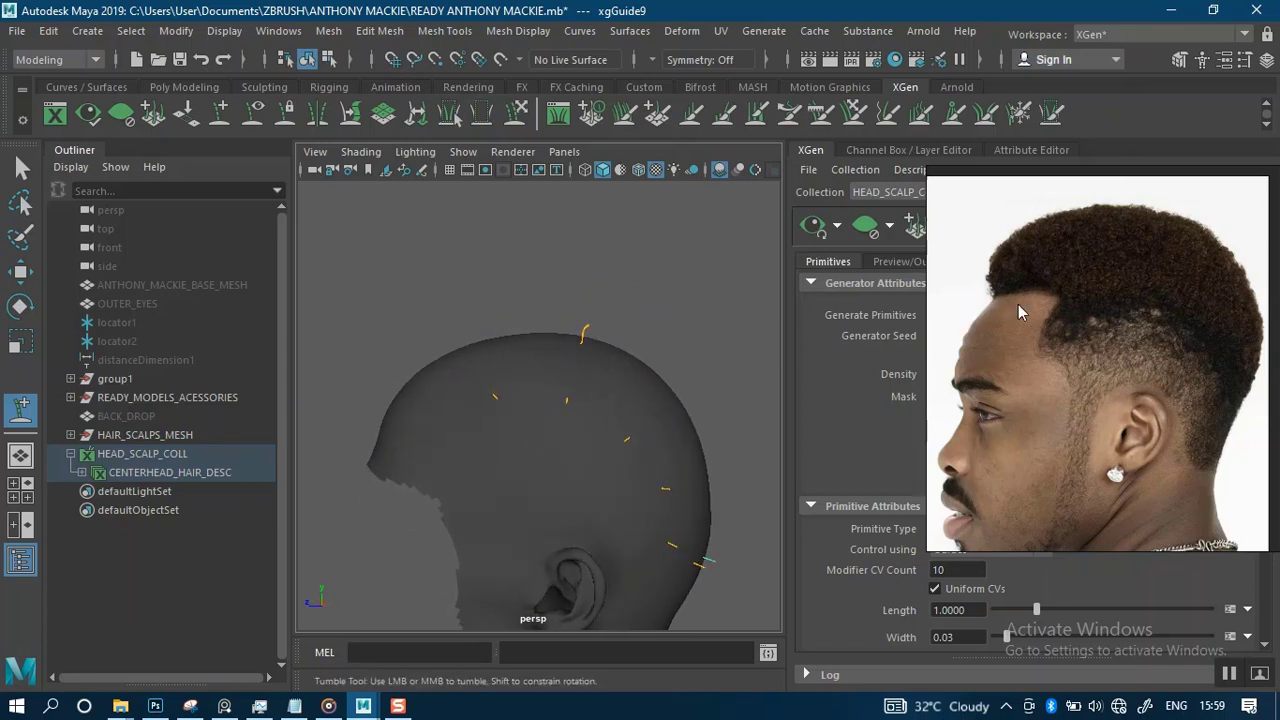
pyautogui.keyDown('alt'); pyautogui.moveTo(569, 409); pyautogui.dragTo(643, 462); pyautogui.keyUp('alt')
pyautogui.keyDown('alt'); pyautogui.moveTo(629, 454); pyautogui.dragTo(629, 391, button='middle'); pyautogui.keyUp('alt')
pyautogui.keyDown('alt'); pyautogui.moveTo(625, 425); pyautogui.dragTo(617, 477, button='right'); pyautogui.keyUp('alt')
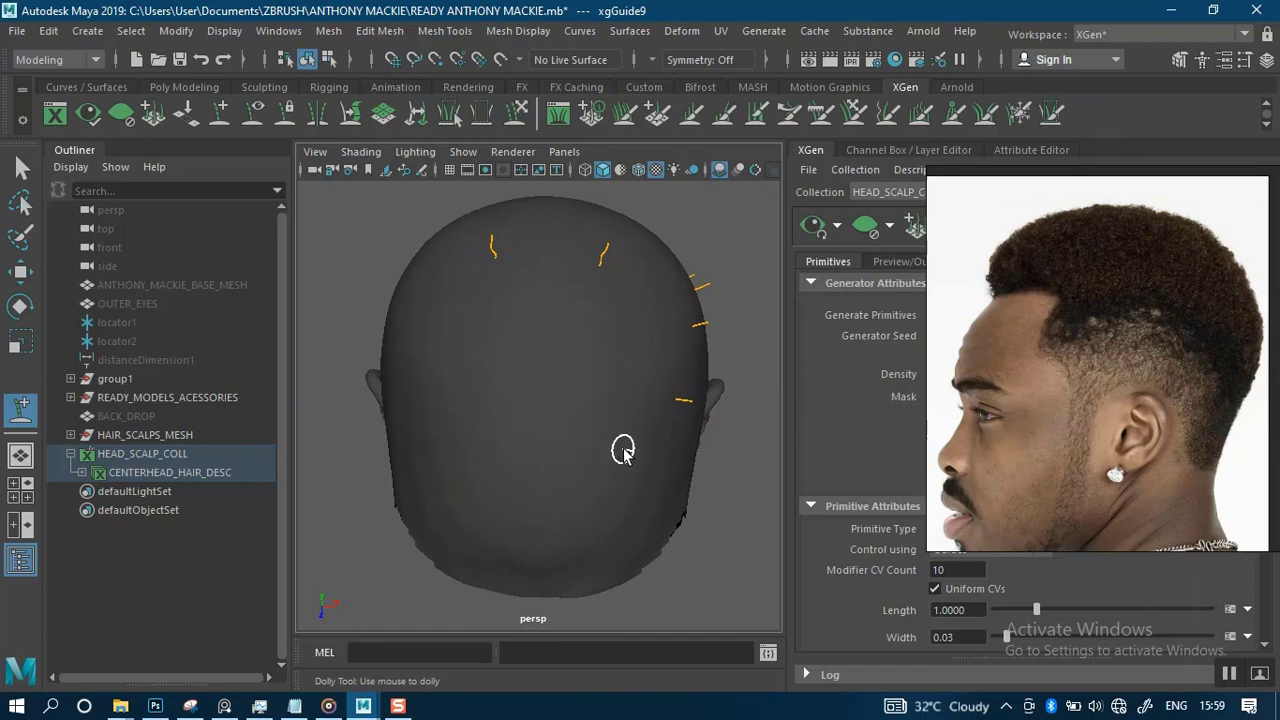
pyautogui.keyDown('alt'); pyautogui.moveTo(629, 449); pyautogui.dragTo(603, 474); pyautogui.keyUp('alt')
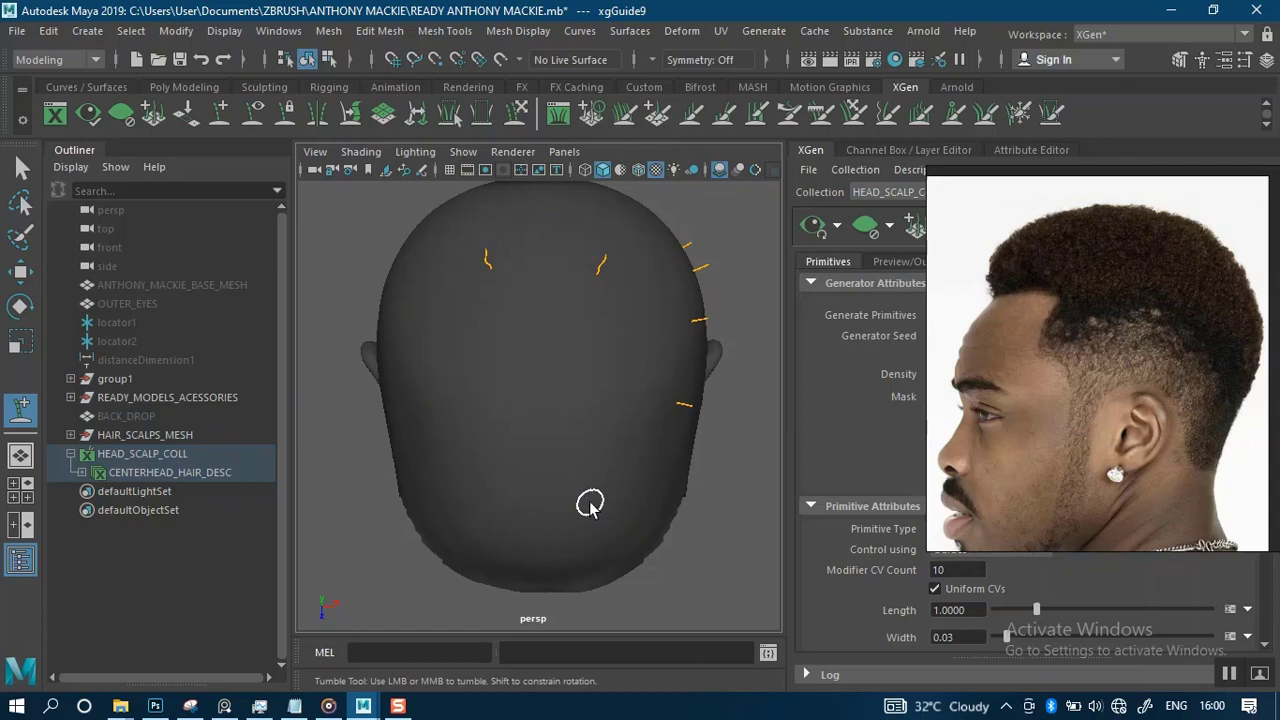
pyautogui.moveTo(635, 455); pyautogui.dragTo(511, 384)
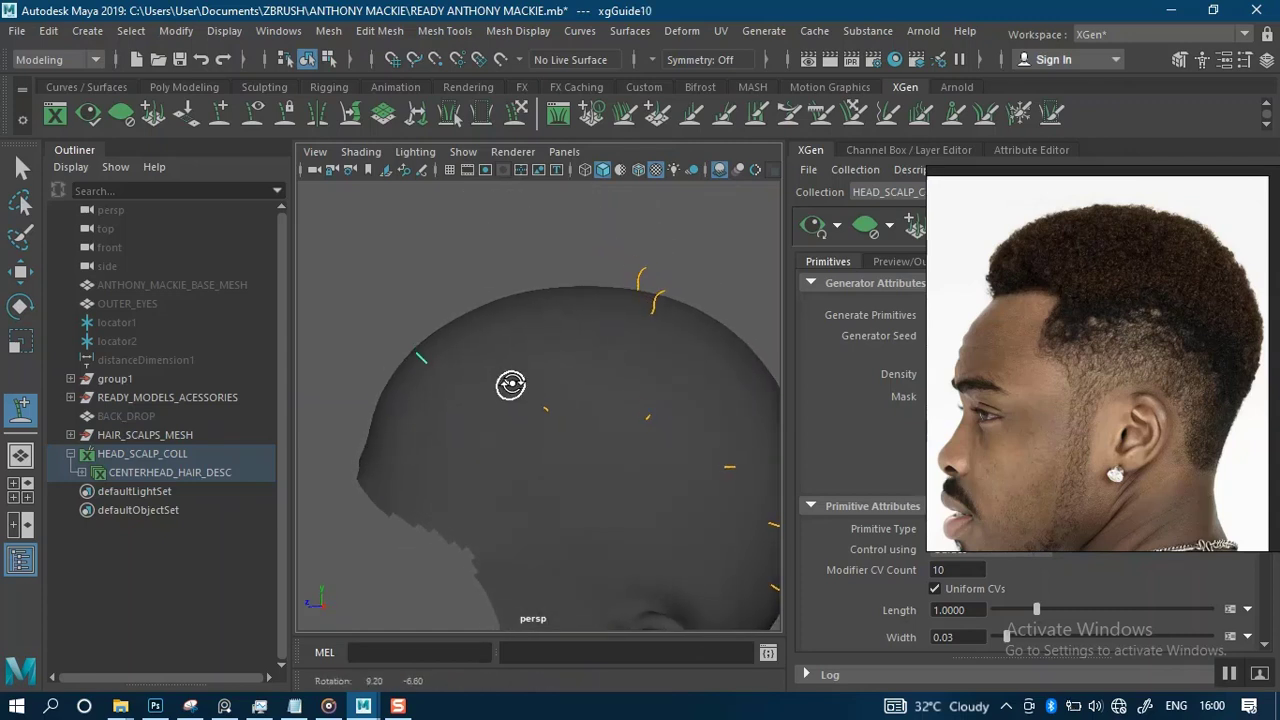
pyautogui.click(486, 376)
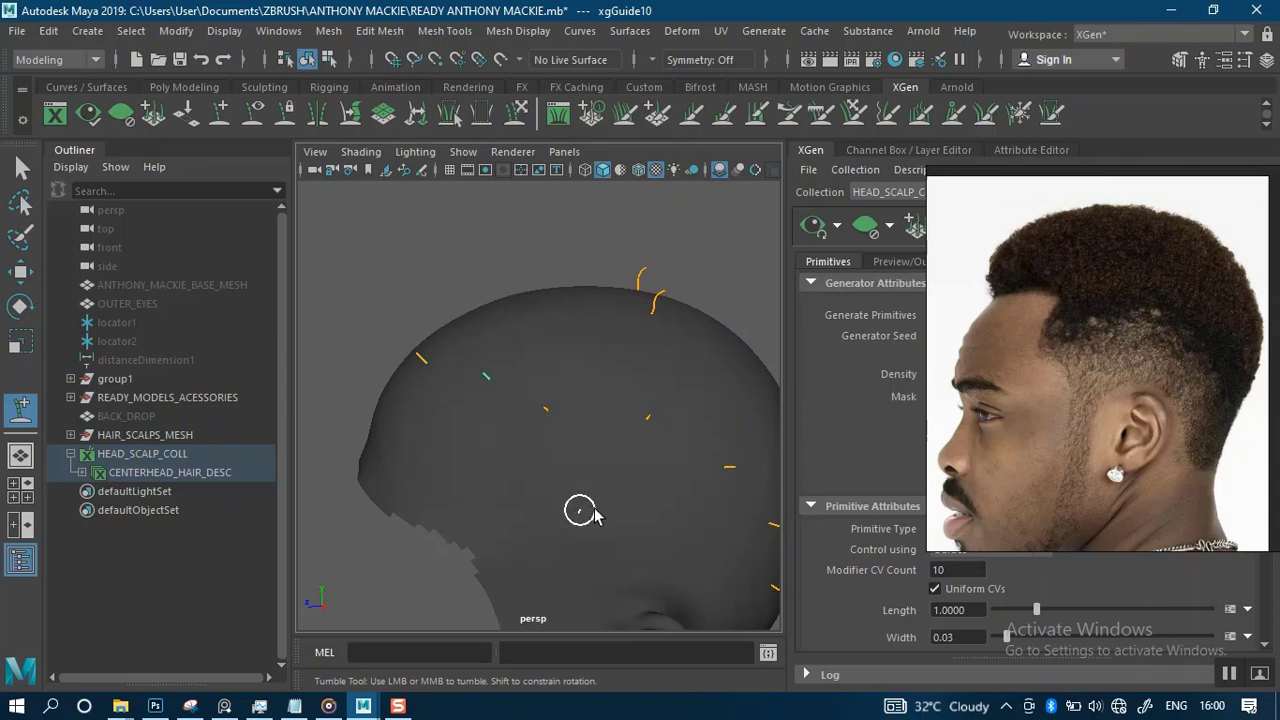
# - Examine the spacing and direction of the front and side guides around the head, comparing them with the reference photo
pyautogui.keyDown('alt'); pyautogui.moveTo(594, 512); pyautogui.dragTo(547, 328, button='right'); pyautogui.keyUp('alt')
pyautogui.keyDown('alt'); pyautogui.moveTo(589, 423); pyautogui.dragTo(480, 423); pyautogui.keyUp('alt')
pyautogui.keyDown('alt'); pyautogui.moveTo(480, 423); pyautogui.dragTo(568, 388, button='right'); pyautogui.keyUp('alt')
pyautogui.moveTo(568, 388)
pyautogui.keyDown('alt'); pyautogui.mouseDown()
pyautogui.moveTo(566, 437)
pyautogui.moveTo(574, 362)
pyautogui.moveTo(594, 397)
pyautogui.moveTo(574, 383)
pyautogui.mouseUp(); pyautogui.keyUp('alt')
pyautogui.keyDown('alt'); pyautogui.moveTo(574, 383); pyautogui.dragTo(583, 409, button='right'); pyautogui.keyUp('alt')
pyautogui.moveTo(583, 409)
pyautogui.keyDown('alt'); pyautogui.mouseDown()
pyautogui.moveTo(550, 403)
pyautogui.moveTo(583, 400)
pyautogui.mouseUp(); pyautogui.keyUp('alt')
pyautogui.keyDown('alt'); pyautogui.moveTo(585, 397); pyautogui.dragTo(590, 462, button='right'); pyautogui.keyUp('alt')
pyautogui.moveTo(590, 430)
pyautogui.keyDown('alt'); pyautogui.mouseDown(button='middle')
pyautogui.moveTo(583, 491)
pyautogui.moveTo(577, 428)
pyautogui.mouseUp(button='middle'); pyautogui.keyUp('alt')
pyautogui.keyDown('alt'); pyautogui.moveTo(577, 426); pyautogui.dragTo(614, 411); pyautogui.keyUp('alt')
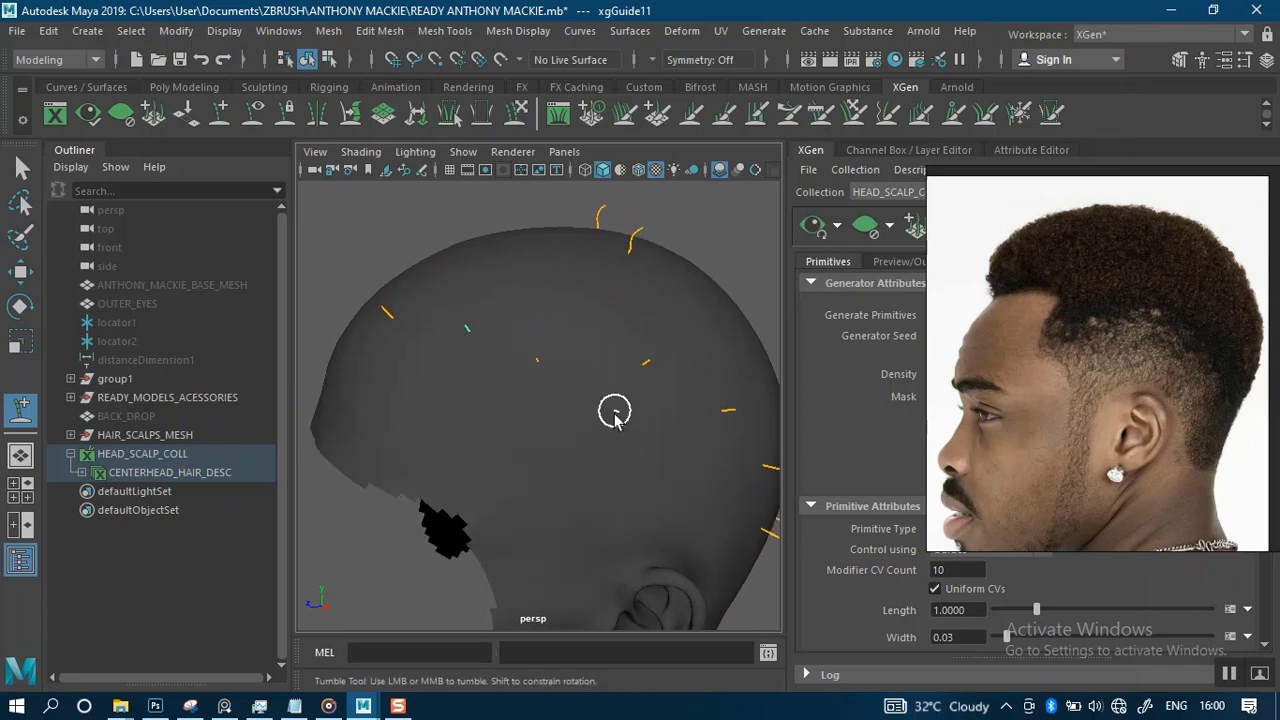
pyautogui.keyDown('alt'); pyautogui.moveTo(614, 411); pyautogui.dragTo(615, 461, button='right'); pyautogui.keyUp('alt')
pyautogui.keyDown('alt'); pyautogui.moveTo(580, 354); pyautogui.dragTo(474, 326); pyautogui.keyUp('alt')
pyautogui.keyDown('alt'); pyautogui.moveTo(577, 367); pyautogui.dragTo(613, 353, button='right'); pyautogui.keyUp('alt')
pyautogui.keyDown('alt'); pyautogui.moveTo(613, 360); pyautogui.dragTo(486, 380); pyautogui.keyUp('alt')
pyautogui.keyDown('alt'); pyautogui.moveTo(486, 380); pyautogui.dragTo(552, 375, button='right'); pyautogui.keyUp('alt')
pyautogui.keyDown('alt'); pyautogui.moveTo(552, 375); pyautogui.dragTo(351, 335); pyautogui.keyUp('alt')
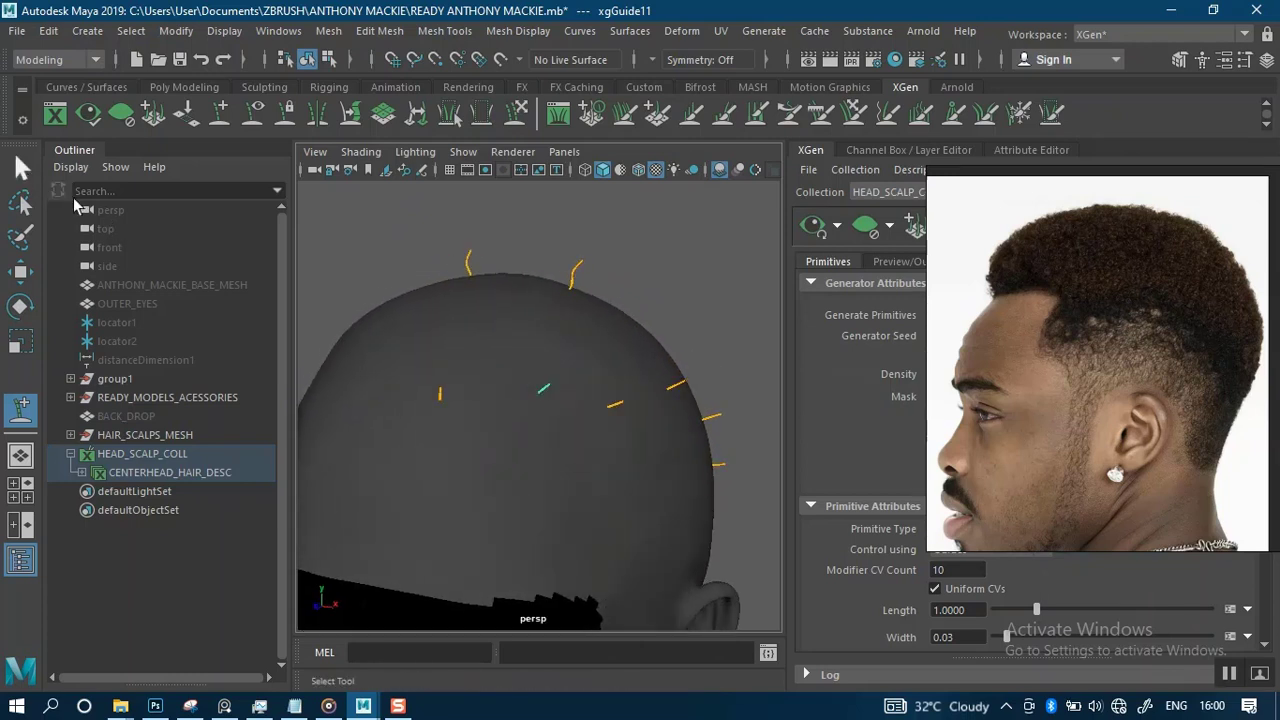
# - Select the frontmost guide near the forehead in component mode, exposing its control points close up from the side
pyautogui.press('q')
pyautogui.keyDown('alt'); pyautogui.moveTo(546, 397); pyautogui.dragTo(530, 355); pyautogui.keyUp('alt')
pyautogui.scroll(5, 497, 364)
pyautogui.keyDown('alt'); pyautogui.moveTo(535, 325); pyautogui.dragTo(572, 419, button='middle'); pyautogui.keyUp('alt')
pyautogui.keyDown('alt'); pyautogui.moveTo(506, 370); pyautogui.dragTo(460, 385); pyautogui.keyUp('alt')
pyautogui.moveTo(465, 390)
pyautogui.keyDown('alt'); pyautogui.mouseDown(button='right')
pyautogui.moveTo(458, 400)
pyautogui.moveTo(480, 398)
pyautogui.mouseUp(button='right'); pyautogui.keyUp('alt')
pyautogui.keyDown('alt'); pyautogui.moveTo(415, 342); pyautogui.dragTo(514, 352, button='middle'); pyautogui.keyUp('alt')
pyautogui.scroll(5, 440, 335)
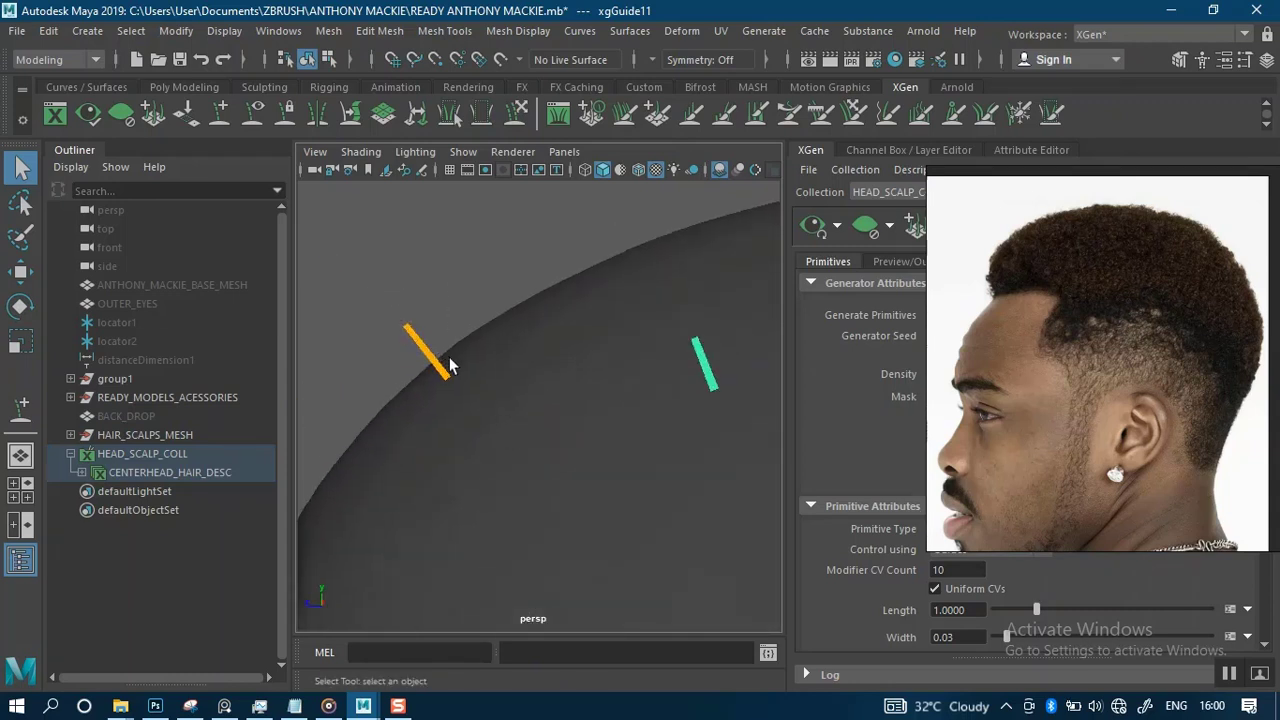
pyautogui.scroll(5, 420, 310)
pyautogui.keyDown('alt'); pyautogui.moveTo(410, 310); pyautogui.dragTo(597, 463, button='middle'); pyautogui.keyUp('alt')
pyautogui.keyDown('alt'); pyautogui.moveTo(560, 440); pyautogui.dragTo(390, 220, button='right'); pyautogui.keyUp('alt')
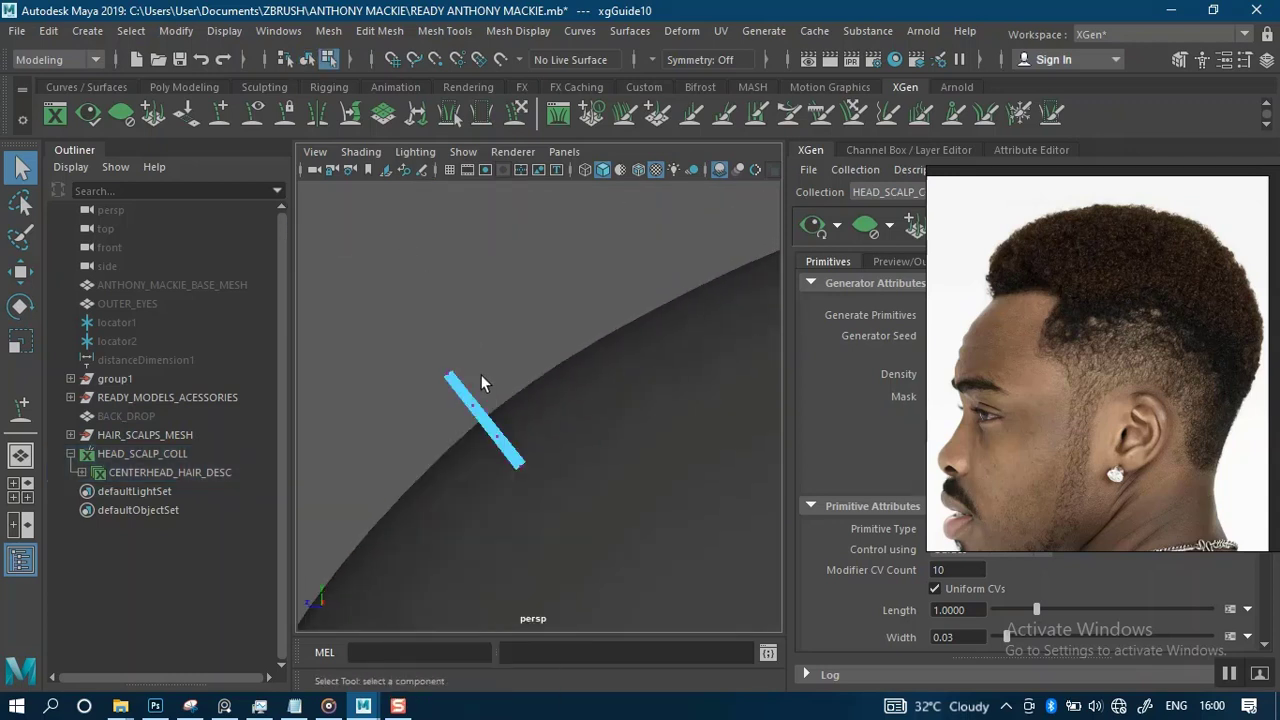
pyautogui.keyDown('alt'); pyautogui.moveTo(489, 366); pyautogui.dragTo(462, 303, button='right'); pyautogui.keyUp('alt')
pyautogui.keyDown('alt'); pyautogui.moveTo(500, 352); pyautogui.dragTo(485, 326); pyautogui.keyUp('alt')
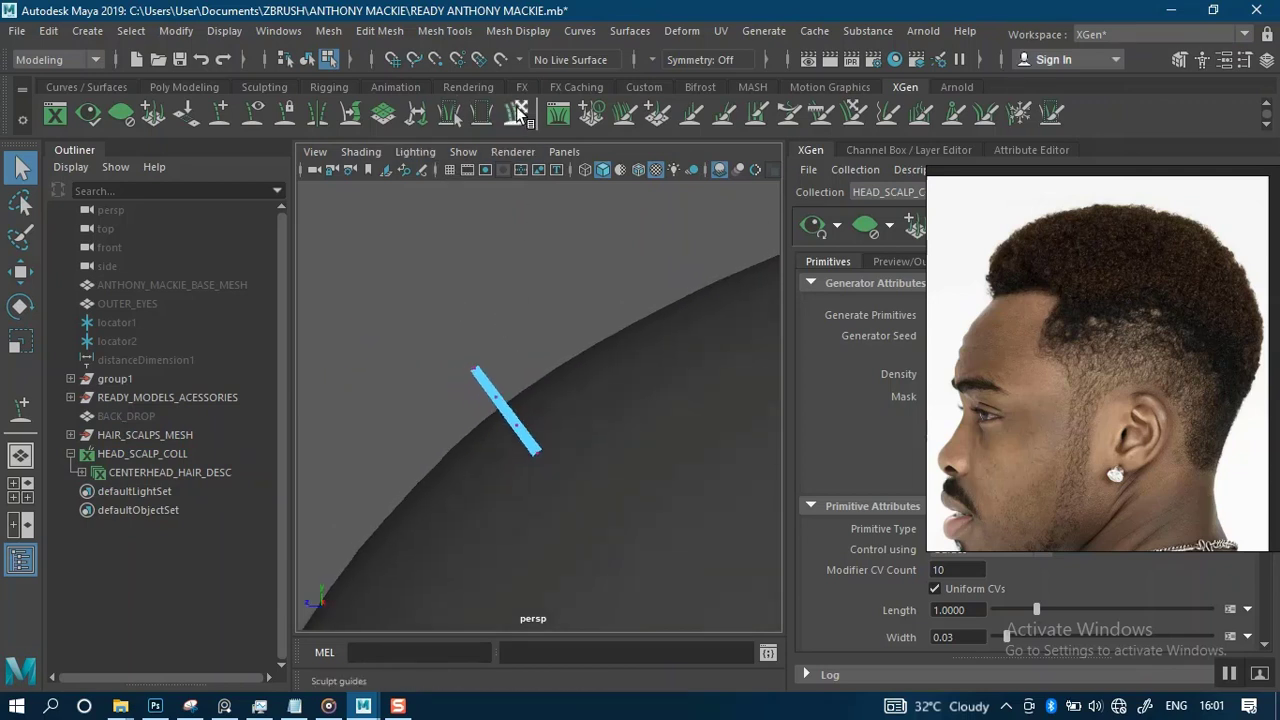
# - Return to object mode, select the frontmost forehead guide and scale it uniformly to about 1.59 times its size
pyautogui.press('r')
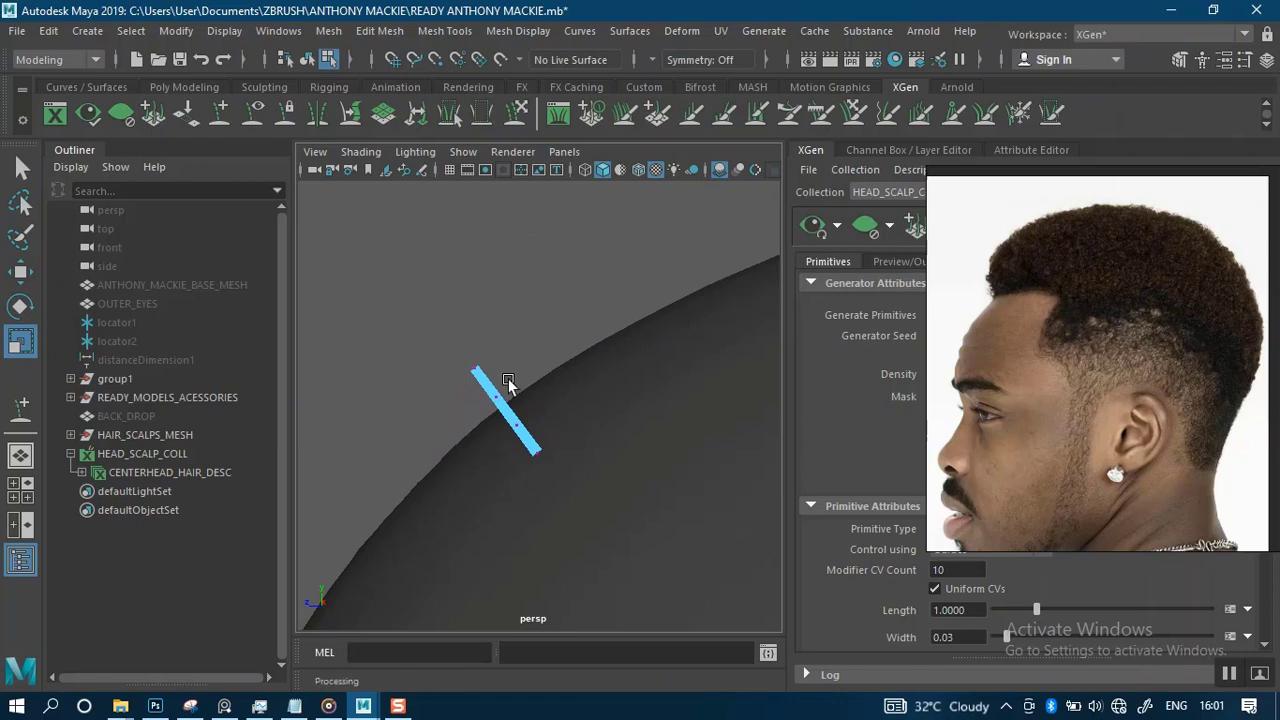
pyautogui.click(20, 168)
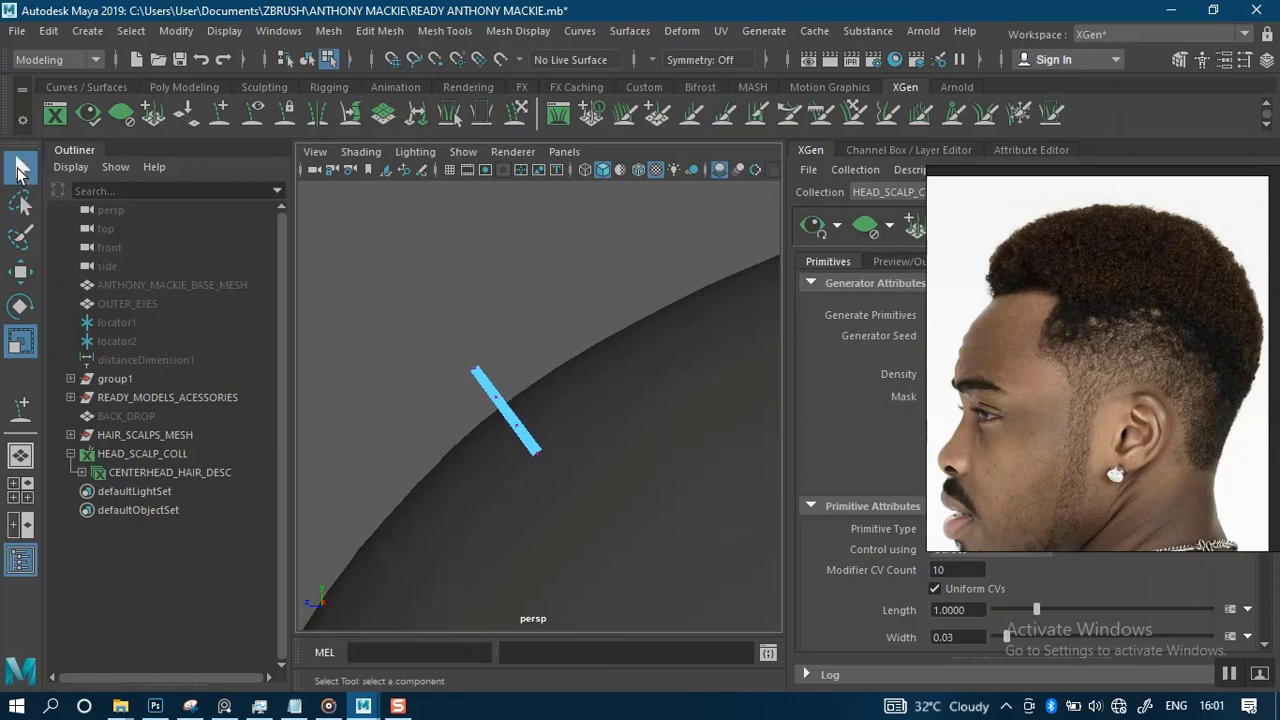
pyautogui.moveTo(478, 373); pyautogui.dragTo(590, 214, button='right')
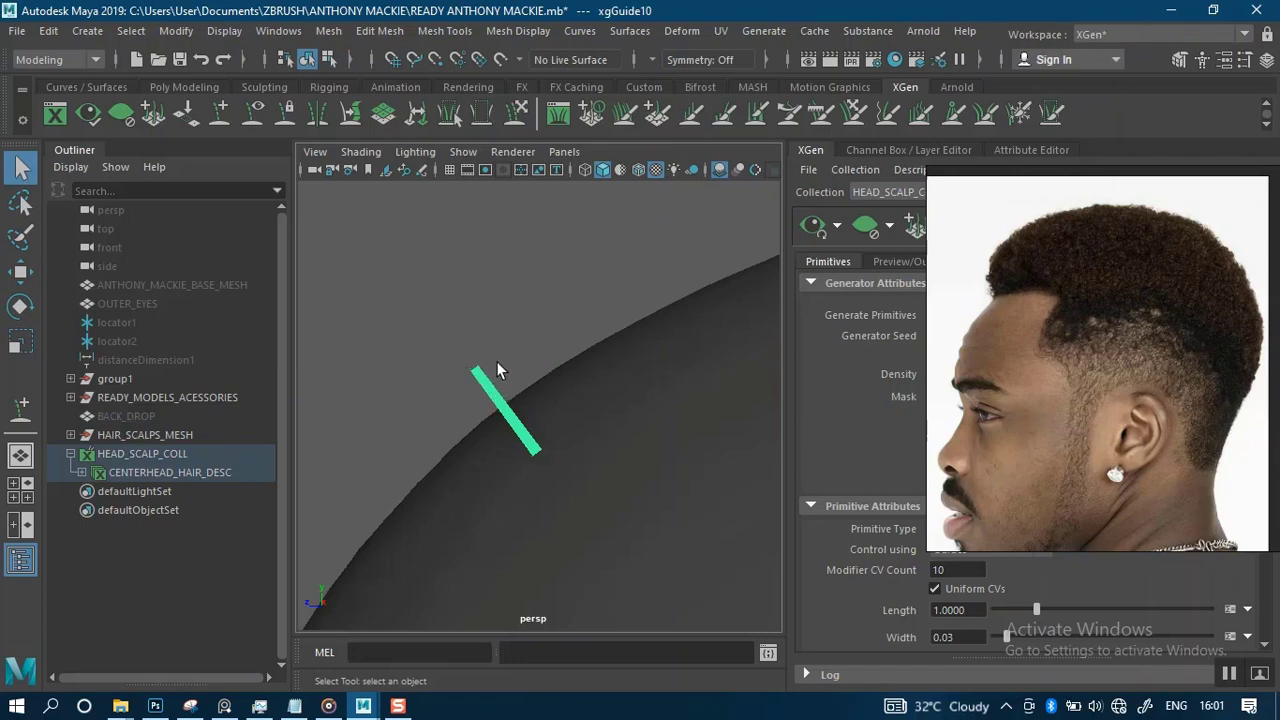
pyautogui.moveTo(452, 338); pyautogui.dragTo(488, 378)
pyautogui.press('r')
pyautogui.moveTo(540, 455); pyautogui.dragTo(610, 500)
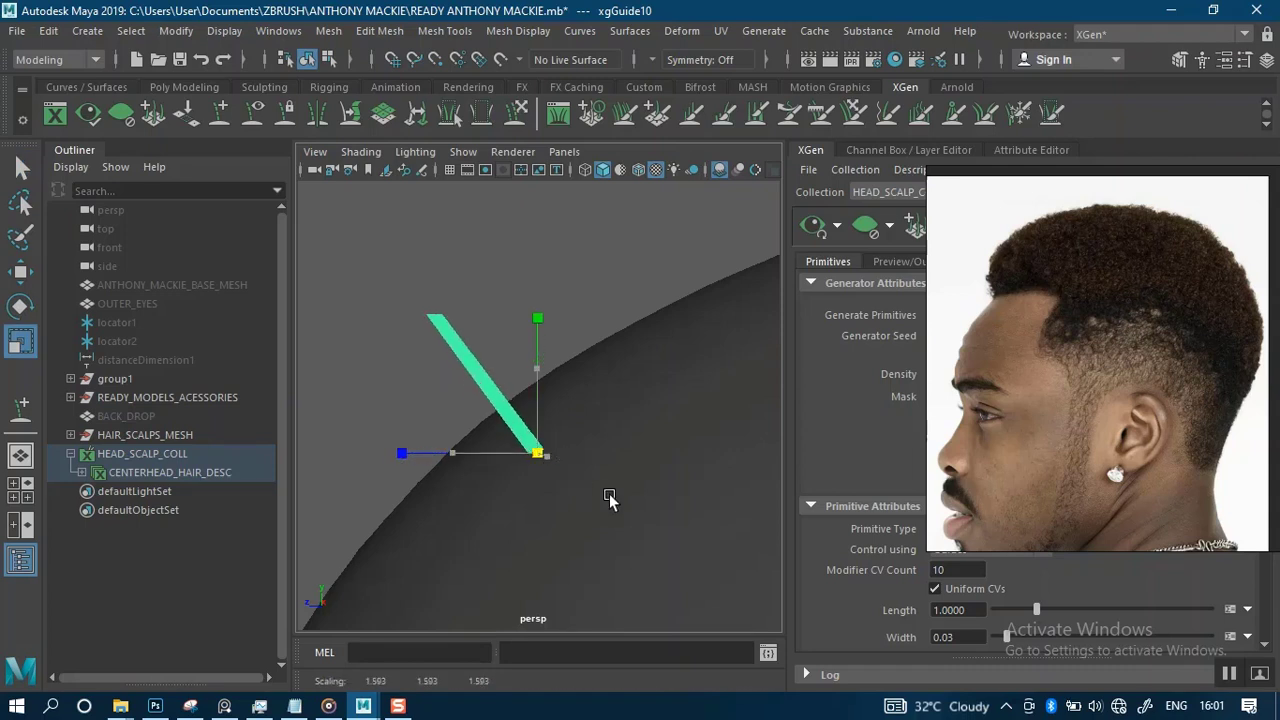
# - Select the guides along the side and back of the scalp, scale them together slightly, and clear the selection
pyautogui.scroll(-8, 530, 310)
pyautogui.moveTo(588, 328)
pyautogui.keyDown('alt'); pyautogui.mouseDown()
pyautogui.moveTo(629, 287)
pyautogui.moveTo(729, 298)
pyautogui.moveTo(597, 306)
pyautogui.moveTo(700, 286)
pyautogui.moveTo(724, 317)
pyautogui.moveTo(720, 338)
pyautogui.moveTo(554, 353)
pyautogui.moveTo(591, 313)
pyautogui.mouseUp(); pyautogui.keyUp('alt')
pyautogui.keyDown('alt'); pyautogui.moveTo(591, 313); pyautogui.dragTo(575, 311, button='middle'); pyautogui.keyUp('alt')
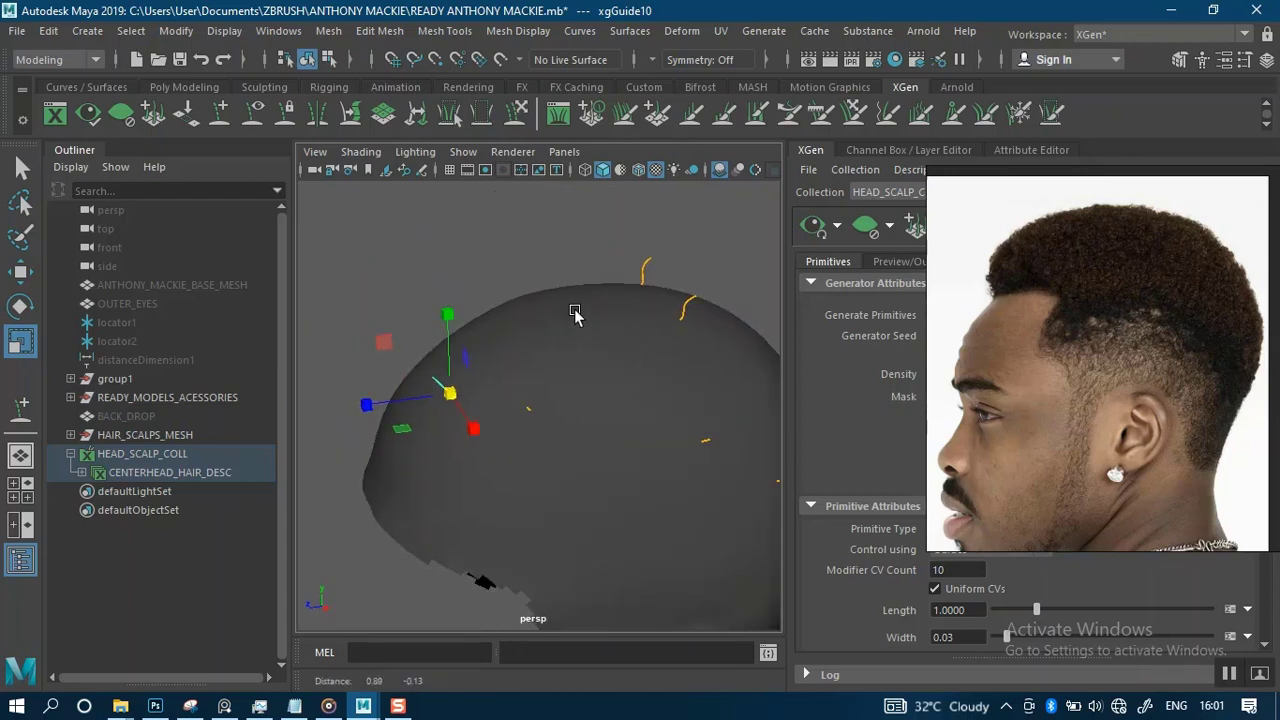
pyautogui.scroll(-5, 580, 300)
pyautogui.keyDown('alt'); pyautogui.moveTo(633, 327); pyautogui.dragTo(557, 380); pyautogui.keyUp('alt')
pyautogui.moveTo(726, 504); pyautogui.dragTo(485, 344)
pyautogui.scroll(3, 625, 383)
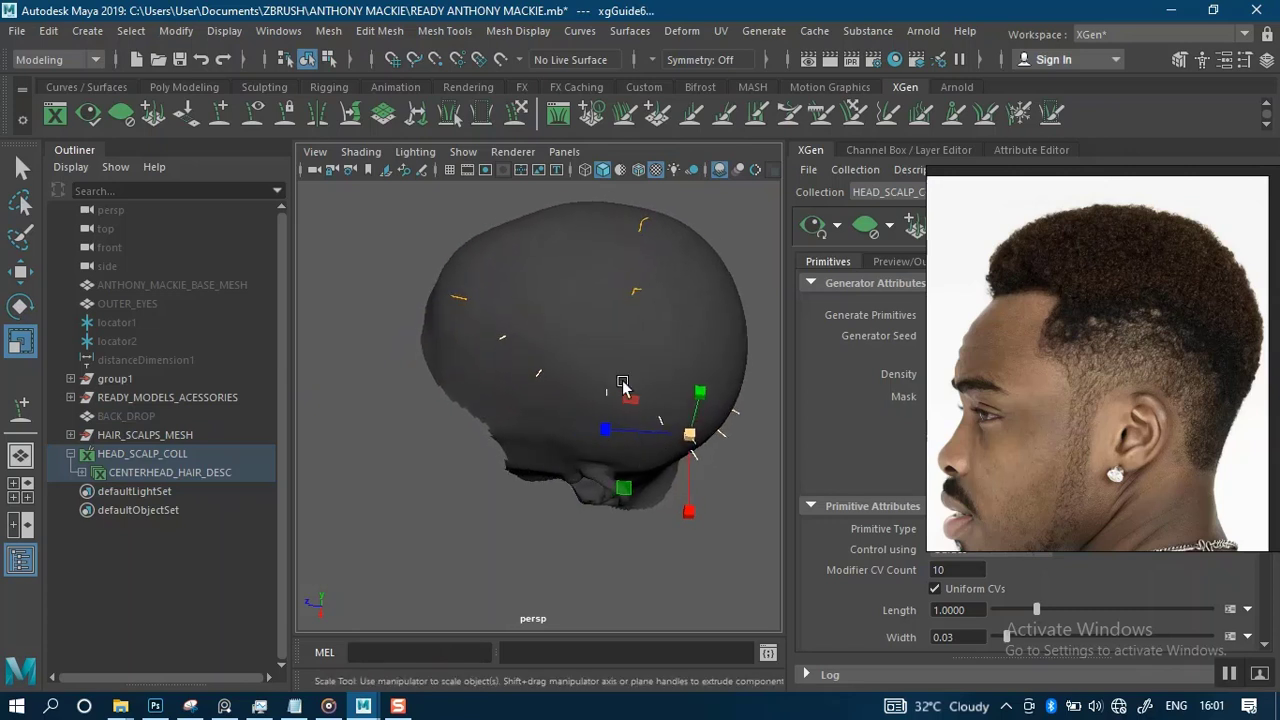
pyautogui.keyDown('alt'); pyautogui.moveTo(623, 387); pyautogui.dragTo(517, 434); pyautogui.keyUp('alt')
pyautogui.scroll(2, 571, 337)
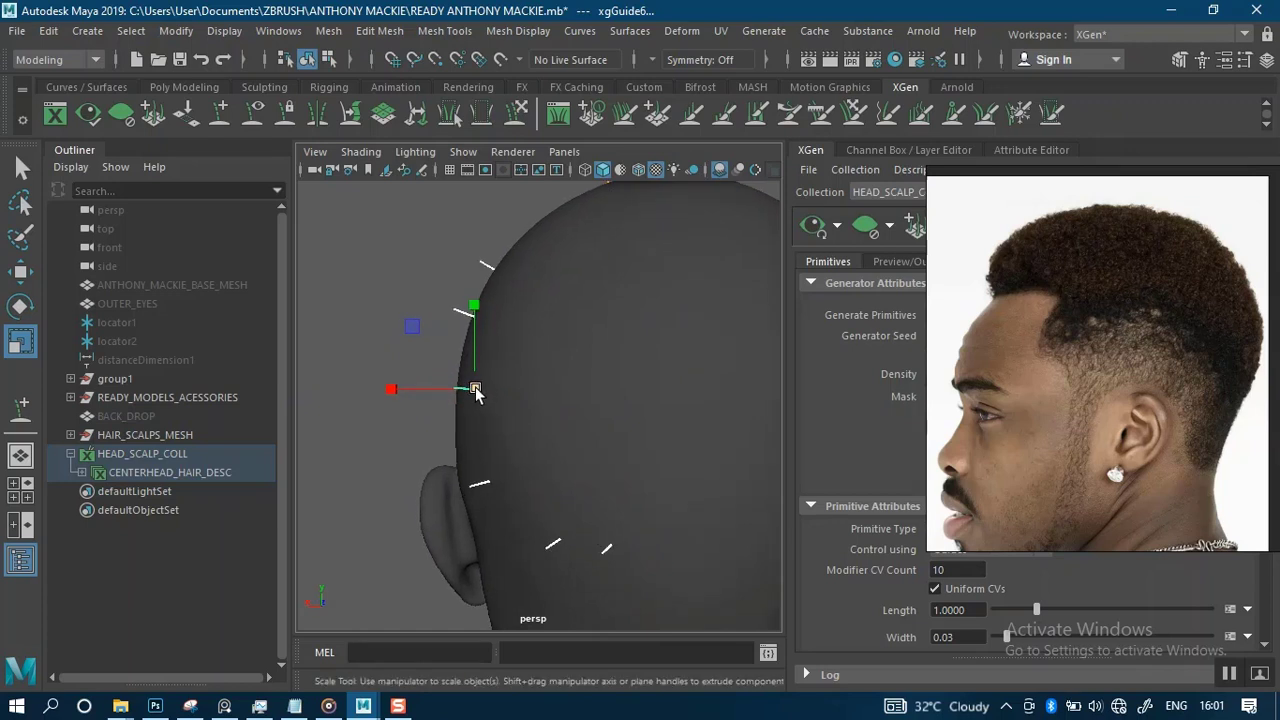
pyautogui.moveTo(477, 389); pyautogui.dragTo(491, 397)
pyautogui.keyDown('alt'); pyautogui.moveTo(602, 446); pyautogui.dragTo(498, 320, button='right'); pyautogui.keyUp('alt')
pyautogui.keyDown('alt'); pyautogui.moveTo(681, 360); pyautogui.dragTo(704, 356); pyautogui.keyUp('alt')
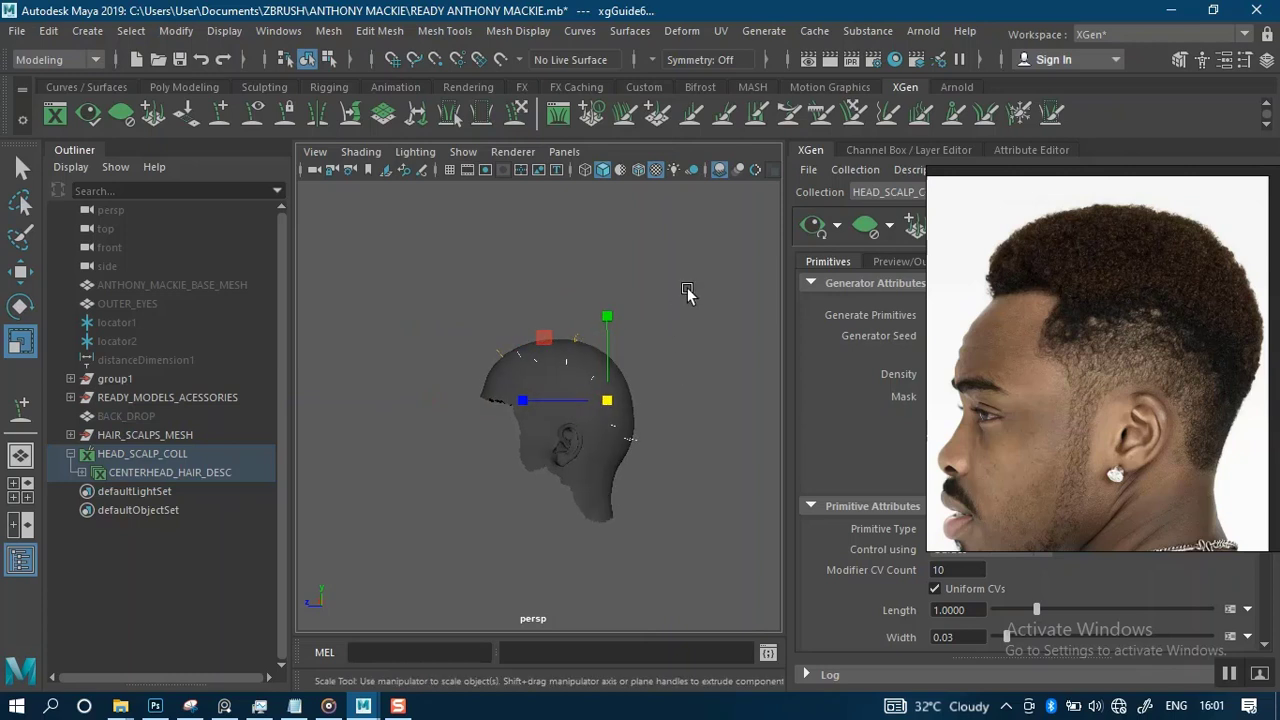
pyautogui.click(688, 292)
# - Select the frontmost forehead guide and sculpt it into a gentle S-curve, checking its bend from the side and front
pyautogui.scroll(4, 621, 347)
pyautogui.keyDown('alt'); pyautogui.moveTo(563, 286); pyautogui.dragTo(621, 289); pyautogui.keyUp('alt')
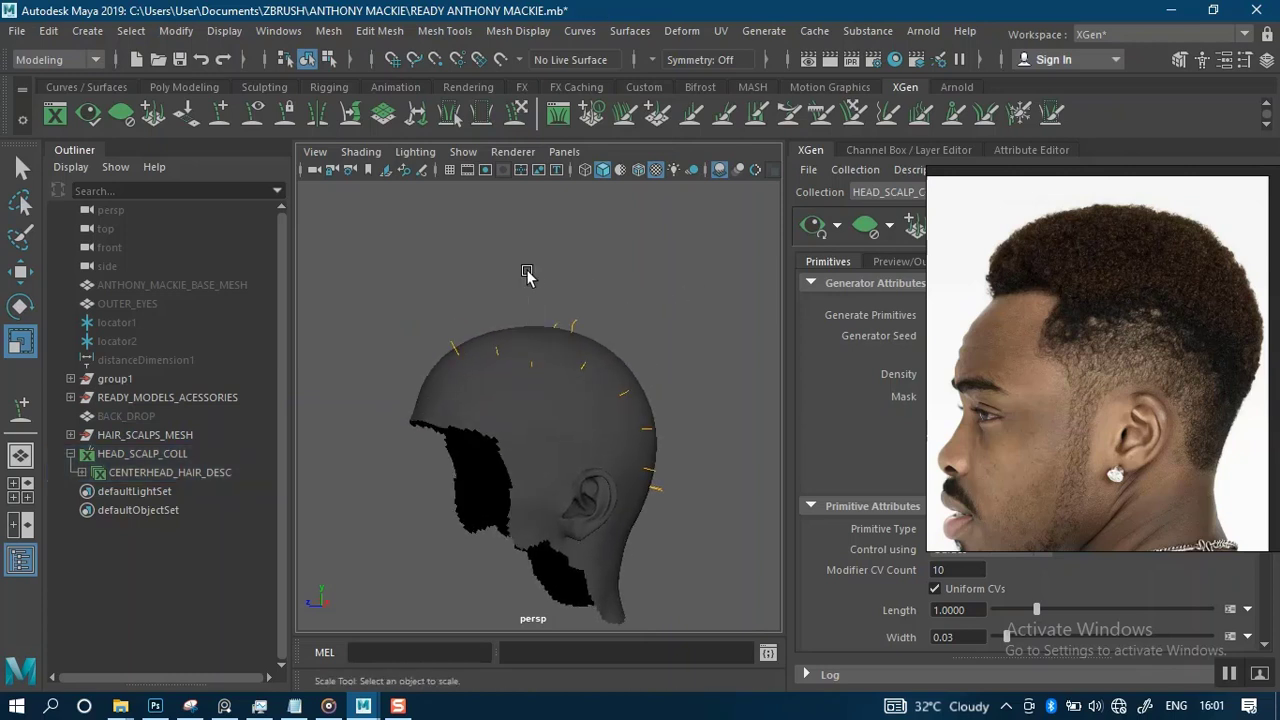
pyautogui.scroll(3, 523, 414)
pyautogui.keyDown('alt'); pyautogui.moveTo(523, 414); pyautogui.dragTo(503, 357); pyautogui.keyUp('alt')
pyautogui.scroll(3, 503, 436)
pyautogui.keyDown('alt'); pyautogui.moveTo(503, 436); pyautogui.dragTo(449, 343); pyautogui.keyUp('alt')
pyautogui.click(498, 418)
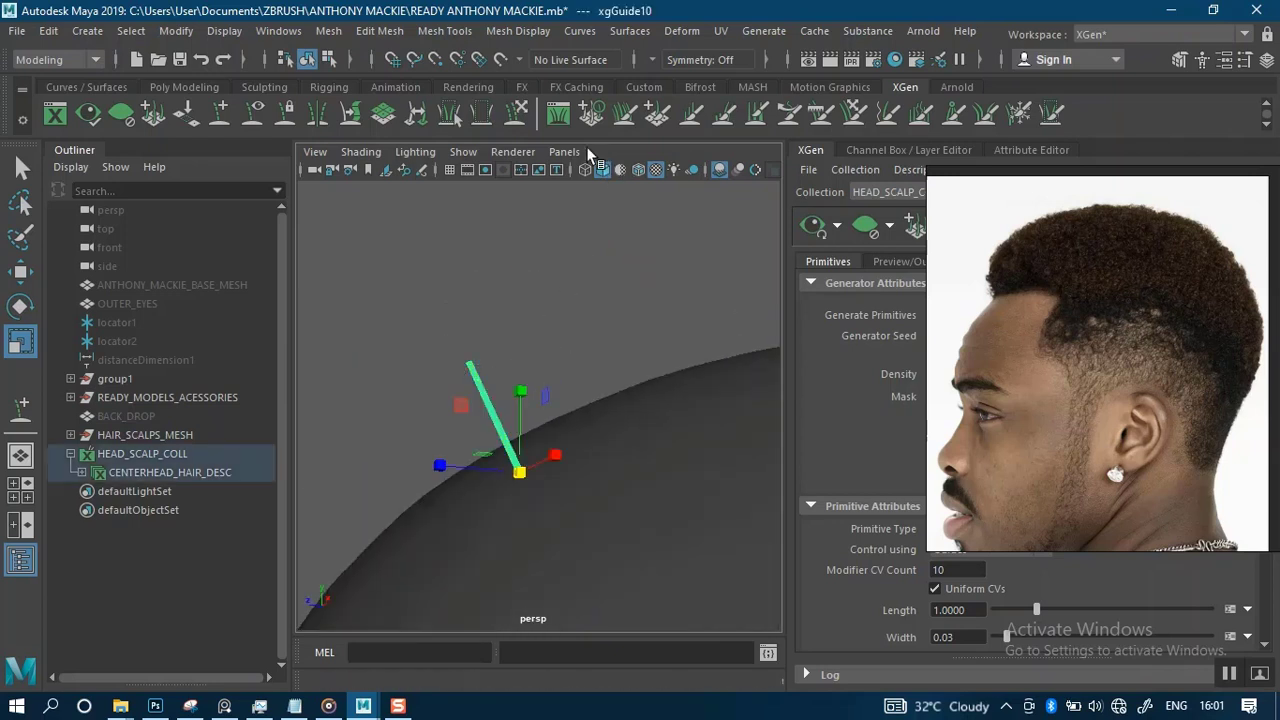
pyautogui.click(515, 114)
pyautogui.moveTo(477, 406)
pyautogui.keyDown('alt'); pyautogui.mouseDown(button='middle')
pyautogui.moveTo(486, 360)
pyautogui.moveTo(501, 395)
pyautogui.mouseUp(button='middle'); pyautogui.keyUp('alt')
pyautogui.scroll(3, 510, 346)
pyautogui.moveTo(457, 414); pyautogui.dragTo(503, 394)
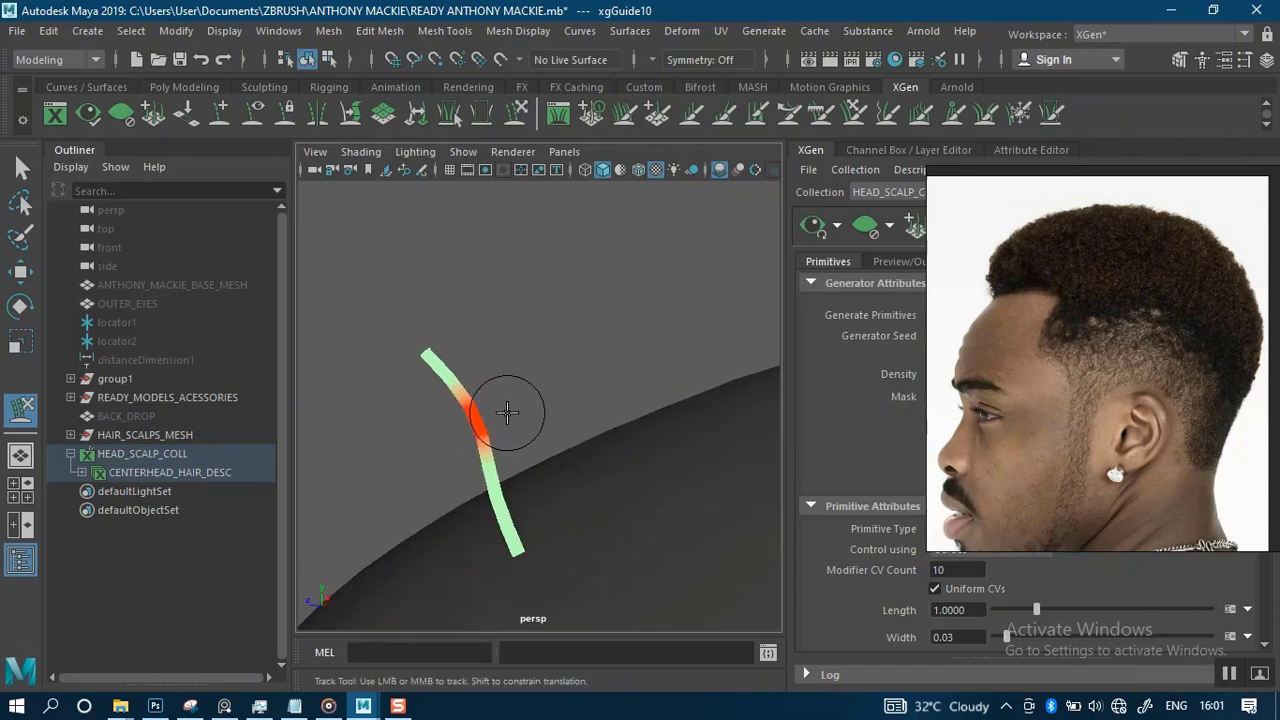
pyautogui.moveTo(485, 502)
pyautogui.mouseDown()
pyautogui.moveTo(455, 518)
pyautogui.moveTo(441, 368)
pyautogui.moveTo(660, 343)
pyautogui.moveTo(686, 303)
pyautogui.moveTo(614, 346)
pyautogui.moveTo(681, 383)
pyautogui.moveTo(629, 371)
pyautogui.mouseUp()
pyautogui.keyDown('alt'); pyautogui.moveTo(629, 371); pyautogui.dragTo(631, 439, button='right'); pyautogui.keyUp('alt')
pyautogui.keyDown('alt'); pyautogui.moveTo(631, 439); pyautogui.dragTo(481, 433); pyautogui.keyUp('alt')
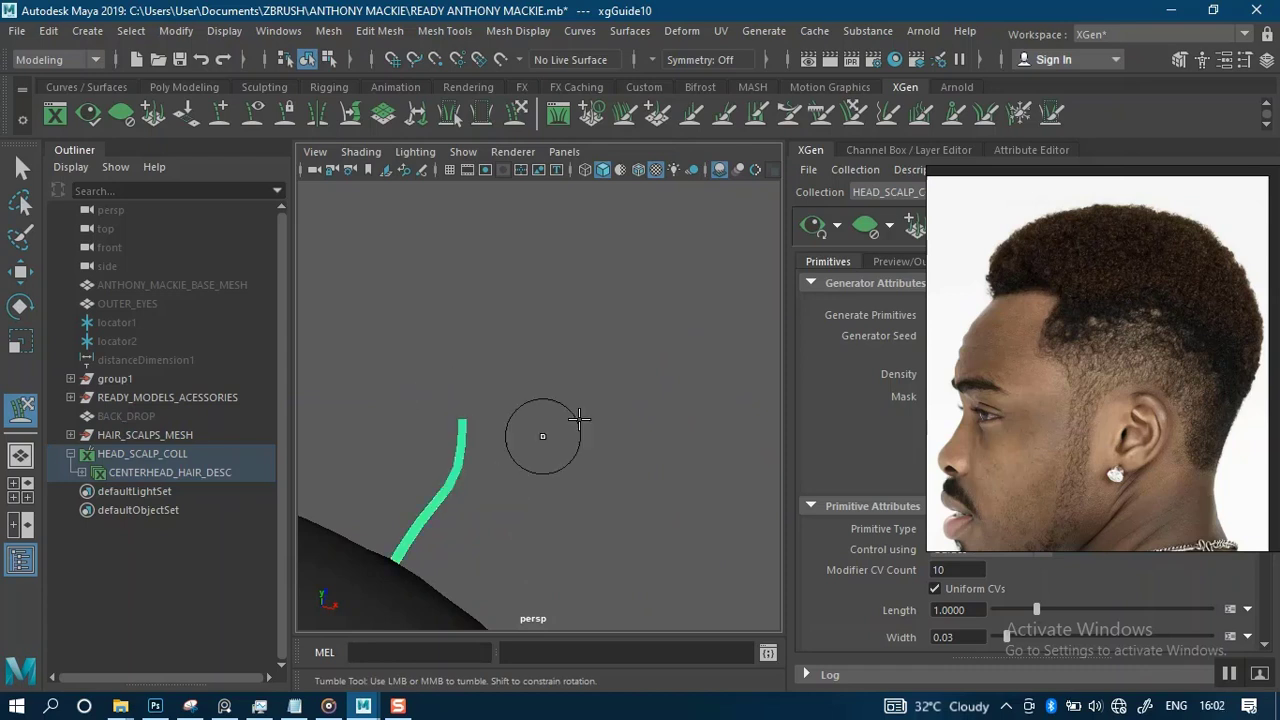
# - Select the second front guide, xgGuide11, and sculpt it into an S-curve with its tip bent upward
pyautogui.keyDown('alt'); pyautogui.moveTo(579, 418); pyautogui.dragTo(610, 395); pyautogui.keyUp('alt')
pyautogui.press('q')
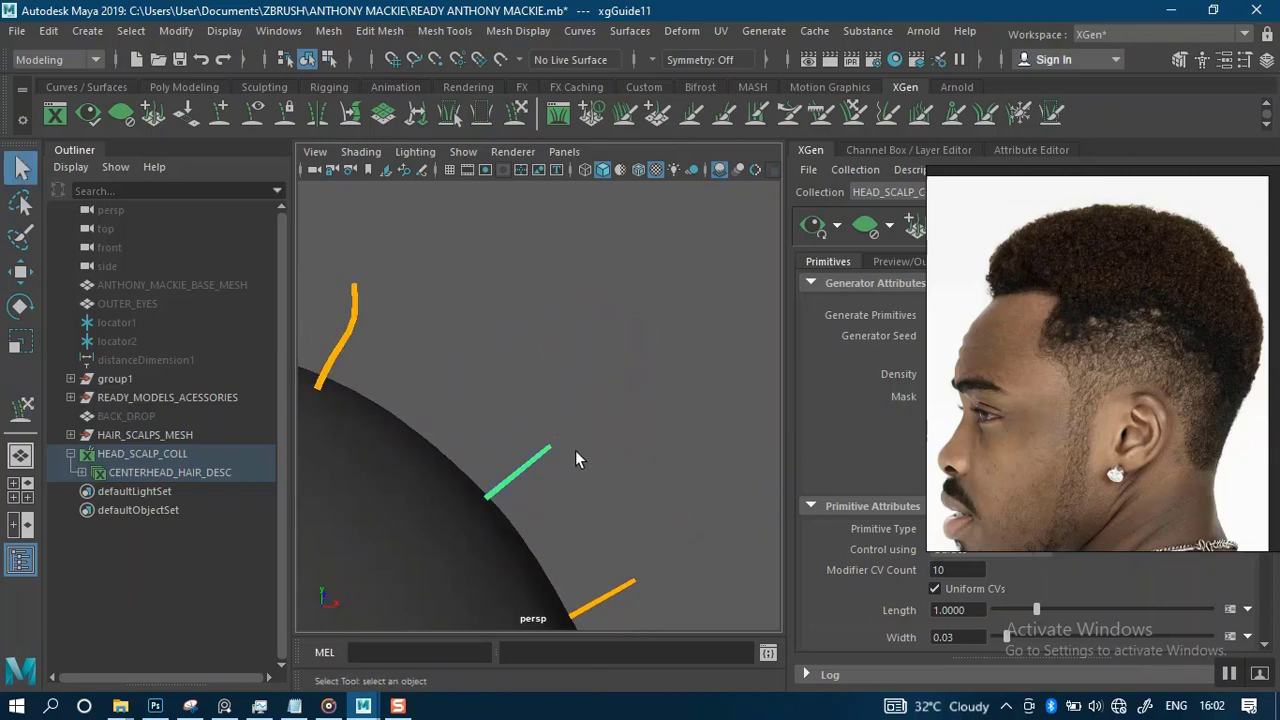
pyautogui.moveTo(575, 450)
pyautogui.keyDown('alt'); pyautogui.mouseDown(button='middle')
pyautogui.moveTo(586, 383)
pyautogui.moveTo(570, 368)
pyautogui.mouseUp(button='middle'); pyautogui.keyUp('alt')
pyautogui.scroll(2, 586, 383)
pyautogui.click(519, 117)
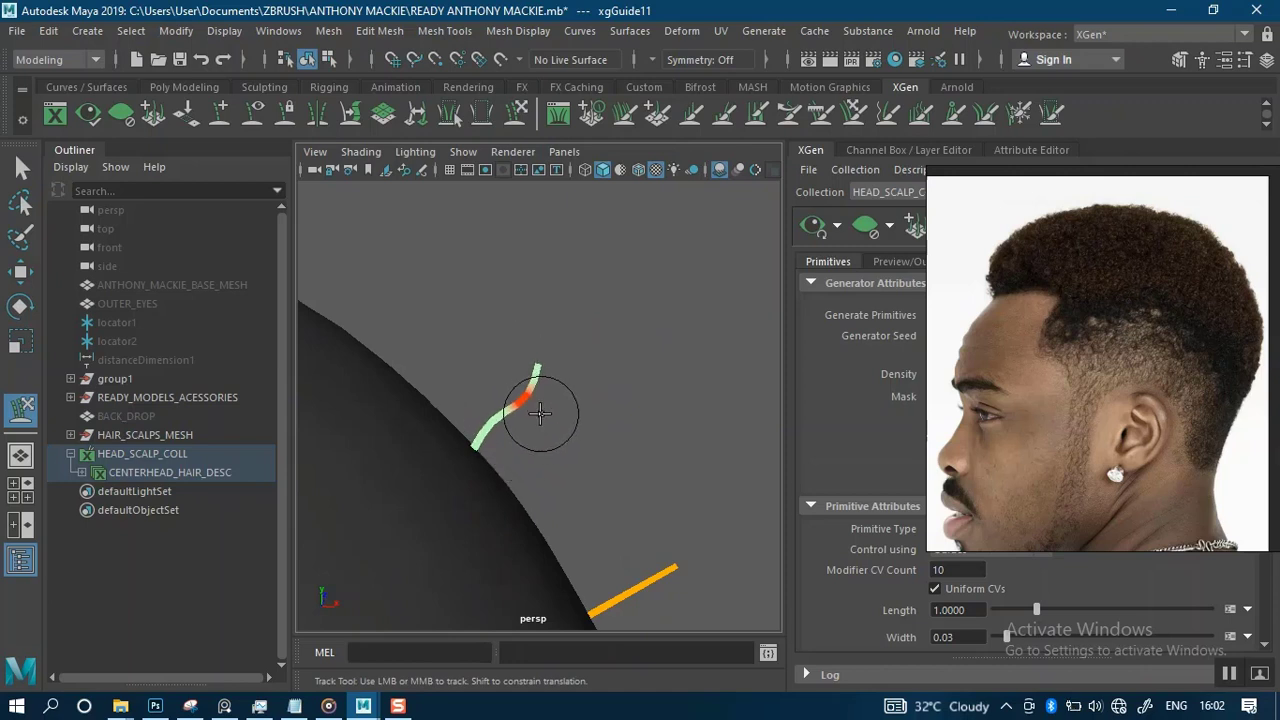
pyautogui.moveTo(557, 372)
pyautogui.keyDown('alt'); pyautogui.mouseDown()
pyautogui.moveTo(543, 354)
pyautogui.moveTo(543, 271)
pyautogui.moveTo(543, 323)
pyautogui.moveTo(481, 372)
pyautogui.moveTo(523, 334)
pyautogui.moveTo(474, 346)
pyautogui.moveTo(631, 342)
pyautogui.moveTo(594, 329)
pyautogui.mouseUp(); pyautogui.keyUp('alt')
# - Select xgGuide3, the next guide down toward the side row, and sculpt it into a wavy S-curve
pyautogui.press('q')
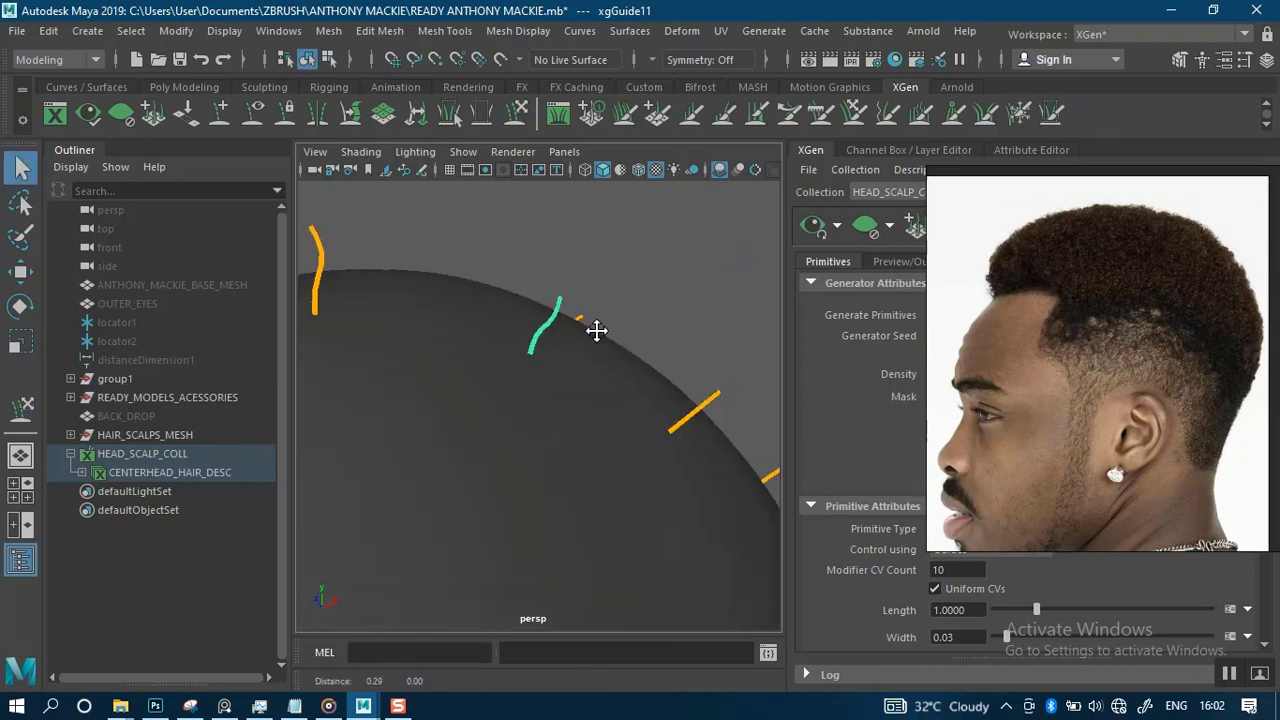
pyautogui.keyDown('alt'); pyautogui.moveTo(594, 329); pyautogui.dragTo(490, 329, button='middle'); pyautogui.keyUp('alt')
pyautogui.keyDown('alt'); pyautogui.moveTo(490, 329); pyautogui.dragTo(672, 362, button='right'); pyautogui.keyUp('alt')
pyautogui.keyDown('alt'); pyautogui.moveTo(672, 362); pyautogui.dragTo(658, 338); pyautogui.keyUp('alt')
pyautogui.keyDown('alt'); pyautogui.moveTo(658, 338); pyautogui.dragTo(600, 318, button='middle'); pyautogui.keyUp('alt')
pyautogui.keyDown('alt'); pyautogui.moveTo(600, 318); pyautogui.dragTo(654, 329, button='right'); pyautogui.keyUp('alt')
pyautogui.keyDown('alt'); pyautogui.moveTo(654, 329); pyautogui.dragTo(586, 334); pyautogui.keyUp('alt')
pyautogui.keyDown('alt'); pyautogui.moveTo(586, 334); pyautogui.dragTo(609, 340, button='right'); pyautogui.keyUp('alt')
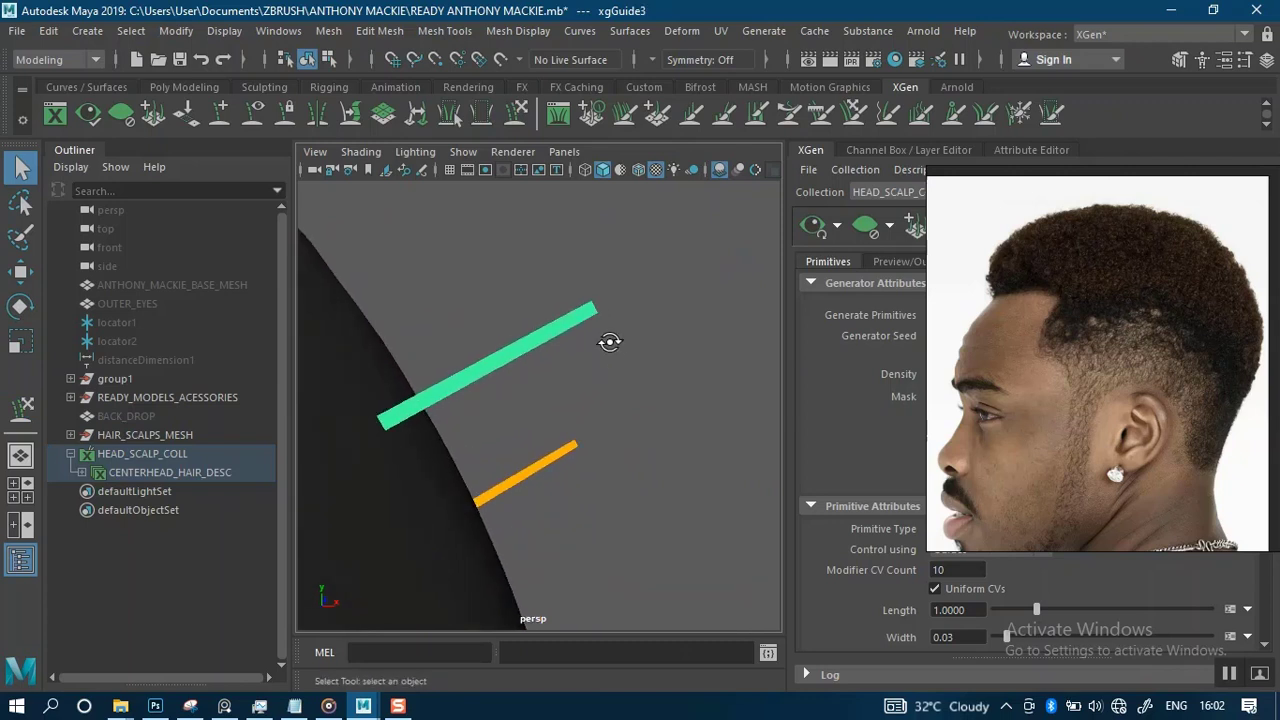
pyautogui.press('y')
pyautogui.moveTo(471, 391)
pyautogui.mouseDown()
pyautogui.moveTo(457, 371)
pyautogui.moveTo(506, 337)
pyautogui.moveTo(584, 316)
pyautogui.moveTo(581, 279)
pyautogui.moveTo(543, 349)
pyautogui.moveTo(609, 303)
pyautogui.moveTo(543, 329)
pyautogui.mouseUp()
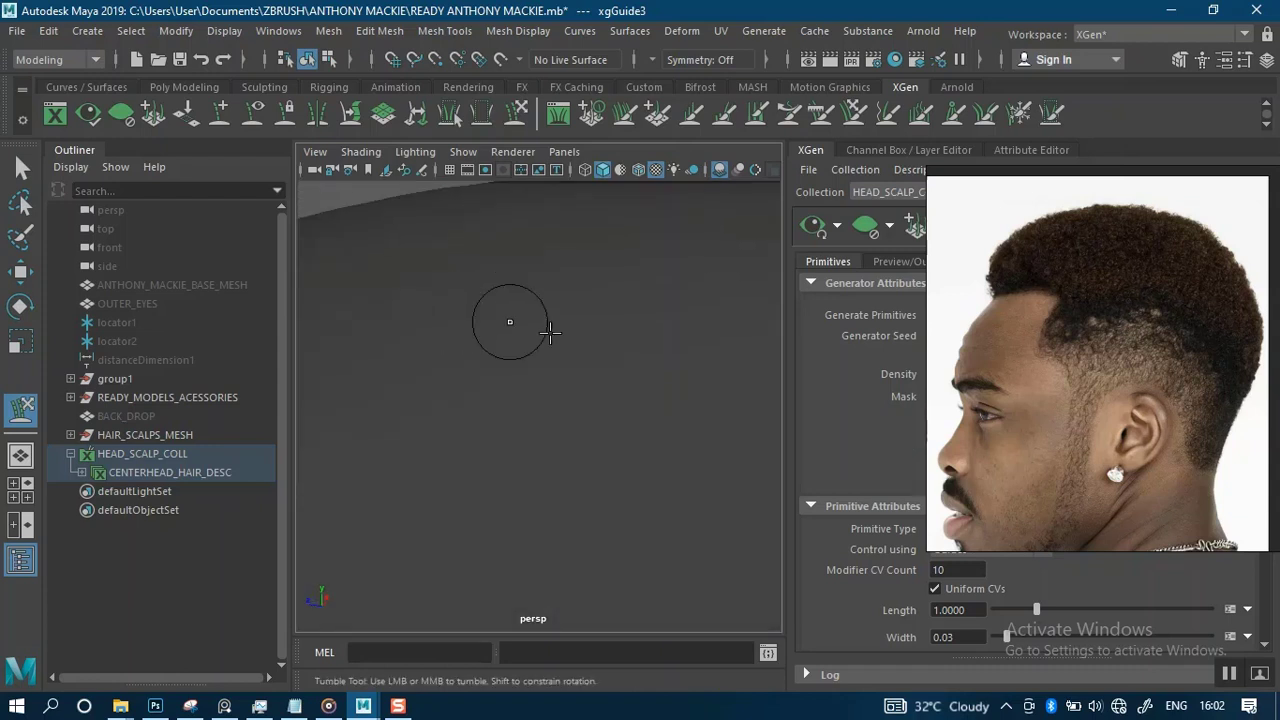
pyautogui.keyDown('alt'); pyautogui.moveTo(543, 329); pyautogui.dragTo(476, 247, button='middle'); pyautogui.keyUp('alt')
pyautogui.keyDown('alt'); pyautogui.moveTo(476, 247); pyautogui.dragTo(607, 367); pyautogui.keyUp('alt')
pyautogui.keyDown('alt'); pyautogui.moveTo(578, 340); pyautogui.dragTo(586, 386, button='middle'); pyautogui.keyUp('alt')
pyautogui.keyDown('alt'); pyautogui.moveTo(539, 383); pyautogui.dragTo(586, 357); pyautogui.keyUp('alt')
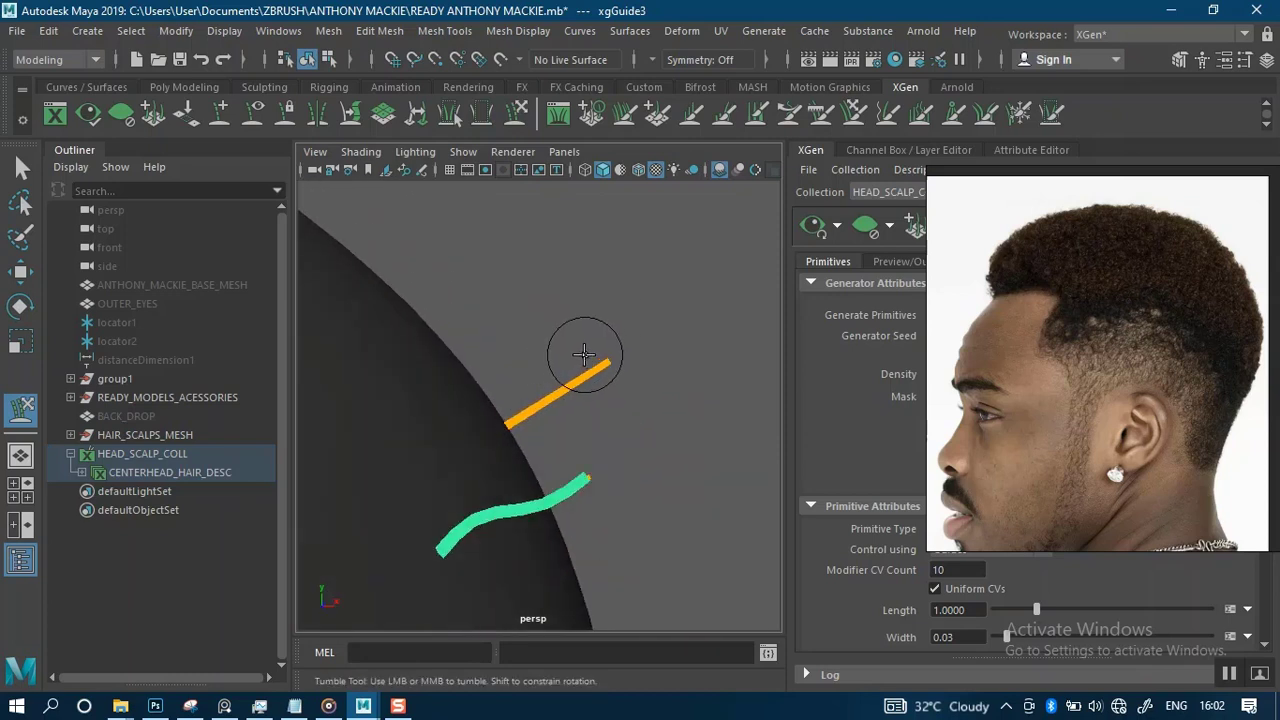
# - Select the neighbouring side guide, xgGuide4, and sculpt it into a soft curve from two viewing directions
pyautogui.press('q')
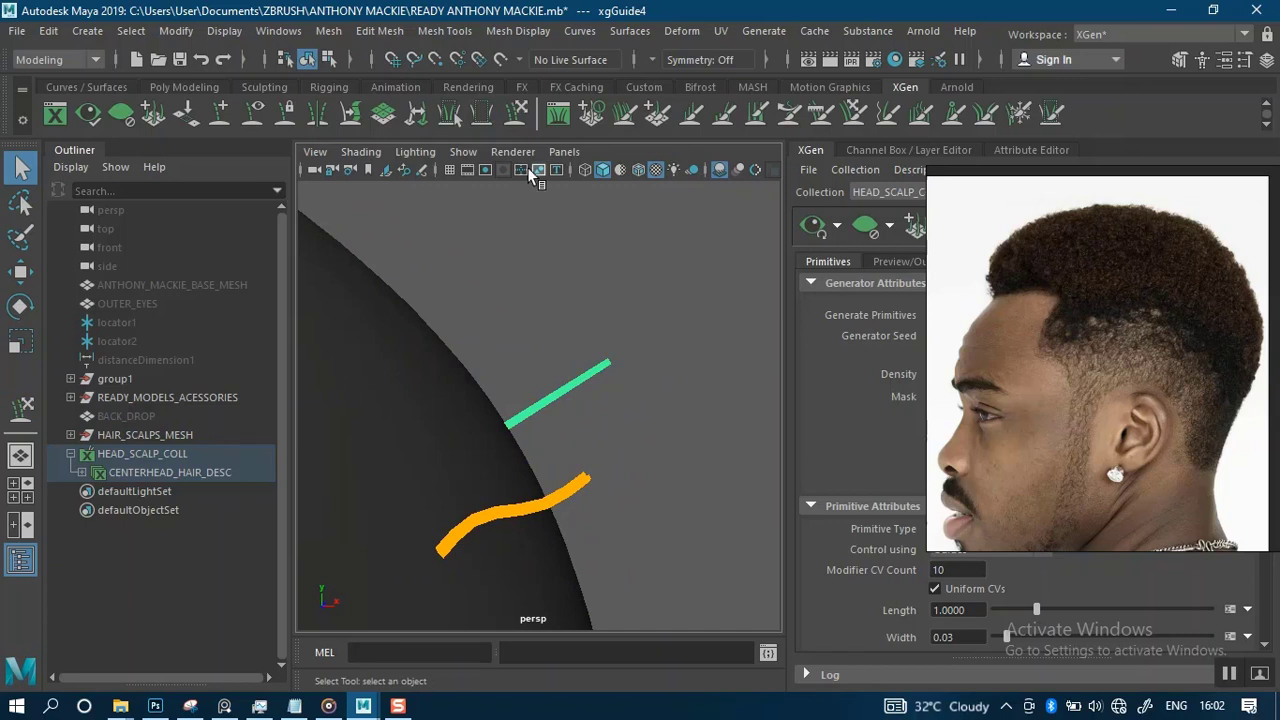
pyautogui.click(516, 111)
pyautogui.moveTo(586, 343)
pyautogui.keyDown('alt'); pyautogui.mouseDown()
pyautogui.moveTo(629, 409)
pyautogui.moveTo(571, 381)
pyautogui.moveTo(525, 449)
pyautogui.mouseUp(); pyautogui.keyUp('alt')
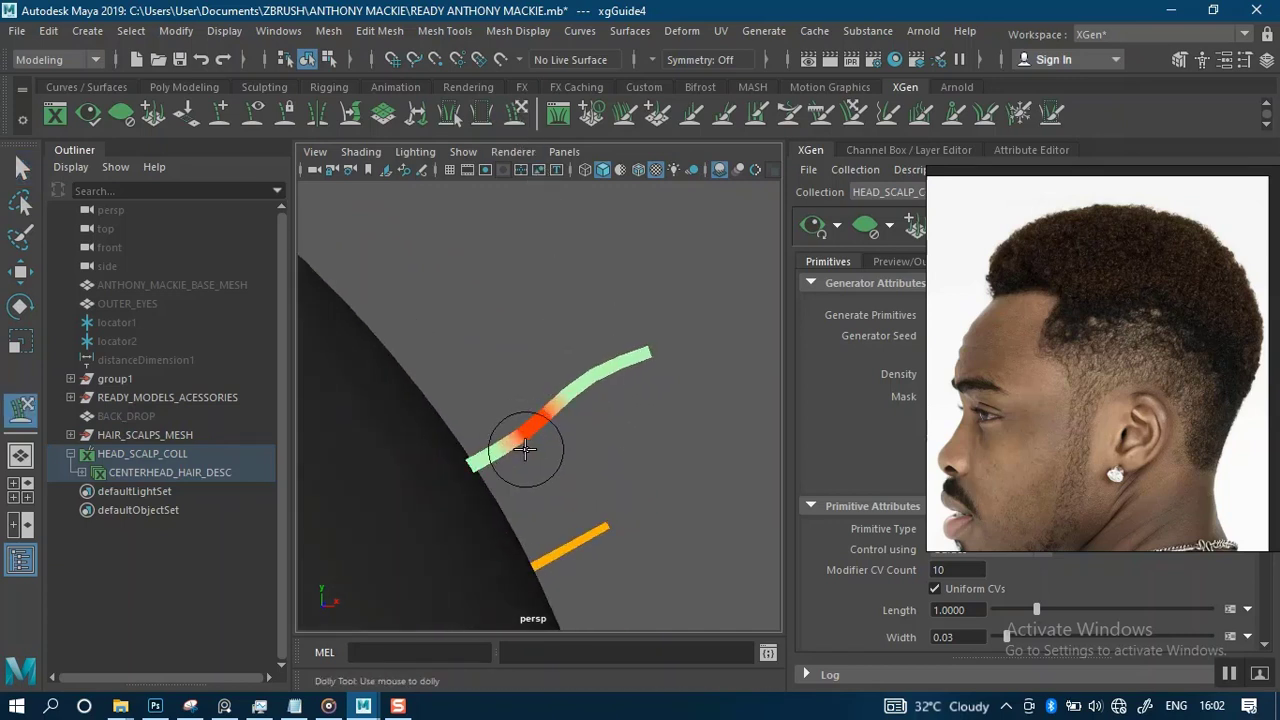
pyautogui.keyDown('alt'); pyautogui.moveTo(672, 388); pyautogui.dragTo(480, 394); pyautogui.keyUp('alt')
pyautogui.keyDown('alt'); pyautogui.moveTo(480, 394); pyautogui.dragTo(498, 402, button='middle'); pyautogui.keyUp('alt')
pyautogui.keyDown('alt'); pyautogui.moveTo(498, 402); pyautogui.dragTo(474, 294); pyautogui.keyUp('alt')
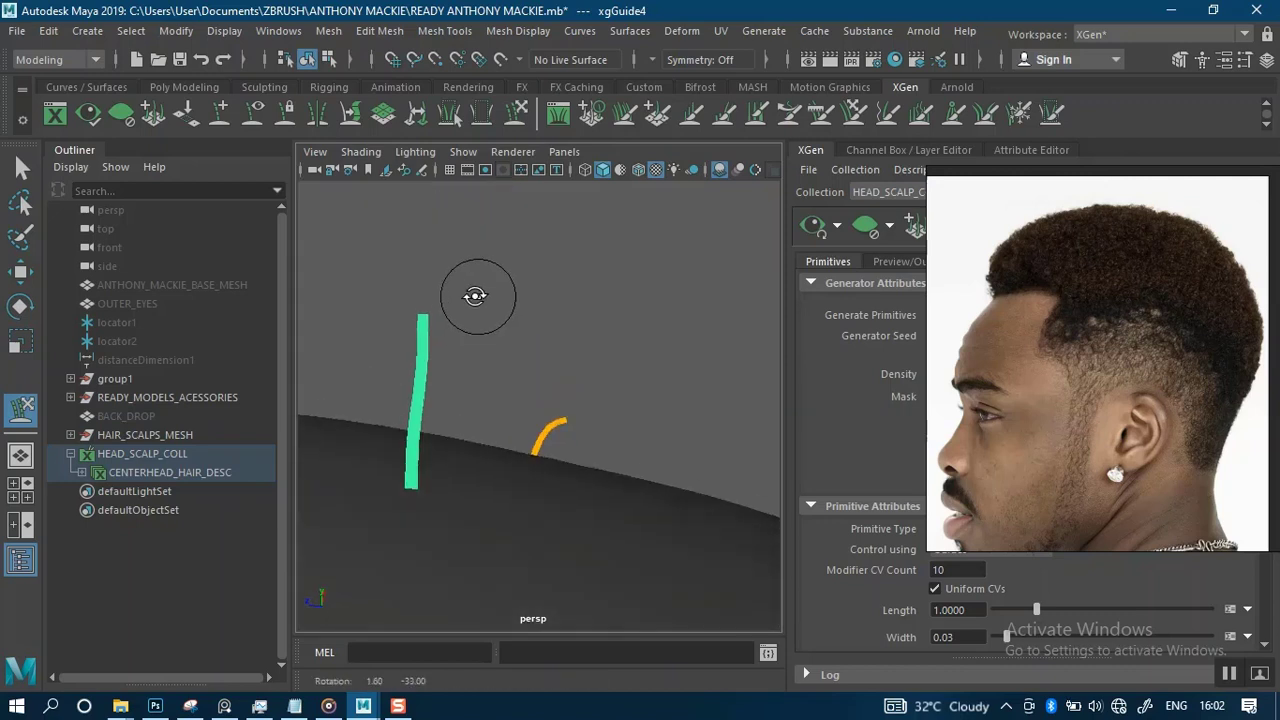
pyautogui.keyDown('alt'); pyautogui.moveTo(476, 296); pyautogui.dragTo(488, 352, button='middle'); pyautogui.keyUp('alt')
pyautogui.moveTo(435, 333); pyautogui.dragTo(474, 340)
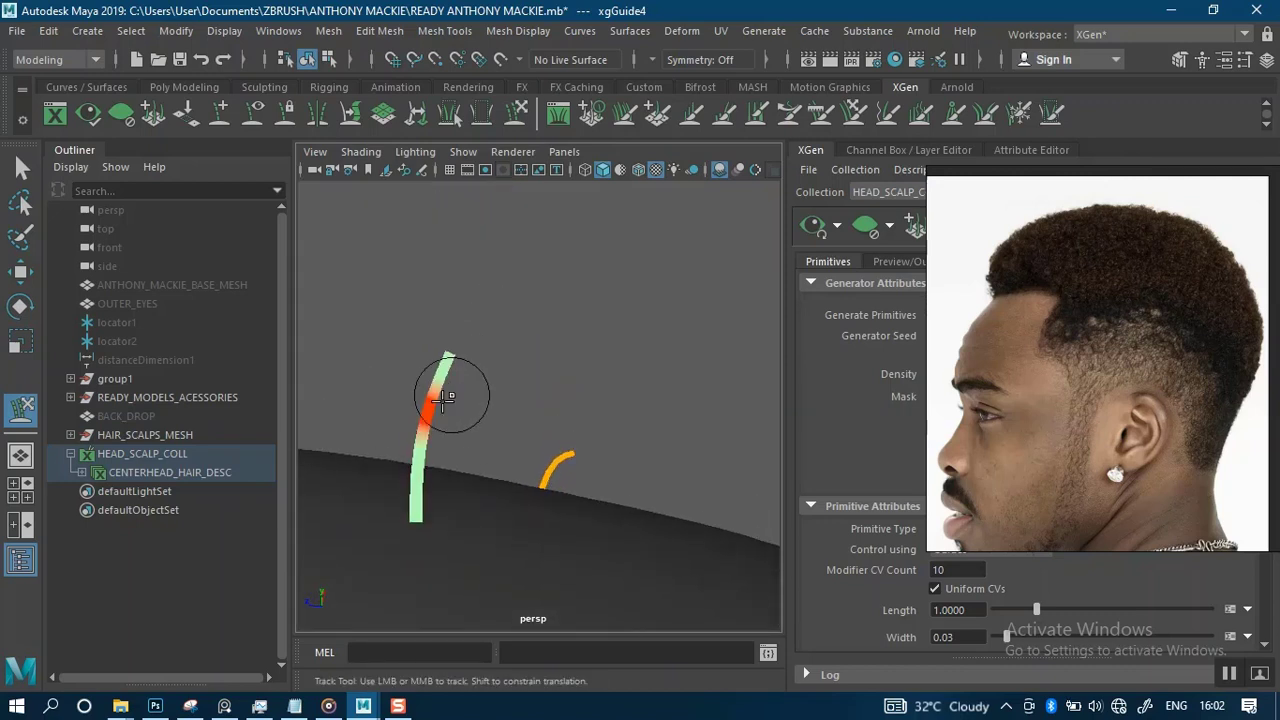
pyautogui.keyDown('alt'); pyautogui.moveTo(468, 405); pyautogui.dragTo(651, 358); pyautogui.keyUp('alt')
pyautogui.keyDown('alt'); pyautogui.moveTo(651, 358); pyautogui.dragTo(538, 322, button='middle'); pyautogui.keyUp('alt')
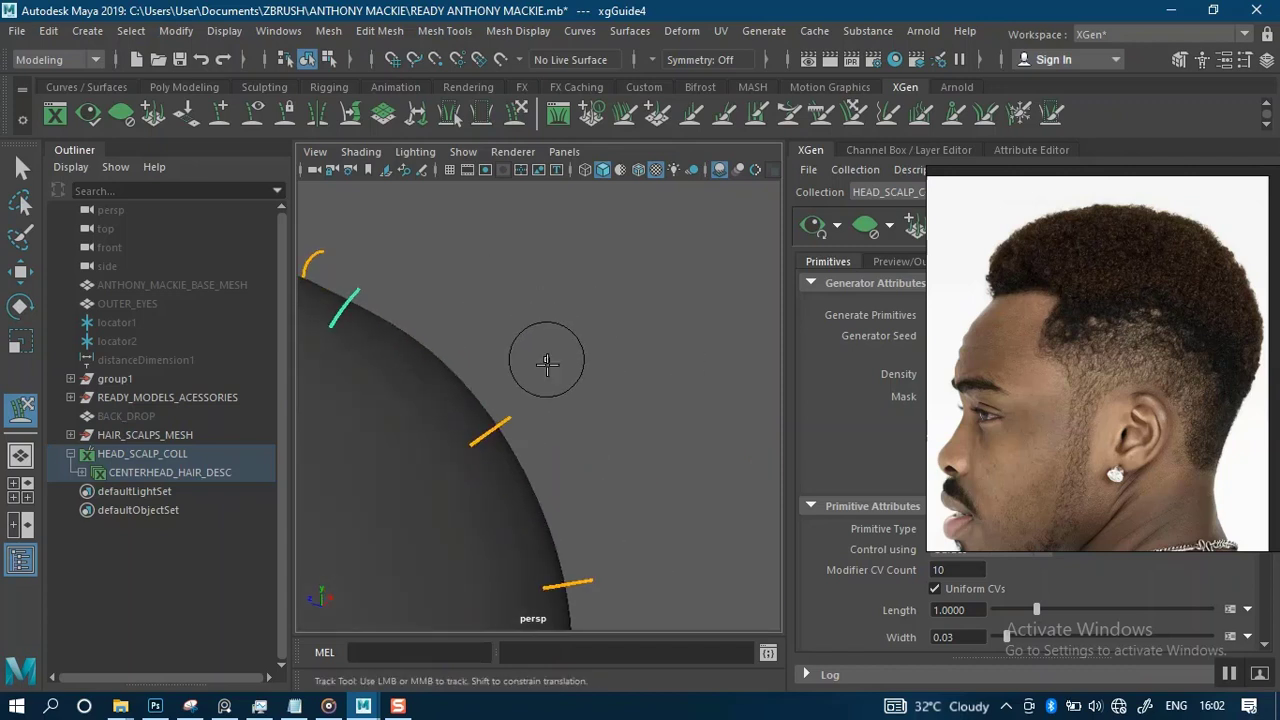
# - Select side guide xgGuide5 and sculpt its middle and tip into a curved shape matching the previous guides
pyautogui.keyDown('alt'); pyautogui.moveTo(533, 410); pyautogui.dragTo(595, 362, button='right'); pyautogui.keyUp('alt')
pyautogui.keyDown('alt'); pyautogui.moveTo(595, 362); pyautogui.dragTo(603, 368); pyautogui.keyUp('alt')
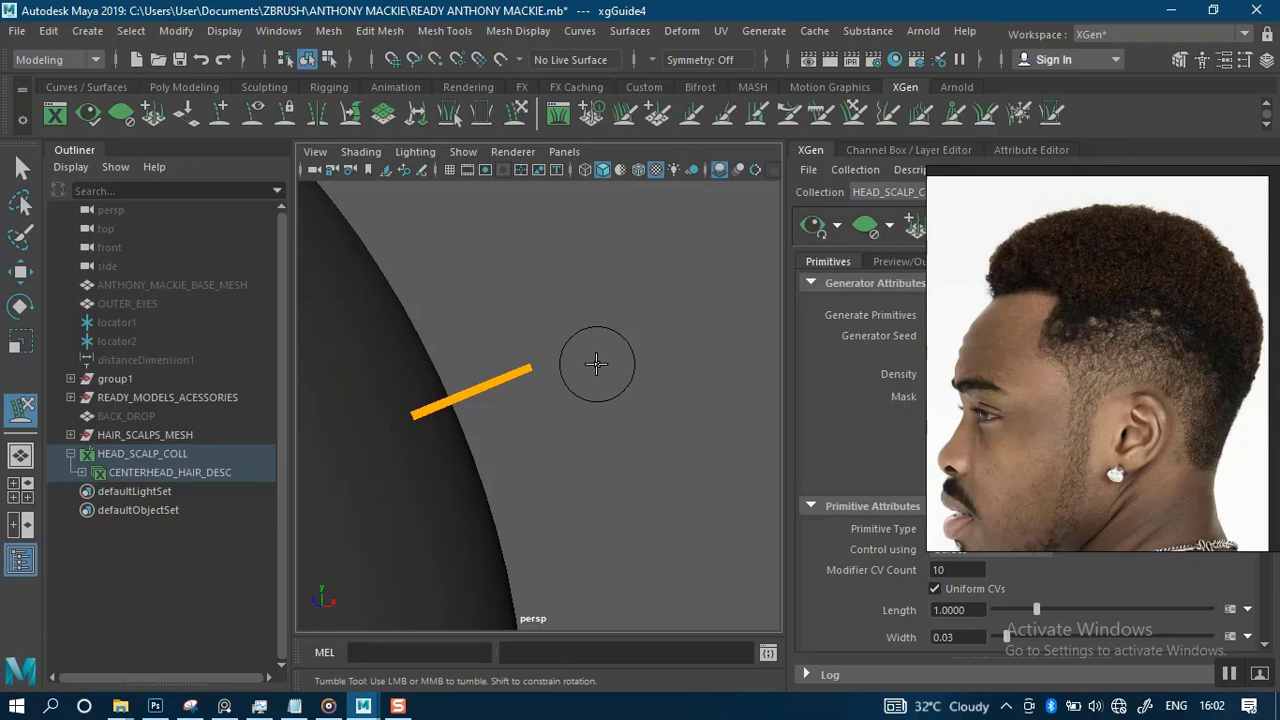
pyautogui.keyDown('alt'); pyautogui.moveTo(546, 414); pyautogui.dragTo(574, 399, button='middle'); pyautogui.keyUp('alt')
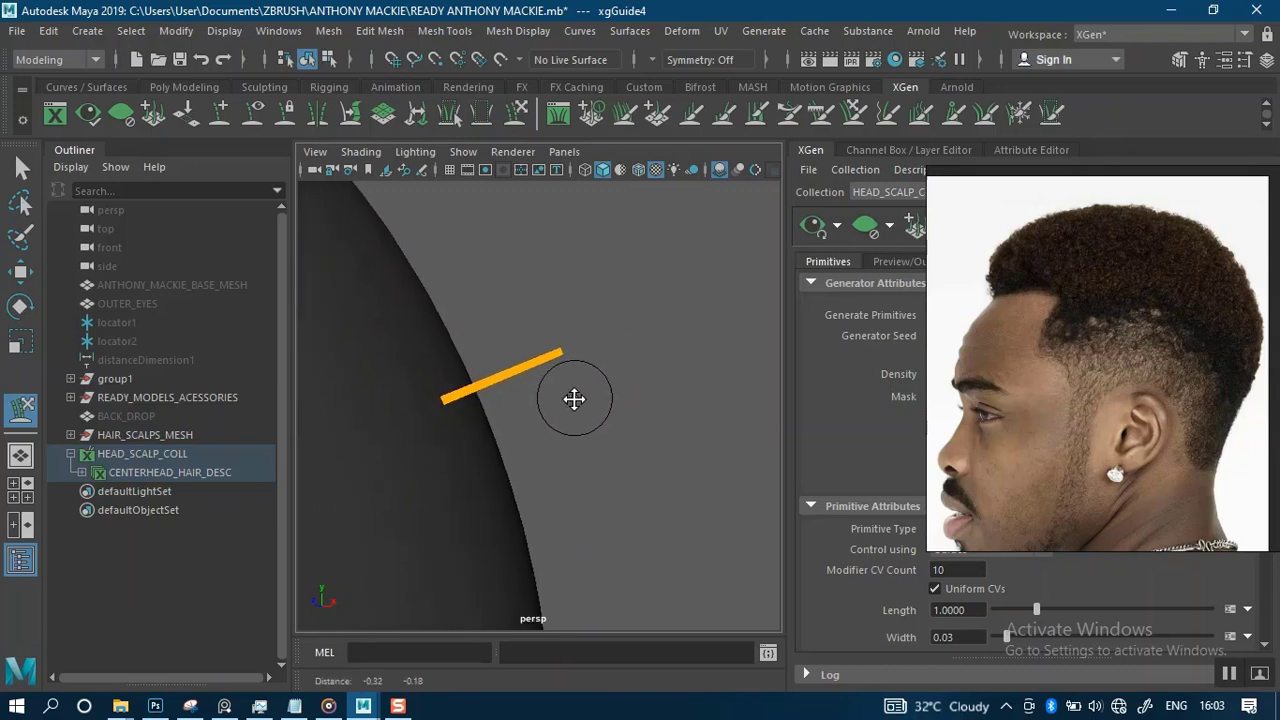
pyautogui.press('q')
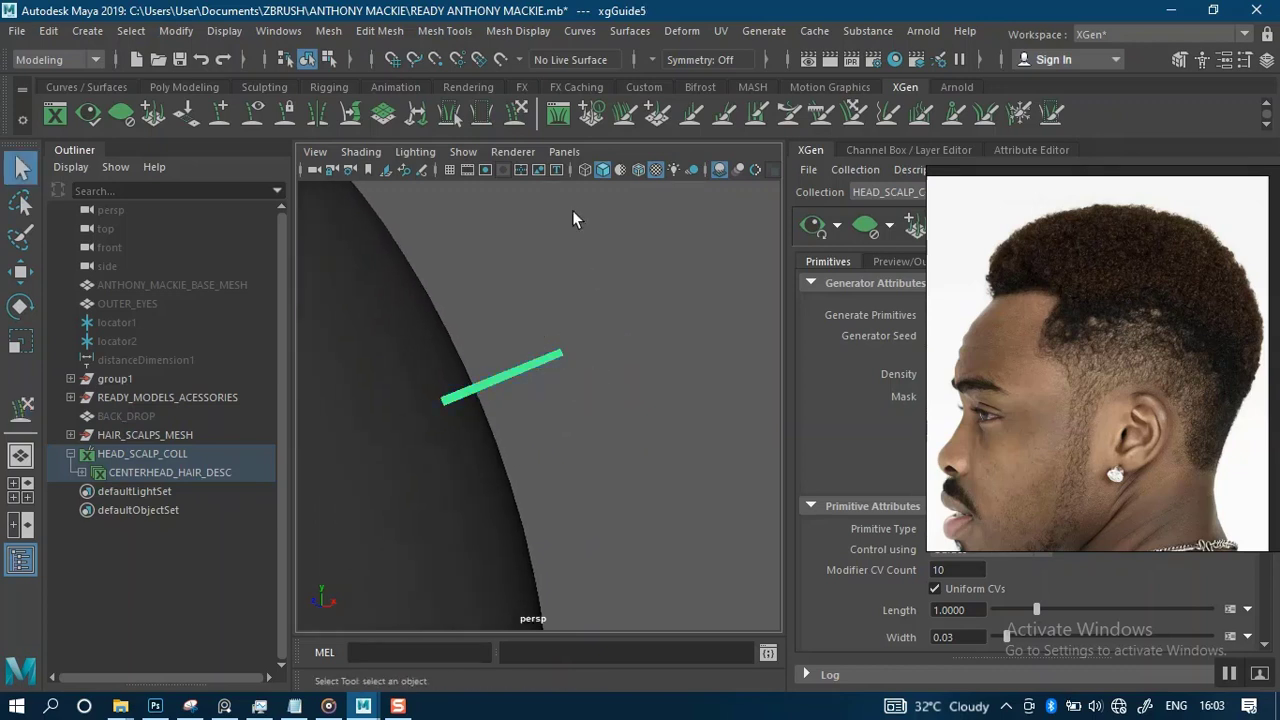
pyautogui.click(519, 116)
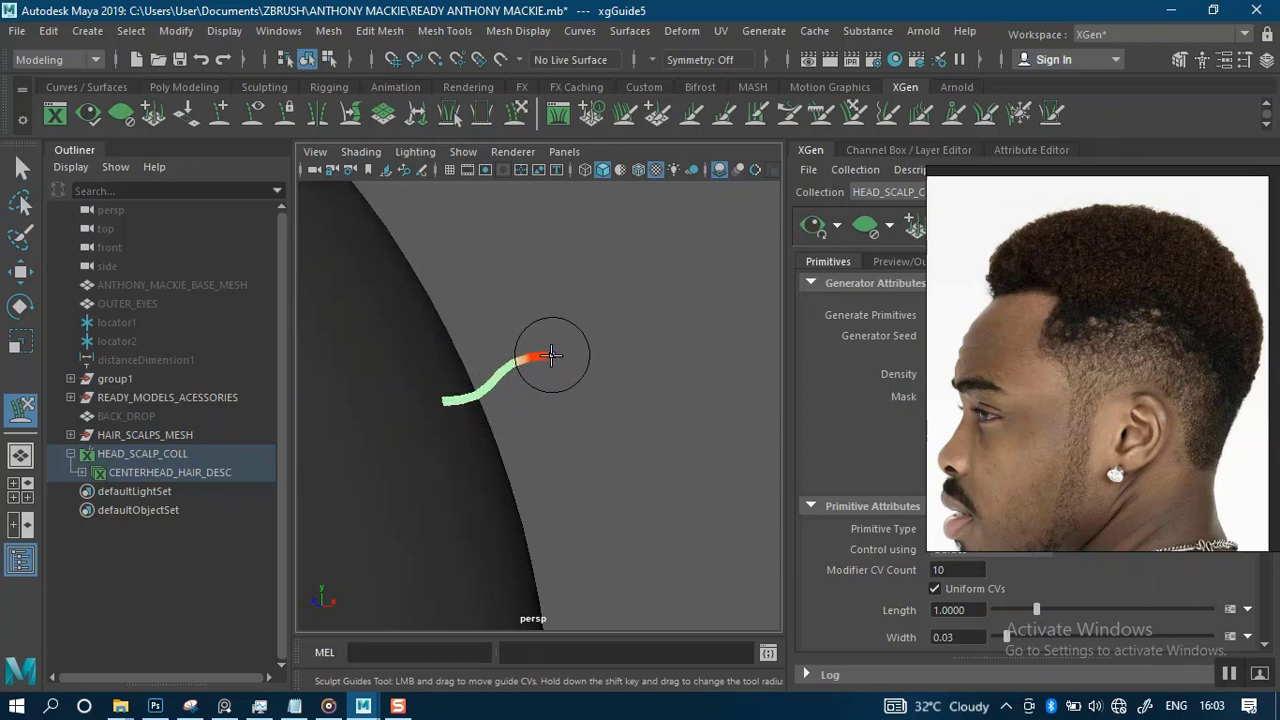
pyautogui.keyDown('alt'); pyautogui.moveTo(603, 346); pyautogui.dragTo(569, 181, button='right'); pyautogui.keyUp('alt')
pyautogui.keyDown('alt'); pyautogui.moveTo(593, 320); pyautogui.dragTo(483, 347); pyautogui.keyUp('alt')
pyautogui.keyDown('alt'); pyautogui.moveTo(632, 405); pyautogui.dragTo(543, 313, button='middle'); pyautogui.keyUp('alt')
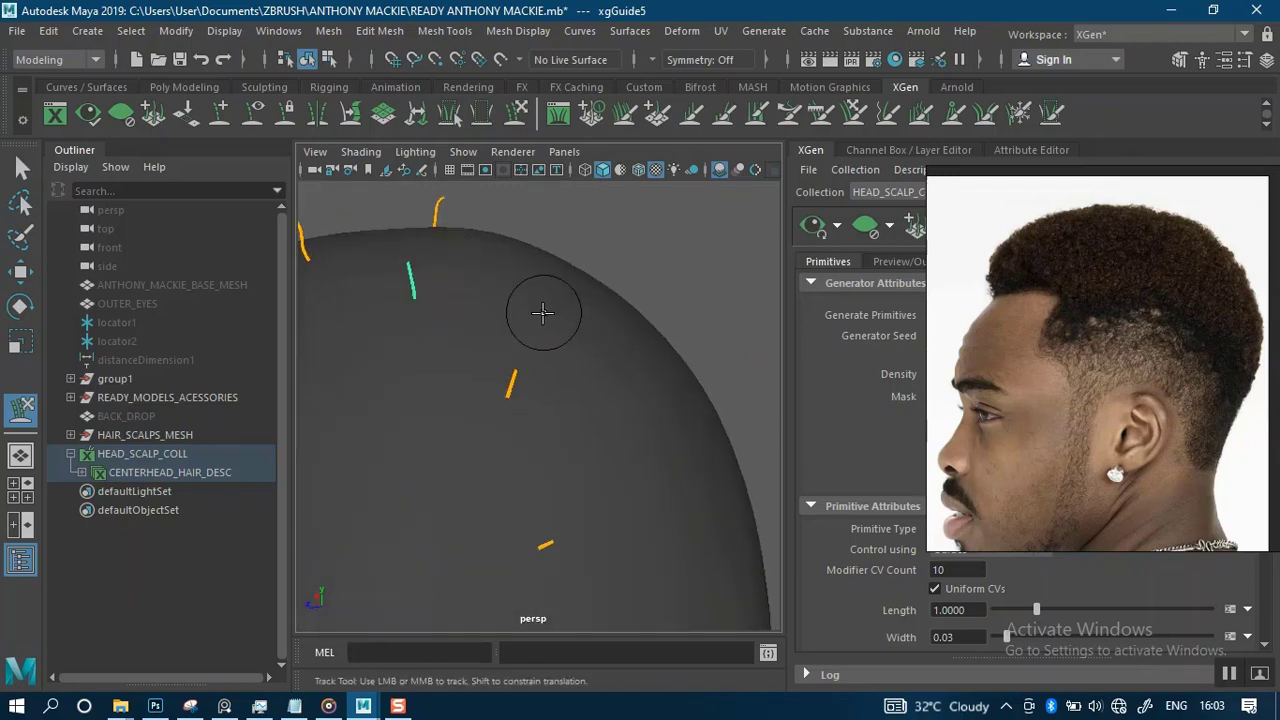
pyautogui.keyDown('alt'); pyautogui.moveTo(542, 313); pyautogui.dragTo(438, 305); pyautogui.keyUp('alt')
pyautogui.keyDown('alt'); pyautogui.moveTo(567, 347); pyautogui.dragTo(604, 398, button='middle'); pyautogui.keyUp('alt')
pyautogui.scroll(3, 551, 282)
# - Select side guide xgGuide6 above and behind the ear and sculpt it into an S-curve with an upturned tip
pyautogui.press('q')
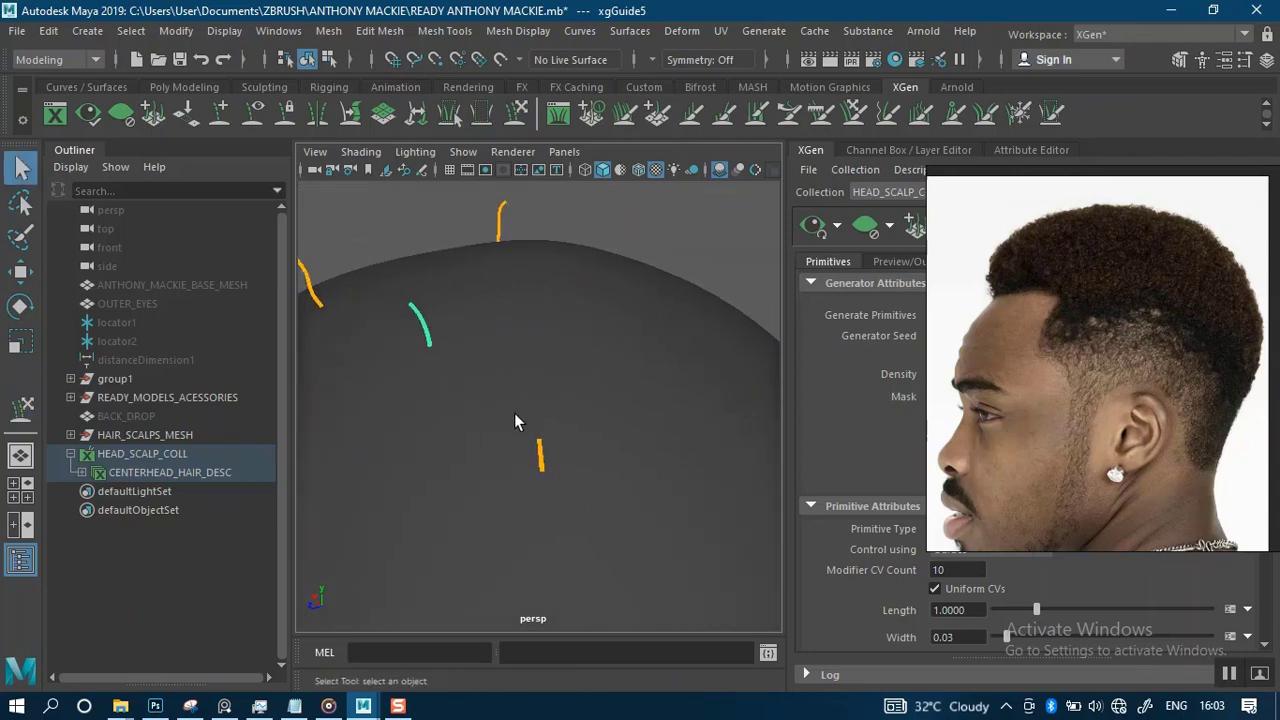
pyautogui.keyDown('alt'); pyautogui.moveTo(574, 398); pyautogui.dragTo(620, 331); pyautogui.keyUp('alt')
pyautogui.keyDown('alt'); pyautogui.moveTo(620, 331); pyautogui.dragTo(543, 221, button='middle'); pyautogui.keyUp('alt')
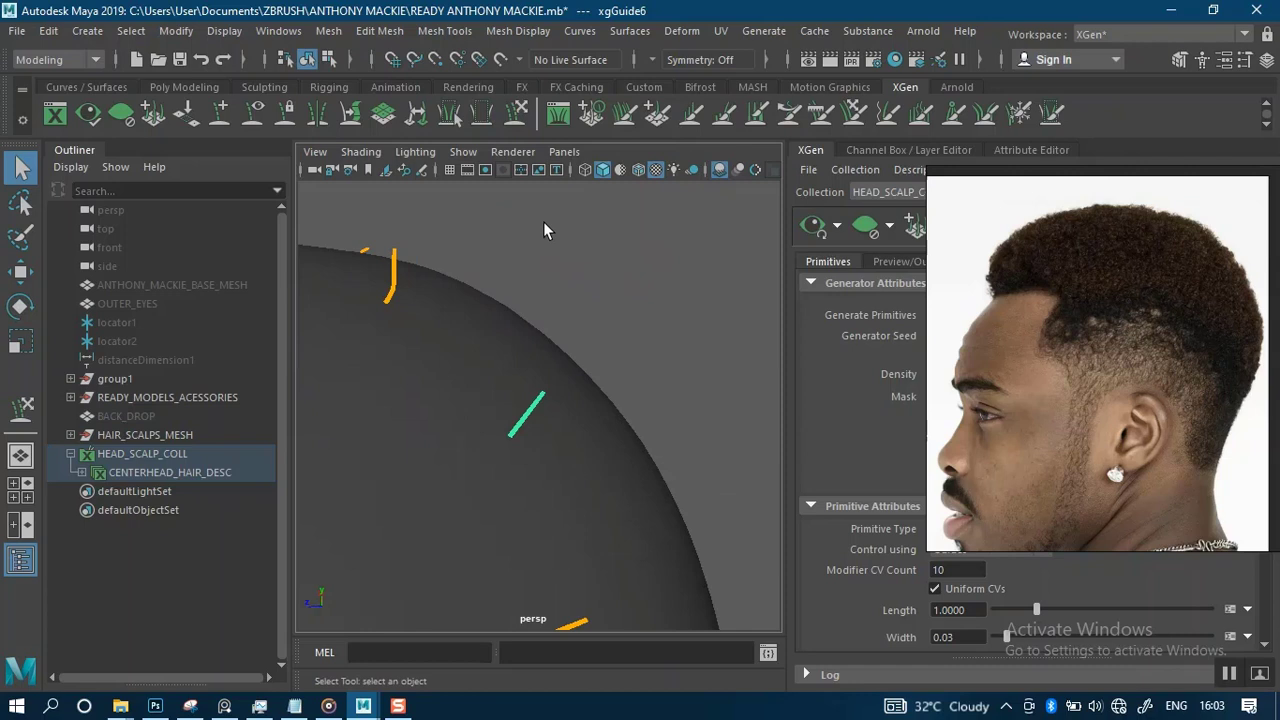
pyautogui.click(517, 118)
pyautogui.keyDown('alt'); pyautogui.moveTo(644, 296); pyautogui.dragTo(577, 262, button='middle'); pyautogui.keyUp('alt')
pyautogui.keyDown('alt'); pyautogui.moveTo(581, 284); pyautogui.dragTo(600, 405); pyautogui.keyUp('alt')
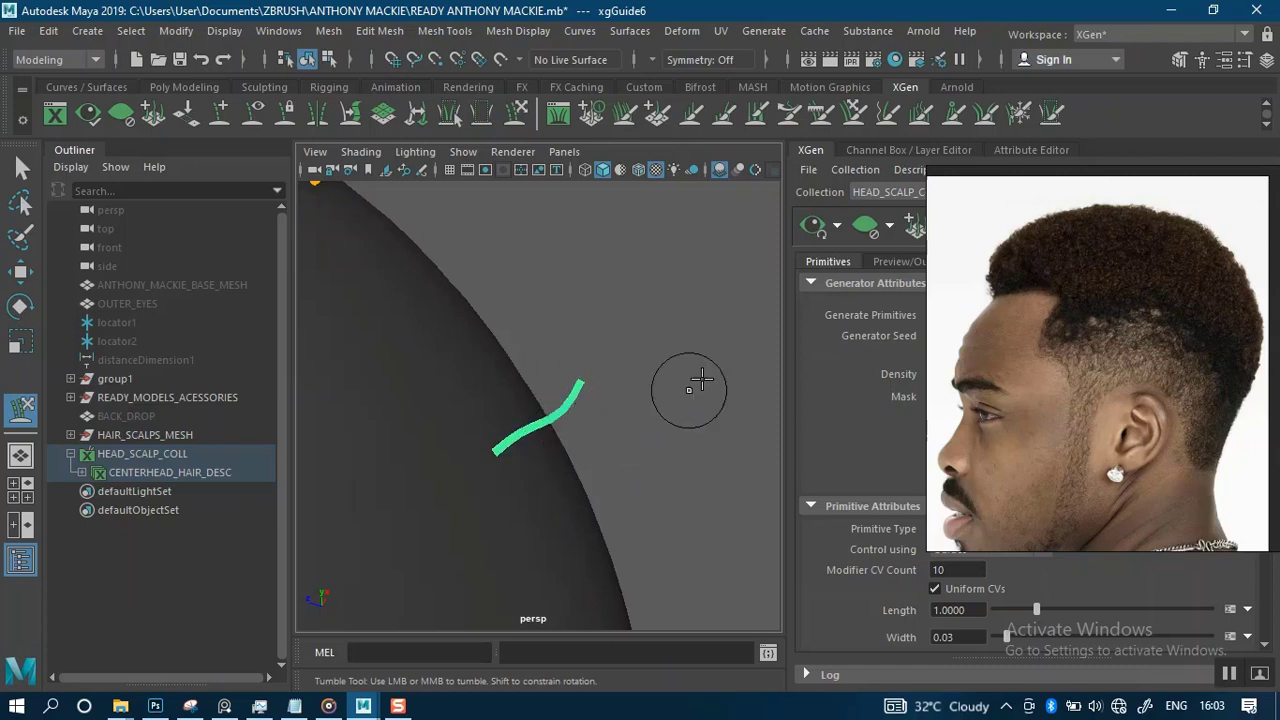
pyautogui.keyDown('alt'); pyautogui.moveTo(701, 378); pyautogui.dragTo(473, 485); pyautogui.keyUp('alt')
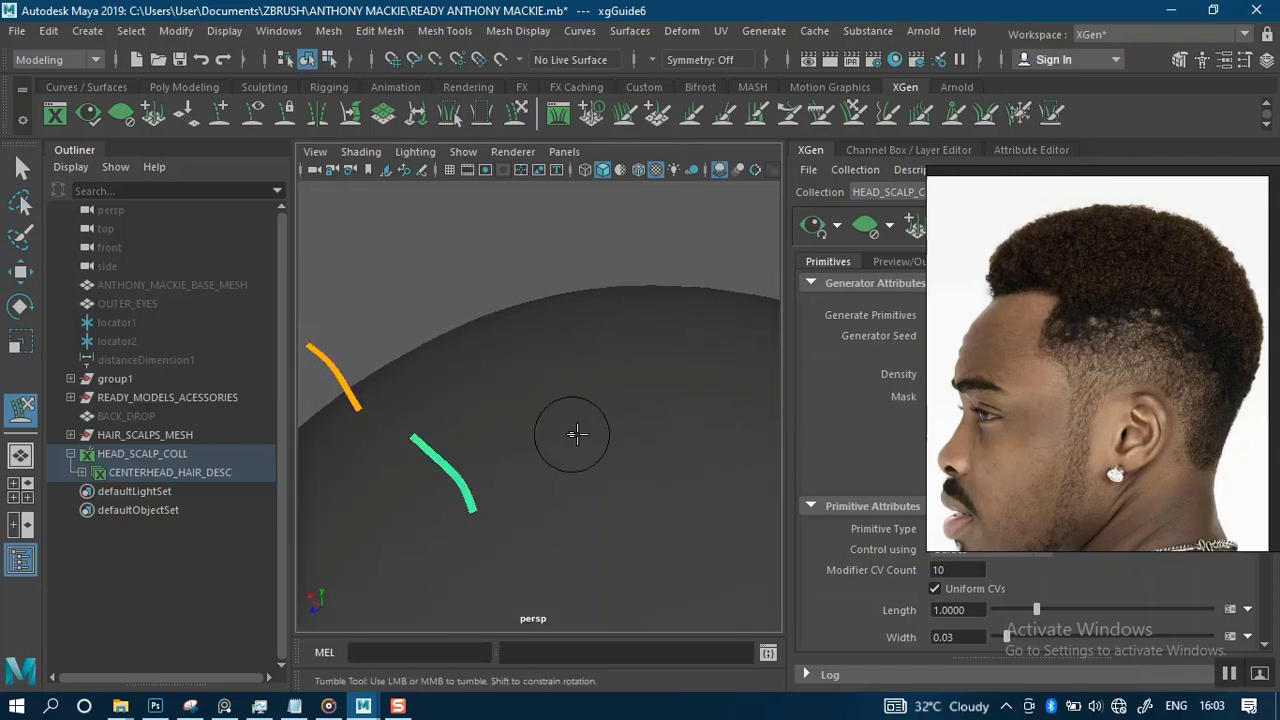
pyautogui.keyDown('alt'); pyautogui.moveTo(577, 434); pyautogui.dragTo(530, 300, button='right'); pyautogui.keyUp('alt')
pyautogui.keyDown('alt'); pyautogui.moveTo(578, 418); pyautogui.dragTo(554, 354, button='middle'); pyautogui.keyUp('alt')
pyautogui.keyDown('alt'); pyautogui.moveTo(554, 354); pyautogui.dragTo(611, 377); pyautogui.keyUp('alt')
pyautogui.keyDown('alt'); pyautogui.moveTo(611, 377); pyautogui.dragTo(583, 343, button='middle'); pyautogui.keyUp('alt')
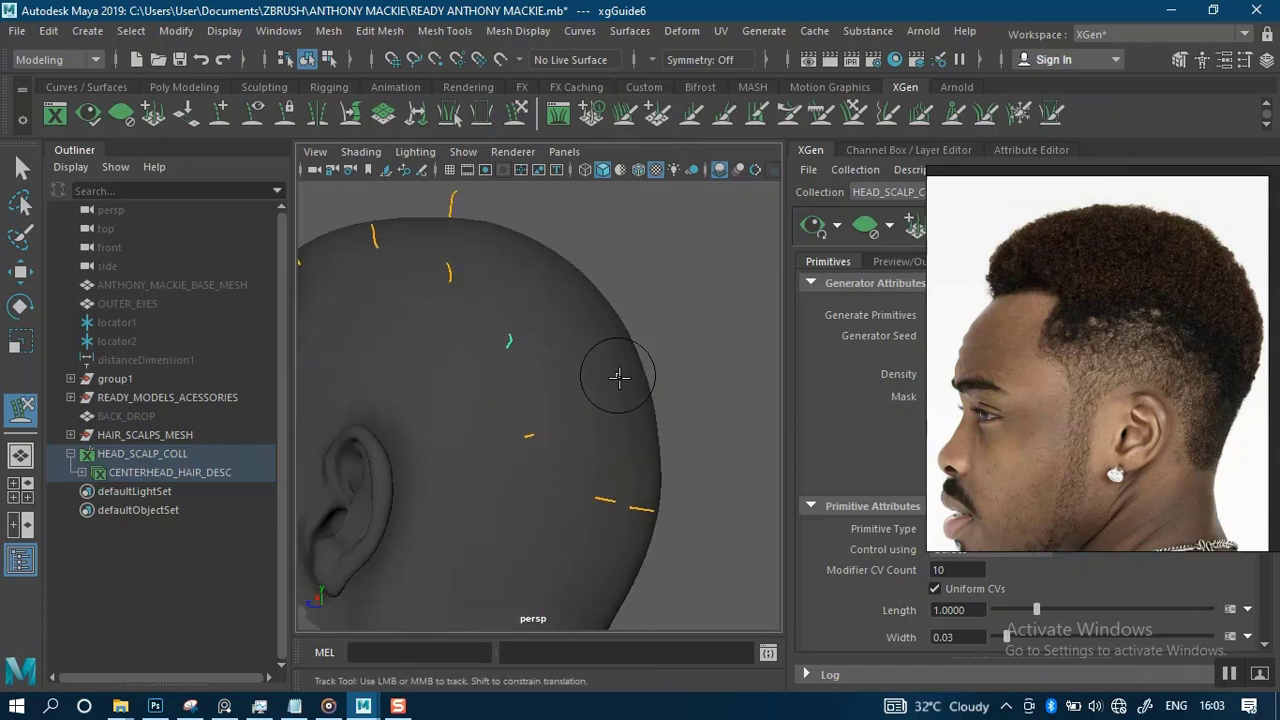
# - Select side guide xgGuide7 behind the ear and sculpt it into a wavy S-curve from two viewing directions
pyautogui.press('q')
pyautogui.keyDown('alt'); pyautogui.moveTo(643, 394); pyautogui.dragTo(673, 430); pyautogui.keyUp('alt')
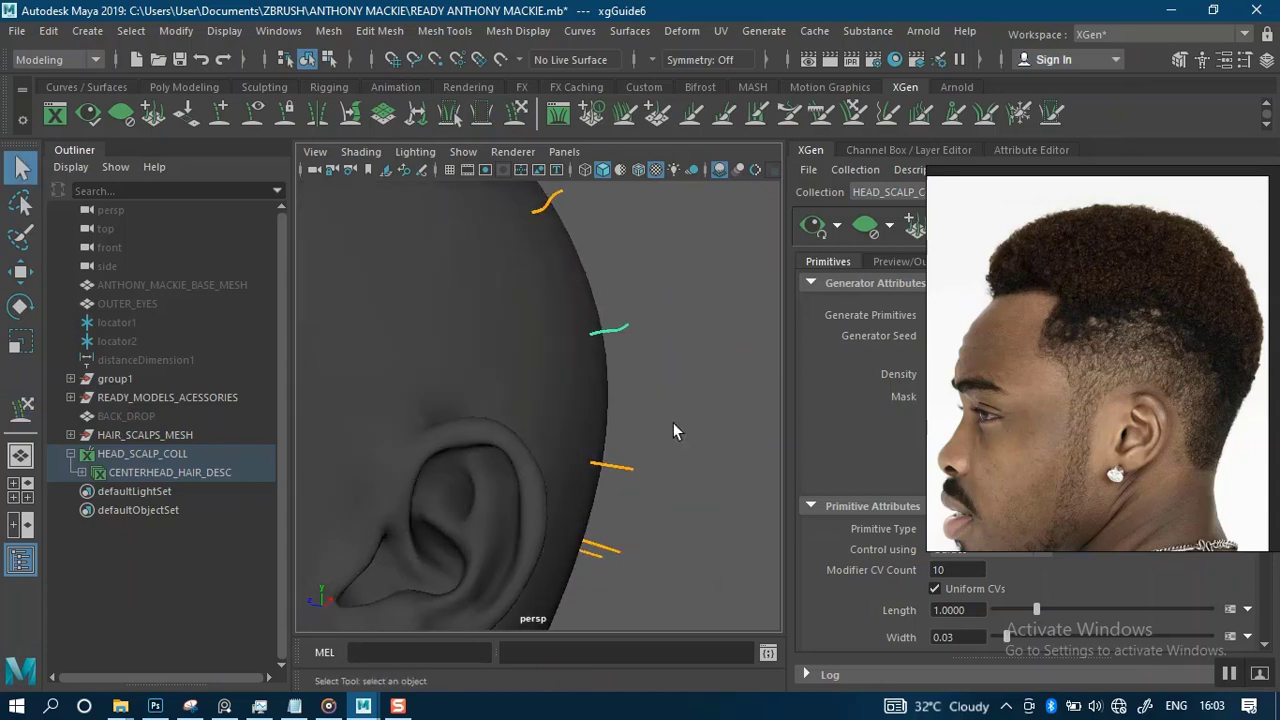
pyautogui.keyDown('alt'); pyautogui.moveTo(635, 466); pyautogui.dragTo(560, 398, button='middle'); pyautogui.keyUp('alt')
pyautogui.keyDown('alt'); pyautogui.moveTo(560, 398); pyautogui.dragTo(617, 510, button='right'); pyautogui.keyUp('alt')
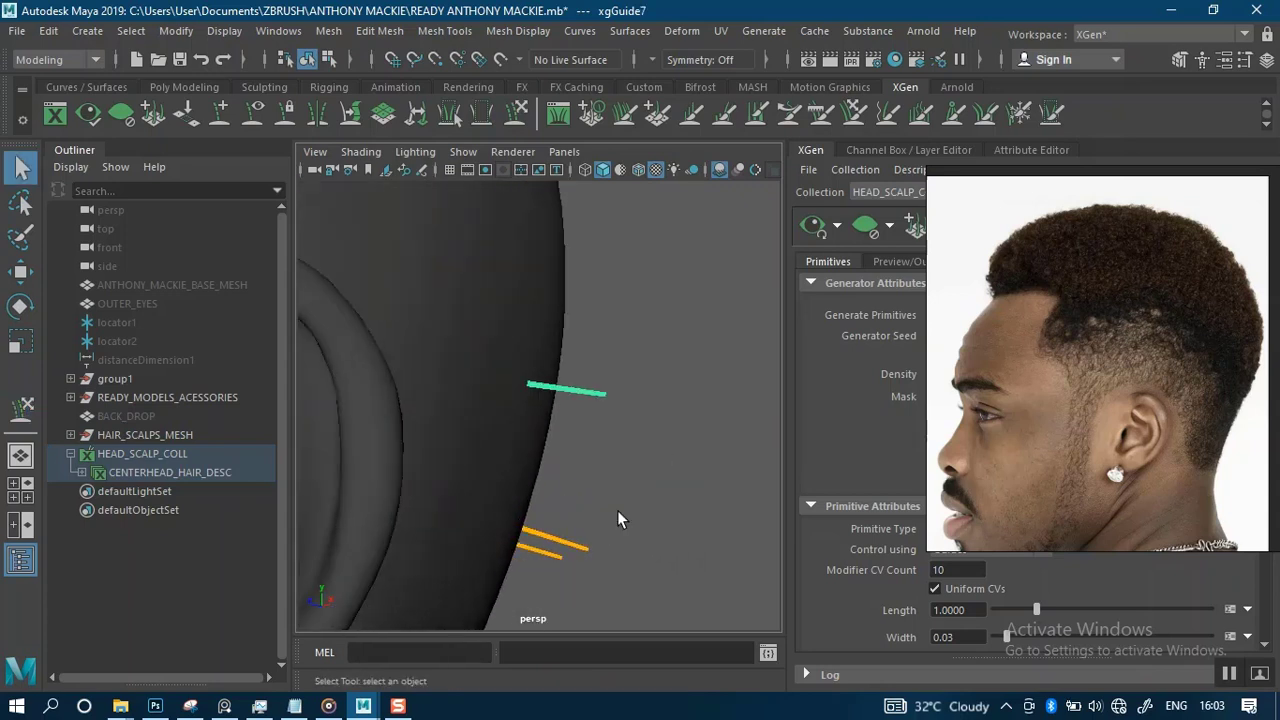
pyautogui.keyDown('alt'); pyautogui.moveTo(617, 510); pyautogui.dragTo(541, 190); pyautogui.keyUp('alt')
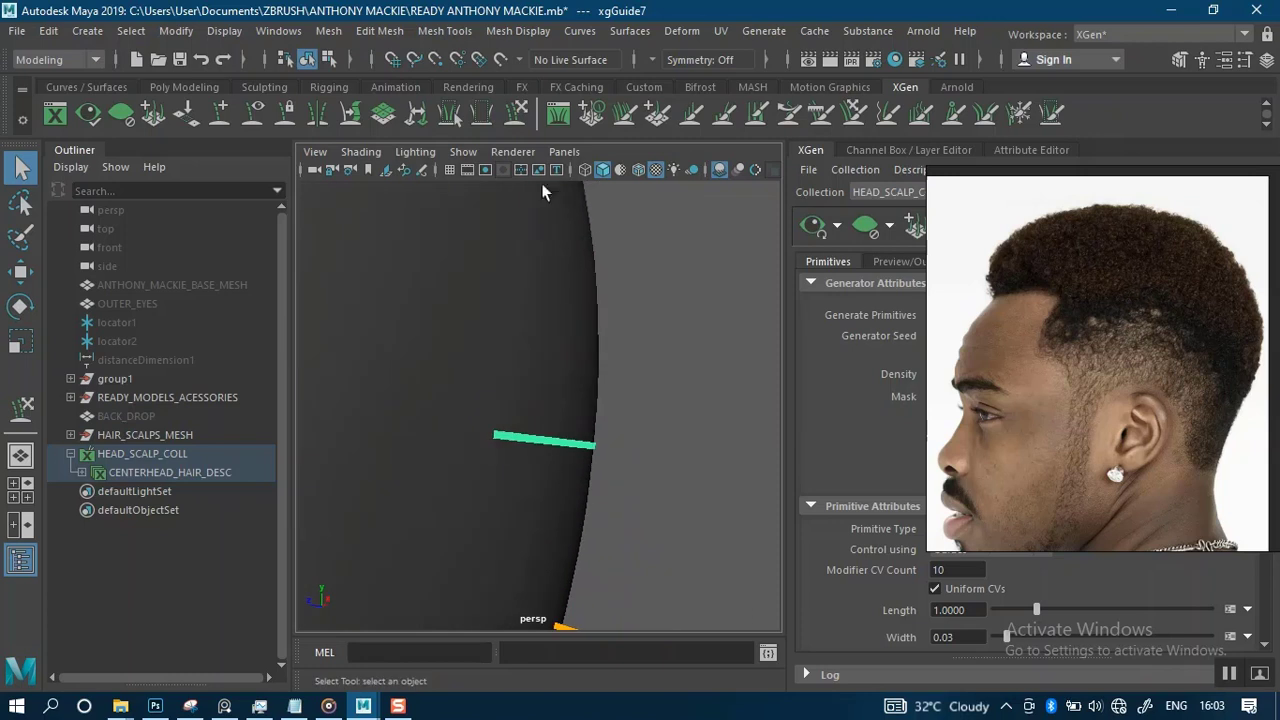
pyautogui.click(517, 119)
pyautogui.moveTo(571, 346)
pyautogui.keyDown('alt'); pyautogui.mouseDown()
pyautogui.moveTo(629, 337)
pyautogui.moveTo(667, 349)
pyautogui.mouseUp(); pyautogui.keyUp('alt')
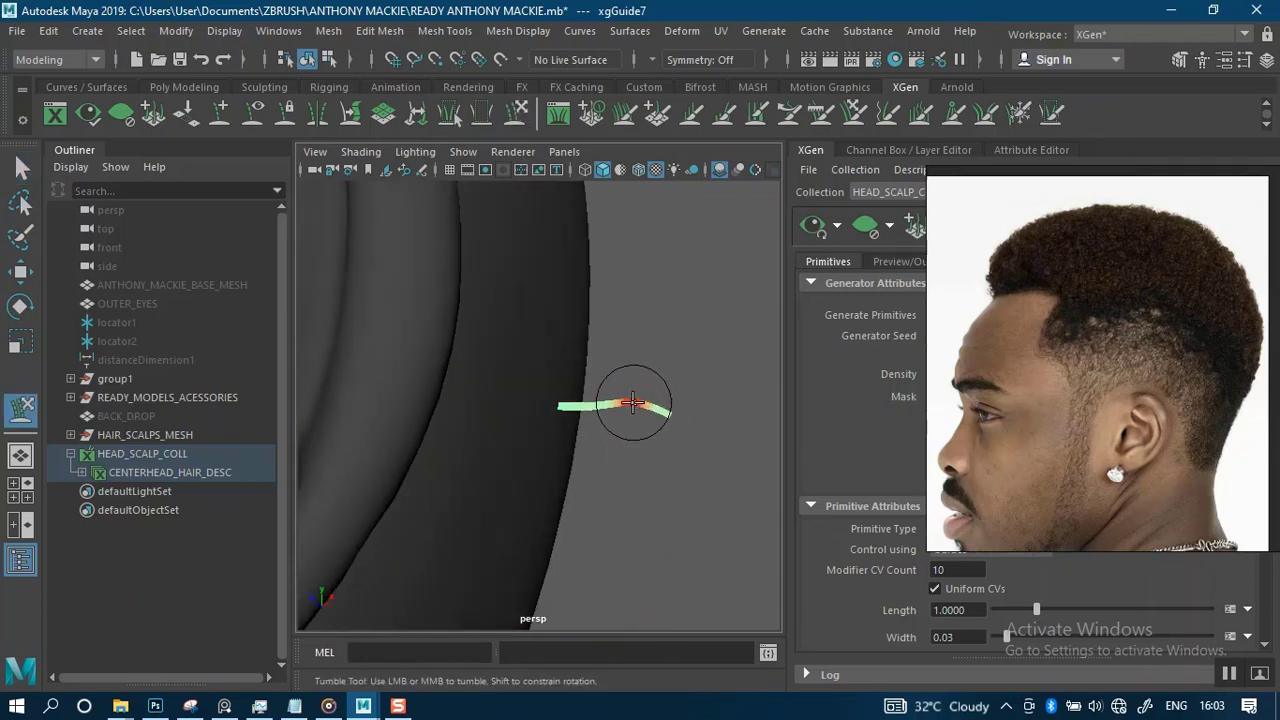
pyautogui.keyDown('alt'); pyautogui.moveTo(591, 437); pyautogui.dragTo(480, 349); pyautogui.keyUp('alt')
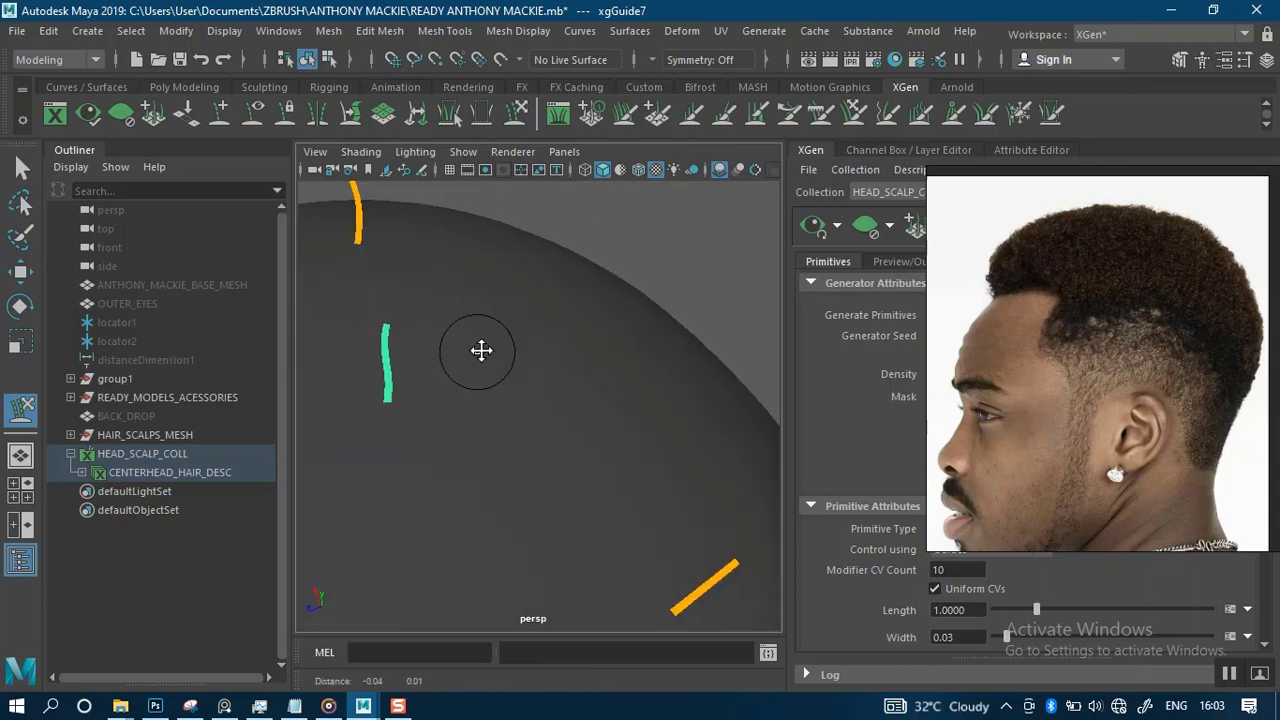
pyautogui.keyDown('alt'); pyautogui.moveTo(414, 294); pyautogui.dragTo(563, 376, button='right'); pyautogui.keyUp('alt')
pyautogui.keyDown('alt'); pyautogui.moveTo(563, 376); pyautogui.dragTo(526, 412); pyautogui.keyUp('alt')
pyautogui.keyDown('alt'); pyautogui.moveTo(565, 428); pyautogui.dragTo(541, 361, button='right'); pyautogui.keyUp('alt')
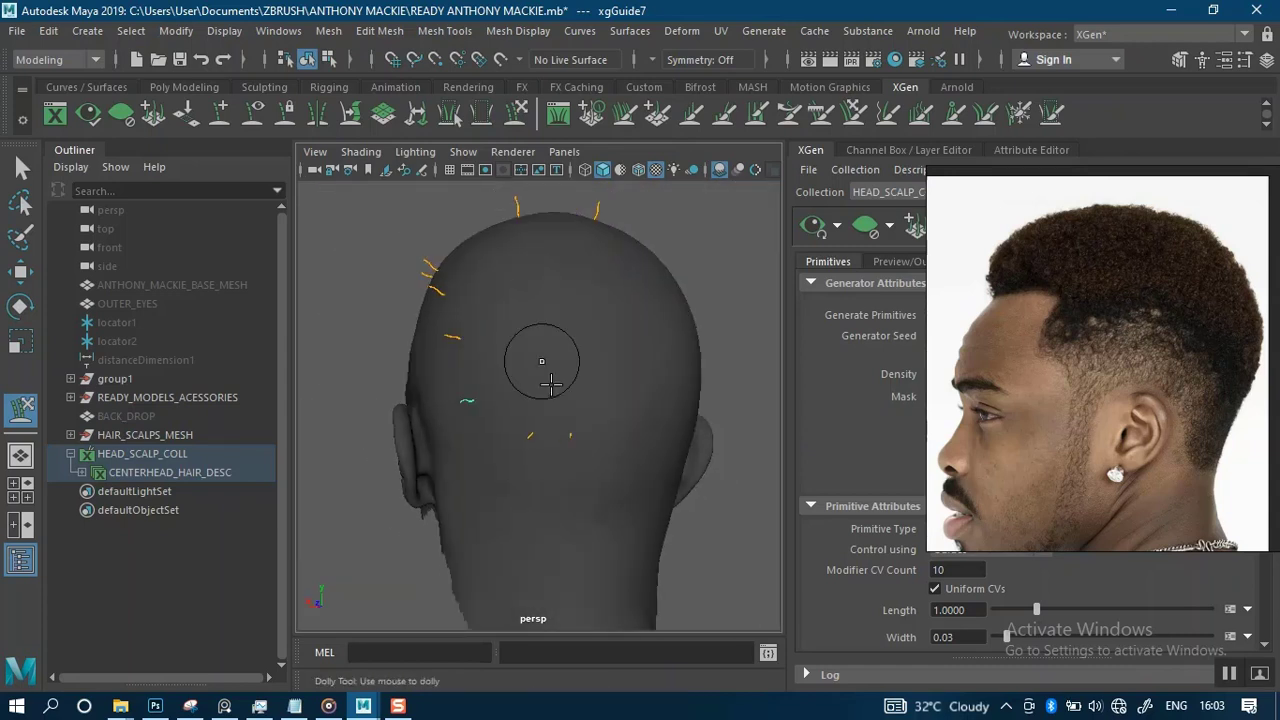
# - Select xgGuide8, the straight guide next to xgGuide7 low on the back of the head
pyautogui.keyDown('alt'); pyautogui.moveTo(568, 394); pyautogui.dragTo(543, 390); pyautogui.keyUp('alt')
pyautogui.keyDown('alt'); pyautogui.moveTo(562, 372); pyautogui.dragTo(585, 401, button='right'); pyautogui.keyUp('alt')
pyautogui.keyDown('alt'); pyautogui.moveTo(585, 401); pyautogui.dragTo(537, 428); pyautogui.keyUp('alt')
pyautogui.keyDown('alt'); pyautogui.moveTo(537, 428); pyautogui.dragTo(549, 392, button='middle'); pyautogui.keyUp('alt')
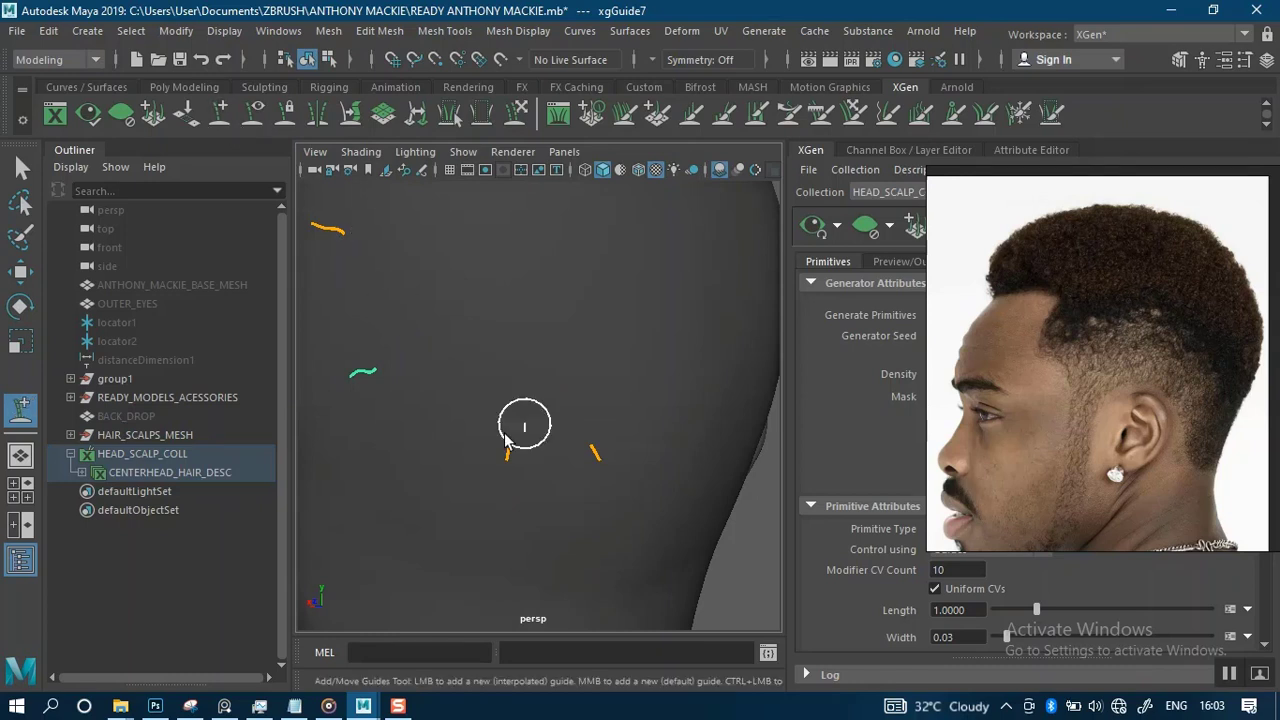
pyautogui.press('q')
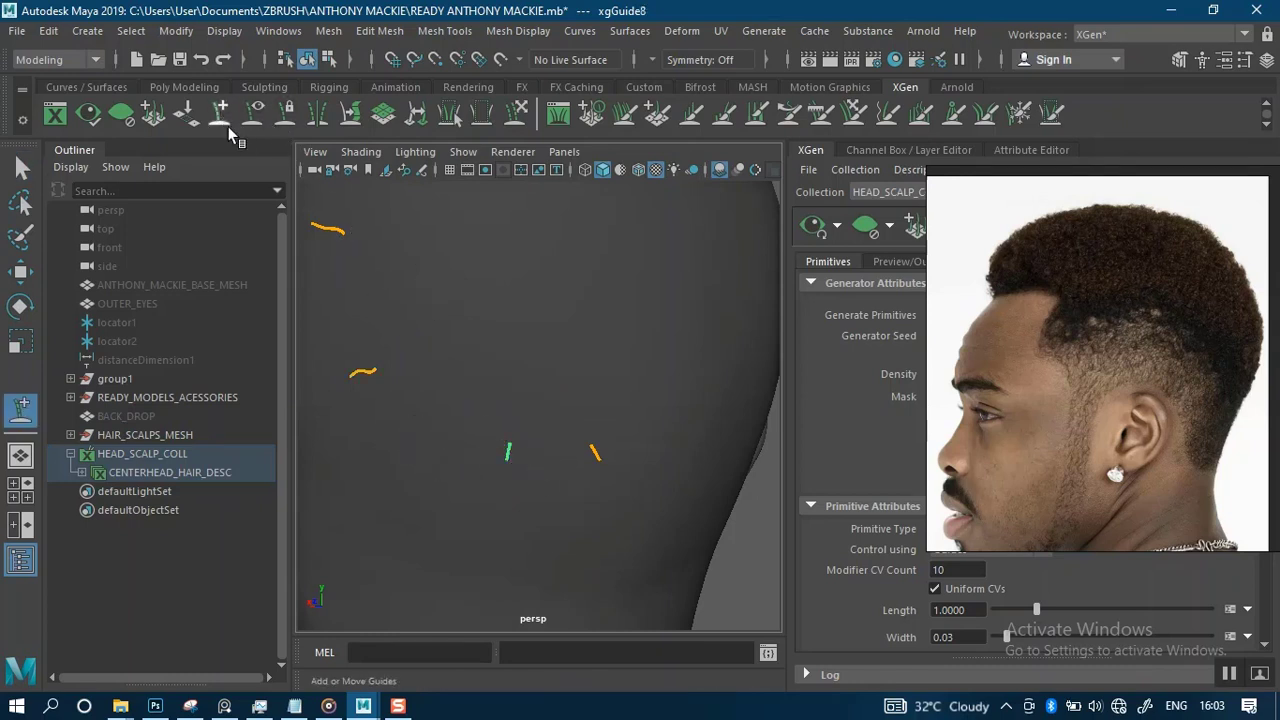
# - Try adding an extra guide beside xgGuide8 with the Add/Move Guides tool
pyautogui.scroll(5, 514, 371)
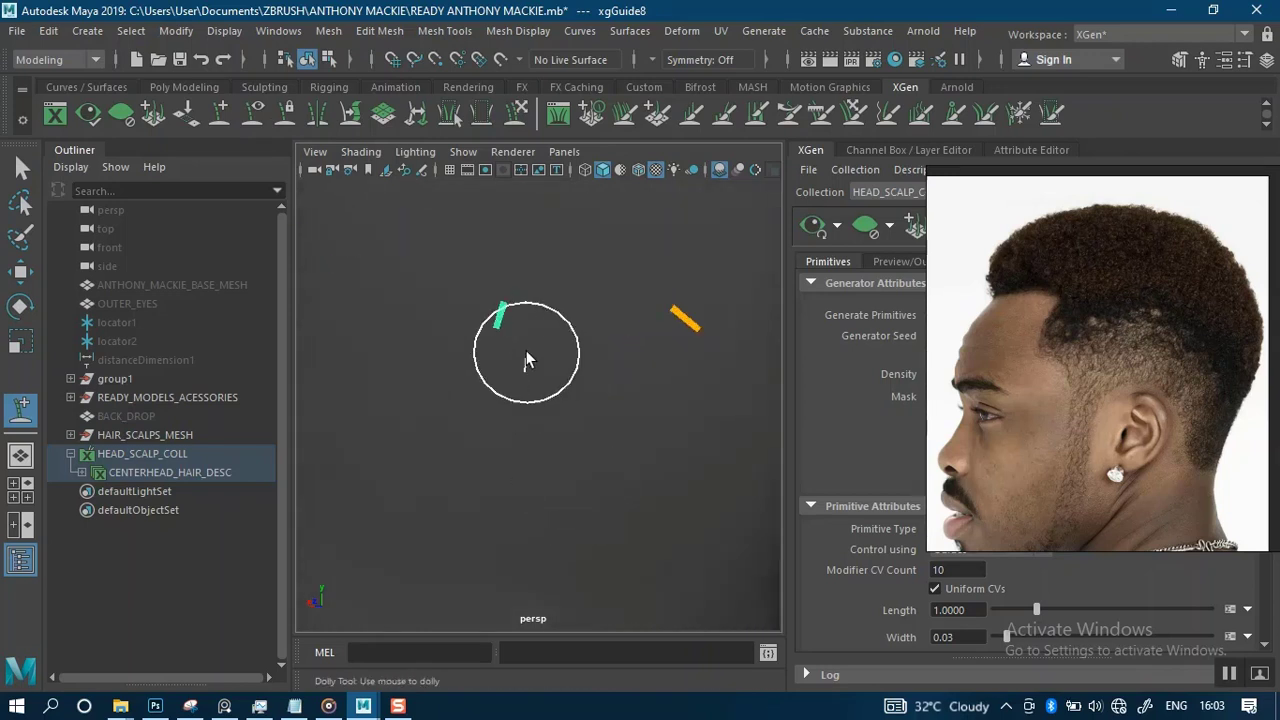
pyautogui.keyDown('alt'); pyautogui.moveTo(528, 360); pyautogui.dragTo(547, 456, button='middle'); pyautogui.keyUp('alt')
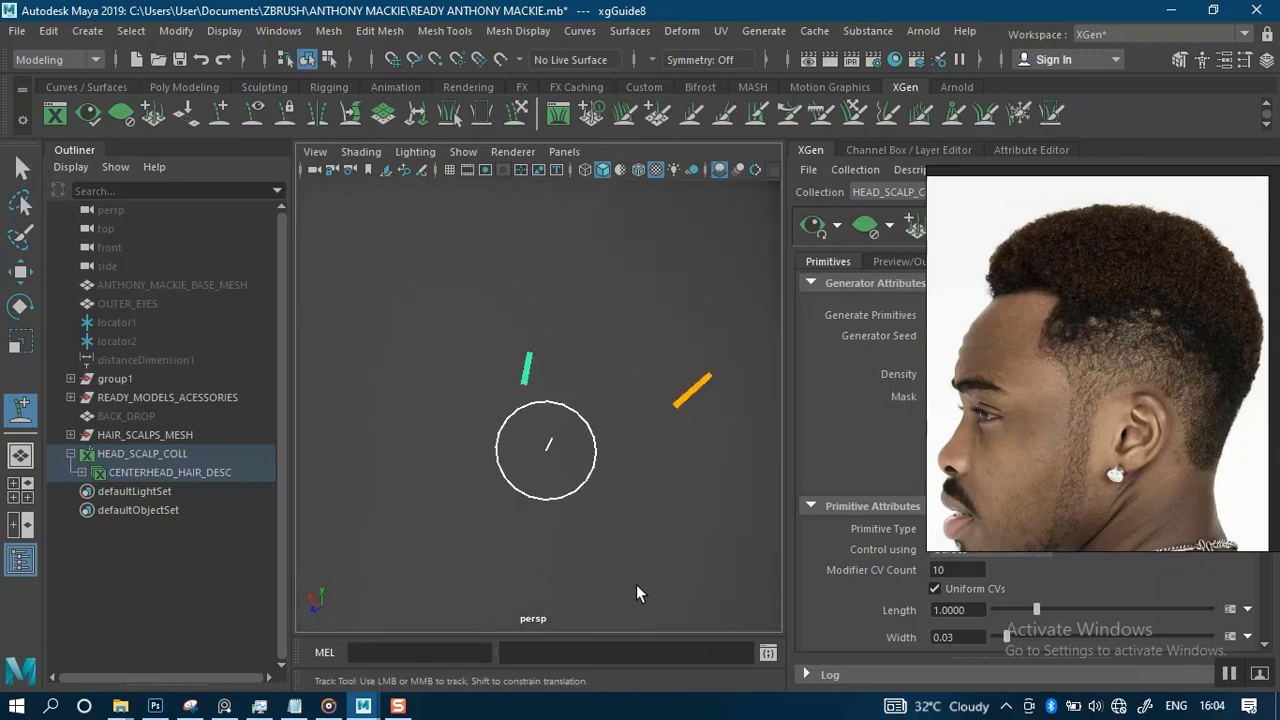
pyautogui.scroll(-5, 539, 503)
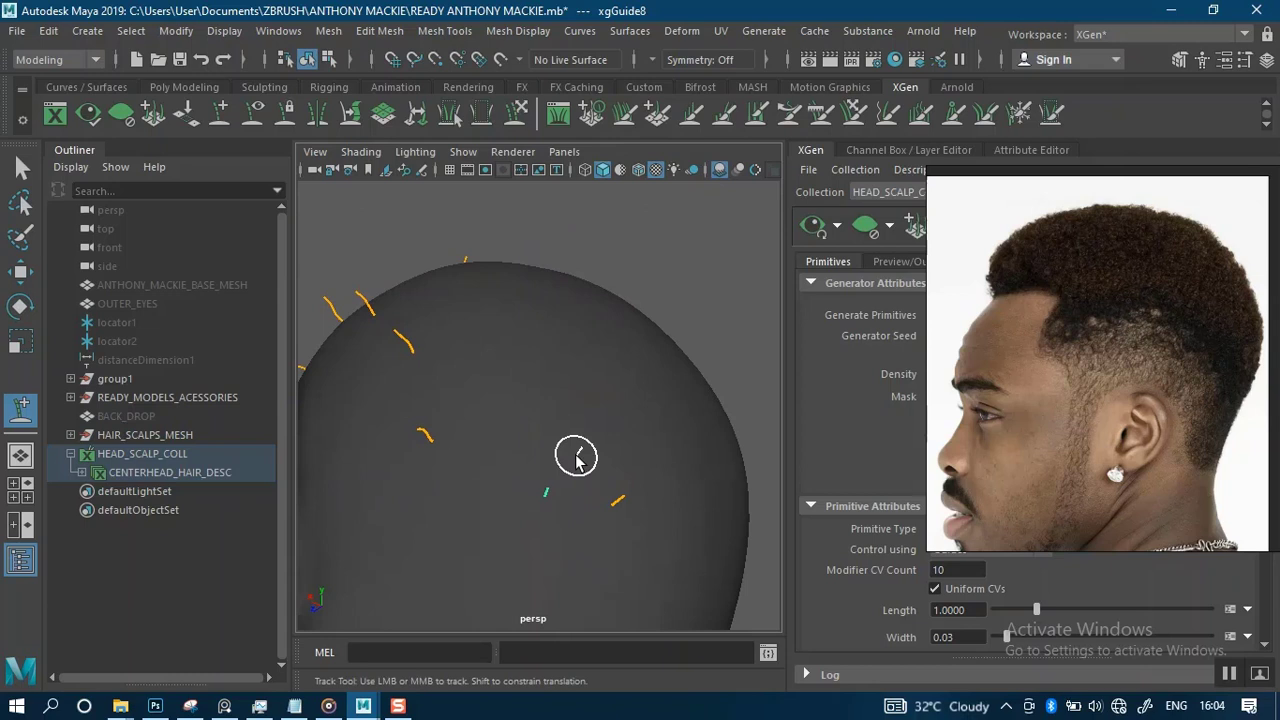
pyautogui.keyDown('alt'); pyautogui.moveTo(623, 260); pyautogui.dragTo(698, 306); pyautogui.keyUp('alt')
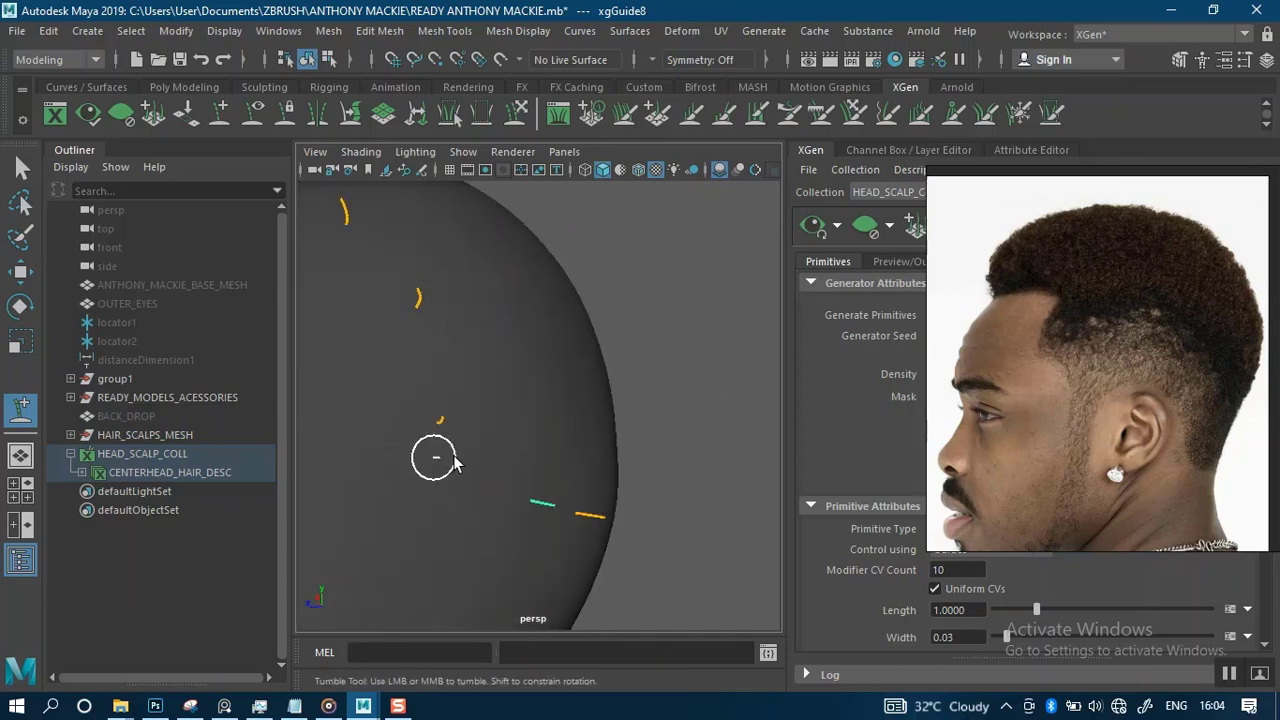
pyautogui.keyDown('alt'); pyautogui.moveTo(455, 462); pyautogui.dragTo(530, 272, button='right'); pyautogui.keyUp('alt')
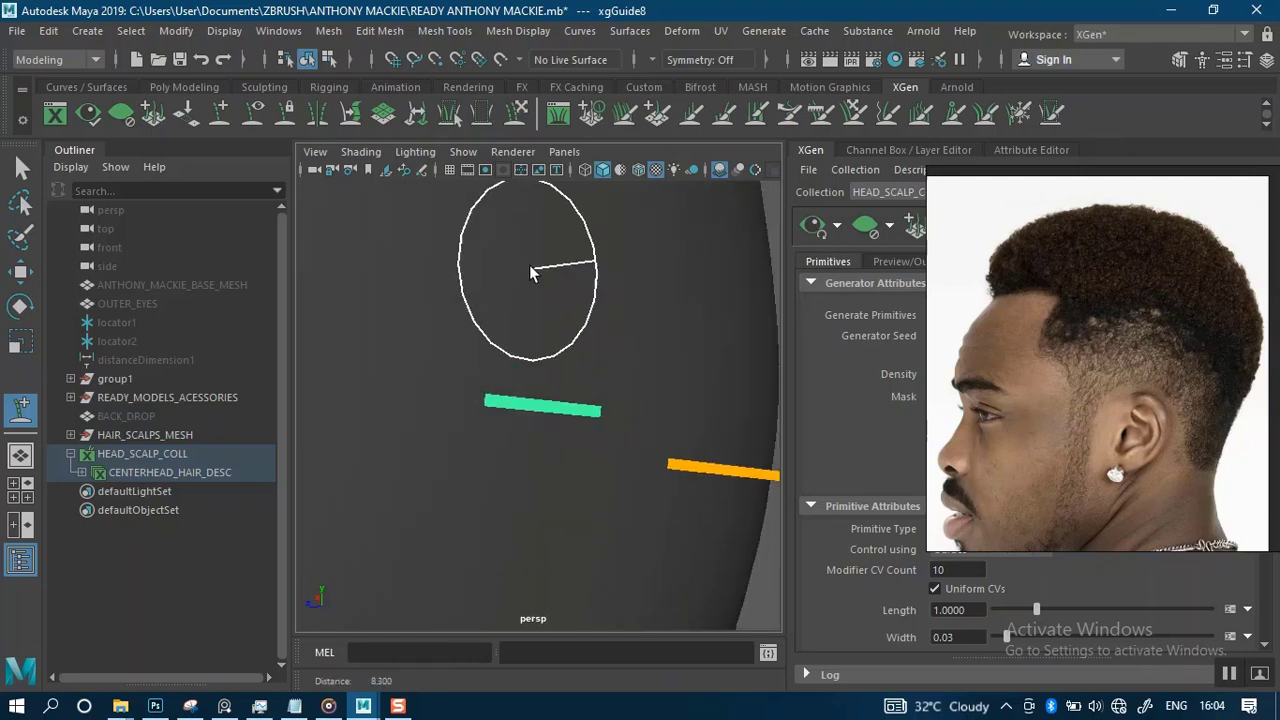
pyautogui.keyDown('alt'); pyautogui.moveTo(663, 457); pyautogui.dragTo(563, 349); pyautogui.keyUp('alt')
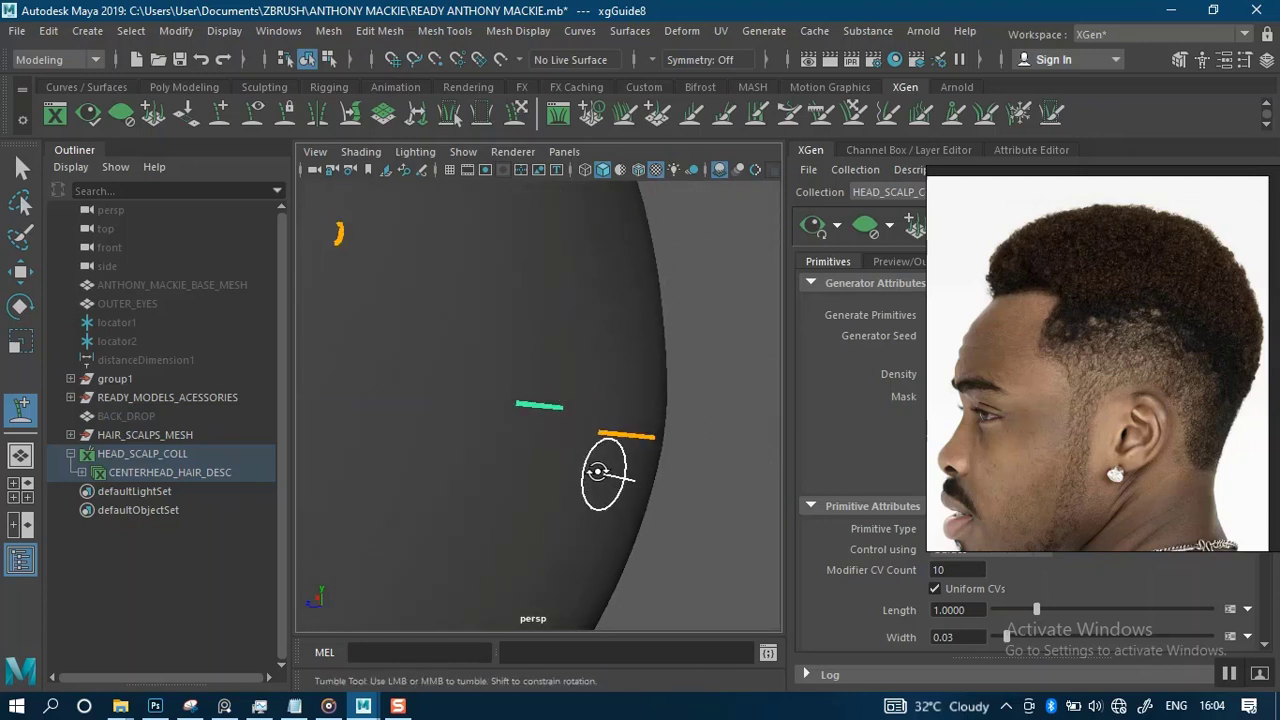
pyautogui.keyDown('alt'); pyautogui.moveTo(597, 472); pyautogui.dragTo(540, 430, button='right'); pyautogui.keyUp('alt')
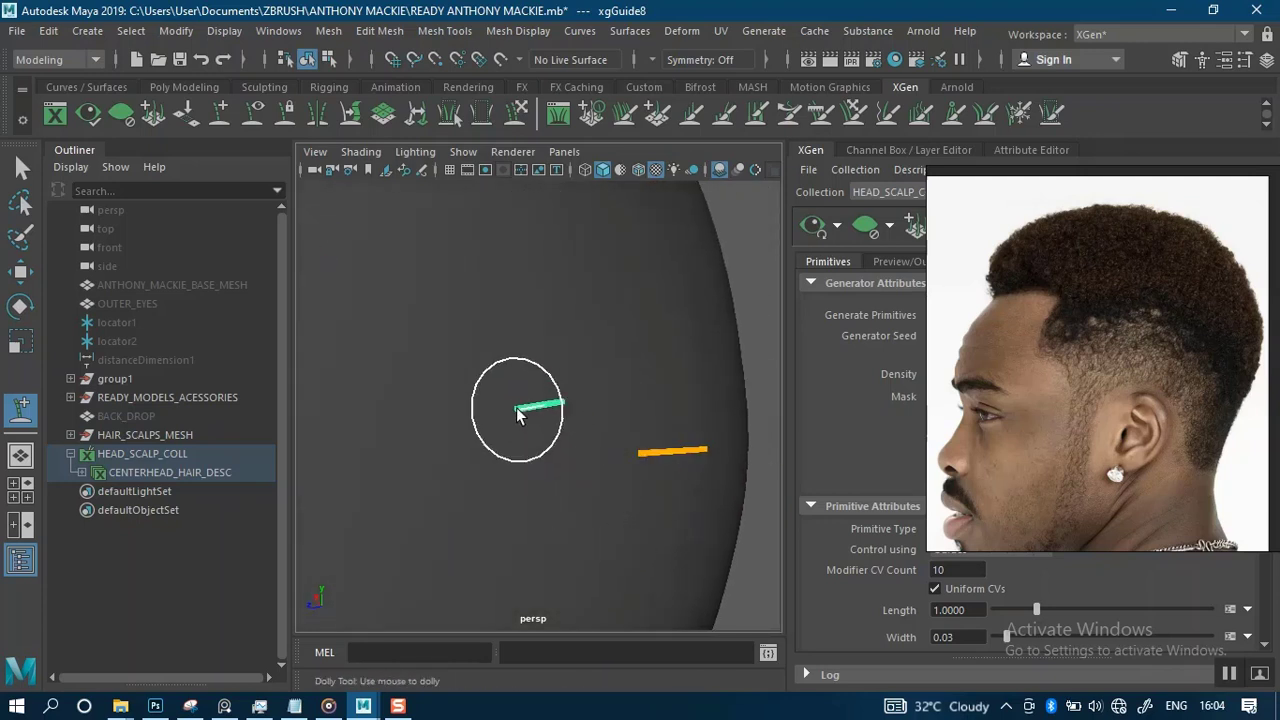
pyautogui.middleClick(430, 374)
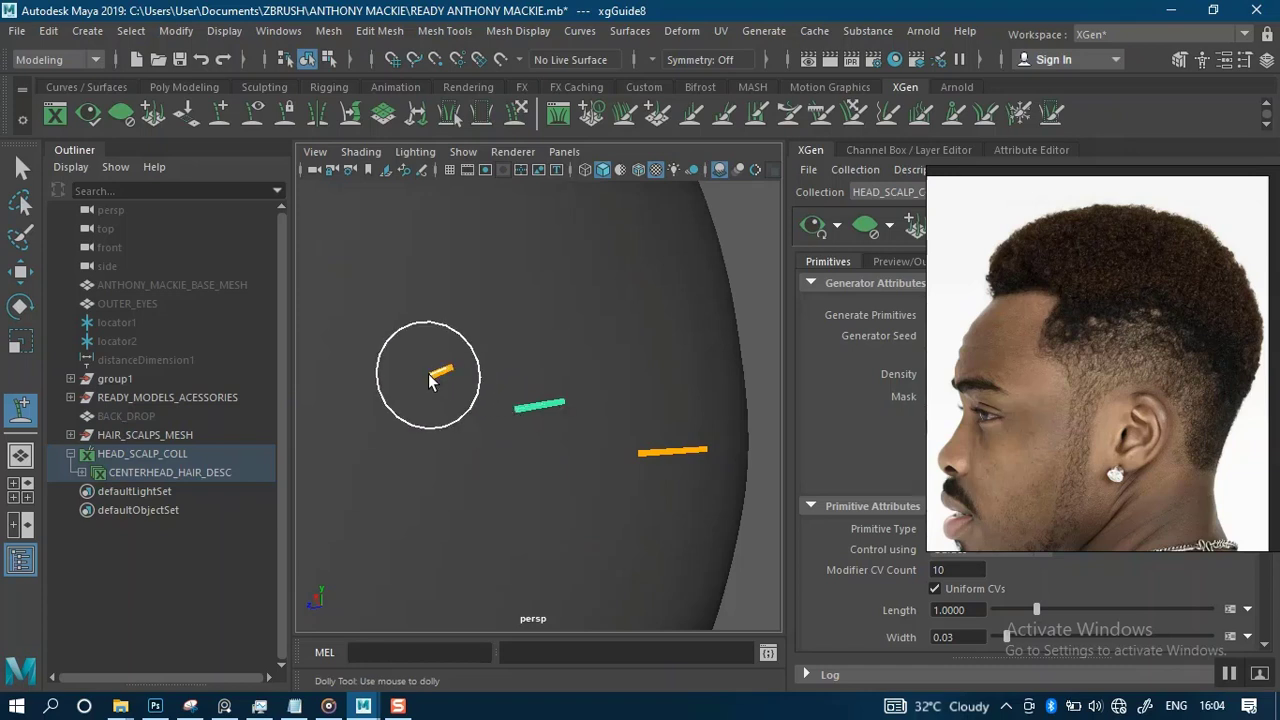
pyautogui.keyDown('alt'); pyautogui.moveTo(525, 426); pyautogui.dragTo(497, 318, button='right'); pyautogui.keyUp('alt')
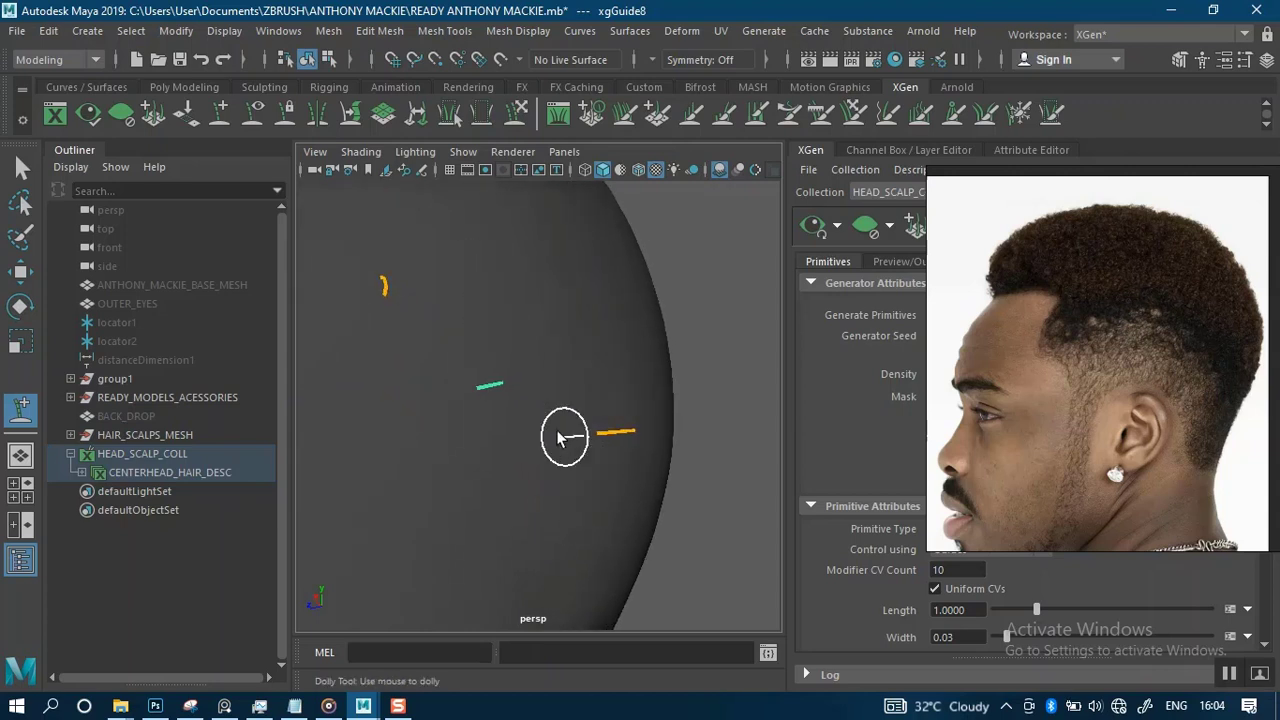
# - Sculpt the middle of xgGuide8 into a soft curve with the Sculpt Guides tool
pyautogui.keyDown('alt'); pyautogui.moveTo(560, 420); pyautogui.dragTo(518, 325, button='right'); pyautogui.keyUp('alt')
pyautogui.keyDown('alt'); pyautogui.moveTo(508, 368); pyautogui.dragTo(525, 423, button='middle'); pyautogui.keyUp('alt')
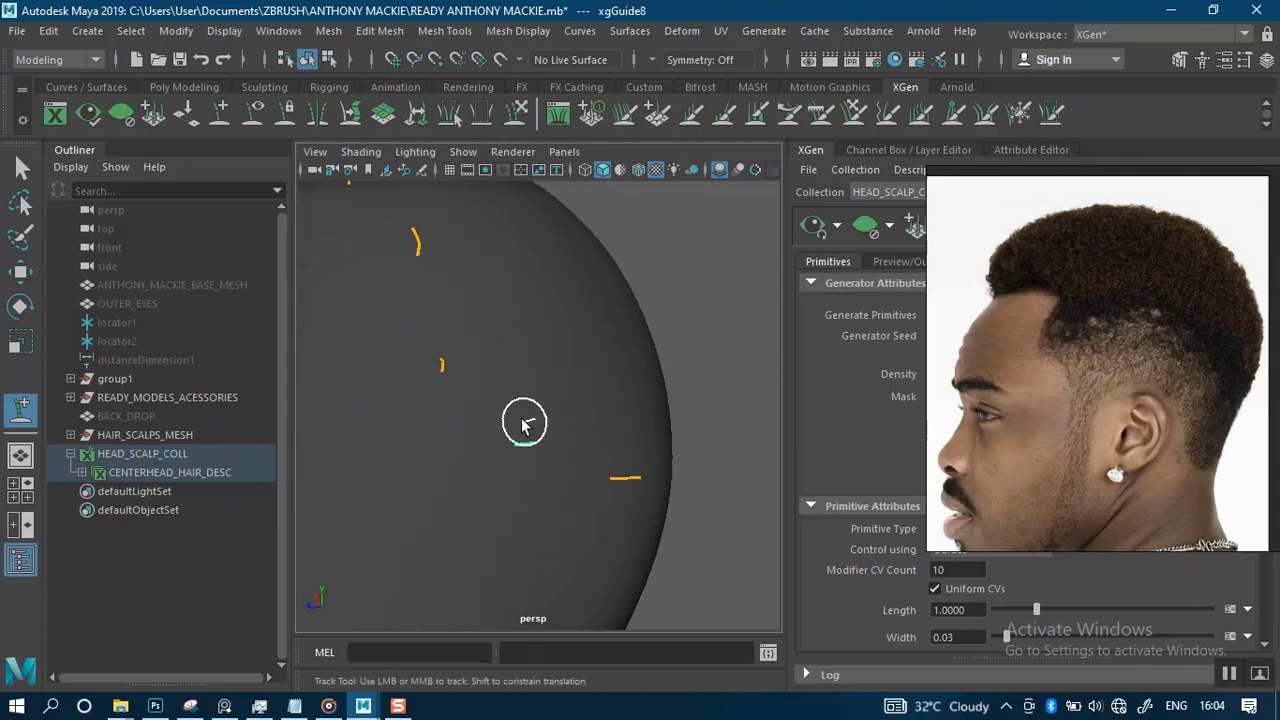
pyautogui.moveTo(508, 357)
pyautogui.keyDown('alt'); pyautogui.mouseDown()
pyautogui.moveTo(499, 342)
pyautogui.moveTo(527, 365)
pyautogui.mouseUp(); pyautogui.keyUp('alt')
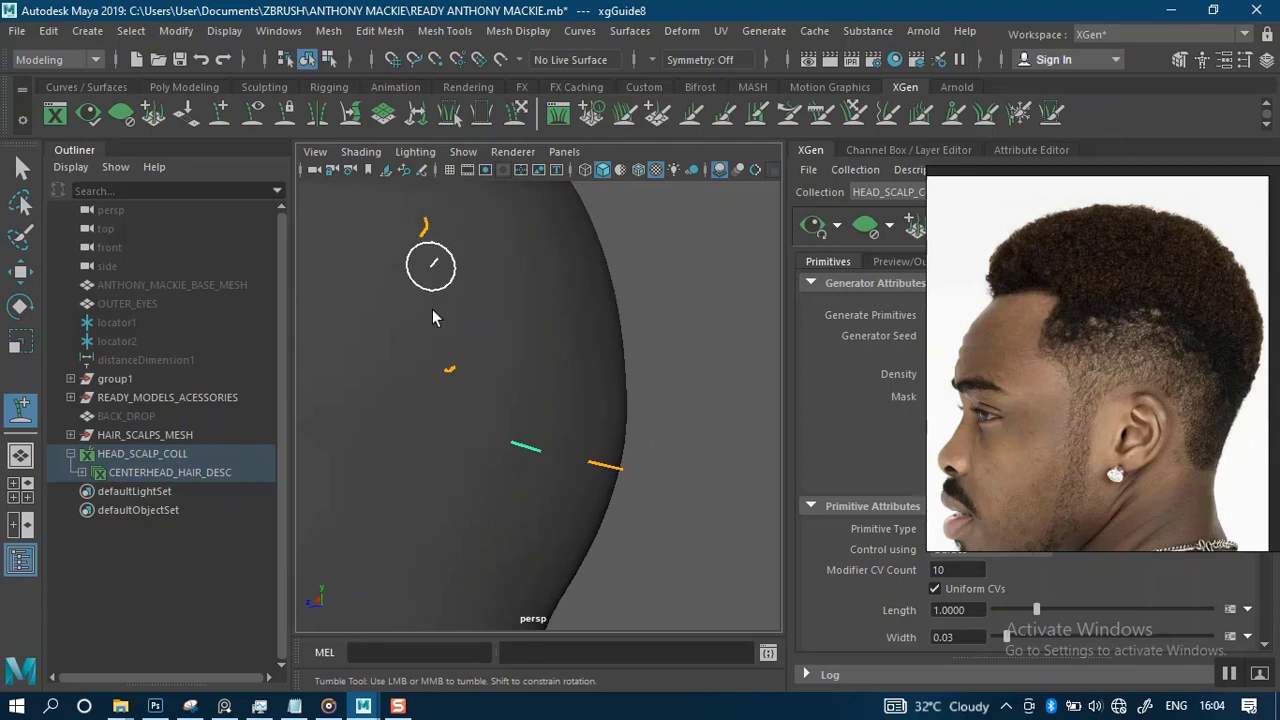
pyautogui.moveTo(462, 337)
pyautogui.keyDown('alt'); pyautogui.mouseDown()
pyautogui.moveTo(466, 350)
pyautogui.moveTo(529, 362)
pyautogui.moveTo(543, 348)
pyautogui.moveTo(615, 390)
pyautogui.moveTo(606, 449)
pyautogui.moveTo(590, 430)
pyautogui.mouseUp(); pyautogui.keyUp('alt')
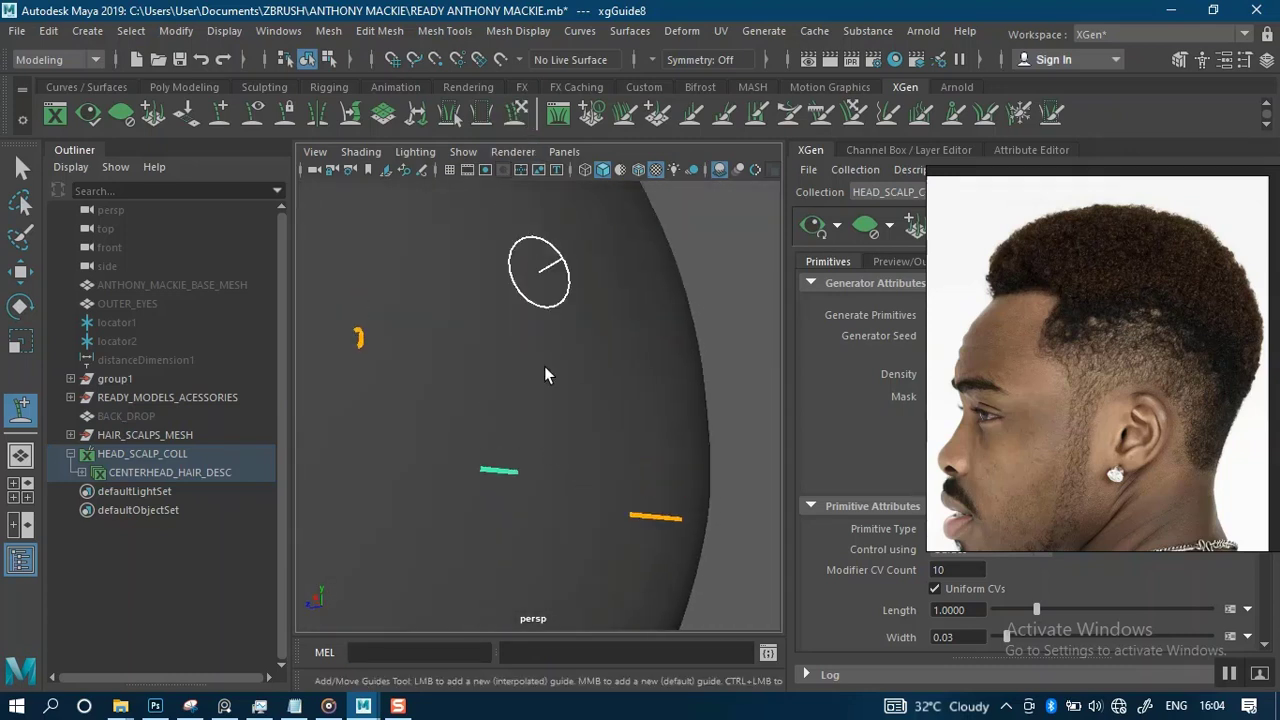
pyautogui.keyDown('alt'); pyautogui.moveTo(523, 391); pyautogui.dragTo(587, 487); pyautogui.keyUp('alt')
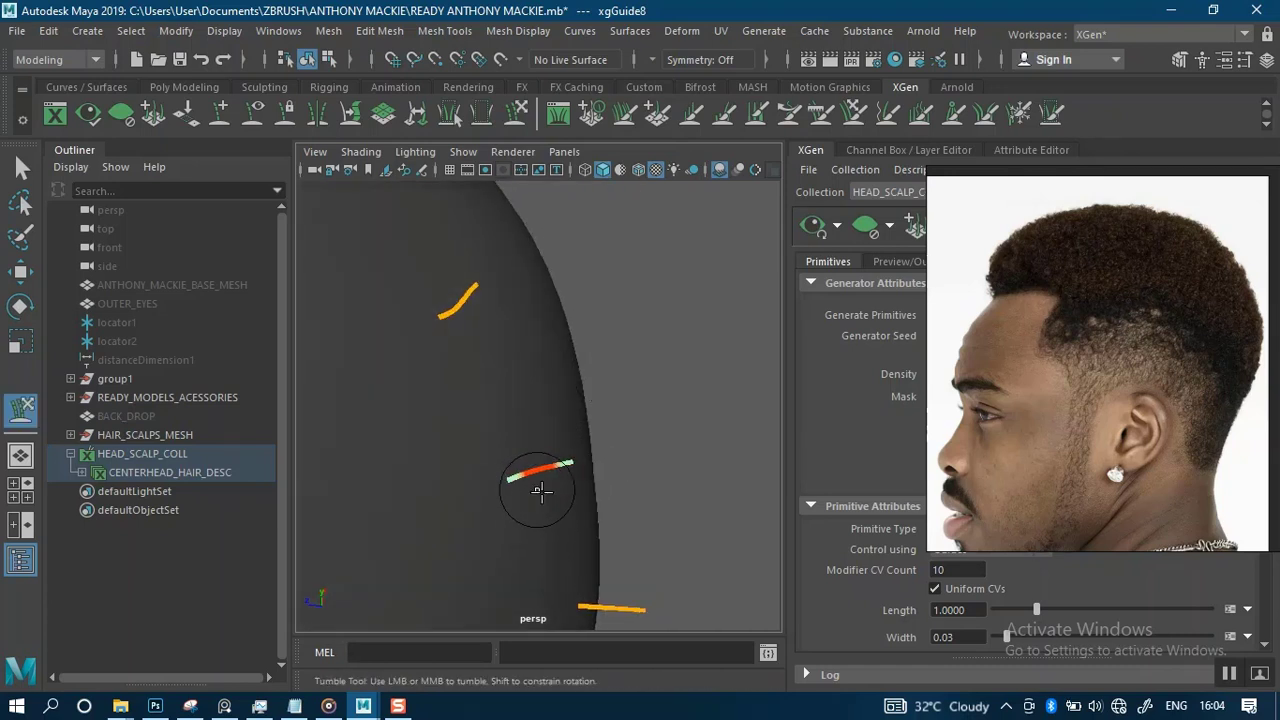
pyautogui.moveTo(572, 496)
pyautogui.keyDown('alt'); pyautogui.mouseDown()
pyautogui.moveTo(654, 417)
pyautogui.moveTo(506, 451)
pyautogui.moveTo(531, 380)
pyautogui.moveTo(487, 320)
pyautogui.moveTo(509, 366)
pyautogui.moveTo(484, 433)
pyautogui.mouseUp(); pyautogui.keyUp('alt')
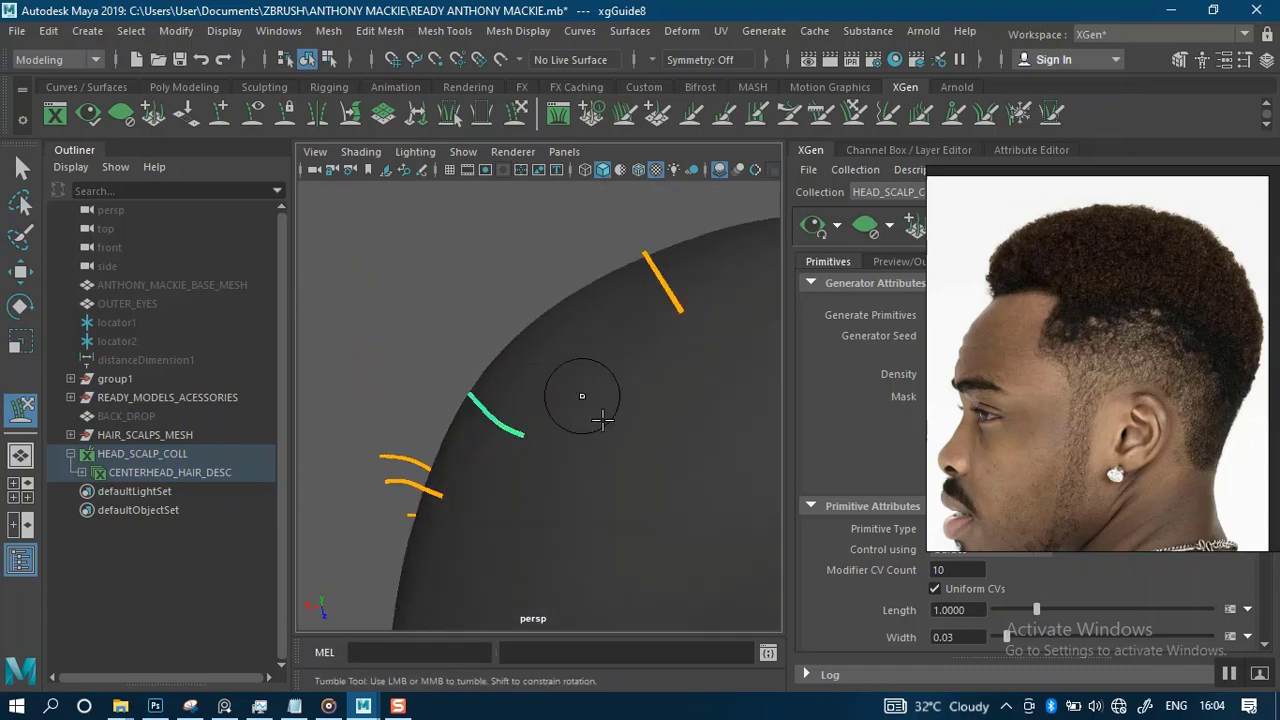
# - Arch xgGuide8 in side view and bend its tip downward
pyautogui.scroll(-5, 602, 420)
pyautogui.moveTo(606, 362)
pyautogui.keyDown('alt'); pyautogui.mouseDown()
pyautogui.moveTo(672, 419)
pyautogui.moveTo(646, 406)
pyautogui.moveTo(712, 393)
pyautogui.moveTo(603, 360)
pyautogui.mouseUp(); pyautogui.keyUp('alt')
pyautogui.scroll(3, 650, 411)
pyautogui.keyDown('alt'); pyautogui.moveTo(603, 360); pyautogui.dragTo(702, 386, button='right'); pyautogui.keyUp('alt')
pyautogui.keyDown('alt'); pyautogui.moveTo(702, 386); pyautogui.dragTo(634, 400); pyautogui.keyUp('alt')
pyautogui.keyDown('alt'); pyautogui.moveTo(634, 400); pyautogui.dragTo(613, 348, button='right'); pyautogui.keyUp('alt')
pyautogui.keyDown('alt'); pyautogui.moveTo(640, 449); pyautogui.dragTo(608, 366, button='right'); pyautogui.keyUp('alt')
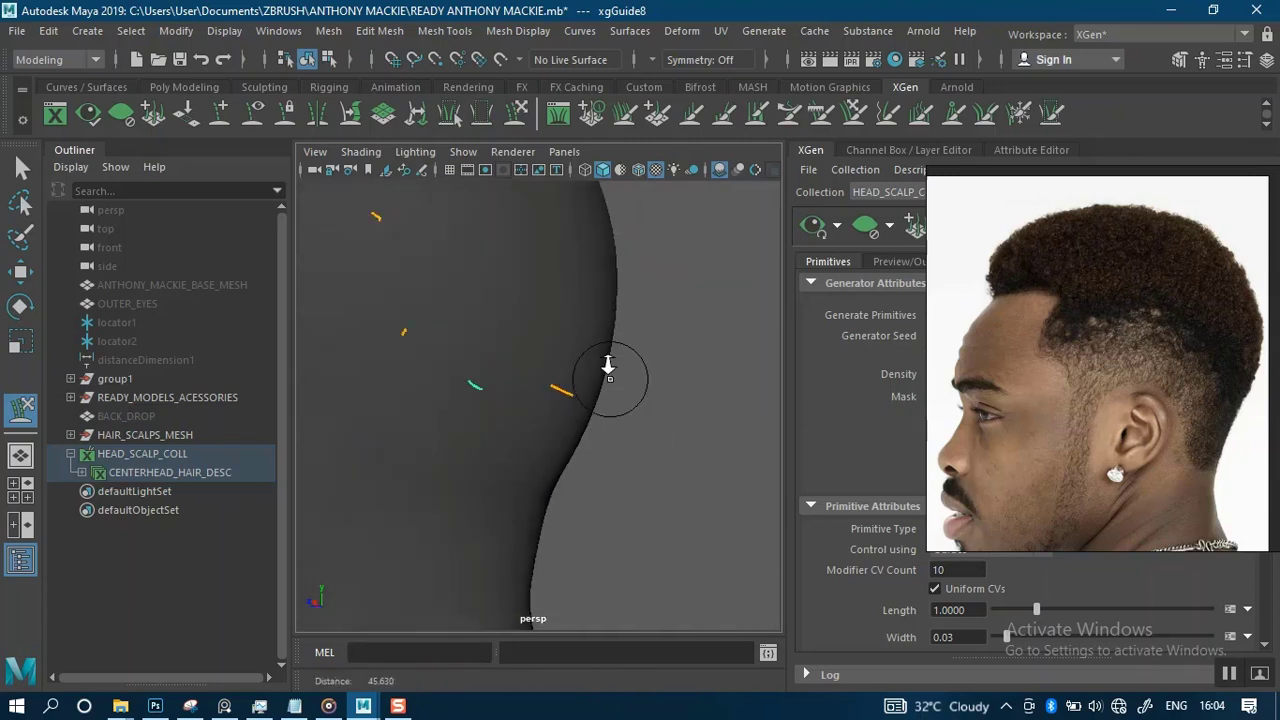
pyautogui.keyDown('alt'); pyautogui.moveTo(608, 366); pyautogui.dragTo(660, 368); pyautogui.keyUp('alt')
pyautogui.keyDown('alt'); pyautogui.moveTo(620, 383); pyautogui.dragTo(625, 376, button='middle'); pyautogui.keyUp('alt')
pyautogui.keyDown('alt'); pyautogui.moveTo(625, 376); pyautogui.dragTo(626, 394, button='right'); pyautogui.keyUp('alt')
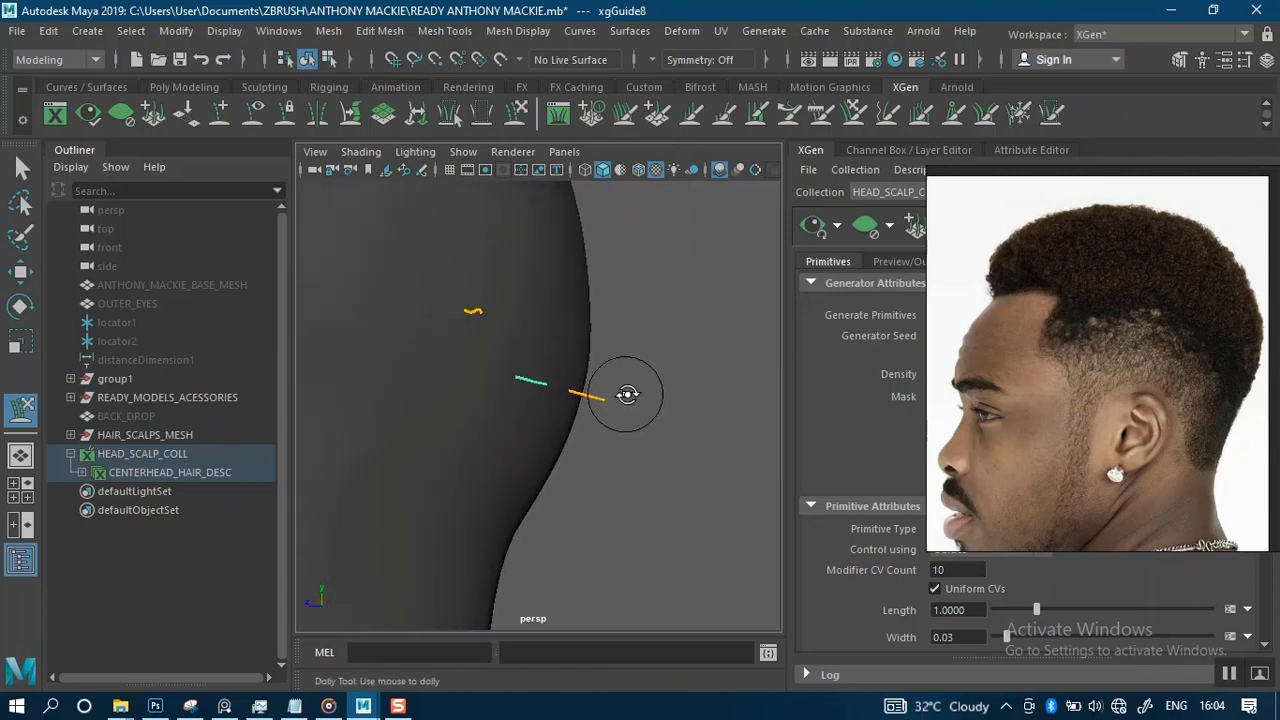
pyautogui.keyDown('alt'); pyautogui.moveTo(626, 394); pyautogui.dragTo(657, 360); pyautogui.keyUp('alt')
pyautogui.keyDown('alt'); pyautogui.moveTo(657, 360); pyautogui.dragTo(634, 355, button='middle'); pyautogui.keyUp('alt')
pyautogui.keyDown('alt'); pyautogui.moveTo(633, 354); pyautogui.dragTo(609, 374); pyautogui.keyUp('alt')
pyautogui.keyDown('alt'); pyautogui.moveTo(609, 374); pyautogui.dragTo(618, 411, button='right'); pyautogui.keyUp('alt')
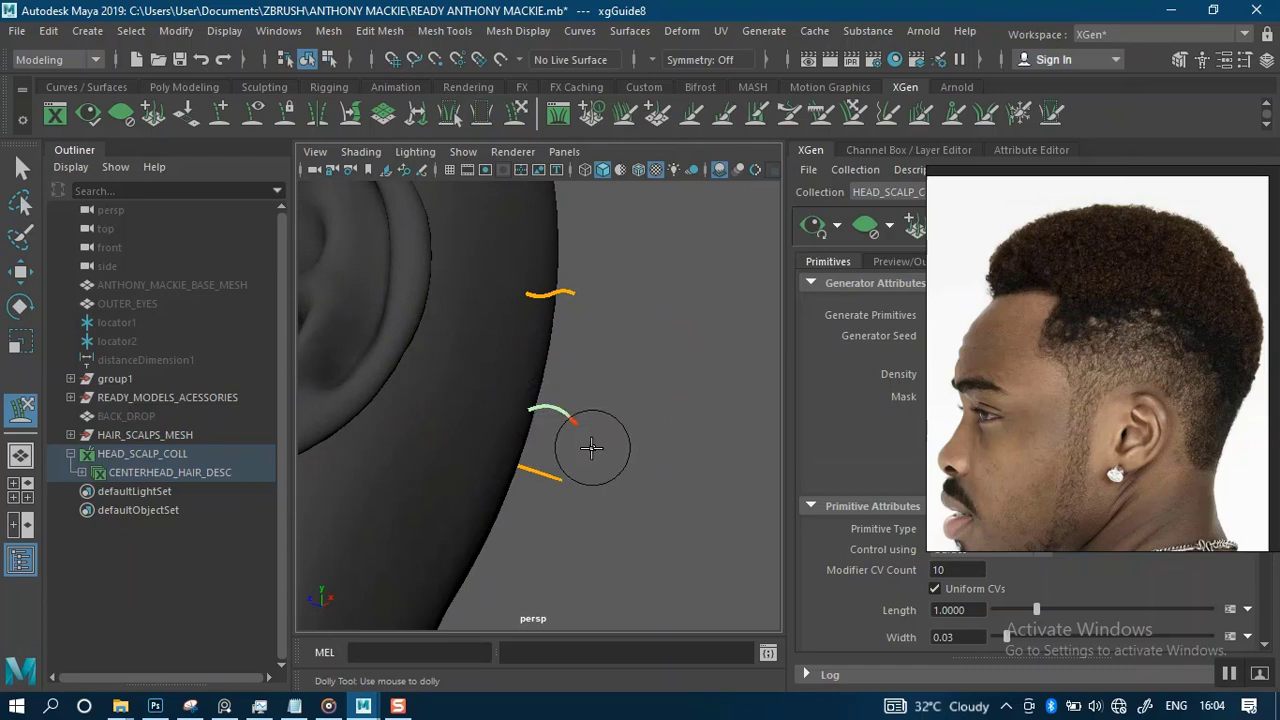
# - Examine the shape and direction of the sculpted guides along the side and back of the head
pyautogui.keyDown('alt'); pyautogui.moveTo(617, 418); pyautogui.dragTo(609, 286, button='right'); pyautogui.keyUp('alt')
pyautogui.keyDown('alt'); pyautogui.moveTo(609, 286); pyautogui.dragTo(604, 381); pyautogui.keyUp('alt')
pyautogui.keyDown('alt'); pyautogui.moveTo(605, 386); pyautogui.dragTo(611, 383); pyautogui.keyUp('alt')
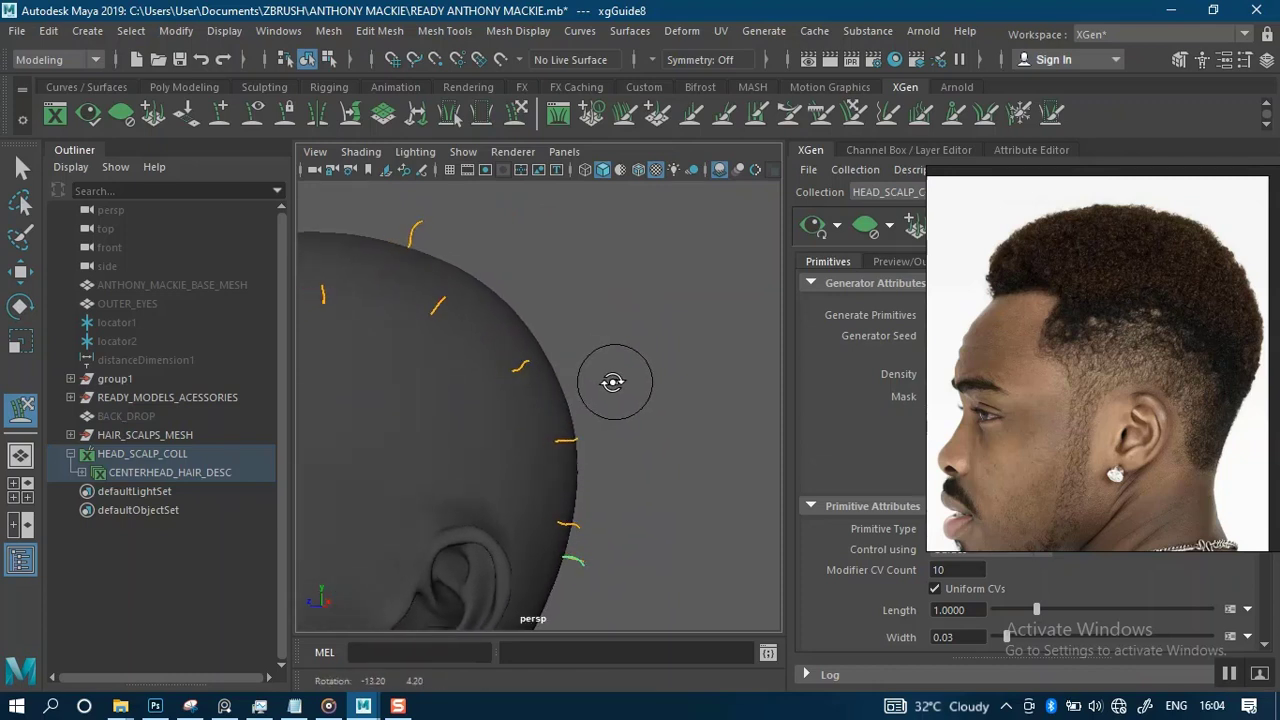
pyautogui.keyDown('alt'); pyautogui.moveTo(611, 390); pyautogui.dragTo(594, 343, button='middle'); pyautogui.keyUp('alt')
pyautogui.keyDown('alt'); pyautogui.moveTo(594, 343); pyautogui.dragTo(618, 366); pyautogui.keyUp('alt')
pyautogui.keyDown('alt'); pyautogui.moveTo(614, 366); pyautogui.dragTo(615, 394, button='middle'); pyautogui.keyUp('alt')
pyautogui.keyDown('alt'); pyautogui.moveTo(616, 394); pyautogui.dragTo(594, 357); pyautogui.keyUp('alt')
pyautogui.keyDown('alt'); pyautogui.moveTo(594, 357); pyautogui.dragTo(531, 286, button='middle'); pyautogui.keyUp('alt')
pyautogui.keyDown('alt'); pyautogui.moveTo(531, 286); pyautogui.dragTo(611, 397, button='right'); pyautogui.keyUp('alt')
pyautogui.keyDown('alt'); pyautogui.moveTo(611, 397); pyautogui.dragTo(569, 390); pyautogui.keyUp('alt')
pyautogui.keyDown('alt'); pyautogui.moveTo(569, 390); pyautogui.dragTo(567, 286, button='middle'); pyautogui.keyUp('alt')
pyautogui.keyDown('alt'); pyautogui.moveTo(567, 286); pyautogui.dragTo(623, 491, button='right'); pyautogui.keyUp('alt')
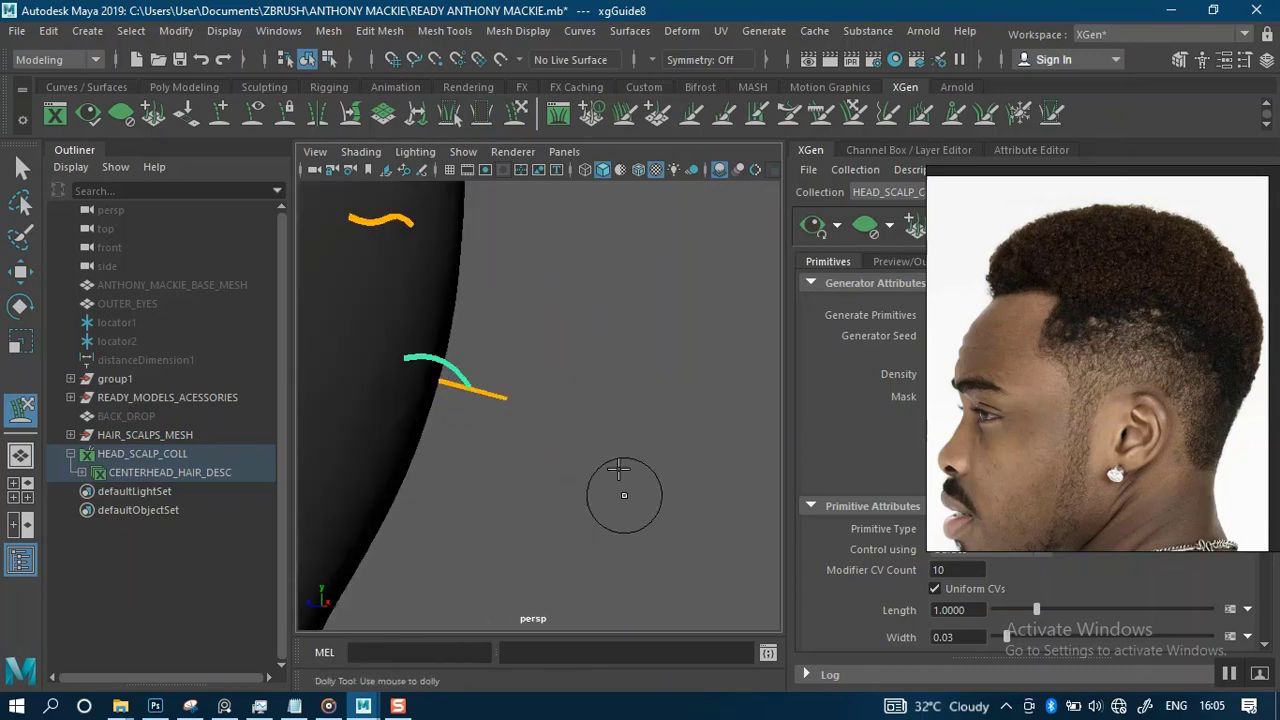
# - Refine the arch of xgGuide8 by reshaping its tip
pyautogui.keyDown('alt'); pyautogui.moveTo(623, 491); pyautogui.dragTo(614, 440); pyautogui.keyUp('alt')
pyautogui.keyDown('alt'); pyautogui.moveTo(614, 440); pyautogui.dragTo(620, 465, button='right'); pyautogui.keyUp('alt')
pyautogui.keyDown('alt'); pyautogui.moveTo(597, 391); pyautogui.dragTo(604, 387); pyautogui.keyUp('alt')
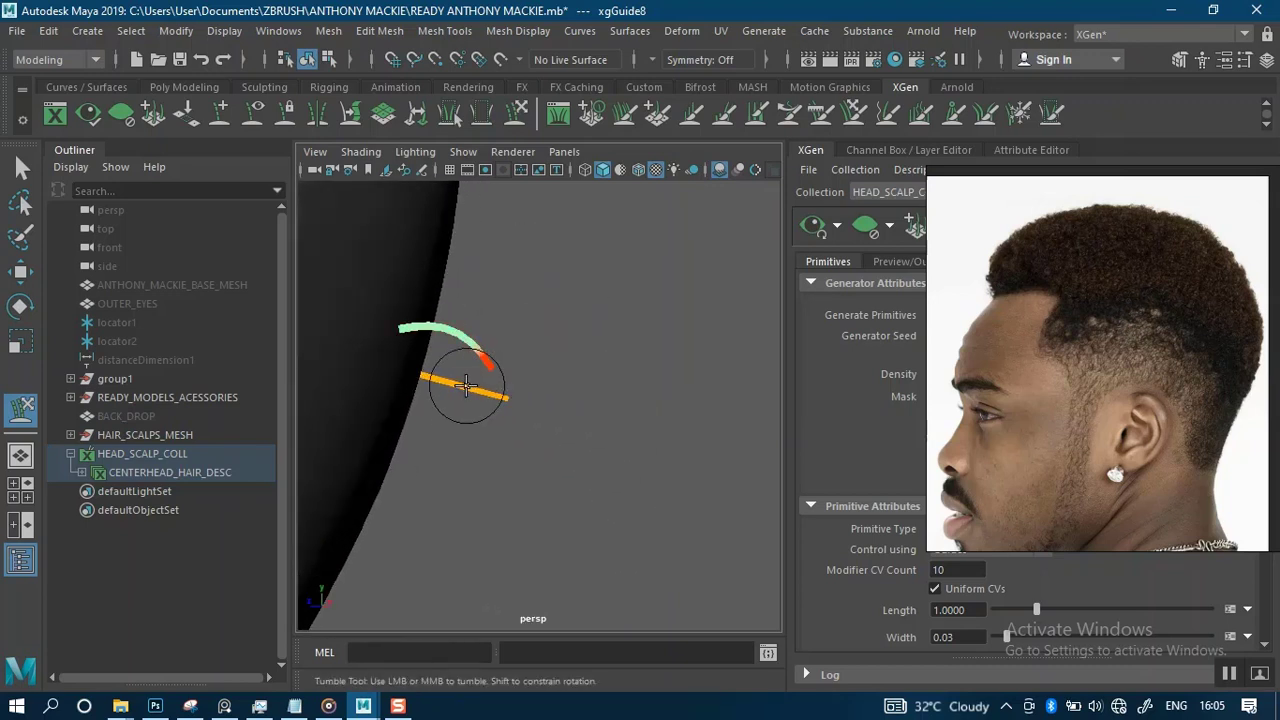
# - Select xgGuide9, the last straight guide at the back of the head, and sculpt it into a downward-bending S-curve
pyautogui.keyDown('alt'); pyautogui.moveTo(492, 399); pyautogui.dragTo(571, 437); pyautogui.keyUp('alt')
pyautogui.keyDown('alt'); pyautogui.moveTo(571, 437); pyautogui.dragTo(581, 413, button='right'); pyautogui.keyUp('alt')
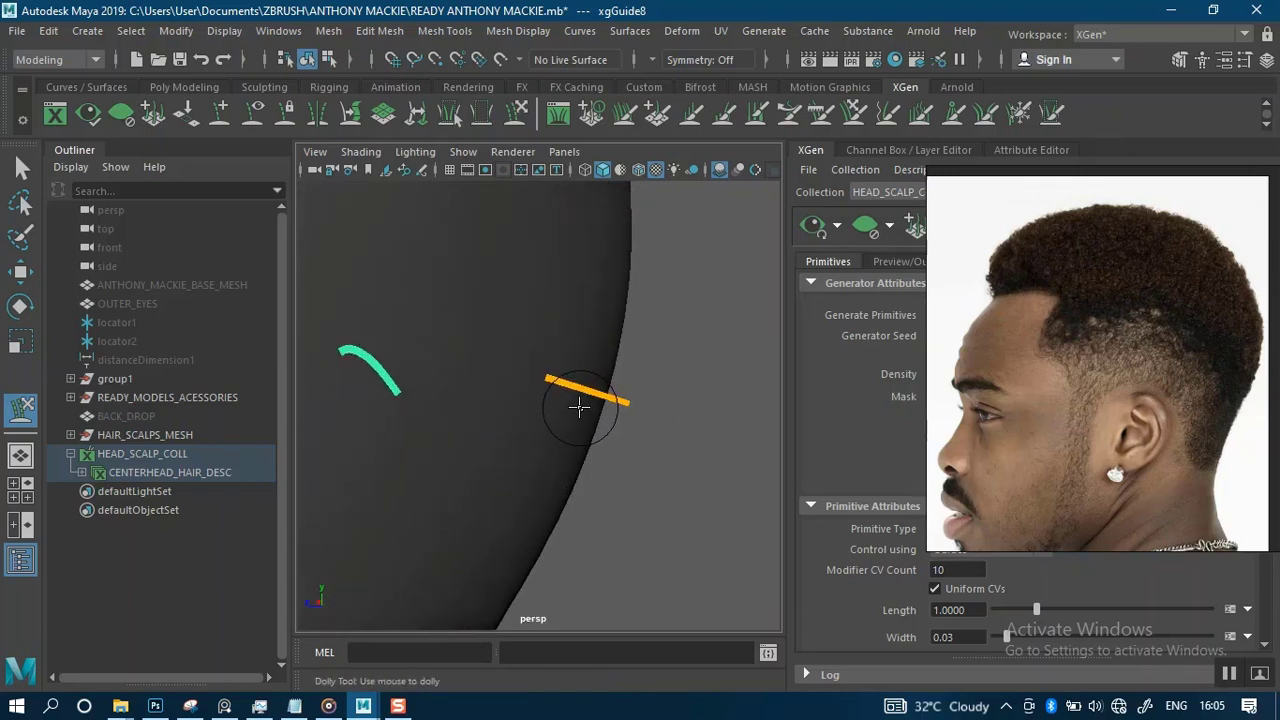
pyautogui.press('q')
pyautogui.keyDown('alt'); pyautogui.moveTo(586, 414); pyautogui.dragTo(643, 394); pyautogui.keyUp('alt')
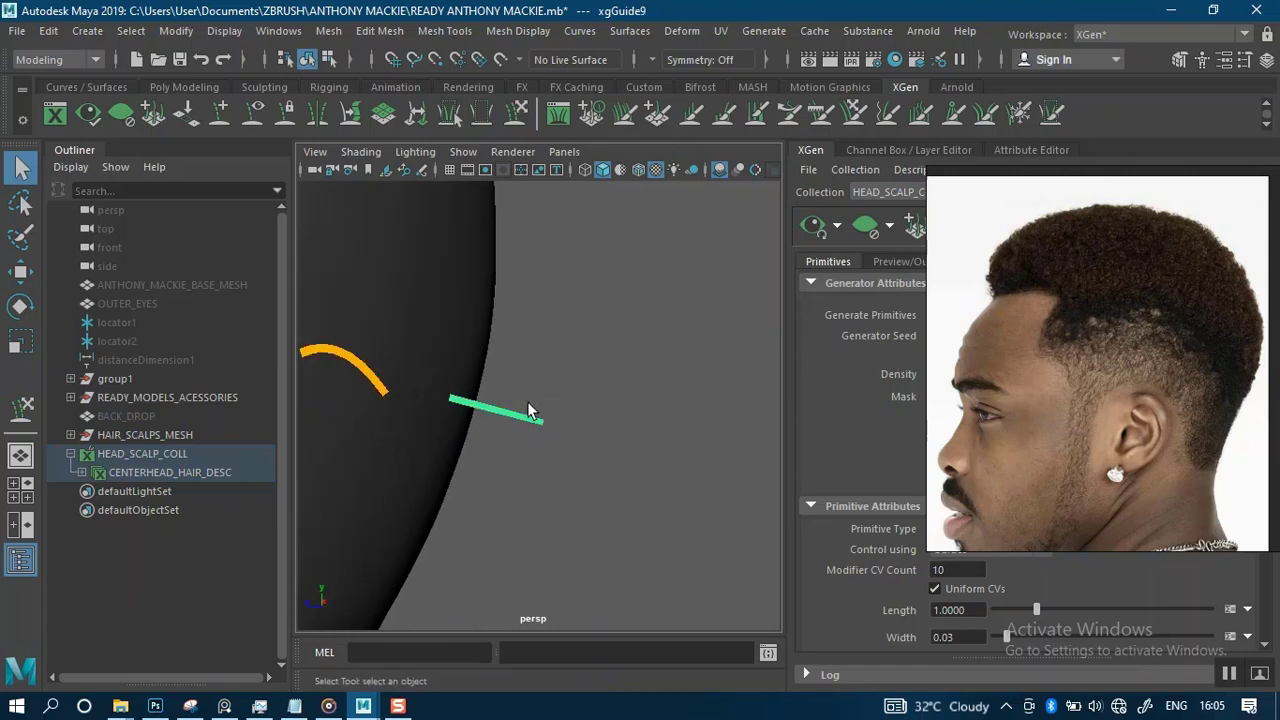
pyautogui.click(516, 114)
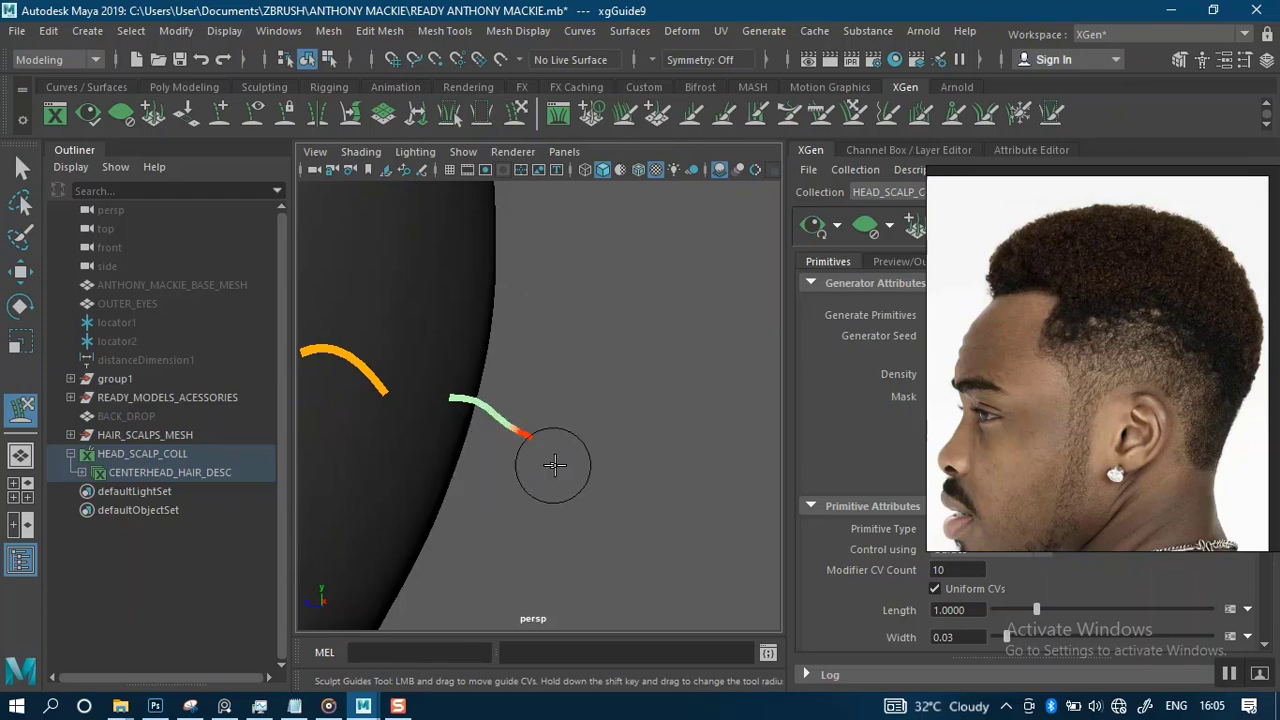
pyautogui.moveTo(553, 464)
pyautogui.keyDown('alt'); pyautogui.mouseDown()
pyautogui.moveTo(540, 375)
pyautogui.moveTo(600, 451)
pyautogui.moveTo(586, 386)
pyautogui.moveTo(605, 451)
pyautogui.moveTo(594, 451)
pyautogui.moveTo(614, 420)
pyautogui.moveTo(595, 433)
pyautogui.mouseUp(); pyautogui.keyUp('alt')
# - Select xgGuide7 and rotate it so that its tip tilts further downward
pyautogui.press('q')
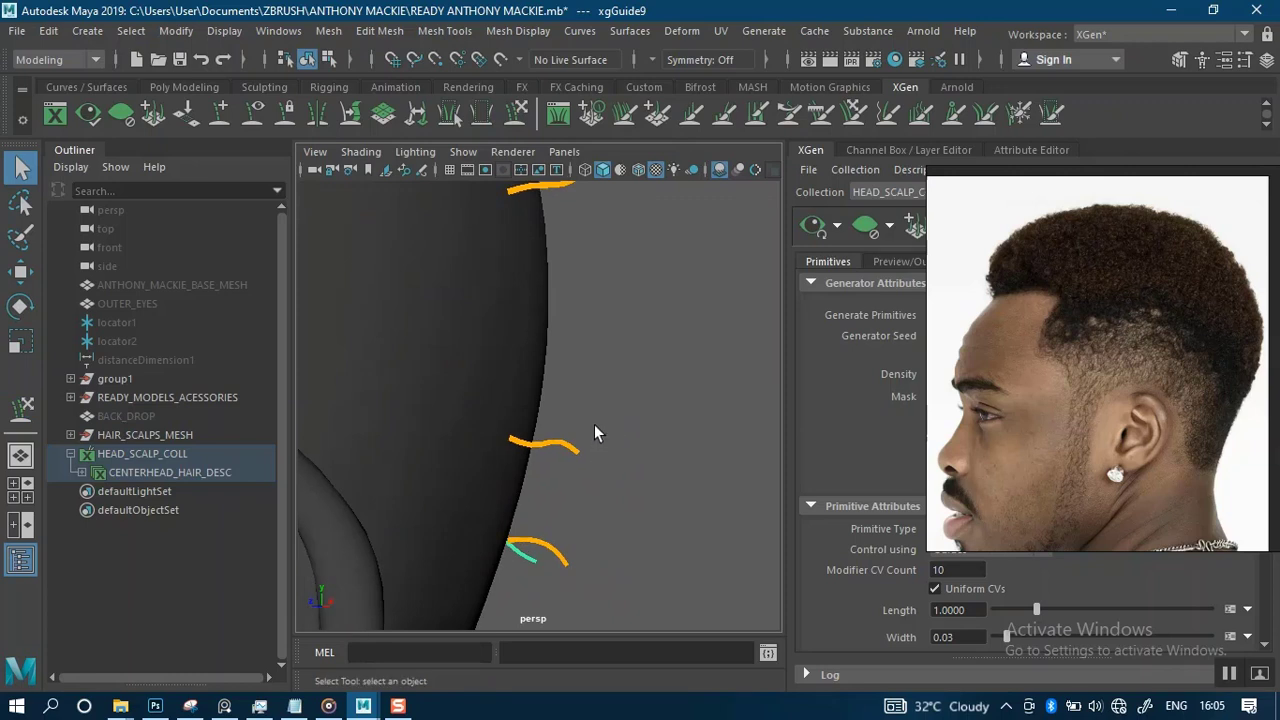
pyautogui.click(517, 113)
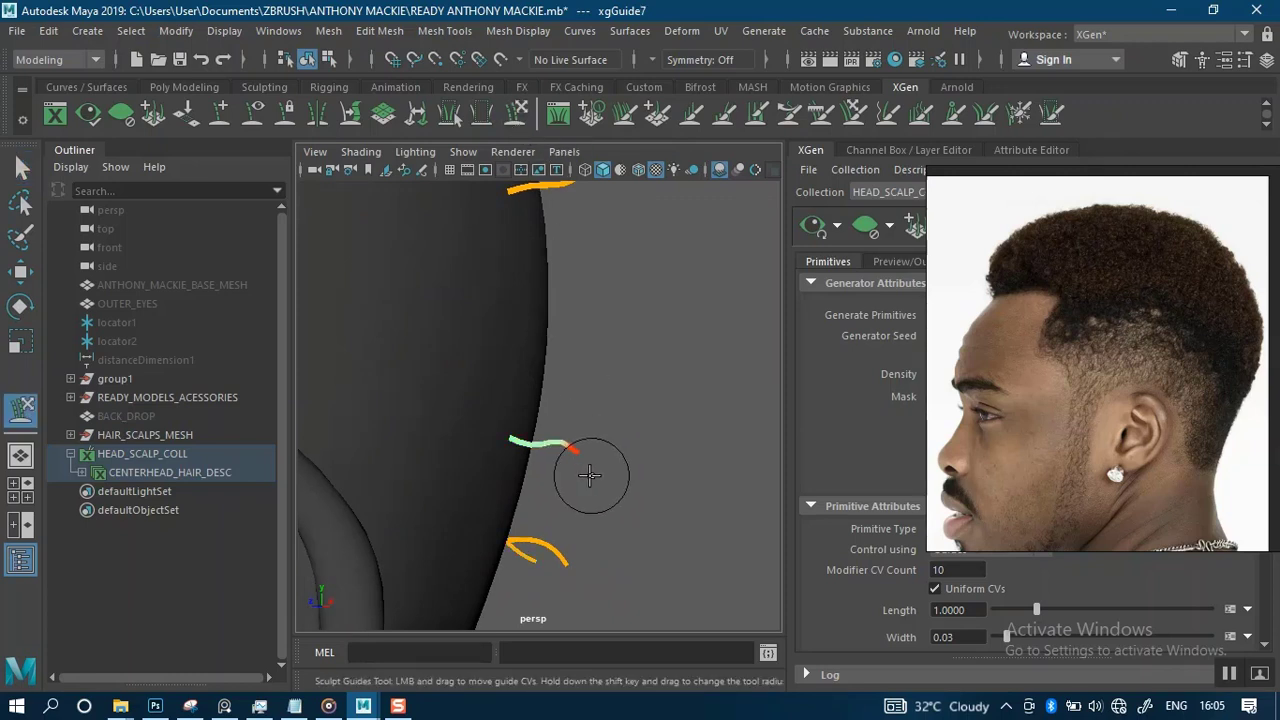
pyautogui.press('e')
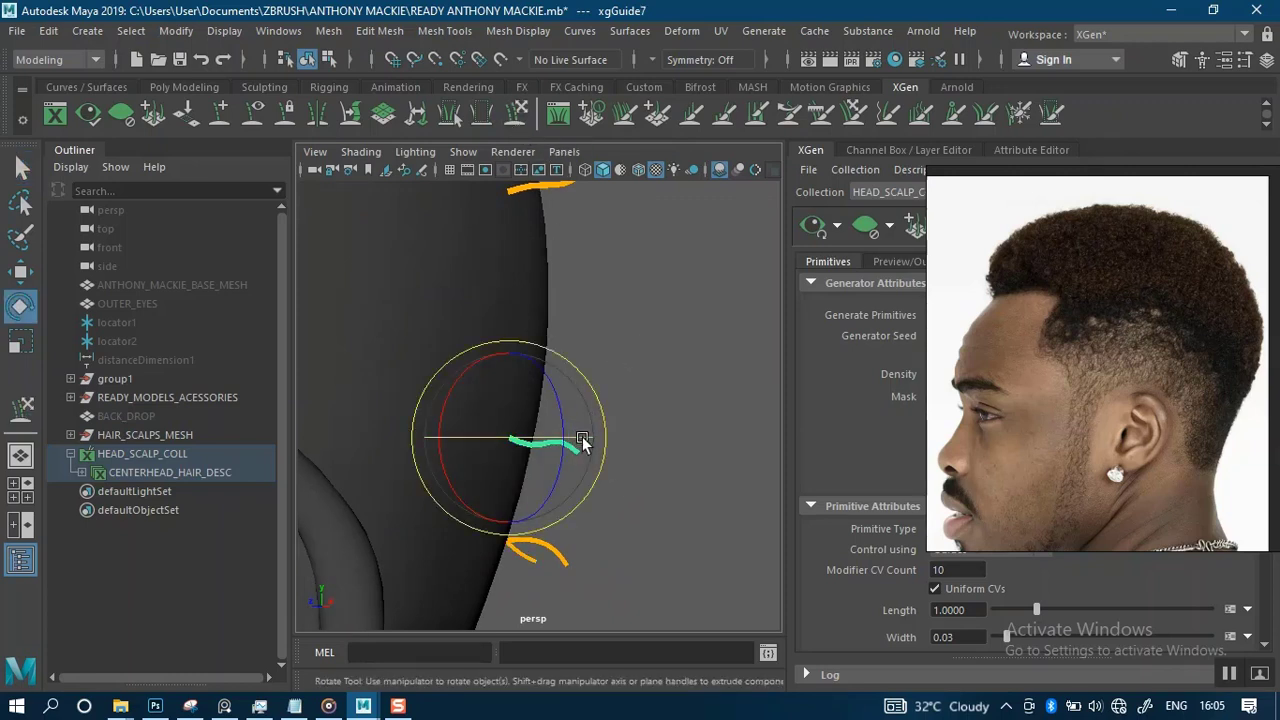
pyautogui.moveTo(557, 420); pyautogui.dragTo(553, 446)
pyautogui.keyDown('alt'); pyautogui.moveTo(630, 340); pyautogui.dragTo(643, 512, button='middle'); pyautogui.keyUp('alt')
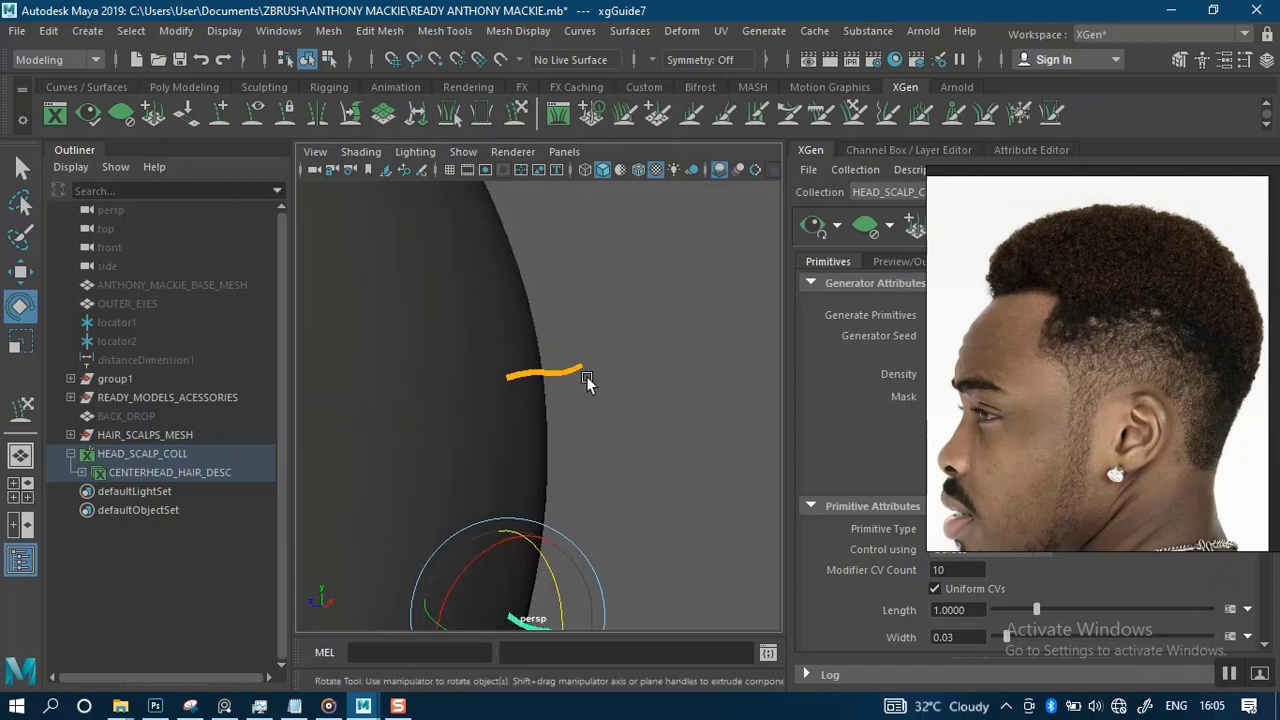
# - Rotate the guide above xgGuide7 at the back of the head, followed by xgGuide5, so that their tips tilt downward
pyautogui.click(586, 380)
pyautogui.moveTo(558, 355); pyautogui.dragTo(549, 398)
pyautogui.keyDown('alt'); pyautogui.moveTo(648, 424); pyautogui.dragTo(613, 264, button='right'); pyautogui.keyUp('alt')
pyautogui.keyDown('alt'); pyautogui.moveTo(634, 316); pyautogui.dragTo(647, 354, button='middle'); pyautogui.keyUp('alt')
pyautogui.scroll(5, 640, 349)
pyautogui.keyDown('alt'); pyautogui.moveTo(637, 346); pyautogui.dragTo(655, 358); pyautogui.keyUp('alt')
pyautogui.moveTo(545, 410); pyautogui.dragTo(576, 450)
pyautogui.keyDown('alt'); pyautogui.moveTo(576, 448); pyautogui.dragTo(557, 303, button='right'); pyautogui.keyUp('alt')
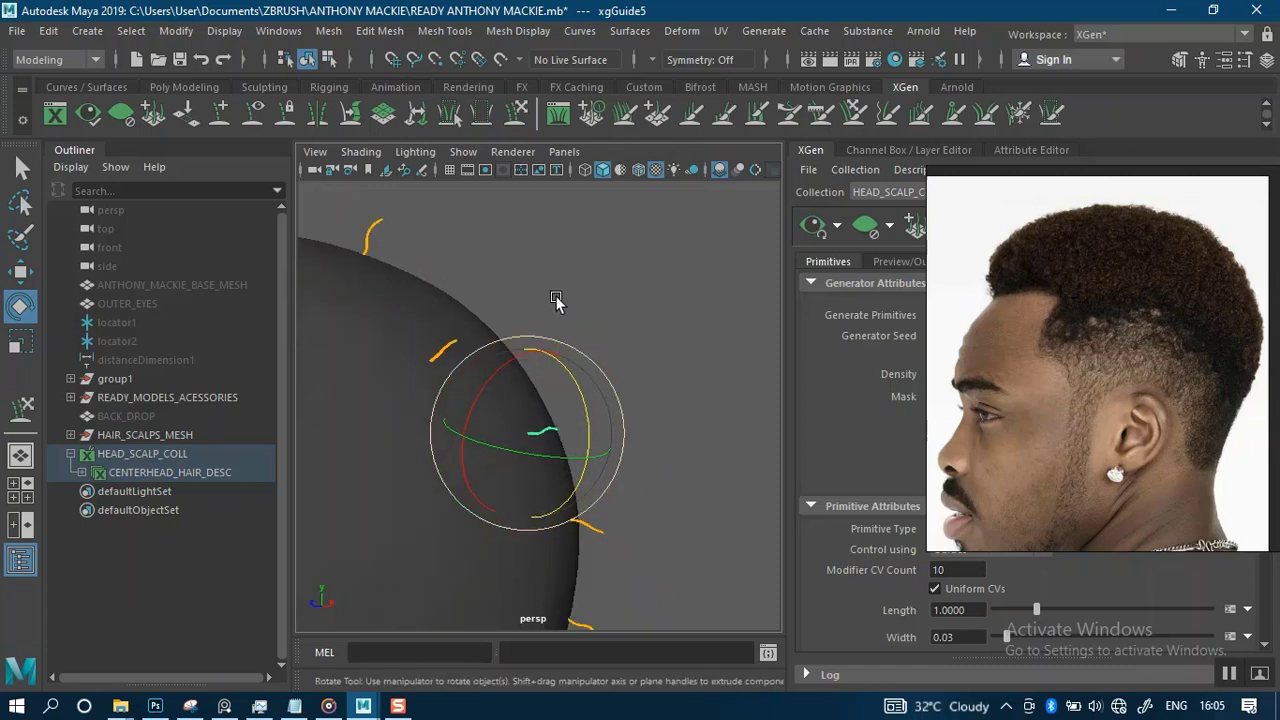
# - Select xgGuide4 and rotate it about -15 degrees so that its tip tilts further downward
pyautogui.keyDown('alt'); pyautogui.moveTo(557, 303); pyautogui.dragTo(600, 331); pyautogui.keyUp('alt')
pyautogui.keyDown('alt'); pyautogui.moveTo(600, 331); pyautogui.dragTo(563, 403, button='right'); pyautogui.keyUp('alt')
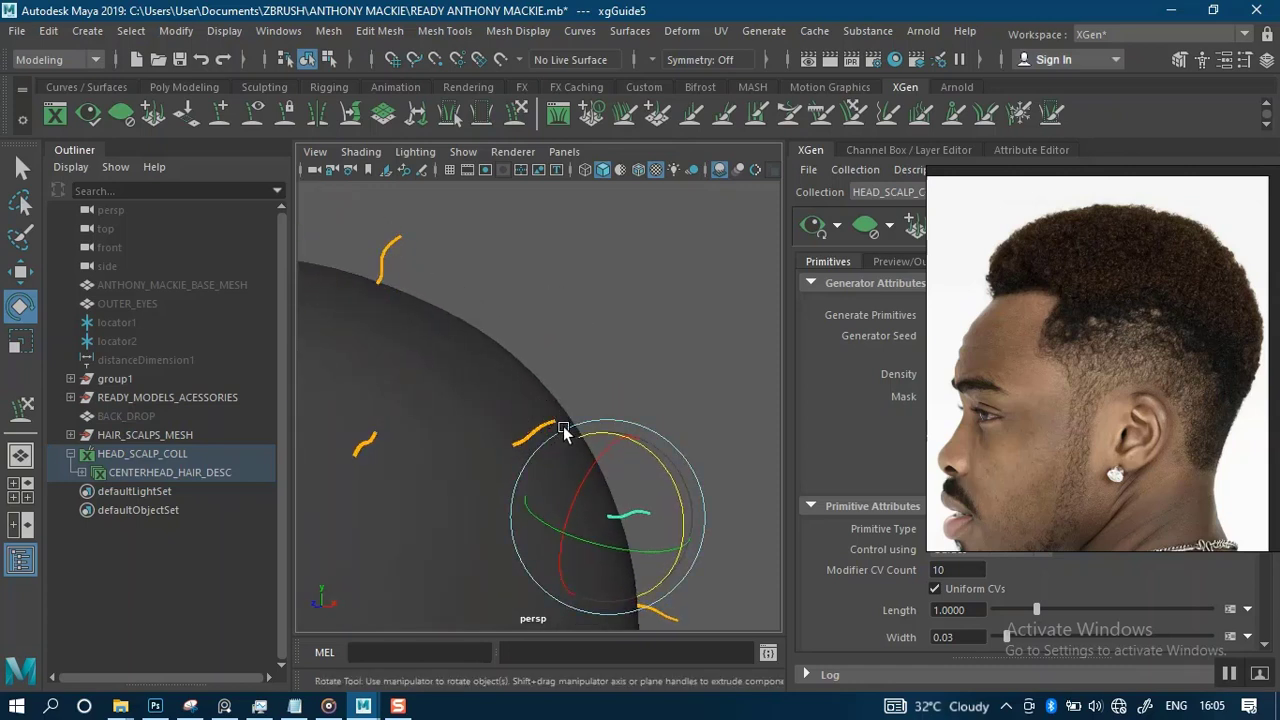
pyautogui.click(563, 430)
pyautogui.moveTo(566, 409); pyautogui.dragTo(568, 410)
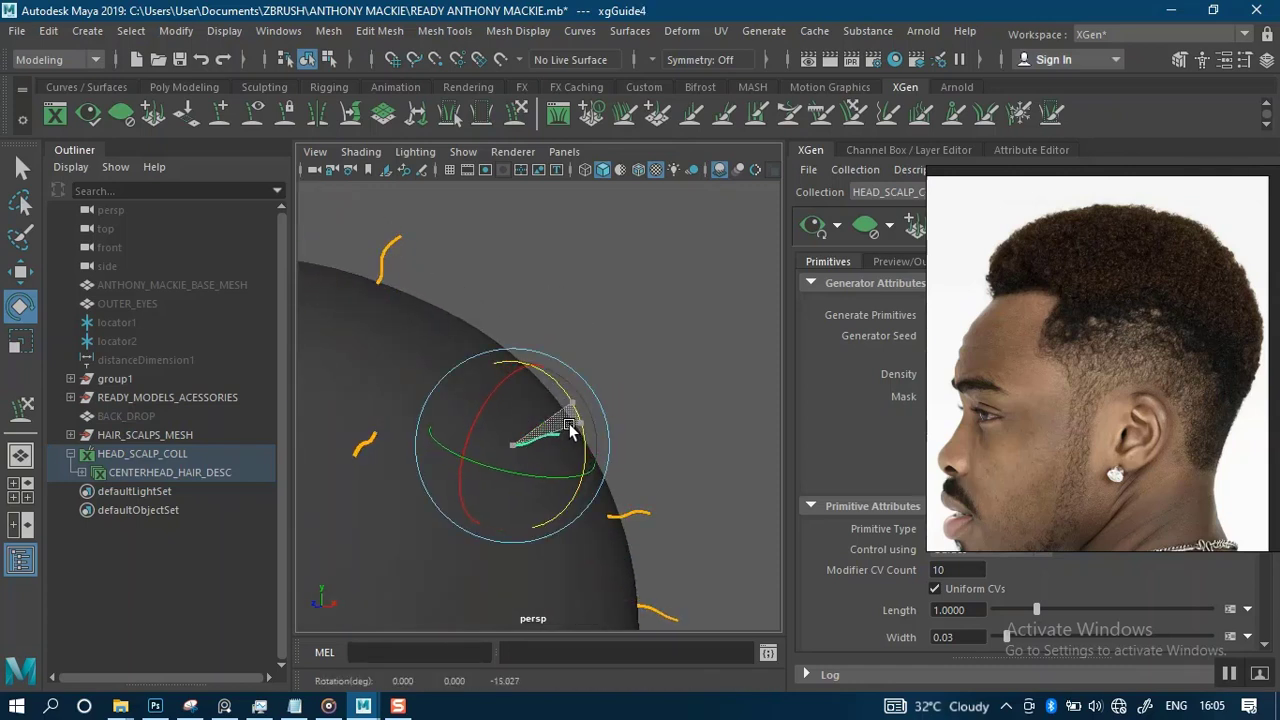
# - Rotate the guide next to xgGuide4, followed by xgGuide11, so that both lean lower against the scalp
pyautogui.keyDown('alt'); pyautogui.moveTo(378, 435); pyautogui.dragTo(475, 292, button='middle'); pyautogui.keyUp('alt')
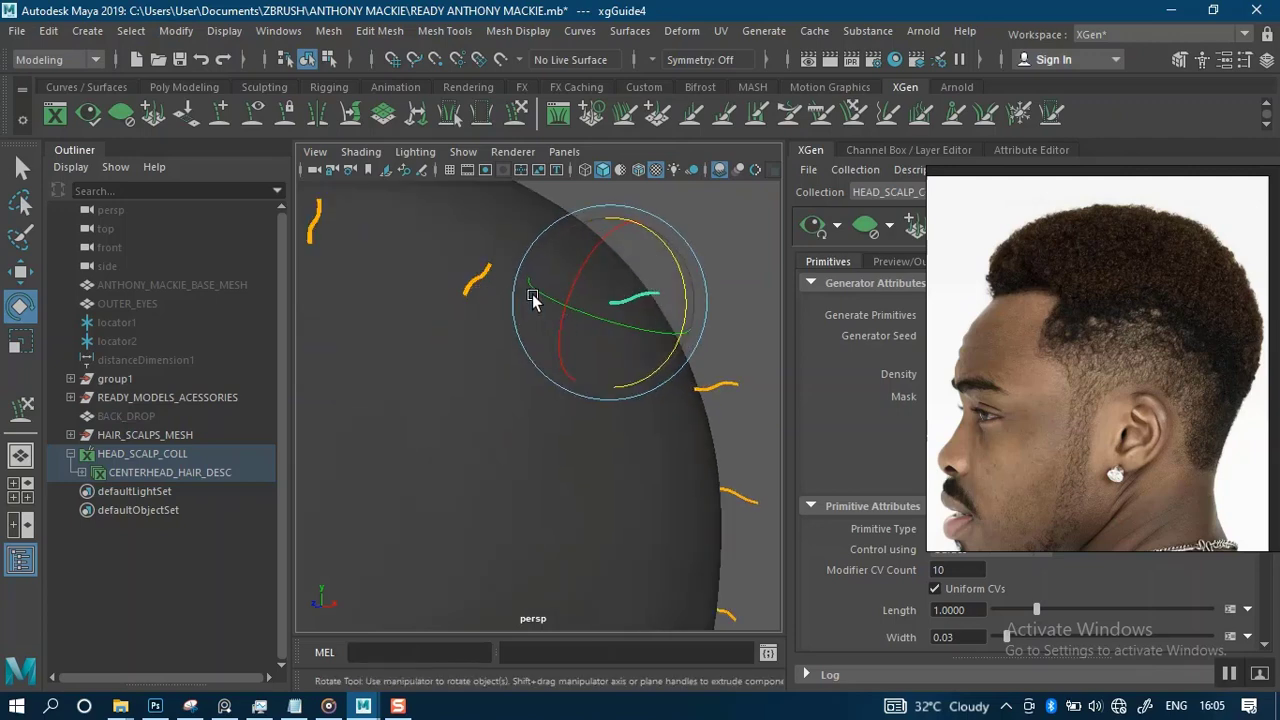
pyautogui.click(477, 281)
pyautogui.keyDown('alt'); pyautogui.moveTo(543, 258); pyautogui.dragTo(583, 423, button='middle'); pyautogui.keyUp('alt')
pyautogui.keyDown('alt'); pyautogui.moveTo(566, 411); pyautogui.dragTo(577, 300); pyautogui.keyUp('alt')
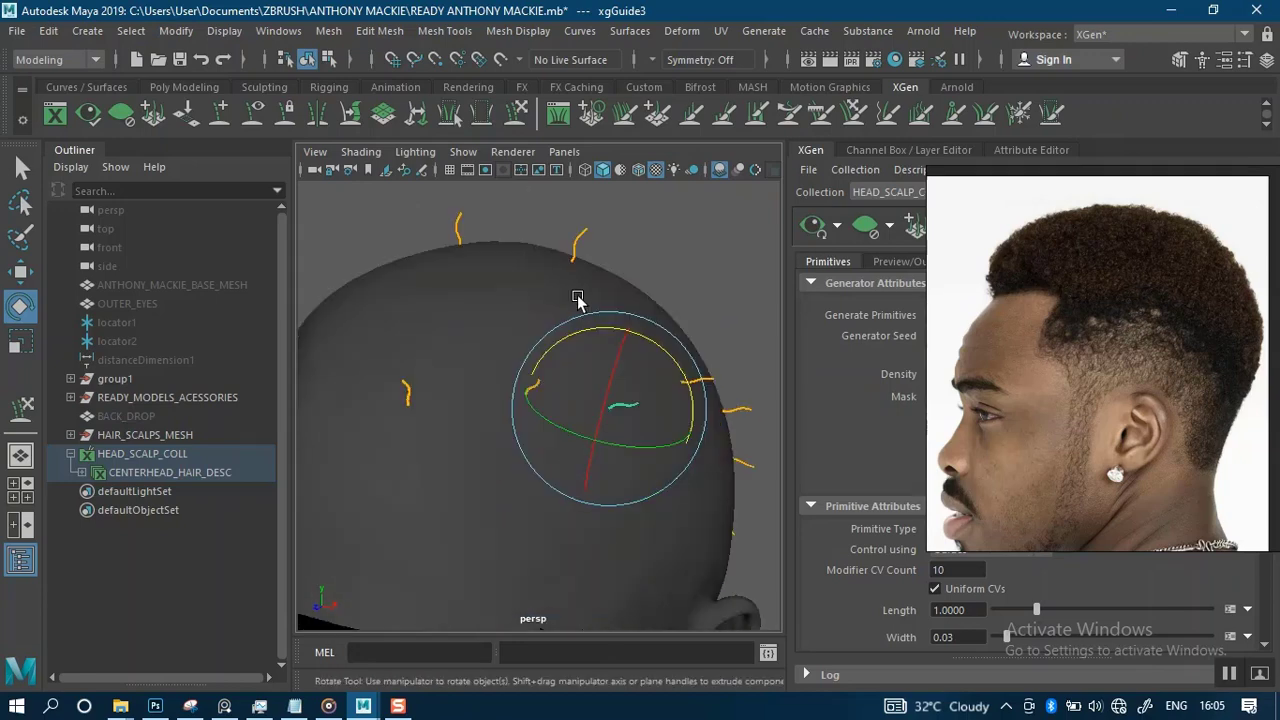
pyautogui.click(538, 386)
pyautogui.moveTo(566, 374); pyautogui.dragTo(573, 379)
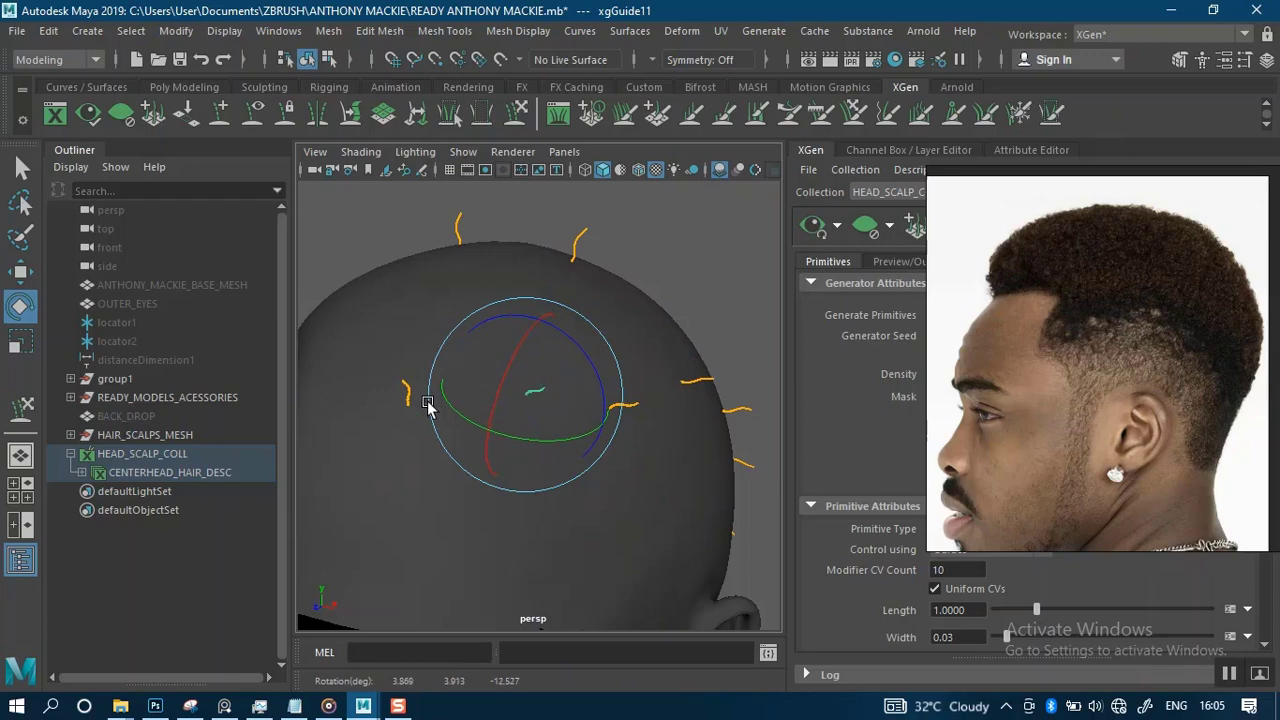
# - Select xgGuide10 near the front of the scalp and rotate it slightly so that it stands more upright
pyautogui.keyDown('alt'); pyautogui.moveTo(427, 405); pyautogui.dragTo(461, 356); pyautogui.keyUp('alt')
pyautogui.click(409, 355)
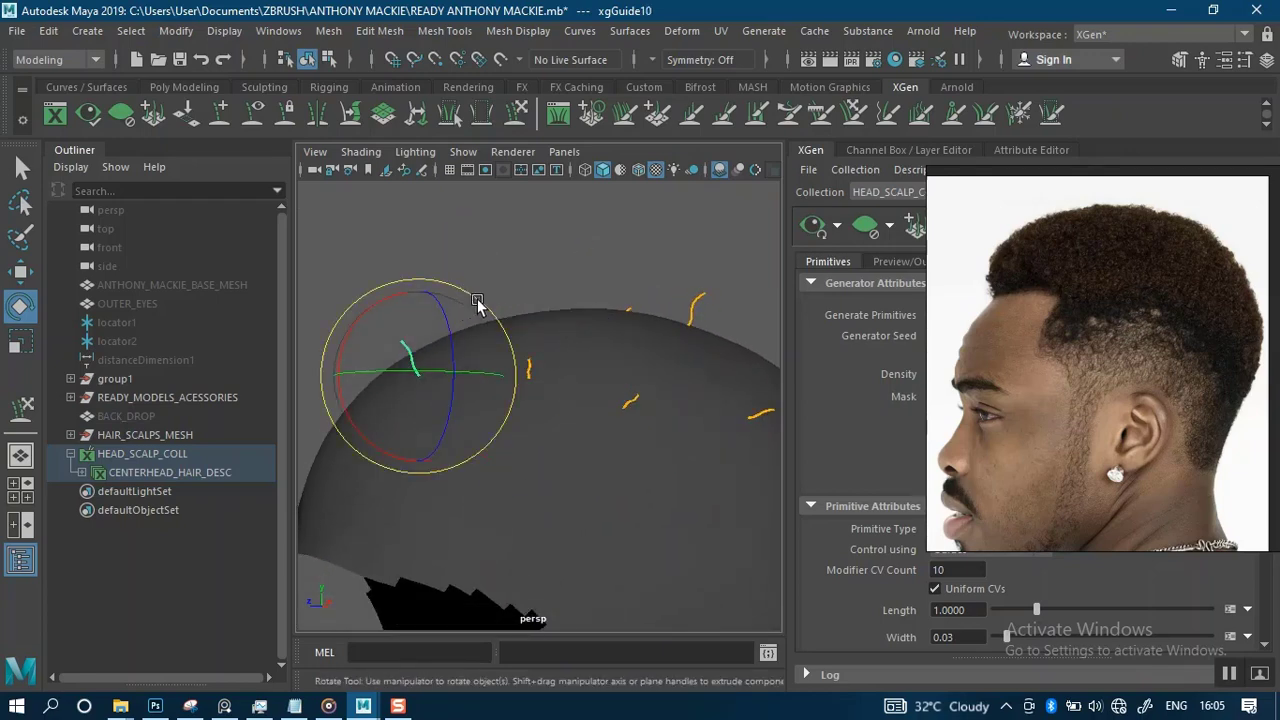
pyautogui.moveTo(476, 300); pyautogui.dragTo(487, 305)
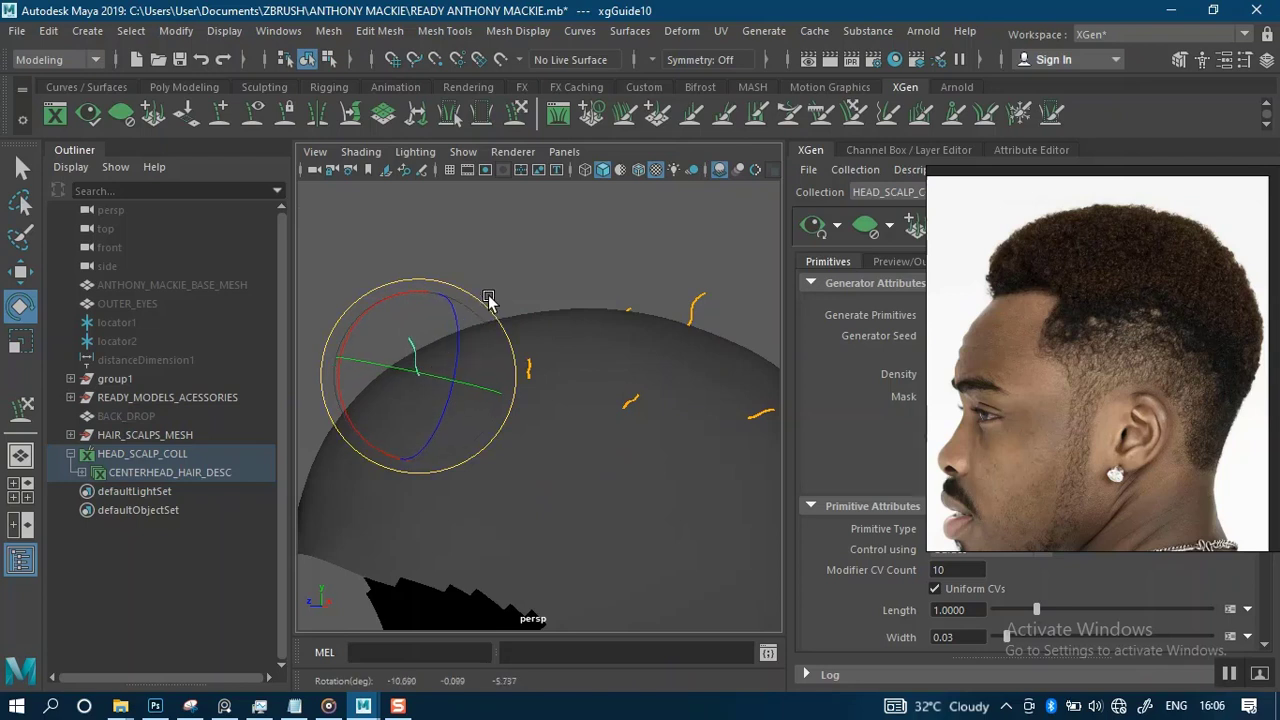
# - Move the reference photo higher so that it no longer covers the Primitive Attributes
pyautogui.keyDown('alt'); pyautogui.moveTo(497, 330); pyautogui.dragTo(604, 415); pyautogui.keyUp('alt')
pyautogui.keyDown('alt'); pyautogui.moveTo(612, 365); pyautogui.dragTo(612, 320, button='right'); pyautogui.keyUp('alt')
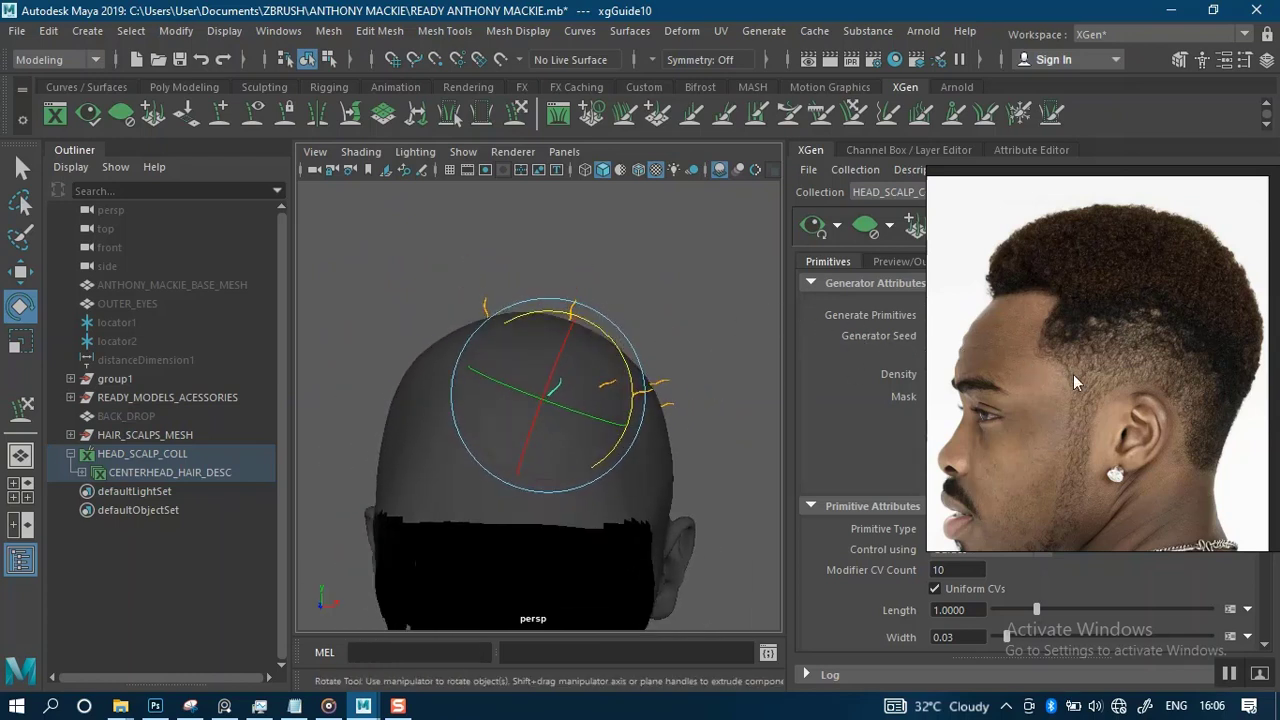
pyautogui.moveTo(1073, 374); pyautogui.dragTo(1090, 345)
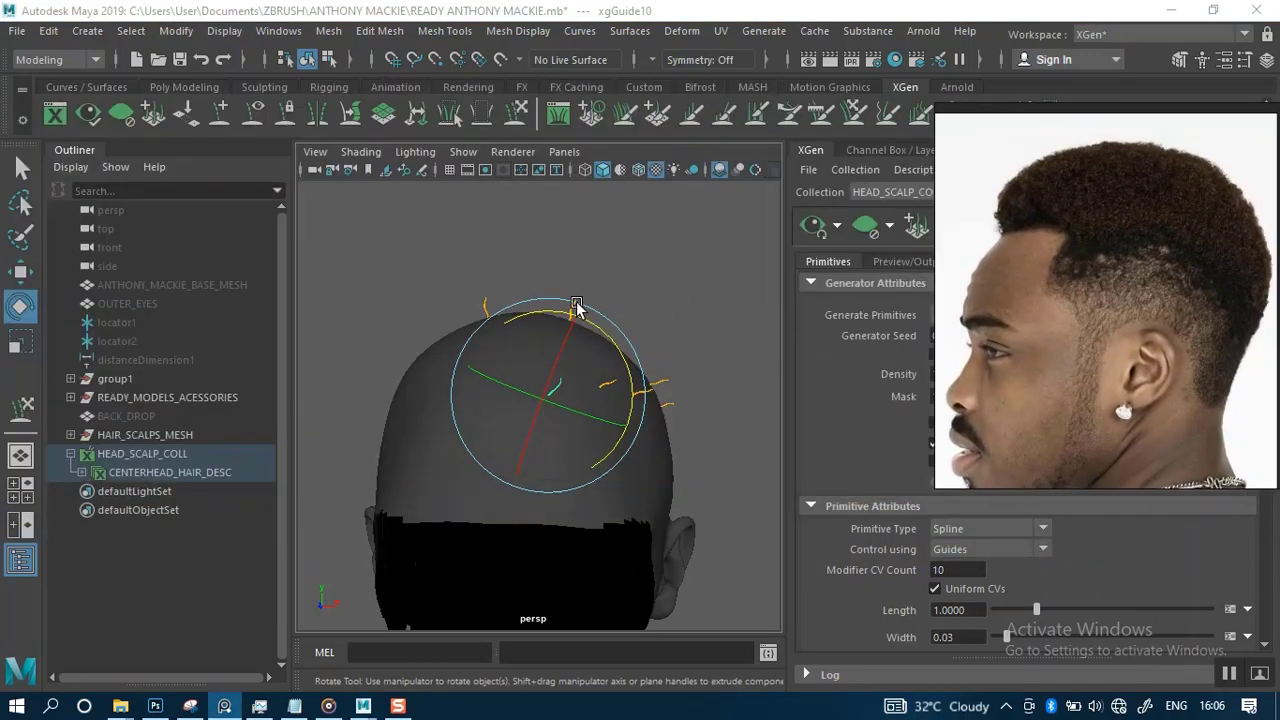
# - Select the sculpted guides along the side of the head, freeze their transformations and mirror them to the opposite side
pyautogui.click(399, 298)
pyautogui.keyDown('alt'); pyautogui.moveTo(606, 379); pyautogui.dragTo(418, 338); pyautogui.keyUp('alt')
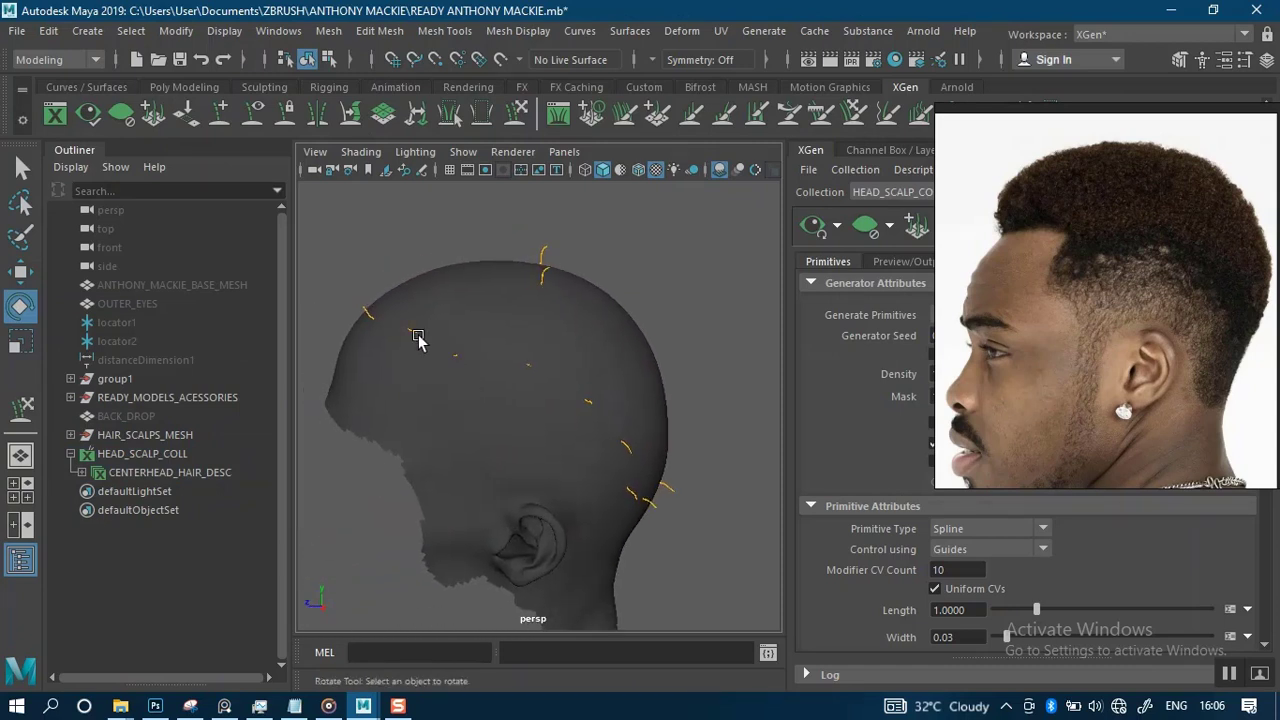
pyautogui.moveTo(345, 277); pyautogui.dragTo(512, 460)
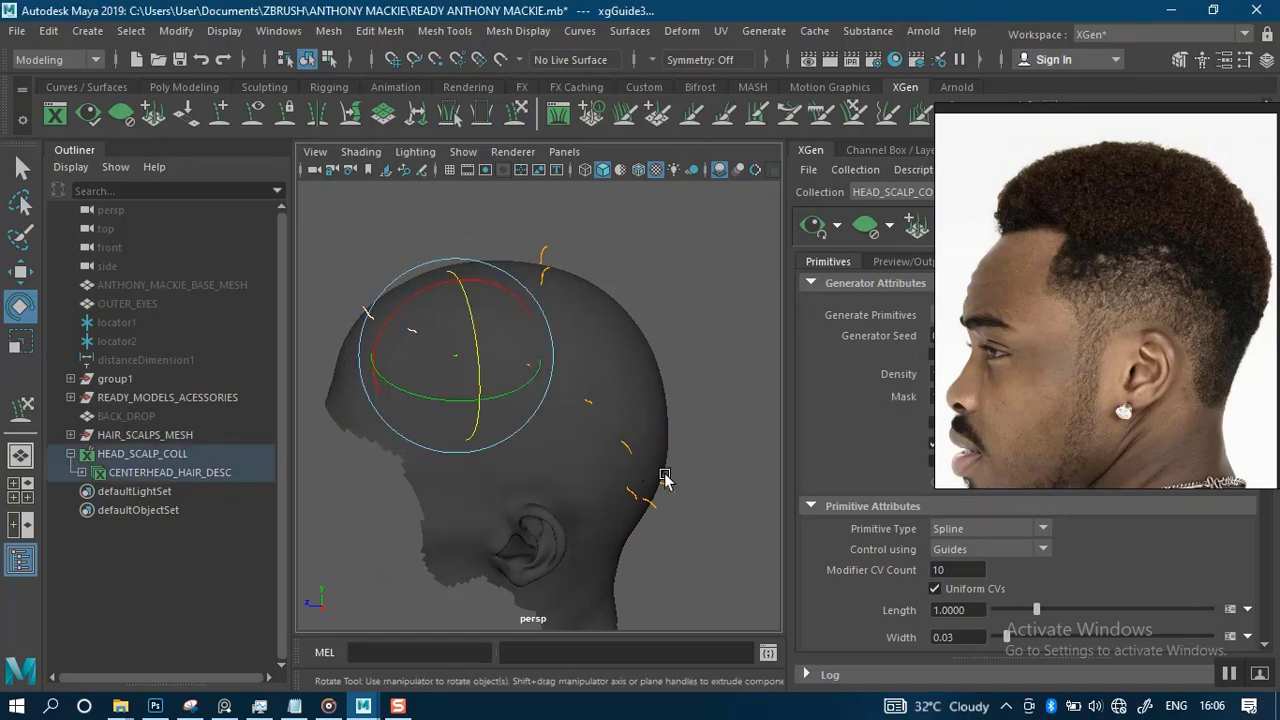
pyautogui.moveTo(556, 395); pyautogui.dragTo(520, 345)
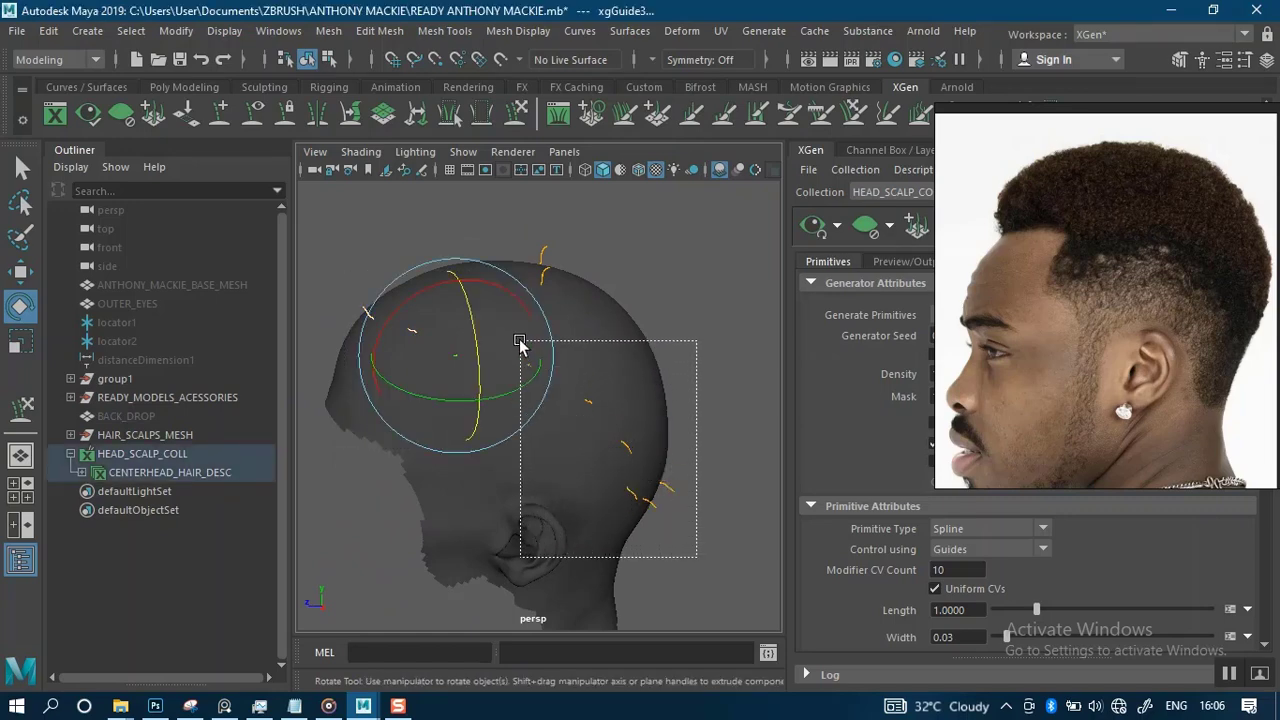
pyautogui.keyDown('alt'); pyautogui.moveTo(647, 411); pyautogui.dragTo(534, 362); pyautogui.keyUp('alt')
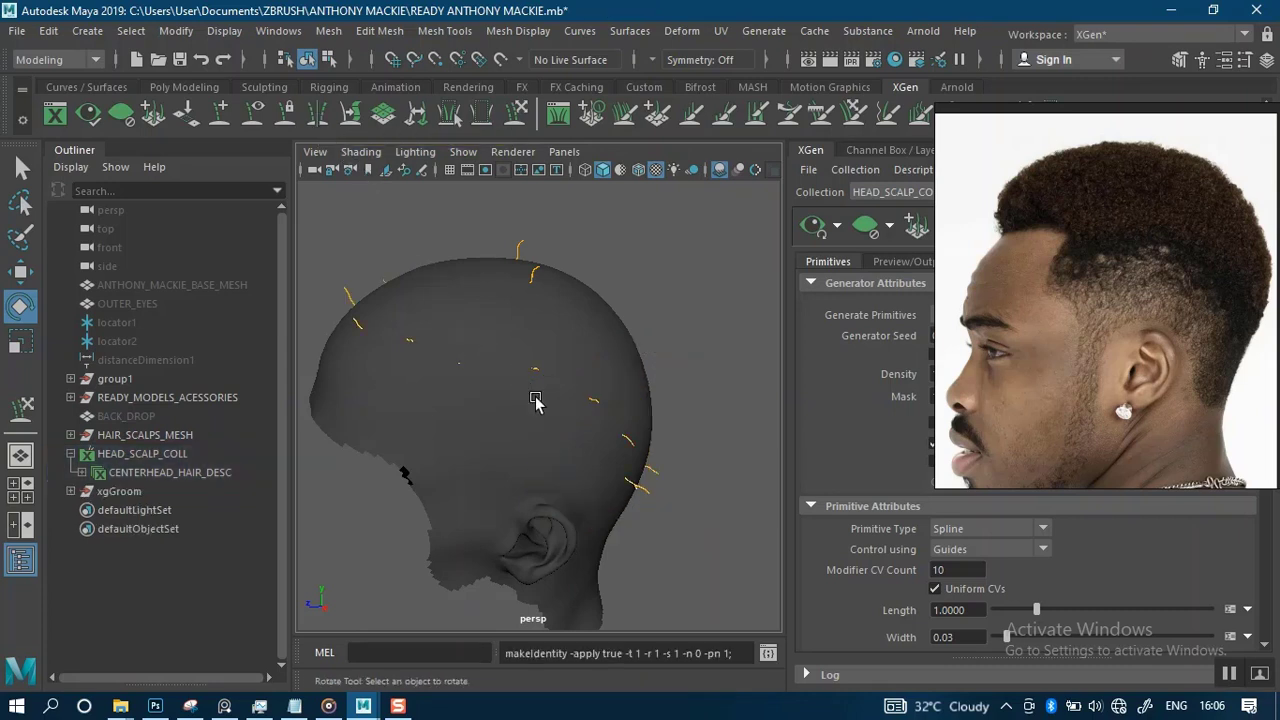
pyautogui.keyDown('alt'); pyautogui.moveTo(536, 400); pyautogui.dragTo(687, 356); pyautogui.keyUp('alt')
pyautogui.keyDown('alt'); pyautogui.moveTo(583, 418); pyautogui.dragTo(510, 400); pyautogui.keyUp('alt')
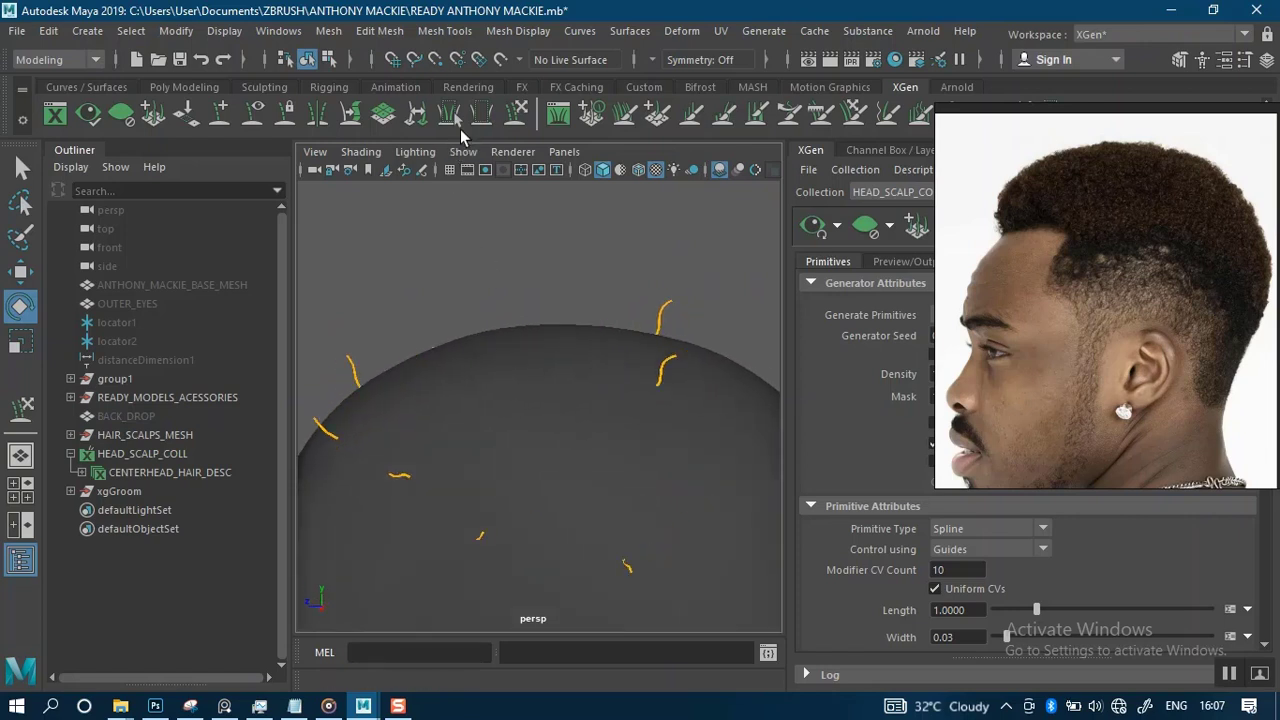
# - Add an interpolated guide on the scalp just inside the row of sculpted guides near the front of the head
pyautogui.click(218, 114)
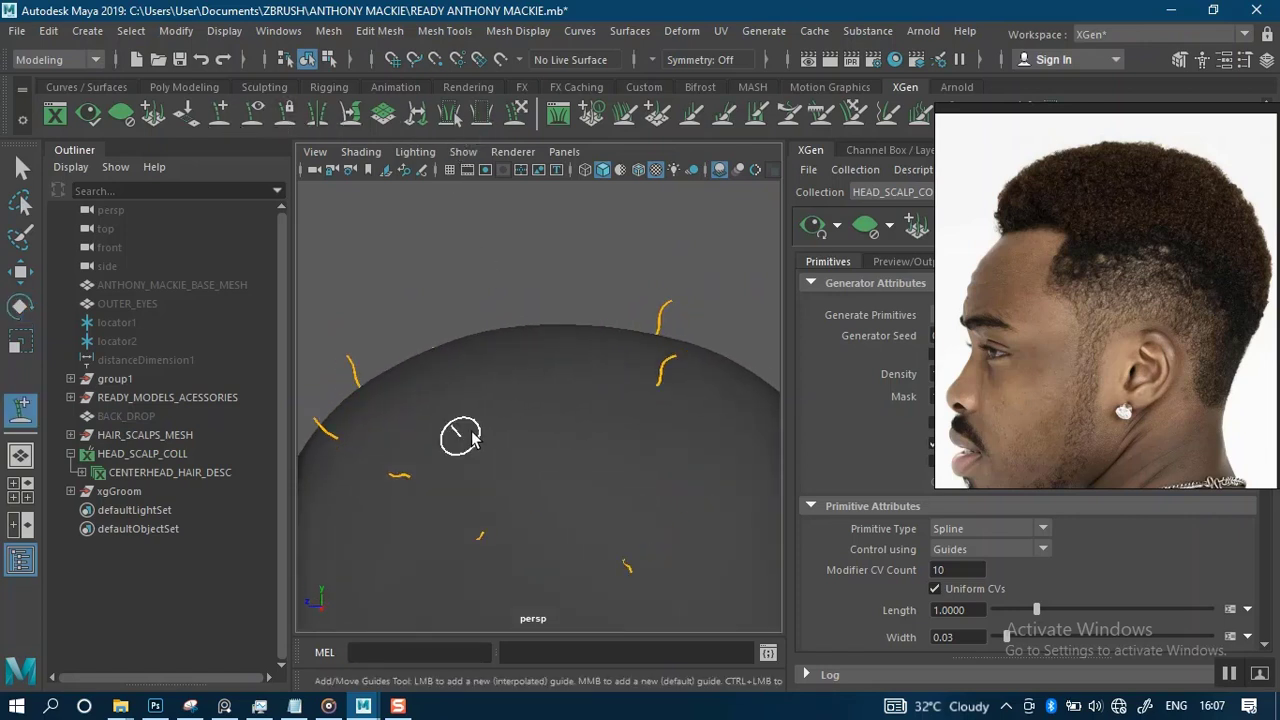
pyautogui.keyDown('alt'); pyautogui.moveTo(487, 408); pyautogui.dragTo(504, 349, button='middle'); pyautogui.keyUp('alt')
pyautogui.scroll(4, 523, 334)
pyautogui.scroll(-3, 526, 326)
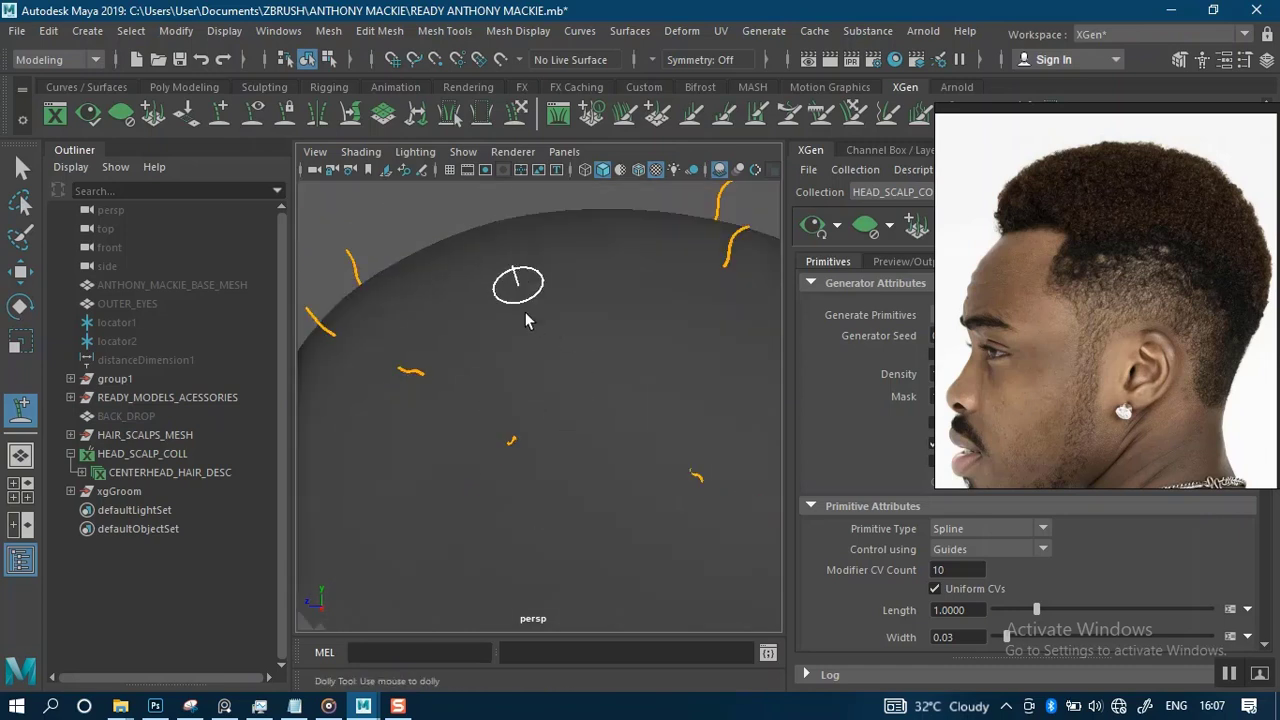
pyautogui.keyDown('alt'); pyautogui.moveTo(526, 320); pyautogui.dragTo(449, 379); pyautogui.keyUp('alt')
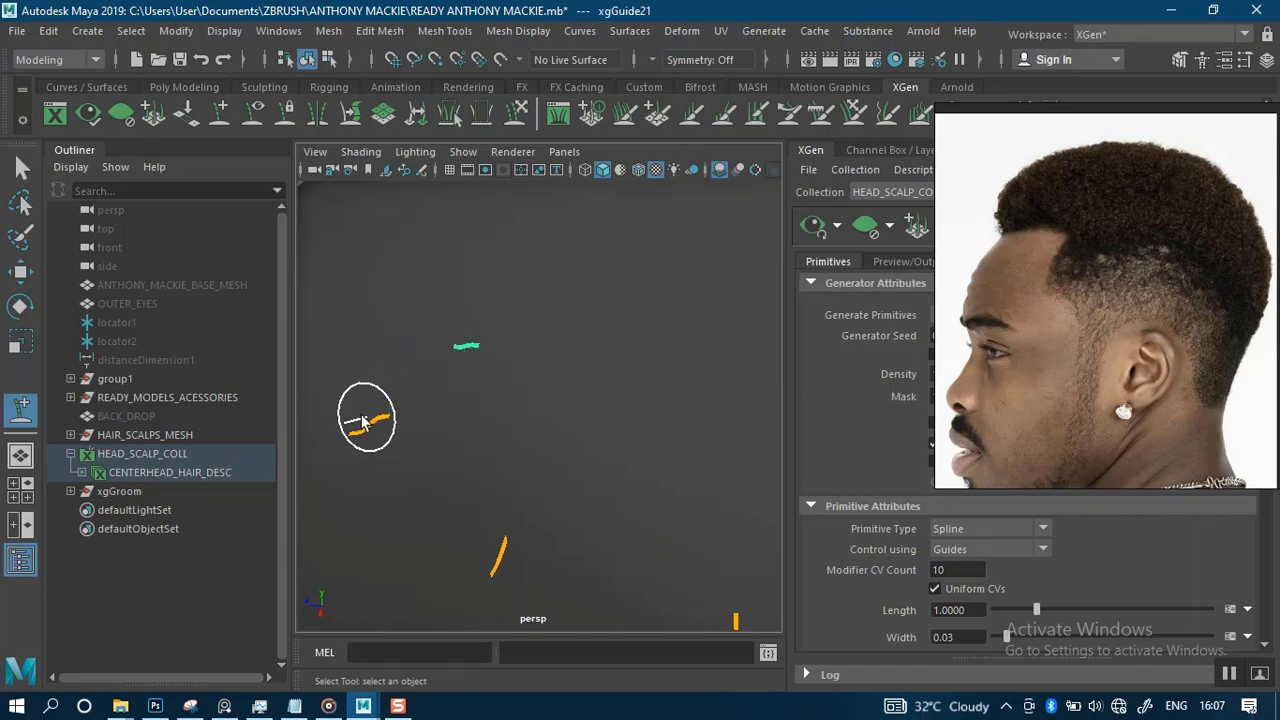
# - Examine the placement and direction of the newly added guide relative to the neighbouring sculpted guides
pyautogui.moveTo(373, 418); pyautogui.dragTo(362, 432)
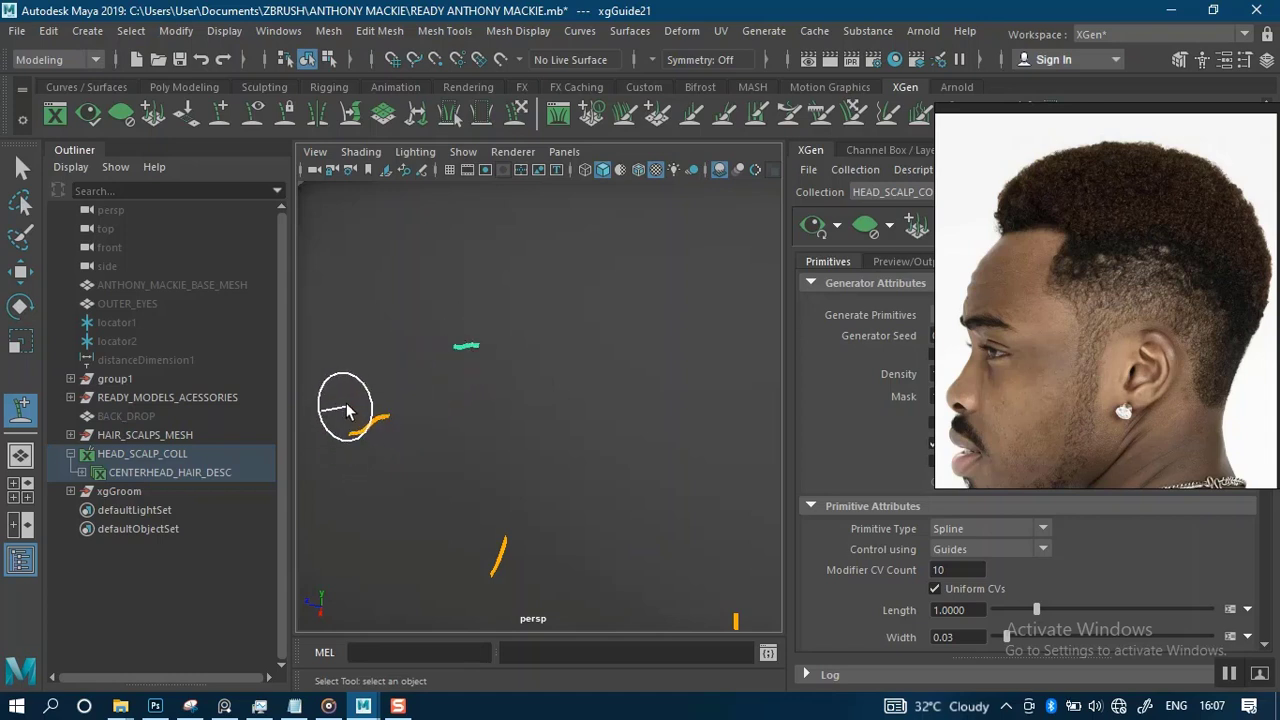
pyautogui.keyDown('alt'); pyautogui.moveTo(445, 408); pyautogui.dragTo(517, 357); pyautogui.keyUp('alt')
pyautogui.keyDown('alt'); pyautogui.moveTo(519, 334); pyautogui.dragTo(477, 408, button='middle'); pyautogui.keyUp('alt')
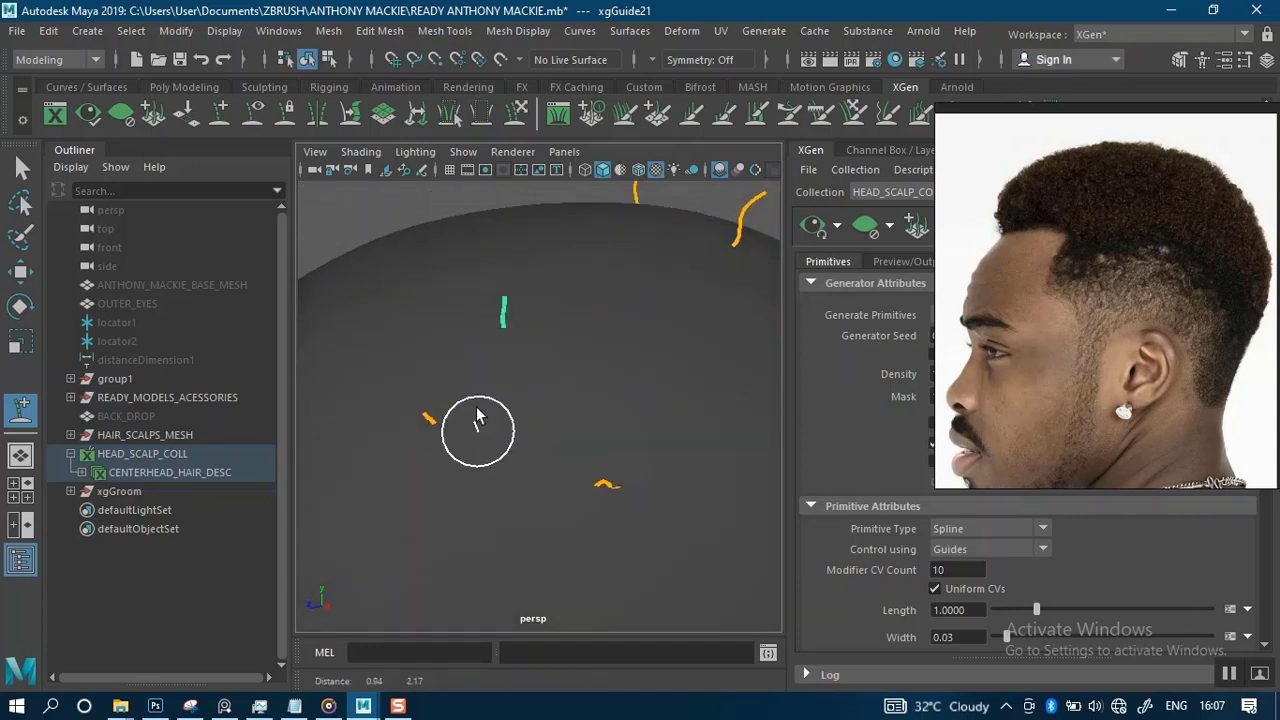
pyautogui.keyDown('alt'); pyautogui.moveTo(478, 390); pyautogui.dragTo(540, 320); pyautogui.keyUp('alt')
pyautogui.keyDown('alt'); pyautogui.moveTo(540, 320); pyautogui.dragTo(457, 451, button='middle'); pyautogui.keyUp('alt')
pyautogui.moveTo(476, 376)
pyautogui.keyDown('alt'); pyautogui.mouseDown(button='right')
pyautogui.moveTo(500, 363)
pyautogui.moveTo(546, 404)
pyautogui.mouseUp(button='right'); pyautogui.keyUp('alt')
pyautogui.moveTo(508, 388)
pyautogui.keyDown('alt'); pyautogui.mouseDown()
pyautogui.moveTo(531, 374)
pyautogui.moveTo(388, 428)
pyautogui.mouseUp(); pyautogui.keyUp('alt')
pyautogui.keyDown('alt'); pyautogui.moveTo(400, 426); pyautogui.dragTo(606, 371, button='middle'); pyautogui.keyUp('alt')
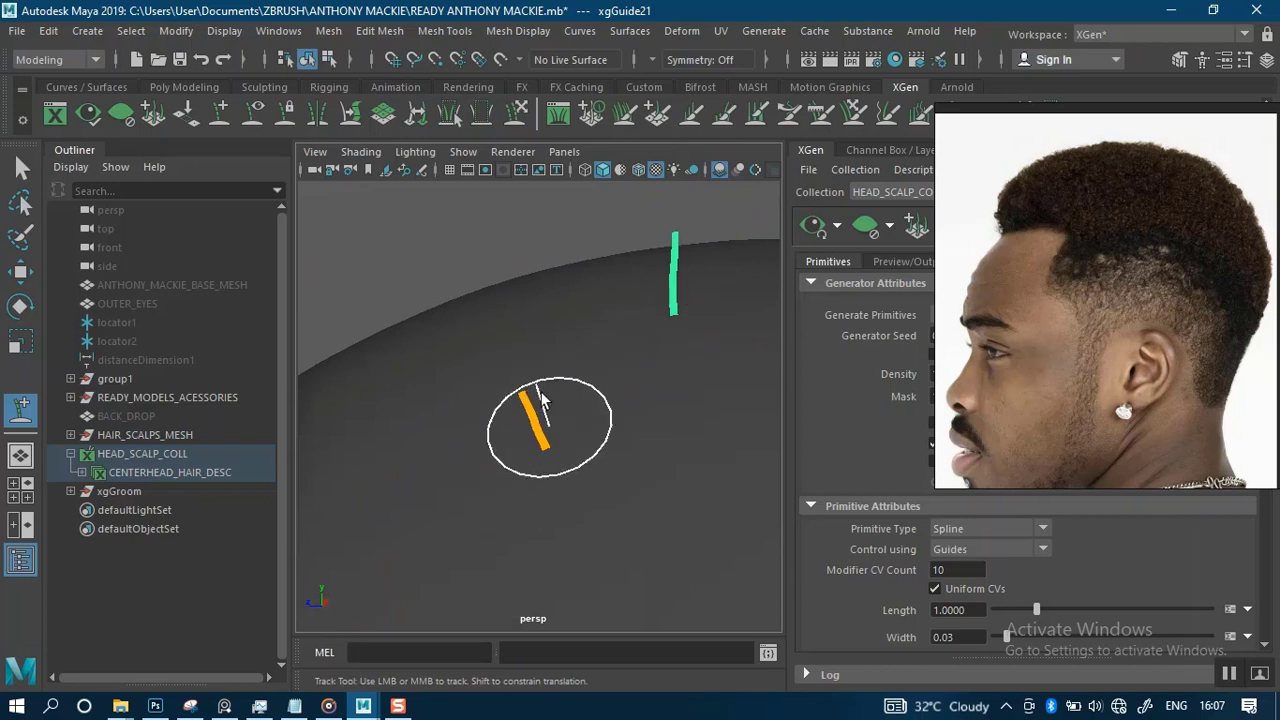
pyautogui.keyDown('alt'); pyautogui.moveTo(530, 397); pyautogui.dragTo(440, 387); pyautogui.keyUp('alt')
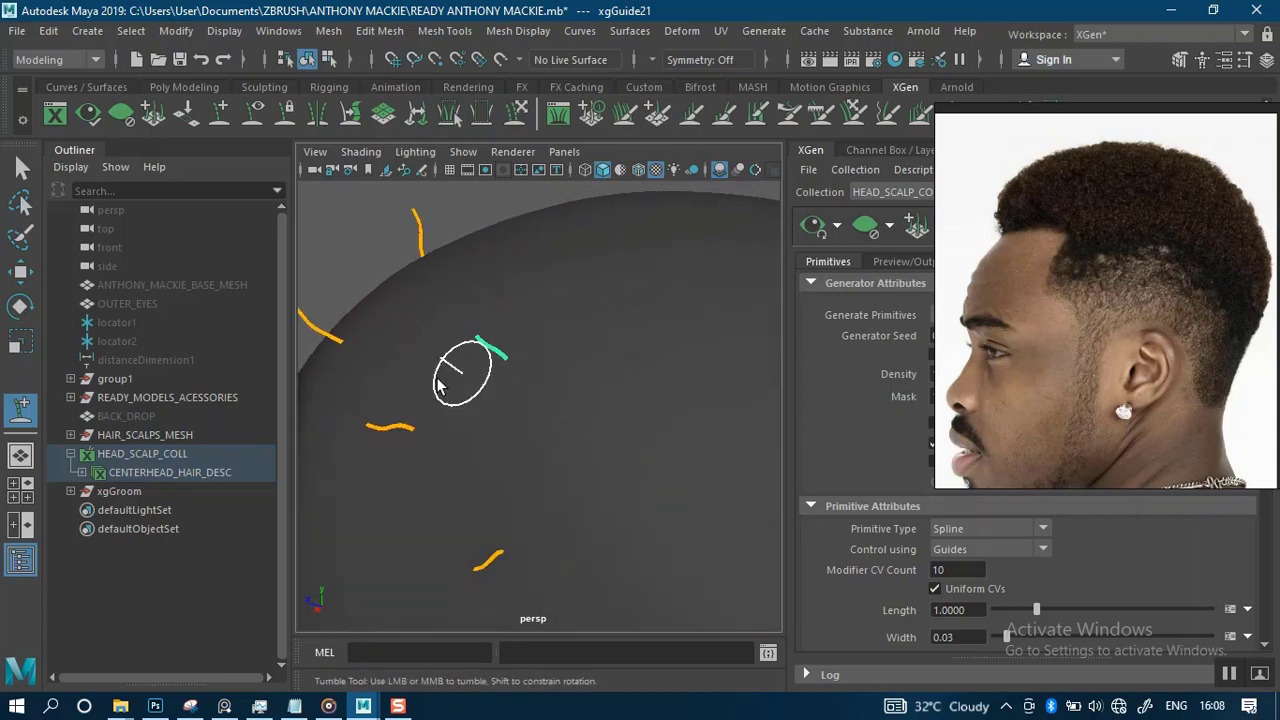
pyautogui.scroll(-5, 526, 254)
pyautogui.keyDown('alt'); pyautogui.moveTo(526, 254); pyautogui.dragTo(557, 343); pyautogui.keyUp('alt')
pyautogui.scroll(2, 560, 394)
pyautogui.keyDown('alt'); pyautogui.moveTo(569, 405); pyautogui.dragTo(600, 492, button='right'); pyautogui.keyUp('alt')
pyautogui.keyDown('alt'); pyautogui.moveTo(471, 386); pyautogui.dragTo(495, 398, button='middle'); pyautogui.keyUp('alt')
pyautogui.scroll(-3, 546, 323)
pyautogui.keyDown('alt'); pyautogui.moveTo(578, 334); pyautogui.dragTo(508, 350); pyautogui.keyUp('alt')
pyautogui.keyDown('alt'); pyautogui.moveTo(508, 355); pyautogui.dragTo(572, 428, button='right'); pyautogui.keyUp('alt')
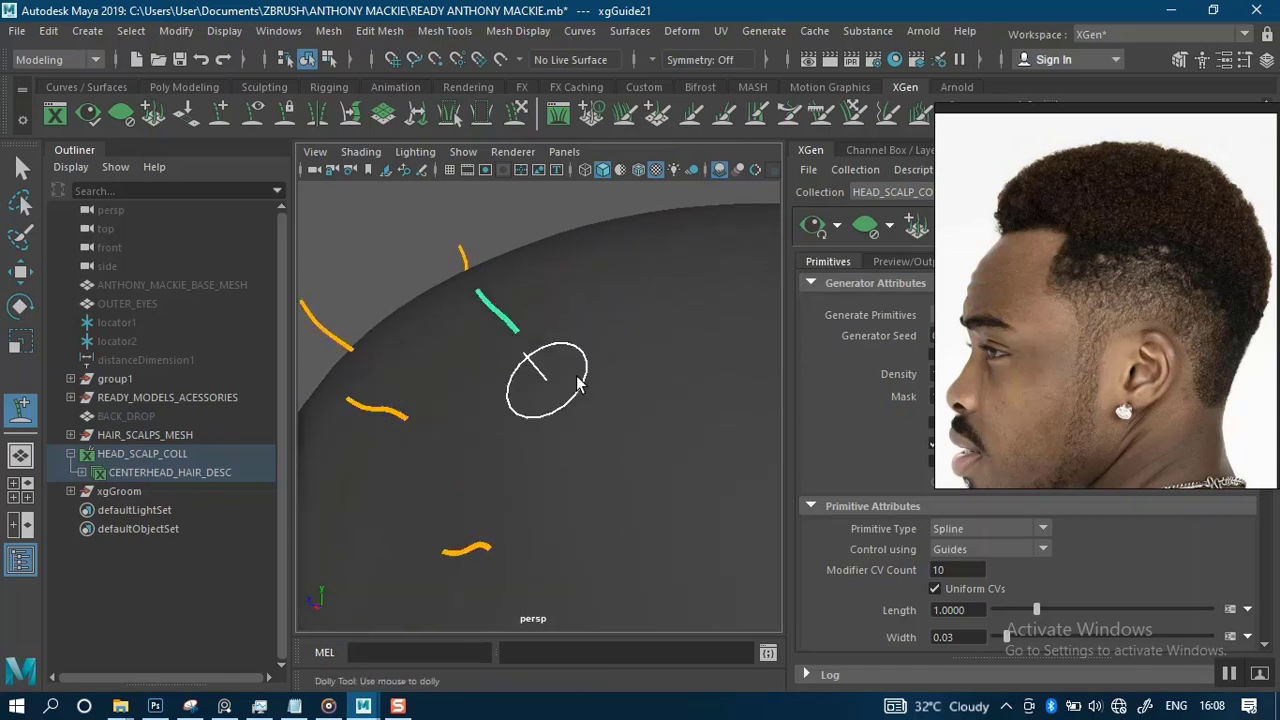
# - Add the next interpolated guide behind it, continuing the inner row along the side of the head
pyautogui.scroll(-3, 565, 390)
pyautogui.keyDown('alt'); pyautogui.moveTo(602, 408); pyautogui.dragTo(563, 441); pyautogui.keyUp('alt')
pyautogui.keyDown('alt'); pyautogui.moveTo(574, 412); pyautogui.dragTo(540, 387, button='middle'); pyautogui.keyUp('alt')
pyautogui.moveTo(540, 387)
pyautogui.keyDown('alt'); pyautogui.mouseDown()
pyautogui.moveTo(512, 404)
pyautogui.moveTo(525, 425)
pyautogui.mouseUp(); pyautogui.keyUp('alt')
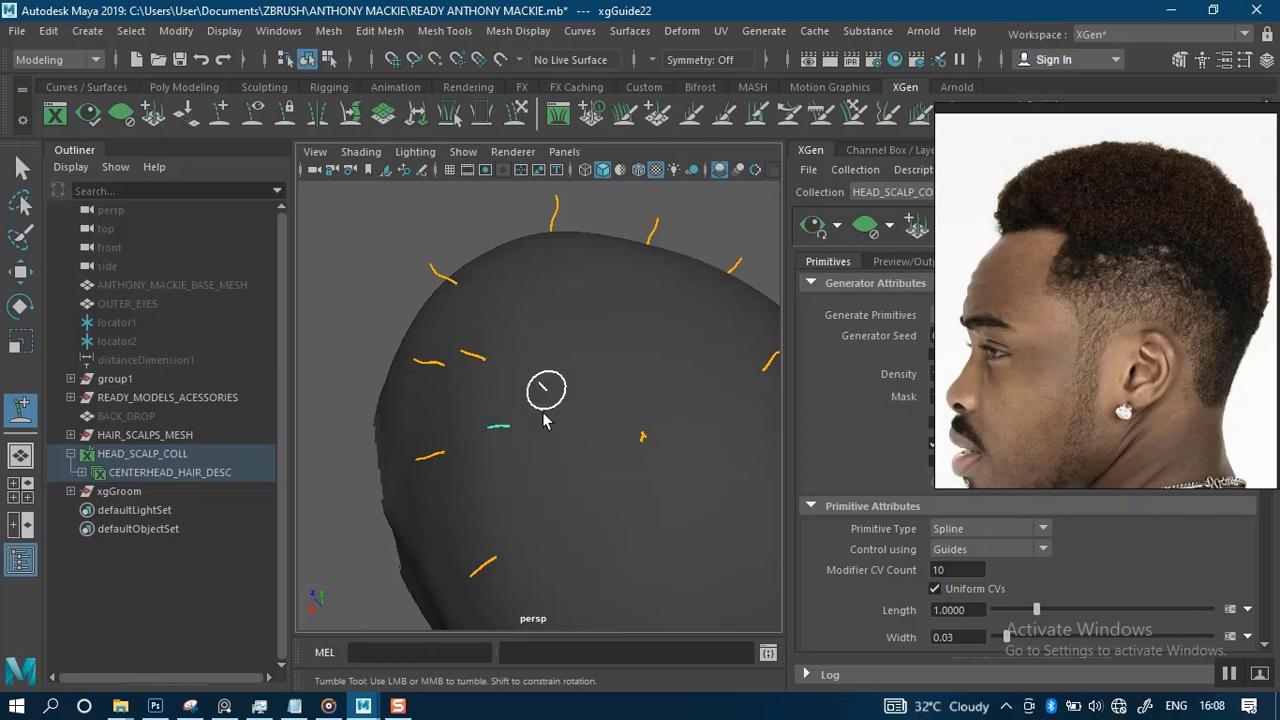
# - Continue the inner row of interpolated guides down the side of the head toward the area behind the ear
pyautogui.moveTo(544, 420); pyautogui.dragTo(540, 450)
pyautogui.keyDown('alt'); pyautogui.moveTo(540, 450); pyautogui.dragTo(524, 292, button='right'); pyautogui.keyUp('alt')
pyautogui.keyDown('alt'); pyautogui.moveTo(543, 476); pyautogui.dragTo(526, 406, button='right'); pyautogui.keyUp('alt')
pyautogui.keyDown('alt'); pyautogui.moveTo(543, 464); pyautogui.dragTo(553, 424, button='middle'); pyautogui.keyUp('alt')
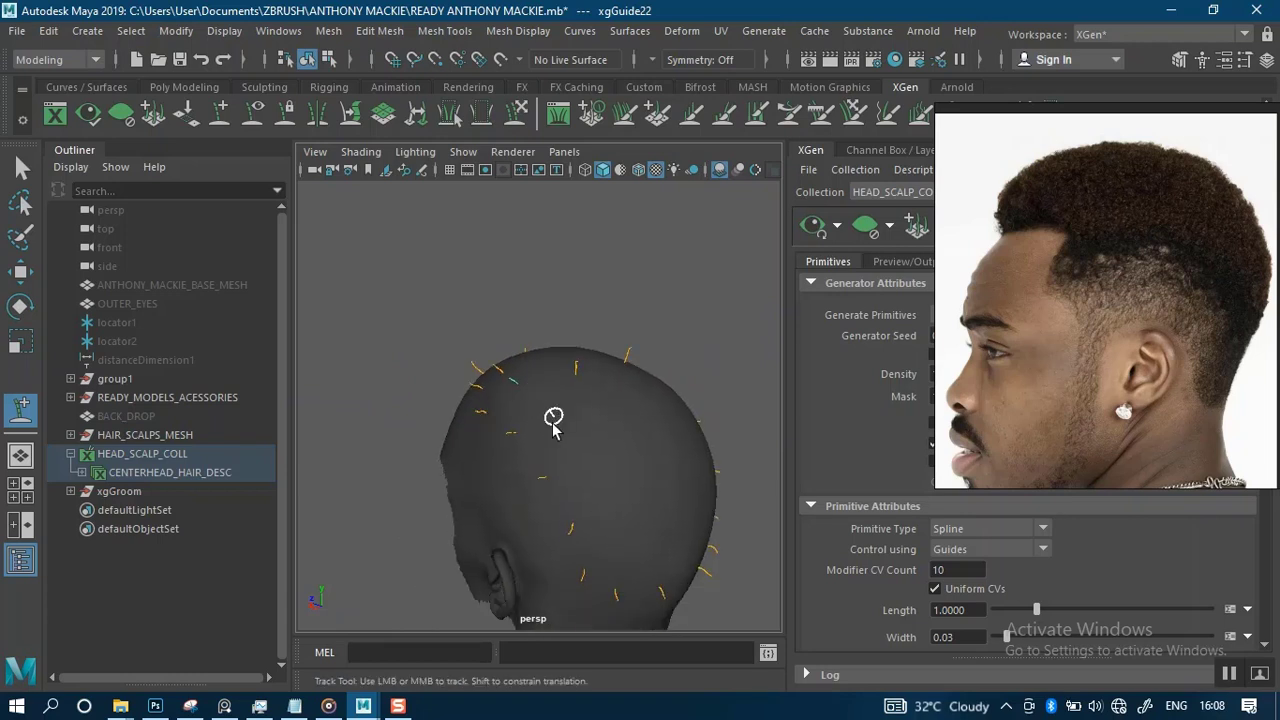
pyautogui.keyDown('alt'); pyautogui.moveTo(553, 425); pyautogui.dragTo(527, 392); pyautogui.keyUp('alt')
pyautogui.scroll(3, 551, 423)
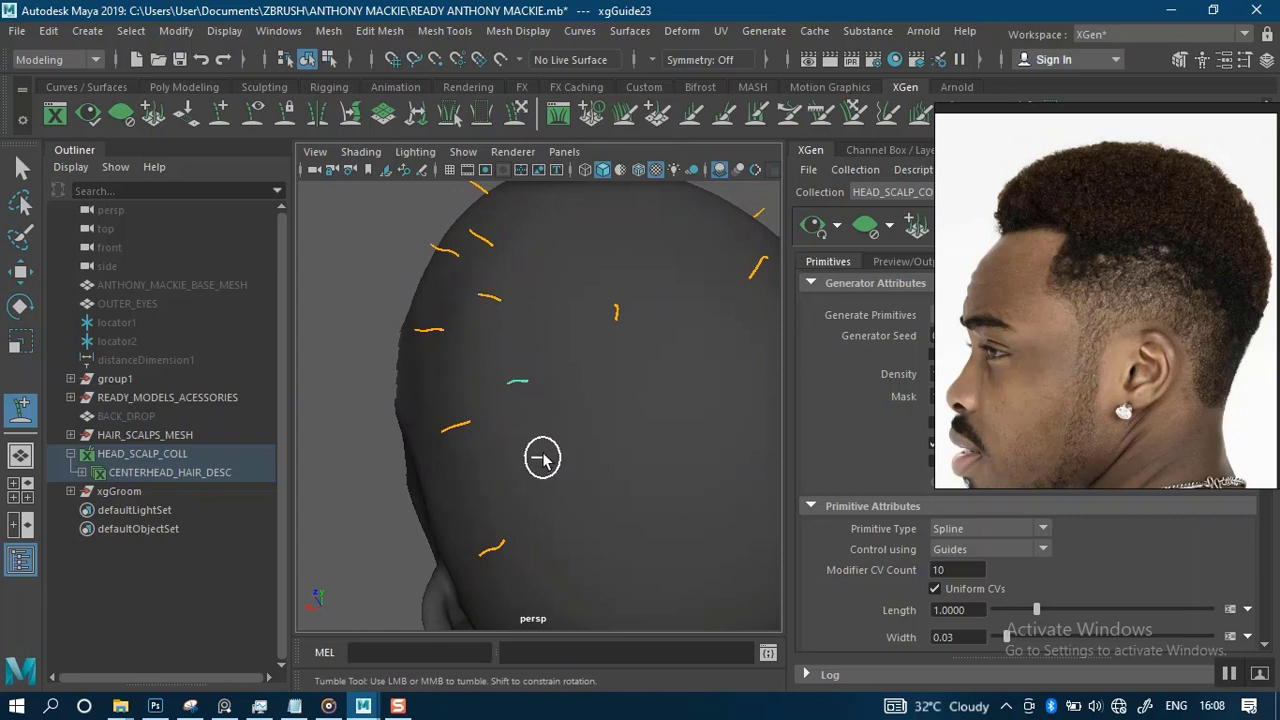
pyautogui.keyDown('alt'); pyautogui.moveTo(541, 458); pyautogui.dragTo(549, 400); pyautogui.keyUp('alt')
pyautogui.keyDown('alt'); pyautogui.moveTo(549, 400); pyautogui.dragTo(500, 408, button='middle'); pyautogui.keyUp('alt')
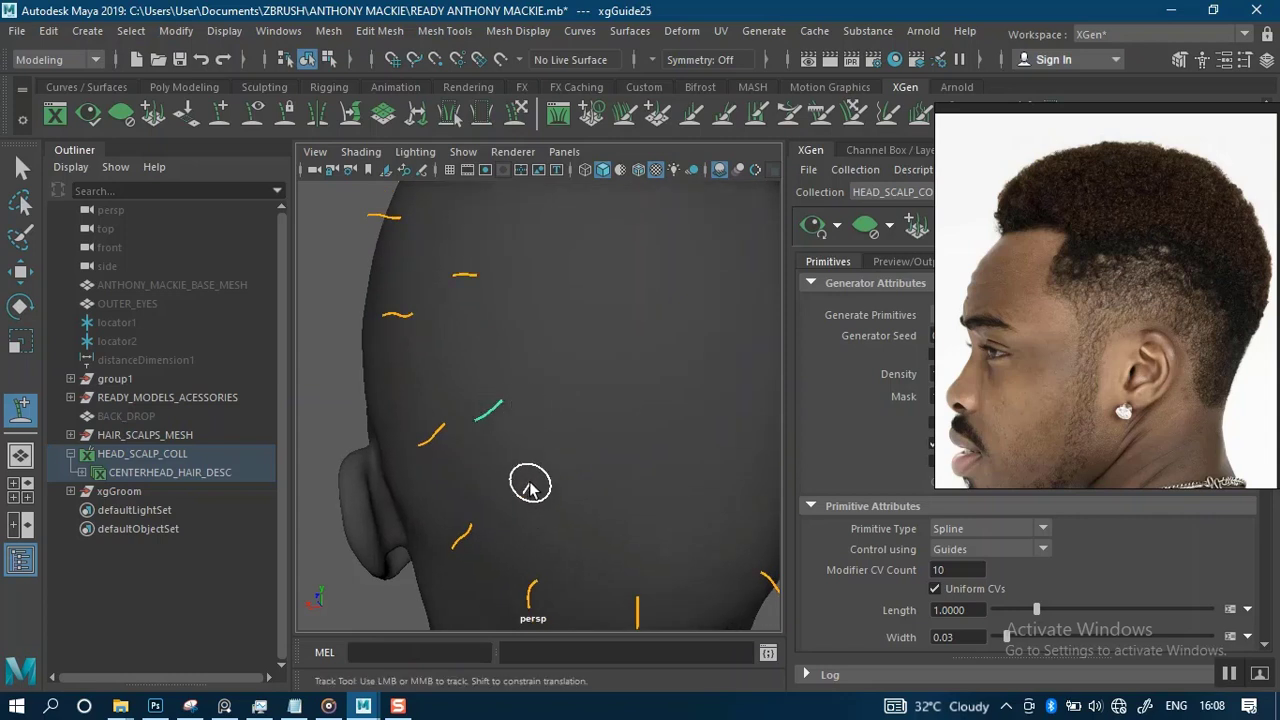
# - Add three more interpolated guides across the lower back of the head, leading toward the centre of the nape
pyautogui.keyDown('alt'); pyautogui.moveTo(587, 520); pyautogui.dragTo(520, 368, button='middle'); pyautogui.keyUp('alt')
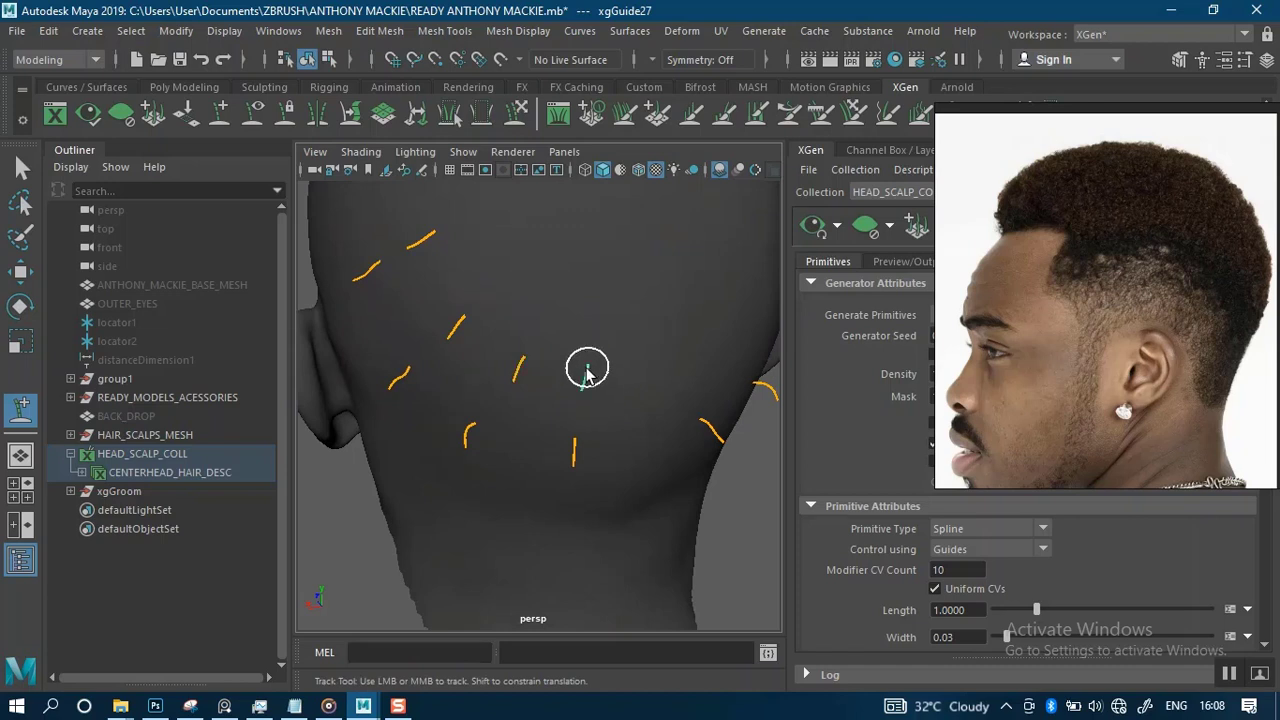
pyautogui.keyDown('alt'); pyautogui.moveTo(610, 472); pyautogui.dragTo(576, 383, button='right'); pyautogui.keyUp('alt')
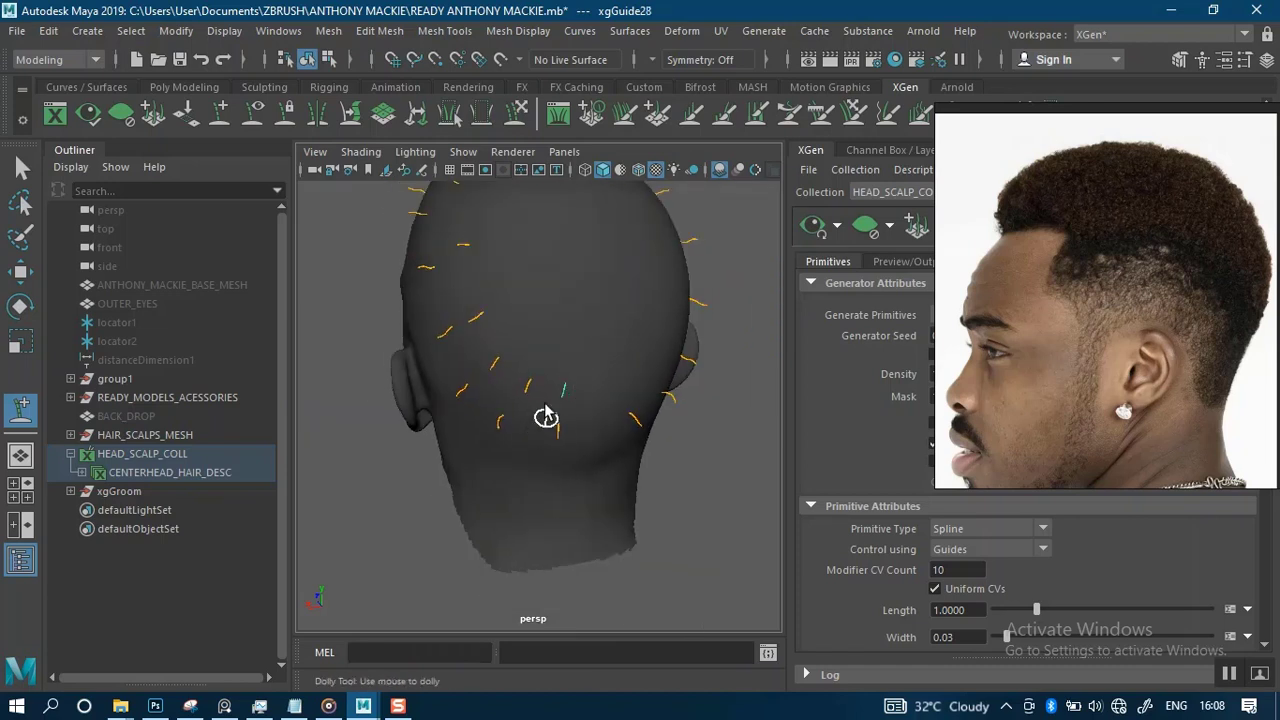
pyautogui.keyDown('alt'); pyautogui.moveTo(545, 416); pyautogui.dragTo(529, 466); pyautogui.keyUp('alt')
pyautogui.keyDown('alt'); pyautogui.moveTo(543, 389); pyautogui.dragTo(563, 443); pyautogui.keyUp('alt')
pyautogui.keyDown('alt'); pyautogui.moveTo(563, 443); pyautogui.dragTo(538, 479, button='right'); pyautogui.keyUp('alt')
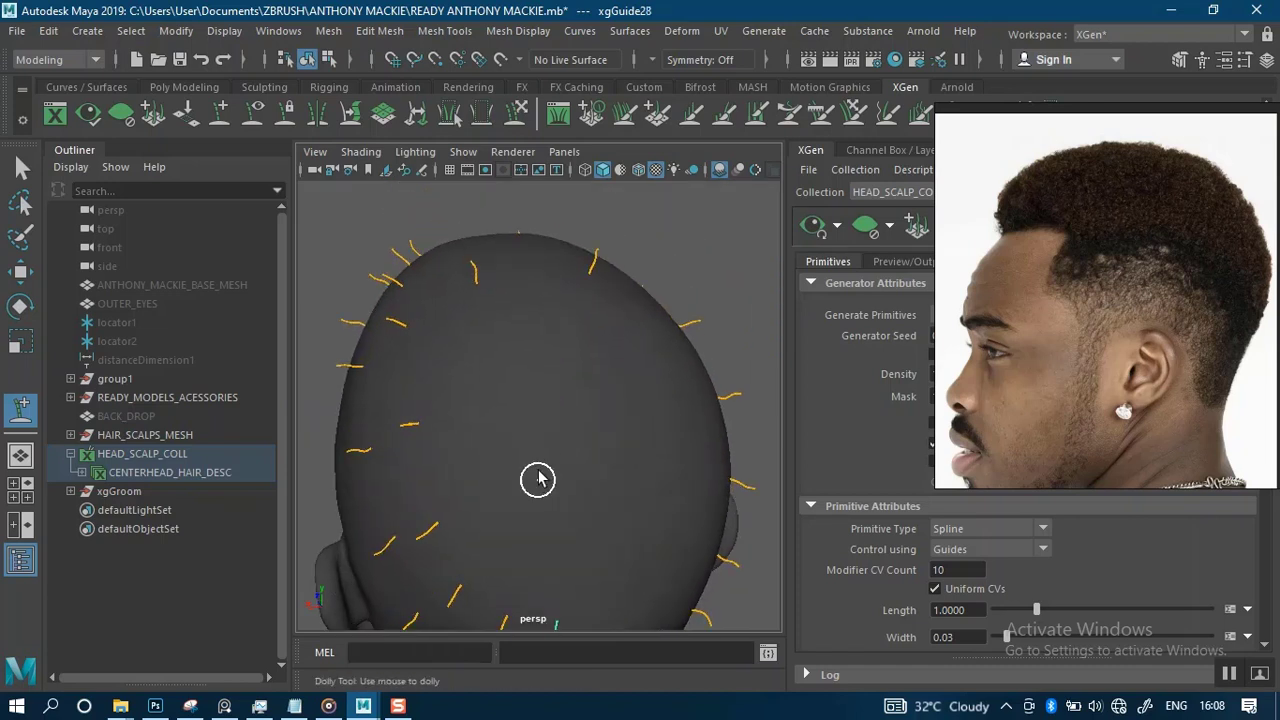
# - Add an interpolated guide on top of the scalp, inside the sculpted guides at the front
pyautogui.keyDown('alt'); pyautogui.moveTo(538, 479); pyautogui.dragTo(543, 443); pyautogui.keyUp('alt')
pyautogui.keyDown('alt'); pyautogui.moveTo(543, 443); pyautogui.dragTo(535, 517, button='right'); pyautogui.keyUp('alt')
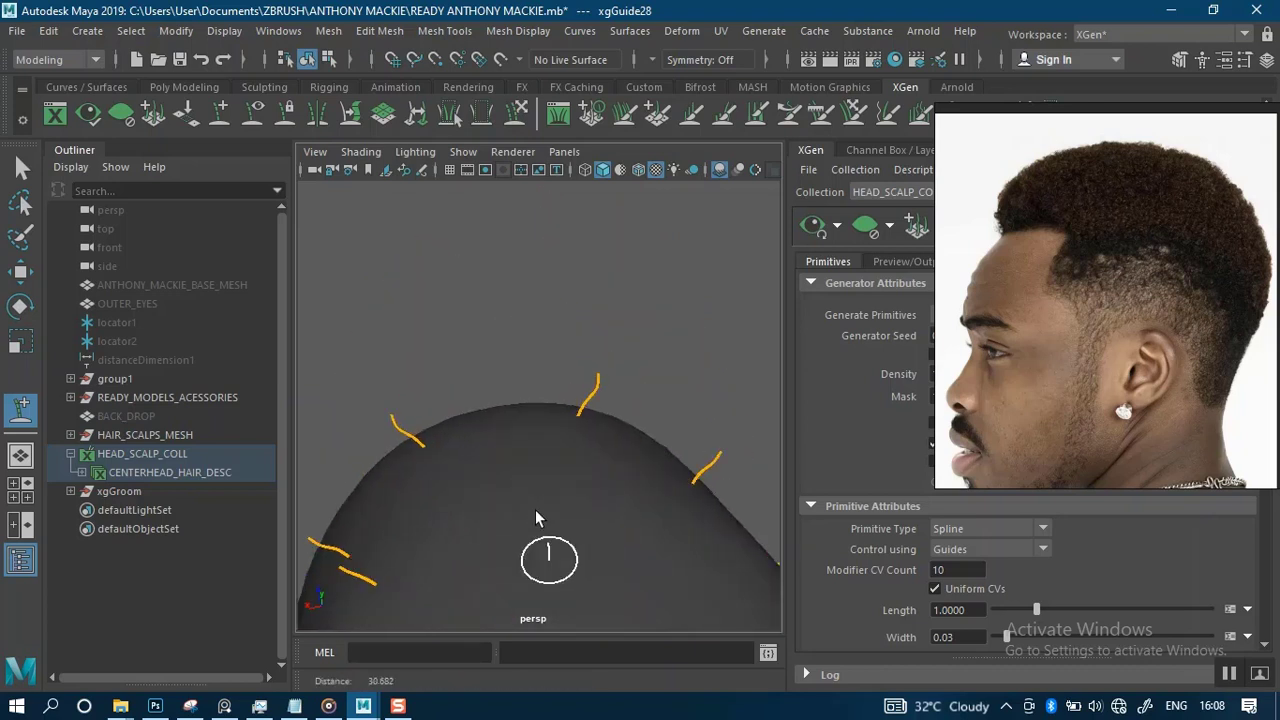
pyautogui.keyDown('alt'); pyautogui.moveTo(535, 517); pyautogui.dragTo(460, 424, button='middle'); pyautogui.keyUp('alt')
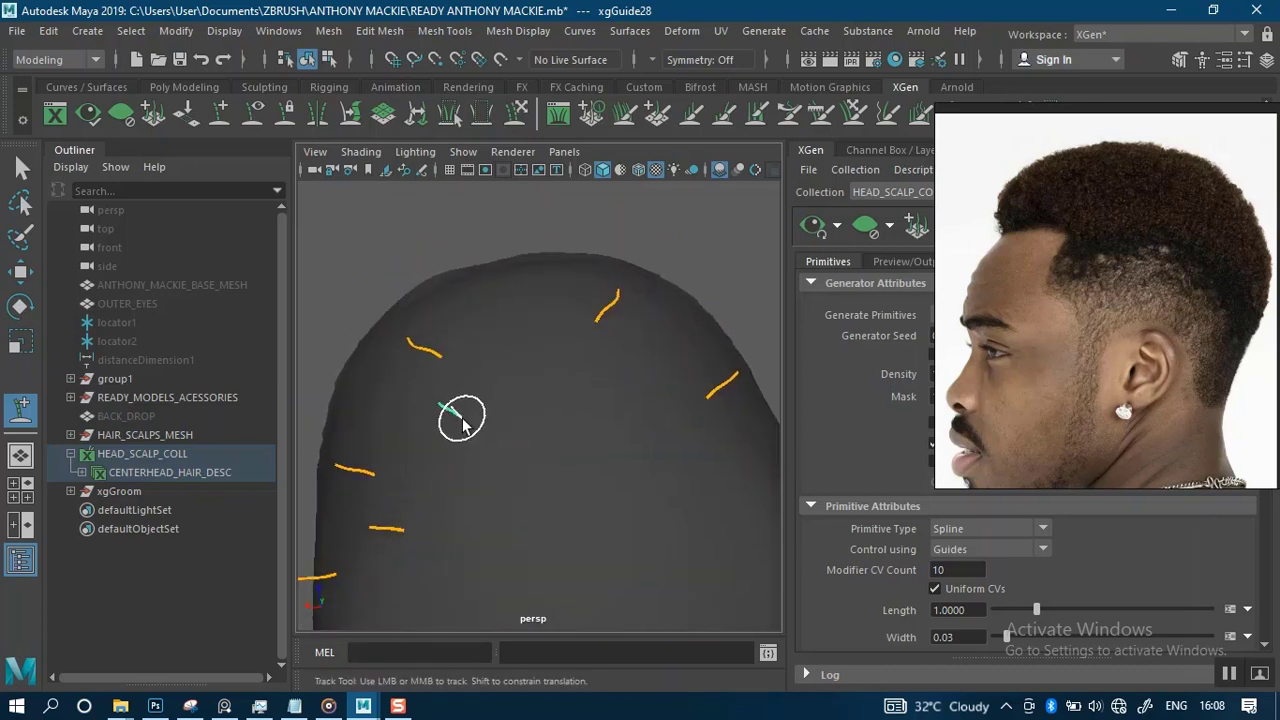
pyautogui.keyDown('alt'); pyautogui.moveTo(501, 494); pyautogui.dragTo(644, 373); pyautogui.keyUp('alt')
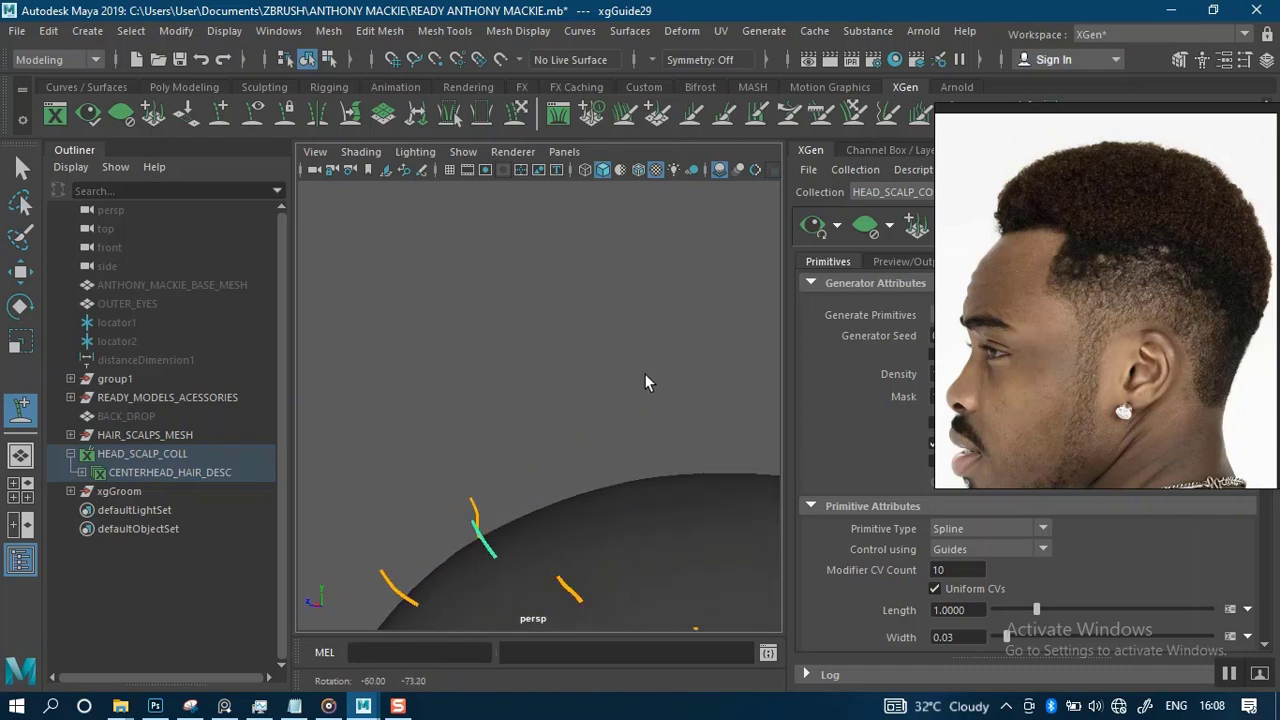
# - Save the scene with the added guides
pyautogui.keyDown('alt'); pyautogui.moveTo(607, 438); pyautogui.dragTo(592, 325, button='middle'); pyautogui.keyUp('alt')
pyautogui.hotkey('ctrl', 's')
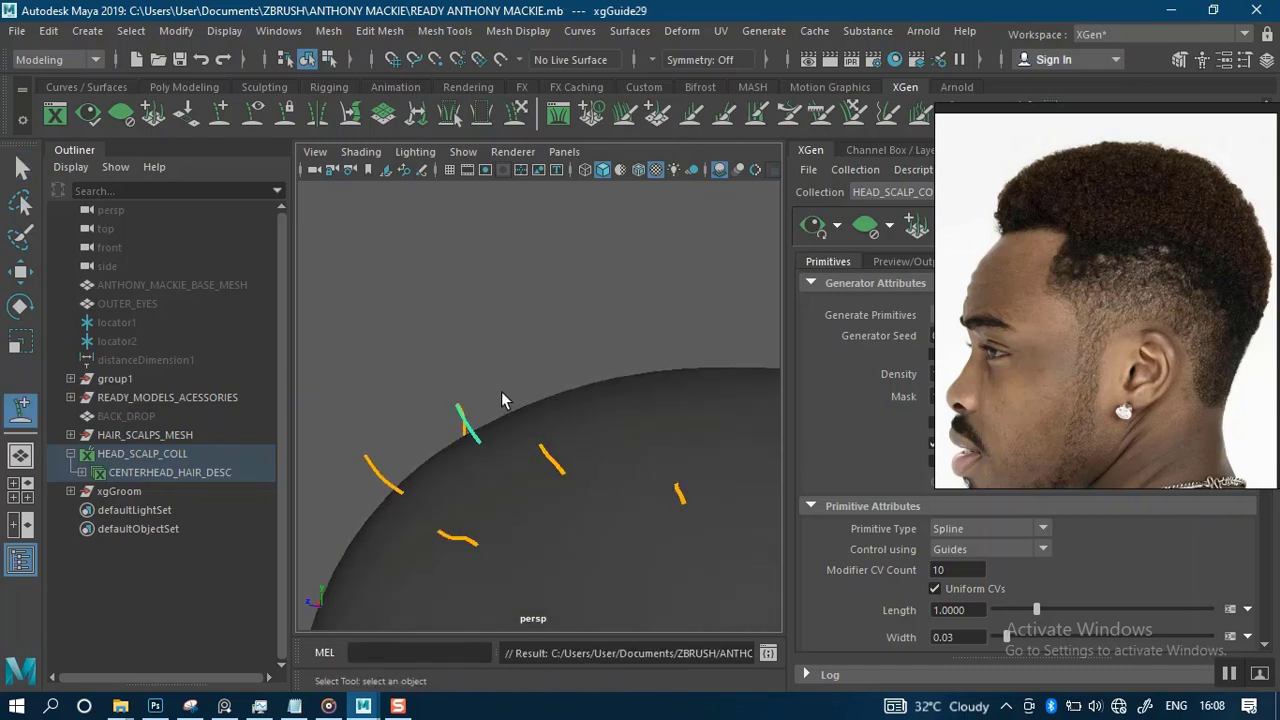
pyautogui.keyDown('alt'); pyautogui.moveTo(520, 409); pyautogui.dragTo(502, 344, button='right'); pyautogui.keyUp('alt')
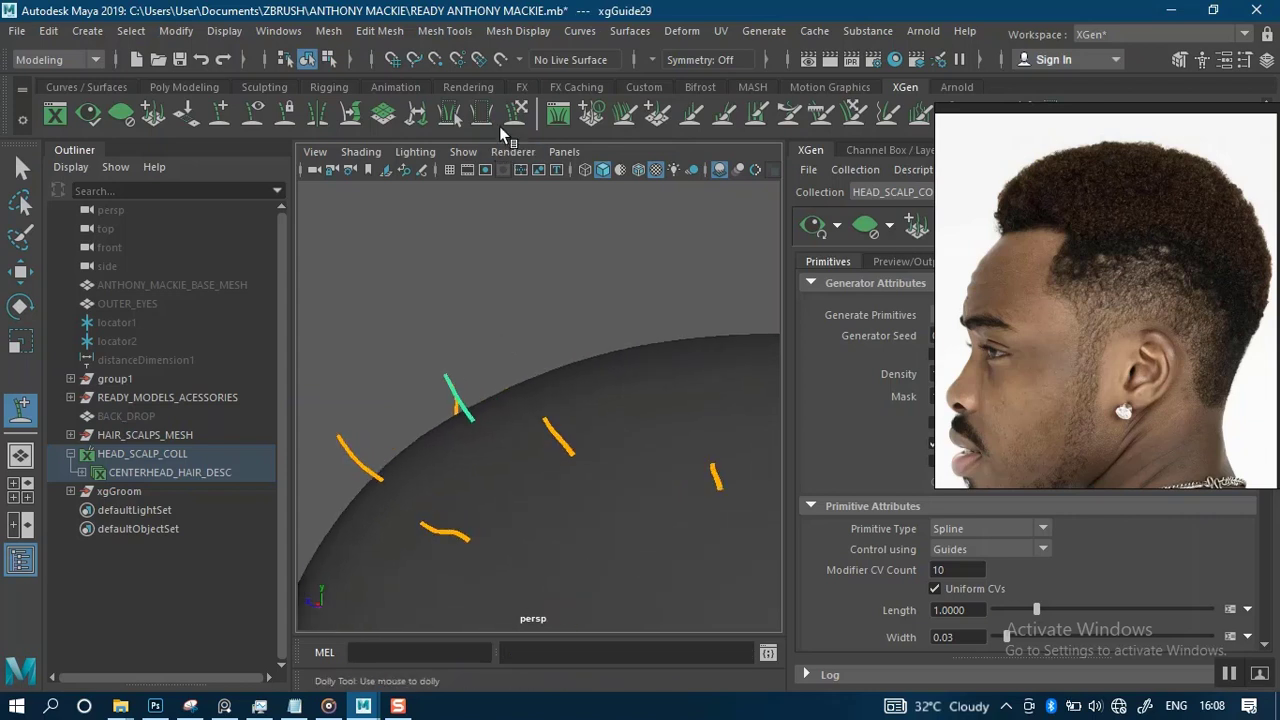
# - Sculpt a gentle curve into the newest interpolated guide, just inside the sculpted guides at the front of the scalp
pyautogui.keyDown('alt'); pyautogui.moveTo(499, 230); pyautogui.dragTo(509, 394, button='right'); pyautogui.keyUp('alt')
pyautogui.keyDown('alt'); pyautogui.moveTo(509, 394); pyautogui.dragTo(502, 333, button='middle'); pyautogui.keyUp('alt')
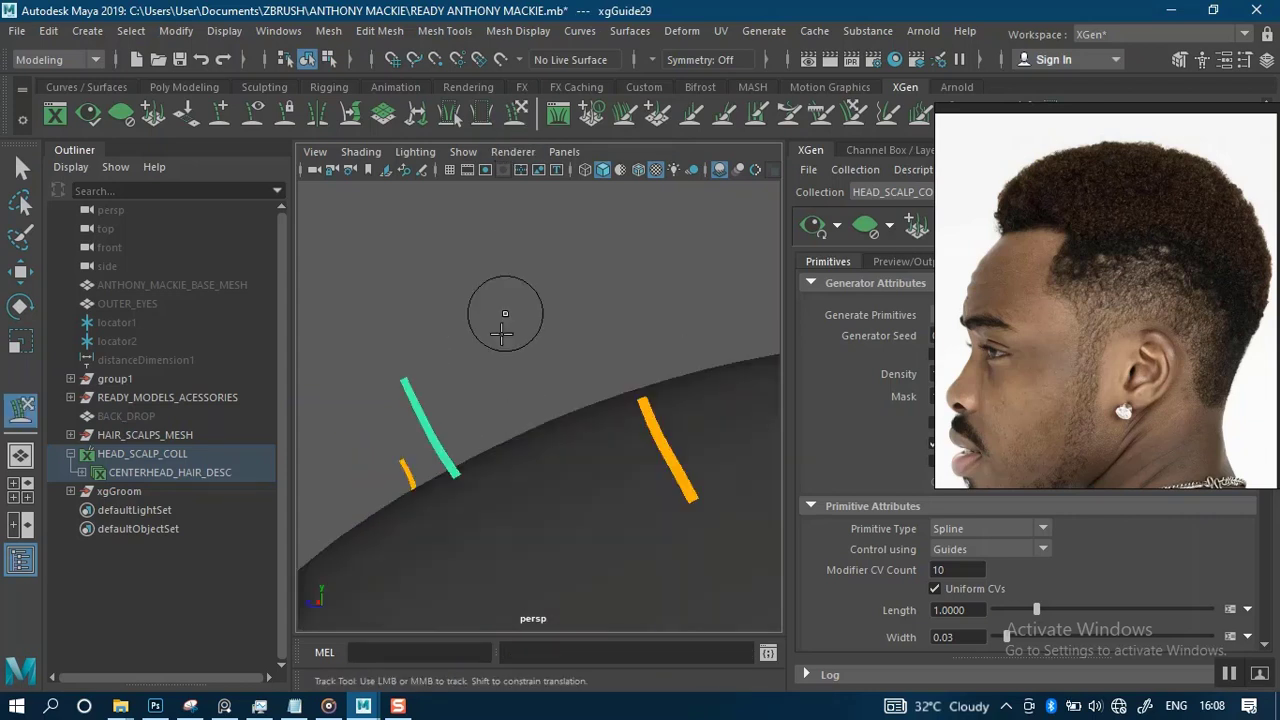
pyautogui.moveTo(451, 395)
pyautogui.mouseDown()
pyautogui.moveTo(472, 399)
pyautogui.moveTo(429, 434)
pyautogui.moveTo(413, 381)
pyautogui.mouseUp()
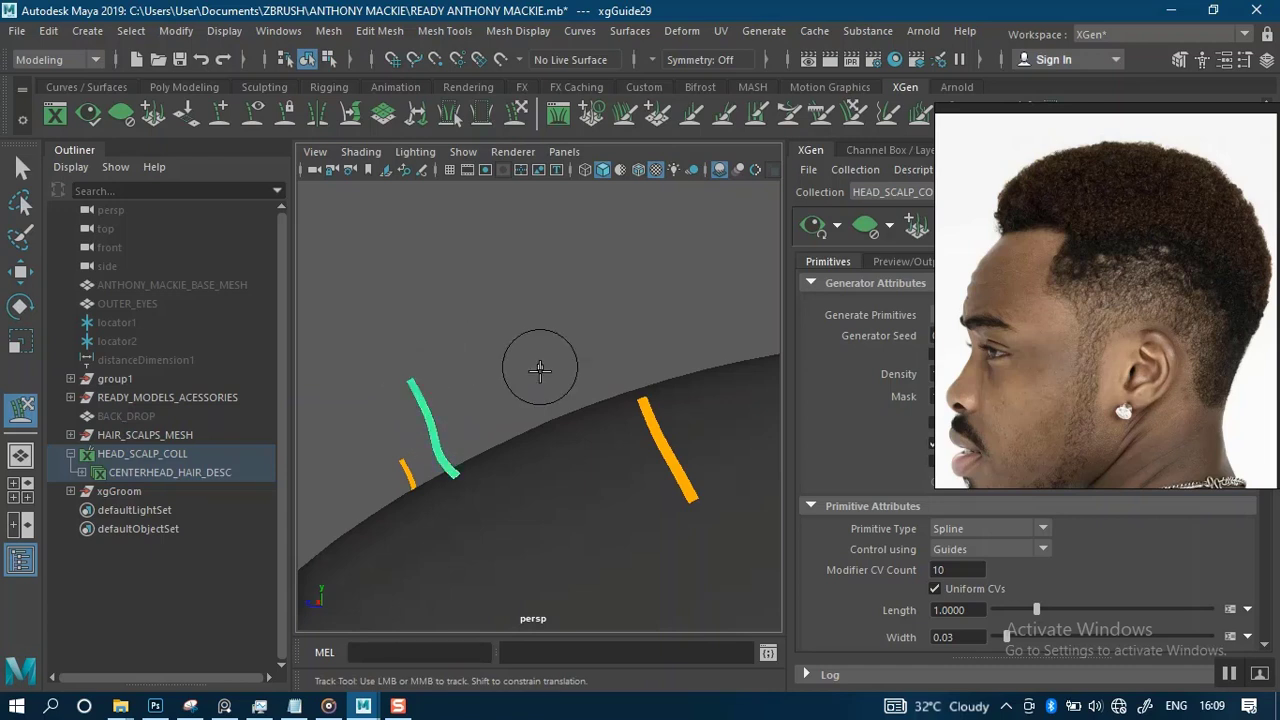
# - Examine the direction and spacing of the guides from the front, side and top of the head to find uncovered areas
pyautogui.keyDown('alt'); pyautogui.moveTo(540, 366); pyautogui.dragTo(577, 216); pyautogui.keyUp('alt')
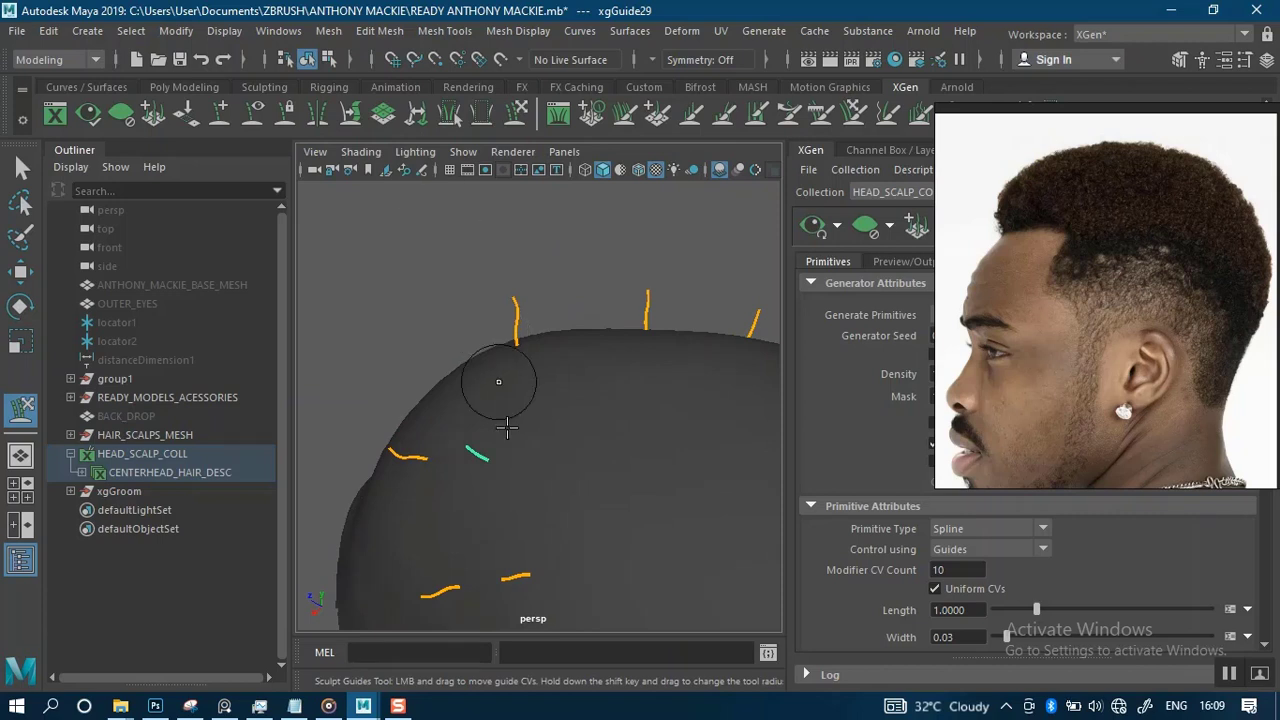
pyautogui.keyDown('alt'); pyautogui.moveTo(507, 428); pyautogui.dragTo(540, 346); pyautogui.keyUp('alt')
pyautogui.keyDown('alt'); pyautogui.moveTo(521, 265); pyautogui.dragTo(527, 353, button='middle'); pyautogui.keyUp('alt')
pyautogui.keyDown('alt'); pyautogui.moveTo(523, 250); pyautogui.dragTo(500, 282, button='right'); pyautogui.keyUp('alt')
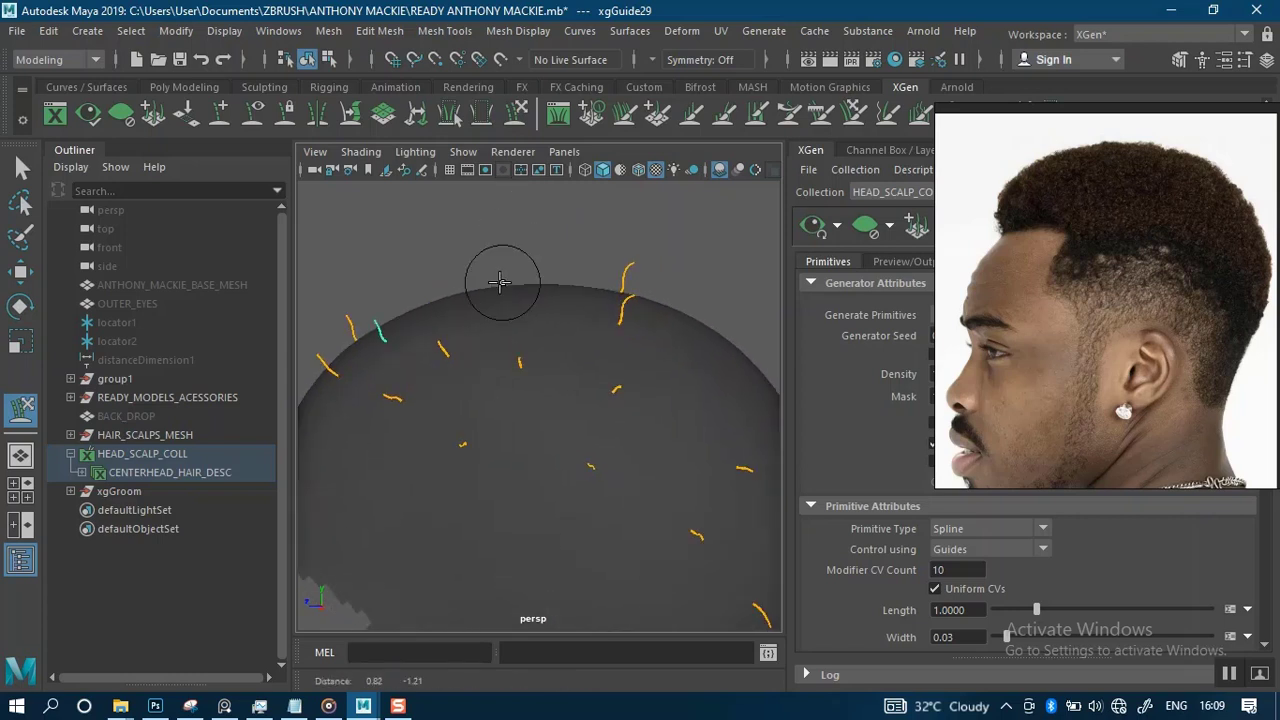
pyautogui.keyDown('alt'); pyautogui.moveTo(543, 309); pyautogui.dragTo(654, 271); pyautogui.keyUp('alt')
pyautogui.keyDown('alt'); pyautogui.moveTo(606, 286); pyautogui.dragTo(541, 328, button='middle'); pyautogui.keyUp('alt')
pyautogui.keyDown('alt'); pyautogui.moveTo(541, 328); pyautogui.dragTo(589, 360, button='right'); pyautogui.keyUp('alt')
pyautogui.keyDown('alt'); pyautogui.moveTo(588, 306); pyautogui.dragTo(597, 326, button='middle'); pyautogui.keyUp('alt')
pyautogui.keyDown('alt'); pyautogui.moveTo(527, 320); pyautogui.dragTo(524, 318); pyautogui.keyUp('alt')
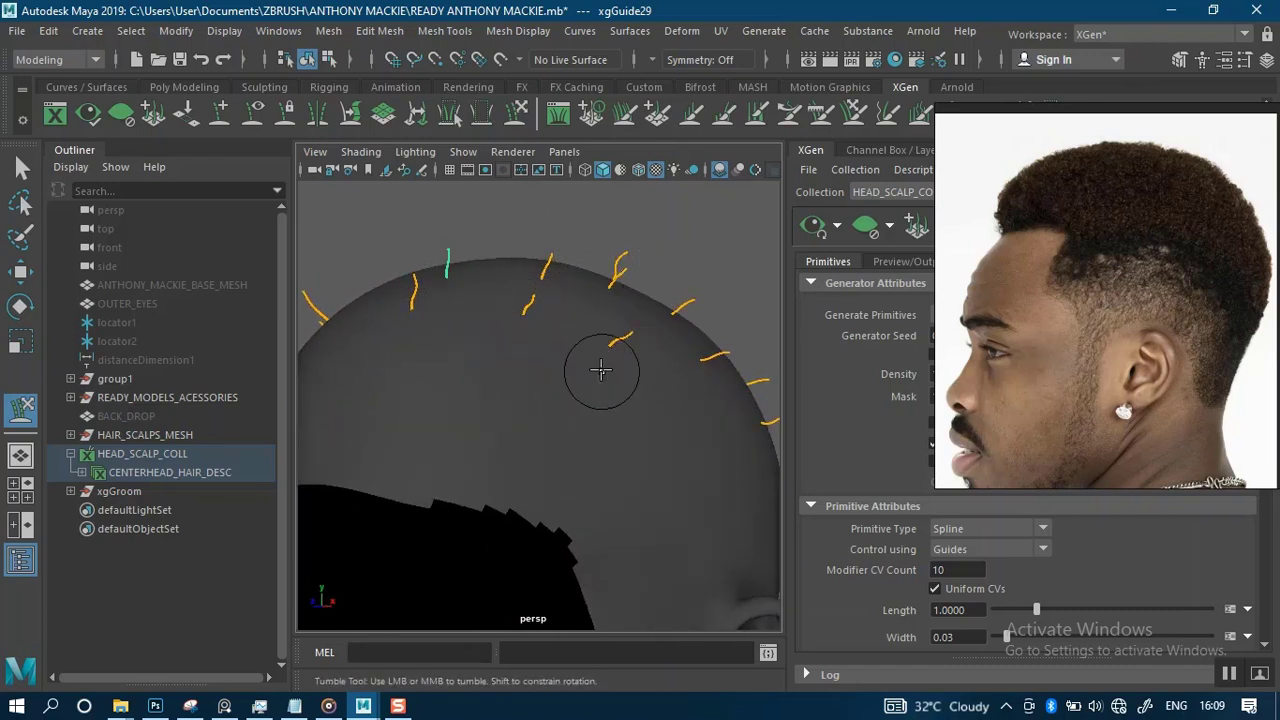
pyautogui.keyDown('alt'); pyautogui.moveTo(600, 370); pyautogui.dragTo(522, 355); pyautogui.keyUp('alt')
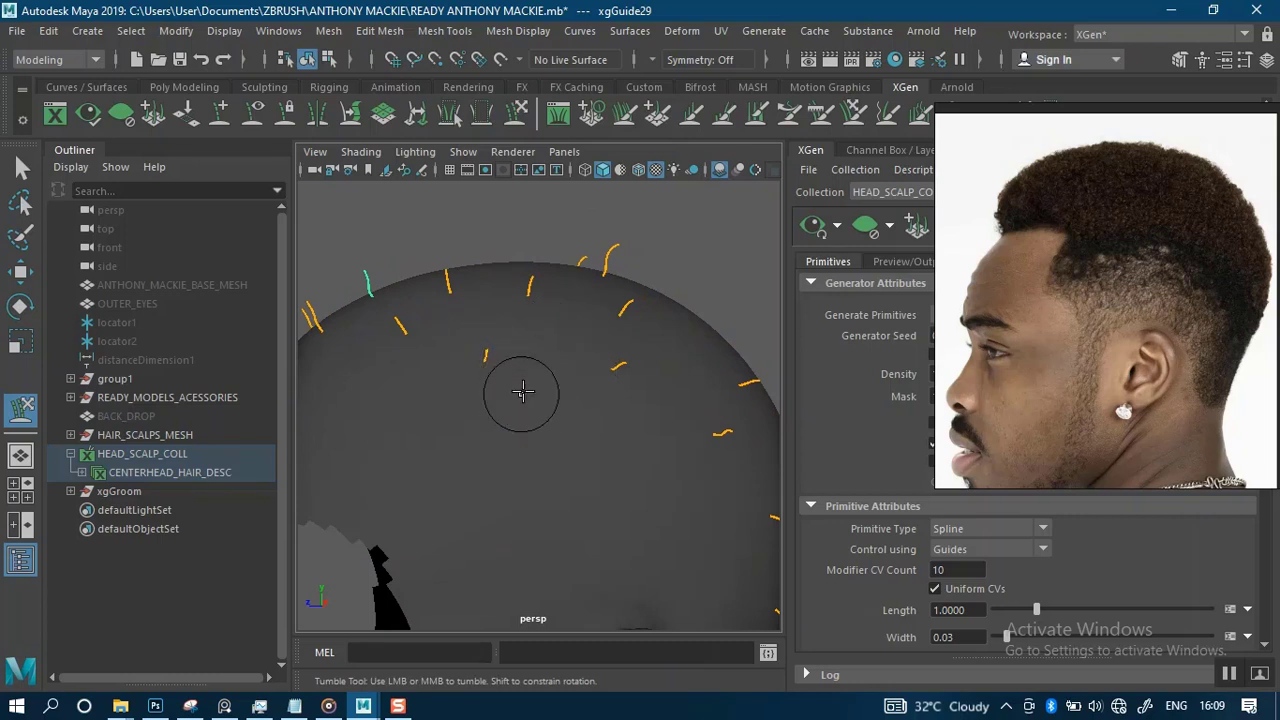
pyautogui.keyDown('alt'); pyautogui.moveTo(523, 391); pyautogui.dragTo(604, 366); pyautogui.keyUp('alt')
pyautogui.keyDown('alt'); pyautogui.moveTo(566, 368); pyautogui.dragTo(580, 390, button='right'); pyautogui.keyUp('alt')
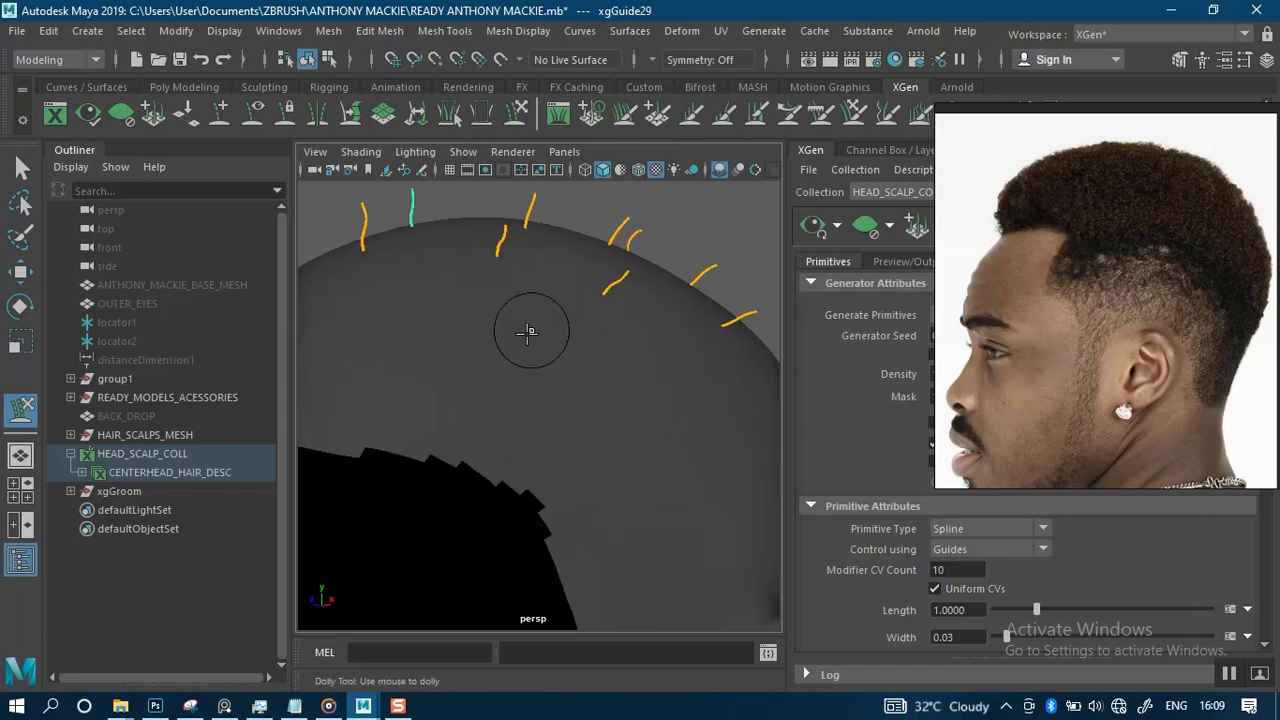
pyautogui.keyDown('alt'); pyautogui.moveTo(527, 352); pyautogui.dragTo(522, 288, button='right'); pyautogui.keyUp('alt')
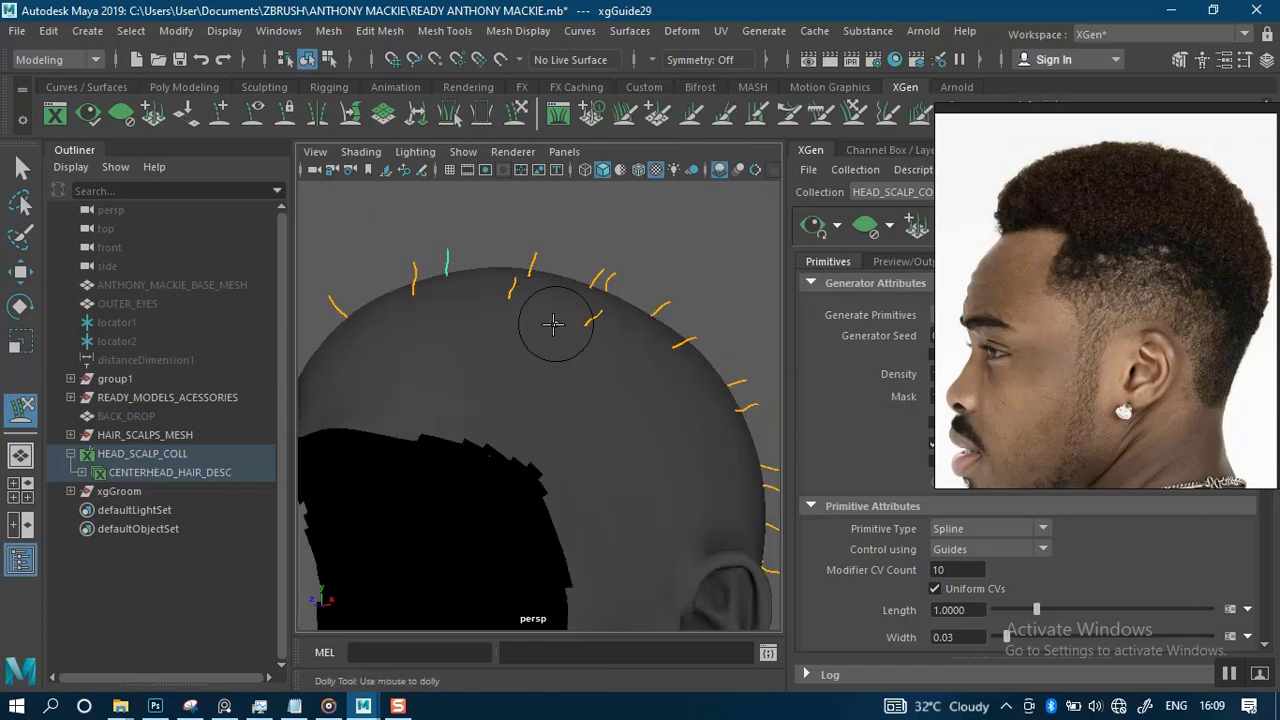
pyautogui.keyDown('alt'); pyautogui.moveTo(538, 362); pyautogui.dragTo(504, 321); pyautogui.keyUp('alt')
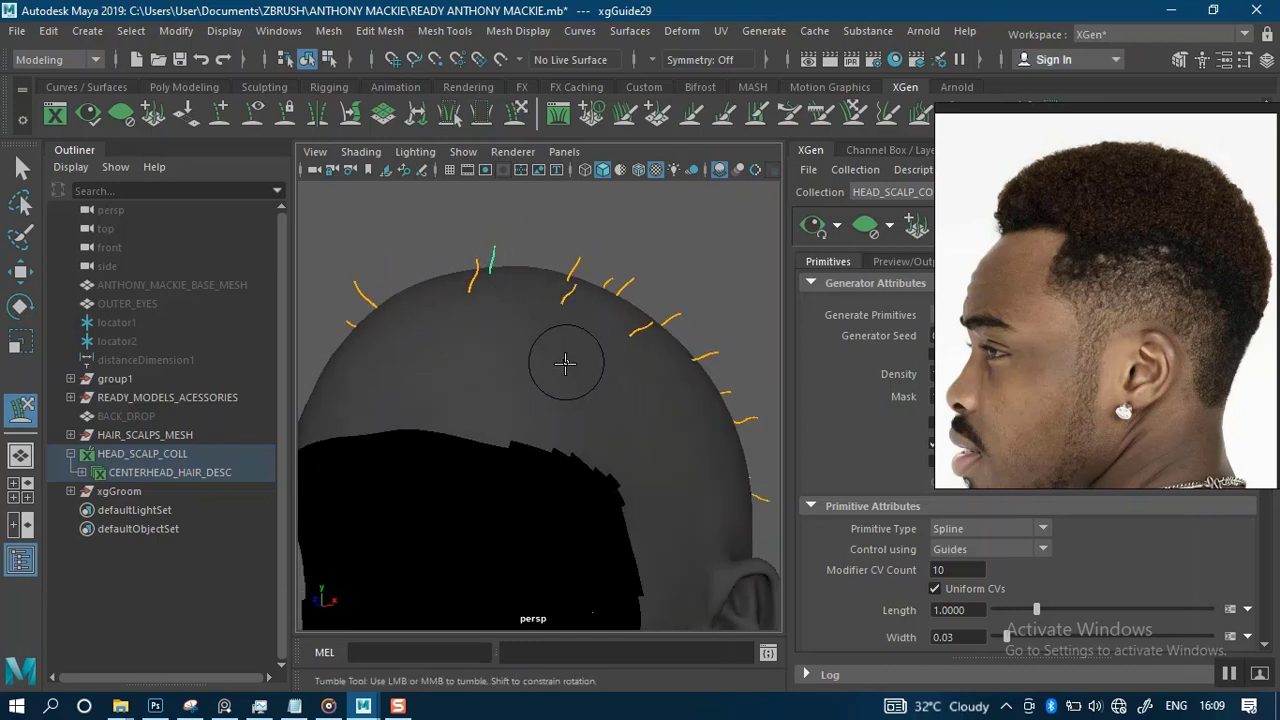
pyautogui.keyDown('alt'); pyautogui.moveTo(573, 361); pyautogui.dragTo(511, 426); pyautogui.keyUp('alt')
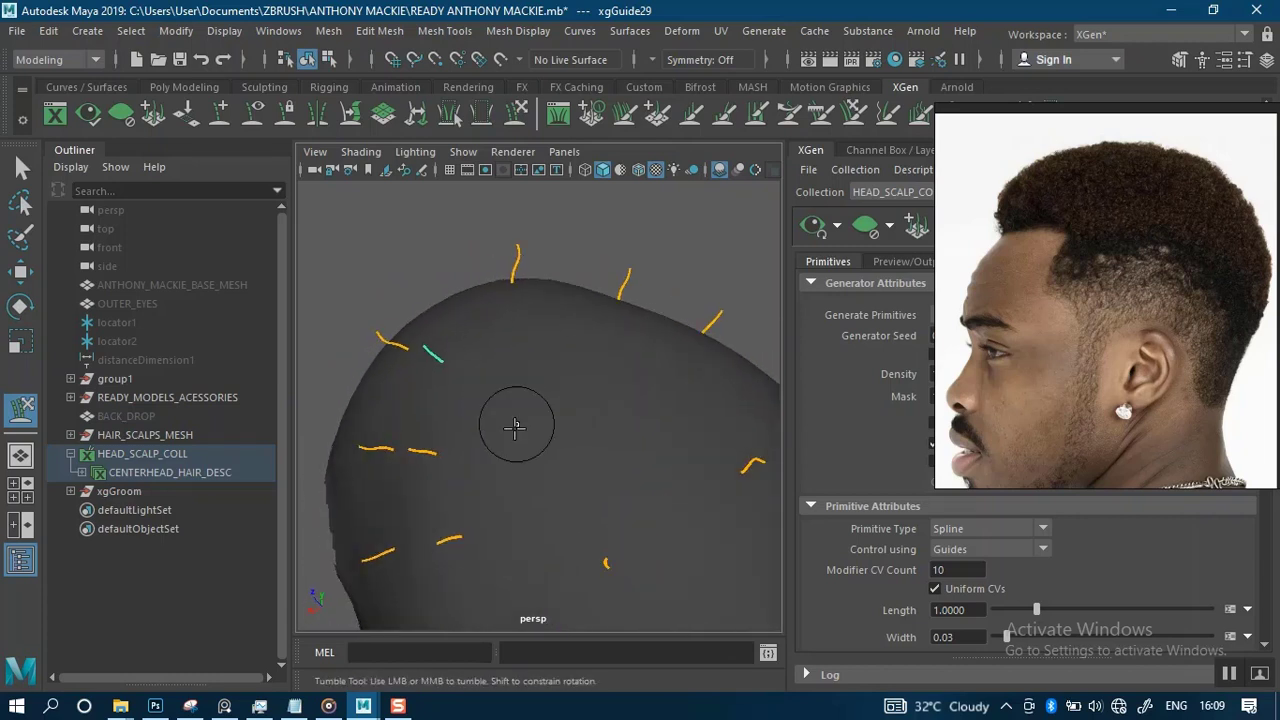
pyautogui.keyDown('alt'); pyautogui.moveTo(511, 426); pyautogui.dragTo(531, 425, button='middle'); pyautogui.keyUp('alt')
pyautogui.keyDown('alt'); pyautogui.moveTo(531, 425); pyautogui.dragTo(520, 380); pyautogui.keyUp('alt')
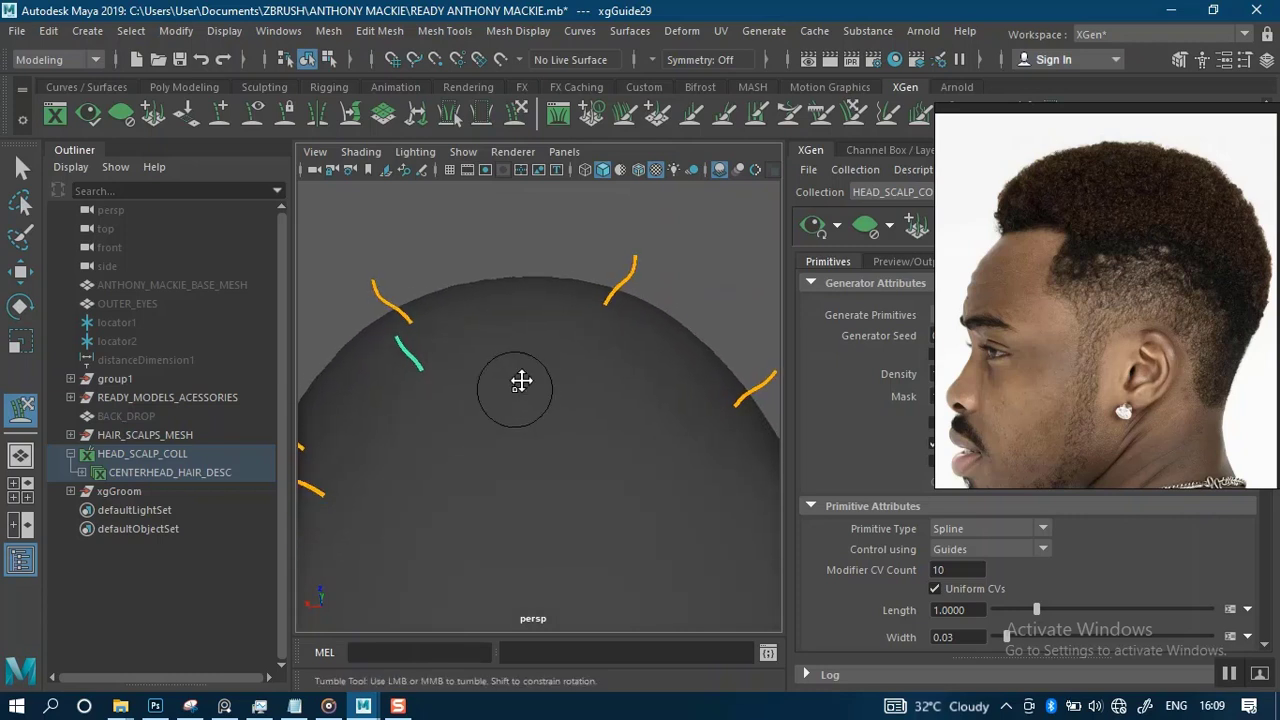
pyautogui.keyDown('alt'); pyautogui.moveTo(520, 380); pyautogui.dragTo(535, 360, button='middle'); pyautogui.keyUp('alt')
pyautogui.keyDown('alt'); pyautogui.moveTo(535, 360); pyautogui.dragTo(543, 308); pyautogui.keyUp('alt')
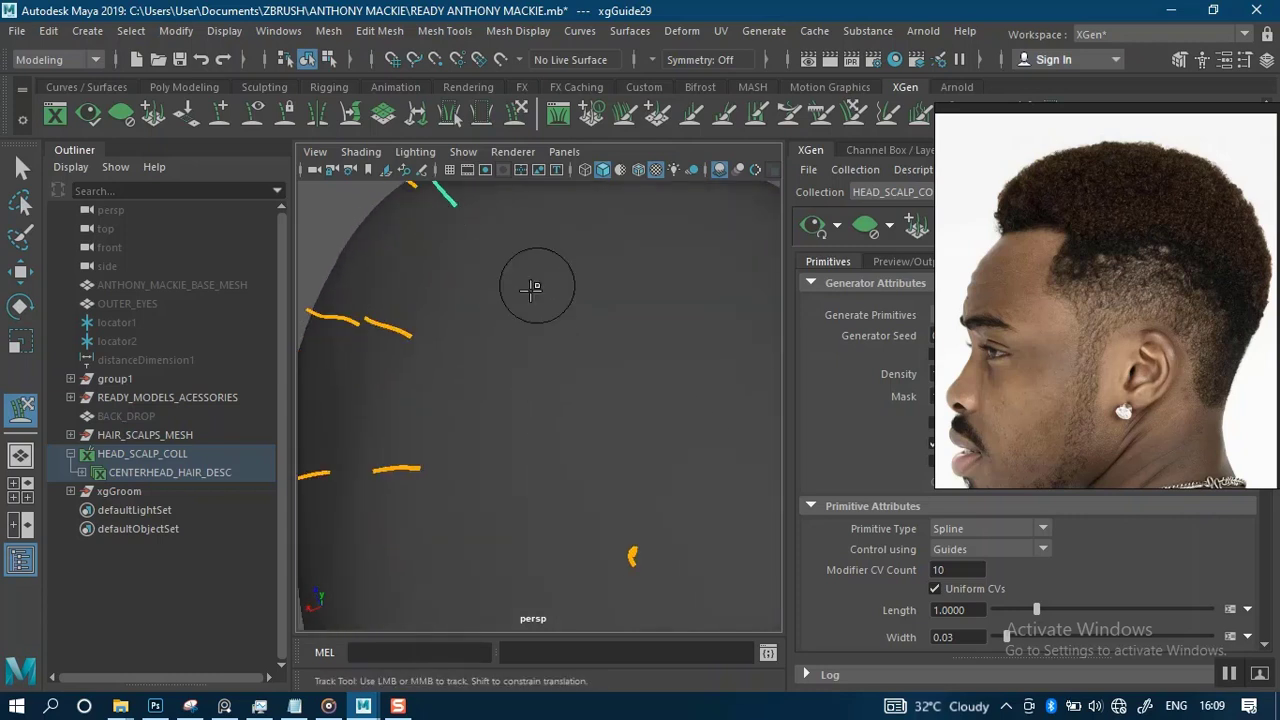
# - Add two interpolated guides on top of the scalp, continuing the innermost row toward the crown
pyautogui.click(221, 114)
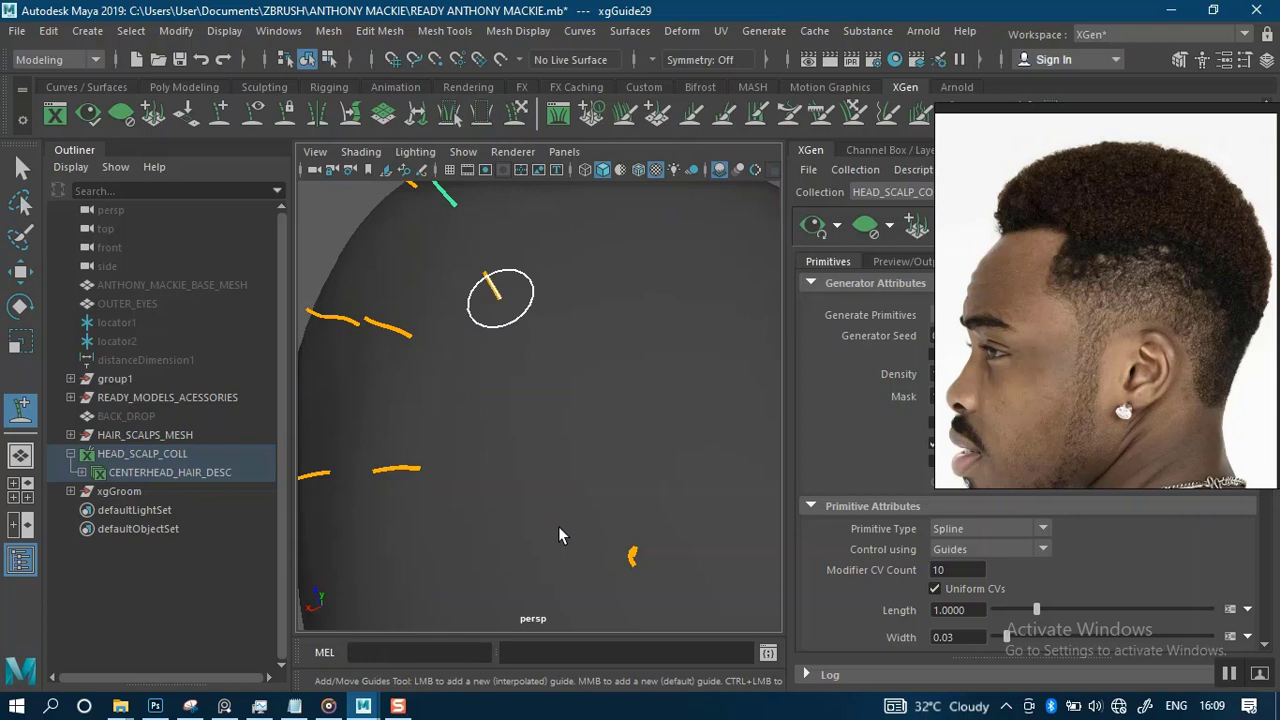
pyautogui.click(519, 435)
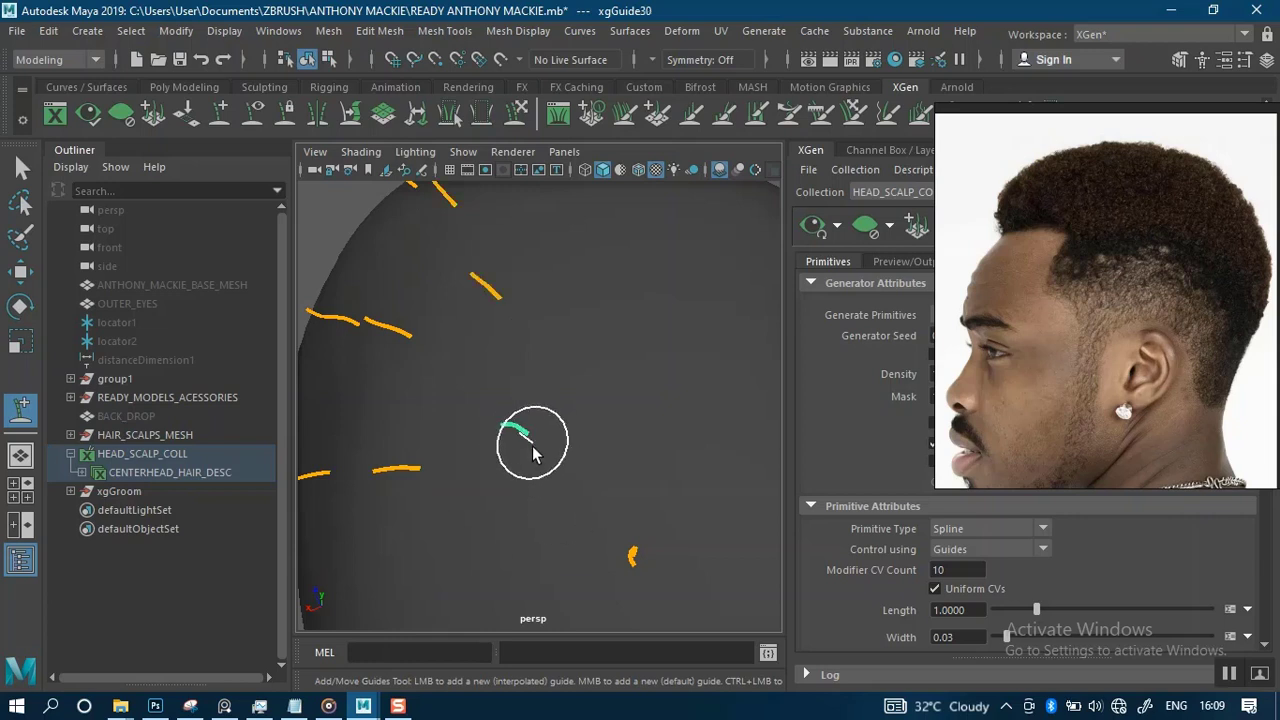
pyautogui.keyDown('alt'); pyautogui.moveTo(543, 508); pyautogui.dragTo(570, 348); pyautogui.keyUp('alt')
pyautogui.keyDown('alt'); pyautogui.moveTo(586, 443); pyautogui.dragTo(540, 372, button='middle'); pyautogui.keyUp('alt')
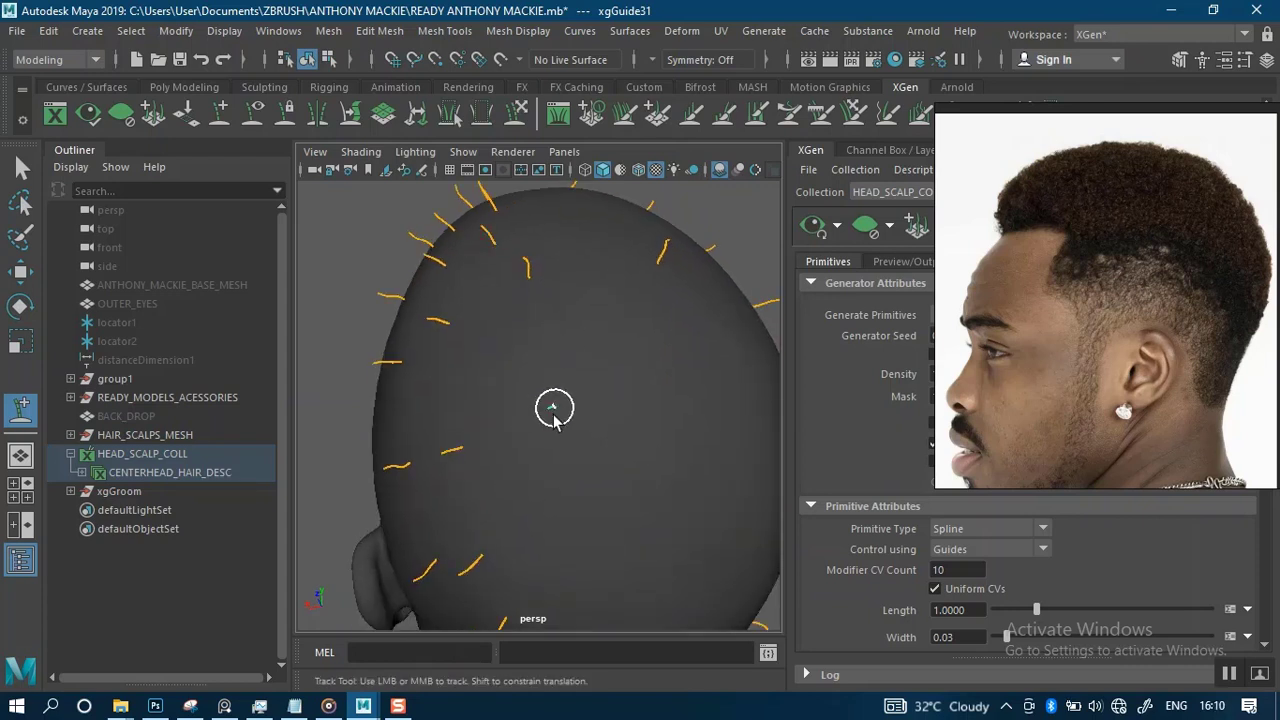
# - Extend the innermost row of interpolated guides over the crown and down the back of the head
pyautogui.keyDown('alt'); pyautogui.moveTo(500, 420); pyautogui.dragTo(517, 443); pyautogui.keyUp('alt')
pyautogui.keyDown('alt'); pyautogui.moveTo(517, 443); pyautogui.dragTo(478, 428, button='middle'); pyautogui.keyUp('alt')
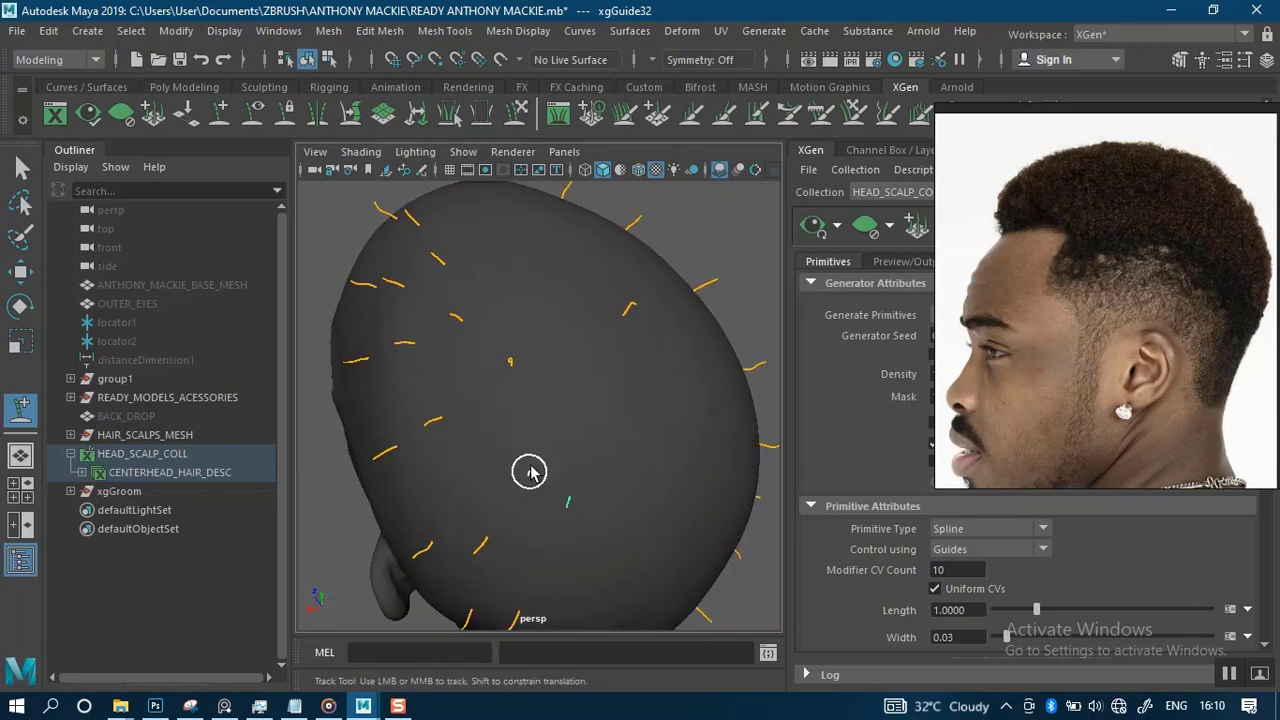
pyautogui.keyDown('alt'); pyautogui.moveTo(530, 472); pyautogui.dragTo(495, 327); pyautogui.keyUp('alt')
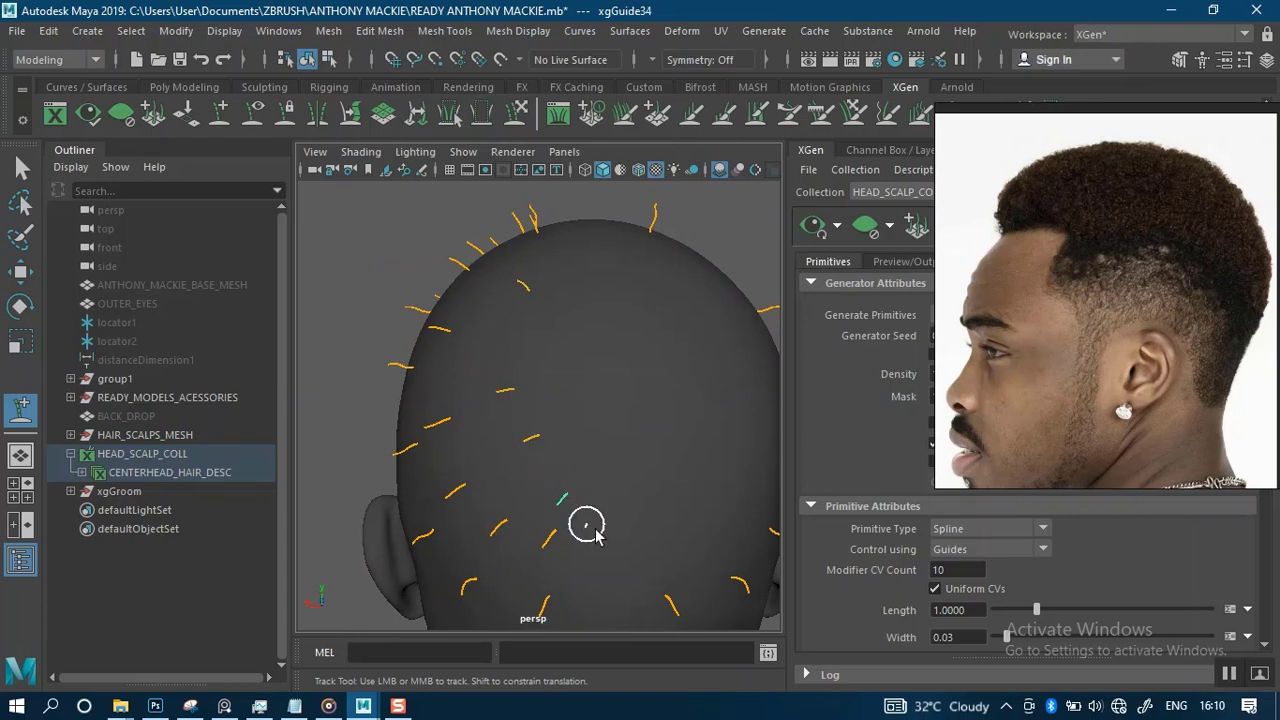
# - Correct the last interpolated guide at the back of the head by removing it and placing it again near the same spot
pyautogui.keyDown('alt'); pyautogui.moveTo(606, 536); pyautogui.dragTo(560, 400, button='right'); pyautogui.keyUp('alt')
pyautogui.keyDown('alt'); pyautogui.moveTo(571, 485); pyautogui.dragTo(571, 420, button='middle'); pyautogui.keyUp('alt')
pyautogui.keyDown('alt'); pyautogui.moveTo(566, 398); pyautogui.dragTo(600, 535, button='right'); pyautogui.keyUp('alt')
pyautogui.keyDown('alt'); pyautogui.moveTo(548, 430); pyautogui.dragTo(486, 409); pyautogui.keyUp('alt')
pyautogui.moveTo(486, 409)
pyautogui.keyDown('alt'); pyautogui.mouseDown(button='middle')
pyautogui.moveTo(532, 356)
pyautogui.moveTo(476, 426)
pyautogui.mouseUp(button='middle'); pyautogui.keyUp('alt')
pyautogui.keyDown('ctrl'); pyautogui.click(500, 427); pyautogui.keyUp('ctrl')
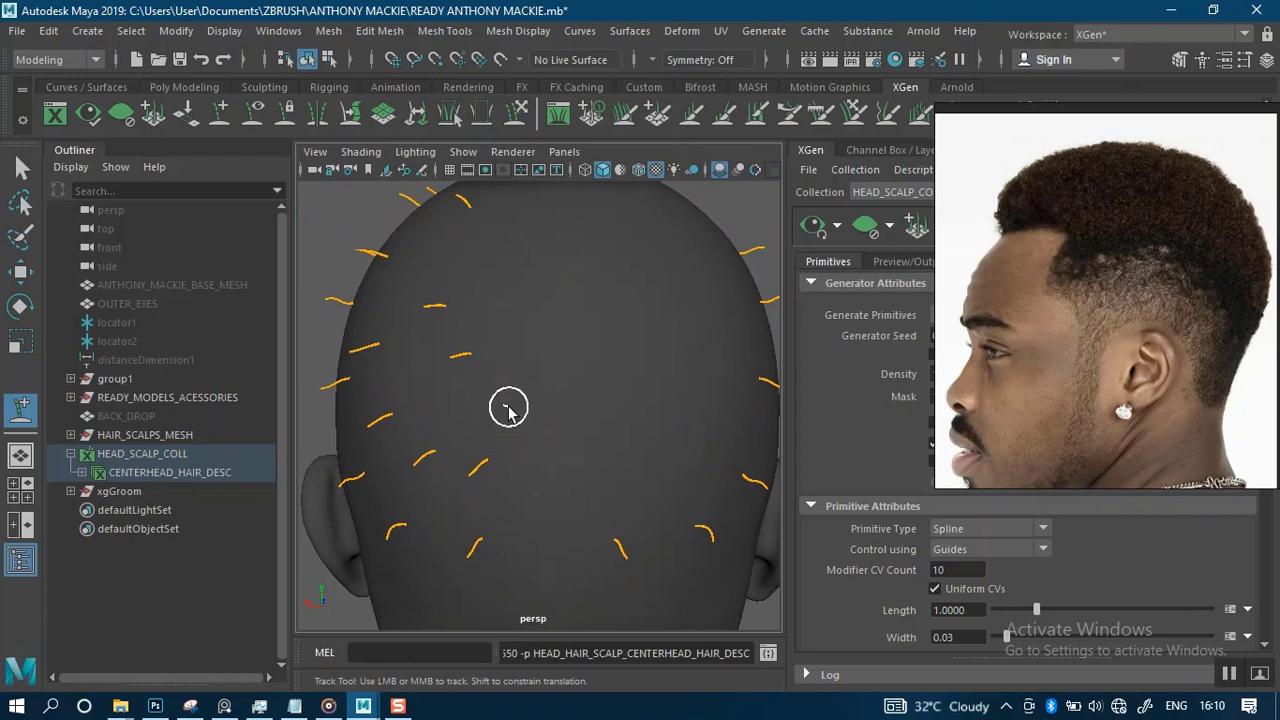
pyautogui.hotkey('ctrl', 'z')
pyautogui.keyDown('alt'); pyautogui.moveTo(539, 508); pyautogui.dragTo(529, 467, button='middle'); pyautogui.keyUp('alt')
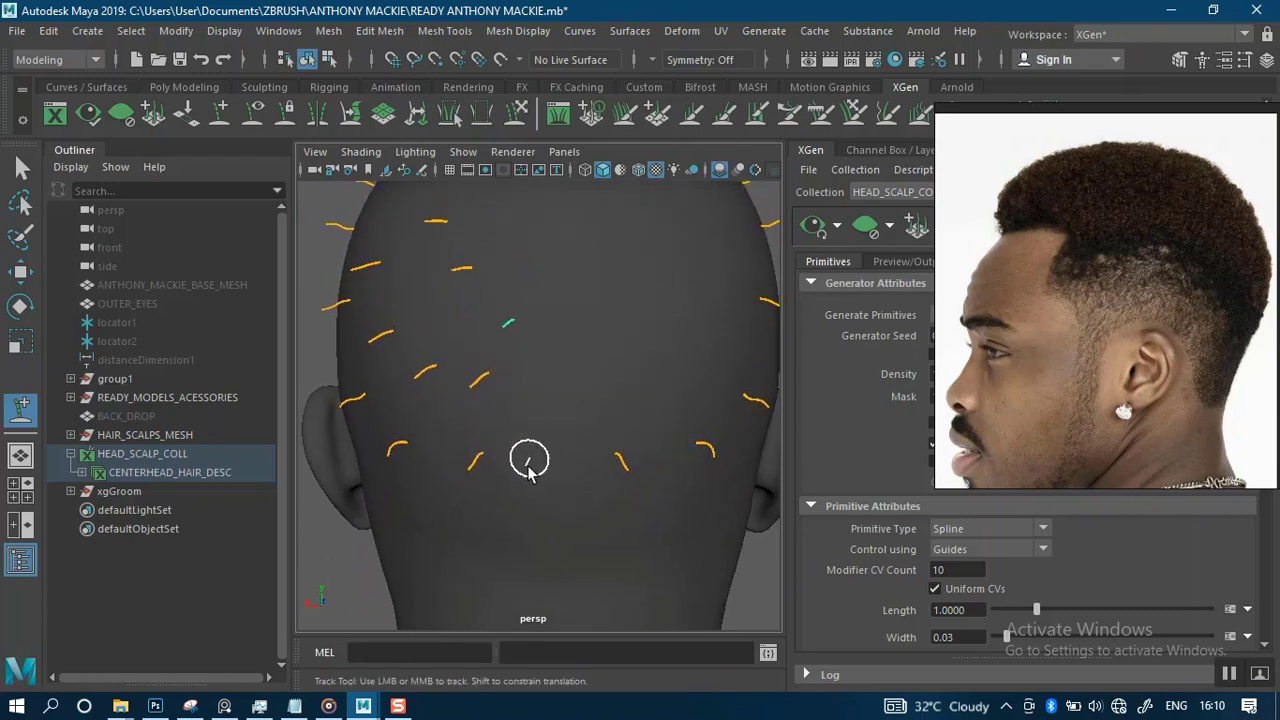
# - Add an interpolated guide low on the back of the head, near the centre of the nape
pyautogui.keyDown('alt'); pyautogui.moveTo(550, 470); pyautogui.dragTo(533, 312, button='right'); pyautogui.keyUp('alt')
pyautogui.keyDown('alt'); pyautogui.moveTo(543, 383); pyautogui.dragTo(557, 503, button='middle'); pyautogui.keyUp('alt')
pyautogui.keyDown('alt'); pyautogui.moveTo(552, 420); pyautogui.dragTo(434, 449); pyautogui.keyUp('alt')
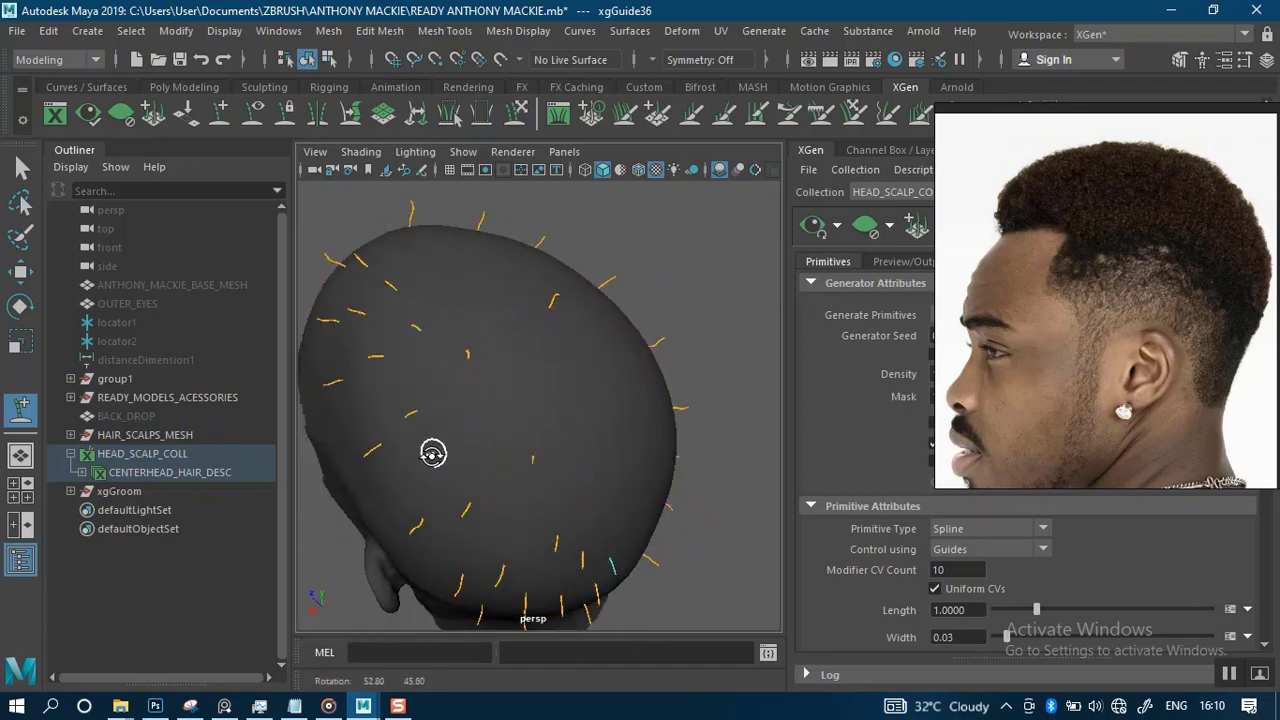
pyautogui.keyDown('alt'); pyautogui.moveTo(434, 449); pyautogui.dragTo(546, 415, button='middle'); pyautogui.keyUp('alt')
pyautogui.keyDown('alt'); pyautogui.moveTo(546, 415); pyautogui.dragTo(571, 466, button='right'); pyautogui.keyUp('alt')
pyautogui.keyDown('alt'); pyautogui.moveTo(571, 466); pyautogui.dragTo(600, 380); pyautogui.keyUp('alt')
pyautogui.keyDown('alt'); pyautogui.moveTo(600, 380); pyautogui.dragTo(580, 429, button='middle'); pyautogui.keyUp('alt')
pyautogui.keyDown('alt'); pyautogui.moveTo(580, 429); pyautogui.dragTo(526, 364); pyautogui.keyUp('alt')
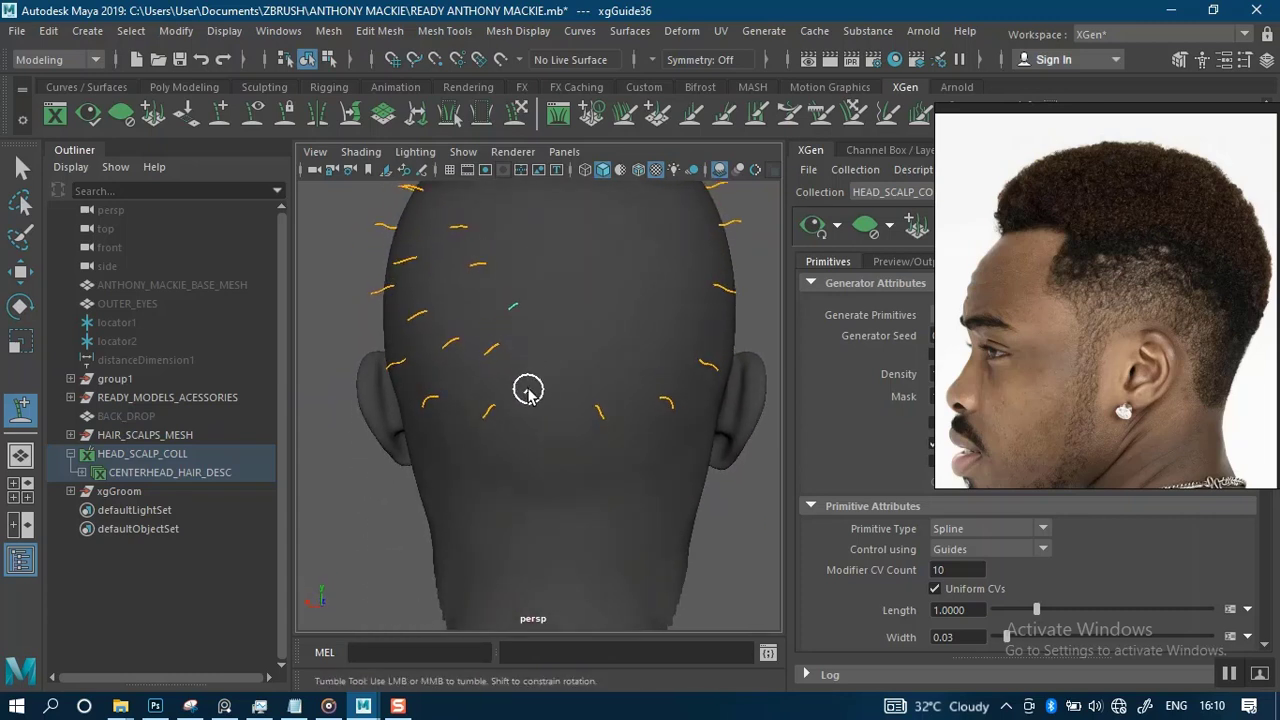
pyautogui.keyDown('alt'); pyautogui.moveTo(534, 480); pyautogui.dragTo(642, 374); pyautogui.keyUp('alt')
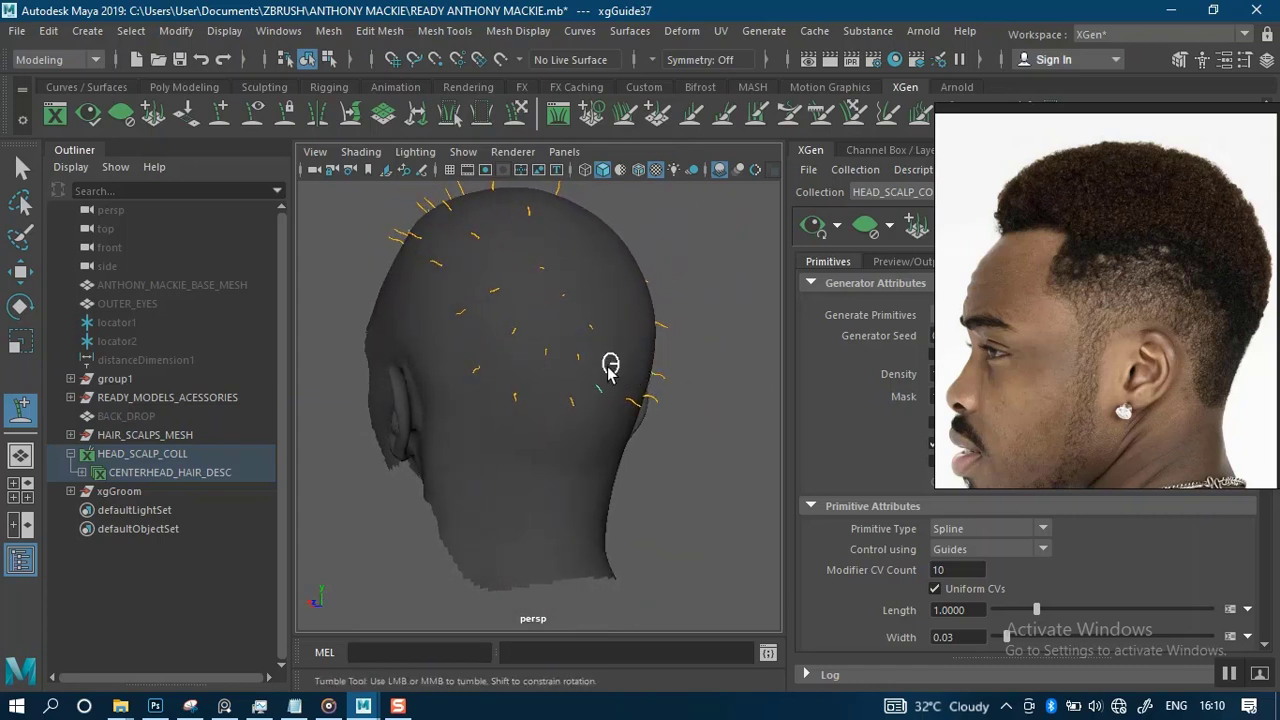
# - Examine the guide coverage around the back and side of the head for remaining gaps
pyautogui.keyDown('alt'); pyautogui.moveTo(609, 369); pyautogui.dragTo(603, 389, button='middle'); pyautogui.keyUp('alt')
pyautogui.keyDown('alt'); pyautogui.moveTo(603, 389); pyautogui.dragTo(603, 443, button='right'); pyautogui.keyUp('alt')
pyautogui.keyDown('alt'); pyautogui.moveTo(613, 372); pyautogui.dragTo(563, 404, button='middle'); pyautogui.keyUp('alt')
pyautogui.keyDown('alt'); pyautogui.moveTo(567, 416); pyautogui.dragTo(580, 432, button='right'); pyautogui.keyUp('alt')
pyautogui.keyDown('alt'); pyautogui.moveTo(582, 418); pyautogui.dragTo(546, 412); pyautogui.keyUp('alt')
pyautogui.keyDown('alt'); pyautogui.moveTo(540, 361); pyautogui.dragTo(532, 292, button='right'); pyautogui.keyUp('alt')
pyautogui.keyDown('alt'); pyautogui.moveTo(588, 408); pyautogui.dragTo(606, 500, button='right'); pyautogui.keyUp('alt')
pyautogui.keyDown('alt'); pyautogui.moveTo(583, 362); pyautogui.dragTo(595, 339); pyautogui.keyUp('alt')
pyautogui.keyDown('alt'); pyautogui.moveTo(563, 377); pyautogui.dragTo(588, 412, button='middle'); pyautogui.keyUp('alt')
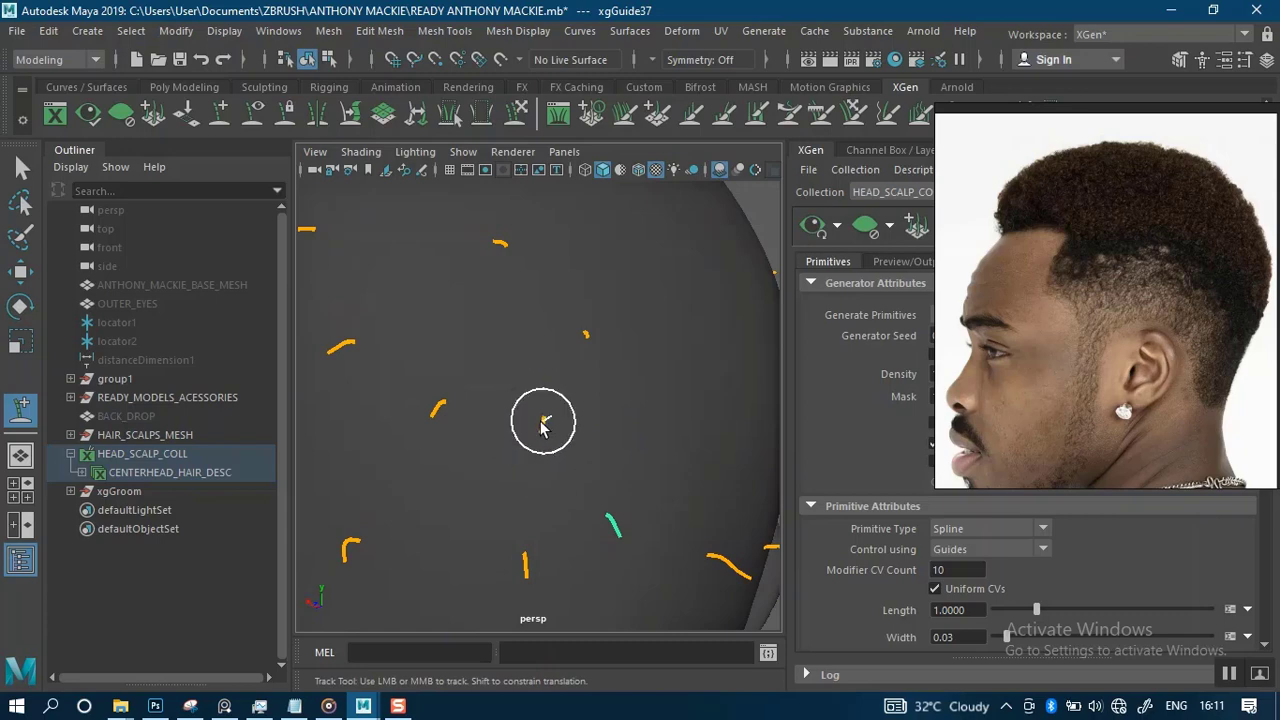
pyautogui.keyDown('alt'); pyautogui.moveTo(553, 380); pyautogui.dragTo(543, 360, button='right'); pyautogui.keyUp('alt')
pyautogui.keyDown('alt'); pyautogui.moveTo(543, 360); pyautogui.dragTo(534, 394); pyautogui.keyUp('alt')
pyautogui.keyDown('alt'); pyautogui.moveTo(534, 394); pyautogui.dragTo(609, 349, button='right'); pyautogui.keyUp('alt')
pyautogui.keyDown('alt'); pyautogui.moveTo(609, 349); pyautogui.dragTo(523, 391); pyautogui.keyUp('alt')
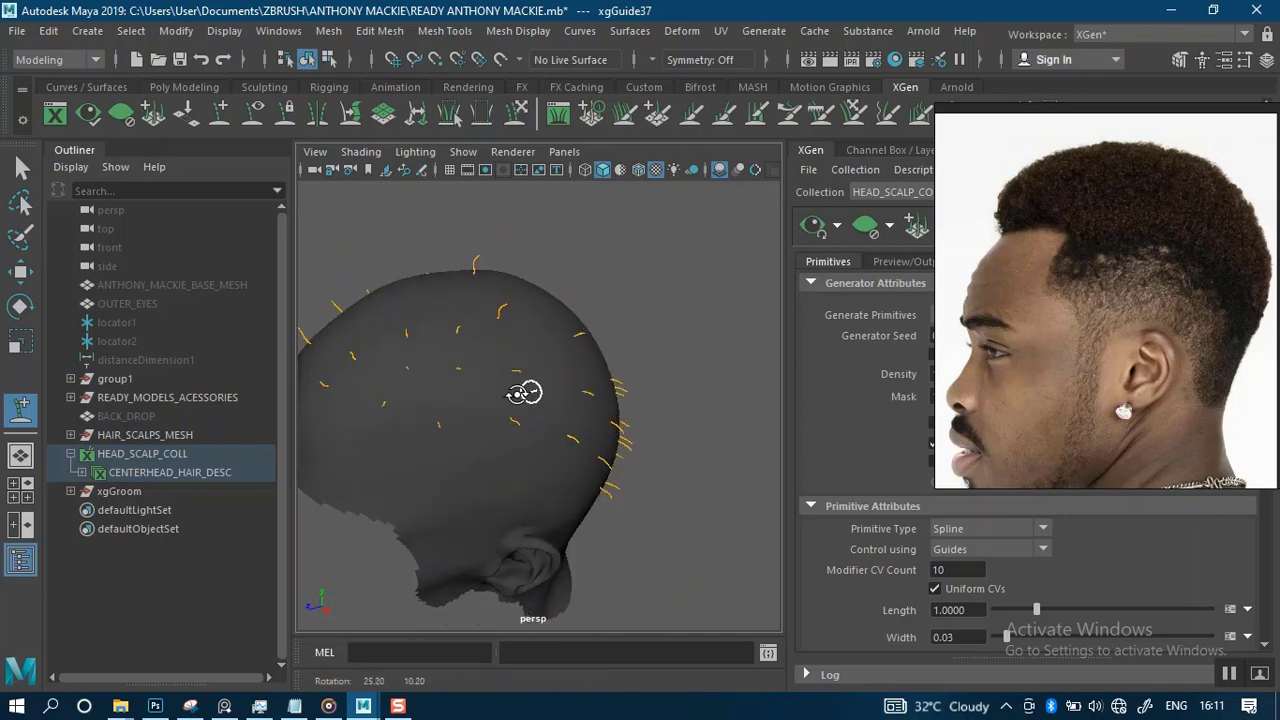
# - Fill the gaps between the guide rows on the side and back of the head with four more interpolated guides
pyautogui.keyDown('alt'); pyautogui.moveTo(523, 391); pyautogui.dragTo(562, 403, button='middle'); pyautogui.keyUp('alt')
pyautogui.keyDown('alt'); pyautogui.moveTo(562, 403); pyautogui.dragTo(491, 354, button='right'); pyautogui.keyUp('alt')
pyautogui.keyDown('alt'); pyautogui.moveTo(491, 354); pyautogui.dragTo(591, 423, button='middle'); pyautogui.keyUp('alt')
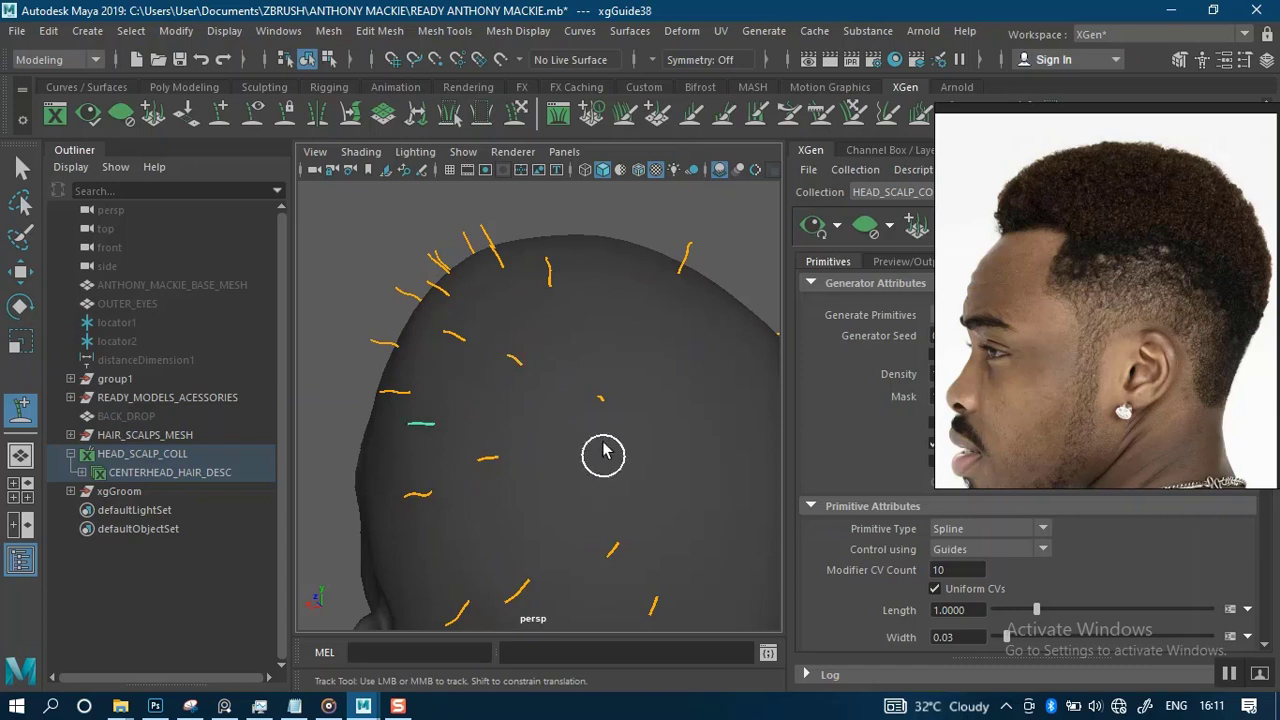
pyautogui.keyDown('alt'); pyautogui.moveTo(603, 452); pyautogui.dragTo(570, 374, button='middle'); pyautogui.keyUp('alt')
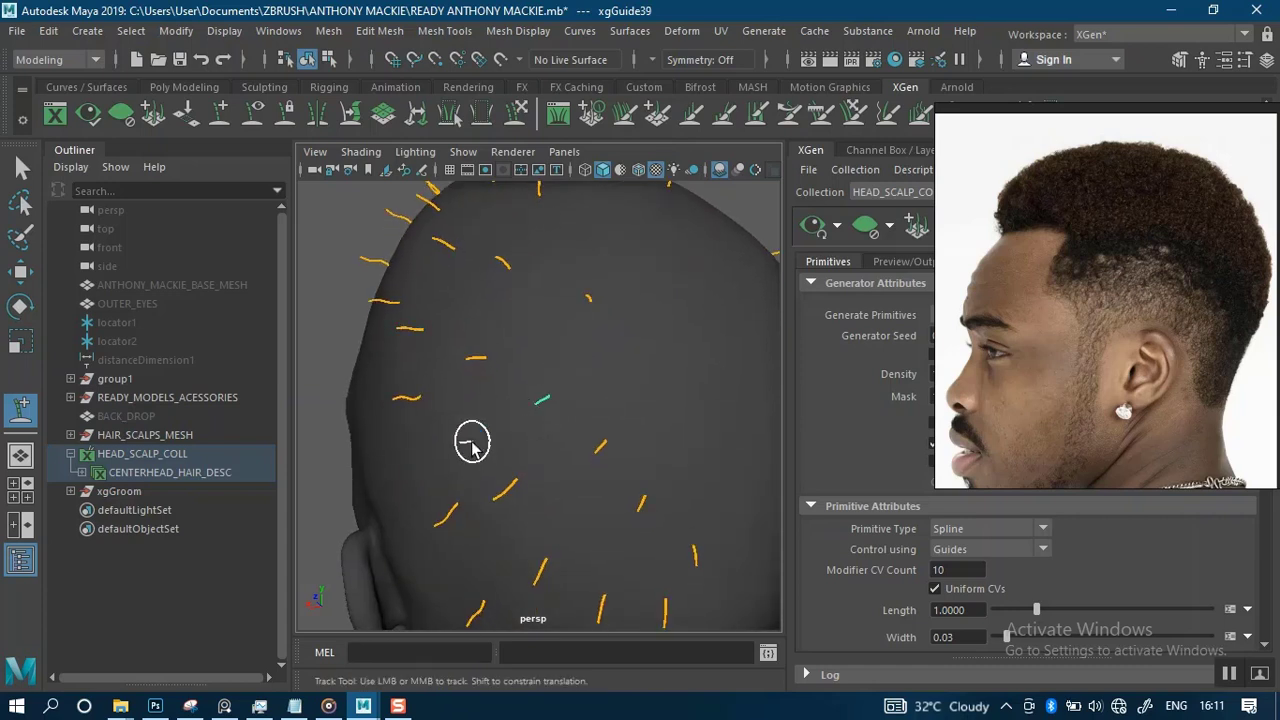
pyautogui.keyDown('alt'); pyautogui.moveTo(630, 440); pyautogui.dragTo(573, 313, button='right'); pyautogui.keyUp('alt')
pyautogui.moveTo(614, 371)
pyautogui.keyDown('alt'); pyautogui.mouseDown()
pyautogui.moveTo(409, 374)
pyautogui.moveTo(714, 374)
pyautogui.moveTo(625, 375)
pyautogui.mouseUp(); pyautogui.keyUp('alt')
pyautogui.keyDown('alt'); pyautogui.moveTo(604, 369); pyautogui.dragTo(629, 411, button='right'); pyautogui.keyUp('alt')
pyautogui.keyDown('alt'); pyautogui.moveTo(560, 350); pyautogui.dragTo(669, 337); pyautogui.keyUp('alt')
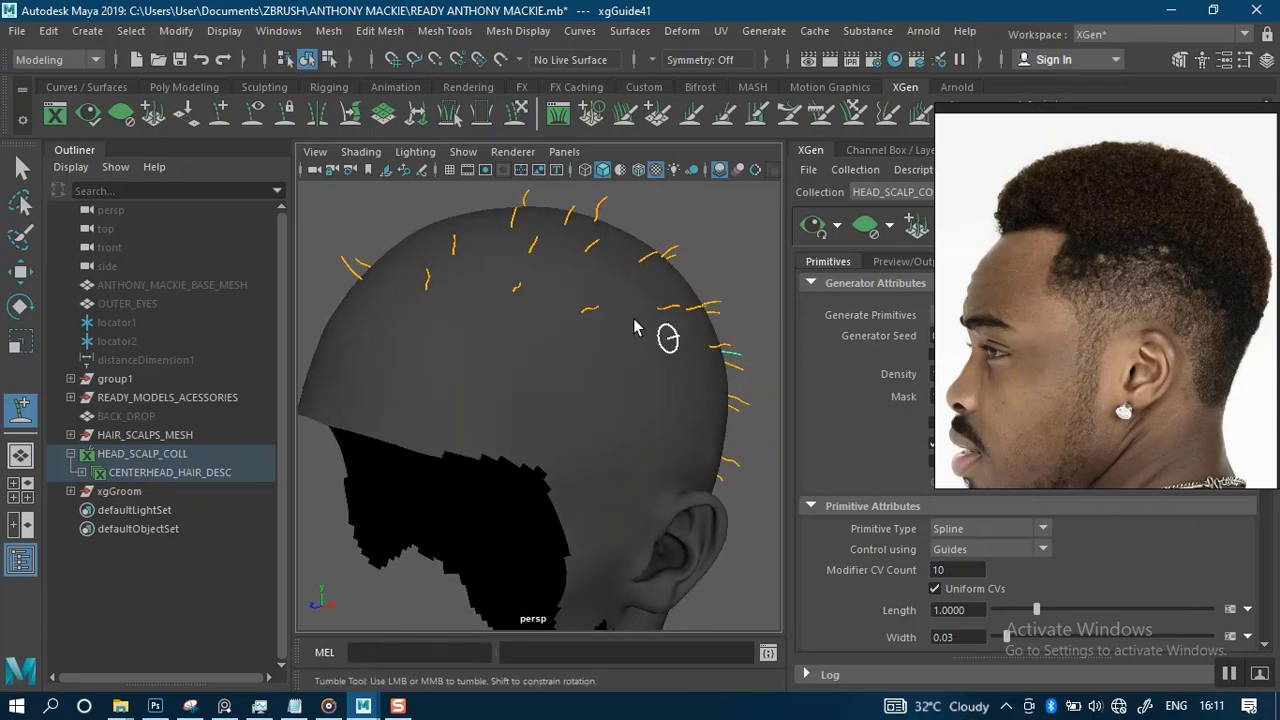
# - Select all guides on the completed half of the head and mirror them across the X-axis
pyautogui.keyDown('alt'); pyautogui.moveTo(579, 349); pyautogui.dragTo(583, 371, button='middle'); pyautogui.keyUp('alt')
pyautogui.keyDown('alt'); pyautogui.moveTo(583, 370); pyautogui.dragTo(520, 372); pyautogui.keyUp('alt')
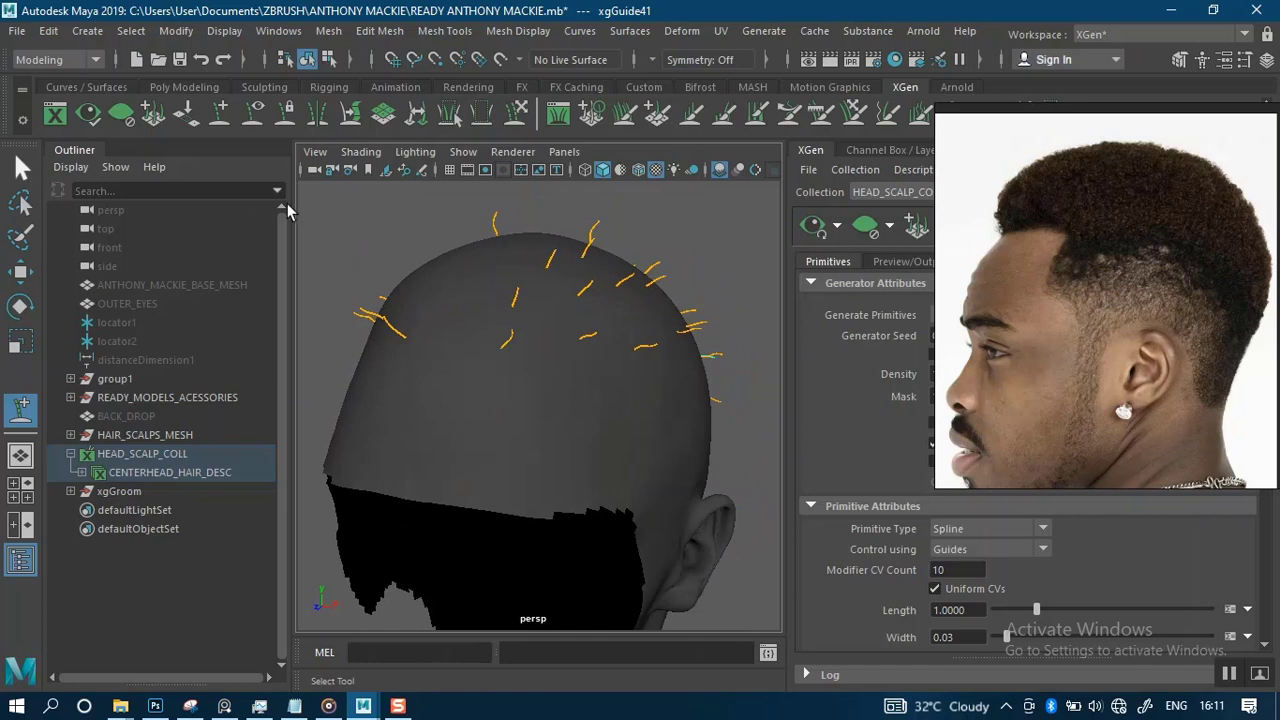
pyautogui.keyDown('alt'); pyautogui.moveTo(580, 310); pyautogui.dragTo(554, 186, button='right'); pyautogui.keyUp('alt')
pyautogui.keyDown('alt'); pyautogui.moveTo(523, 326); pyautogui.dragTo(569, 435); pyautogui.keyUp('alt')
pyautogui.moveTo(536, 331); pyautogui.dragTo(663, 376)
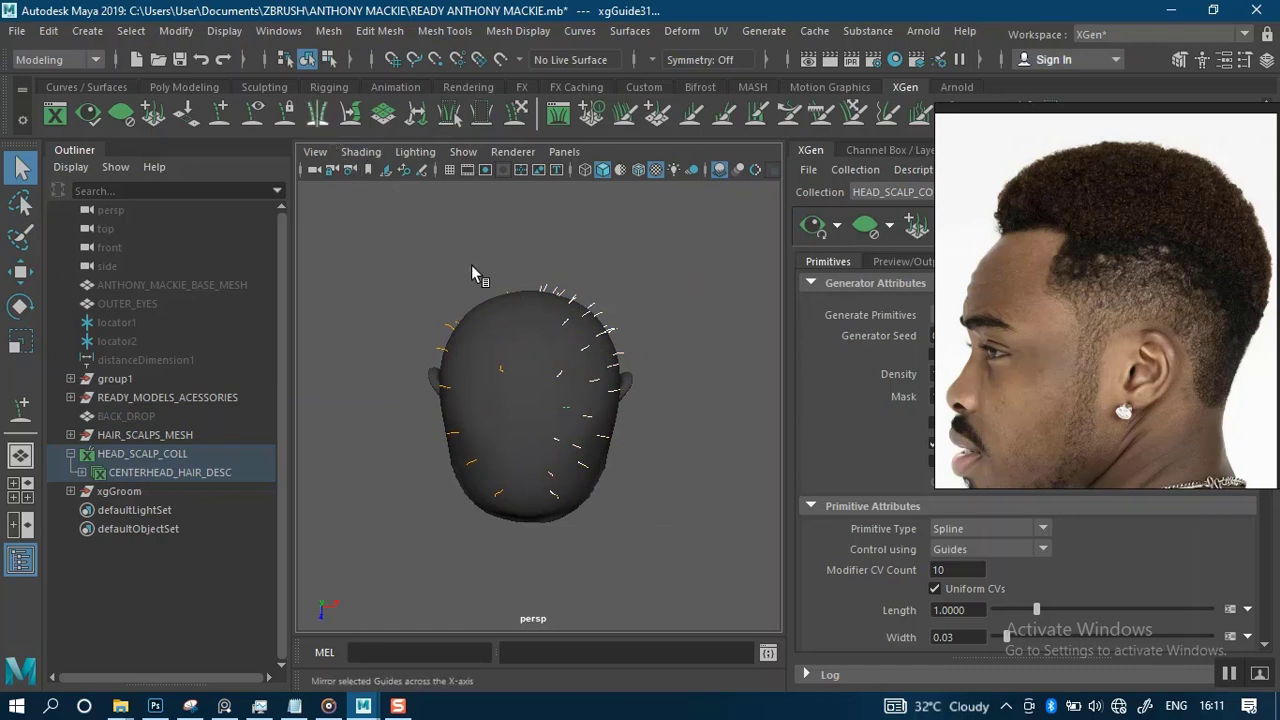
pyautogui.click(644, 387)
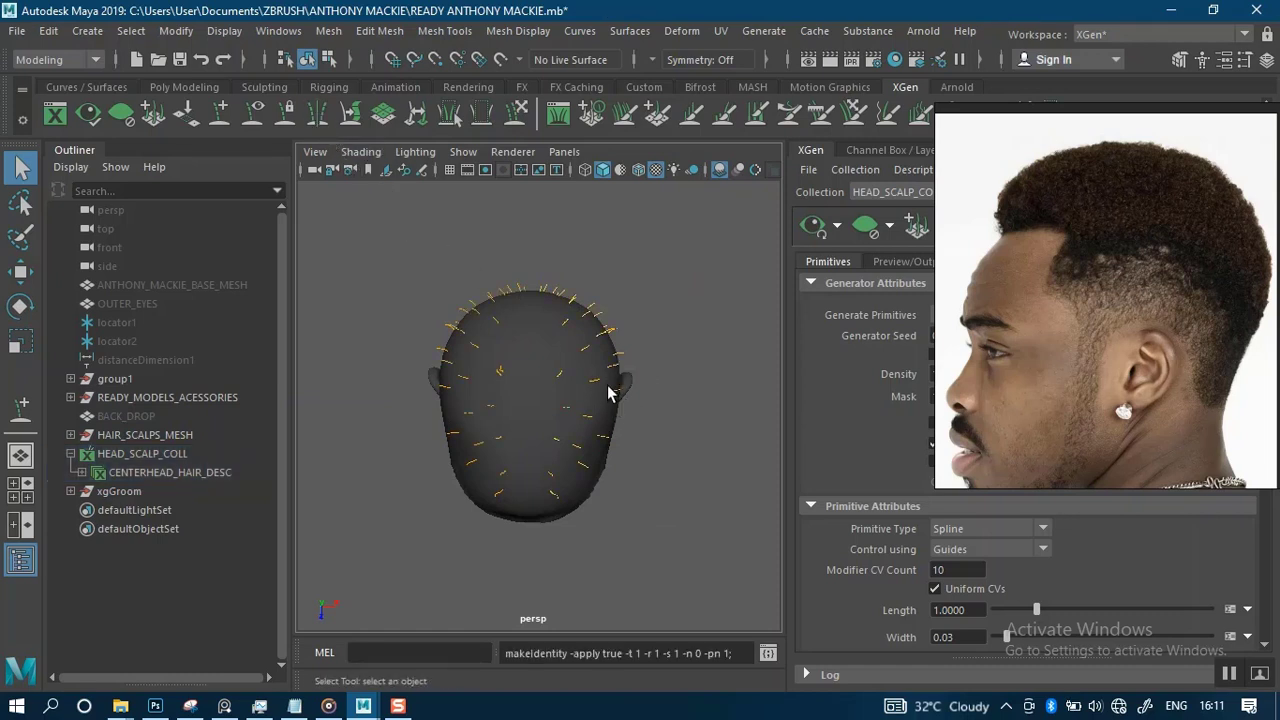
# - Move the duplicate guide sitting beside another guide on top of the head to the centre line of the scalp
pyautogui.scroll(5, 607, 392)
pyautogui.keyDown('alt'); pyautogui.moveTo(600, 380); pyautogui.dragTo(586, 318); pyautogui.keyUp('alt')
pyautogui.click(584, 322)
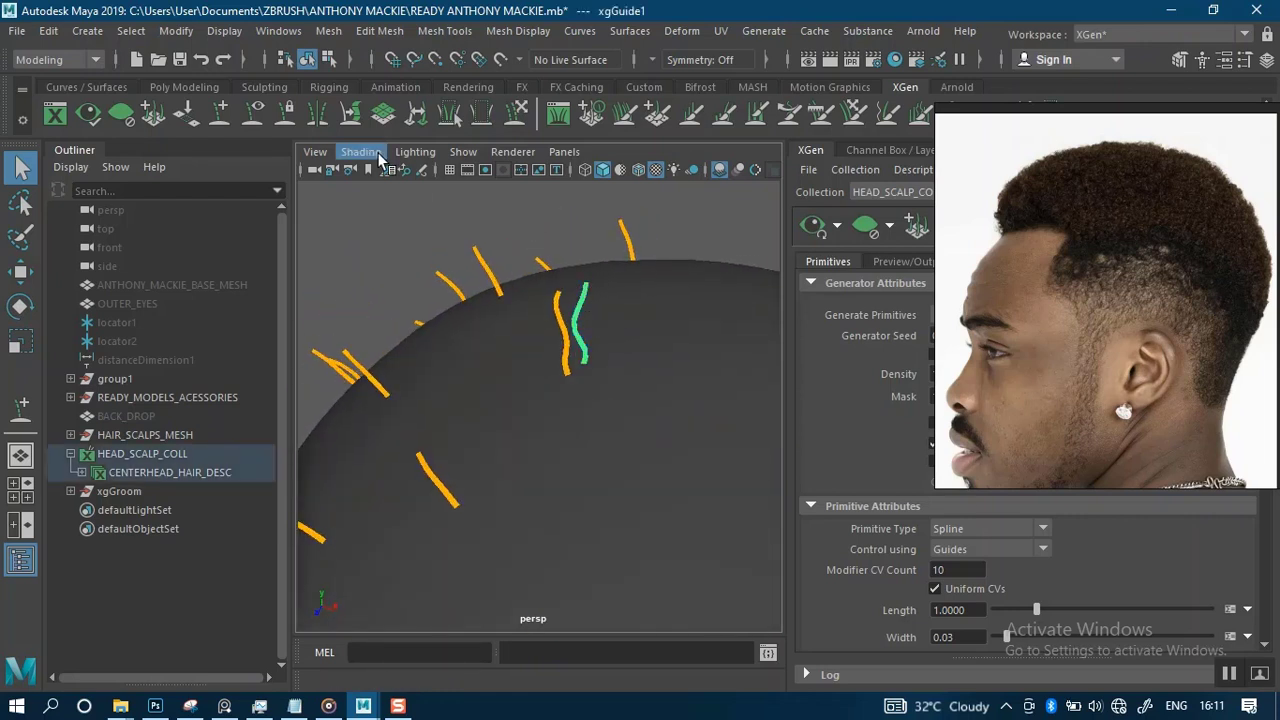
pyautogui.click(240, 127)
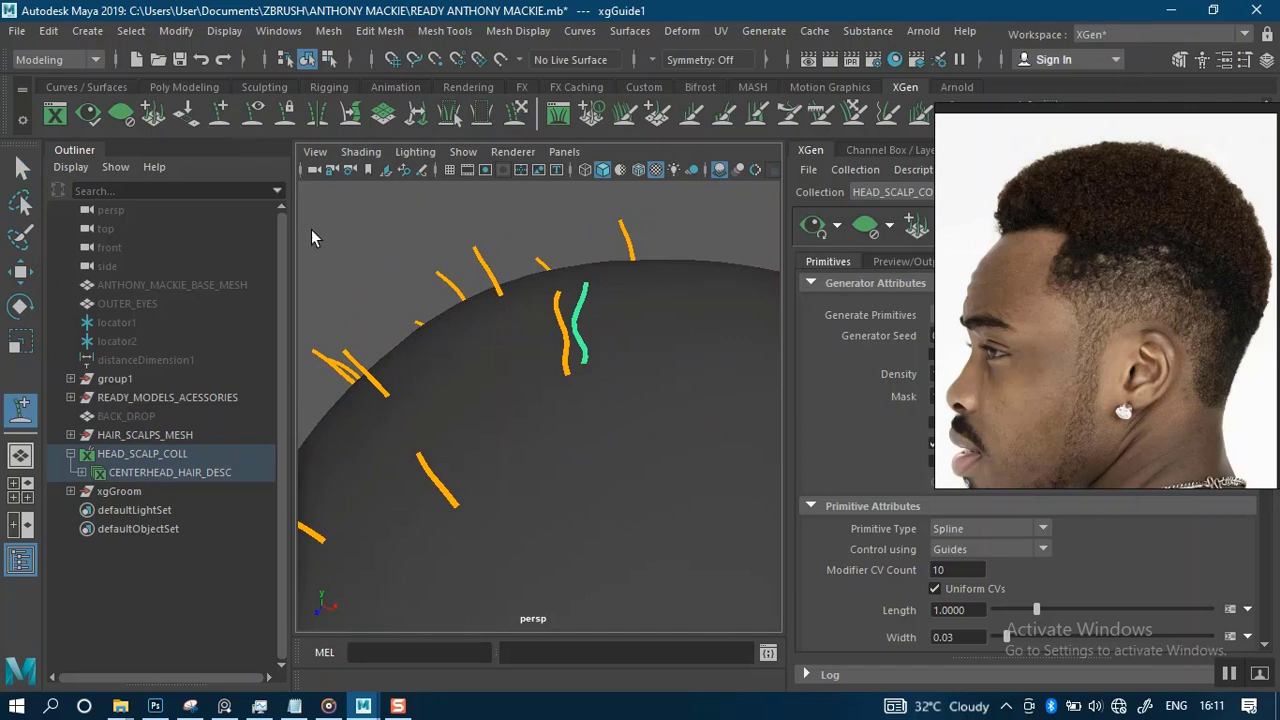
pyautogui.scroll(-3, 514, 317)
pyautogui.keyDown('alt'); pyautogui.moveTo(514, 317); pyautogui.dragTo(441, 271, button='middle'); pyautogui.keyUp('alt')
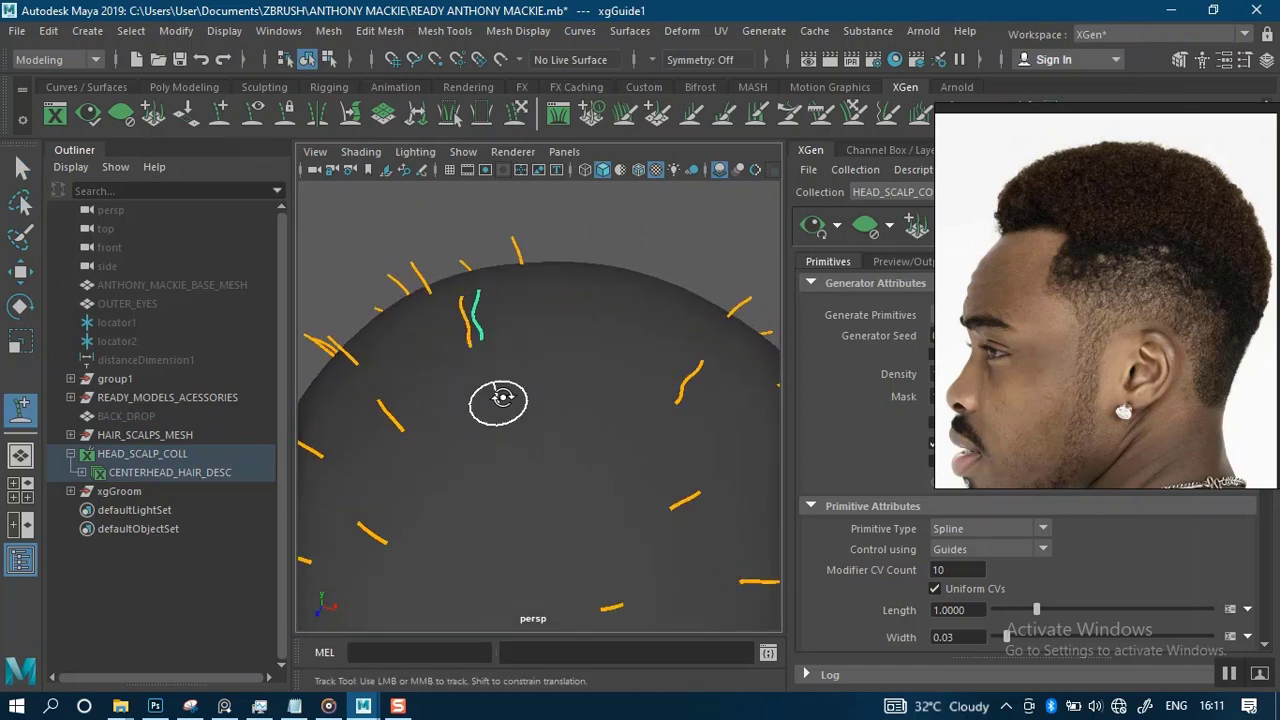
pyautogui.keyDown('alt'); pyautogui.moveTo(503, 398); pyautogui.dragTo(500, 371); pyautogui.keyUp('alt')
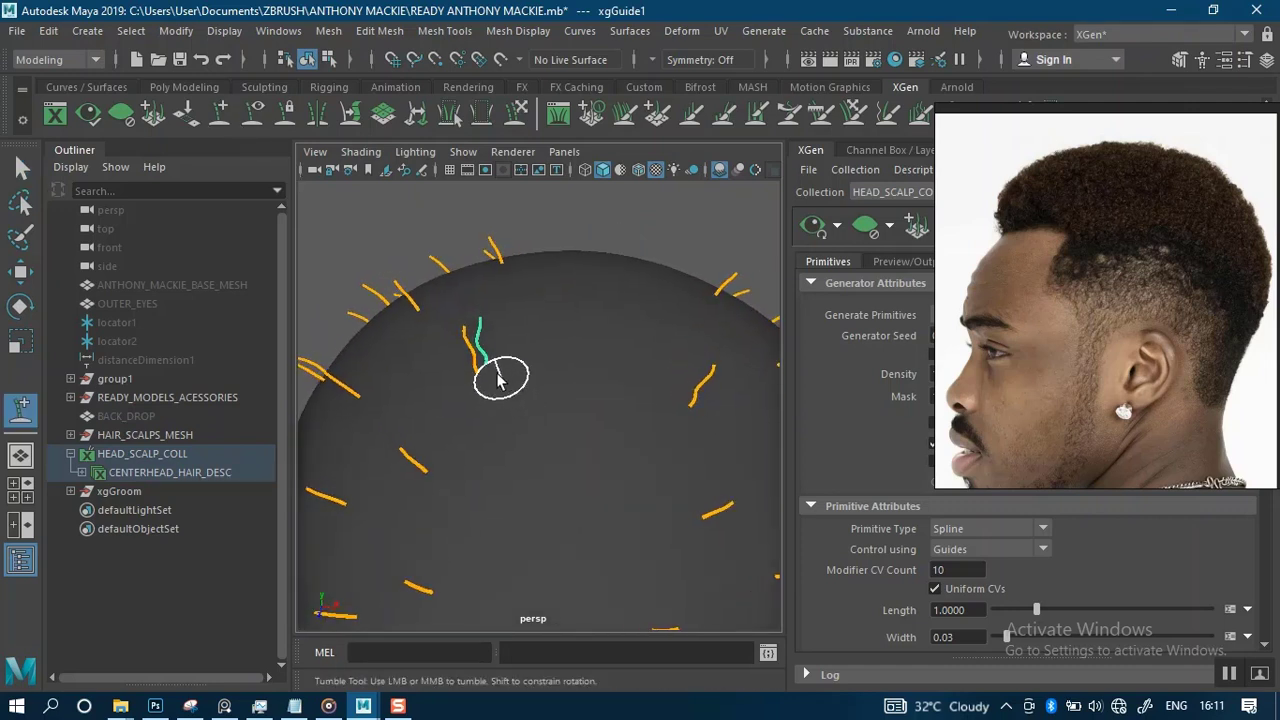
pyautogui.click(587, 366)
pyautogui.keyDown('alt'); pyautogui.moveTo(586, 386); pyautogui.dragTo(593, 346); pyautogui.keyUp('alt')
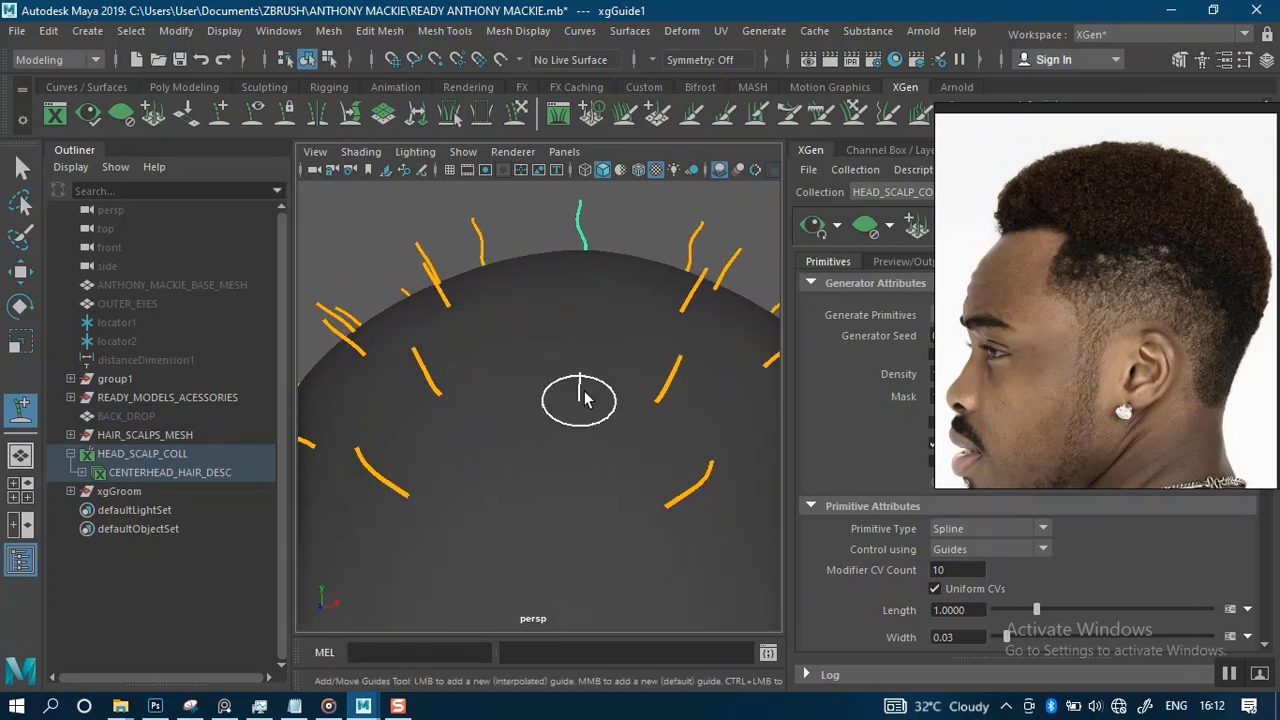
# - Fill the bare centre line on top of the head with interpolated guides between the two mirrored halves
pyautogui.scroll(-5, 557, 251)
pyautogui.keyDown('alt'); pyautogui.moveTo(555, 350); pyautogui.dragTo(580, 457); pyautogui.keyUp('alt')
pyautogui.scroll(3, 588, 456)
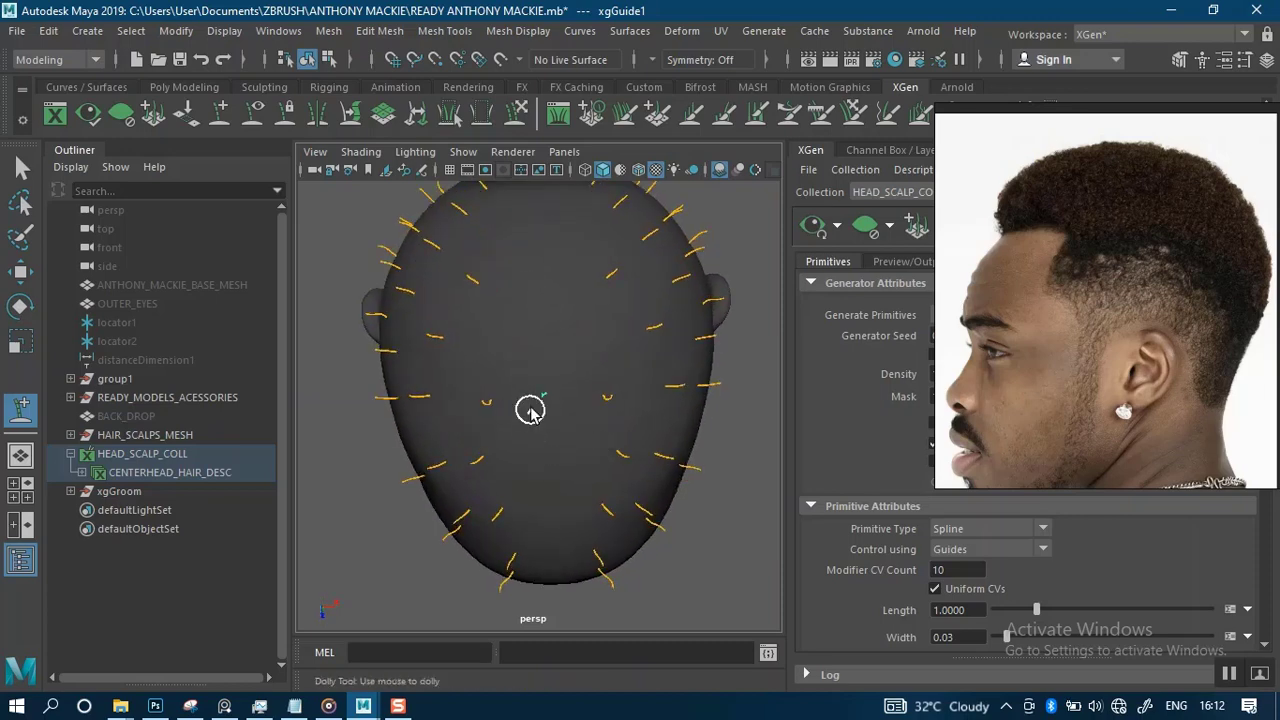
pyautogui.keyDown('alt'); pyautogui.moveTo(560, 330); pyautogui.dragTo(555, 367); pyautogui.keyUp('alt')
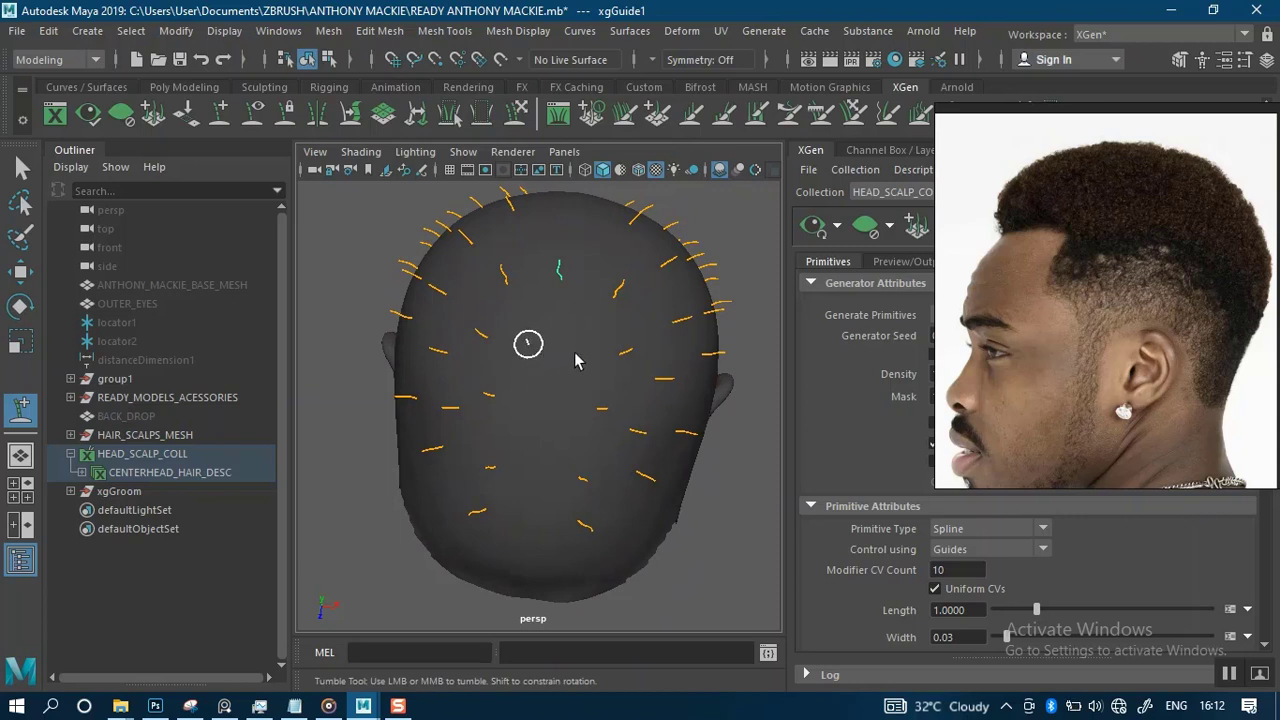
pyautogui.click(574, 358)
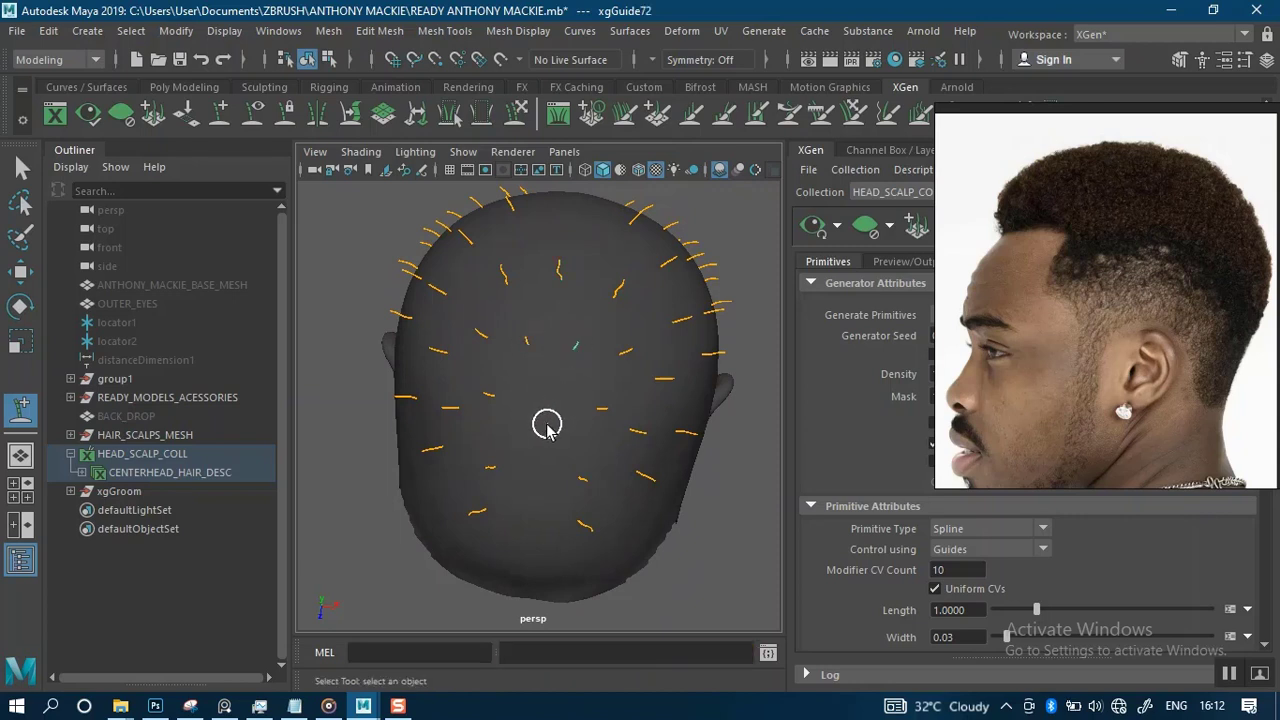
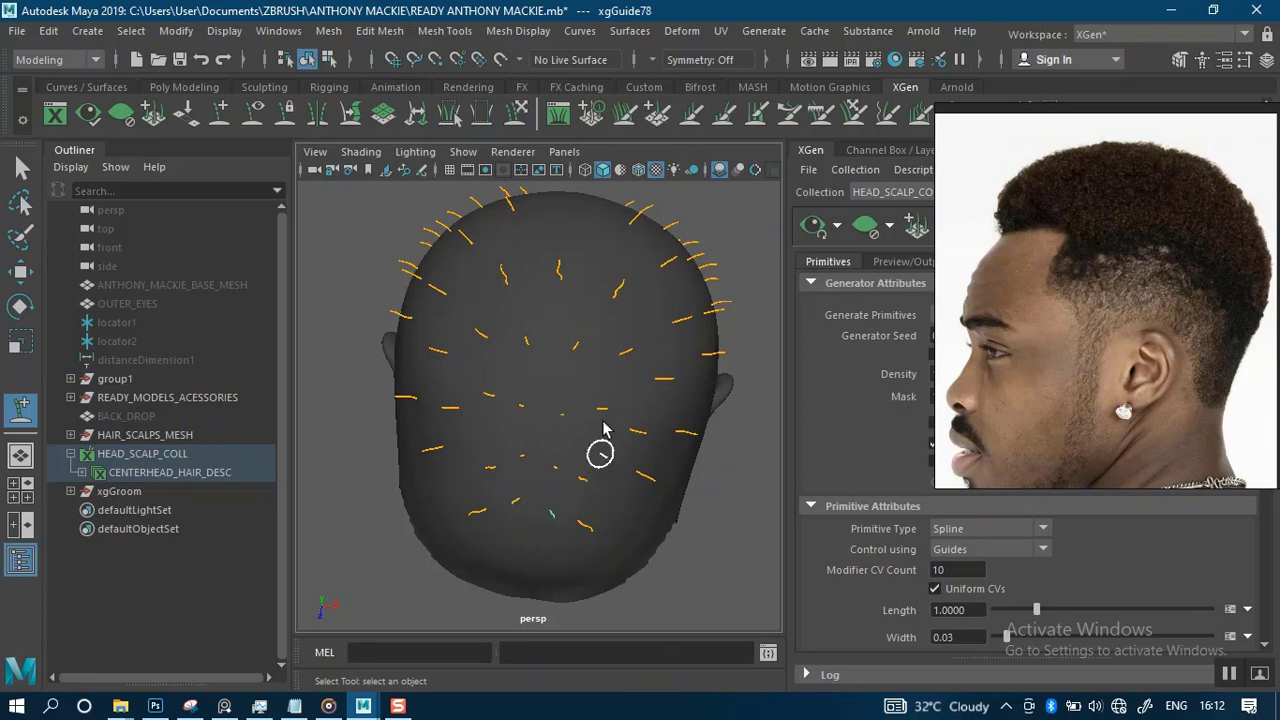
pyautogui.keyDown('alt'); pyautogui.moveTo(603, 428); pyautogui.dragTo(692, 492); pyautogui.keyUp('alt')
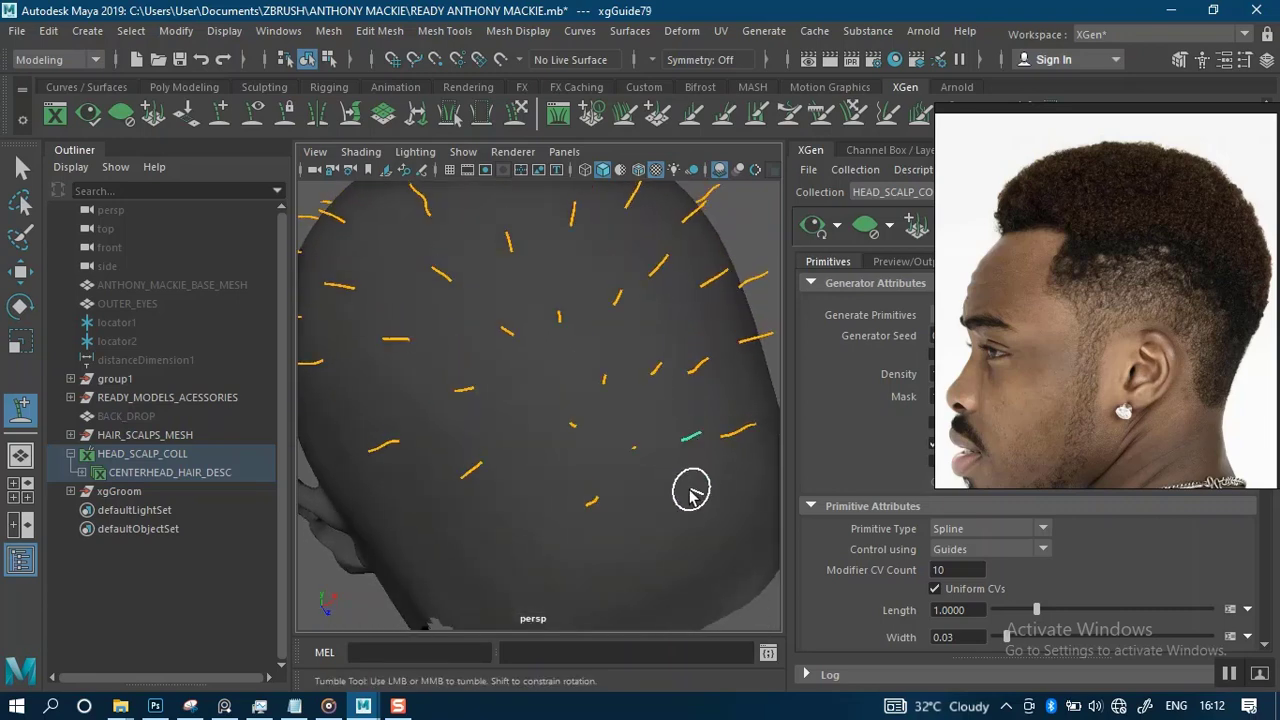
# - Continue filling the centre gap down the back of the head with evenly spaced interpolated guides
pyautogui.click(677, 492)
pyautogui.keyDown('alt'); pyautogui.moveTo(642, 484); pyautogui.dragTo(560, 370, button='right'); pyautogui.keyUp('alt')
pyautogui.moveTo(560, 370)
pyautogui.keyDown('alt'); pyautogui.mouseDown()
pyautogui.moveTo(569, 443)
pyautogui.moveTo(578, 385)
pyautogui.mouseUp(); pyautogui.keyUp('alt')
pyautogui.keyDown('alt'); pyautogui.moveTo(578, 385); pyautogui.dragTo(581, 424, button='middle'); pyautogui.keyUp('alt')
pyautogui.keyDown('alt'); pyautogui.moveTo(581, 424); pyautogui.dragTo(606, 443, button='right'); pyautogui.keyUp('alt')
pyautogui.keyDown('alt'); pyautogui.moveTo(606, 443); pyautogui.dragTo(598, 515, button='middle'); pyautogui.keyUp('alt')
pyautogui.keyDown('alt'); pyautogui.moveTo(598, 515); pyautogui.dragTo(611, 508, button='right'); pyautogui.keyUp('alt')
pyautogui.keyDown('alt'); pyautogui.moveTo(611, 508); pyautogui.dragTo(604, 429, button='middle'); pyautogui.keyUp('alt')
pyautogui.keyDown('alt'); pyautogui.moveTo(604, 429); pyautogui.dragTo(588, 473, button='right'); pyautogui.keyUp('alt')
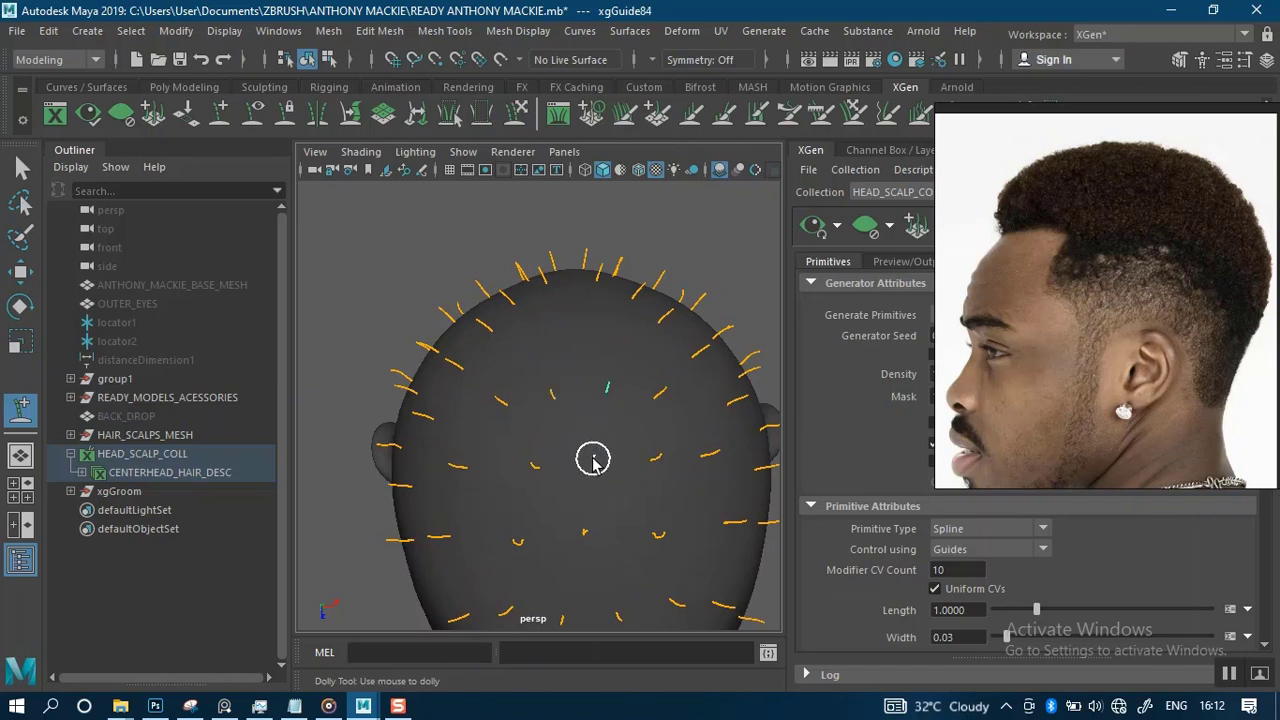
pyautogui.keyDown('alt'); pyautogui.moveTo(618, 473); pyautogui.dragTo(606, 512); pyautogui.keyUp('alt')
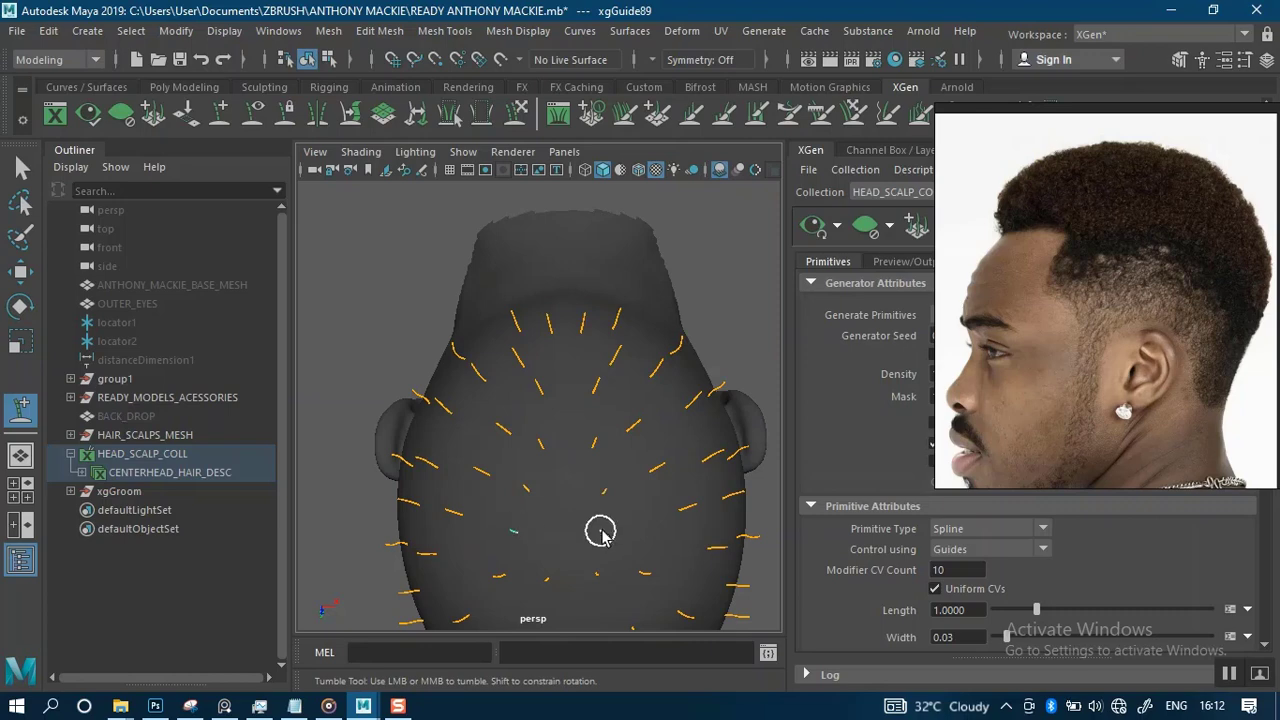
# - Fill the remaining gaps between the guide rows at the back of the head with two more interpolated guides
pyautogui.keyDown('alt'); pyautogui.moveTo(672, 553); pyautogui.dragTo(643, 337); pyautogui.keyUp('alt')
pyautogui.keyDown('alt'); pyautogui.moveTo(643, 337); pyautogui.dragTo(614, 294, button='right'); pyautogui.keyUp('alt')
pyautogui.keyDown('alt'); pyautogui.moveTo(640, 348); pyautogui.dragTo(486, 334); pyautogui.keyUp('alt')
pyautogui.keyDown('alt'); pyautogui.moveTo(514, 329); pyautogui.dragTo(574, 346, button='middle'); pyautogui.keyUp('alt')
pyautogui.keyDown('alt'); pyautogui.moveTo(576, 348); pyautogui.dragTo(591, 385, button='right'); pyautogui.keyUp('alt')
pyautogui.keyDown('alt'); pyautogui.moveTo(591, 385); pyautogui.dragTo(509, 314); pyautogui.keyUp('alt')
pyautogui.keyDown('alt'); pyautogui.moveTo(509, 314); pyautogui.dragTo(531, 369, button='right'); pyautogui.keyUp('alt')
pyautogui.keyDown('alt'); pyautogui.moveTo(531, 369); pyautogui.dragTo(674, 363); pyautogui.keyUp('alt')
pyautogui.keyDown('alt'); pyautogui.moveTo(674, 363); pyautogui.dragTo(587, 304, button='right'); pyautogui.keyUp('alt')
pyautogui.keyDown('alt'); pyautogui.moveTo(553, 433); pyautogui.dragTo(551, 449, button='right'); pyautogui.keyUp('alt')
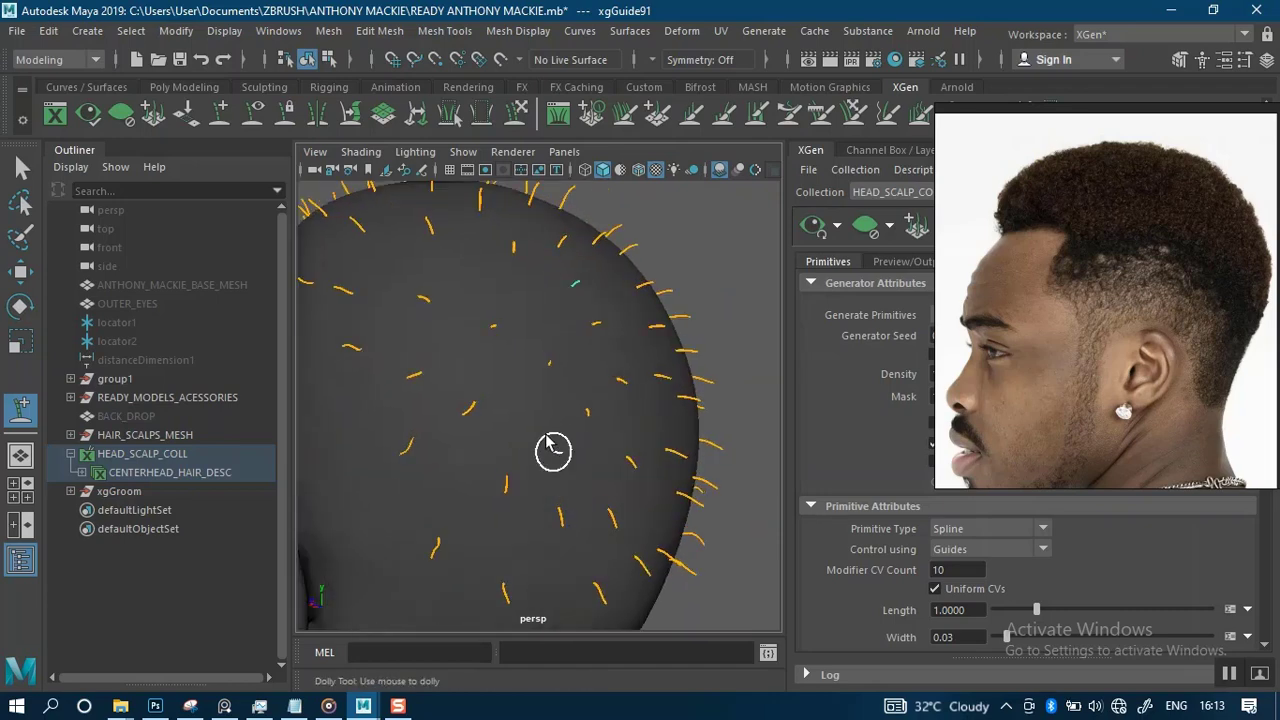
pyautogui.keyDown('alt'); pyautogui.moveTo(551, 449); pyautogui.dragTo(531, 375); pyautogui.keyUp('alt')
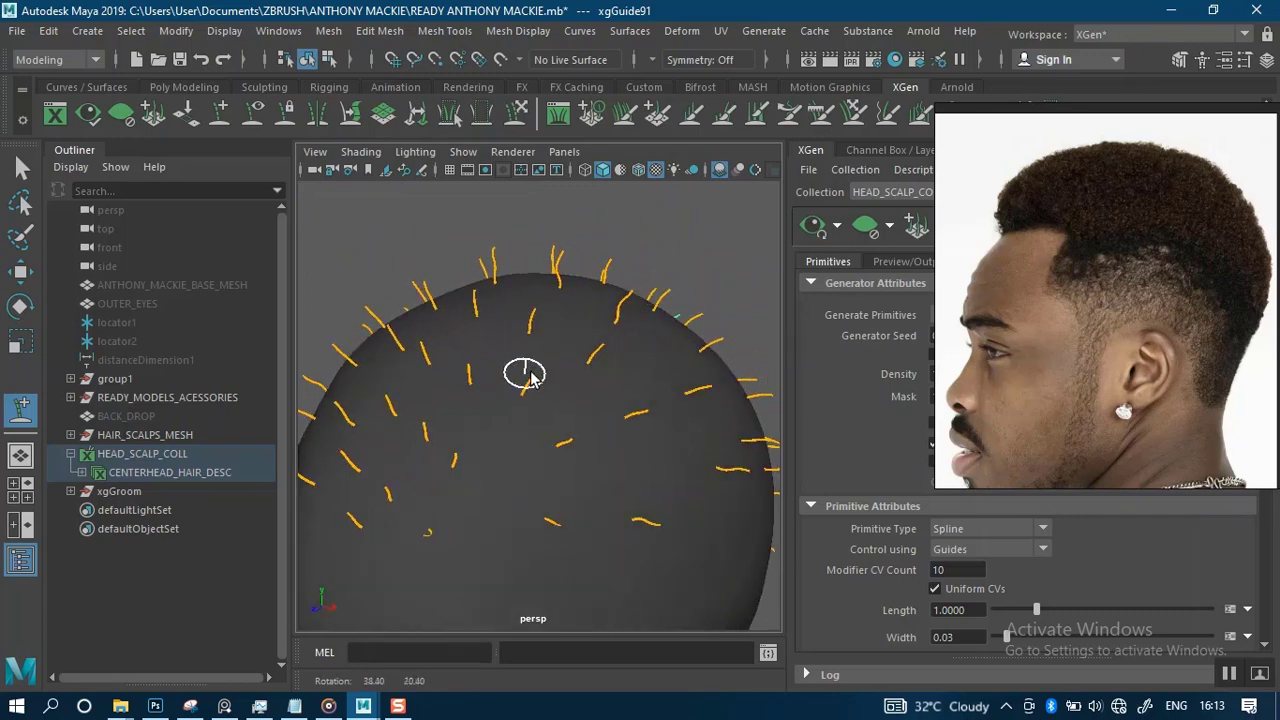
# - Generate the XGen preview of the hair for the current description
pyautogui.click(1228, 673)
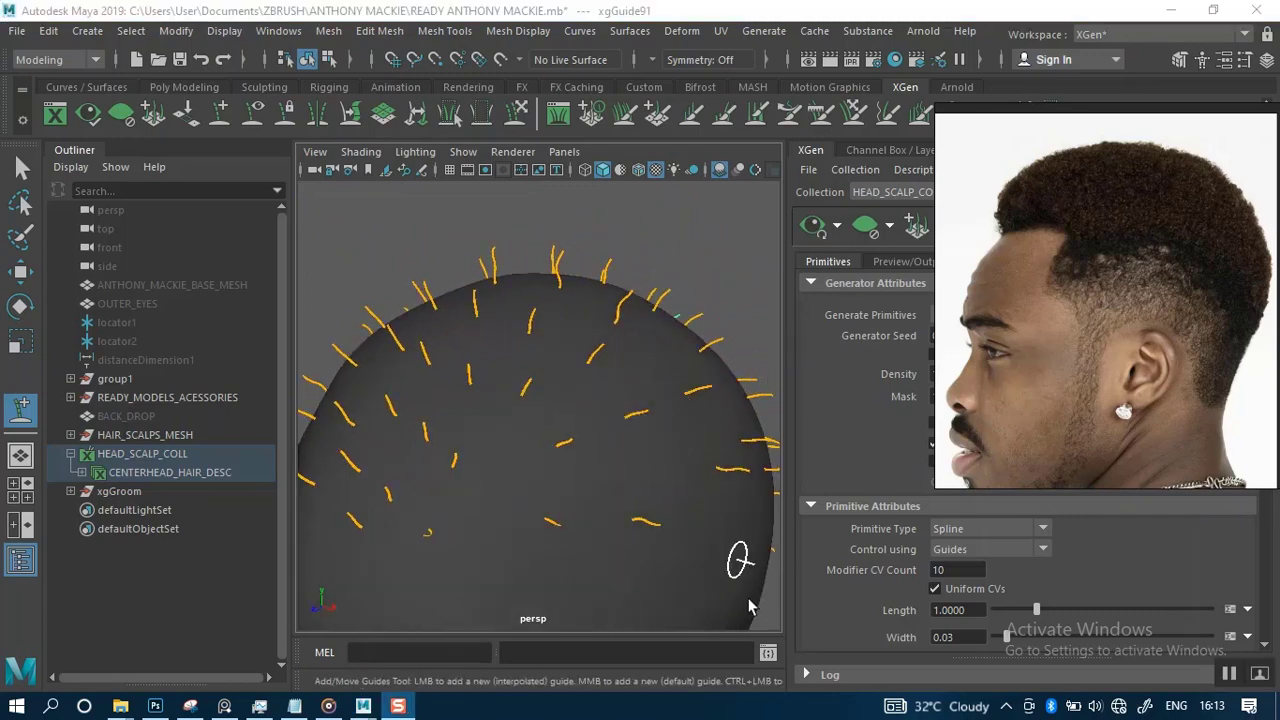
pyautogui.keyDown('alt'); pyautogui.moveTo(570, 494); pyautogui.dragTo(540, 330, button='right'); pyautogui.keyUp('alt')
pyautogui.keyDown('alt'); pyautogui.moveTo(557, 437); pyautogui.dragTo(486, 400); pyautogui.keyUp('alt')
pyautogui.keyDown('alt'); pyautogui.moveTo(556, 425); pyautogui.dragTo(570, 407, button='middle'); pyautogui.keyUp('alt')
pyautogui.keyDown('alt'); pyautogui.moveTo(566, 410); pyautogui.dragTo(736, 365); pyautogui.keyUp('alt')
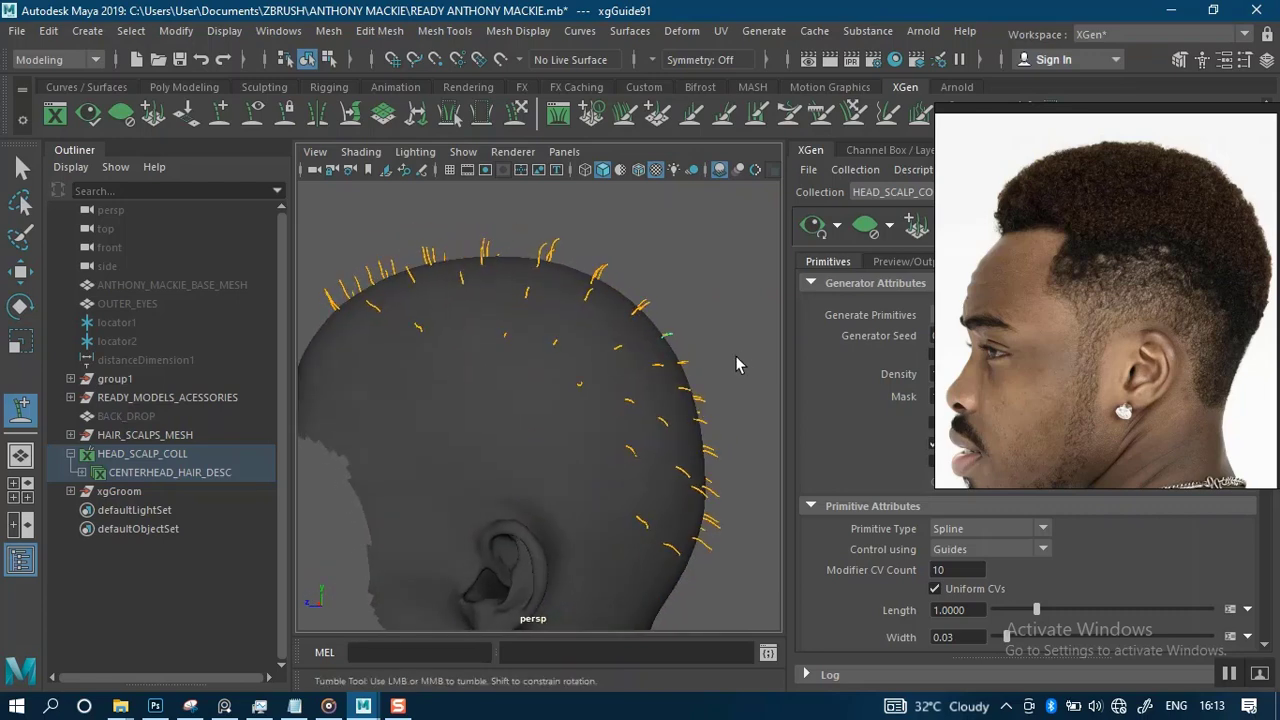
pyautogui.keyDown('alt'); pyautogui.moveTo(570, 375); pyautogui.dragTo(730, 322); pyautogui.keyUp('alt')
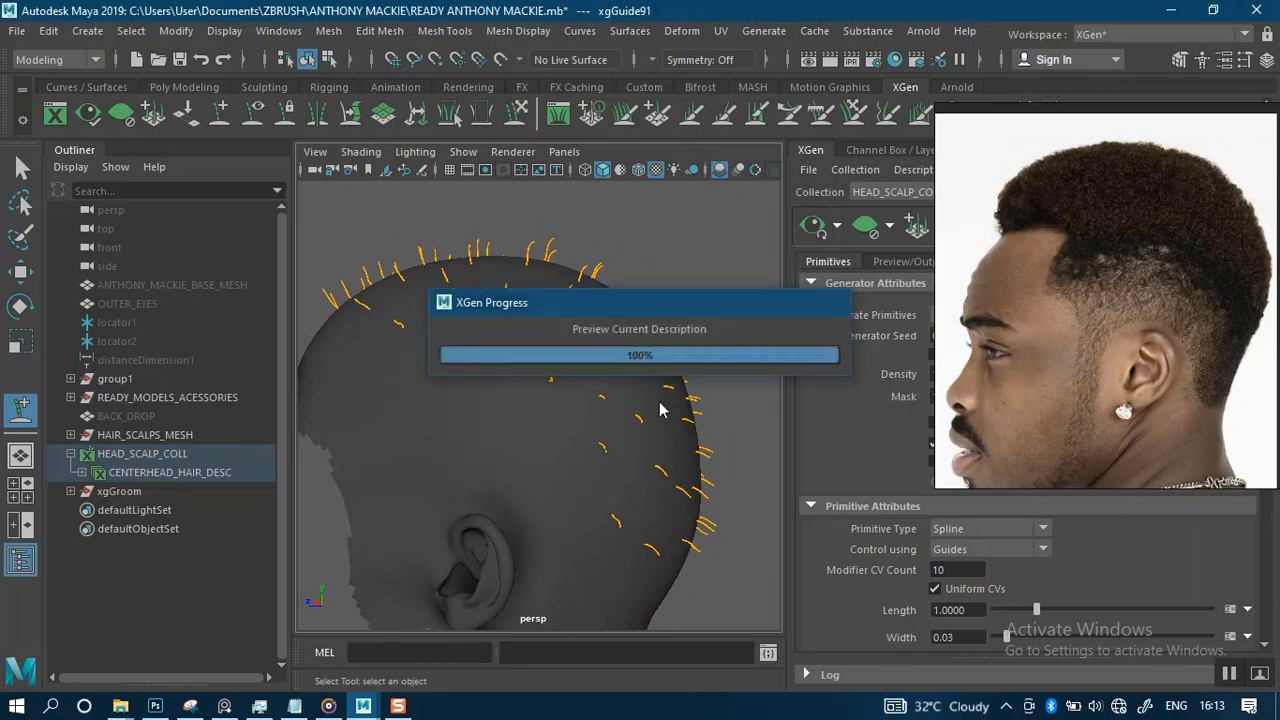
pyautogui.keyDown('alt'); pyautogui.moveTo(640, 385); pyautogui.dragTo(557, 346); pyautogui.keyUp('alt')
# - Move the reference photo off the XGen settings and display the description's preview and output settings
pyautogui.moveTo(1083, 429); pyautogui.dragTo(189, 418)
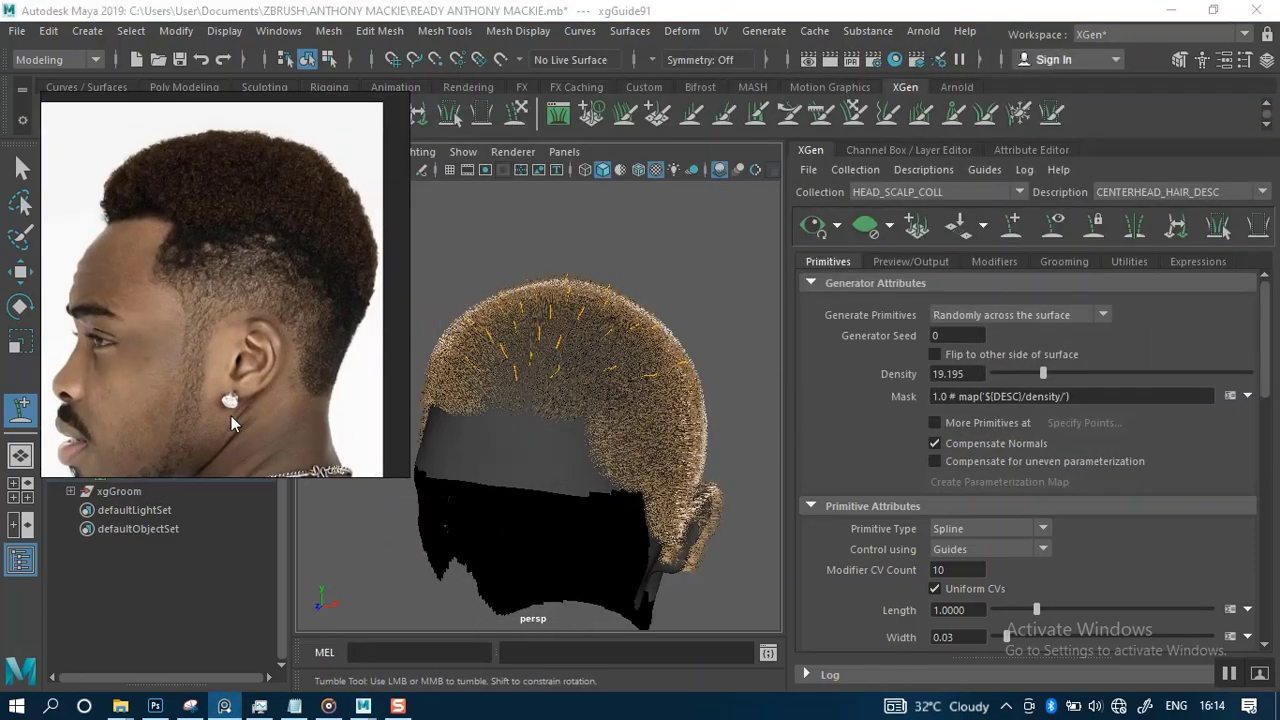
pyautogui.keyDown('alt'); pyautogui.moveTo(668, 415); pyautogui.dragTo(786, 314, button='right'); pyautogui.keyUp('alt')
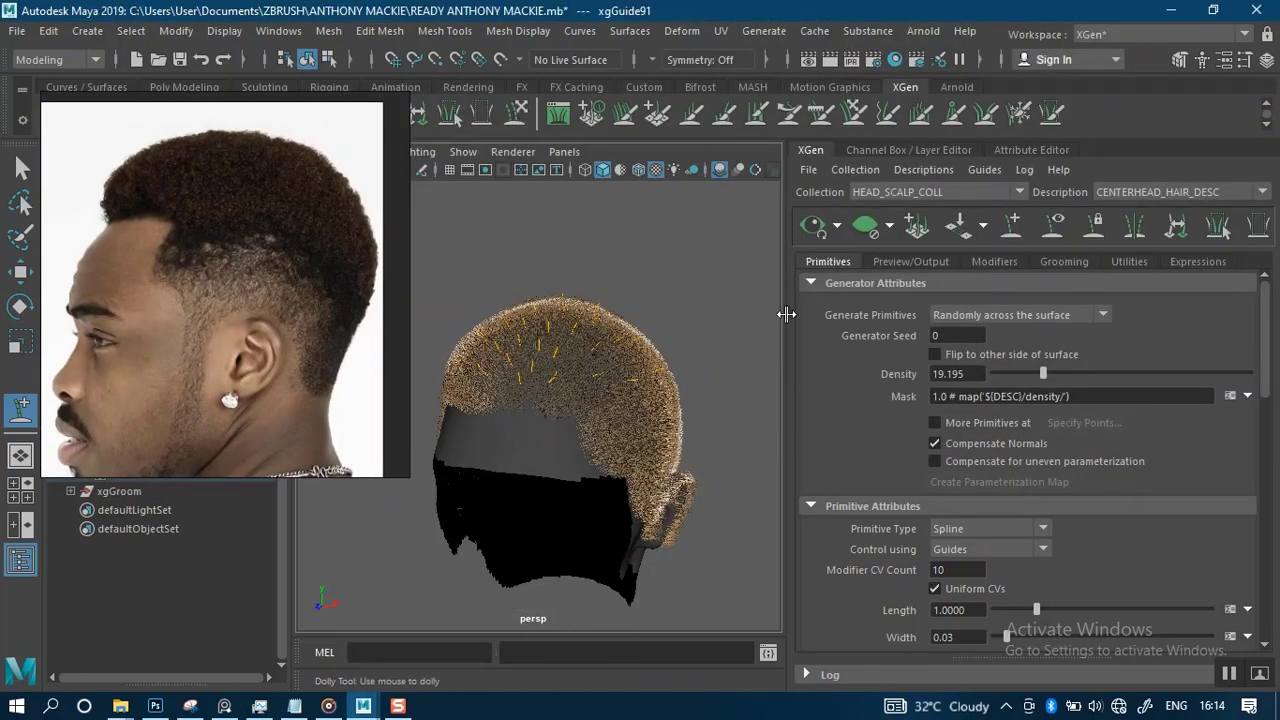
pyautogui.click(911, 262)
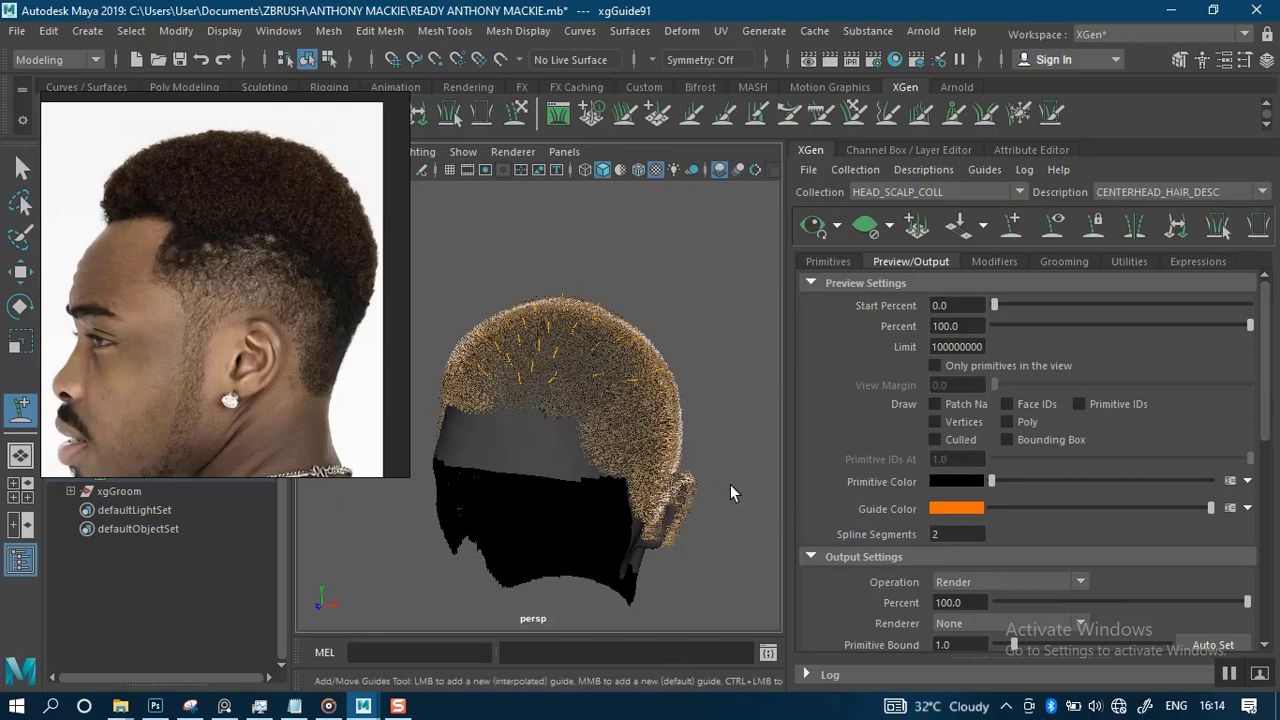
# - Save the scene and turn on anti-aliasing in the viewport for a smoother hair preview
pyautogui.keyDown('alt'); pyautogui.moveTo(687, 432); pyautogui.dragTo(591, 440); pyautogui.keyUp('alt')
pyautogui.keyDown('alt'); pyautogui.moveTo(480, 408); pyautogui.dragTo(534, 391, button='middle'); pyautogui.keyUp('alt')
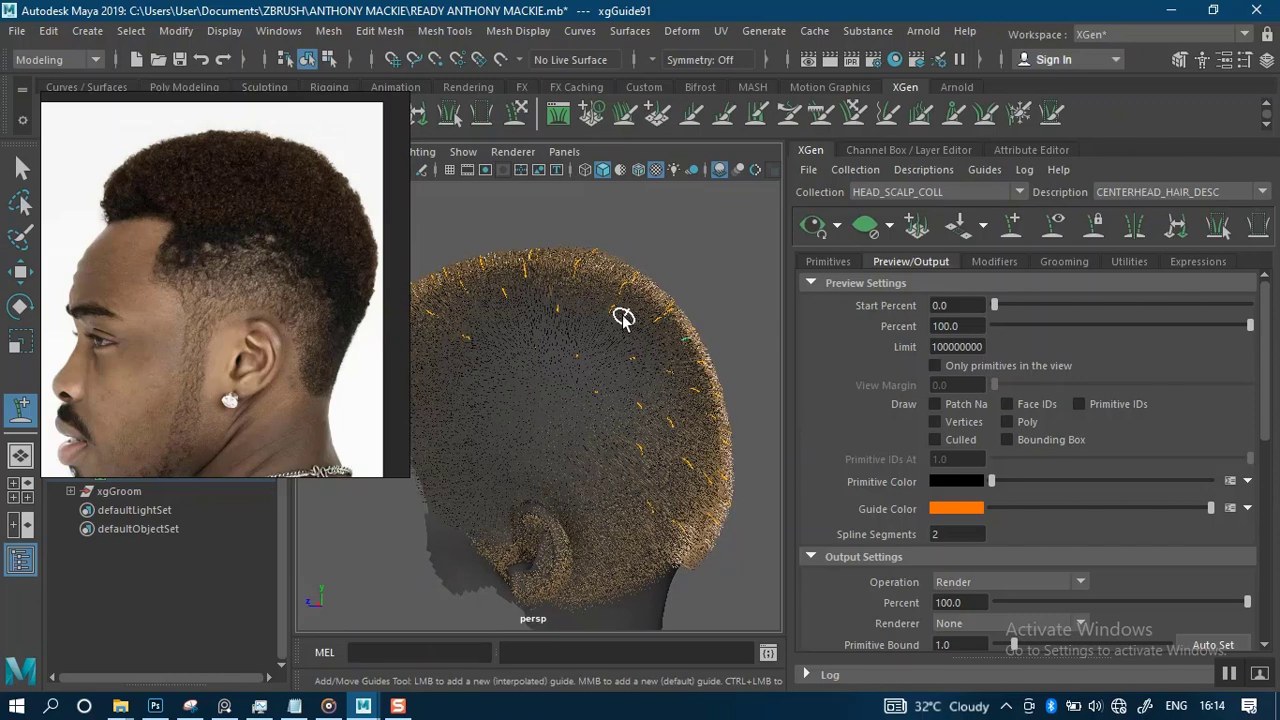
pyautogui.press('q')
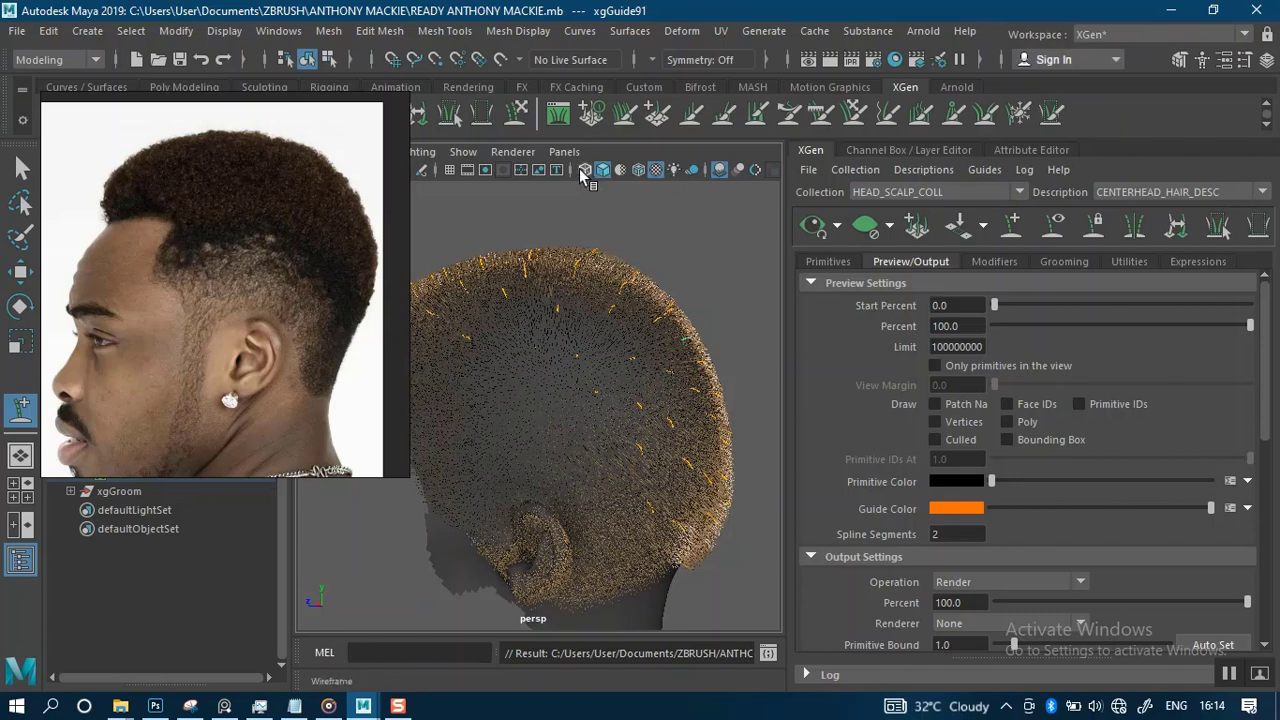
pyautogui.click(756, 171)
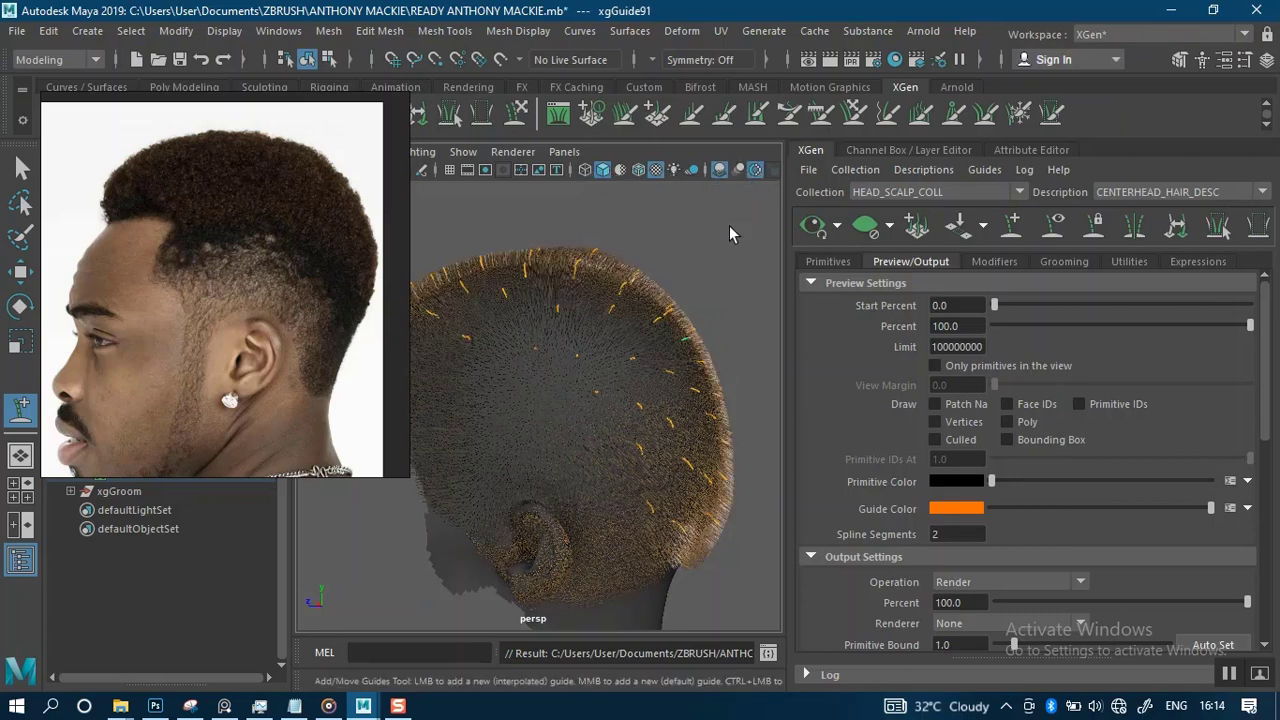
# - Examine the previewed hair along the hairline, top and sides of the head against the reference photo
pyautogui.keyDown('alt'); pyautogui.moveTo(600, 372); pyautogui.dragTo(680, 349); pyautogui.keyUp('alt')
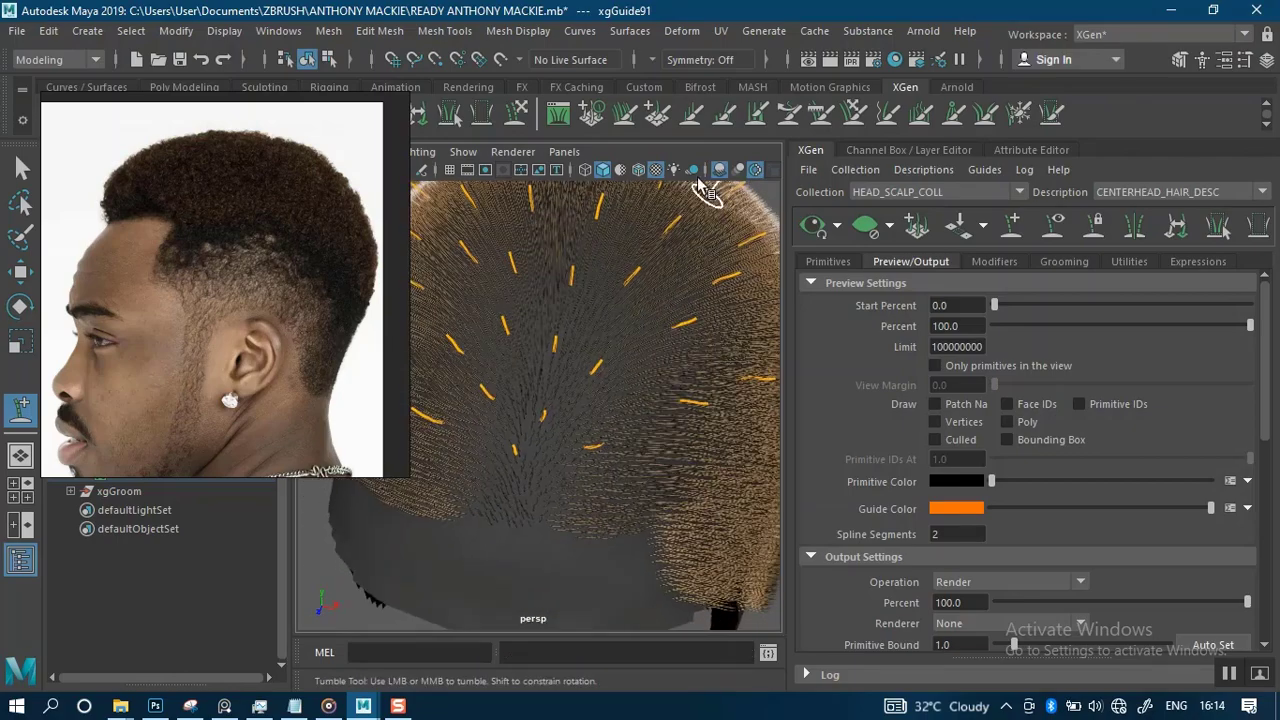
pyautogui.keyDown('alt'); pyautogui.moveTo(612, 378); pyautogui.dragTo(631, 334); pyautogui.keyUp('alt')
pyautogui.moveTo(301, 348); pyautogui.dragTo(1132, 284, button='right')
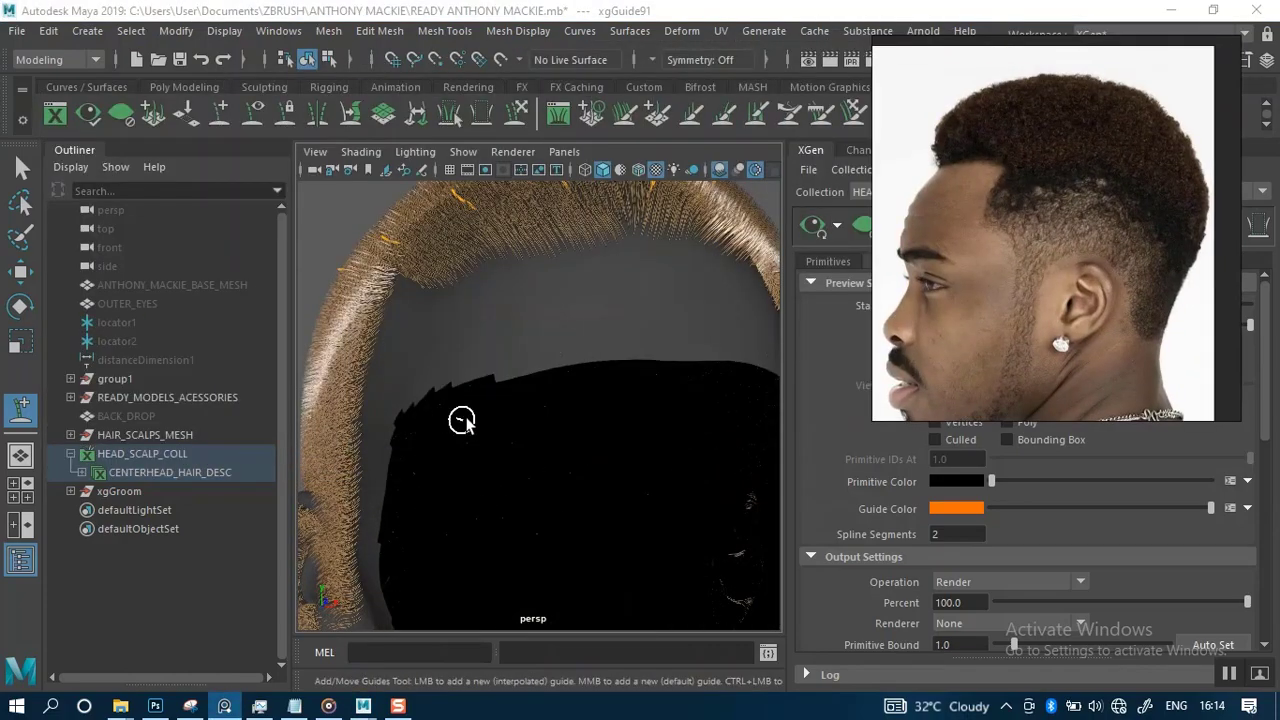
pyautogui.keyDown('alt'); pyautogui.moveTo(461, 420); pyautogui.dragTo(414, 298, button='right'); pyautogui.keyUp('alt')
pyautogui.keyDown('alt'); pyautogui.moveTo(535, 343); pyautogui.dragTo(583, 366); pyautogui.keyUp('alt')
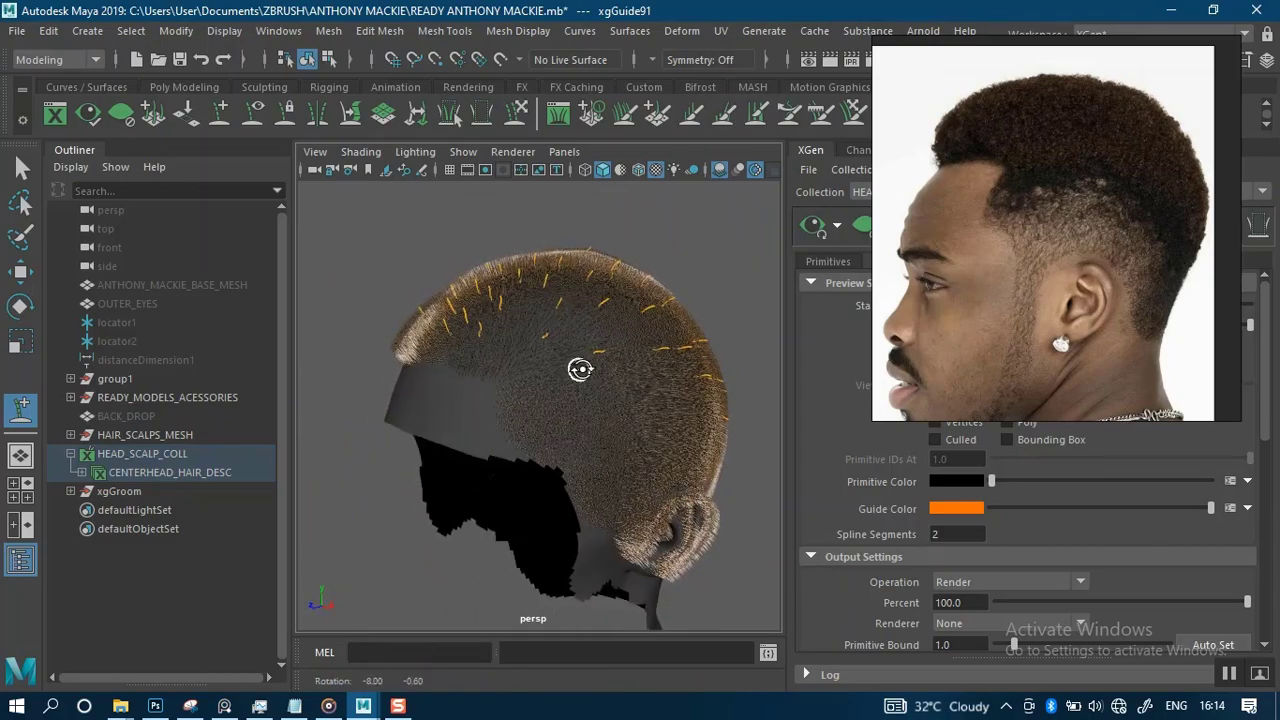
pyautogui.keyDown('alt'); pyautogui.moveTo(583, 366); pyautogui.dragTo(543, 349, button='middle'); pyautogui.keyUp('alt')
pyautogui.keyDown('alt'); pyautogui.moveTo(543, 349); pyautogui.dragTo(517, 343, button='right'); pyautogui.keyUp('alt')
pyautogui.keyDown('alt'); pyautogui.moveTo(517, 343); pyautogui.dragTo(568, 367, button='middle'); pyautogui.keyUp('alt')
pyautogui.keyDown('alt'); pyautogui.moveTo(577, 391); pyautogui.dragTo(600, 391); pyautogui.keyUp('alt')
pyautogui.keyDown('alt'); pyautogui.moveTo(601, 333); pyautogui.dragTo(544, 315, button='middle'); pyautogui.keyUp('alt')
pyautogui.keyDown('alt'); pyautogui.moveTo(544, 315); pyautogui.dragTo(643, 325); pyautogui.keyUp('alt')
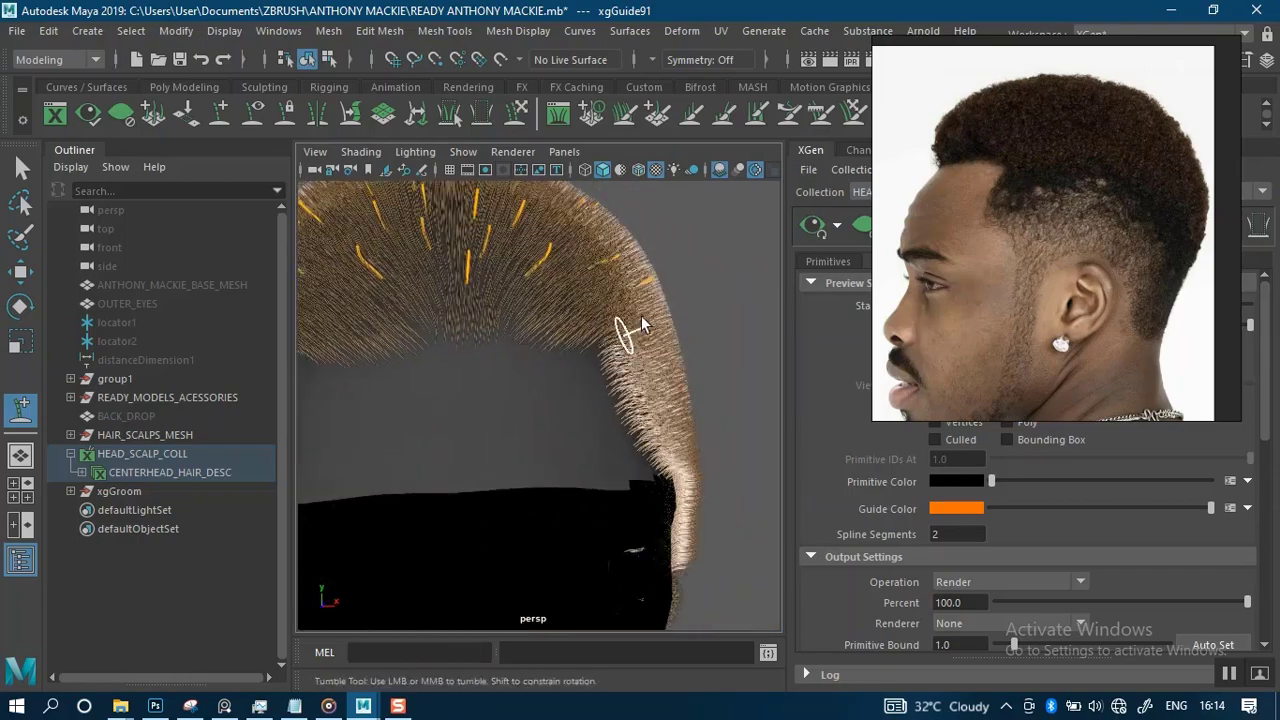
# - Examine the generated hair's coverage from the back, front, sides and top of the head
pyautogui.keyDown('alt'); pyautogui.moveTo(657, 418); pyautogui.dragTo(744, 378); pyautogui.keyUp('alt')
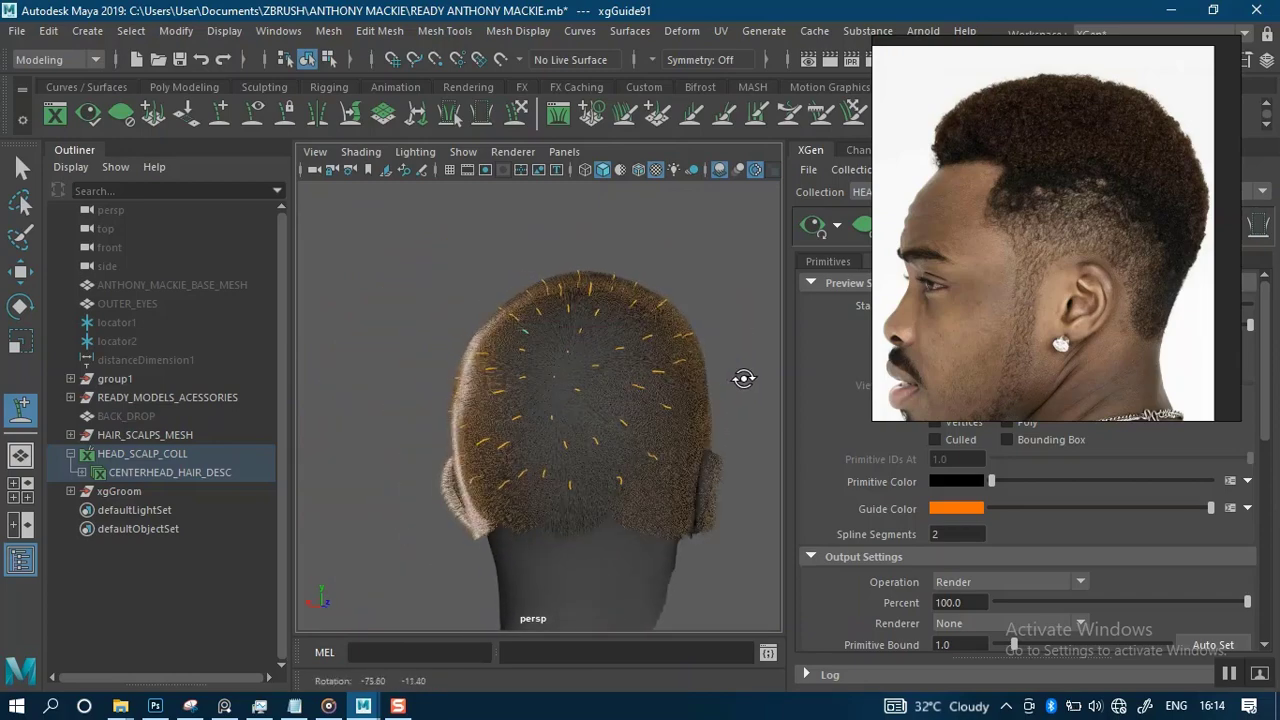
pyautogui.keyDown('alt'); pyautogui.moveTo(573, 409); pyautogui.dragTo(543, 363); pyautogui.keyUp('alt')
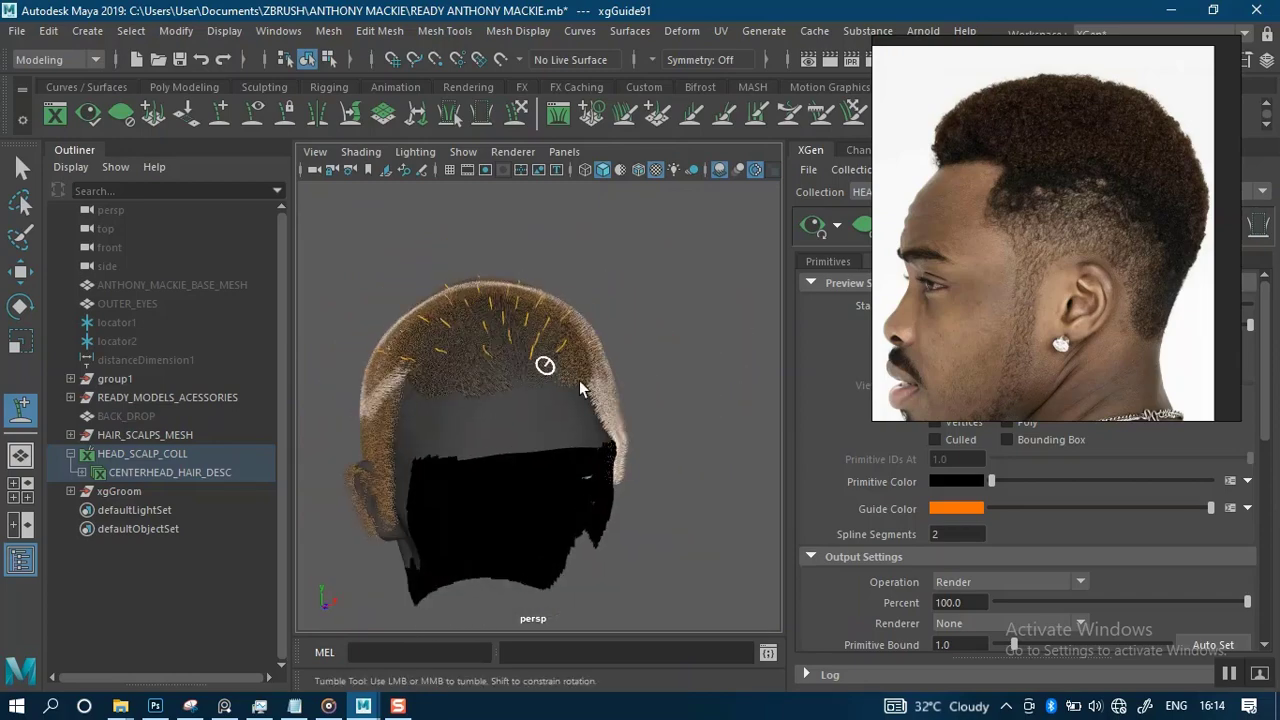
pyautogui.keyDown('alt'); pyautogui.moveTo(543, 363); pyautogui.dragTo(628, 343, button='right'); pyautogui.keyUp('alt')
pyautogui.keyDown('alt'); pyautogui.moveTo(628, 343); pyautogui.dragTo(530, 310); pyautogui.keyUp('alt')
pyautogui.keyDown('alt'); pyautogui.moveTo(548, 374); pyautogui.dragTo(578, 384, button='right'); pyautogui.keyUp('alt')
pyautogui.keyDown('alt'); pyautogui.moveTo(578, 384); pyautogui.dragTo(609, 463, button='middle'); pyautogui.keyUp('alt')
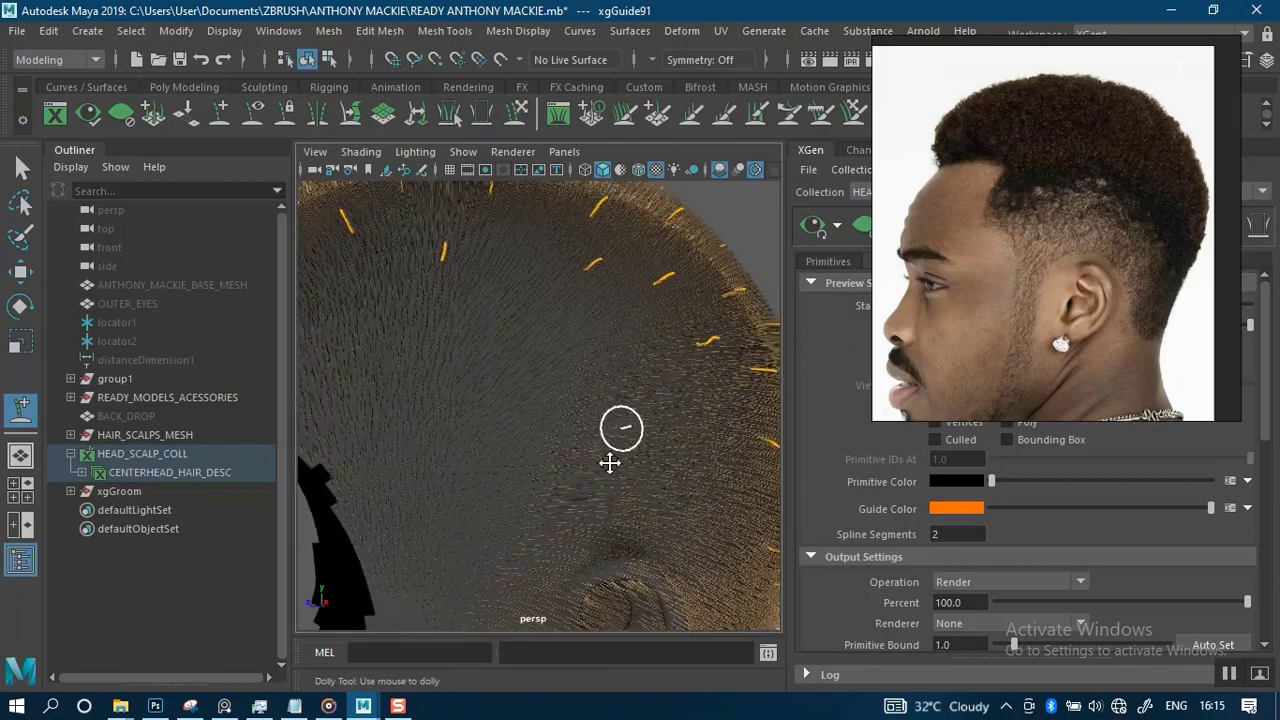
pyautogui.keyDown('alt'); pyautogui.moveTo(609, 463); pyautogui.dragTo(617, 432); pyautogui.keyUp('alt')
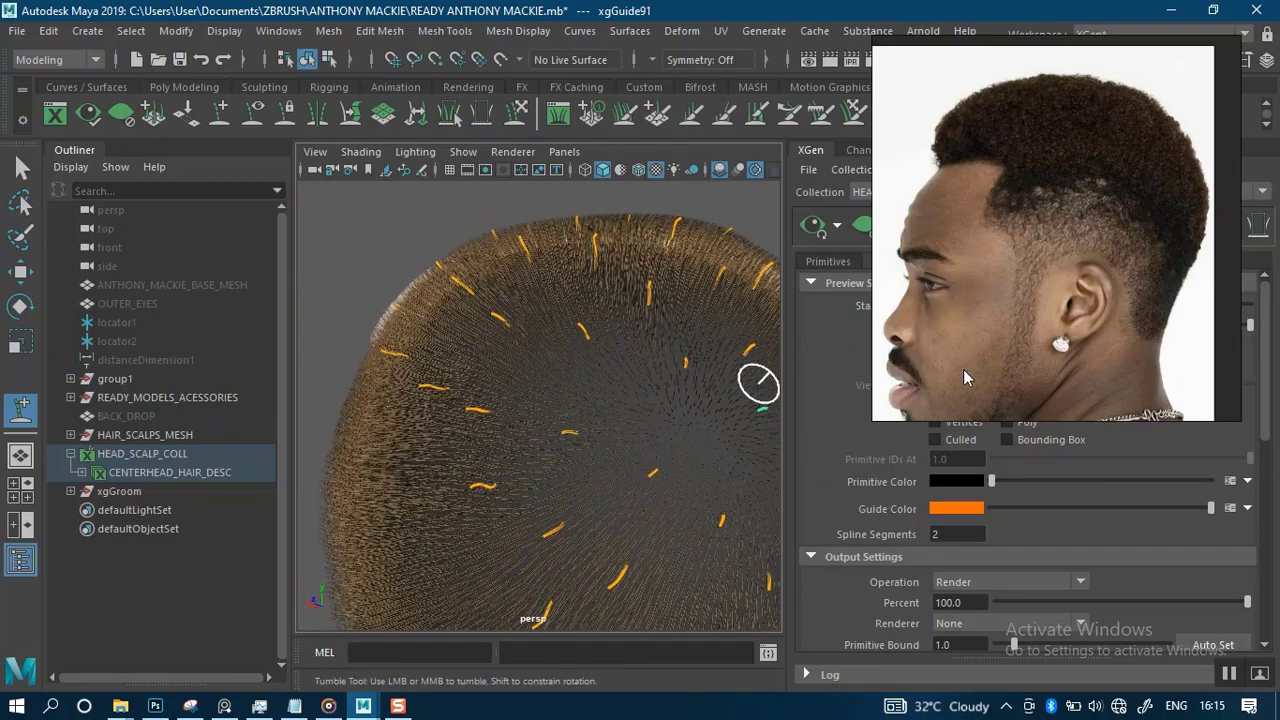
pyautogui.keyDown('alt'); pyautogui.moveTo(758, 383); pyautogui.dragTo(668, 339); pyautogui.keyUp('alt')
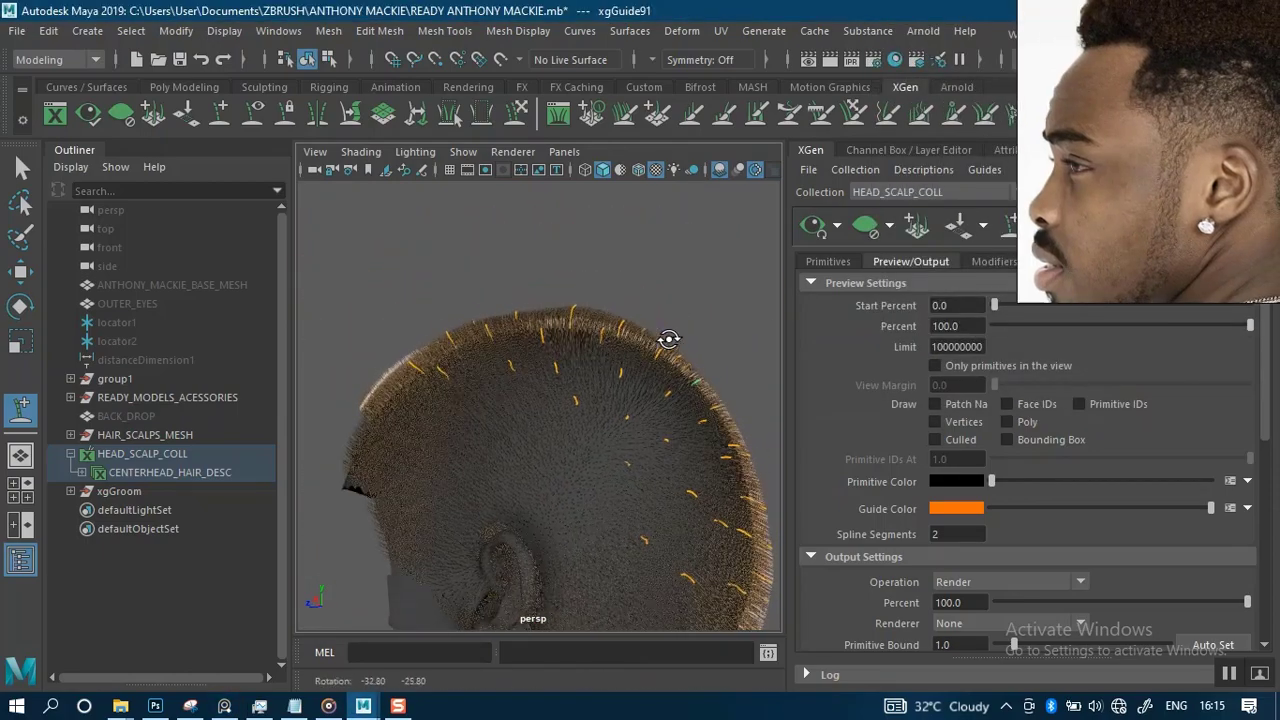
# - Set the primitive density of the CENTERHEAD_HAIR_DESC description to 58.305
pyautogui.click(829, 261)
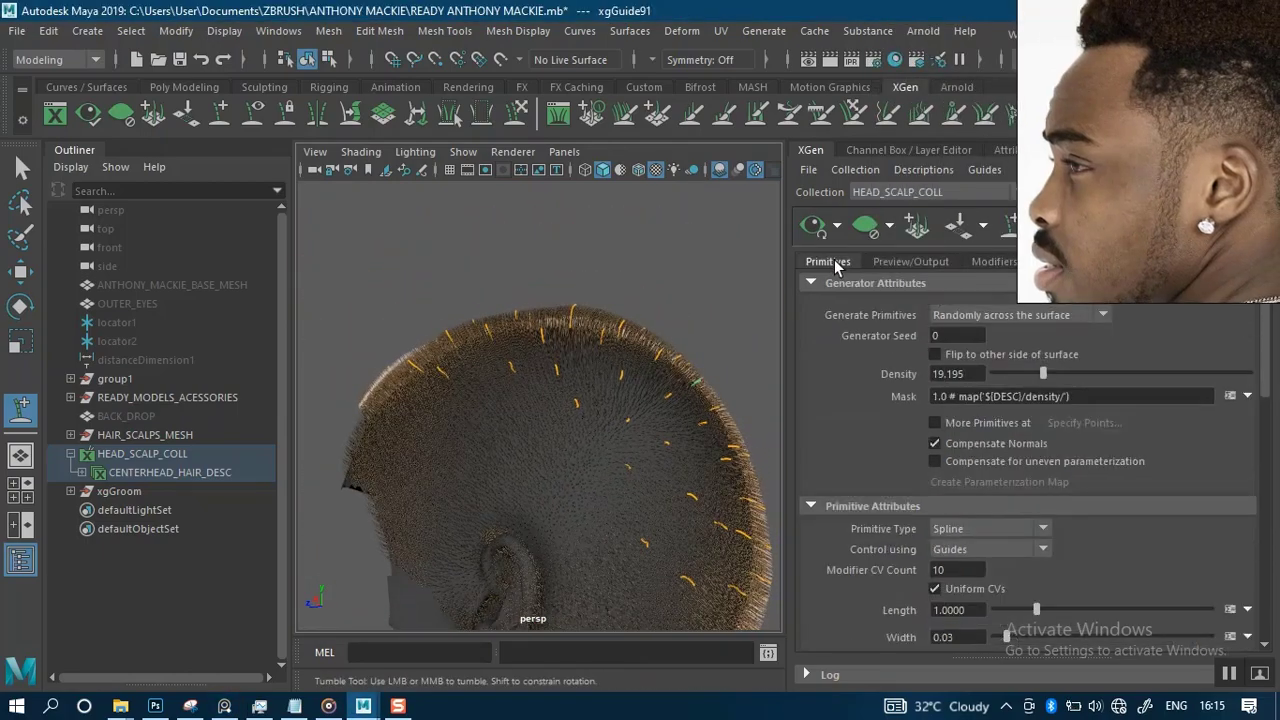
pyautogui.click(905, 262)
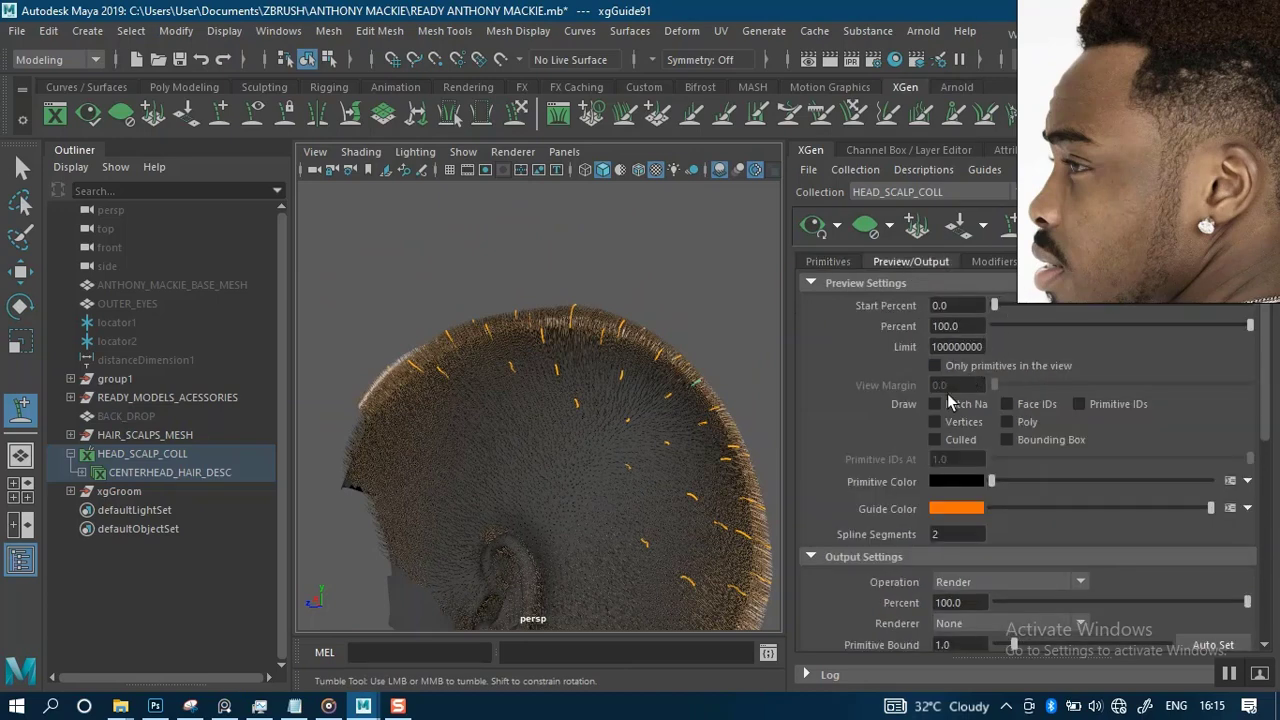
pyautogui.click(829, 262)
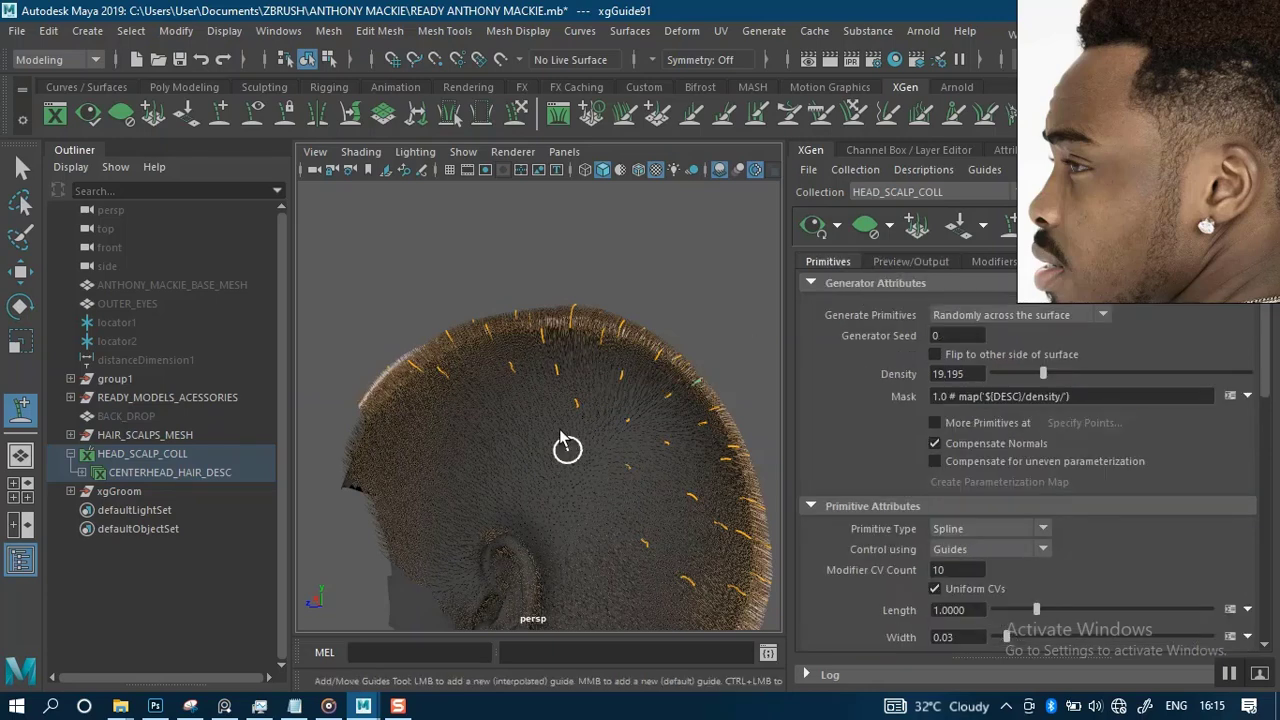
pyautogui.keyDown('alt'); pyautogui.moveTo(560, 440); pyautogui.dragTo(591, 362); pyautogui.keyUp('alt')
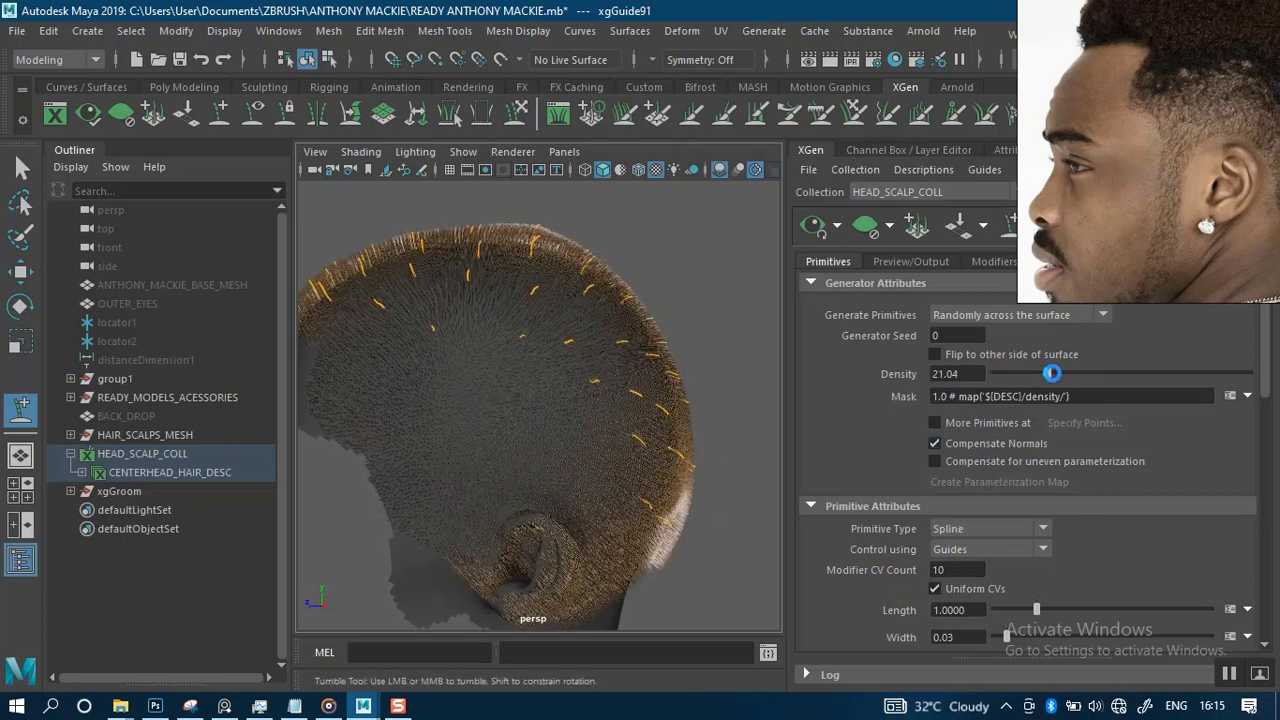
pyautogui.click(1139, 372)
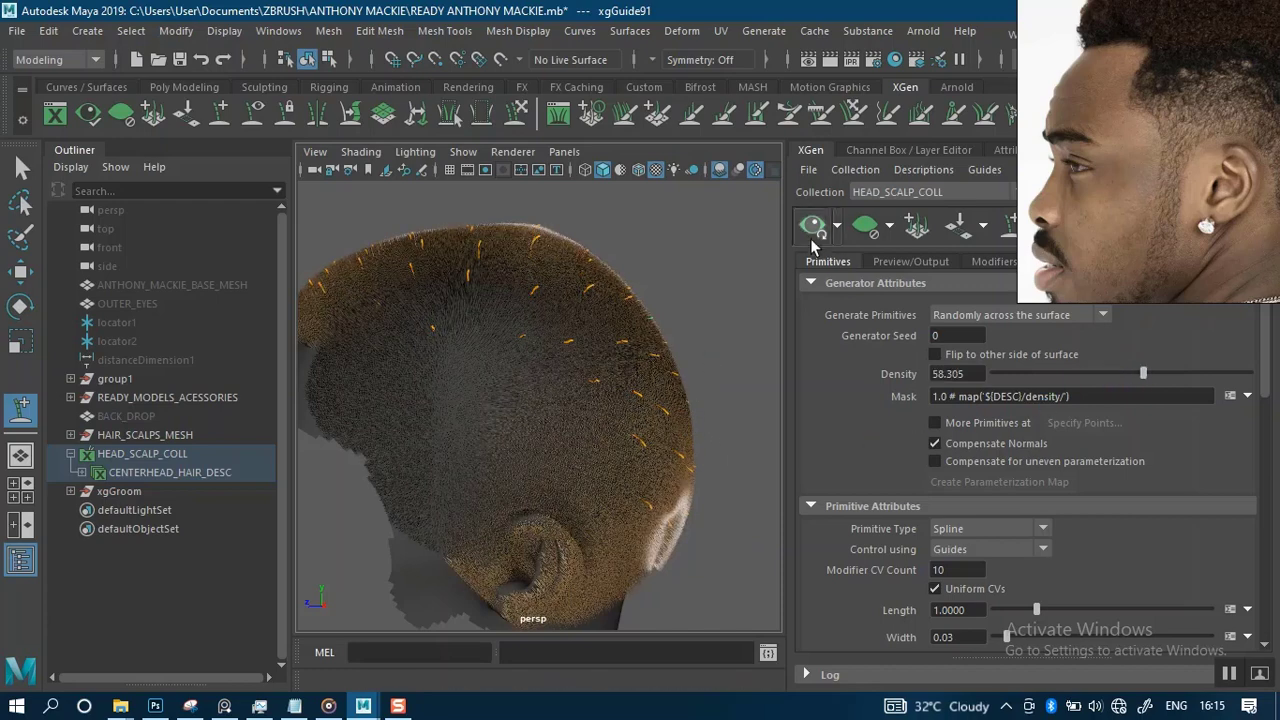
# - Examine the denser hair up close along the front hairline and towards the temple
pyautogui.keyDown('alt'); pyautogui.moveTo(629, 394); pyautogui.dragTo(595, 352); pyautogui.keyUp('alt')
pyautogui.keyDown('alt'); pyautogui.moveTo(628, 376); pyautogui.dragTo(678, 398, button='middle'); pyautogui.keyUp('alt')
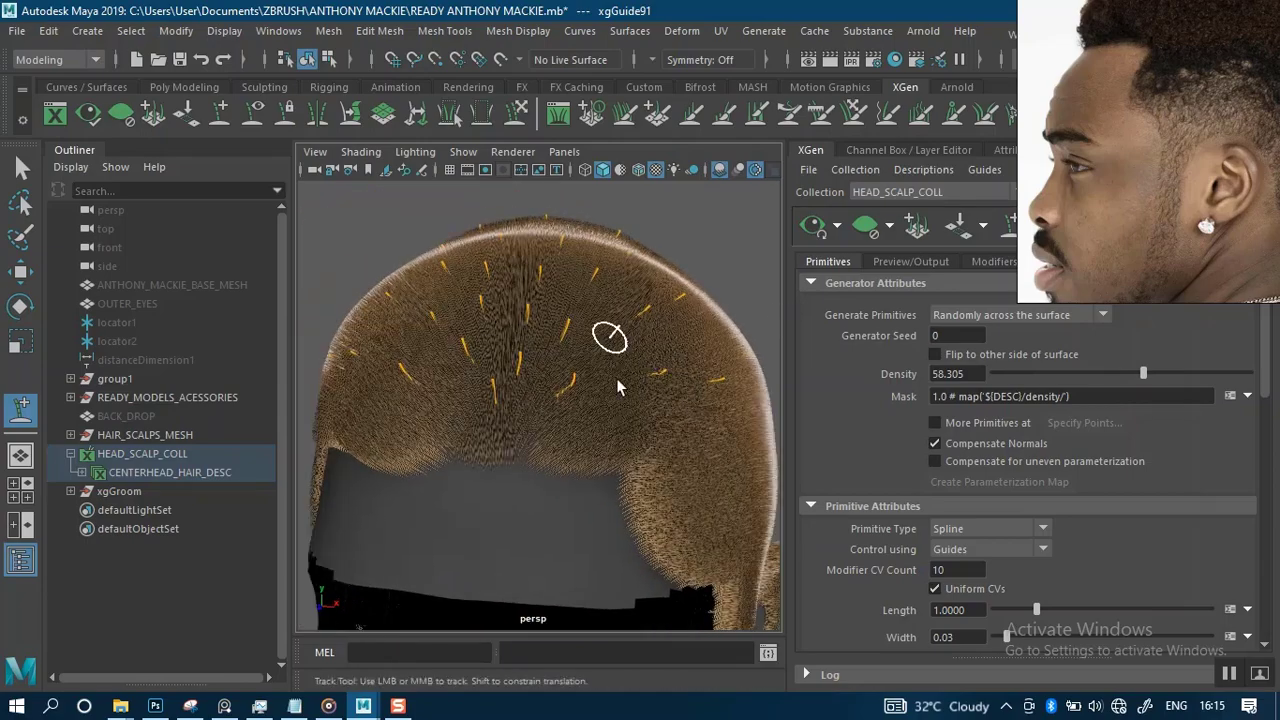
pyautogui.keyDown('alt'); pyautogui.moveTo(617, 383); pyautogui.dragTo(646, 460, button='right'); pyautogui.keyUp('alt')
pyautogui.keyDown('alt'); pyautogui.moveTo(646, 460); pyautogui.dragTo(600, 314, button='middle'); pyautogui.keyUp('alt')
pyautogui.keyDown('alt'); pyautogui.moveTo(600, 314); pyautogui.dragTo(580, 381, button='right'); pyautogui.keyUp('alt')
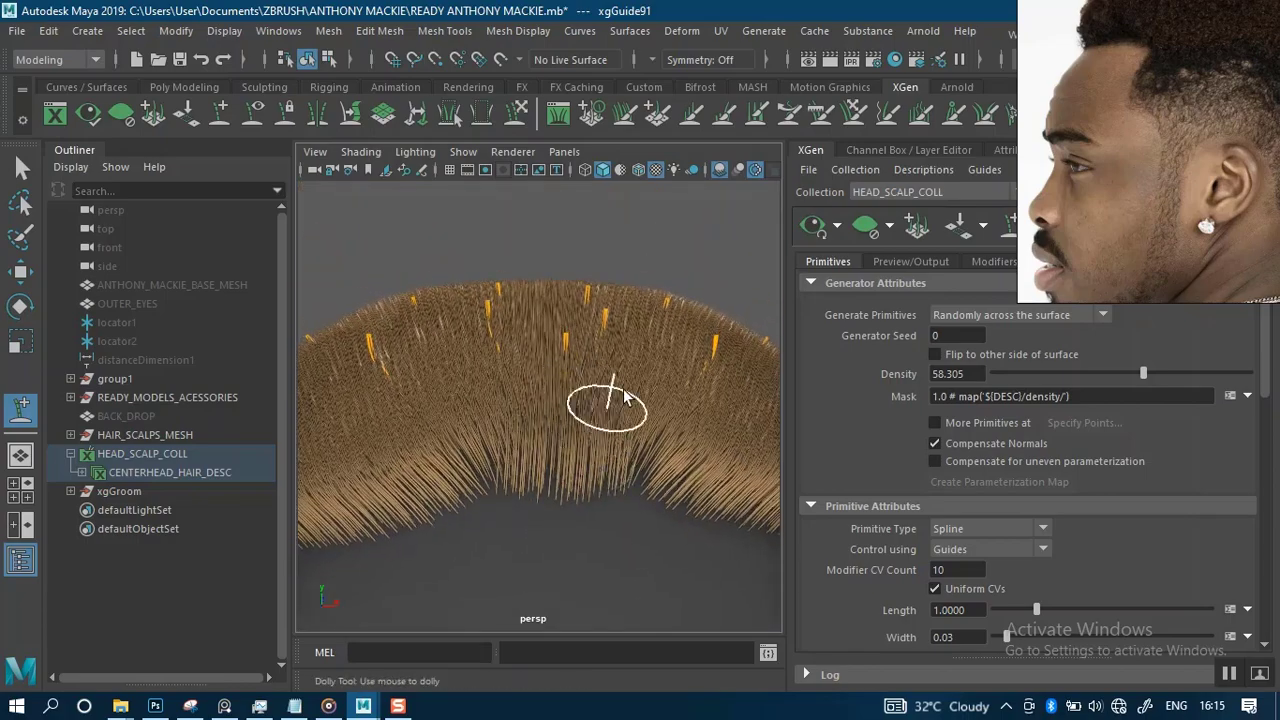
pyautogui.keyDown('alt'); pyautogui.moveTo(623, 396); pyautogui.dragTo(620, 432); pyautogui.keyUp('alt')
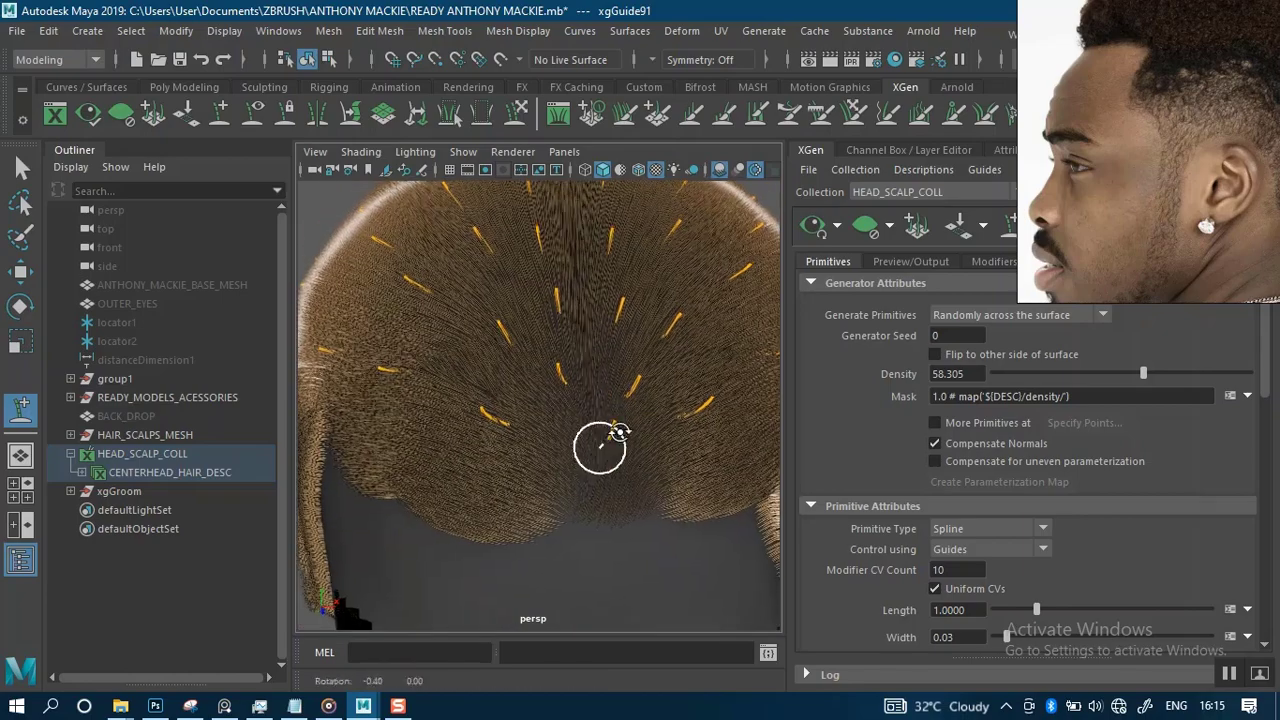
pyautogui.keyDown('alt'); pyautogui.moveTo(620, 432); pyautogui.dragTo(520, 458, button='middle'); pyautogui.keyUp('alt')
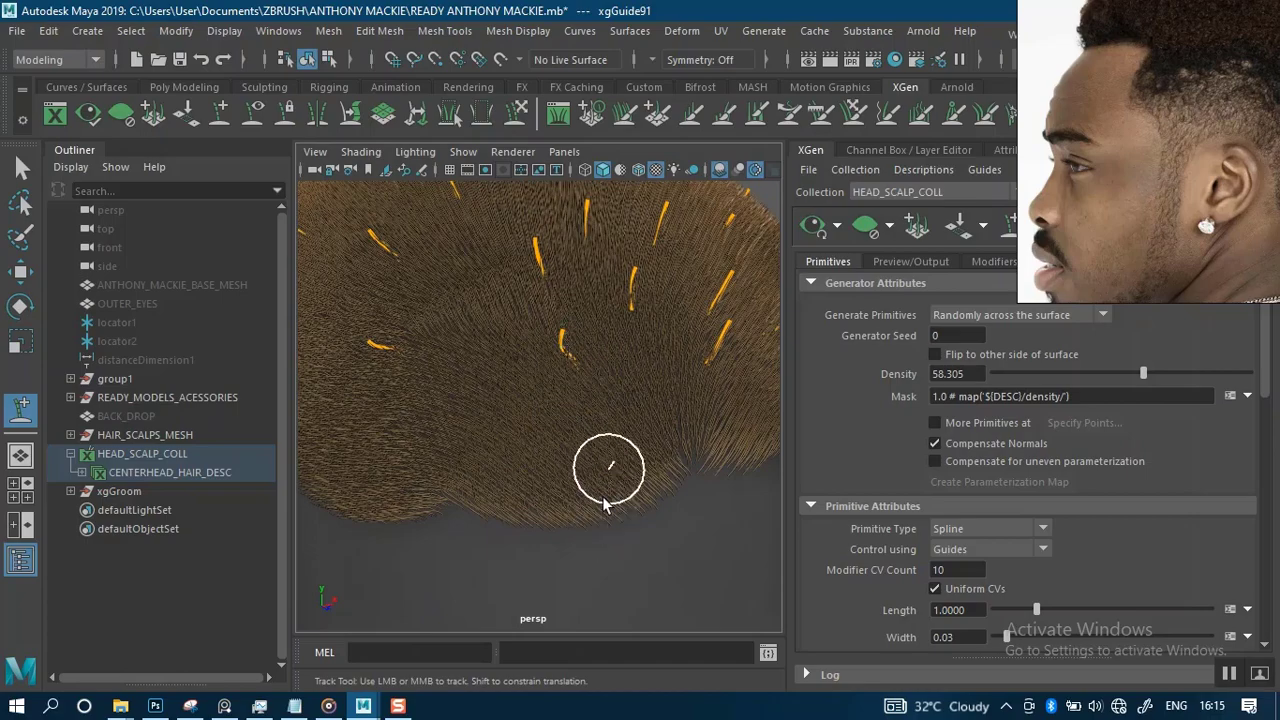
pyautogui.keyDown('alt'); pyautogui.moveTo(607, 497); pyautogui.dragTo(582, 447); pyautogui.keyUp('alt')
pyautogui.keyDown('alt'); pyautogui.moveTo(572, 373); pyautogui.dragTo(565, 405); pyautogui.keyUp('alt')
pyautogui.keyDown('alt'); pyautogui.moveTo(565, 405); pyautogui.dragTo(626, 408, button='right'); pyautogui.keyUp('alt')
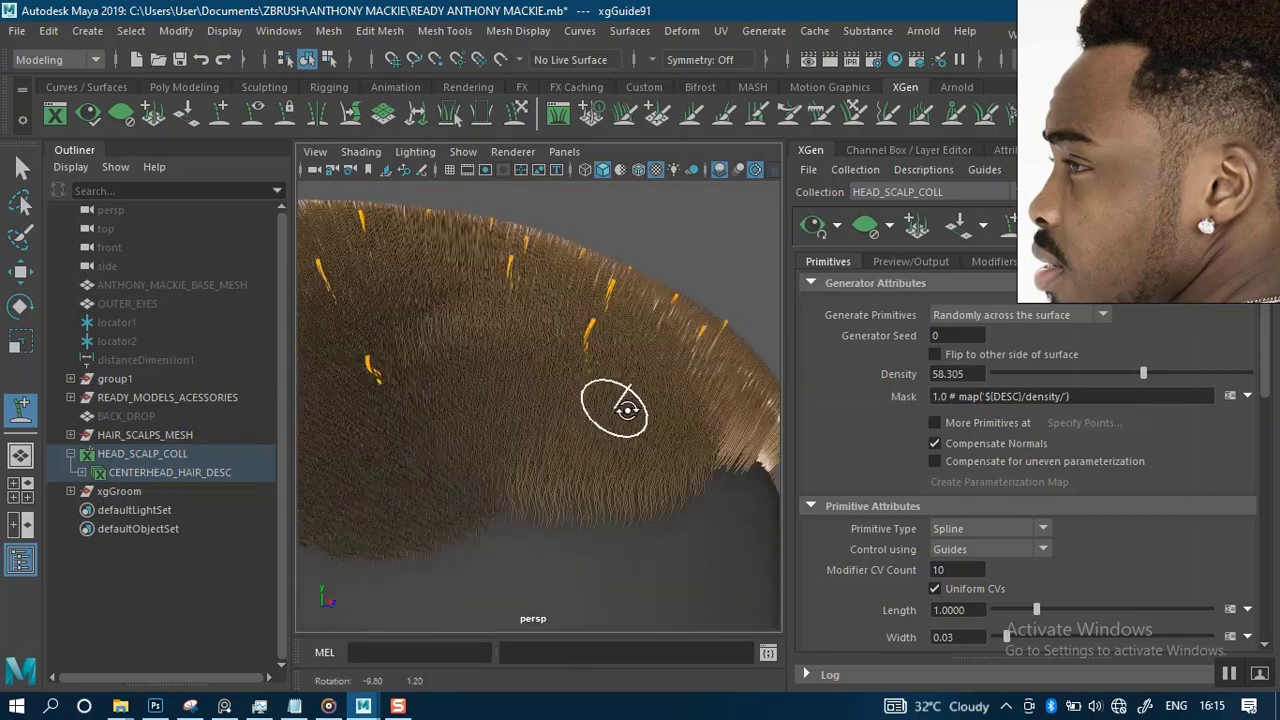
pyautogui.keyDown('alt'); pyautogui.moveTo(626, 408); pyautogui.dragTo(600, 410); pyautogui.keyUp('alt')
pyautogui.moveTo(560, 412)
pyautogui.keyDown('alt'); pyautogui.mouseDown(button='middle')
pyautogui.moveTo(486, 426)
pyautogui.moveTo(550, 408)
pyautogui.mouseUp(button='middle'); pyautogui.keyUp('alt')
pyautogui.keyDown('alt'); pyautogui.moveTo(550, 410); pyautogui.dragTo(592, 380); pyautogui.keyUp('alt')
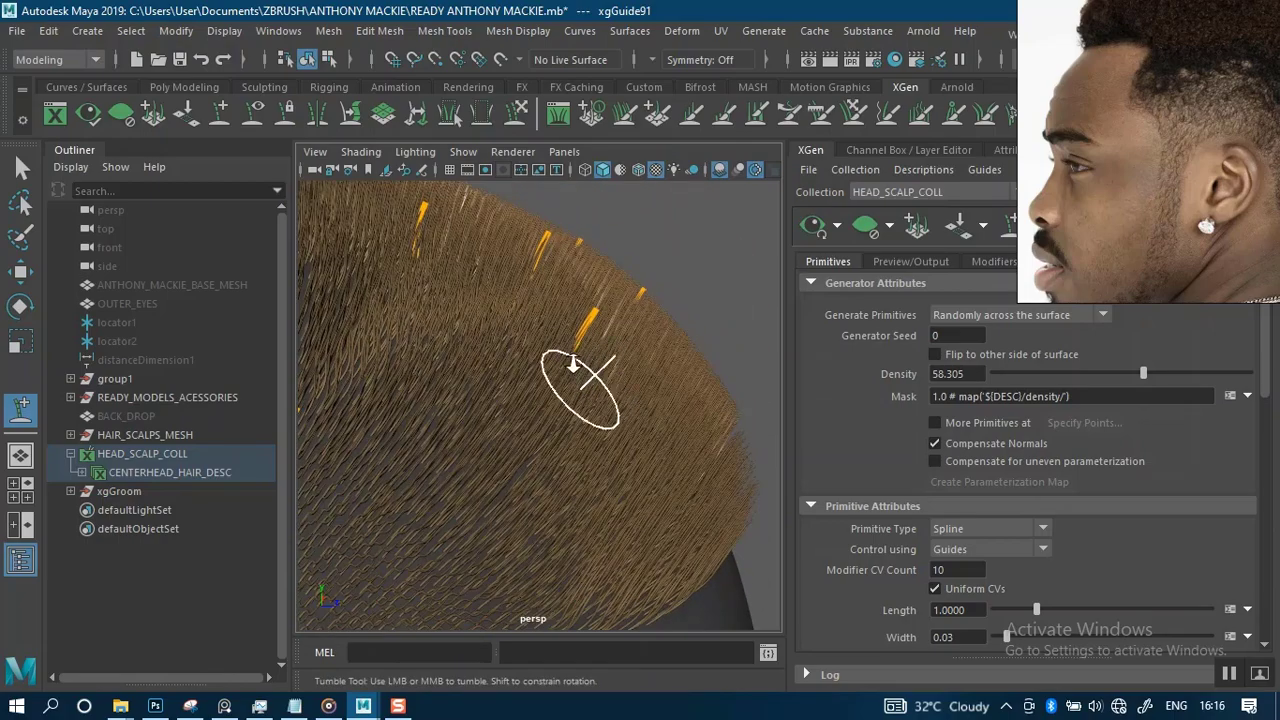
pyautogui.keyDown('alt'); pyautogui.moveTo(575, 365); pyautogui.dragTo(562, 369, button='right'); pyautogui.keyUp('alt')
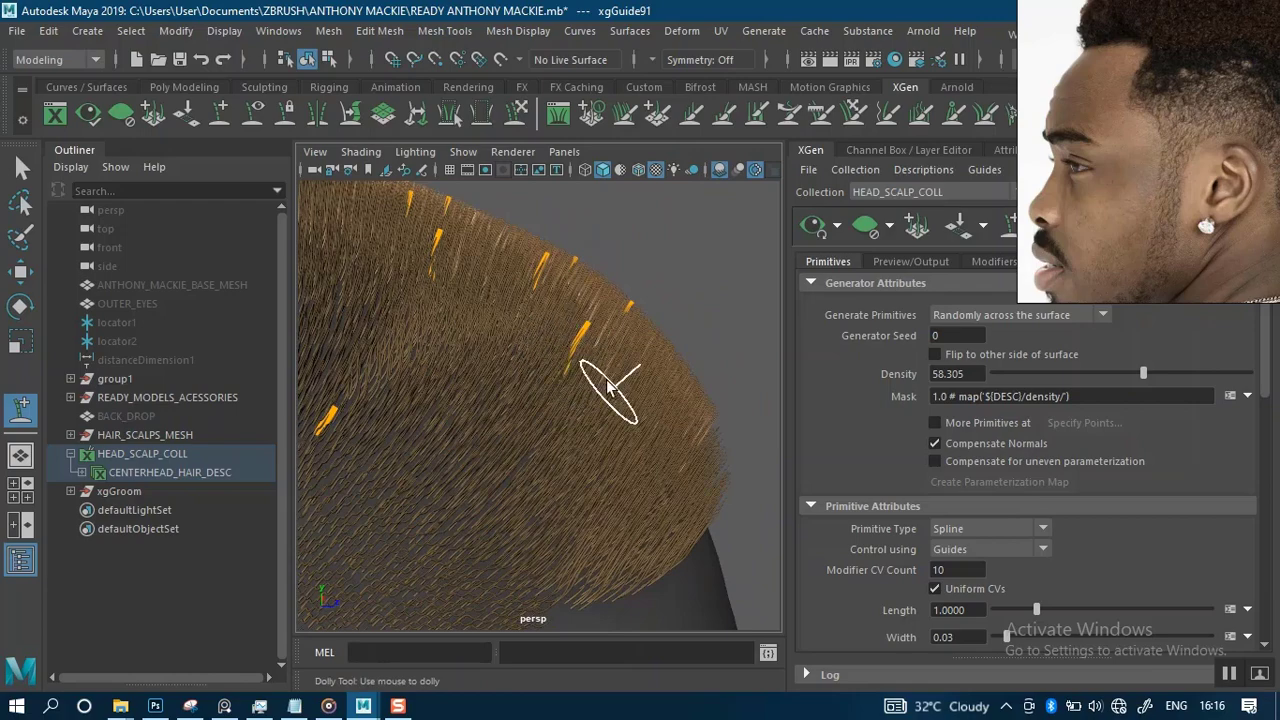
# - Examine hair coverage and direction on the side and back of the head, down to the nape
pyautogui.scroll(-3, 608, 389)
pyautogui.keyDown('alt'); pyautogui.moveTo(614, 397); pyautogui.dragTo(443, 451); pyautogui.keyUp('alt')
pyautogui.keyDown('alt'); pyautogui.moveTo(583, 467); pyautogui.dragTo(717, 452, button='middle'); pyautogui.keyUp('alt')
pyautogui.scroll(-4, 570, 348)
pyautogui.keyDown('alt'); pyautogui.moveTo(590, 390); pyautogui.dragTo(688, 337); pyautogui.keyUp('alt')
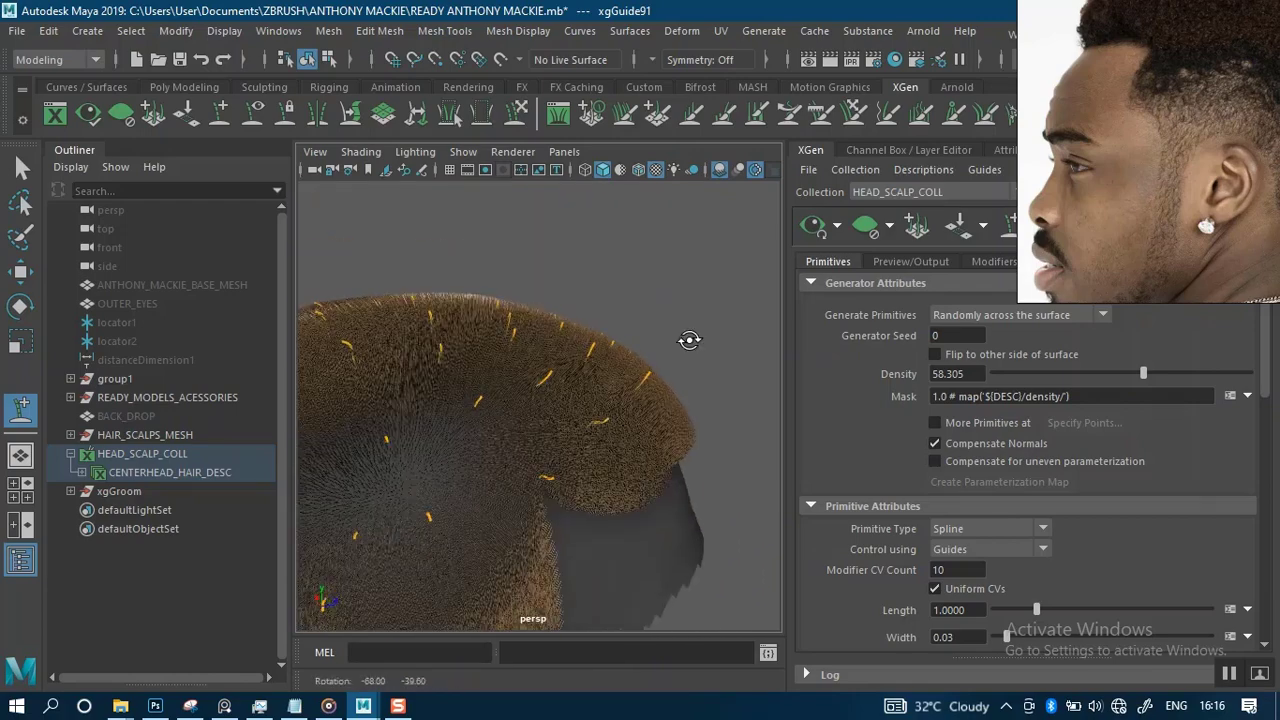
pyautogui.keyDown('alt'); pyautogui.moveTo(688, 337); pyautogui.dragTo(686, 291, button='middle'); pyautogui.keyUp('alt')
pyautogui.keyDown('alt'); pyautogui.moveTo(729, 249); pyautogui.dragTo(755, 358); pyautogui.keyUp('alt')
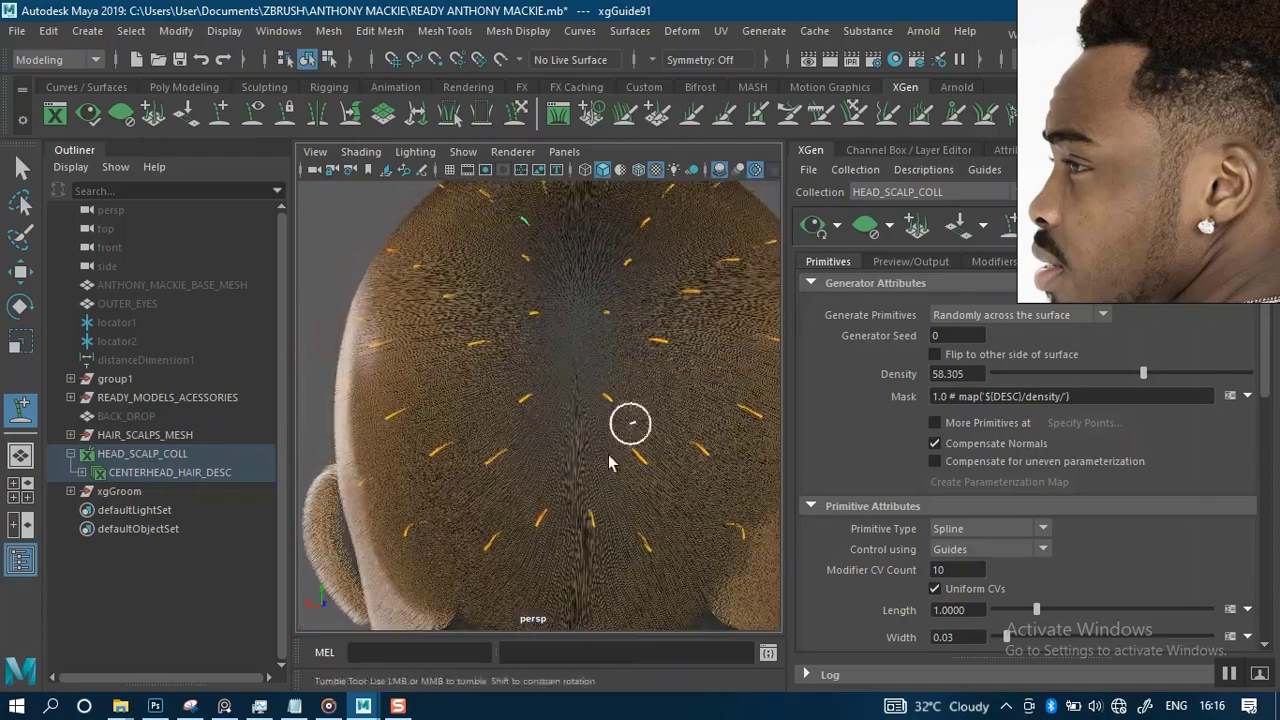
pyautogui.keyDown('alt'); pyautogui.moveTo(629, 423); pyautogui.dragTo(563, 349, button='middle'); pyautogui.keyUp('alt')
pyautogui.scroll(-5, 568, 420)
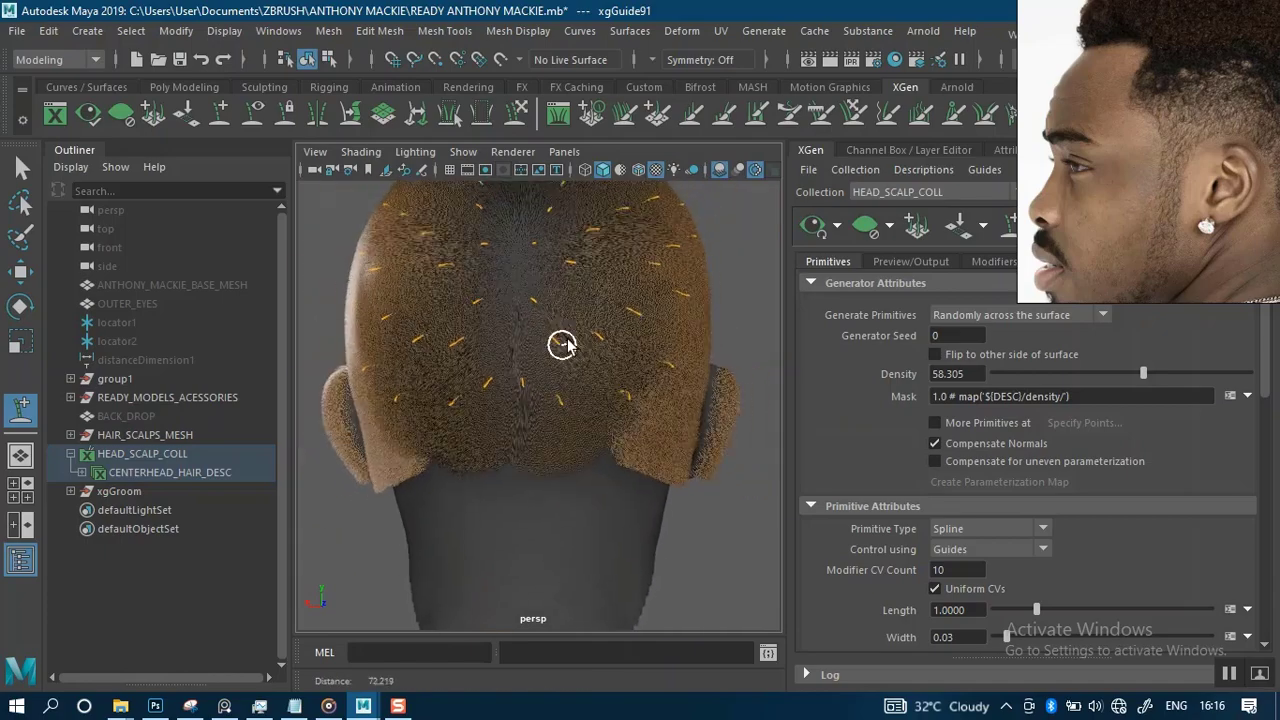
pyautogui.keyDown('alt'); pyautogui.moveTo(560, 343); pyautogui.dragTo(589, 531); pyautogui.keyUp('alt')
pyautogui.keyDown('alt'); pyautogui.moveTo(589, 531); pyautogui.dragTo(551, 389, button='middle'); pyautogui.keyUp('alt')
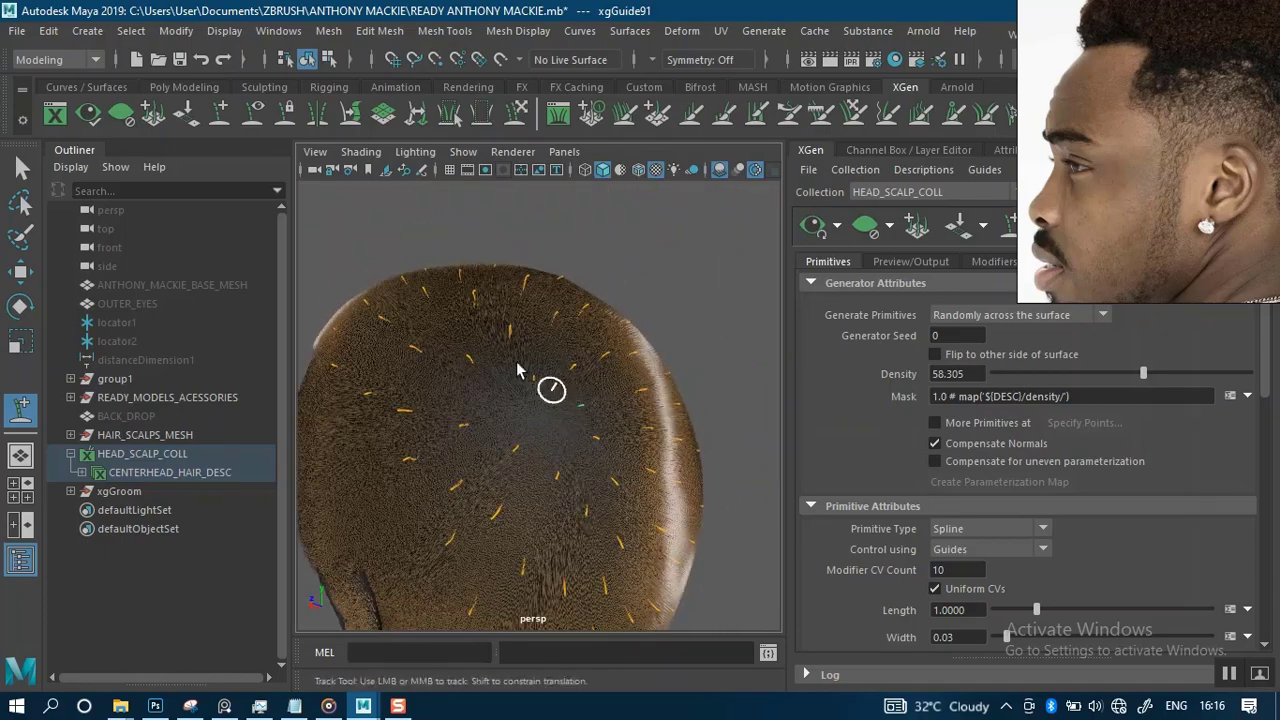
# - Examine the hair flow and thin areas around the crown from several angles
pyautogui.scroll(3, 555, 401)
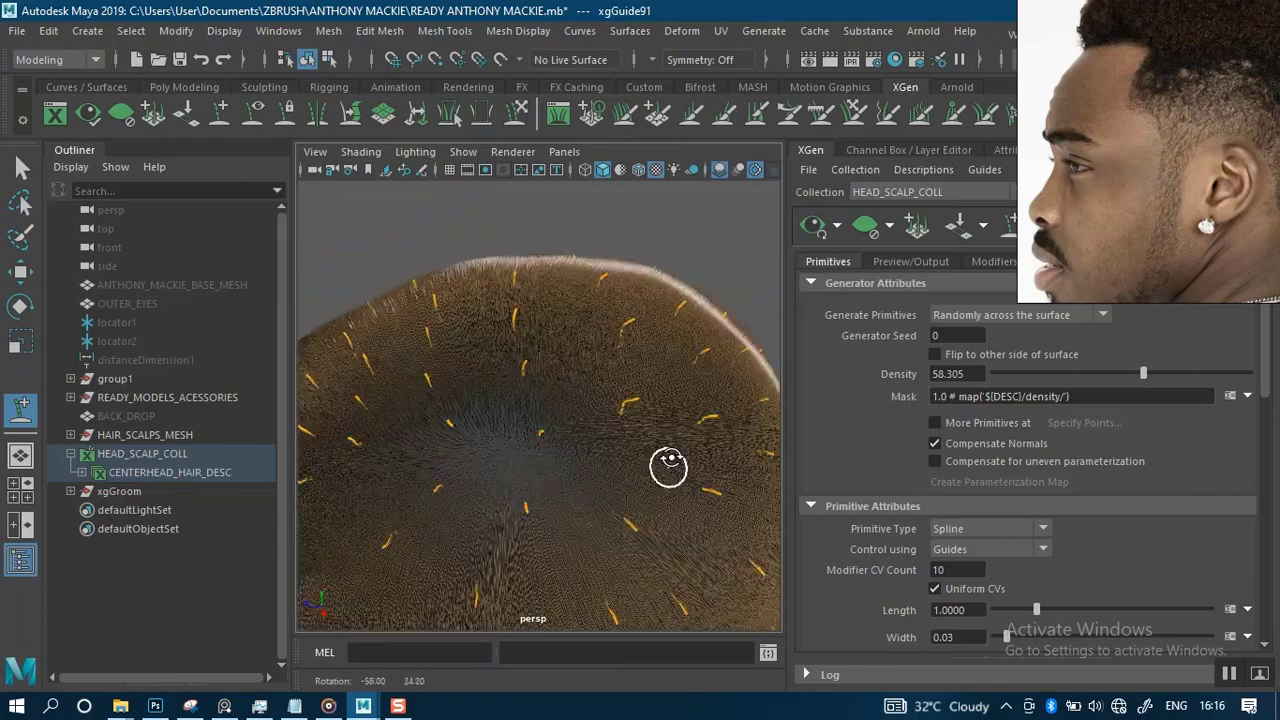
pyautogui.keyDown('alt'); pyautogui.moveTo(681, 327); pyautogui.dragTo(686, 314); pyautogui.keyUp('alt')
pyautogui.keyDown('alt'); pyautogui.moveTo(686, 314); pyautogui.dragTo(609, 460, button='middle'); pyautogui.keyUp('alt')
pyautogui.scroll(-5, 586, 451)
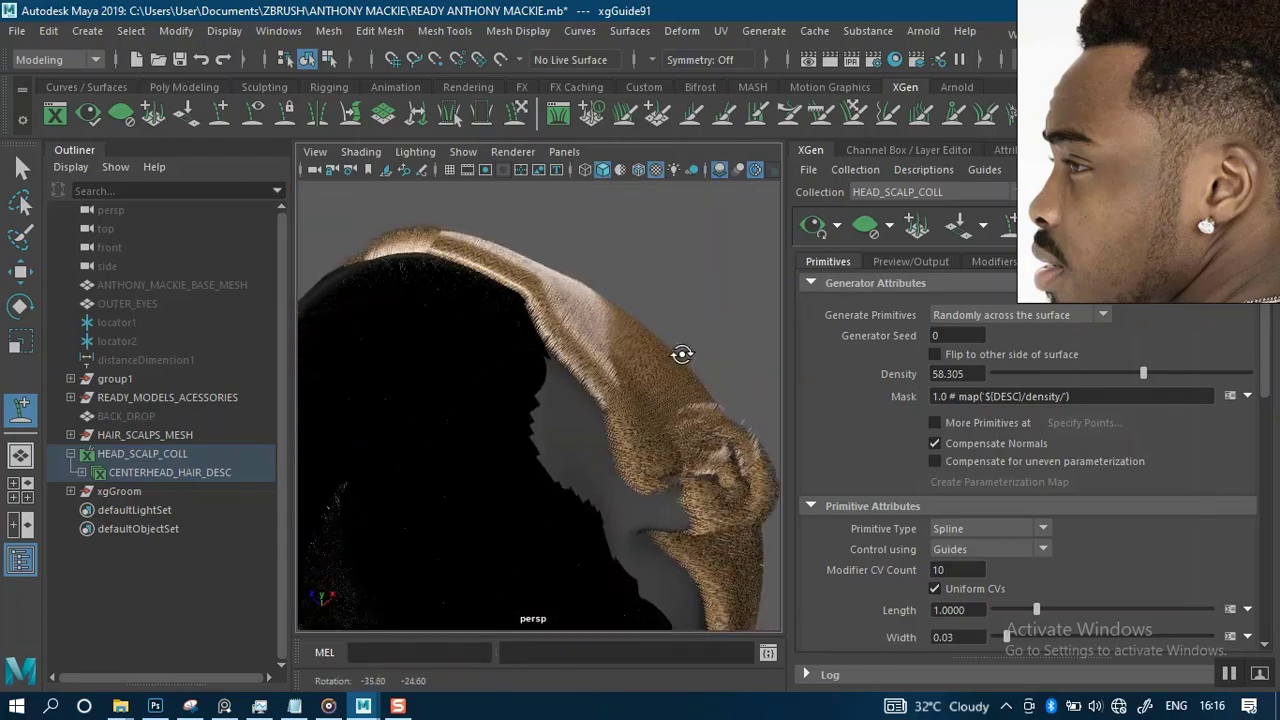
pyautogui.keyDown('alt'); pyautogui.moveTo(563, 476); pyautogui.dragTo(589, 395); pyautogui.keyUp('alt')
pyautogui.scroll(5, 589, 395)
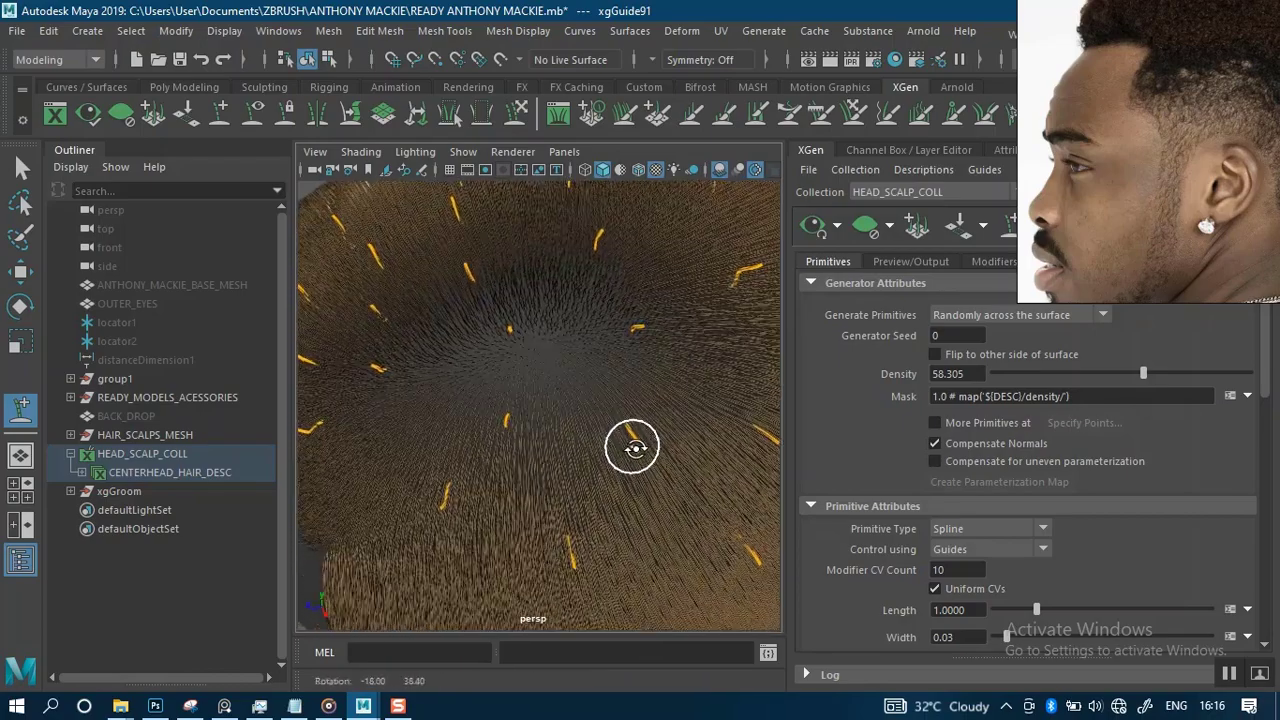
pyautogui.keyDown('alt'); pyautogui.moveTo(695, 460); pyautogui.dragTo(605, 428, button='middle'); pyautogui.keyUp('alt')
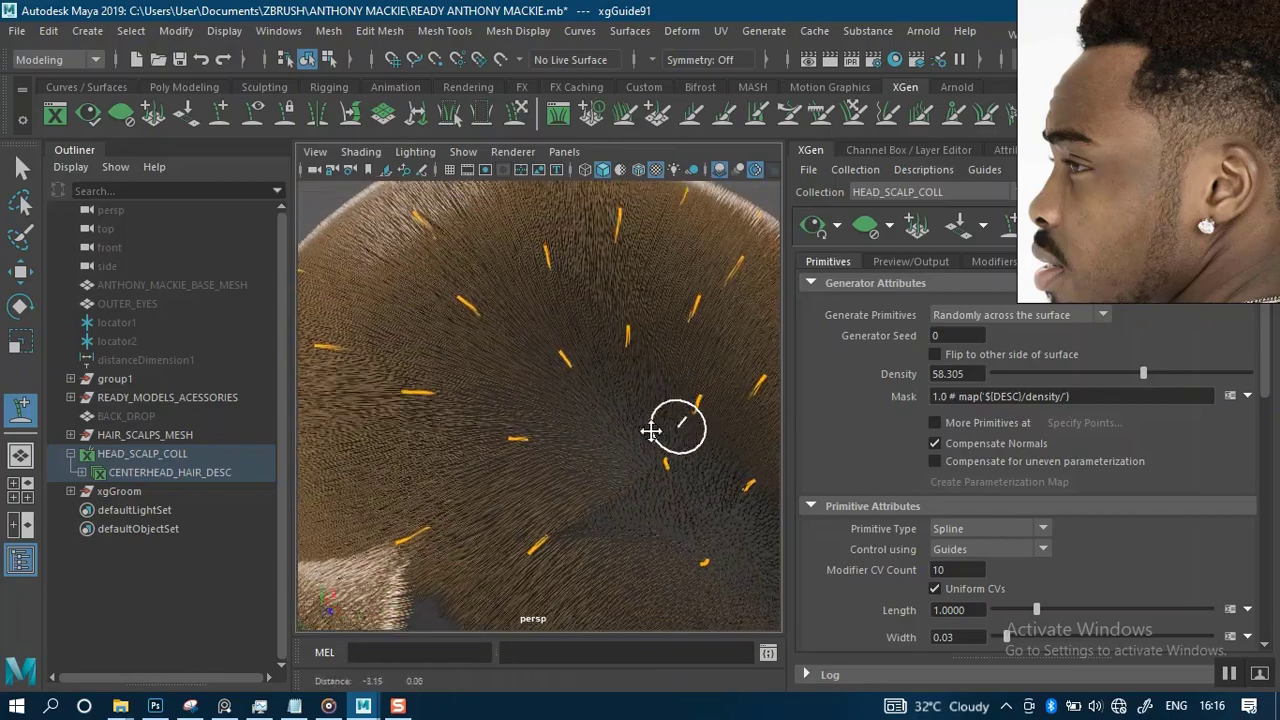
pyautogui.keyDown('alt'); pyautogui.moveTo(651, 430); pyautogui.dragTo(627, 375); pyautogui.keyUp('alt')
pyautogui.keyDown('alt'); pyautogui.moveTo(663, 364); pyautogui.dragTo(634, 358, button='middle'); pyautogui.keyUp('alt')
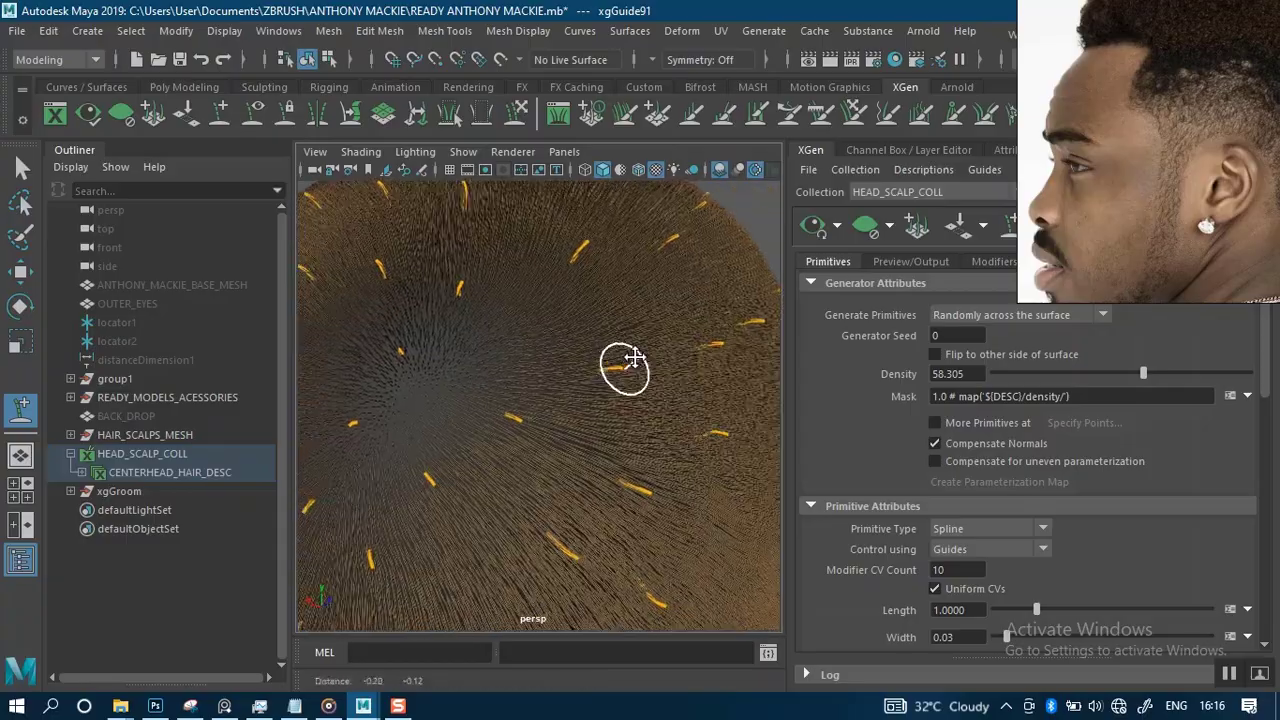
pyautogui.keyDown('alt'); pyautogui.moveTo(690, 374); pyautogui.dragTo(619, 420); pyautogui.keyUp('alt')
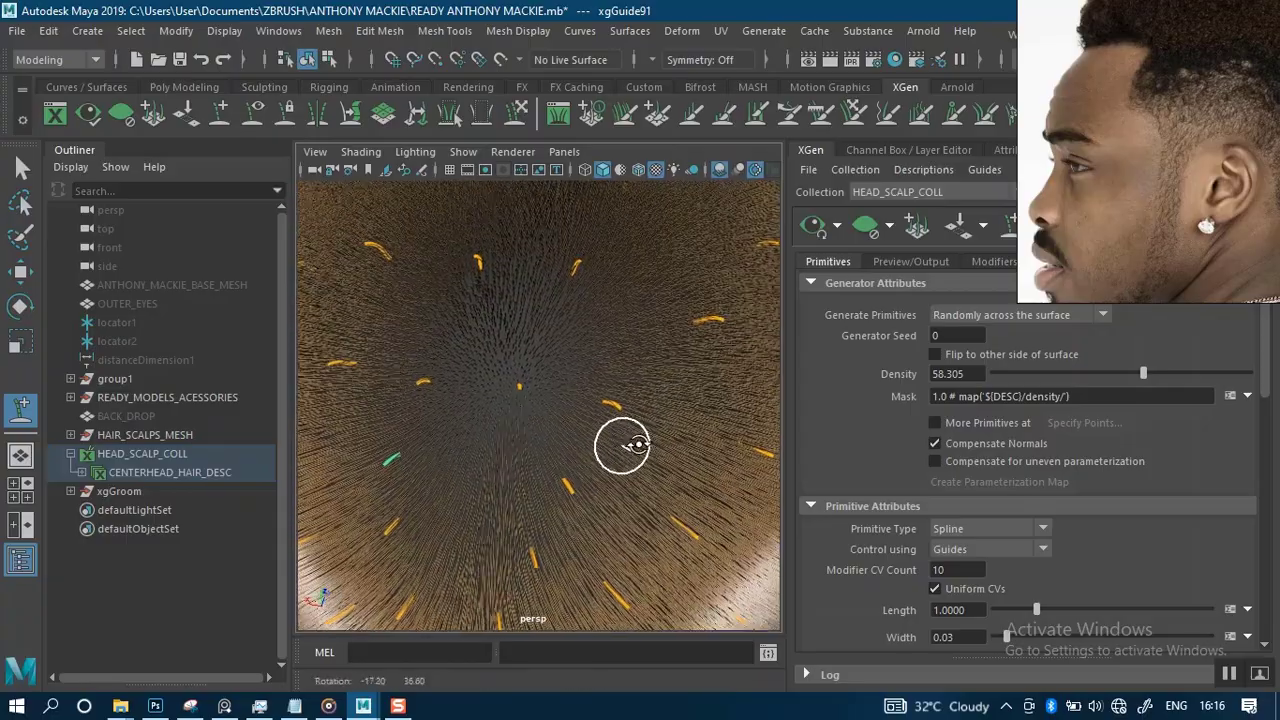
pyautogui.keyDown('alt'); pyautogui.moveTo(720, 427); pyautogui.dragTo(800, 440); pyautogui.keyUp('alt')
pyautogui.keyDown('alt'); pyautogui.moveTo(572, 400); pyautogui.dragTo(691, 369, button='middle'); pyautogui.keyUp('alt')
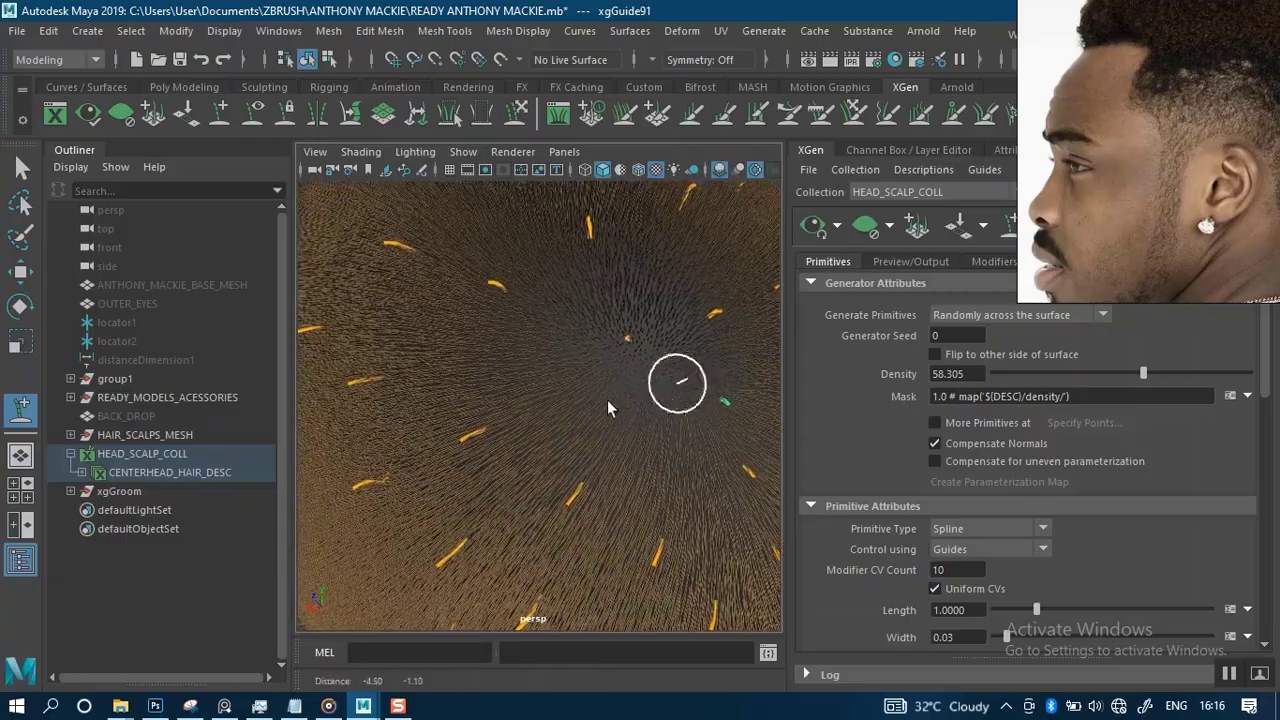
pyautogui.keyDown('alt'); pyautogui.moveTo(608, 408); pyautogui.dragTo(611, 446, button='middle'); pyautogui.keyUp('alt')
pyautogui.keyDown('alt'); pyautogui.moveTo(611, 446); pyautogui.dragTo(640, 394); pyautogui.keyUp('alt')
pyautogui.keyDown('alt'); pyautogui.moveTo(640, 394); pyautogui.dragTo(567, 365, button='right'); pyautogui.keyUp('alt')
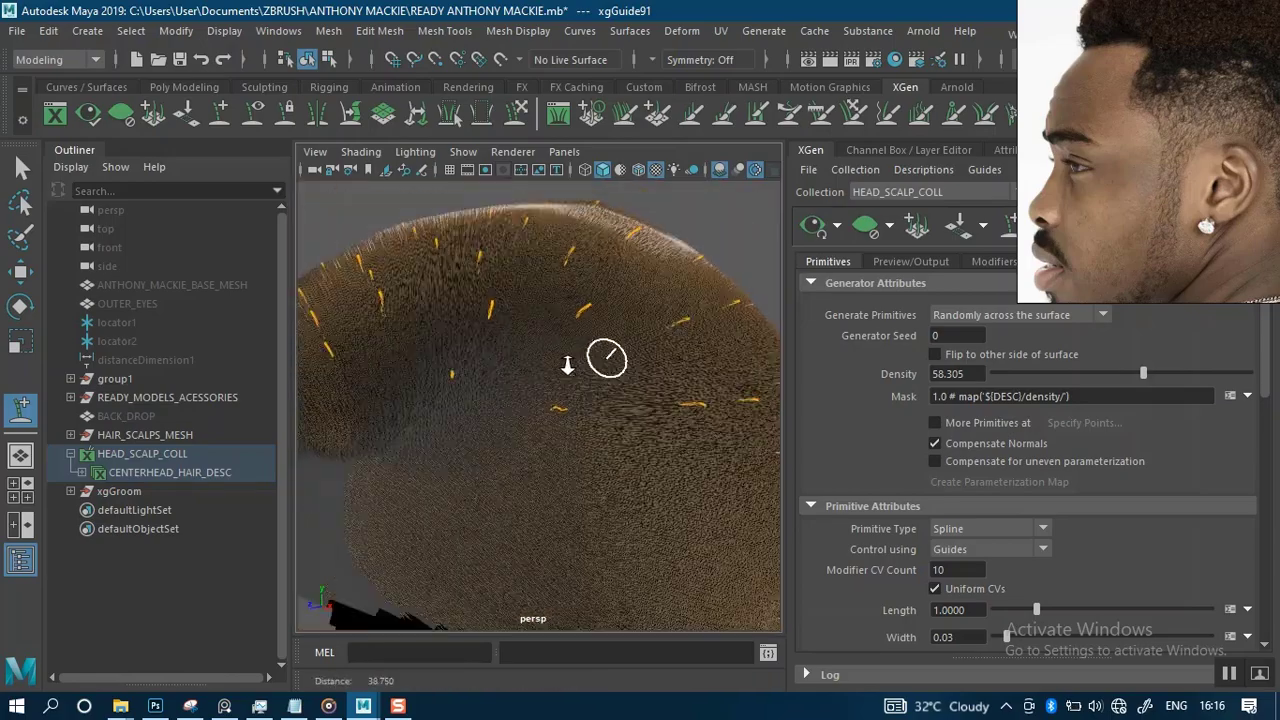
# - Add a hair guide near the front hairline, below the outer guide beside the centre line
pyautogui.keyDown('alt'); pyautogui.moveTo(632, 412); pyautogui.dragTo(660, 414); pyautogui.keyUp('alt')
pyautogui.keyDown('alt'); pyautogui.moveTo(557, 426); pyautogui.dragTo(651, 340, button='middle'); pyautogui.keyUp('alt')
pyautogui.keyDown('alt'); pyautogui.moveTo(560, 385); pyautogui.dragTo(606, 397, button='right'); pyautogui.keyUp('alt')
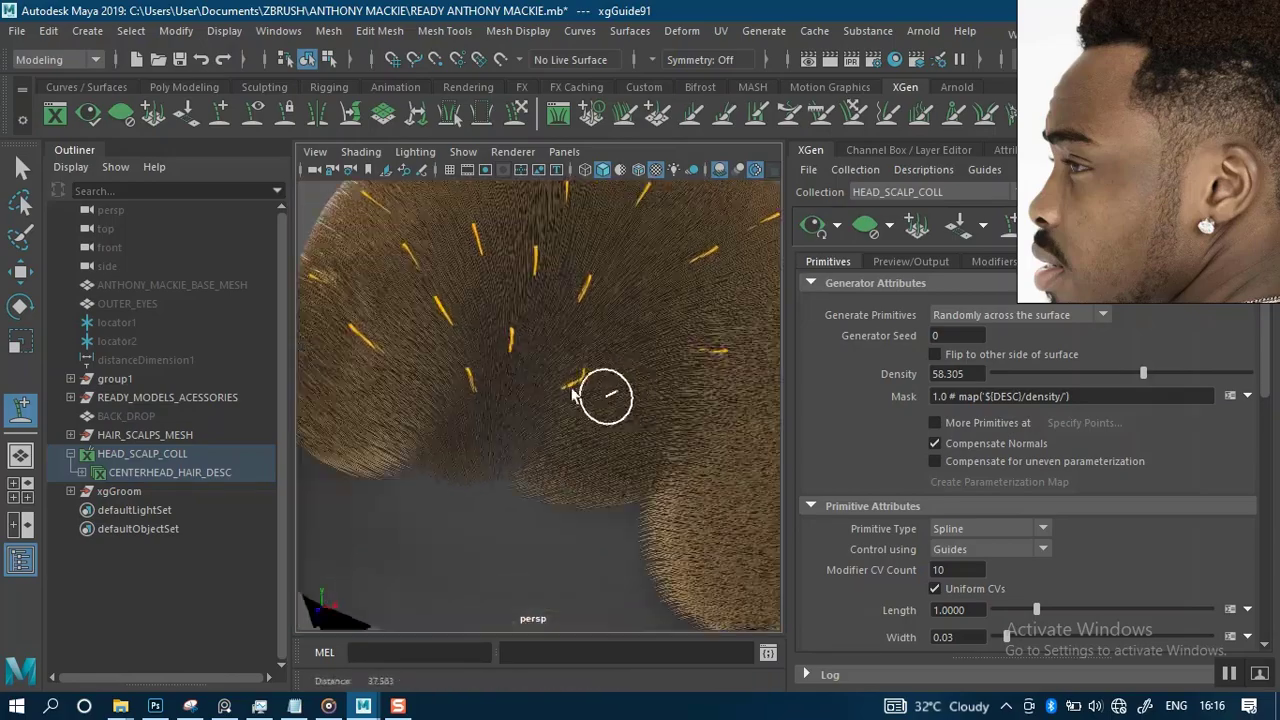
pyautogui.keyDown('alt'); pyautogui.moveTo(637, 365); pyautogui.dragTo(513, 420); pyautogui.keyUp('alt')
pyautogui.keyDown('alt'); pyautogui.moveTo(567, 408); pyautogui.dragTo(563, 360, button='middle'); pyautogui.keyUp('alt')
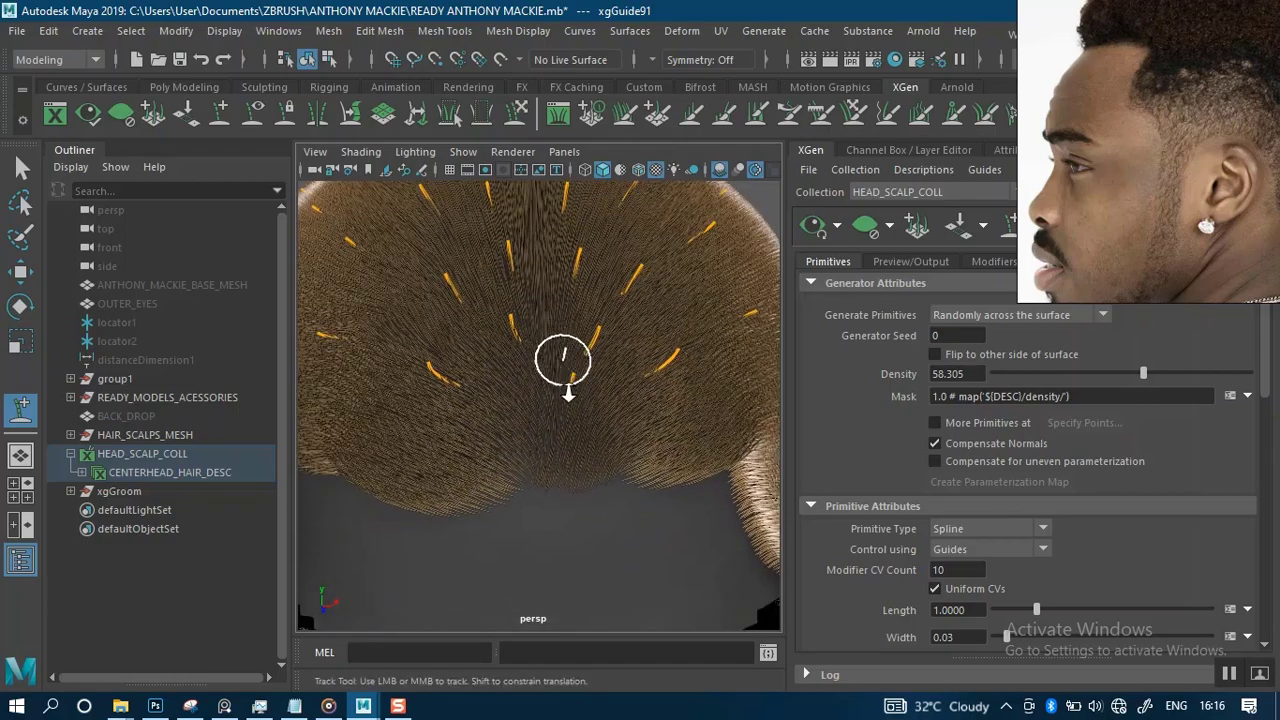
pyautogui.keyDown('alt'); pyautogui.moveTo(597, 406); pyautogui.dragTo(666, 369); pyautogui.keyUp('alt')
pyautogui.keyDown('alt'); pyautogui.moveTo(581, 402); pyautogui.dragTo(450, 468, button='middle'); pyautogui.keyUp('alt')
pyautogui.keyDown('alt'); pyautogui.moveTo(540, 403); pyautogui.dragTo(430, 425); pyautogui.keyUp('alt')
pyautogui.keyDown('alt'); pyautogui.moveTo(486, 414); pyautogui.dragTo(545, 368, button='middle'); pyautogui.keyUp('alt')
pyautogui.keyDown('alt'); pyautogui.moveTo(557, 360); pyautogui.dragTo(566, 380); pyautogui.keyUp('alt')
pyautogui.keyDown('alt'); pyautogui.moveTo(566, 380); pyautogui.dragTo(610, 410, button='right'); pyautogui.keyUp('alt')
pyautogui.keyDown('alt'); pyautogui.moveTo(573, 419); pyautogui.dragTo(477, 490); pyautogui.keyUp('alt')
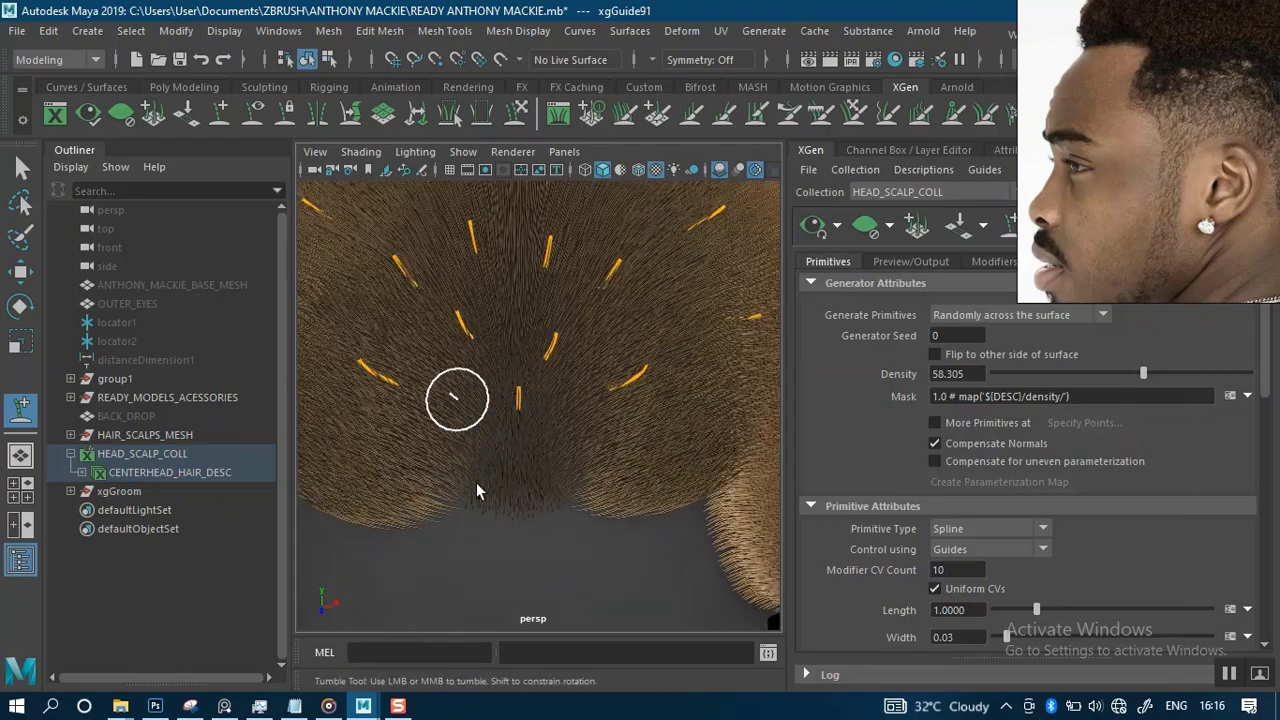
pyautogui.keyDown('alt'); pyautogui.moveTo(538, 408); pyautogui.dragTo(534, 372); pyautogui.keyUp('alt')
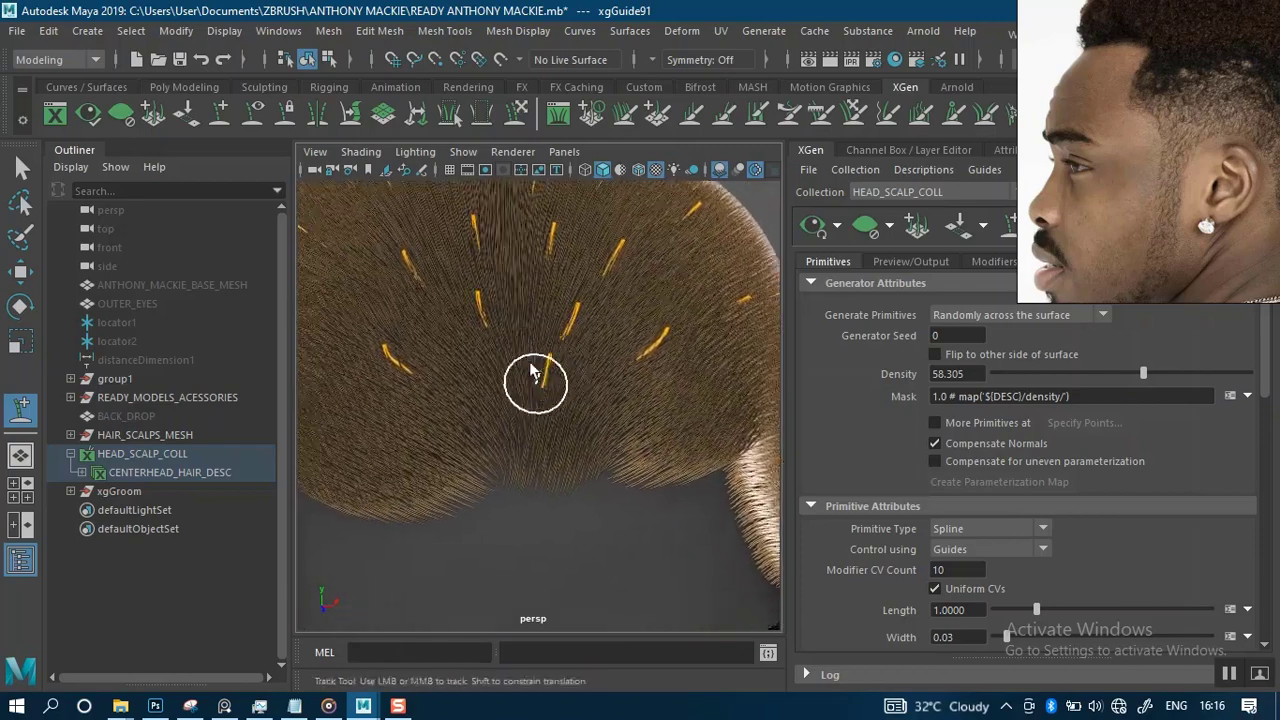
pyautogui.keyDown('alt'); pyautogui.moveTo(534, 372); pyautogui.dragTo(497, 432, button='right'); pyautogui.keyUp('alt')
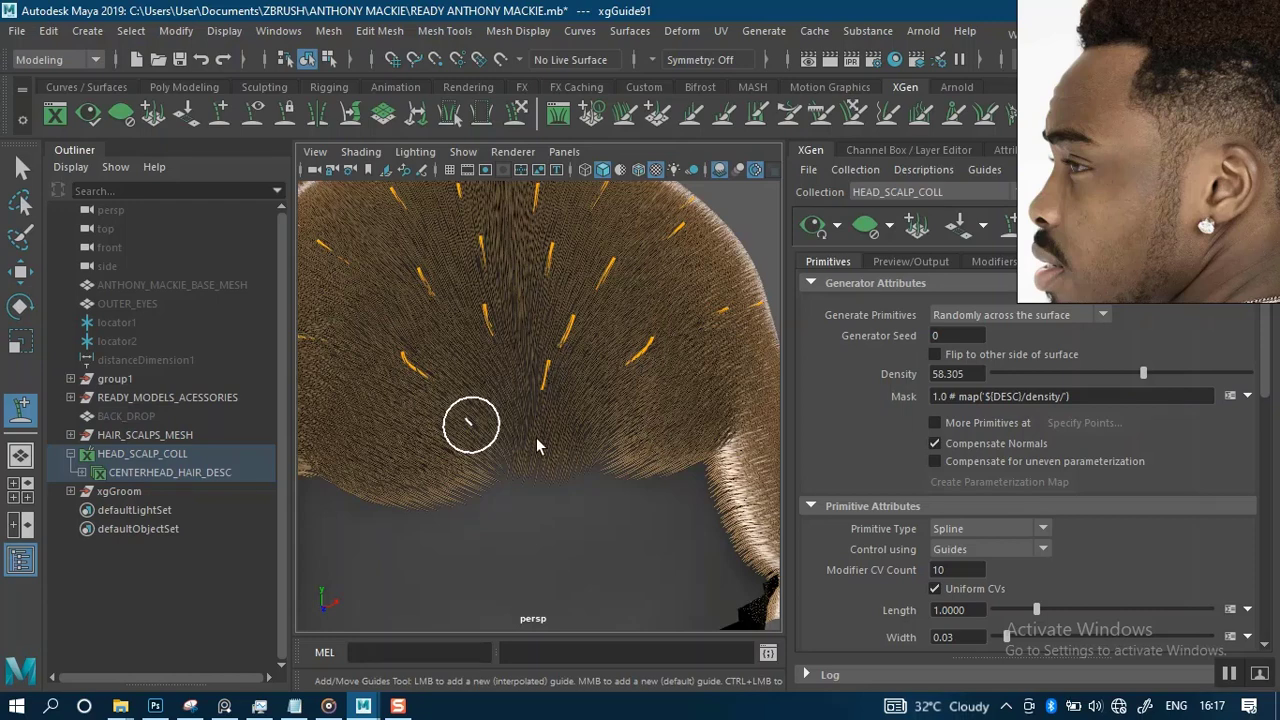
pyautogui.click(471, 422)
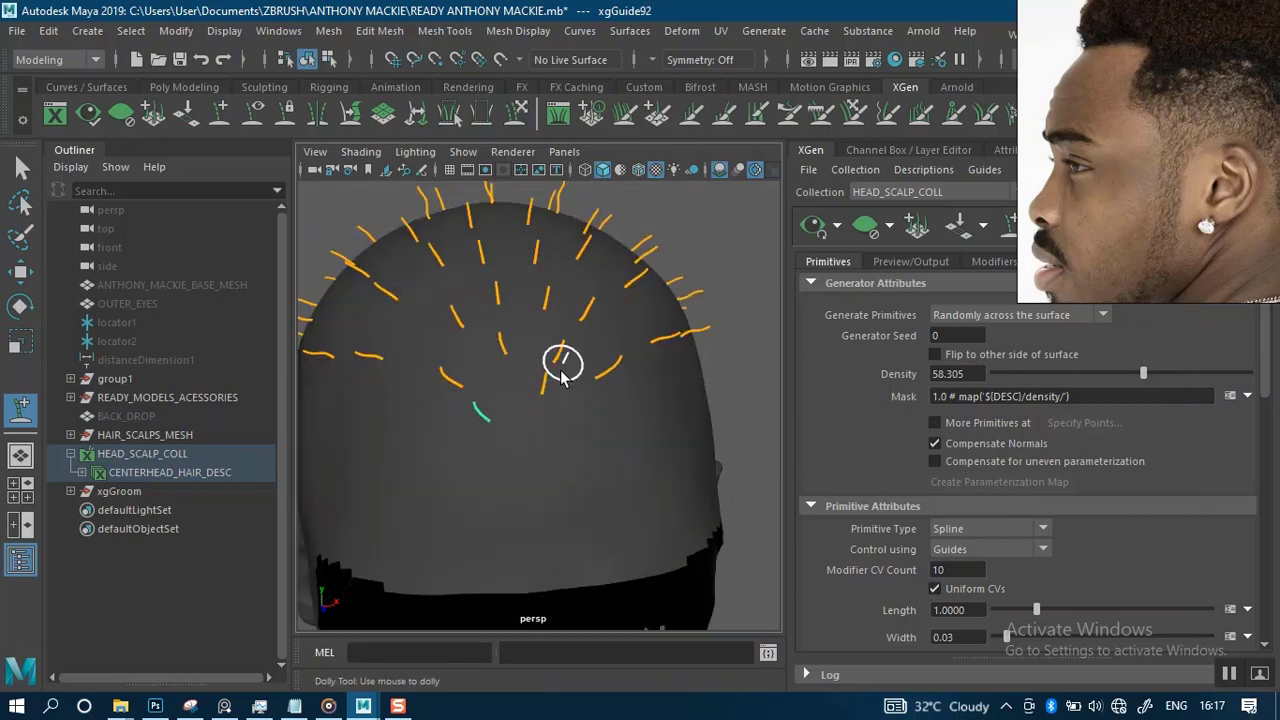
# - Add a hair guide near the front hairline across the centre line from the last placed guide
pyautogui.keyDown('alt'); pyautogui.moveTo(563, 375); pyautogui.dragTo(531, 449); pyautogui.keyUp('alt')
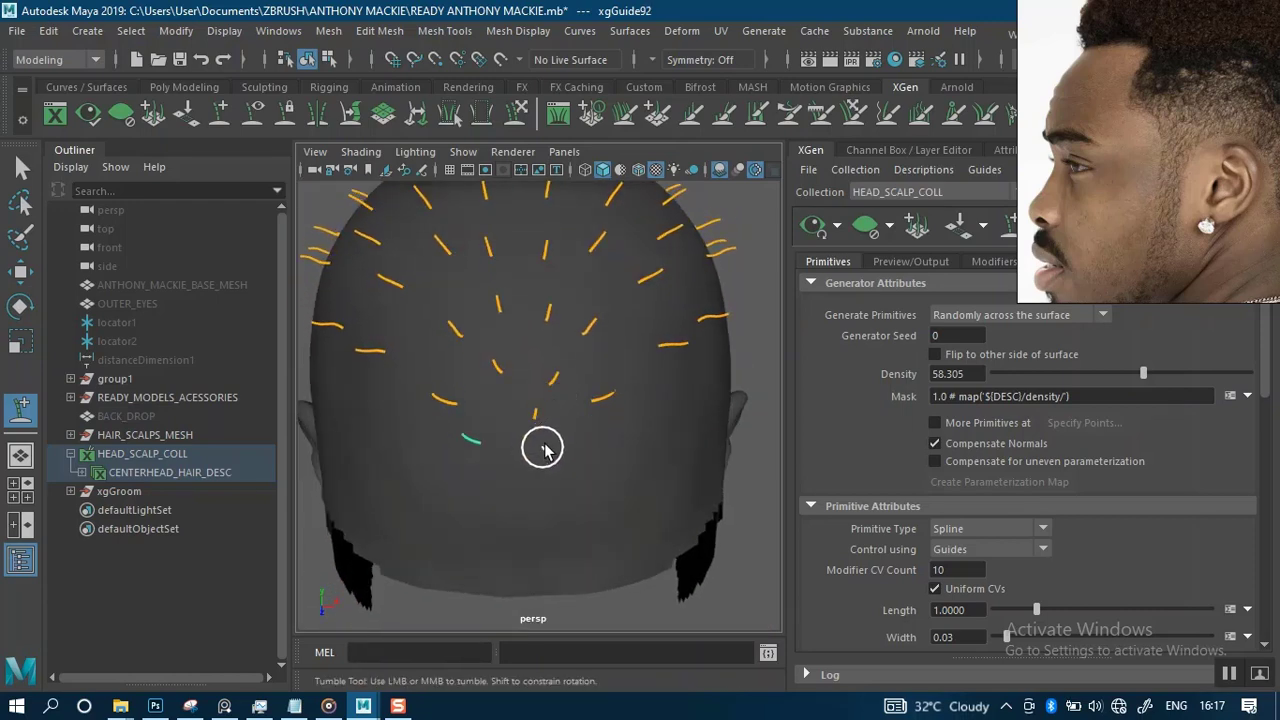
pyautogui.click(551, 437)
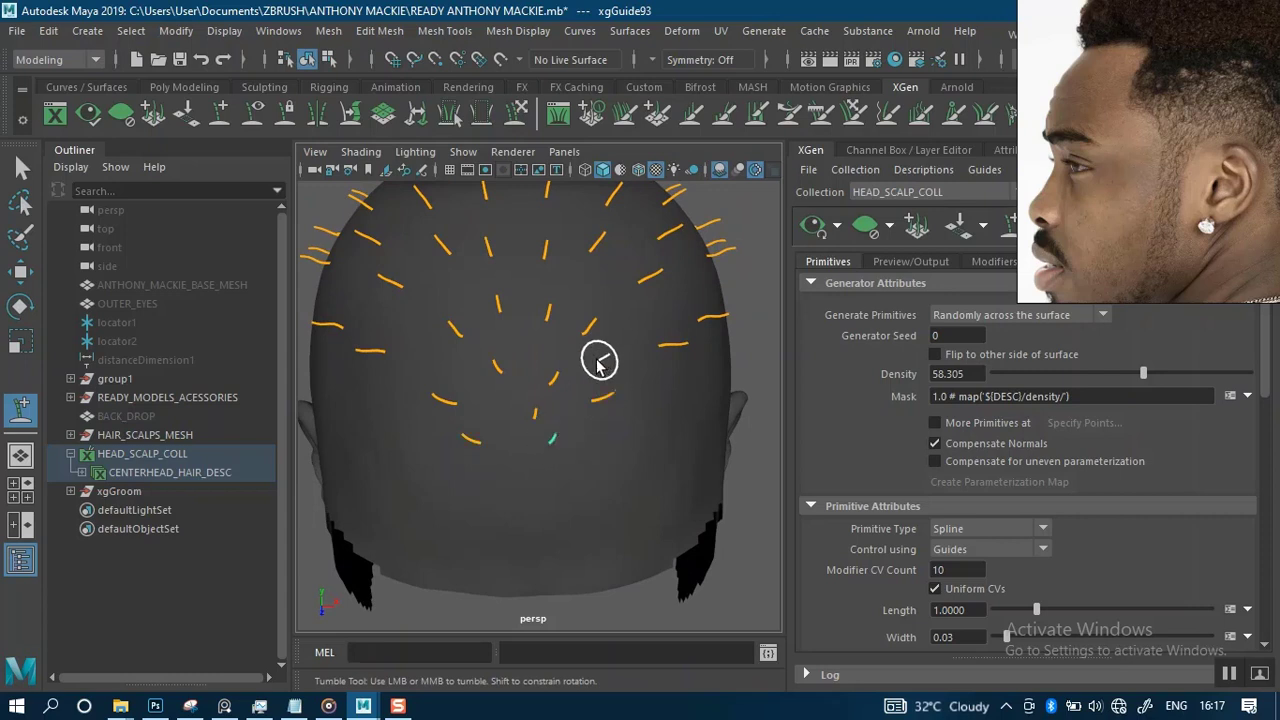
# - Delete the older short guide directly above the newly added guide beside the centre line
pyautogui.keyDown('alt'); pyautogui.moveTo(562, 418); pyautogui.dragTo(562, 418, button='middle'); pyautogui.keyUp('alt')
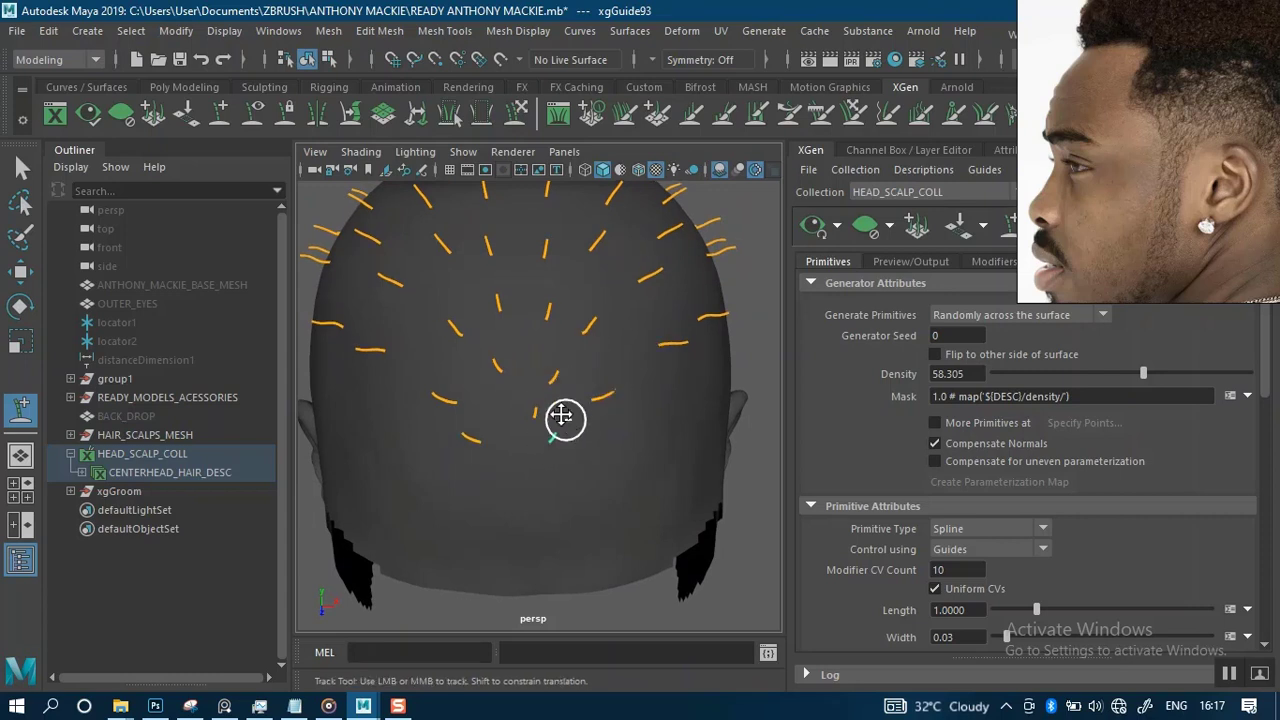
pyautogui.scroll(5, 552, 391)
pyautogui.keyDown('alt'); pyautogui.moveTo(563, 357); pyautogui.dragTo(490, 390); pyautogui.keyUp('alt')
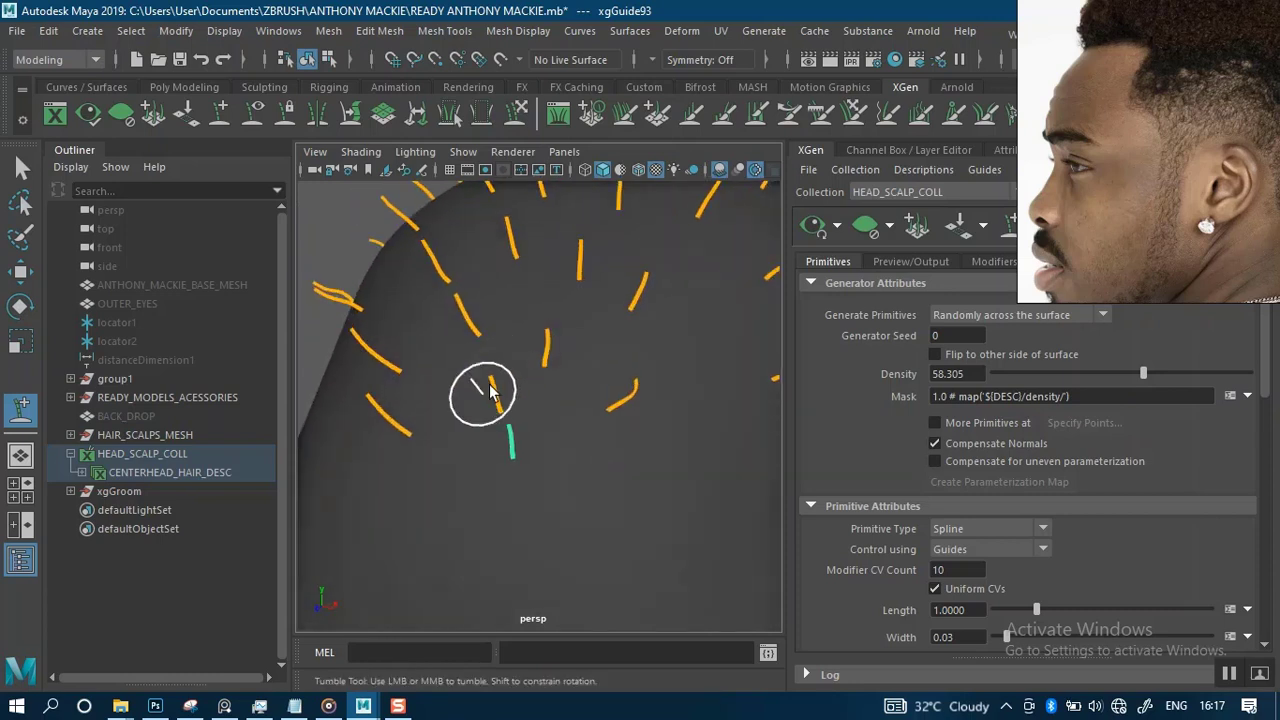
pyautogui.press('q')
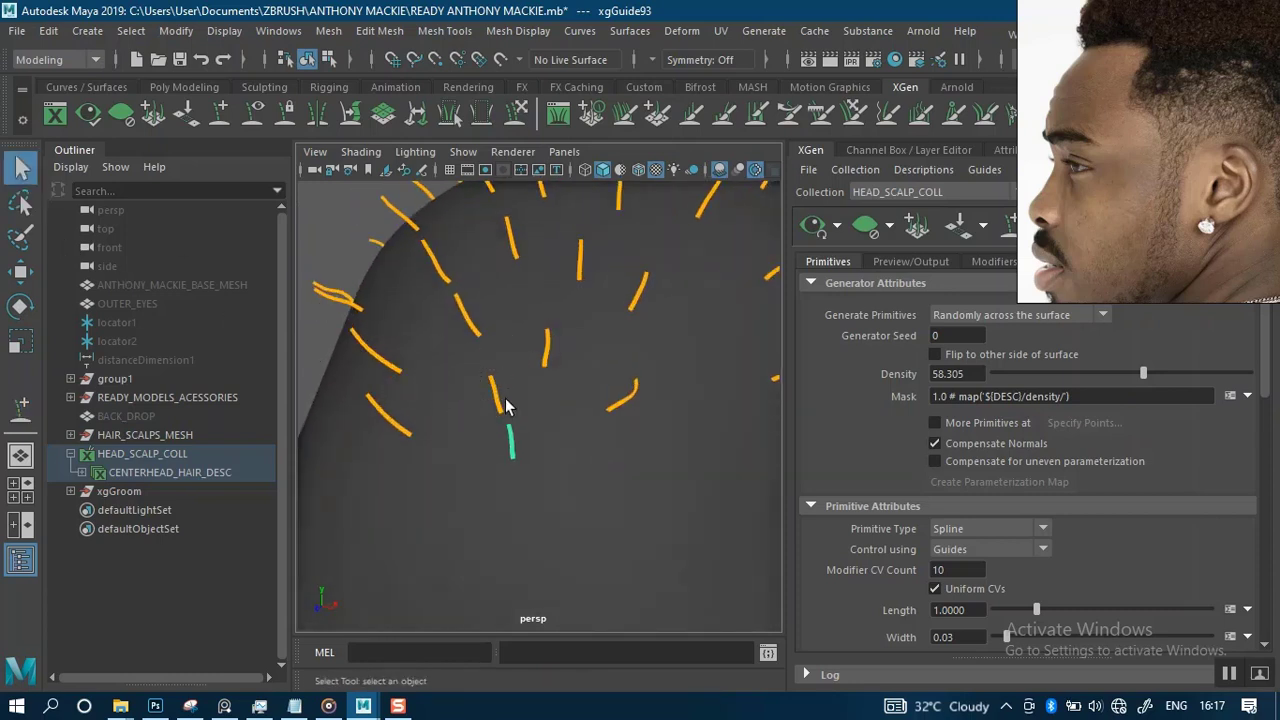
pyautogui.click(497, 401)
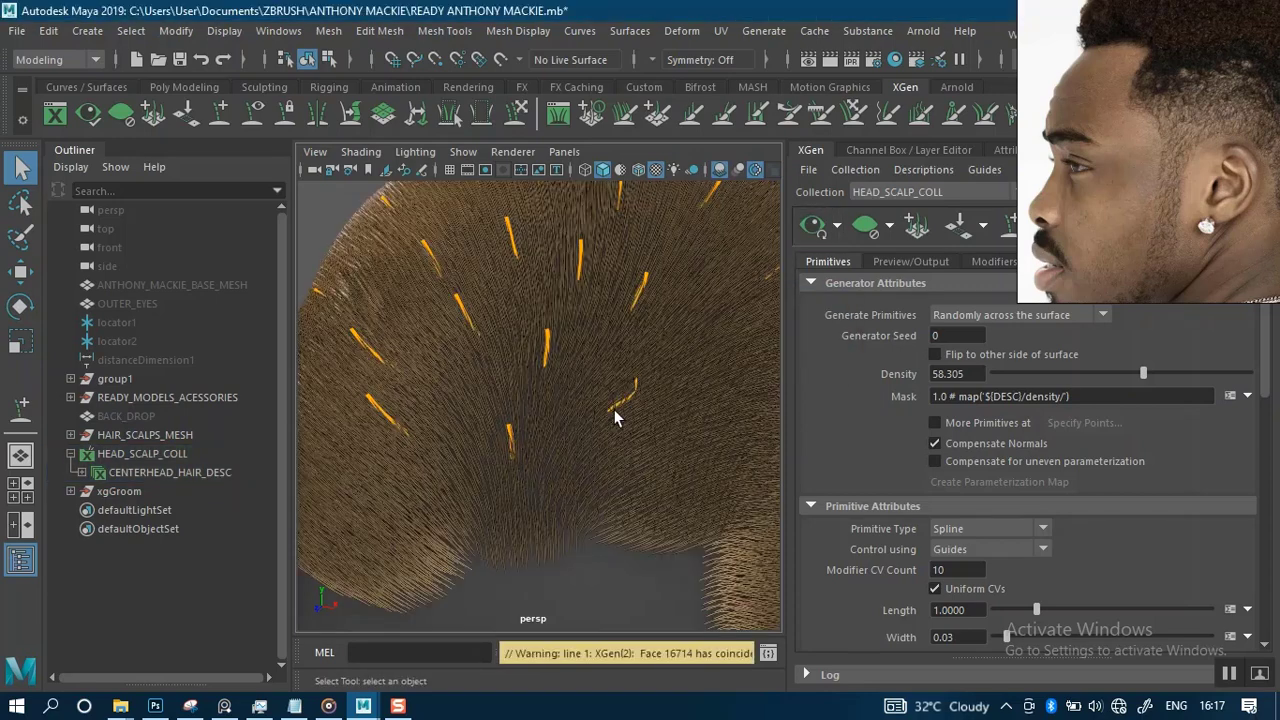
# - Examine the regenerated hair on the front and side, move the reference photo clear of the XGen settings, and save the scene
pyautogui.scroll(-6, 589, 337)
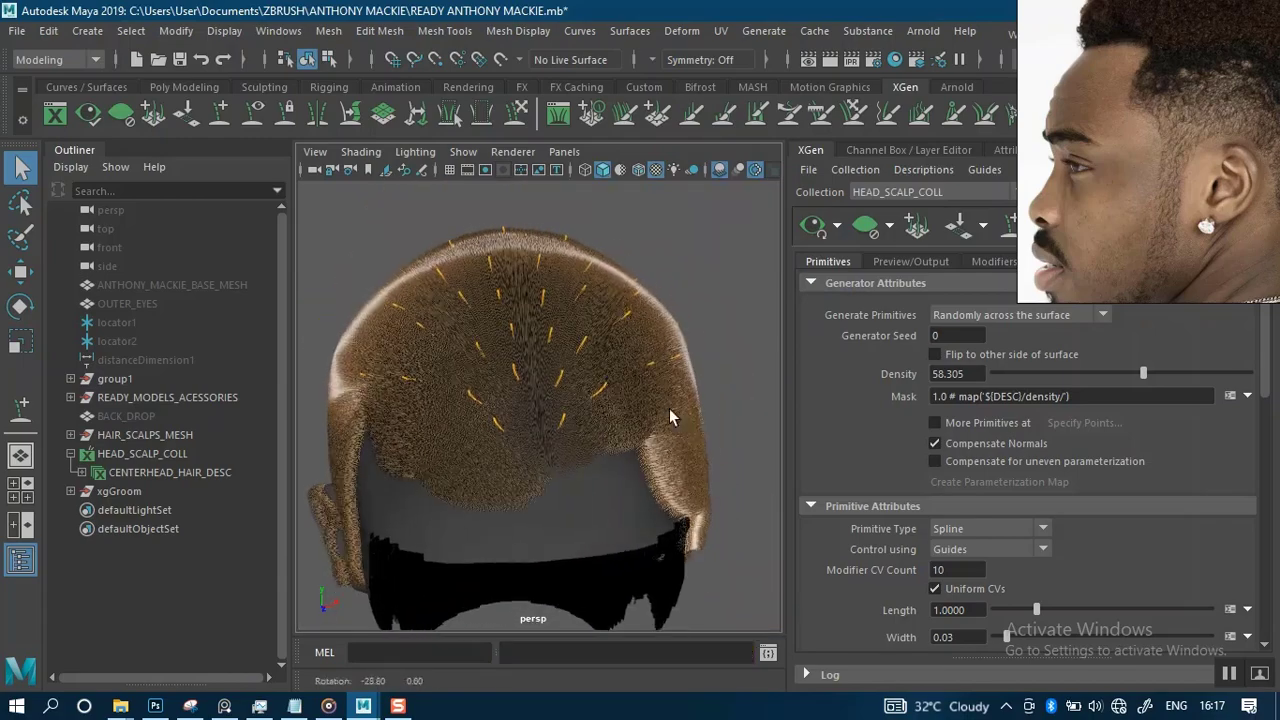
pyautogui.scroll(5, 628, 393)
pyautogui.keyDown('alt'); pyautogui.moveTo(666, 464); pyautogui.dragTo(500, 305); pyautogui.keyUp('alt')
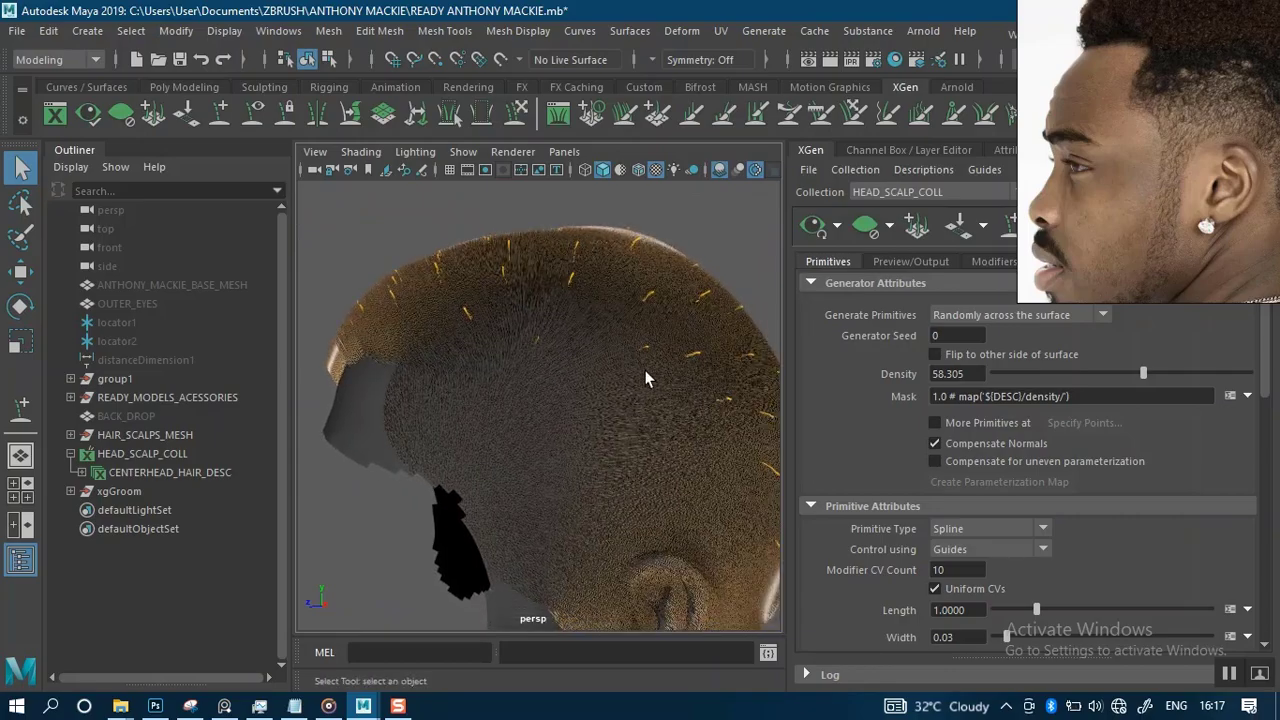
pyautogui.keyDown('alt'); pyautogui.moveTo(645, 378); pyautogui.dragTo(684, 392); pyautogui.keyUp('alt')
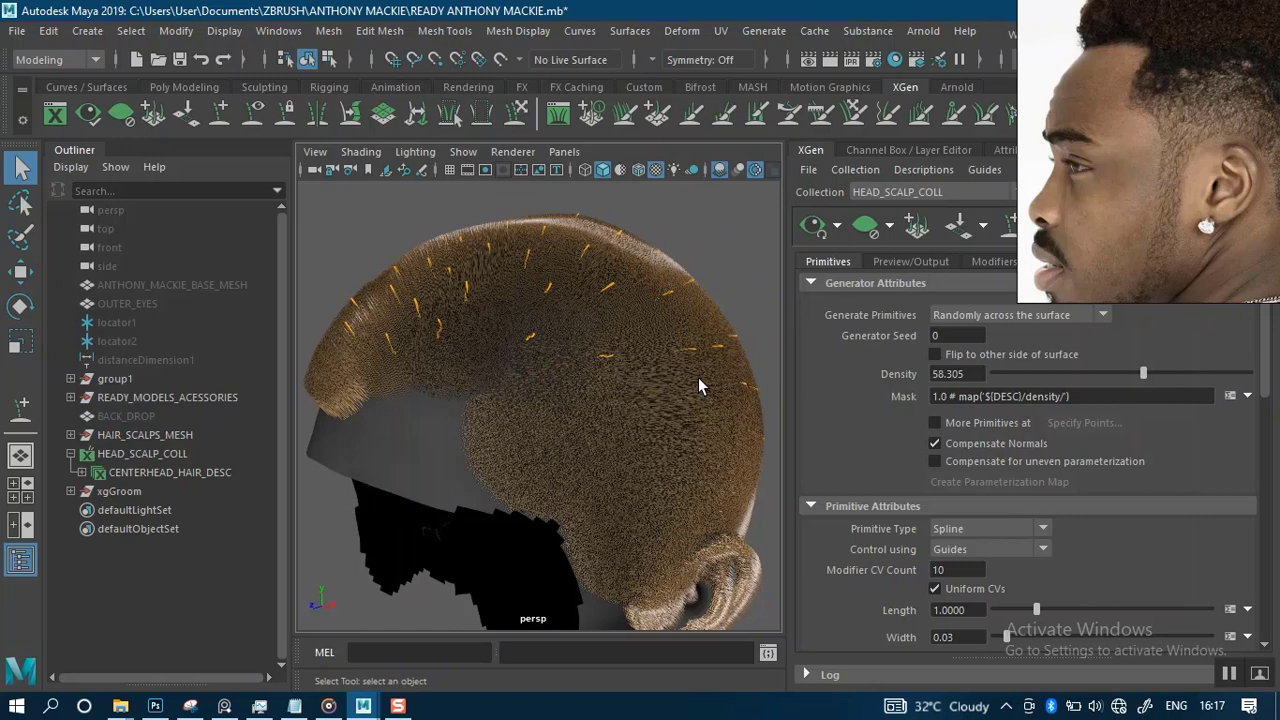
pyautogui.moveTo(1172, 216); pyautogui.dragTo(171, 401, button='right')
pyautogui.click(628, 357)
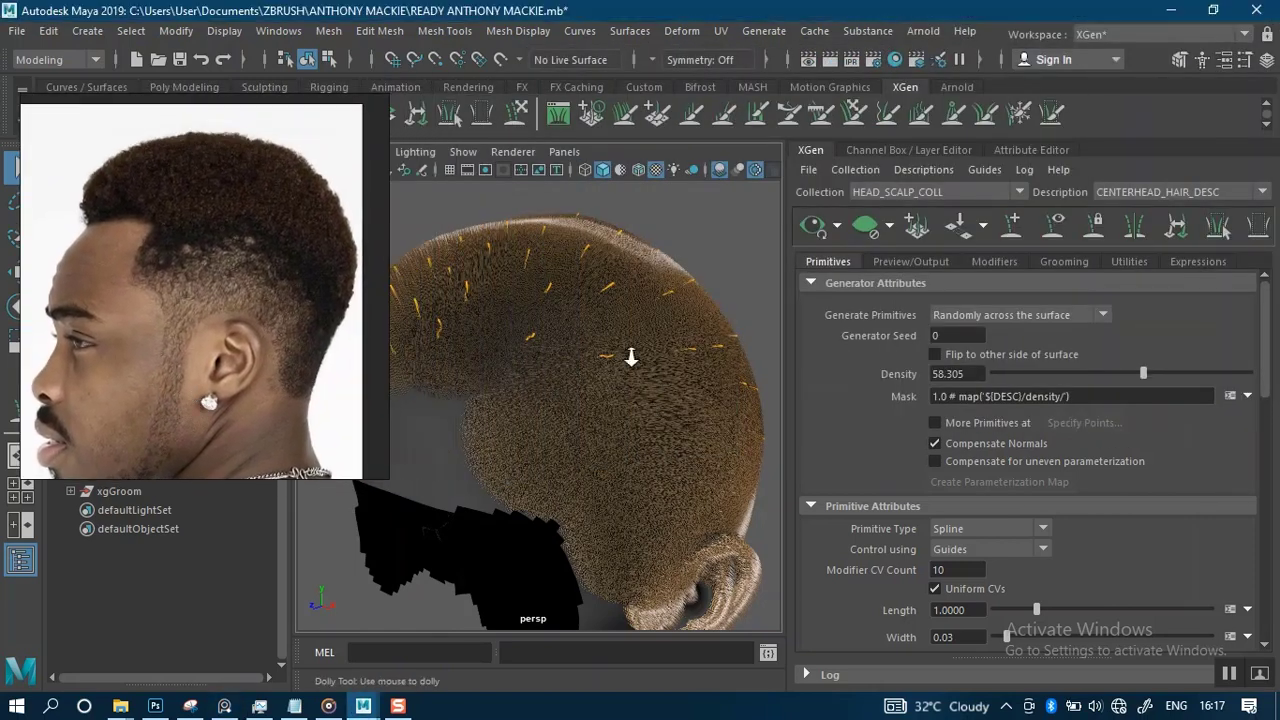
pyautogui.click(649, 356)
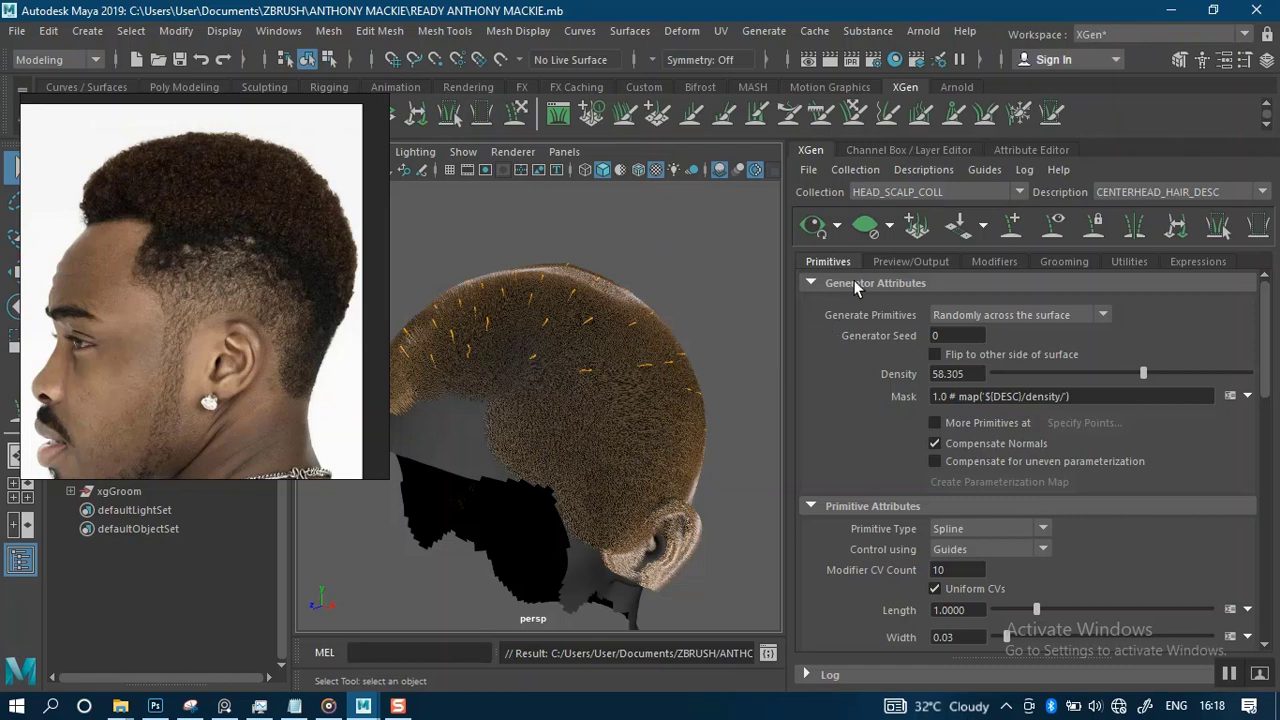
# - Clear the hair preview and check the bare guides around the side and back of the head
pyautogui.click(866, 228)
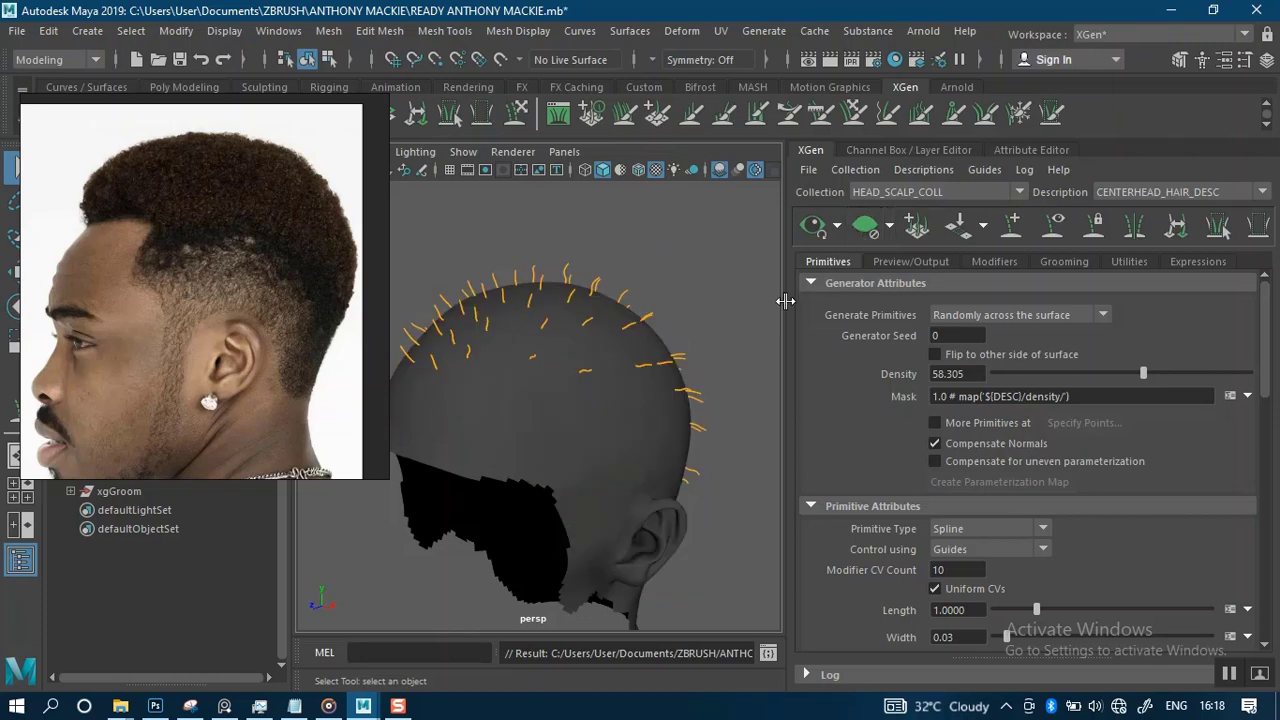
pyautogui.keyDown('alt'); pyautogui.moveTo(651, 404); pyautogui.dragTo(680, 342); pyautogui.keyUp('alt')
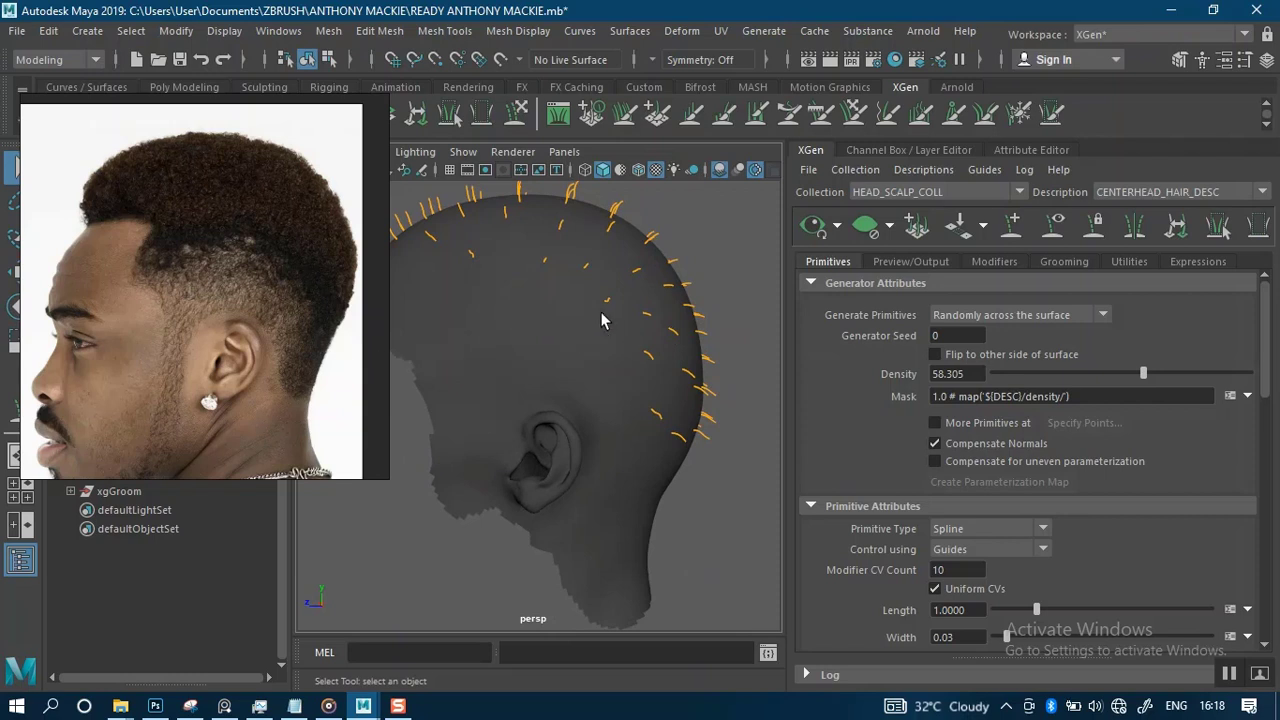
pyautogui.keyDown('alt'); pyautogui.moveTo(601, 320); pyautogui.dragTo(634, 312); pyautogui.keyUp('alt')
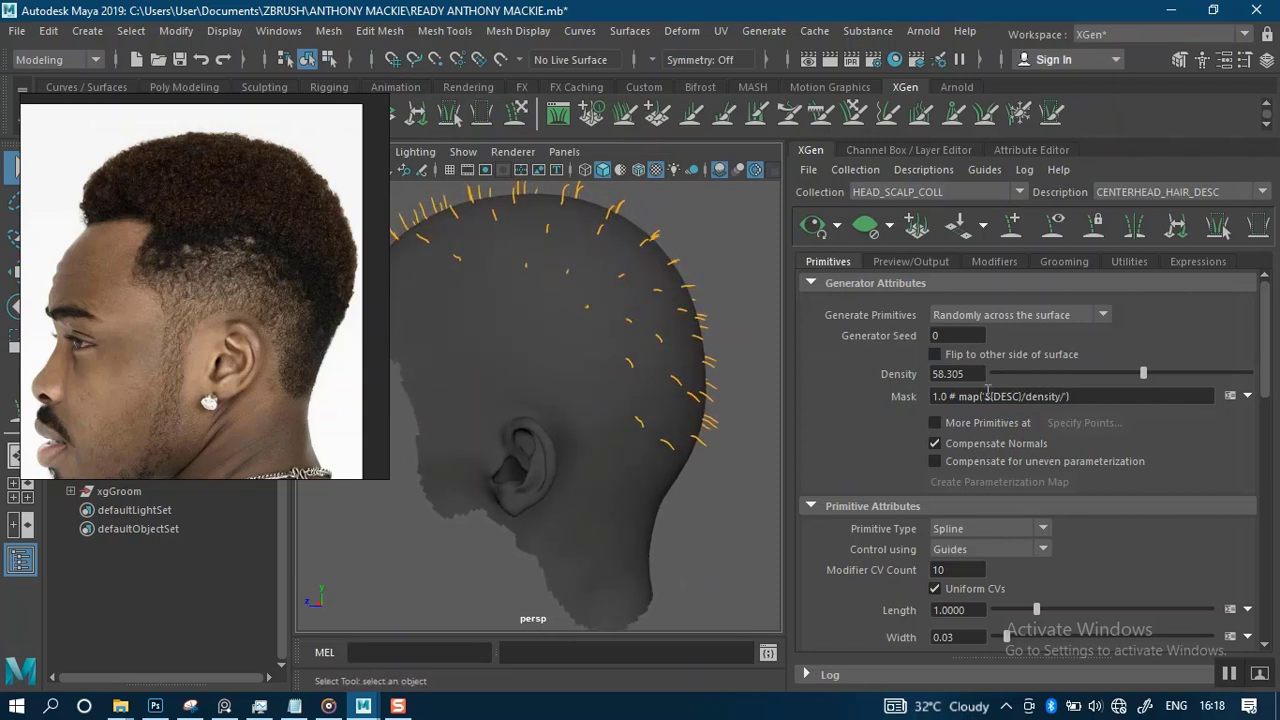
pyautogui.moveTo(662, 398)
pyautogui.keyDown('alt'); pyautogui.mouseDown()
pyautogui.moveTo(649, 387)
pyautogui.moveTo(471, 394)
pyautogui.moveTo(643, 385)
pyautogui.mouseUp(); pyautogui.keyUp('alt')
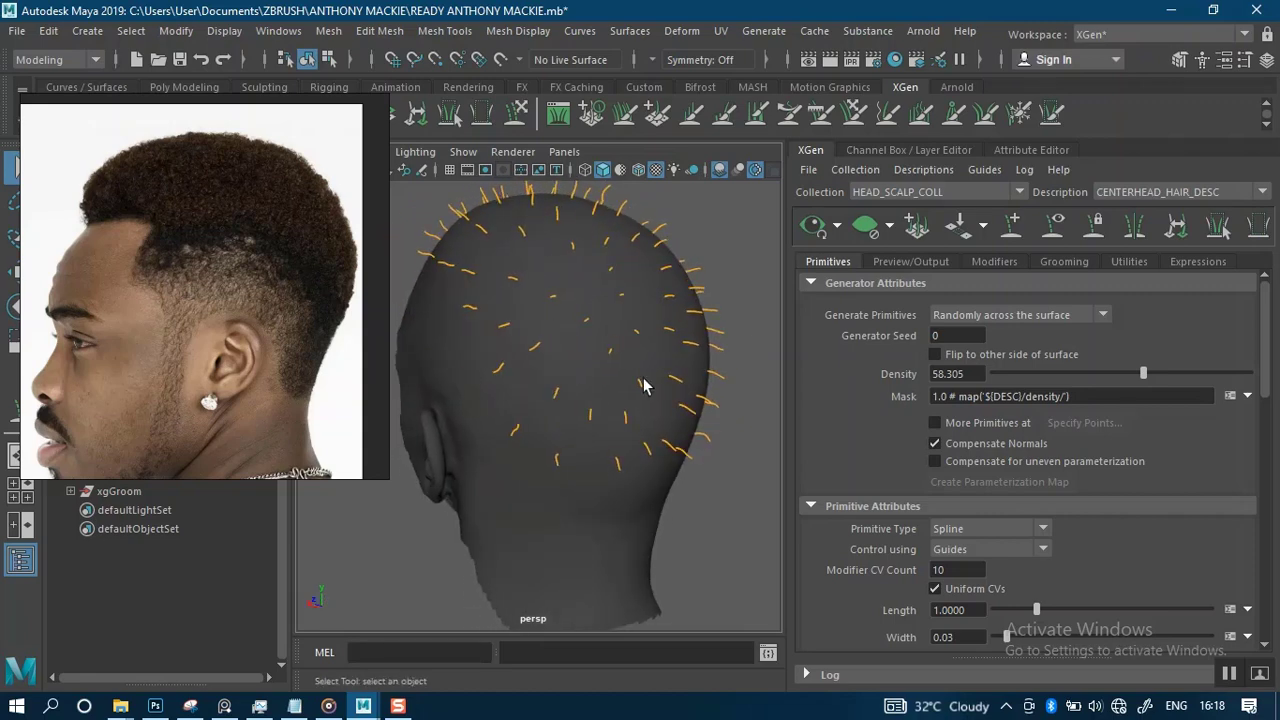
pyautogui.click(1247, 397)
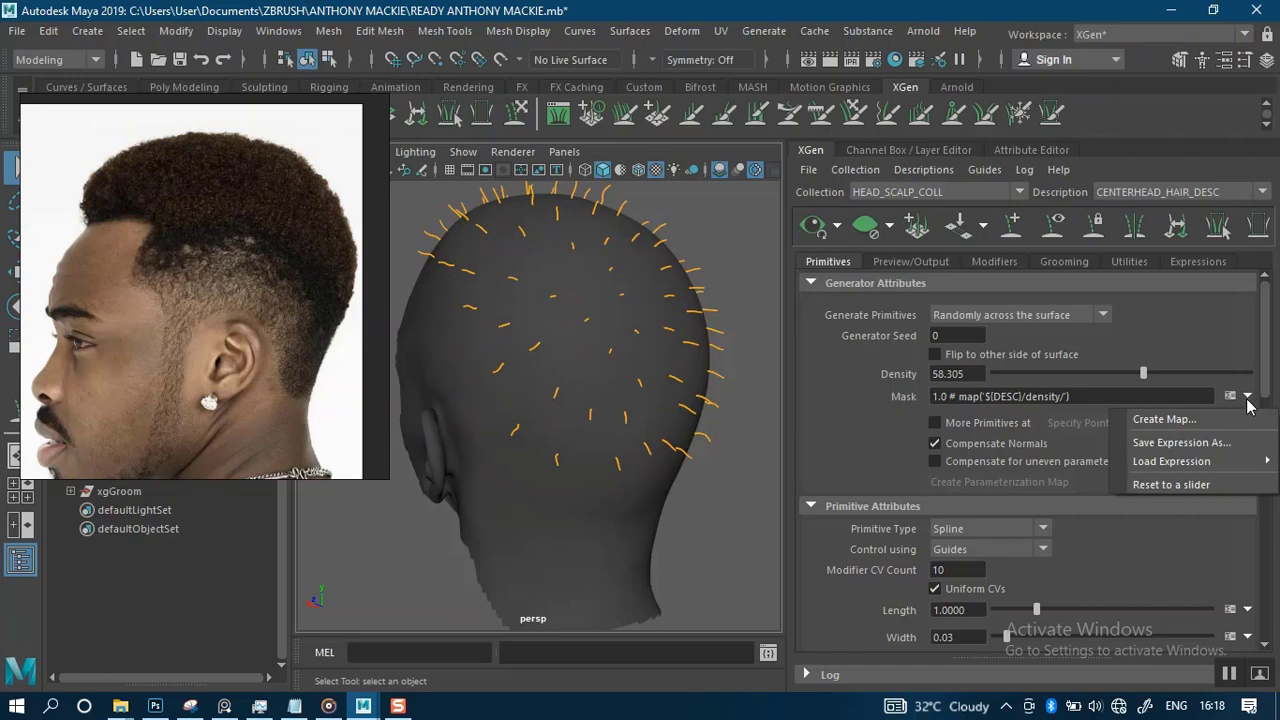
pyautogui.click(1248, 398)
pyautogui.click(1248, 398)
pyautogui.click(1231, 677)
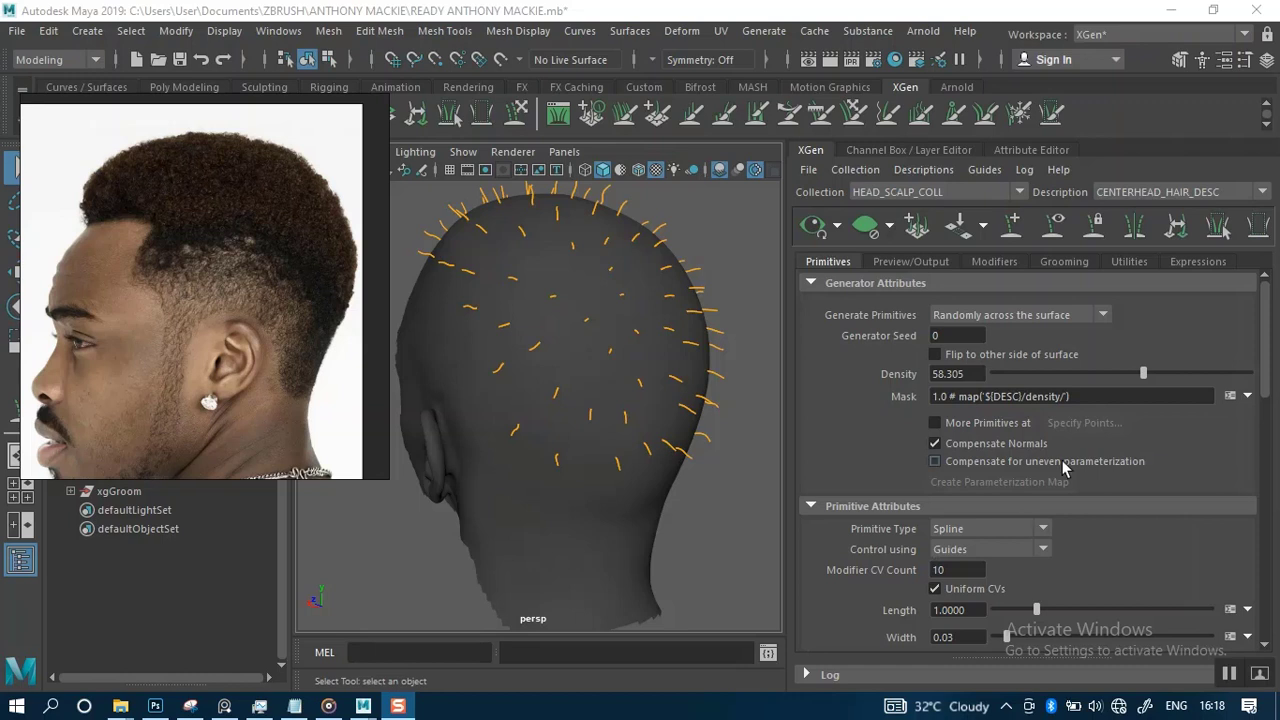
pyautogui.click(1248, 398)
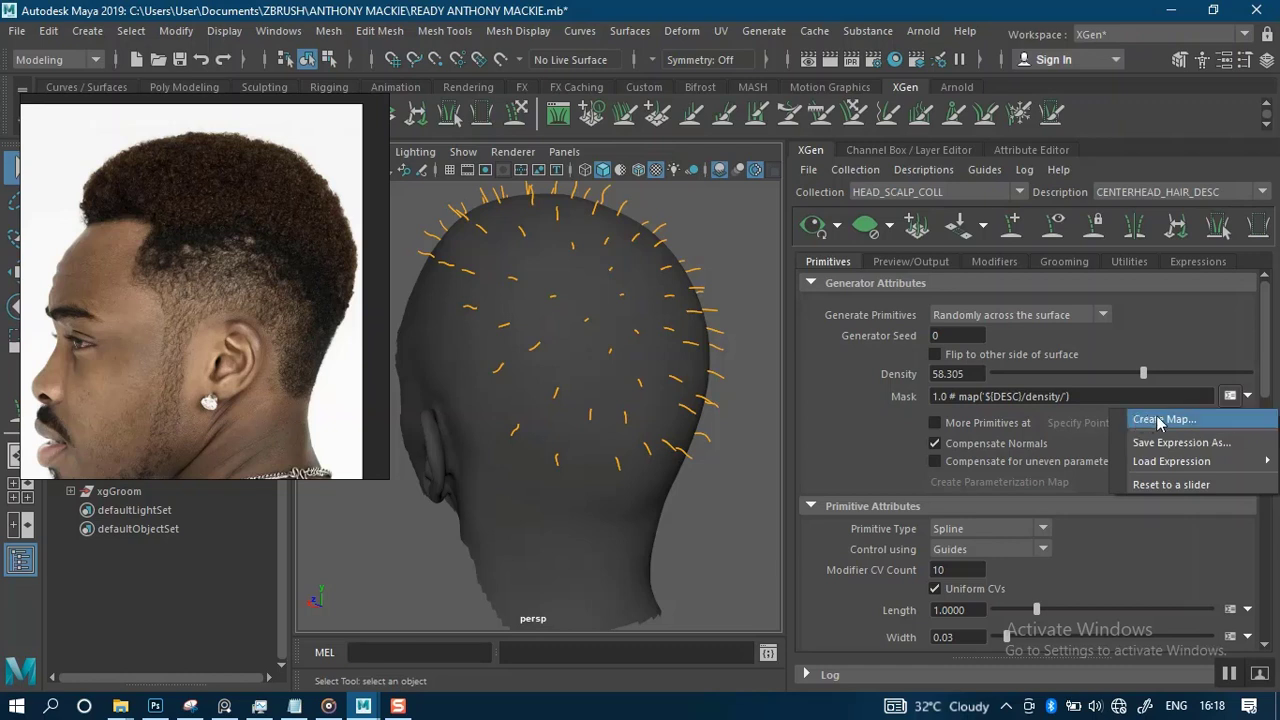
pyautogui.click(666, 485)
# - Save the scene
pyautogui.moveTo(666, 485)
pyautogui.keyDown('alt'); pyautogui.mouseDown(button='right')
pyautogui.moveTo(663, 473)
pyautogui.moveTo(682, 478)
pyautogui.mouseUp(button='right'); pyautogui.keyUp('alt')
pyautogui.hotkey('ctrl', 's')
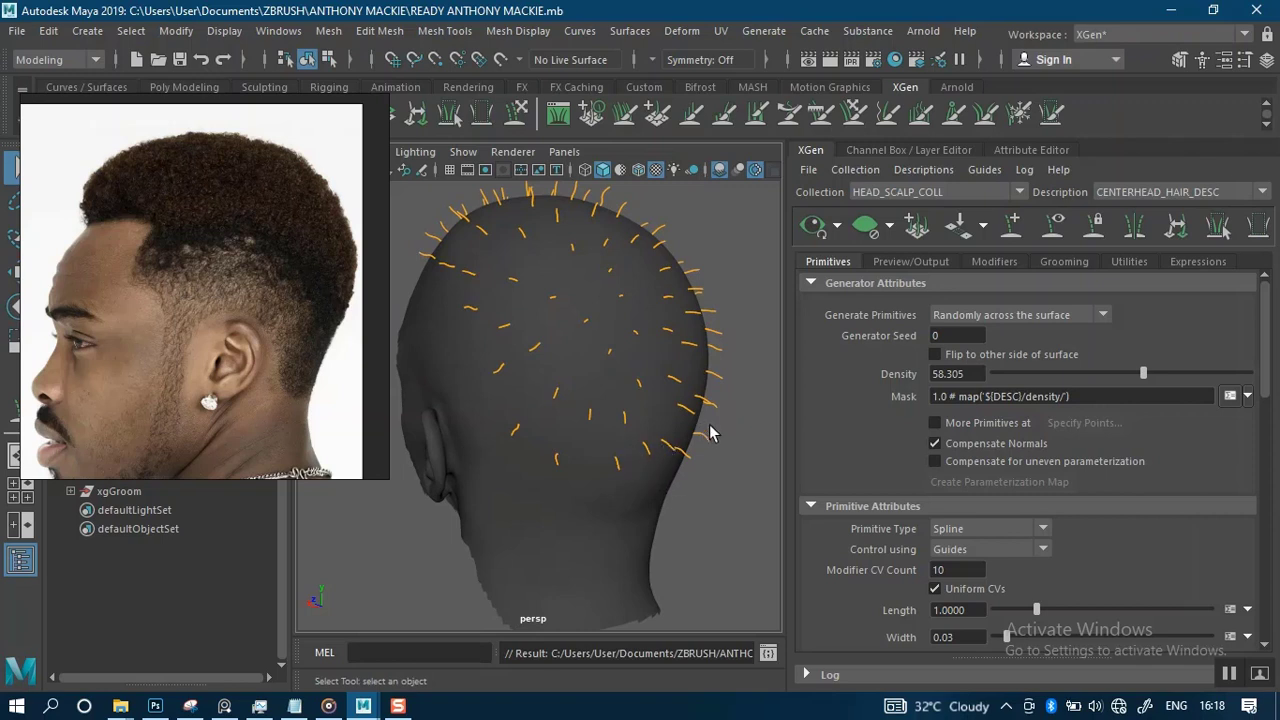
# - Set up a new map for the Mask attribute with map resolution 30 and start color Black
pyautogui.click(1247, 397)
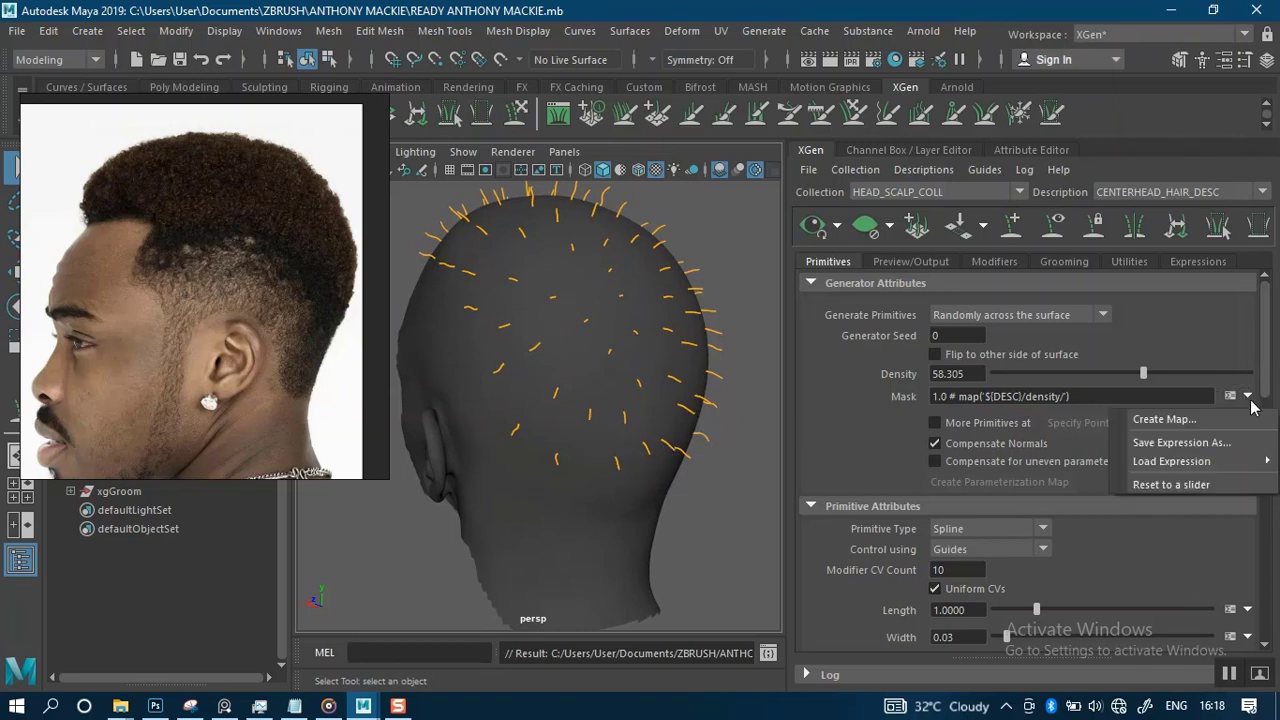
pyautogui.click(1165, 419)
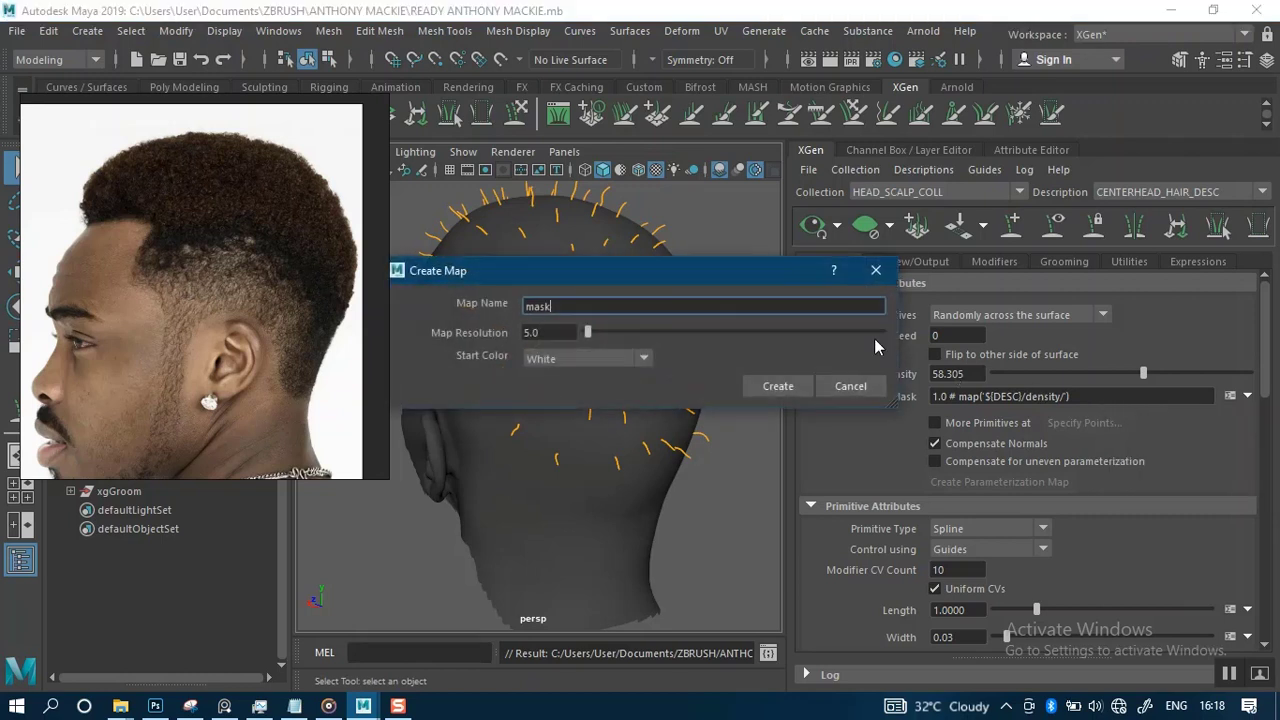
pyautogui.moveTo(566, 279); pyautogui.dragTo(691, 310)
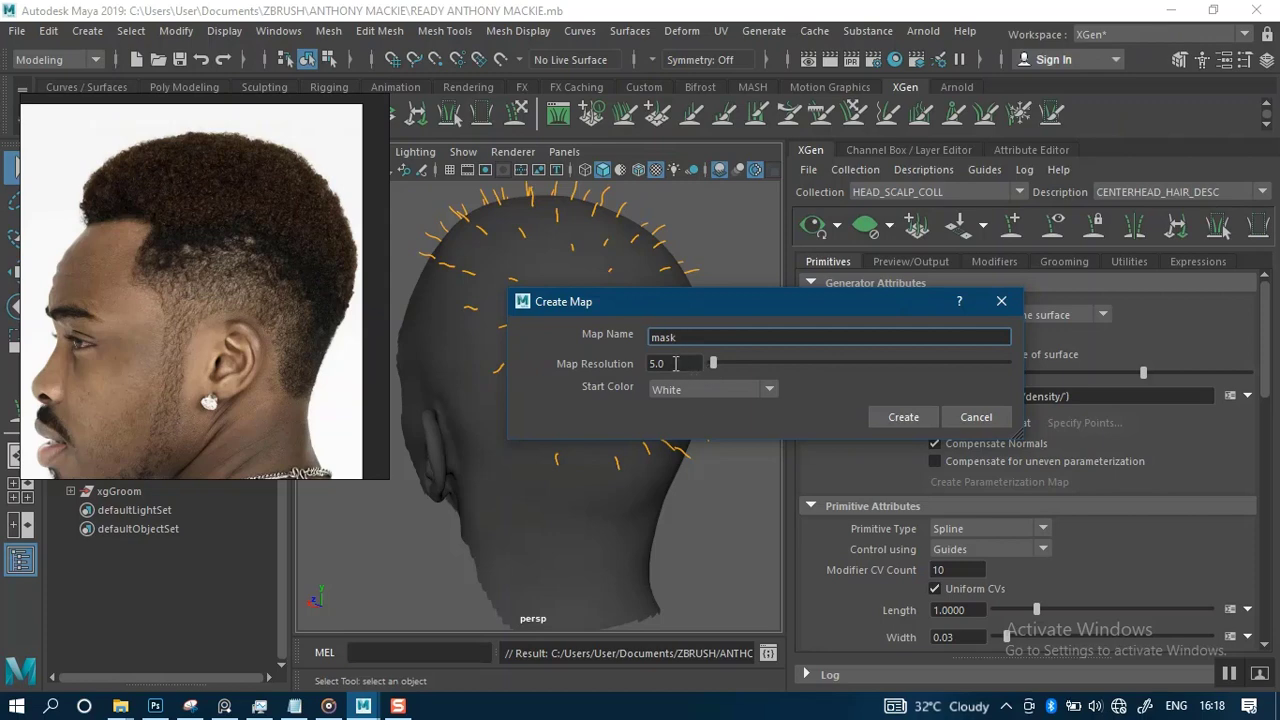
pyautogui.moveTo(712, 363); pyautogui.dragTo(641, 363)
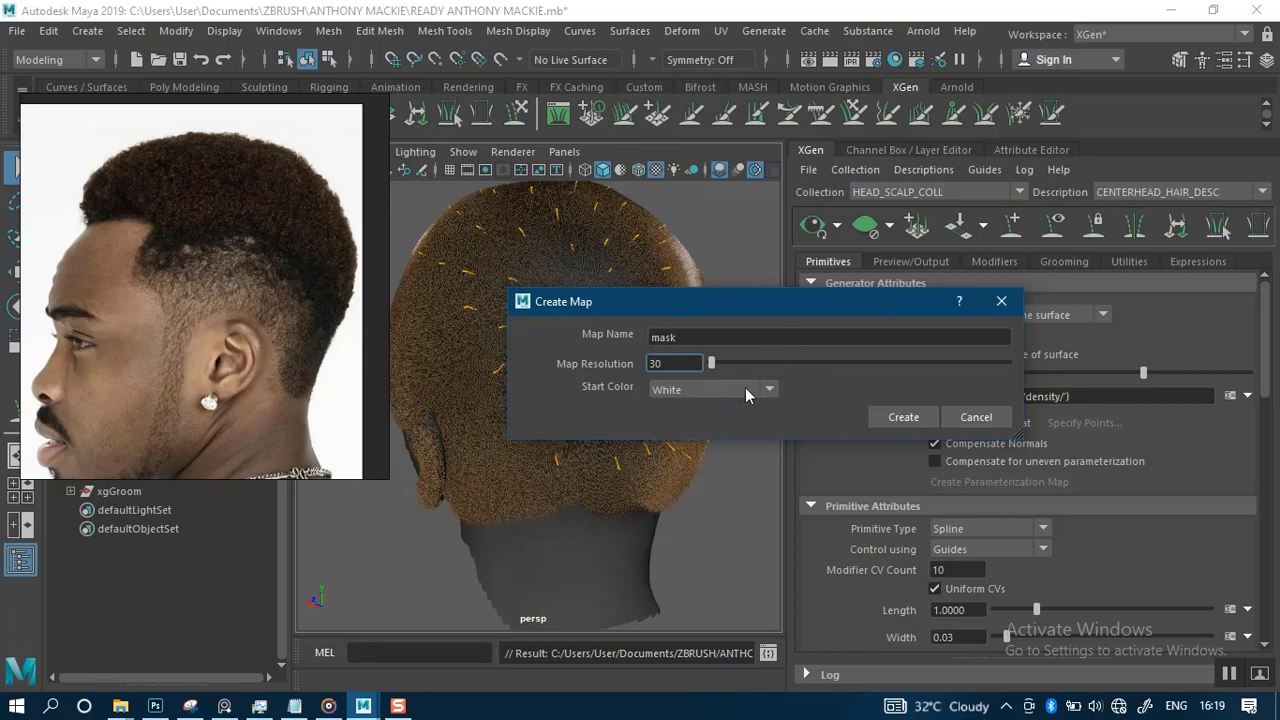
pyautogui.click(745, 387)
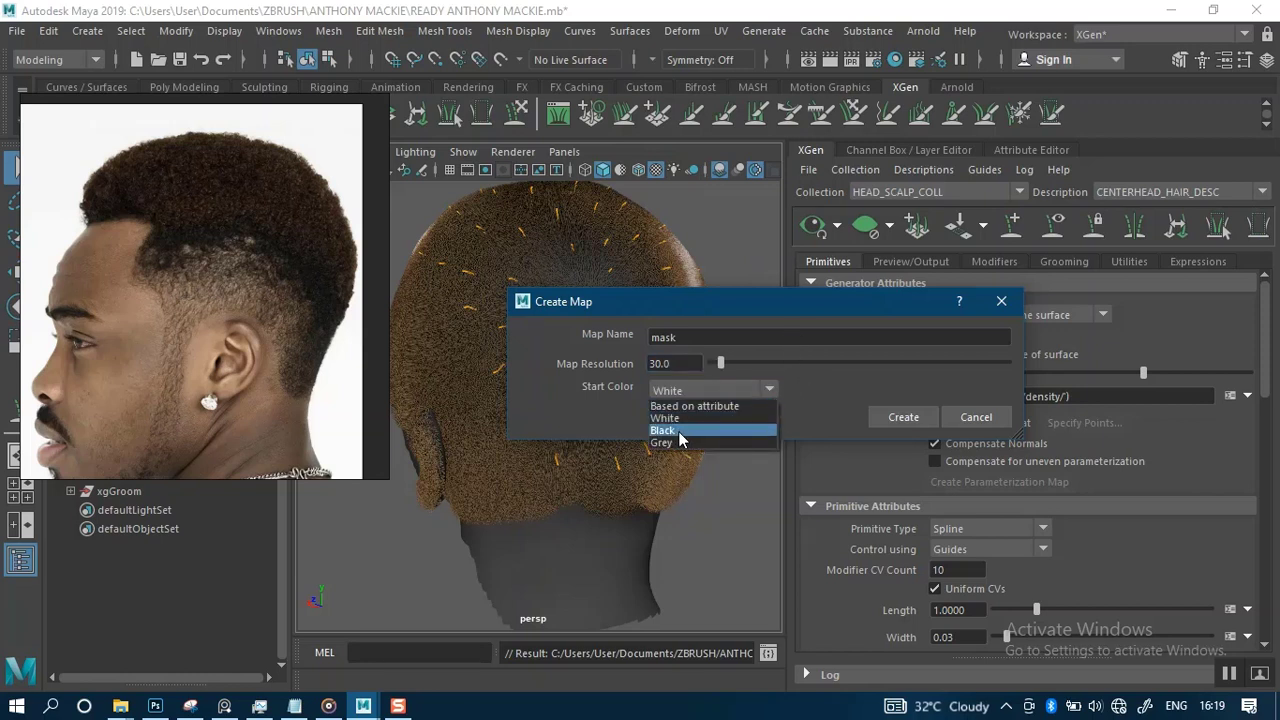
pyautogui.press('Escape')
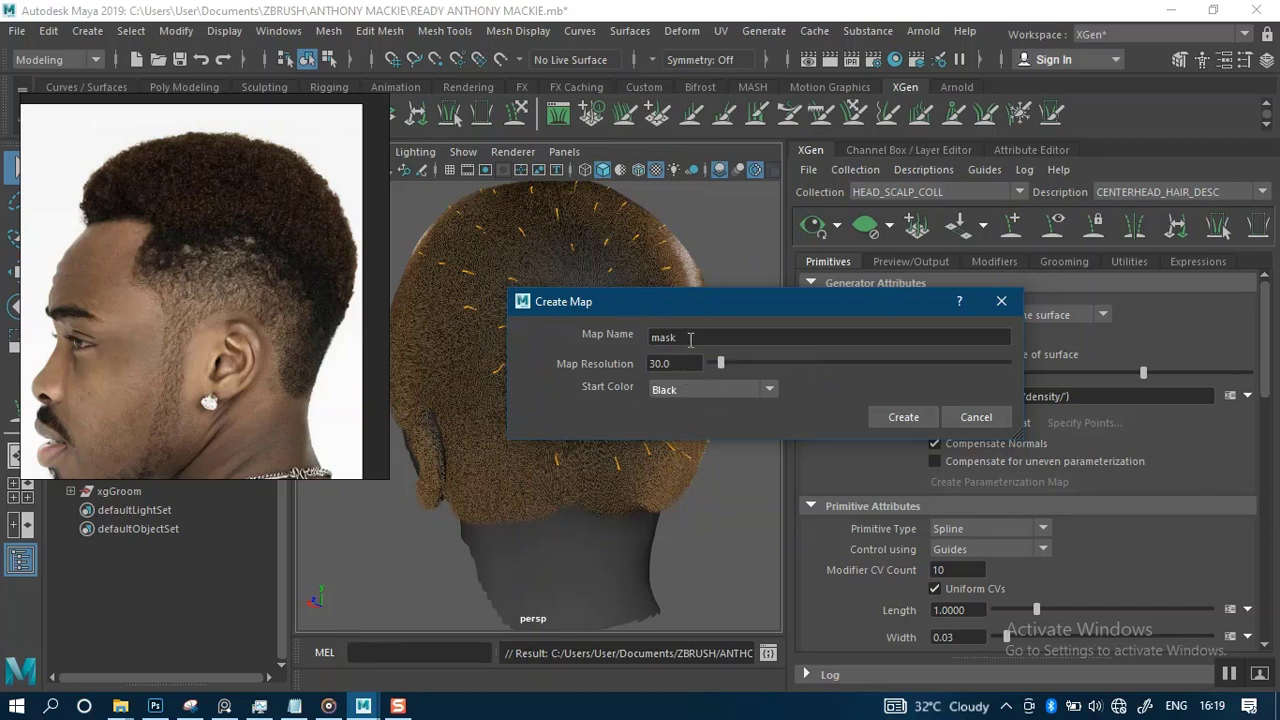
# - Name the mask map HEADHAIR_CENTER_DEN_MASK and create it
pyautogui.moveTo(690, 340); pyautogui.dragTo(641, 338)
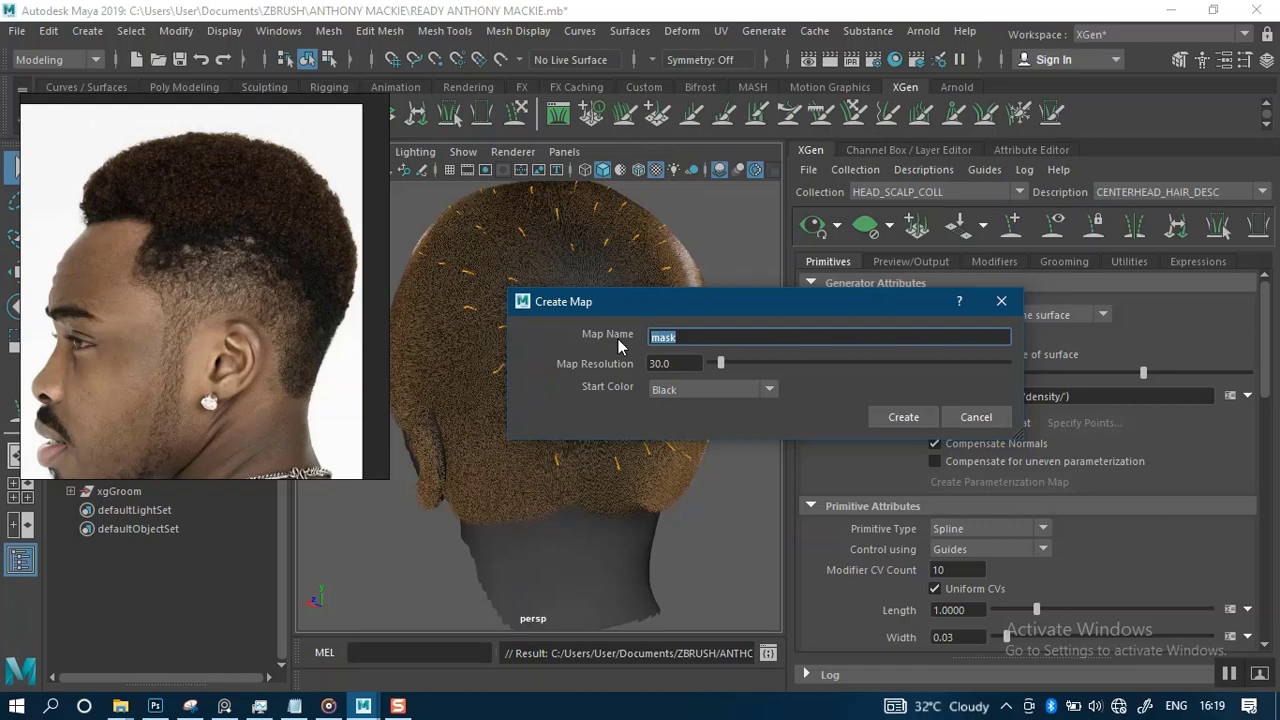
pyautogui.press('capslock')
pyautogui.write('HEADHAIR')
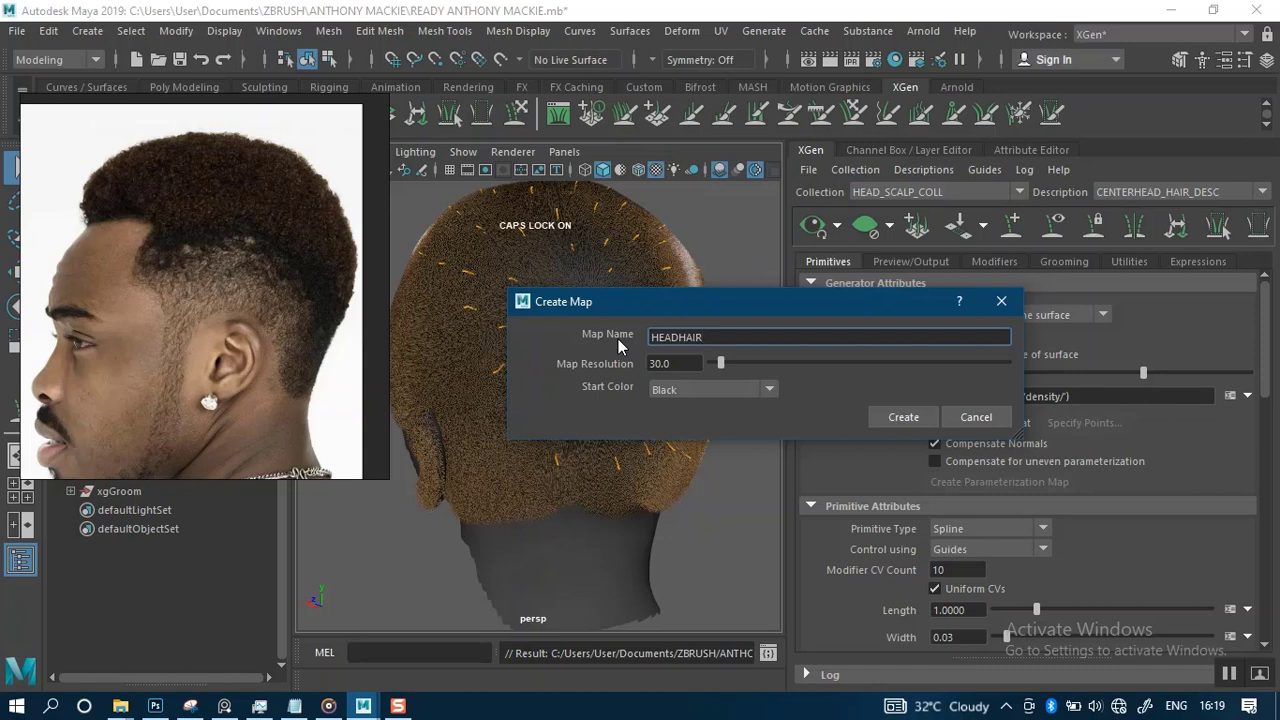
pyautogui.write('_CENTER_M')
pyautogui.press('BackSpace')
pyautogui.write('DEN_MASK')
pyautogui.click(906, 417)
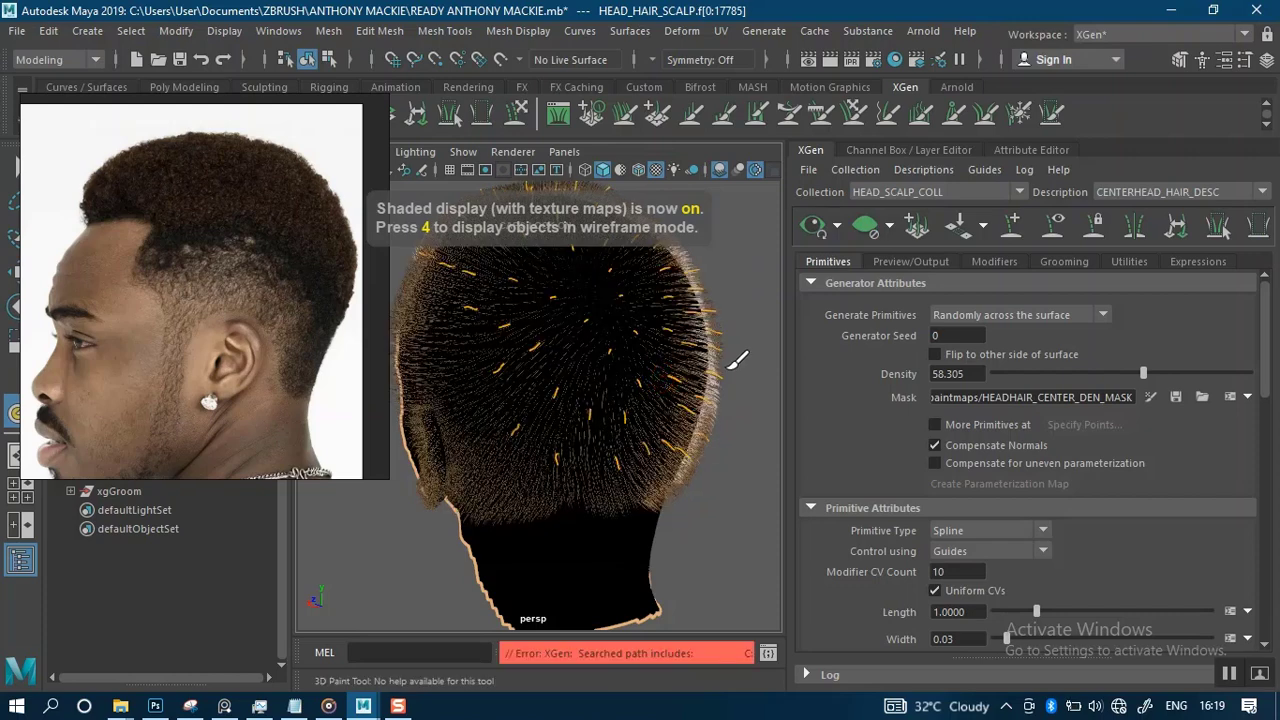
# - Move the reference photo clear of the Outliner, the viewport and the description selector
pyautogui.moveTo(290, 348)
pyautogui.mouseDown()
pyautogui.moveTo(541, 316)
pyautogui.moveTo(890, 209)
pyautogui.moveTo(1025, 135)
pyautogui.mouseUp()
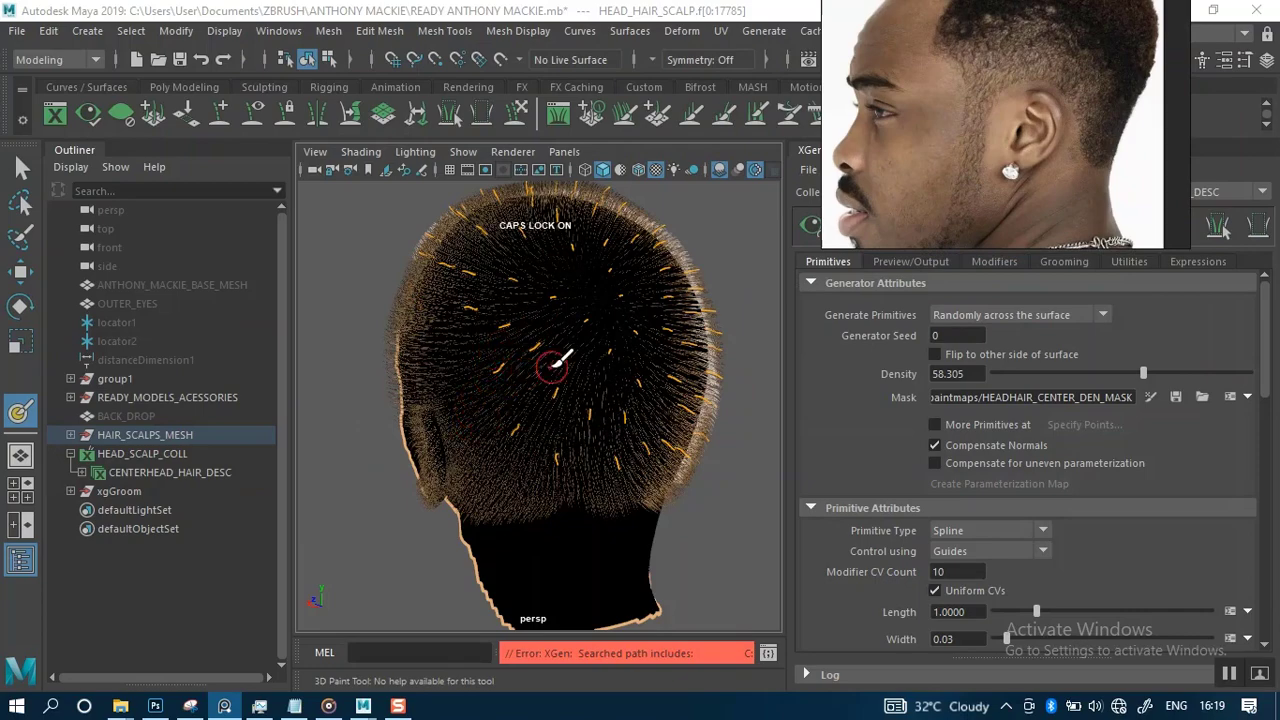
pyautogui.moveTo(962, 128)
pyautogui.mouseDown()
pyautogui.moveTo(1108, 88)
pyautogui.moveTo(1090, 102)
pyautogui.mouseUp()
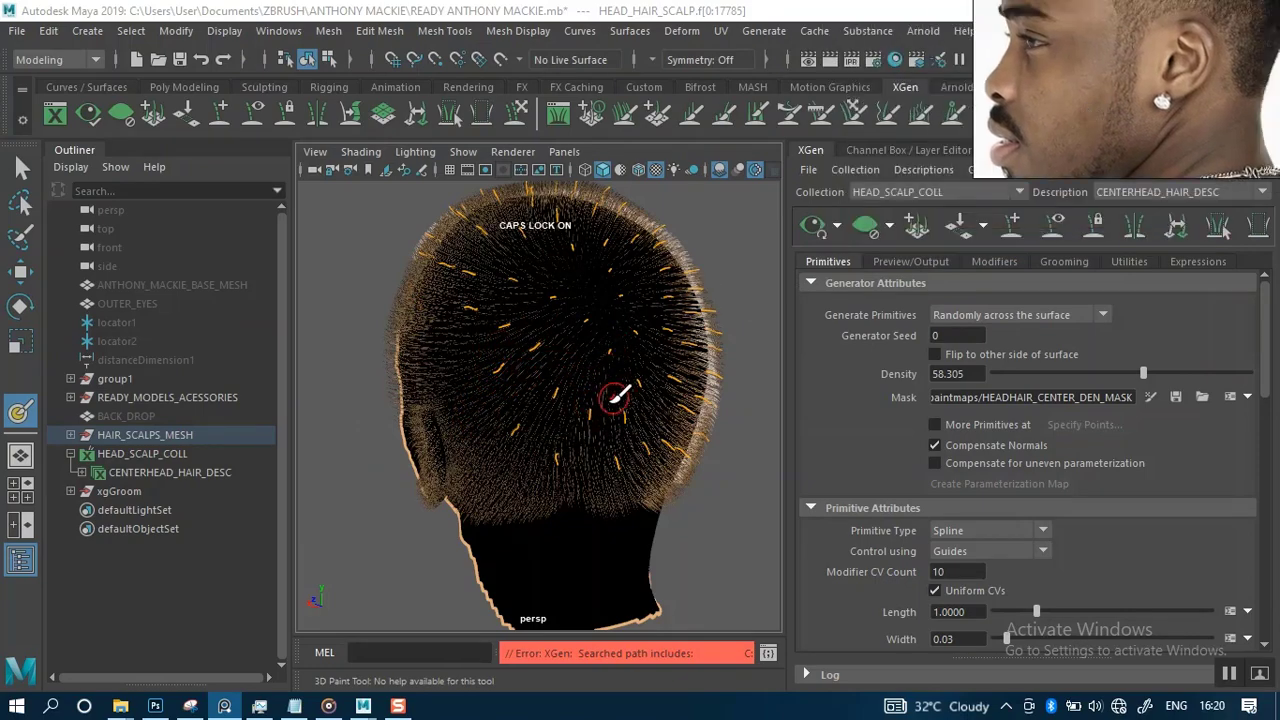
# - Clear the hair preview and turn off Update Preview Automatically, leaving only the black mask and guides on the scalp
pyautogui.scroll(3, 612, 385)
pyautogui.keyDown('alt'); pyautogui.moveTo(612, 385); pyautogui.dragTo(700, 368); pyautogui.keyUp('alt')
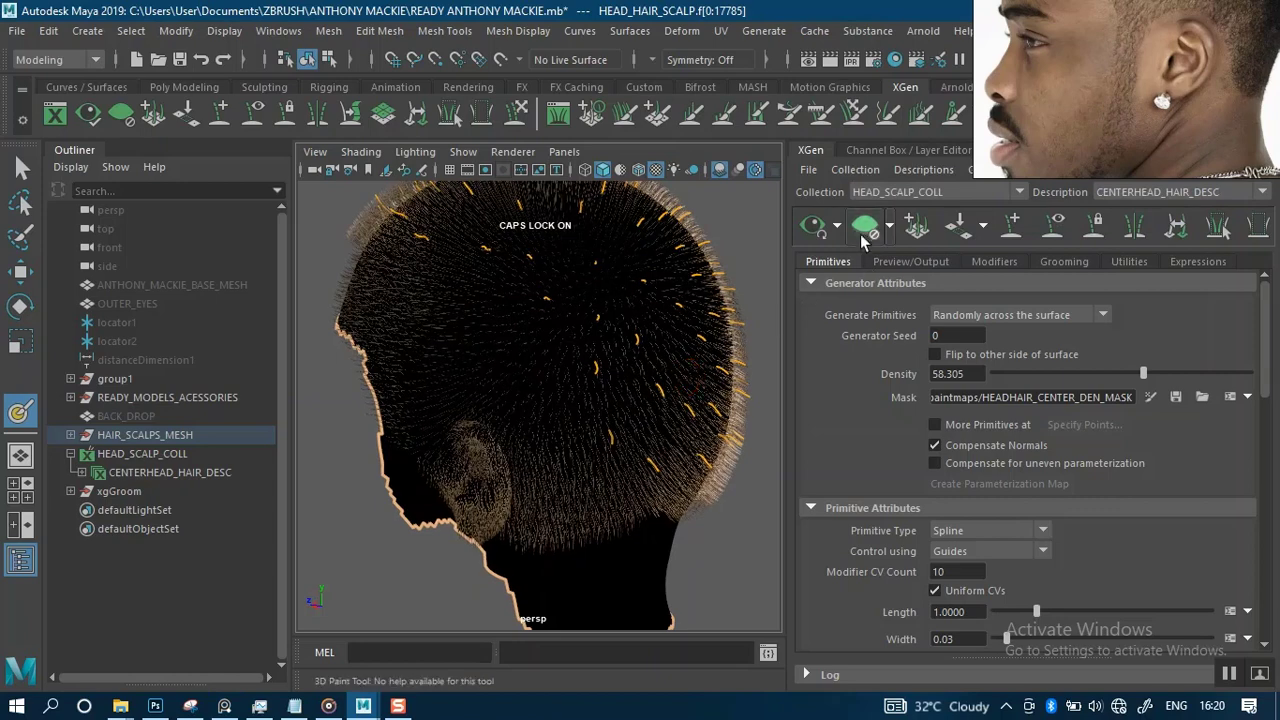
pyautogui.click(866, 225)
pyautogui.click(838, 228)
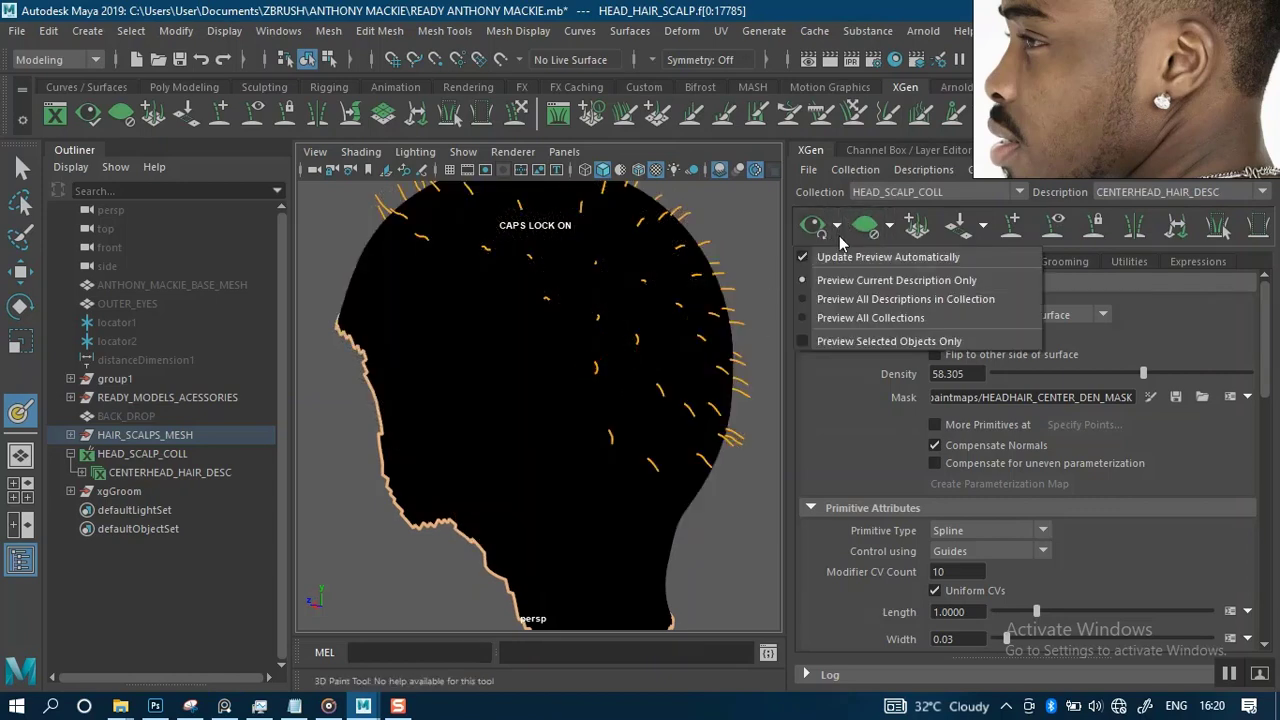
pyautogui.click(801, 259)
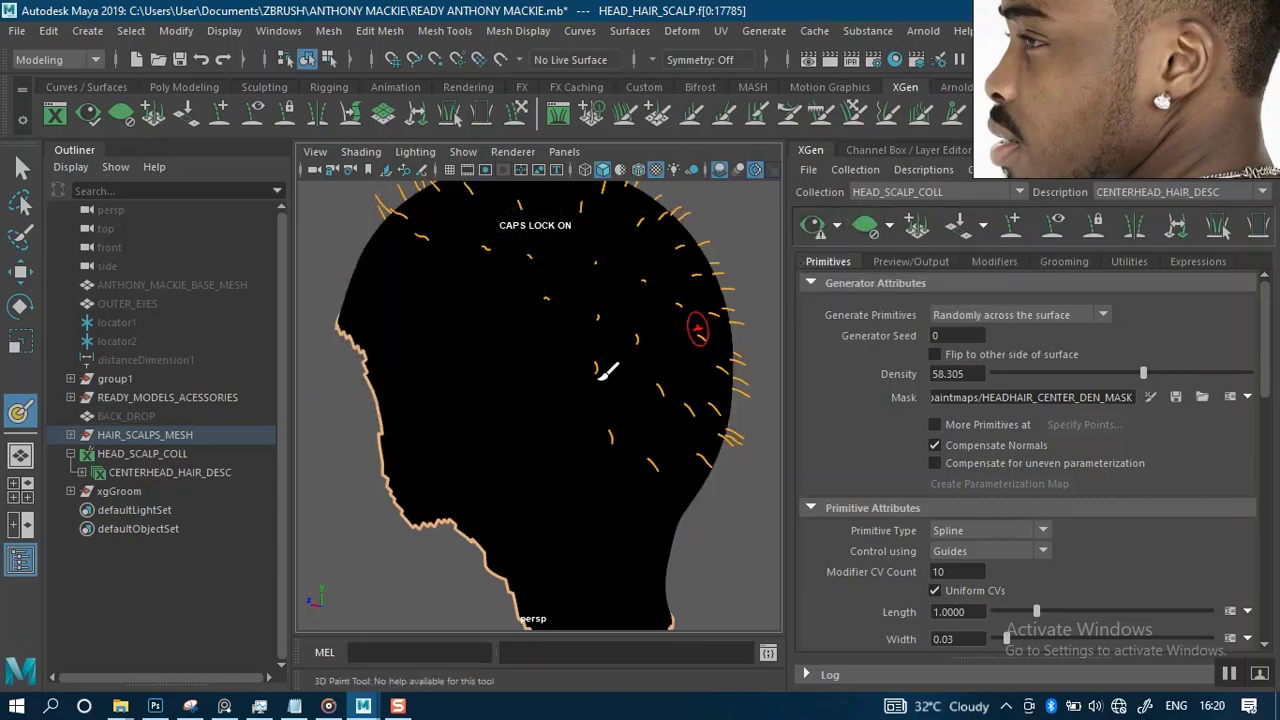
pyautogui.click(838, 228)
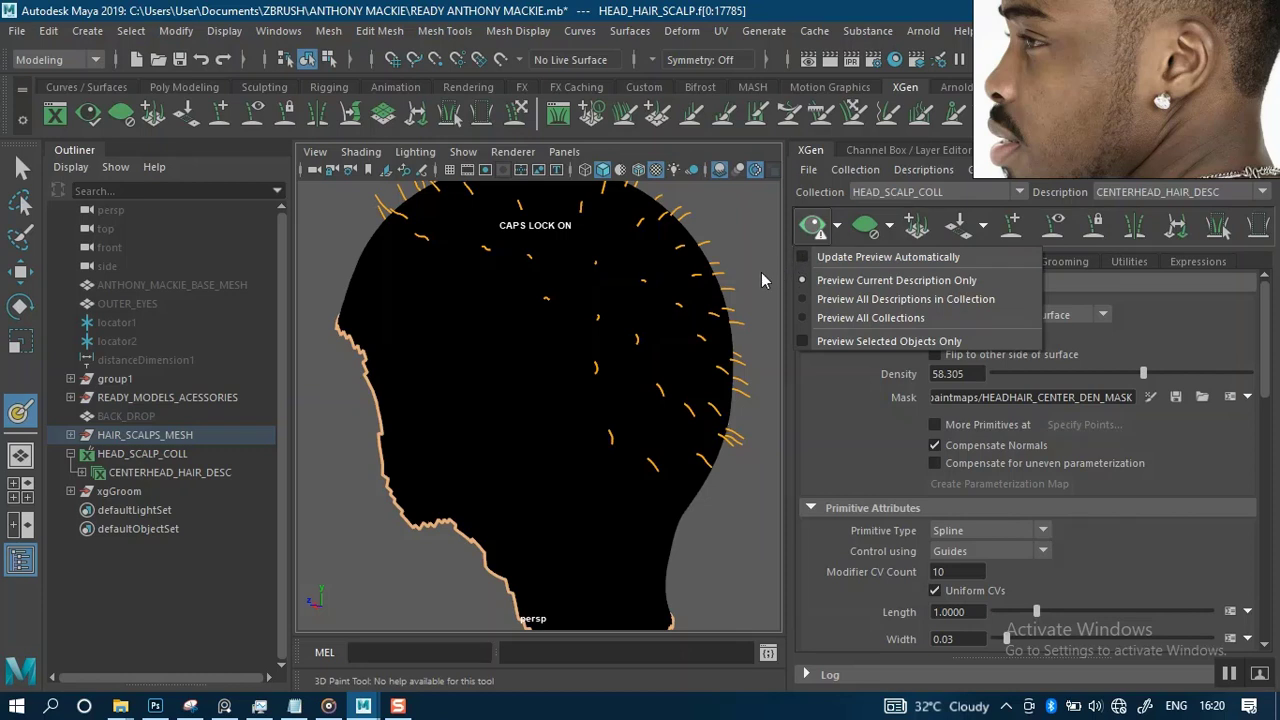
pyautogui.click(661, 404)
pyautogui.scroll(-2, 569, 310)
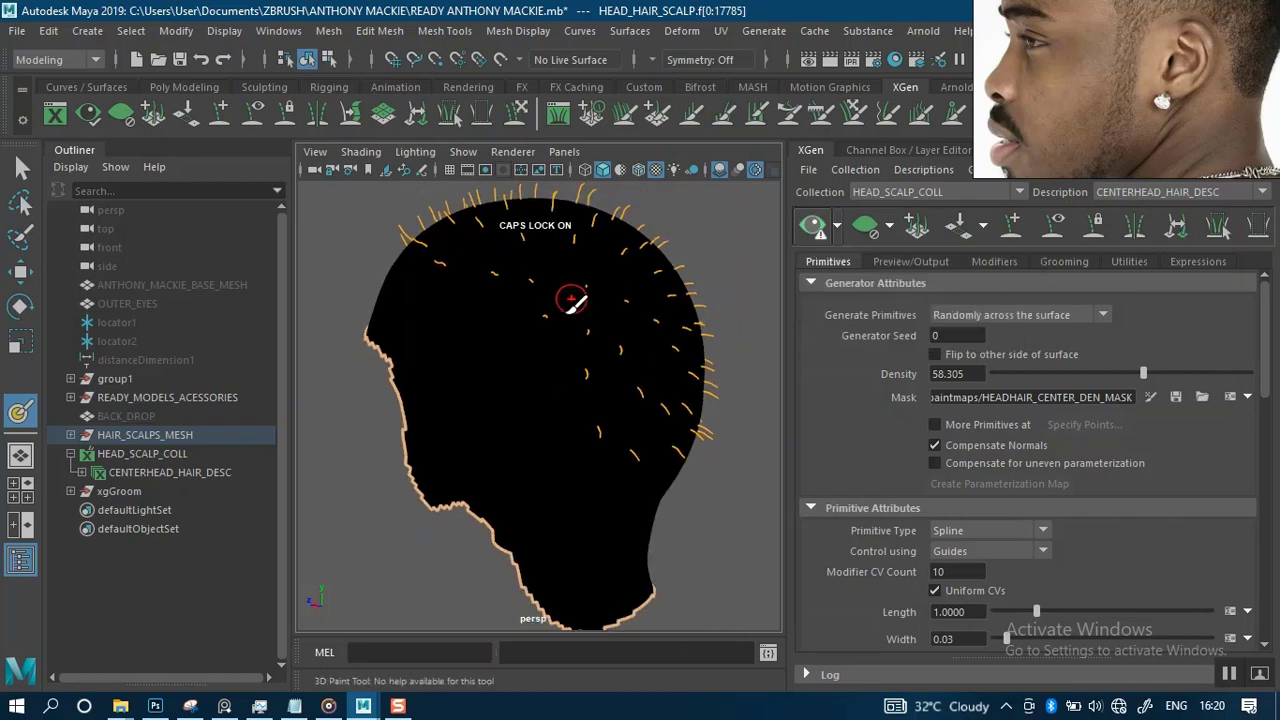
# - Open the 3D Paint Tool settings and choose the solid brush profile for painting the scalp mask
pyautogui.keyDown('alt'); pyautogui.moveTo(551, 342); pyautogui.dragTo(541, 392, button='middle'); pyautogui.keyUp('alt')
pyautogui.keyDown('alt'); pyautogui.moveTo(563, 366); pyautogui.dragTo(609, 390); pyautogui.keyUp('alt')
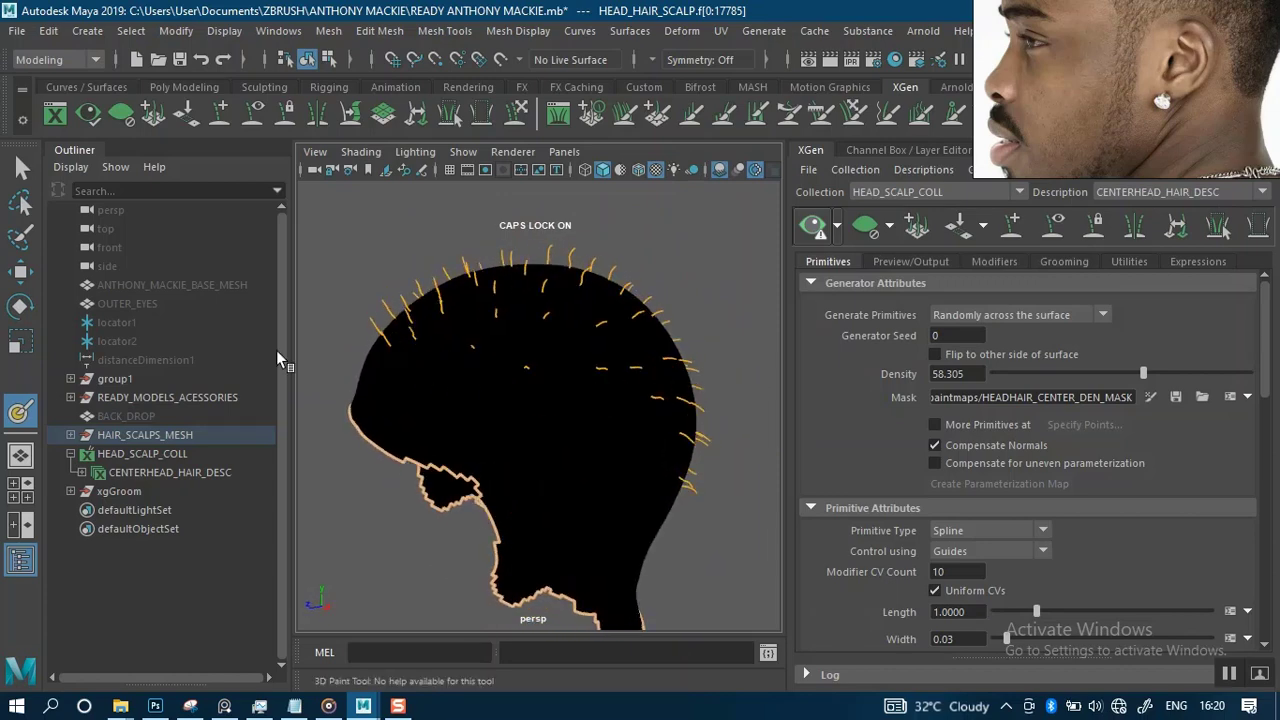
pyautogui.doubleClick(22, 412)
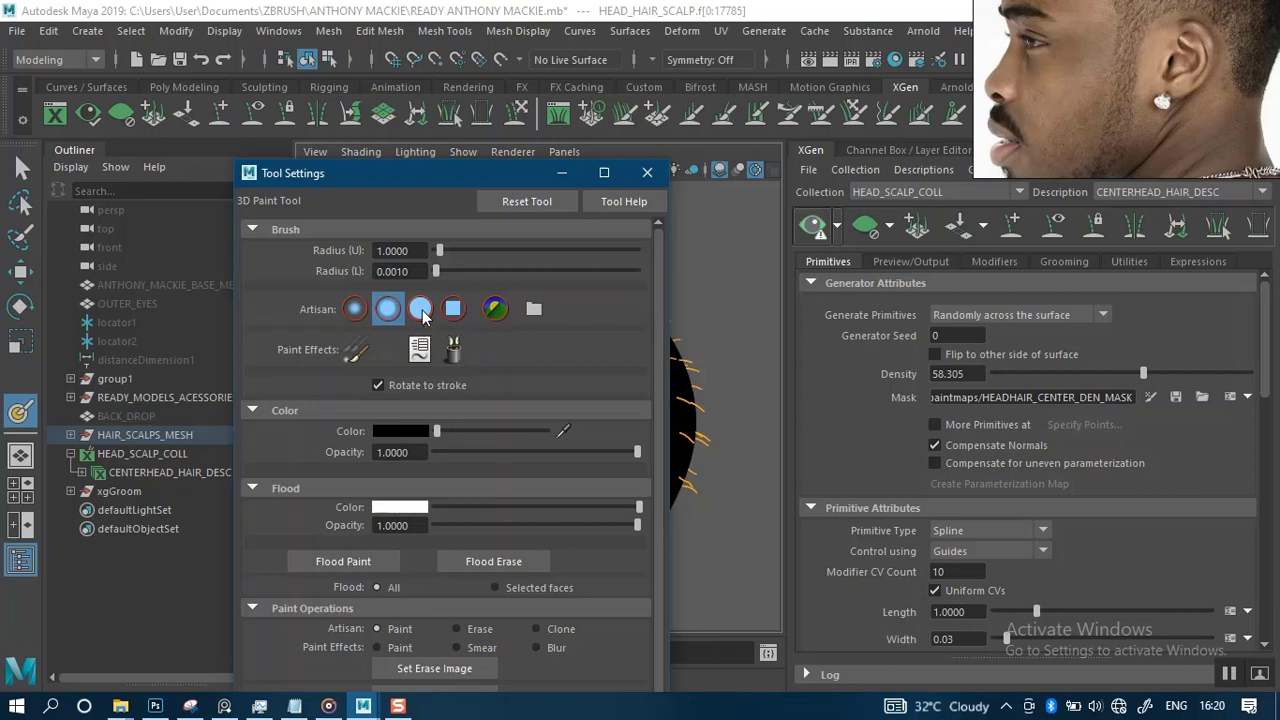
pyautogui.click(421, 311)
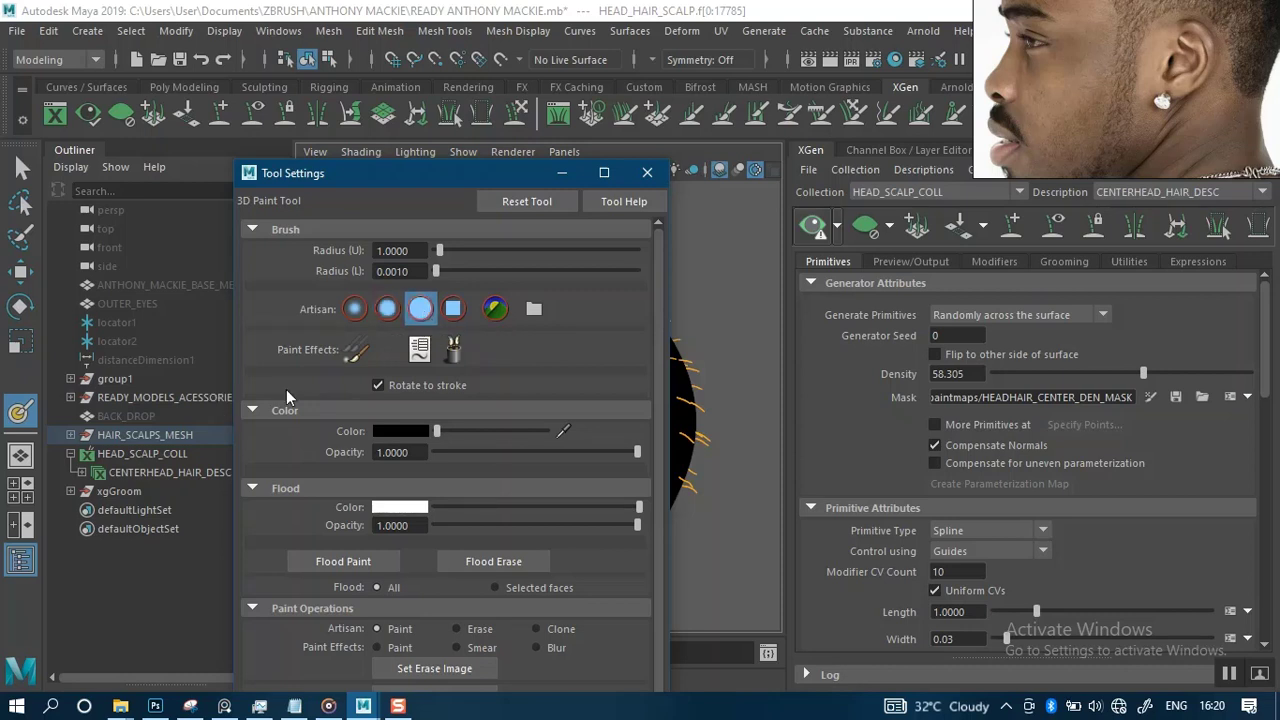
# - Collapse the Outliner and move the floating tool settings window away from the scalp in the viewport
pyautogui.moveTo(402, 178); pyautogui.dragTo(276, 99)
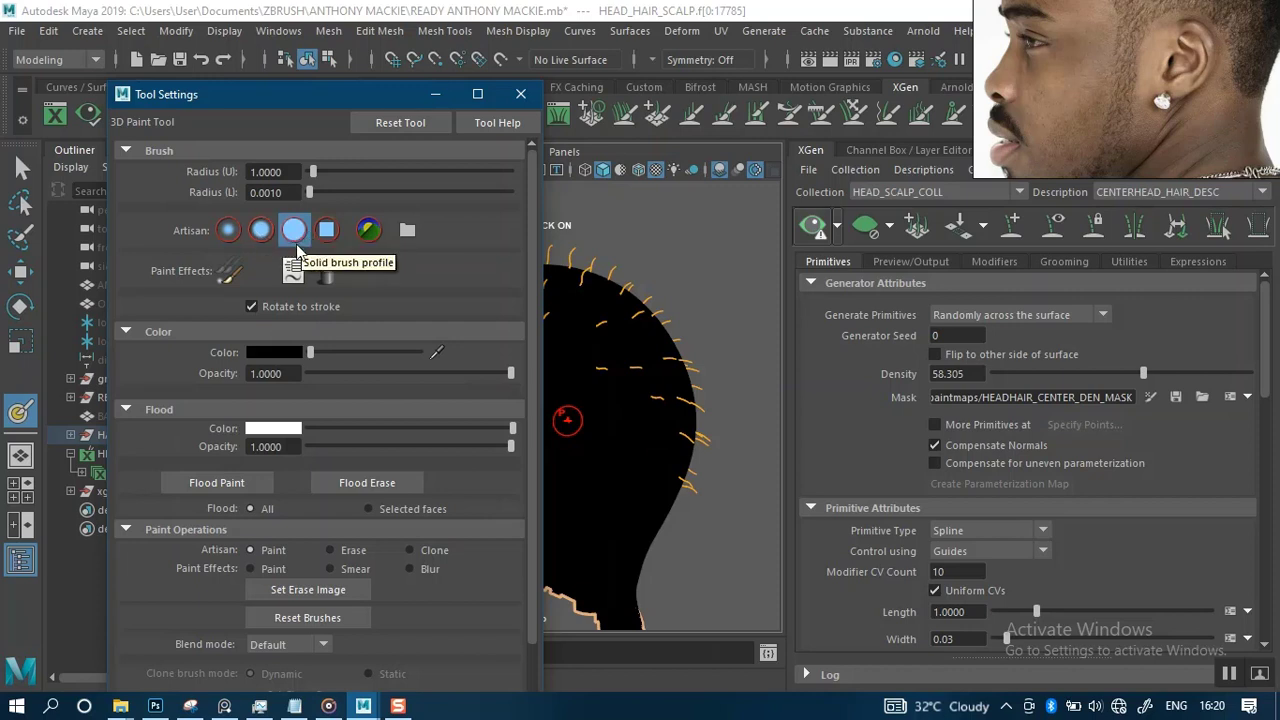
pyautogui.moveTo(303, 104); pyautogui.dragTo(257, 74)
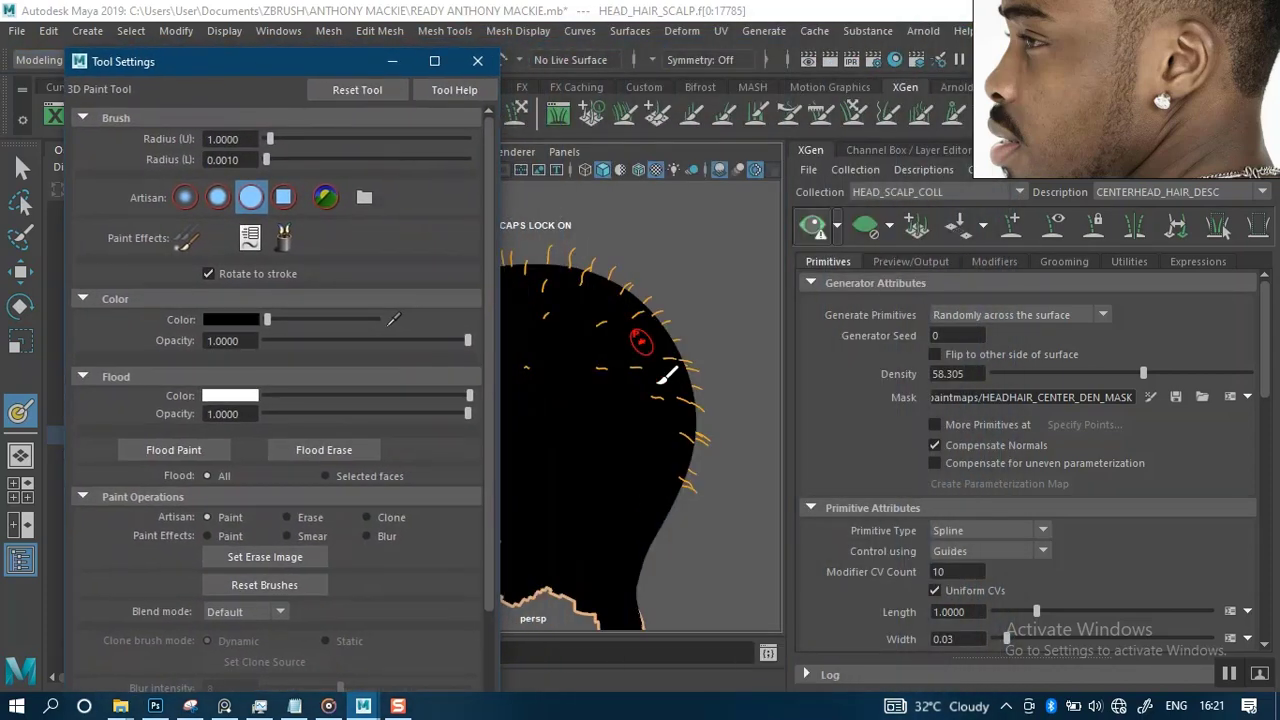
pyautogui.keyDown('alt'); pyautogui.moveTo(678, 434); pyautogui.dragTo(563, 332, button='right'); pyautogui.keyUp('alt')
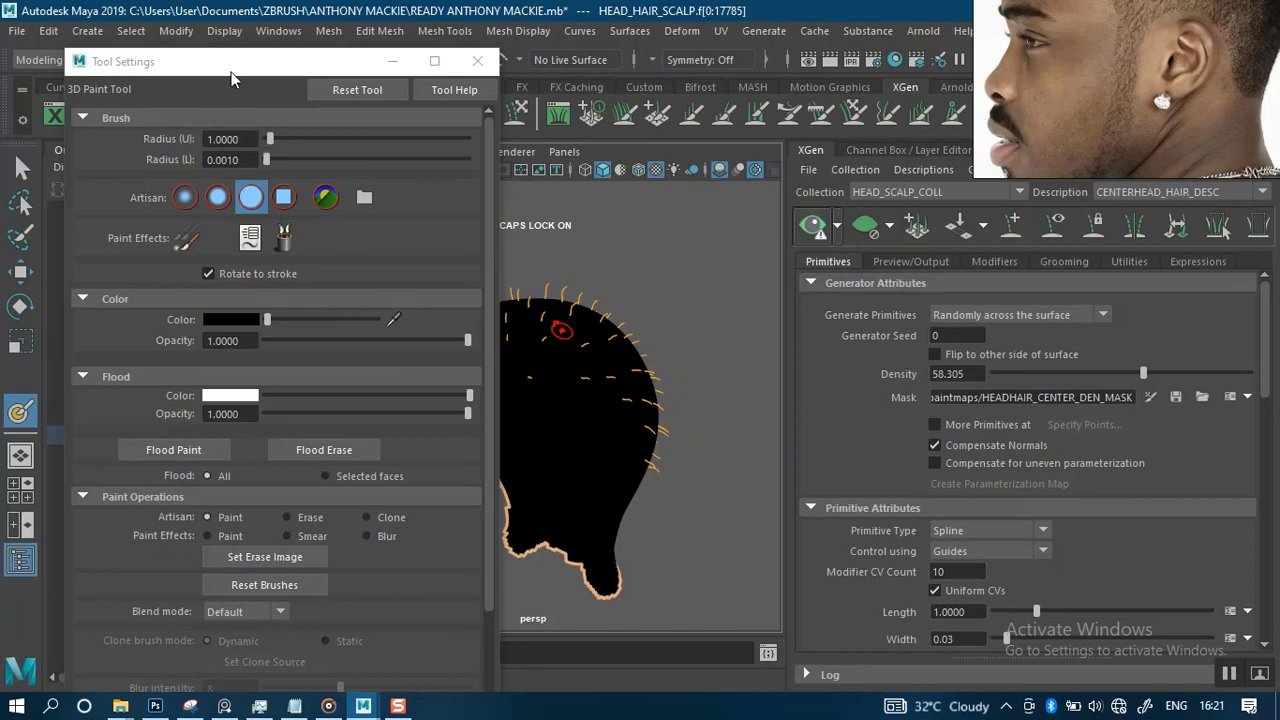
pyautogui.moveTo(231, 74); pyautogui.dragTo(480, 76)
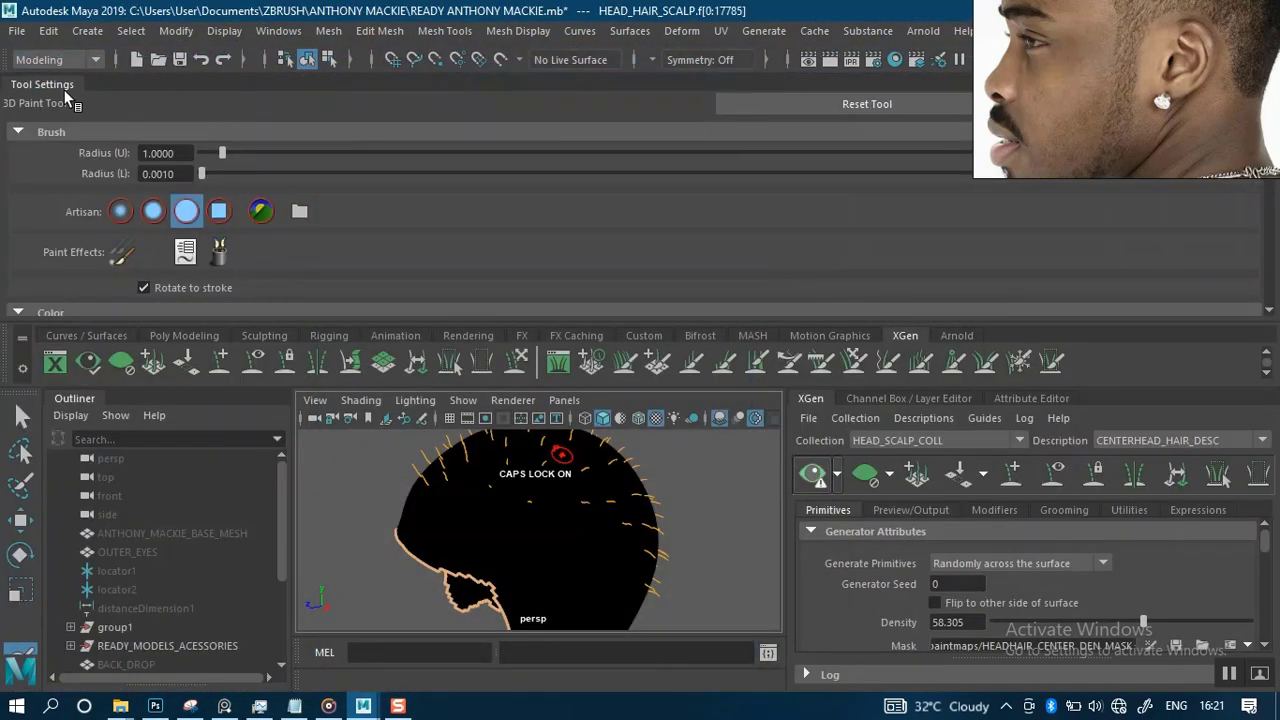
pyautogui.moveTo(63, 89); pyautogui.dragTo(527, 116)
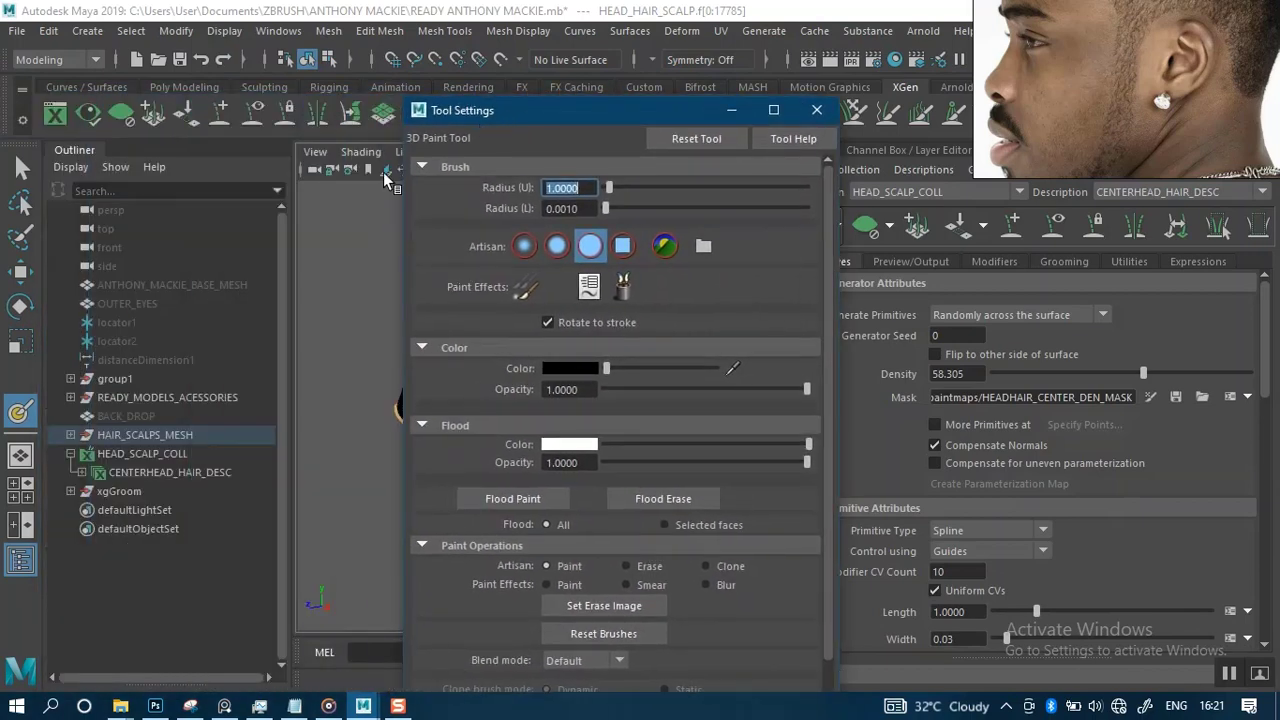
pyautogui.click(74, 155)
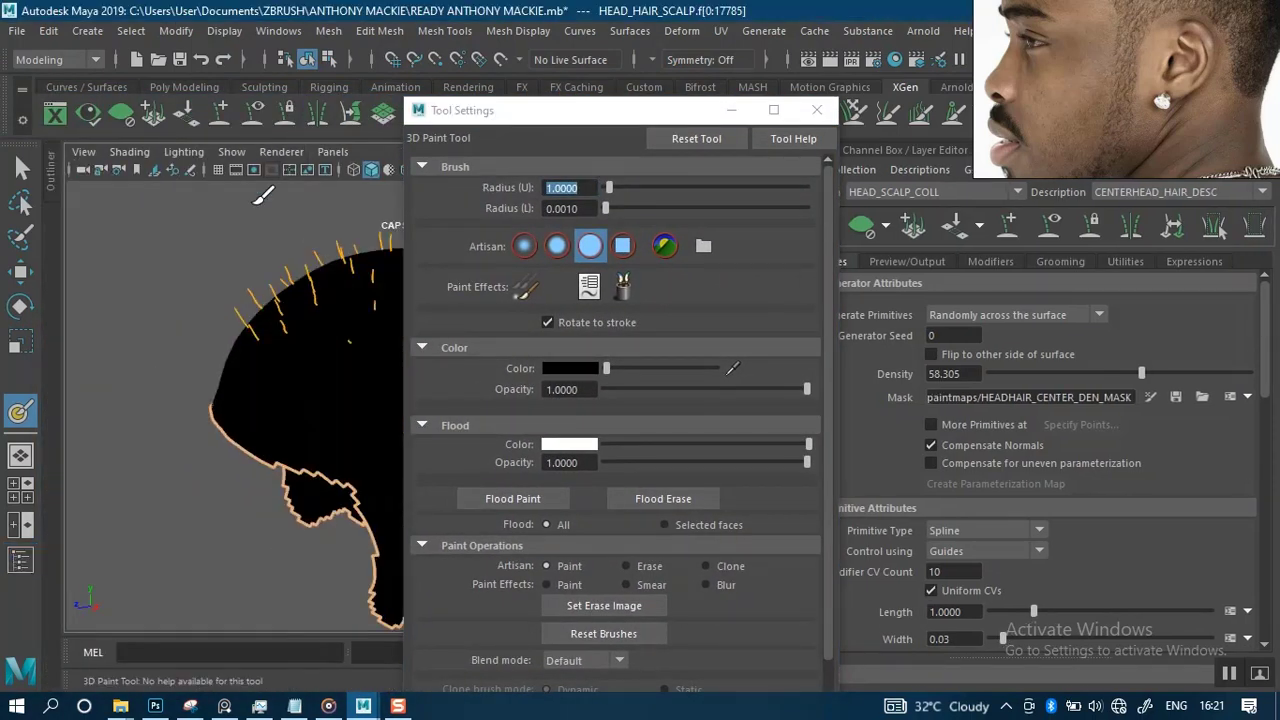
pyautogui.moveTo(623, 118); pyautogui.dragTo(774, 27)
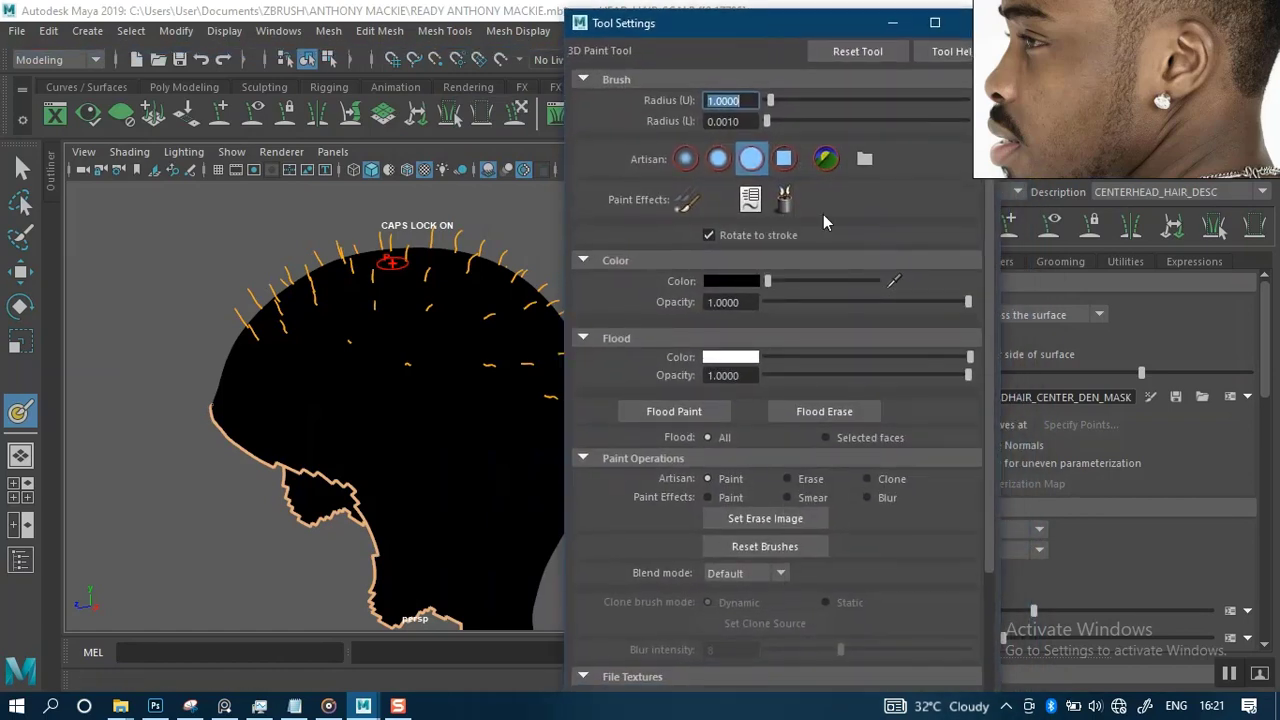
# - Examine the guide coverage around the front and side of the scalp against the haircut in the reference photo
pyautogui.moveTo(406, 405)
pyautogui.keyDown('alt'); pyautogui.mouseDown(button='right')
pyautogui.moveTo(391, 334)
pyautogui.moveTo(400, 431)
pyautogui.mouseUp(button='right'); pyautogui.keyUp('alt')
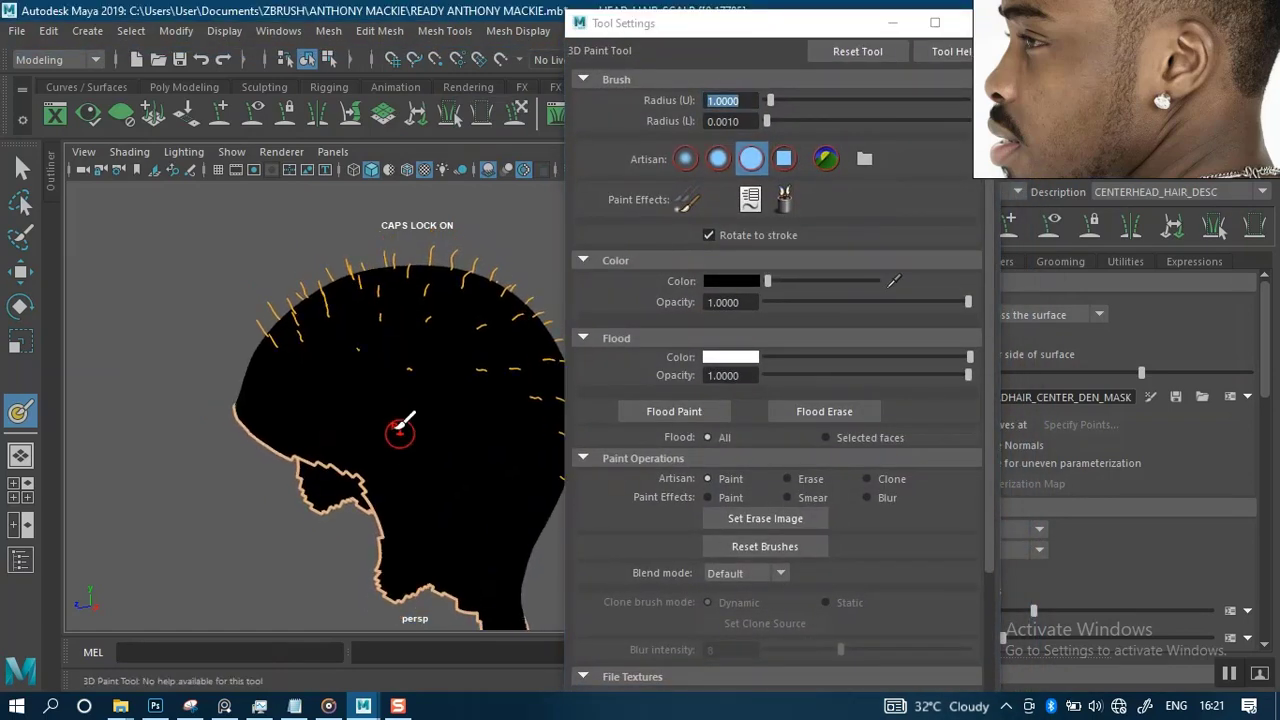
pyautogui.keyDown('alt'); pyautogui.moveTo(381, 368); pyautogui.dragTo(340, 369, button='middle'); pyautogui.keyUp('alt')
pyautogui.keyDown('alt'); pyautogui.moveTo(340, 369); pyautogui.dragTo(371, 406, button='right'); pyautogui.keyUp('alt')
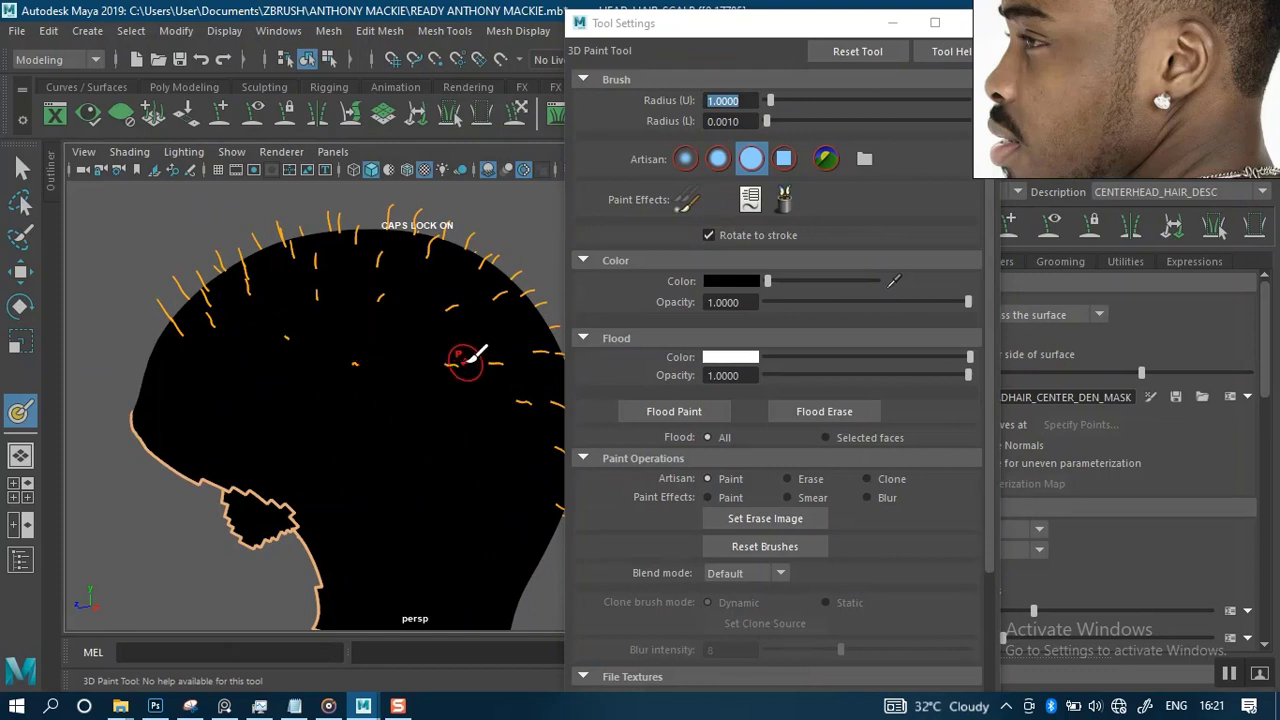
pyautogui.keyDown('alt'); pyautogui.moveTo(467, 363); pyautogui.dragTo(425, 380); pyautogui.keyUp('alt')
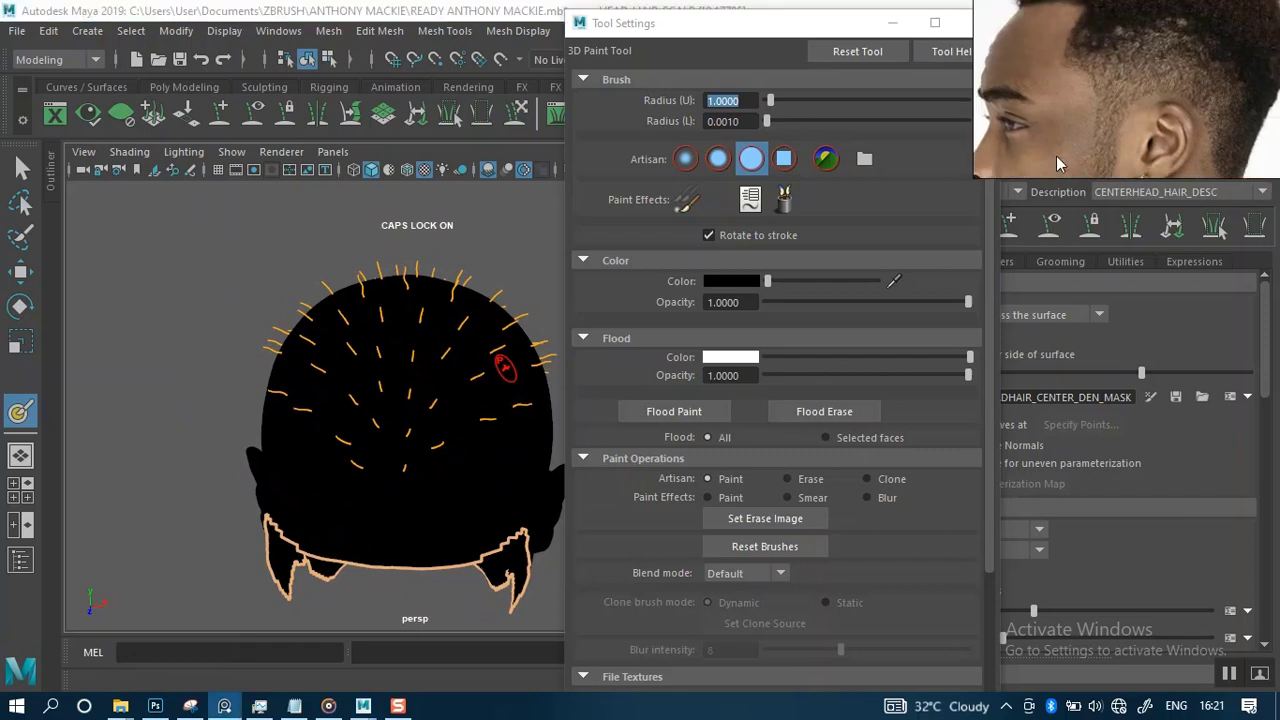
pyautogui.moveTo(1086, 62); pyautogui.dragTo(1080, 118)
pyautogui.keyDown('alt'); pyautogui.moveTo(436, 410); pyautogui.dragTo(432, 403, button='right'); pyautogui.keyUp('alt')
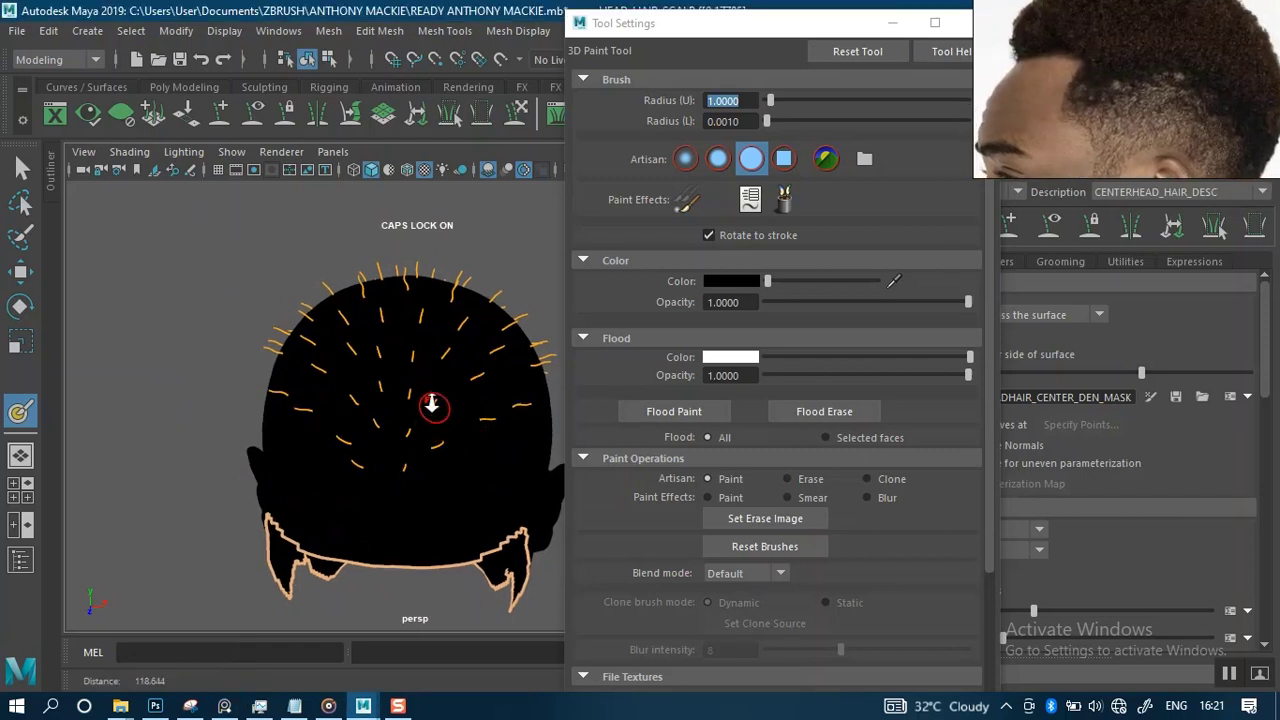
pyautogui.moveTo(432, 405)
pyautogui.keyDown('alt'); pyautogui.mouseDown()
pyautogui.moveTo(466, 420)
pyautogui.moveTo(423, 334)
pyautogui.moveTo(405, 337)
pyautogui.moveTo(500, 345)
pyautogui.moveTo(534, 309)
pyautogui.moveTo(374, 349)
pyautogui.moveTo(400, 371)
pyautogui.moveTo(367, 357)
pyautogui.moveTo(468, 350)
pyautogui.moveTo(352, 360)
pyautogui.moveTo(400, 366)
pyautogui.moveTo(371, 366)
pyautogui.mouseUp(); pyautogui.keyUp('alt')
pyautogui.keyDown('alt'); pyautogui.moveTo(371, 366); pyautogui.dragTo(396, 371, button='middle'); pyautogui.keyUp('alt')
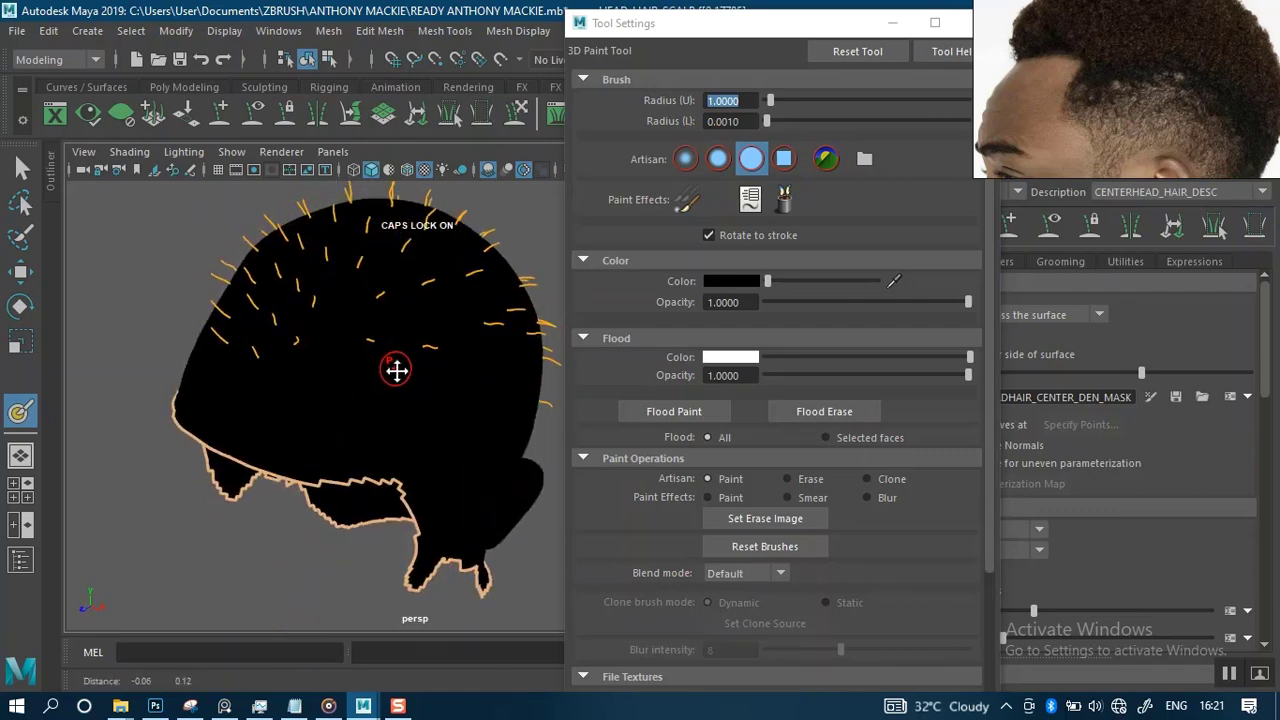
pyautogui.moveTo(396, 370)
pyautogui.keyDown('alt'); pyautogui.mouseDown(button='right')
pyautogui.moveTo(371, 366)
pyautogui.moveTo(380, 349)
pyautogui.moveTo(410, 352)
pyautogui.mouseUp(button='right'); pyautogui.keyUp('alt')
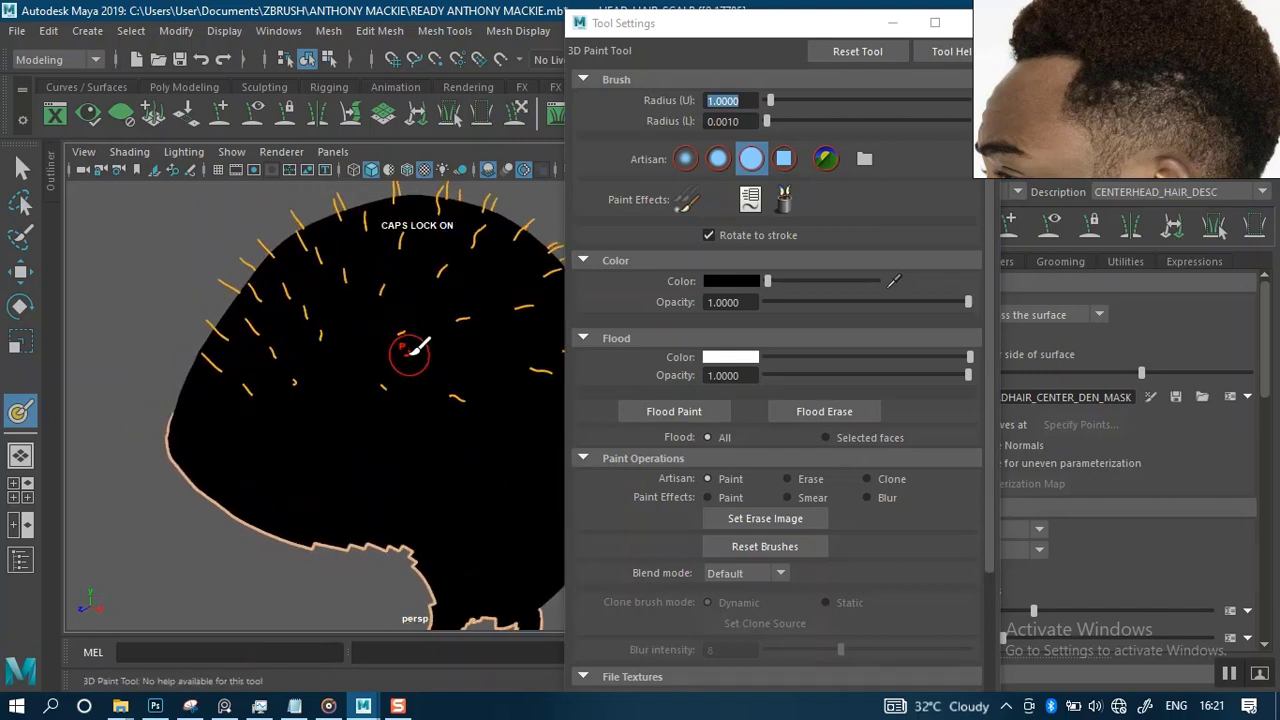
pyautogui.moveTo(412, 348)
pyautogui.keyDown('alt'); pyautogui.mouseDown()
pyautogui.moveTo(423, 354)
pyautogui.moveTo(383, 374)
pyautogui.moveTo(377, 420)
pyautogui.mouseUp(); pyautogui.keyUp('alt')
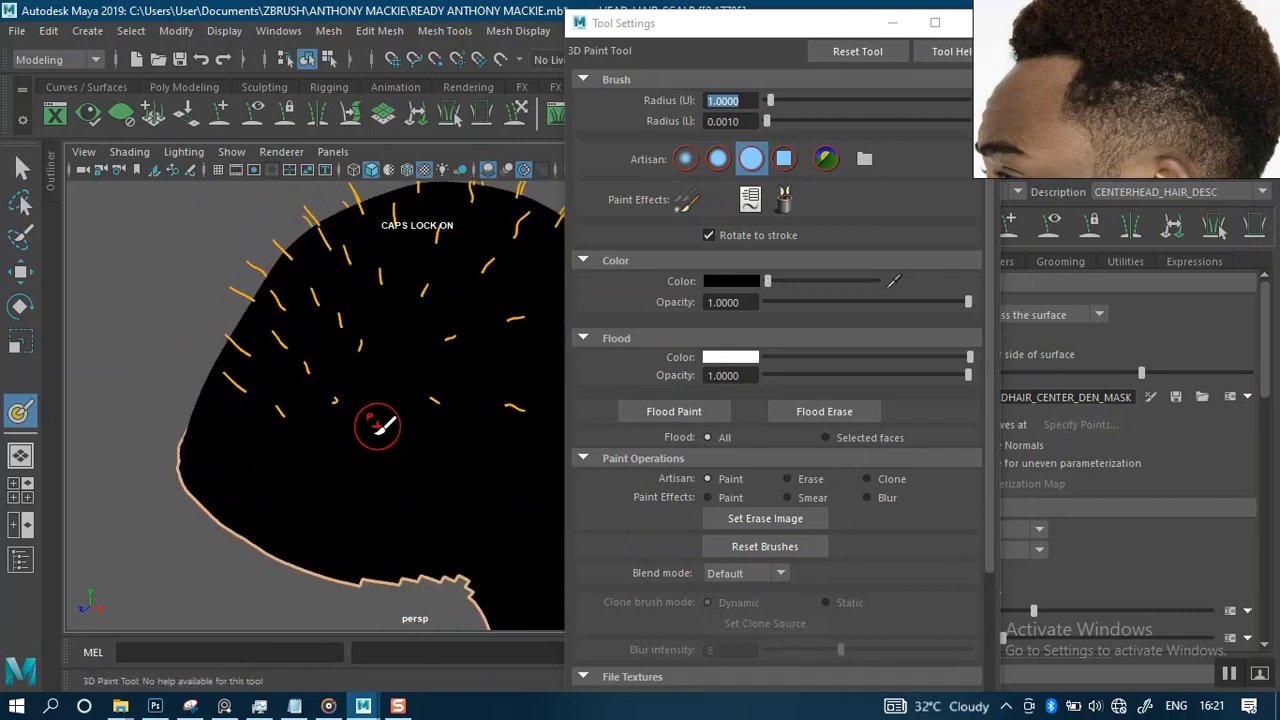
# - Add an interpolated guide in the gap just below the lowest guides on the side of the scalp and save the scene
pyautogui.click(221, 115)
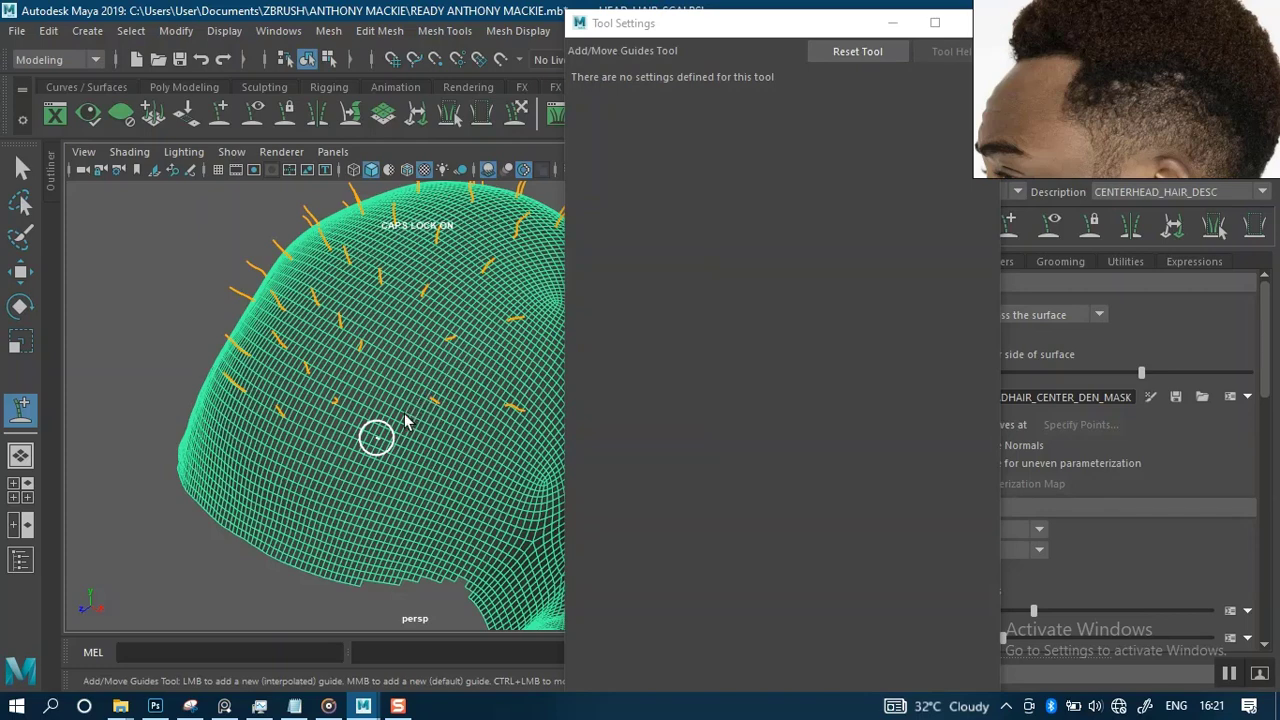
pyautogui.click(378, 438)
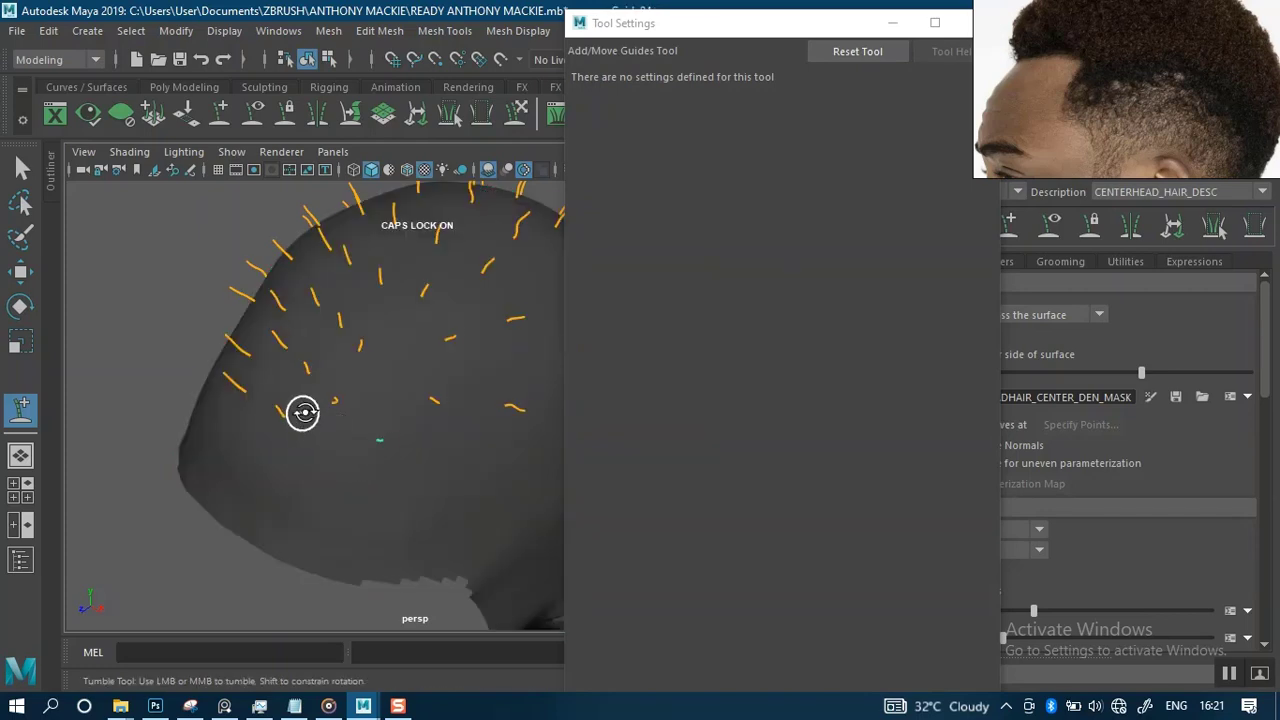
pyautogui.keyDown('alt'); pyautogui.moveTo(303, 413); pyautogui.dragTo(394, 417); pyautogui.keyUp('alt')
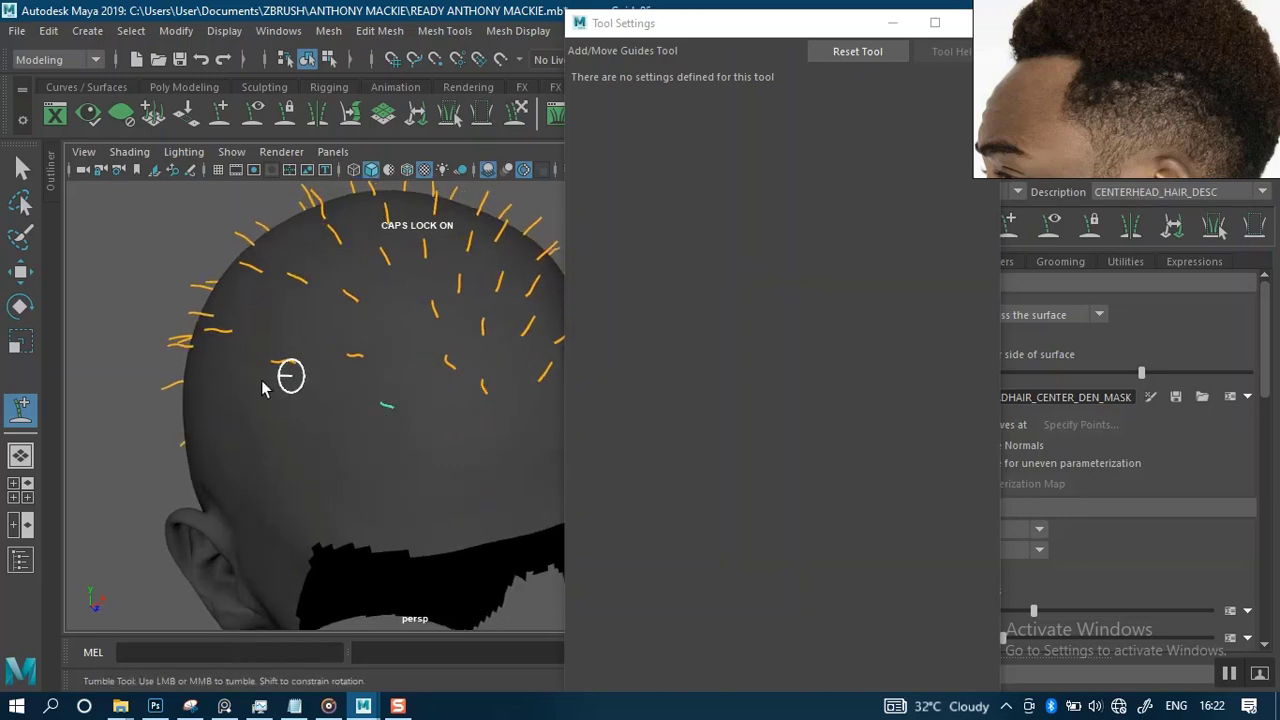
pyautogui.keyDown('alt'); pyautogui.moveTo(420, 417); pyautogui.dragTo(316, 399); pyautogui.keyUp('alt')
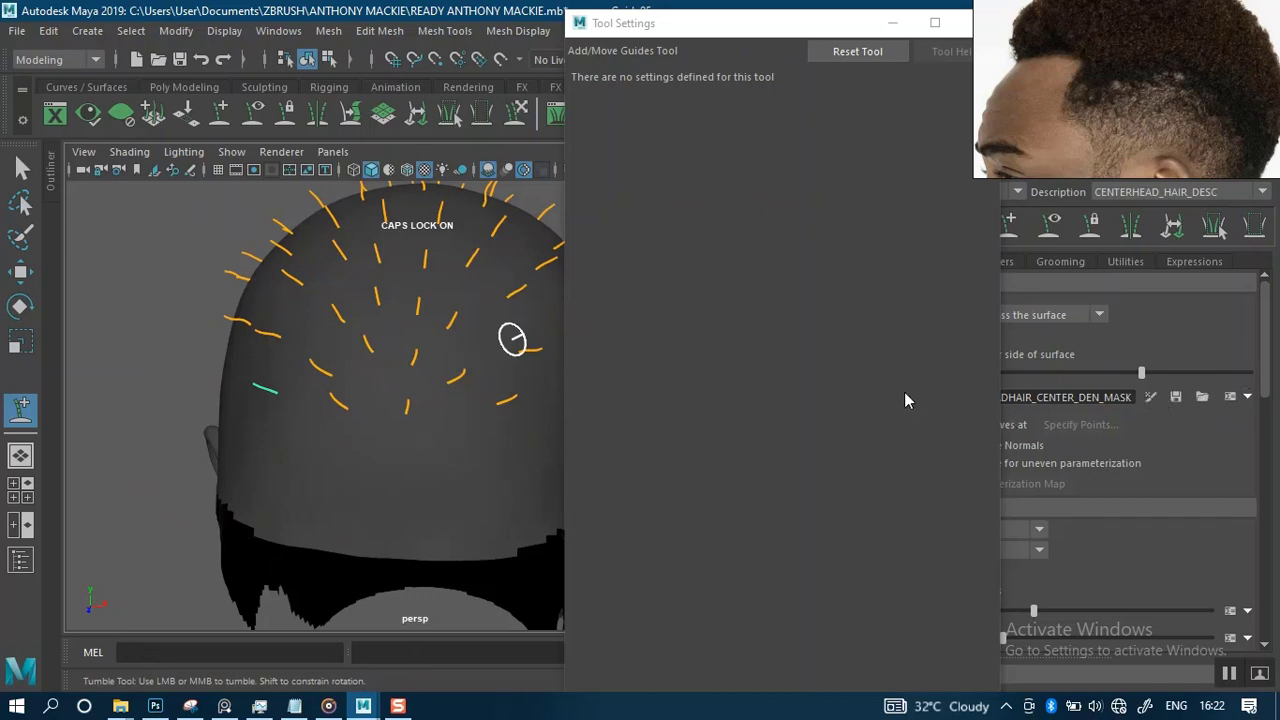
pyautogui.keyDown('alt'); pyautogui.moveTo(510, 410); pyautogui.dragTo(446, 408, button='right'); pyautogui.keyUp('alt')
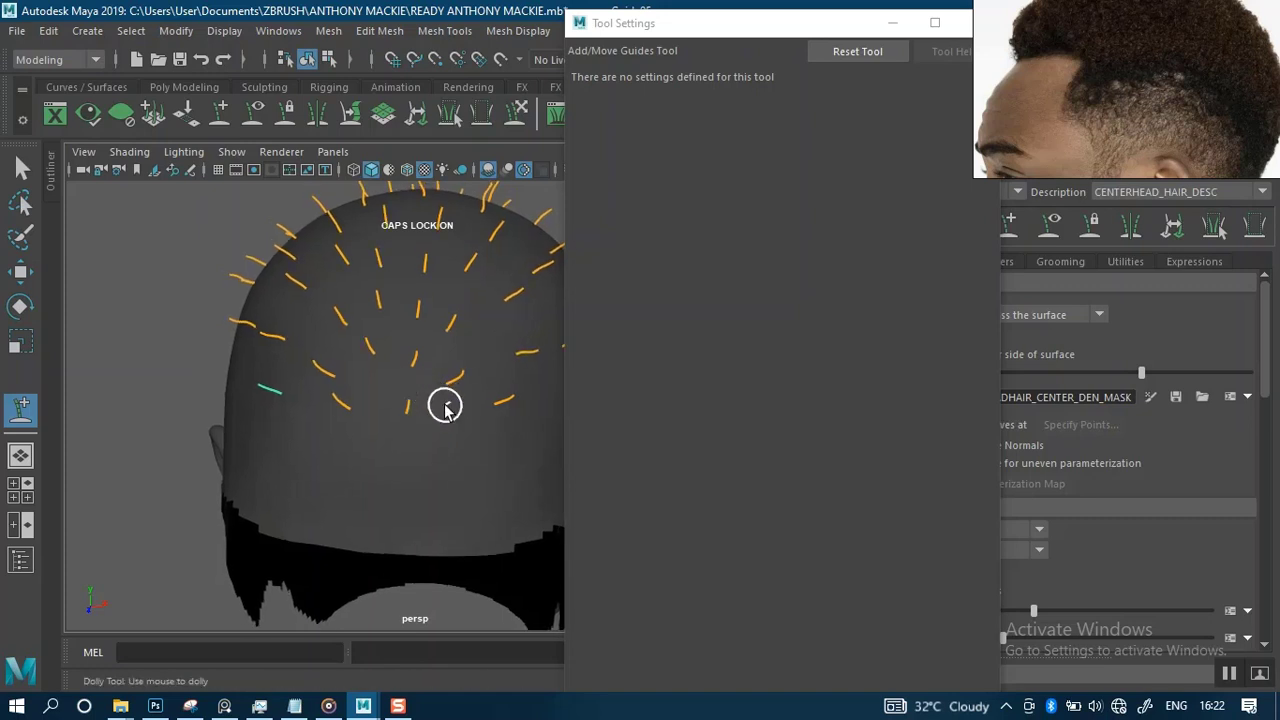
pyautogui.hotkey('ctrl', 's')
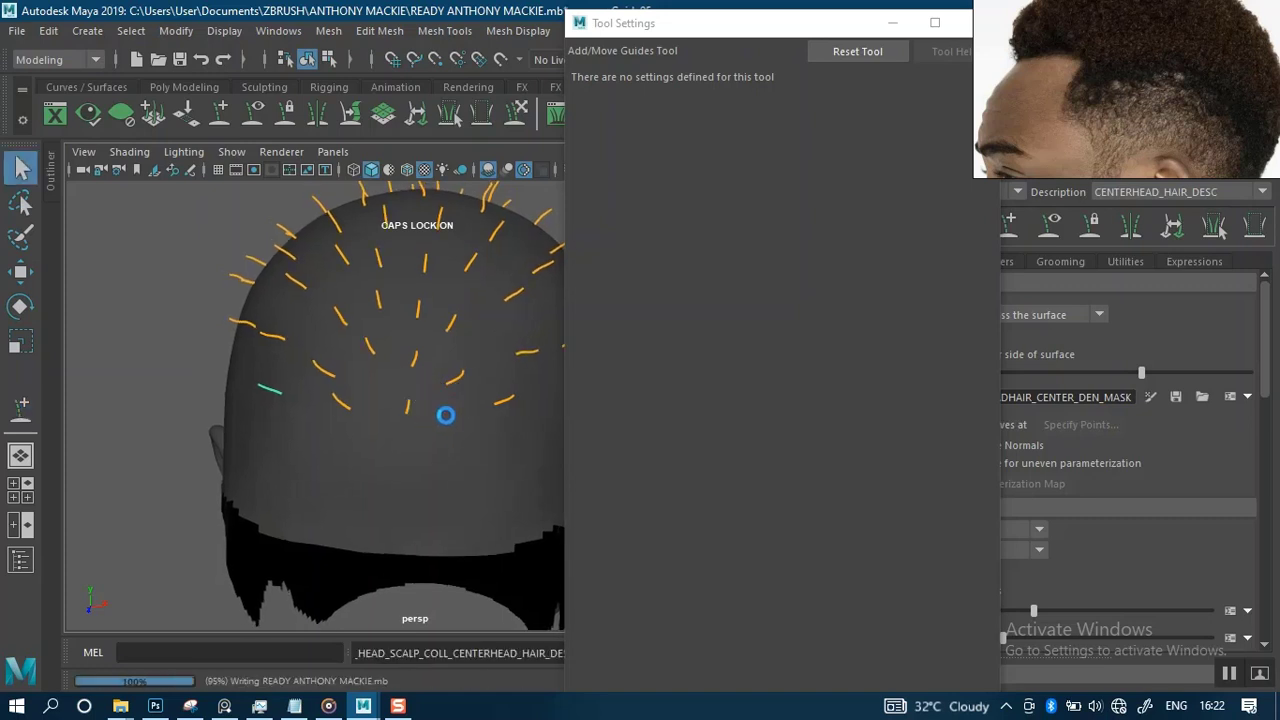
# - Reopen the HEADHAIR_CENTER_DEN_MASK map for 3D painting and turn on textured shading in the viewport
pyautogui.click(445, 392)
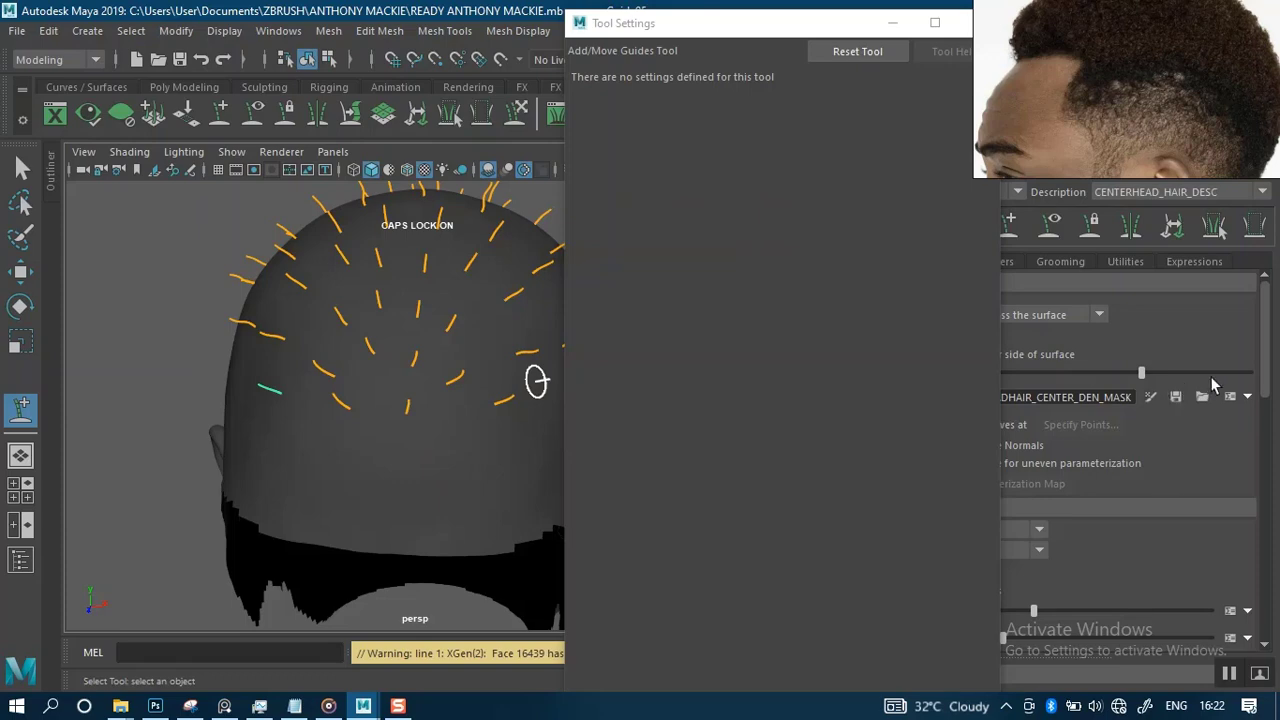
pyautogui.moveTo(1263, 381)
pyautogui.mouseDown()
pyautogui.moveTo(1263, 402)
pyautogui.moveTo(1263, 370)
pyautogui.mouseUp()
pyautogui.click(1150, 398)
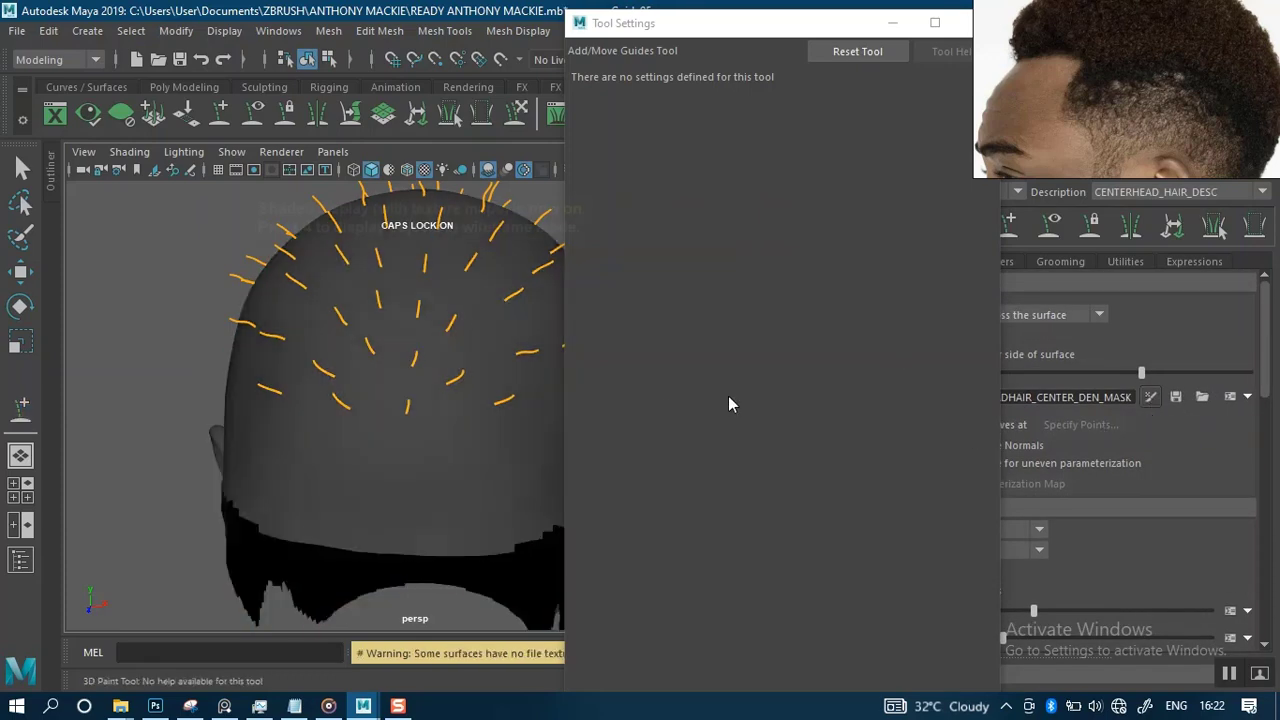
pyautogui.press('6')
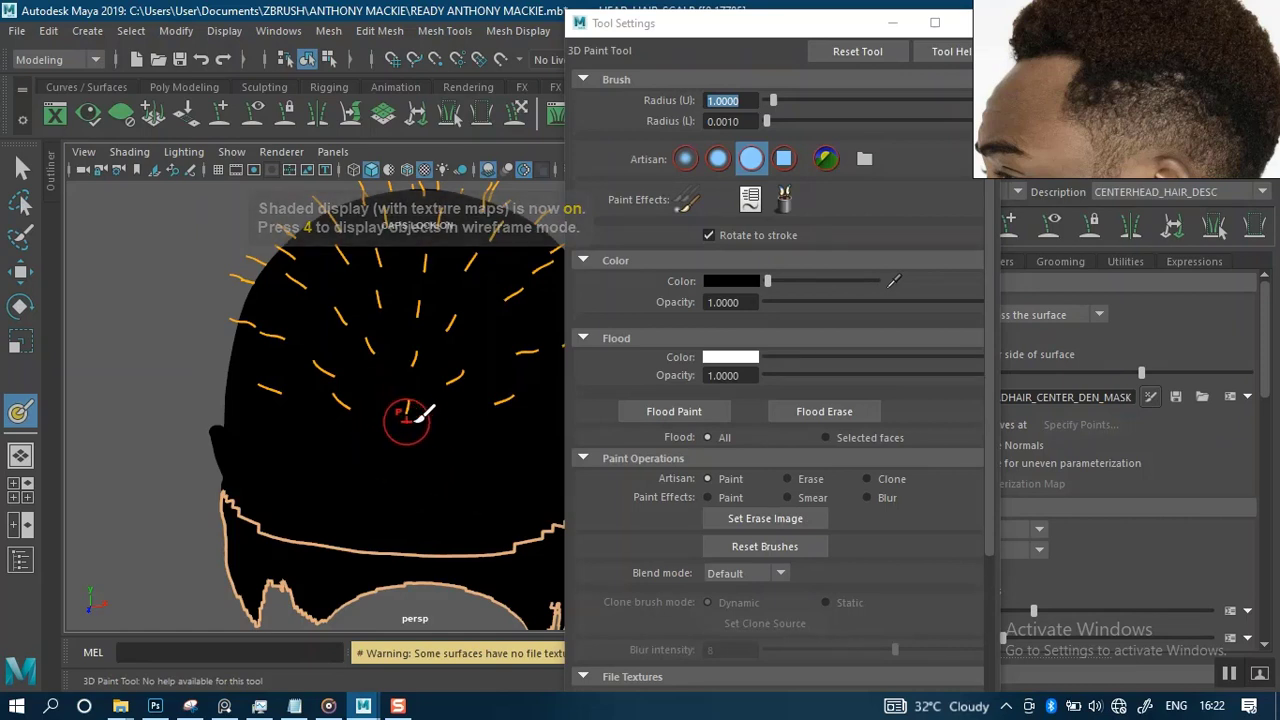
pyautogui.press('capslock')
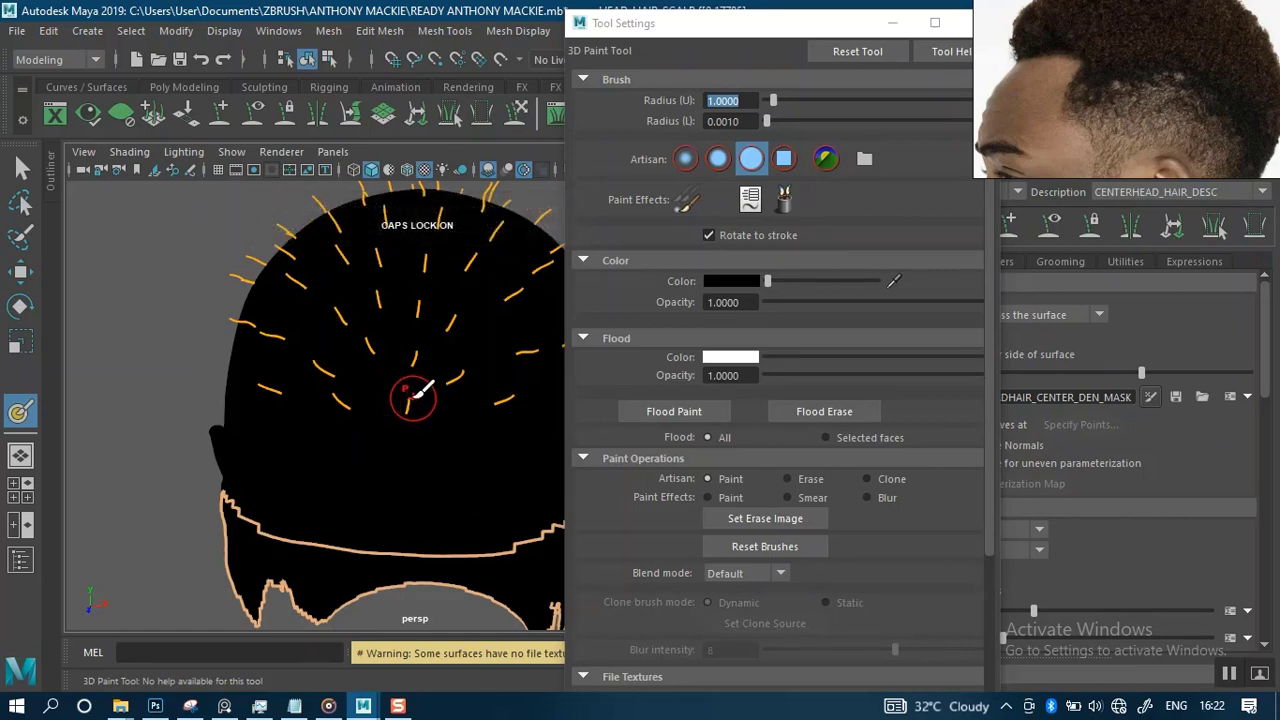
# - Set the paint color to white and try a brush dab among the lower guides on the scalp
pyautogui.keyDown('alt'); pyautogui.moveTo(424, 430); pyautogui.dragTo(418, 419, button='middle'); pyautogui.keyUp('alt')
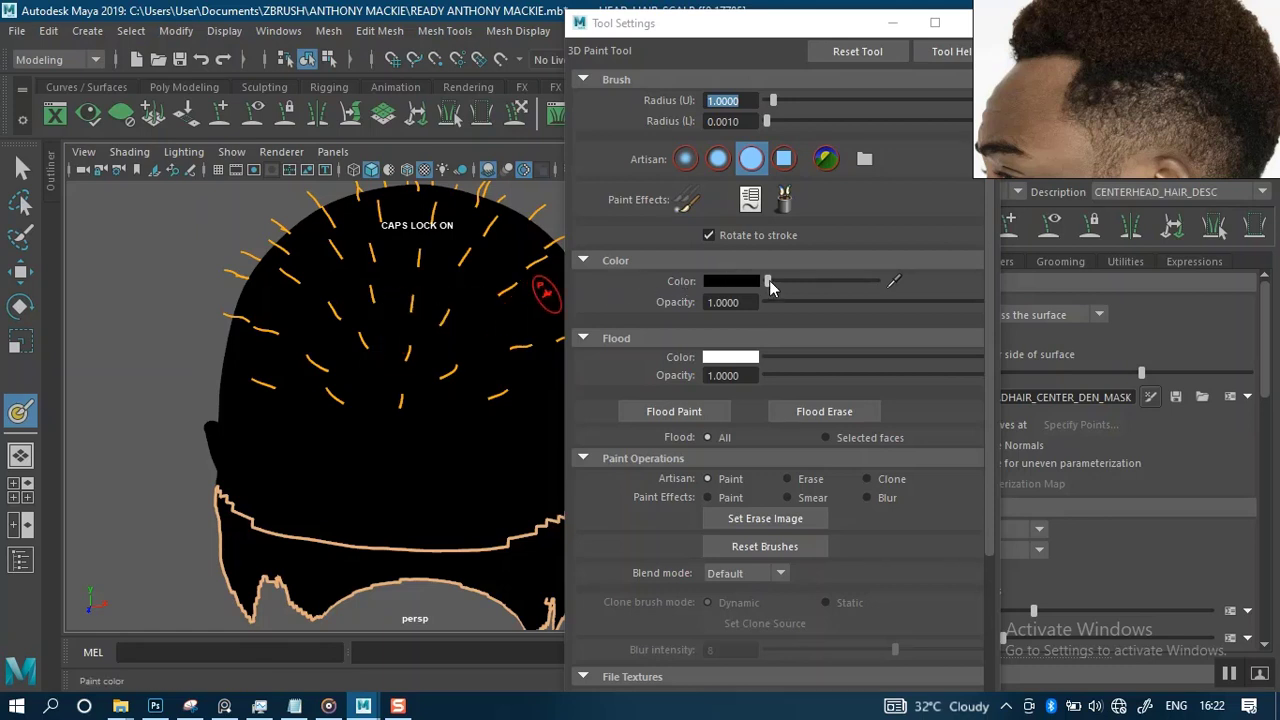
pyautogui.moveTo(773, 285); pyautogui.dragTo(874, 285)
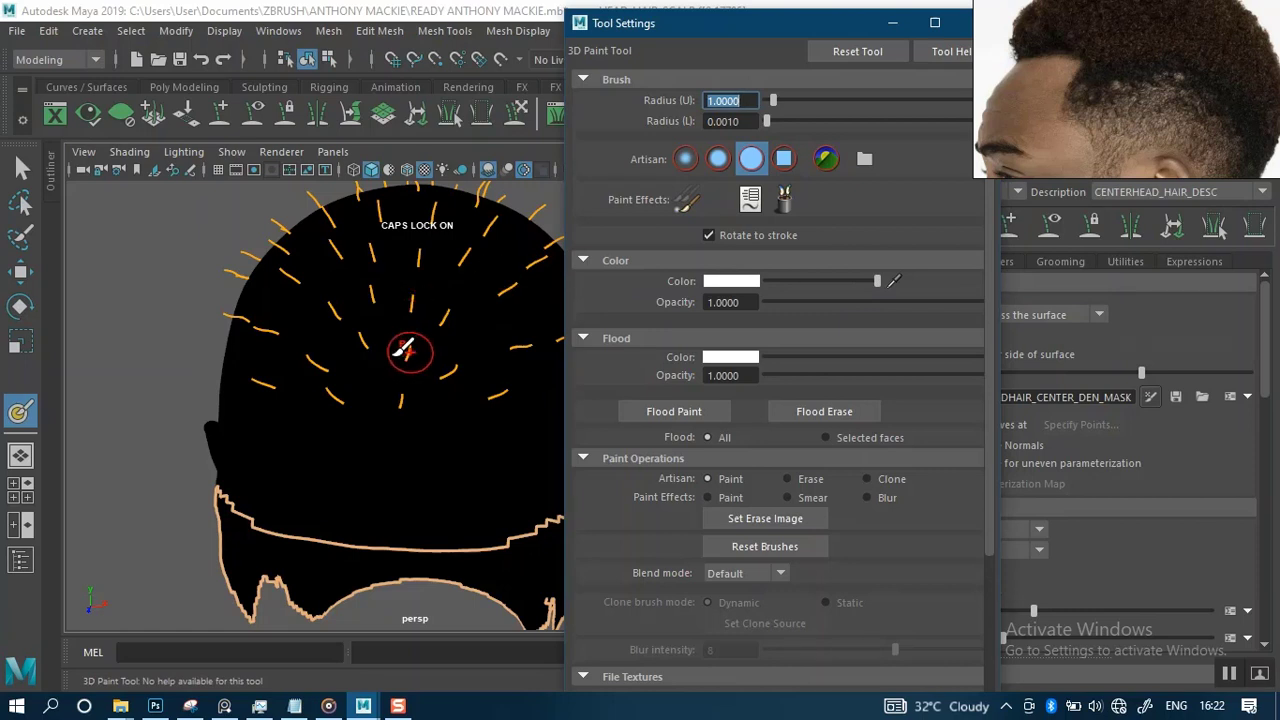
pyautogui.click(460, 405)
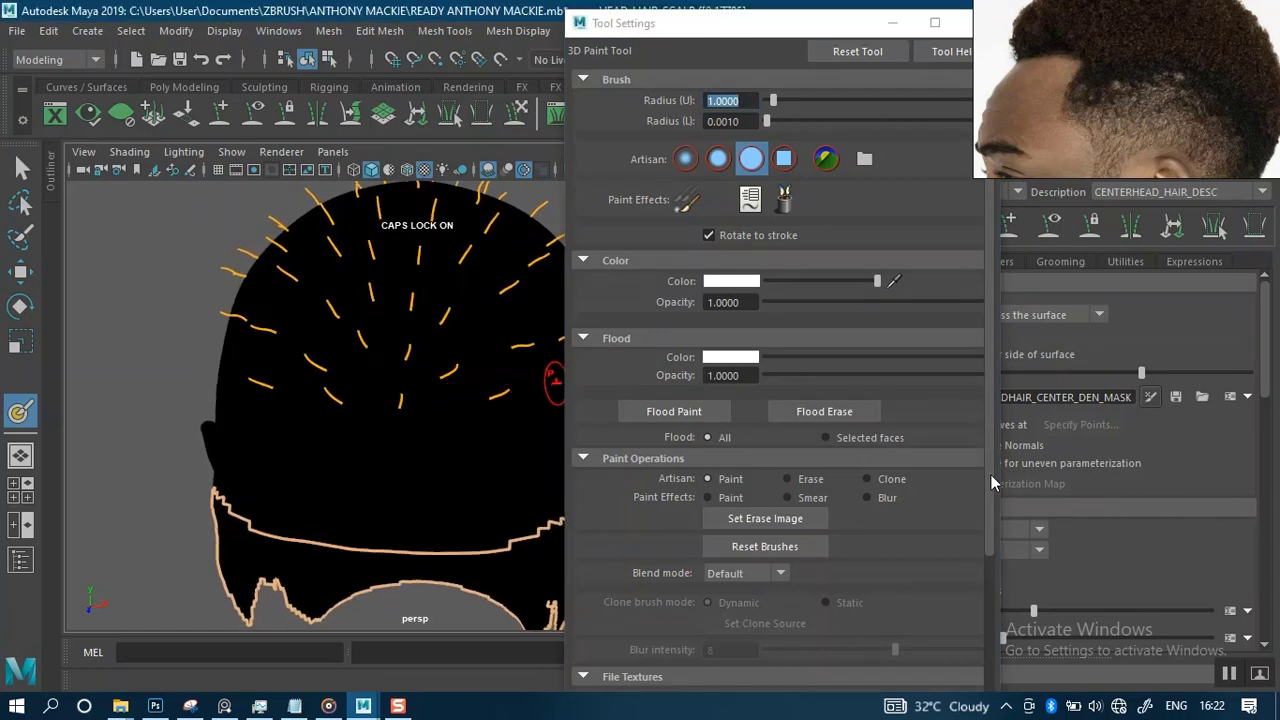
# - Inspect the 3D Paint Tool's paint operation and file texture settings and test a brush dab below the lowest guides
pyautogui.moveTo(991, 483); pyautogui.dragTo(991, 635)
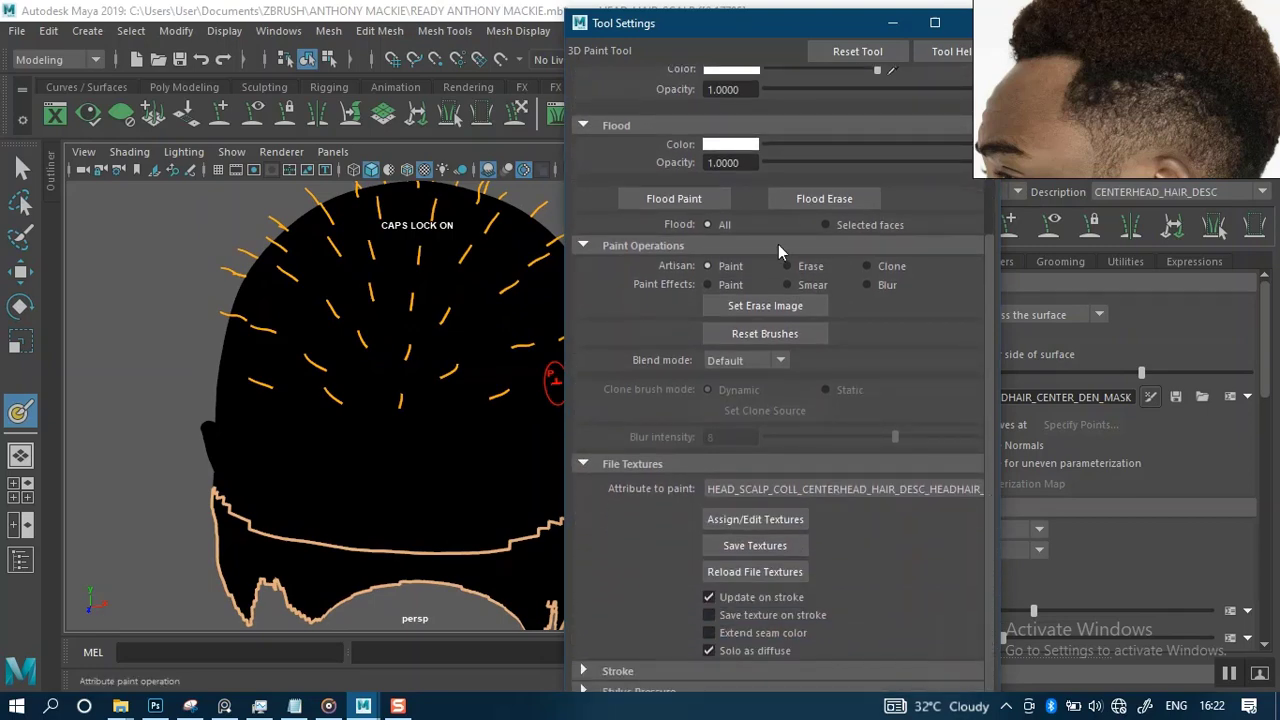
pyautogui.moveTo(743, 15); pyautogui.dragTo(686, 36)
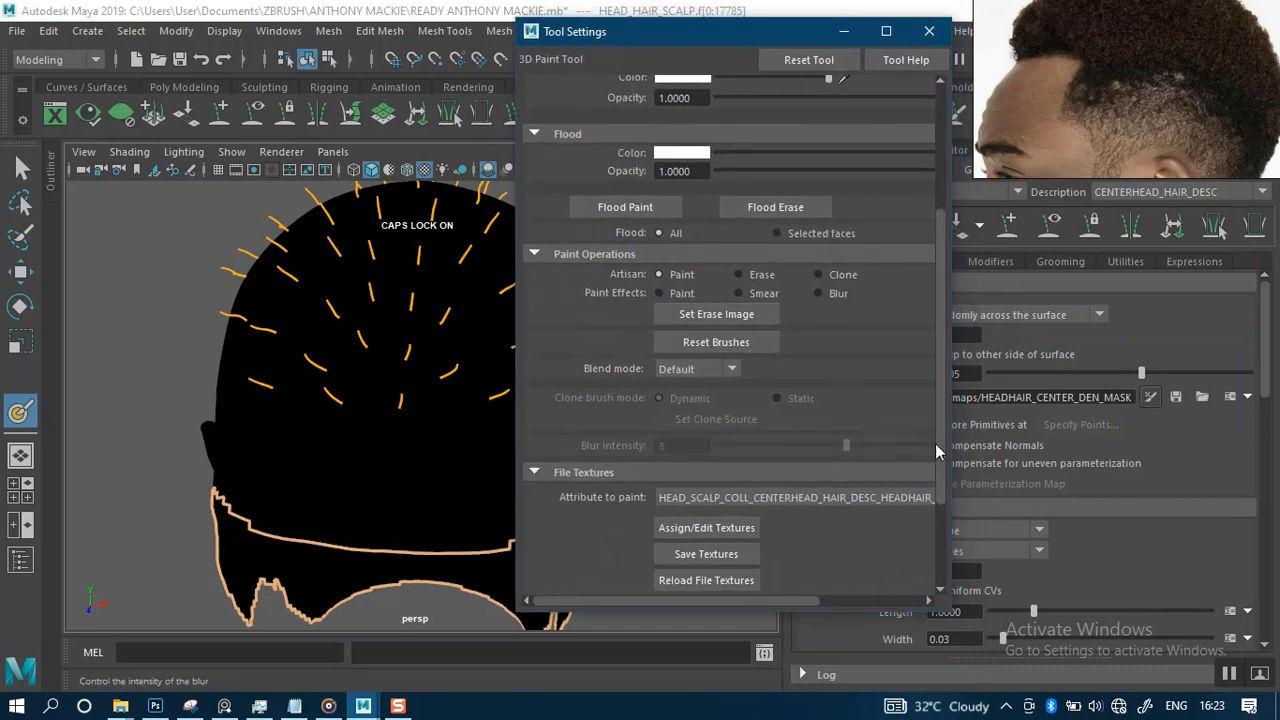
pyautogui.moveTo(941, 454); pyautogui.dragTo(942, 546)
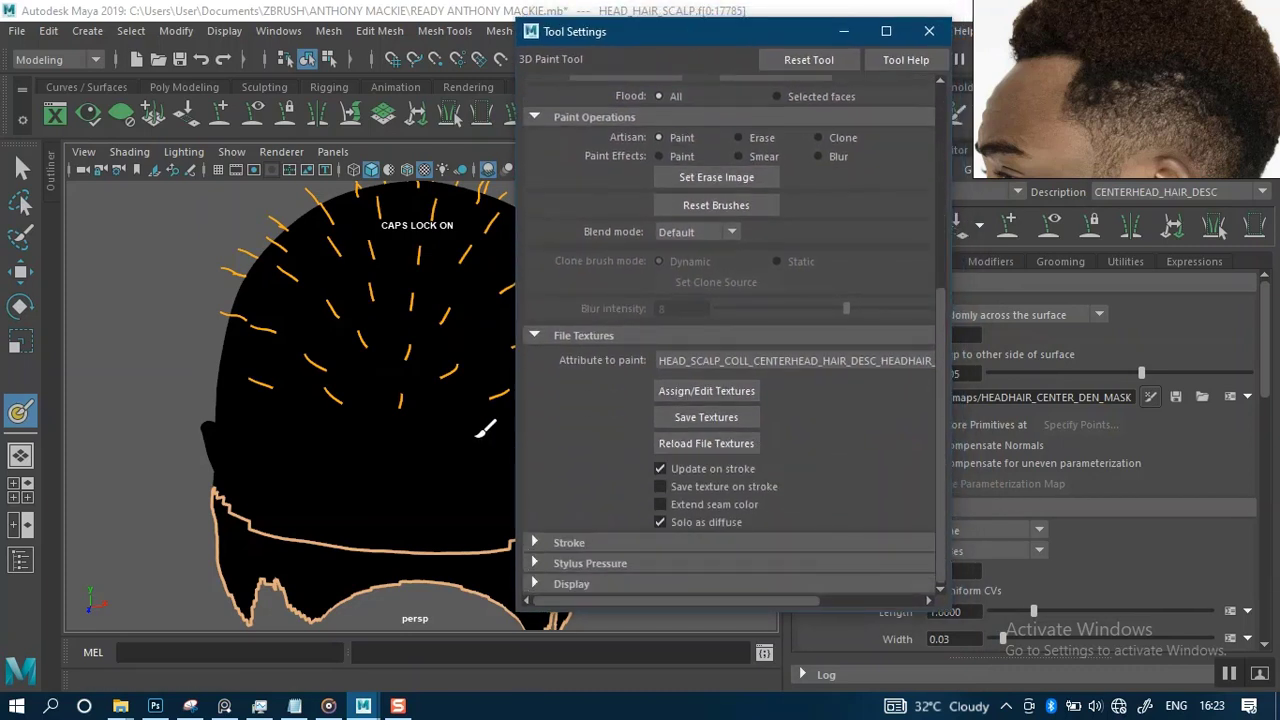
pyautogui.click(373, 463)
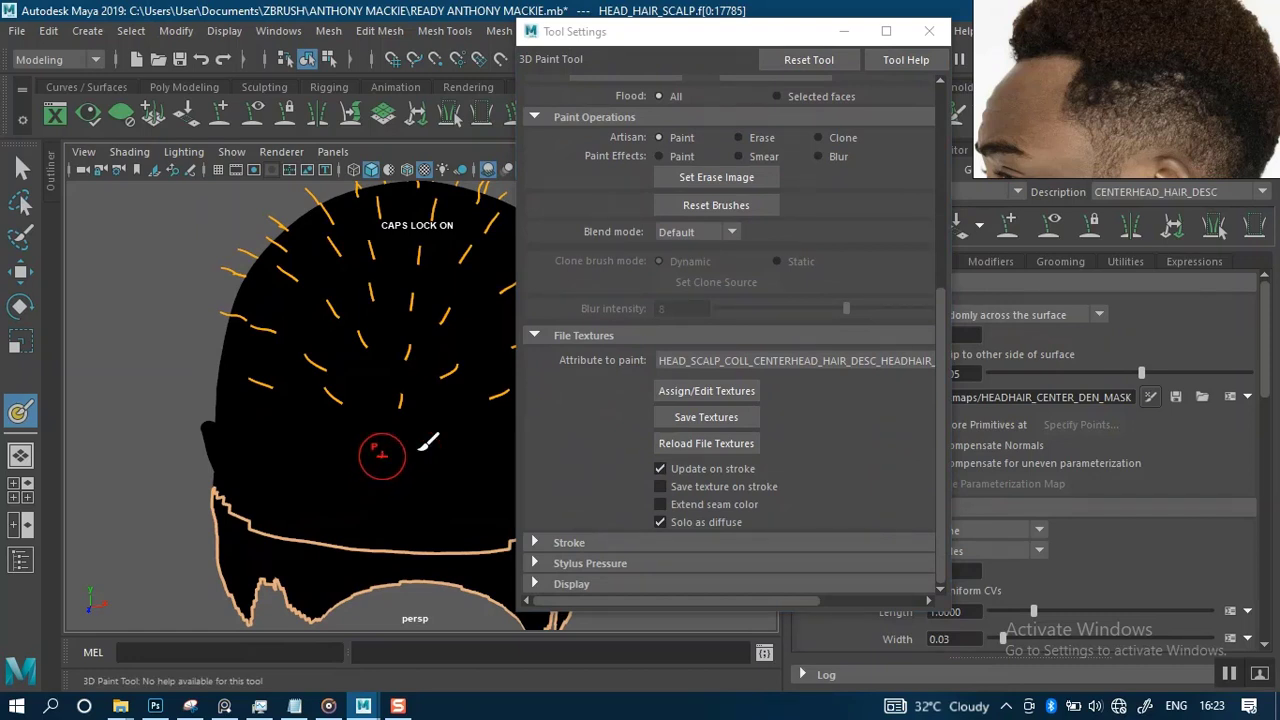
# - Try raising the paint texture size in the Assign/Edit File Textures options, and save the mask texture
pyautogui.click(690, 398)
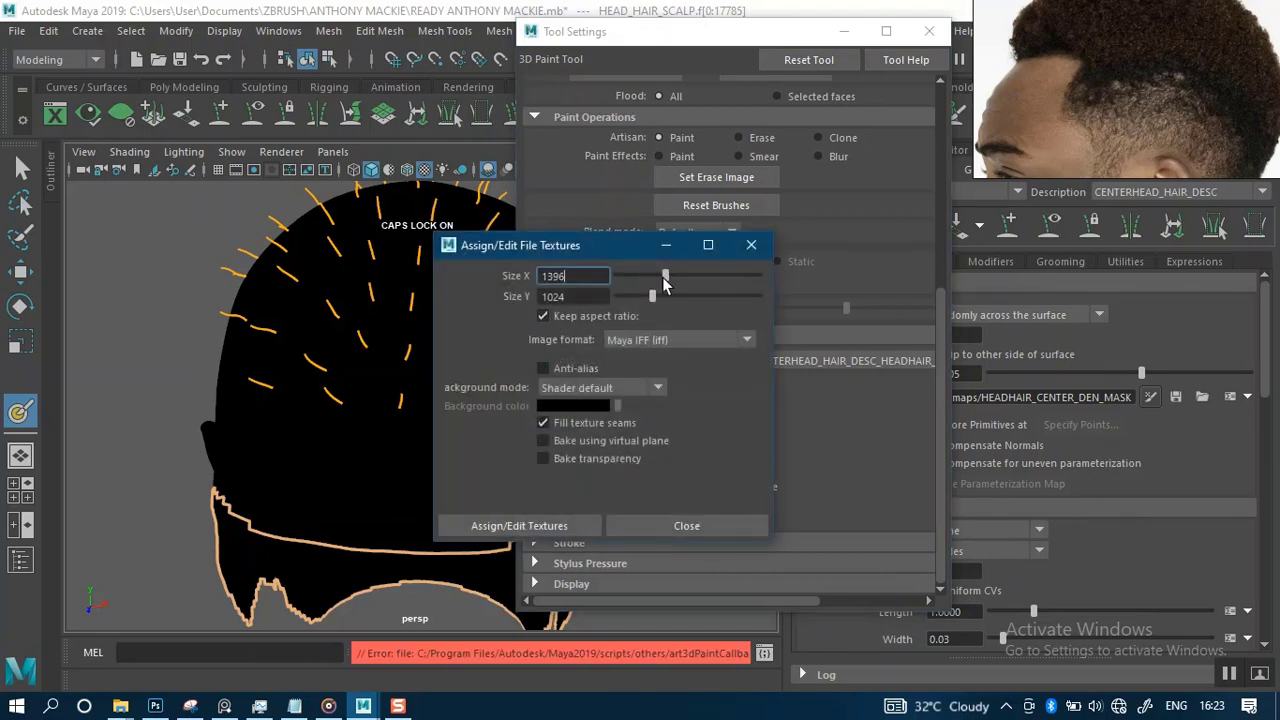
pyautogui.moveTo(701, 284); pyautogui.dragTo(668, 304)
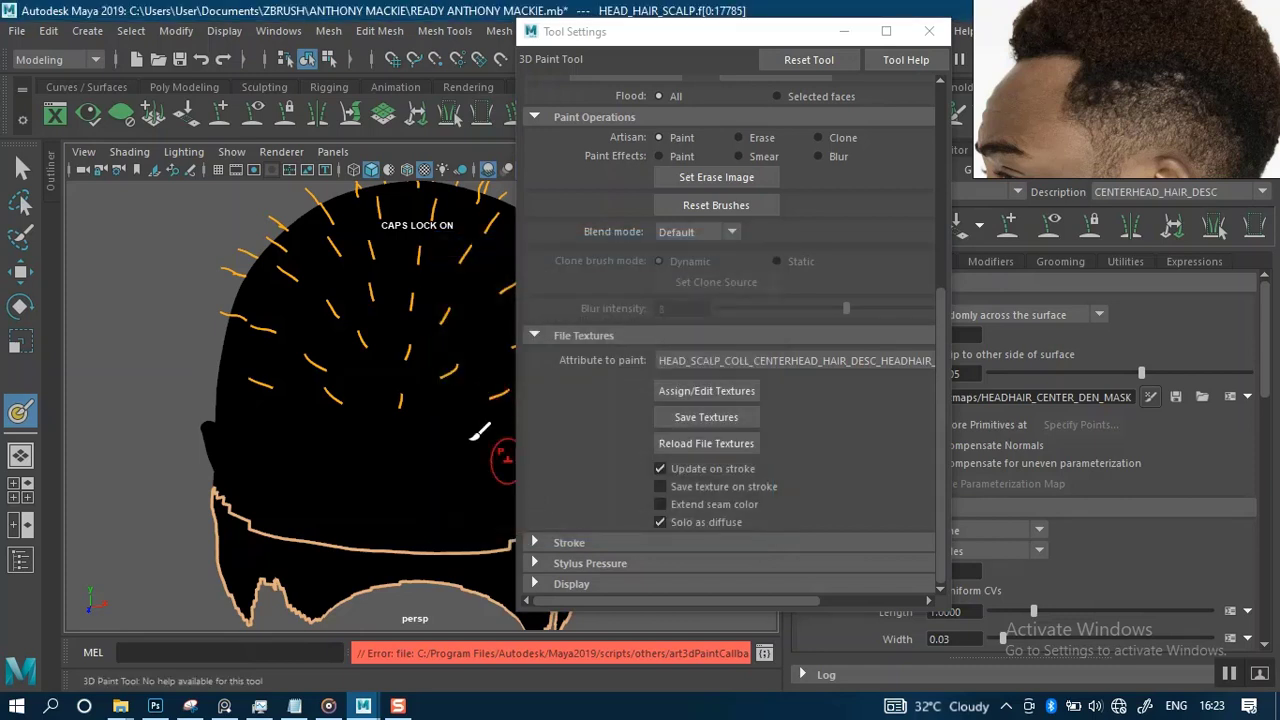
pyautogui.click(683, 428)
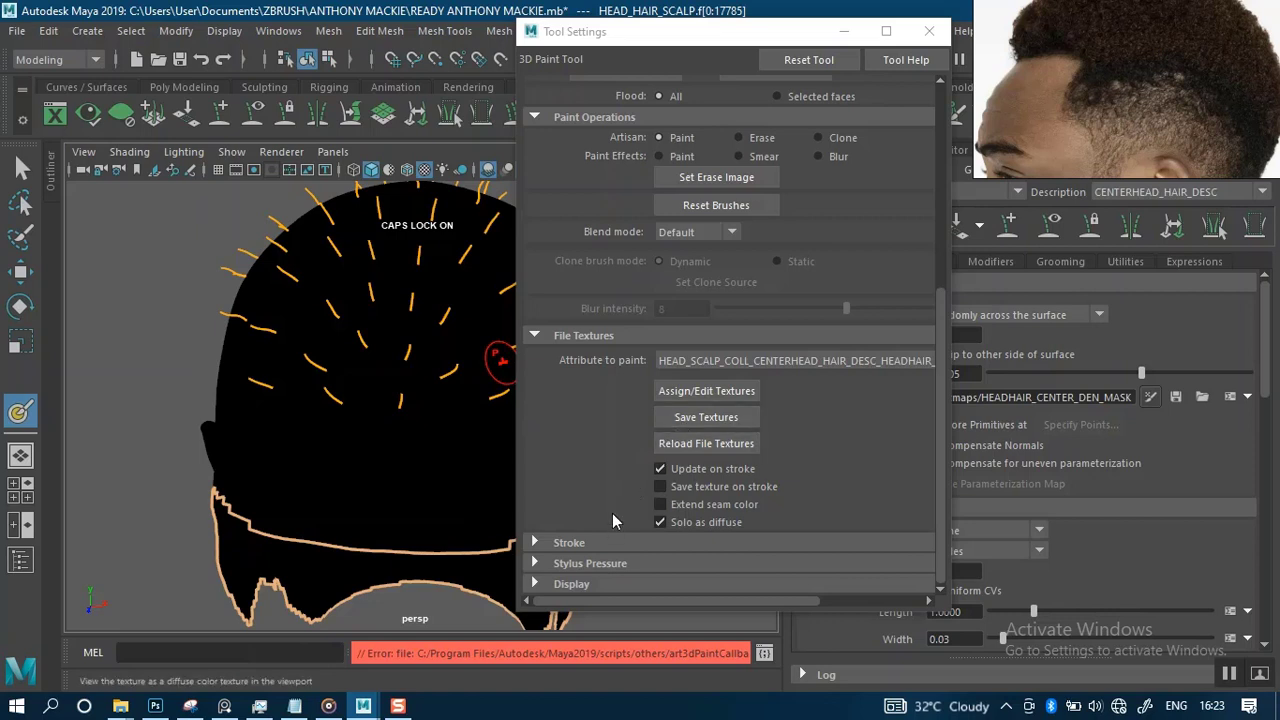
pyautogui.click(679, 424)
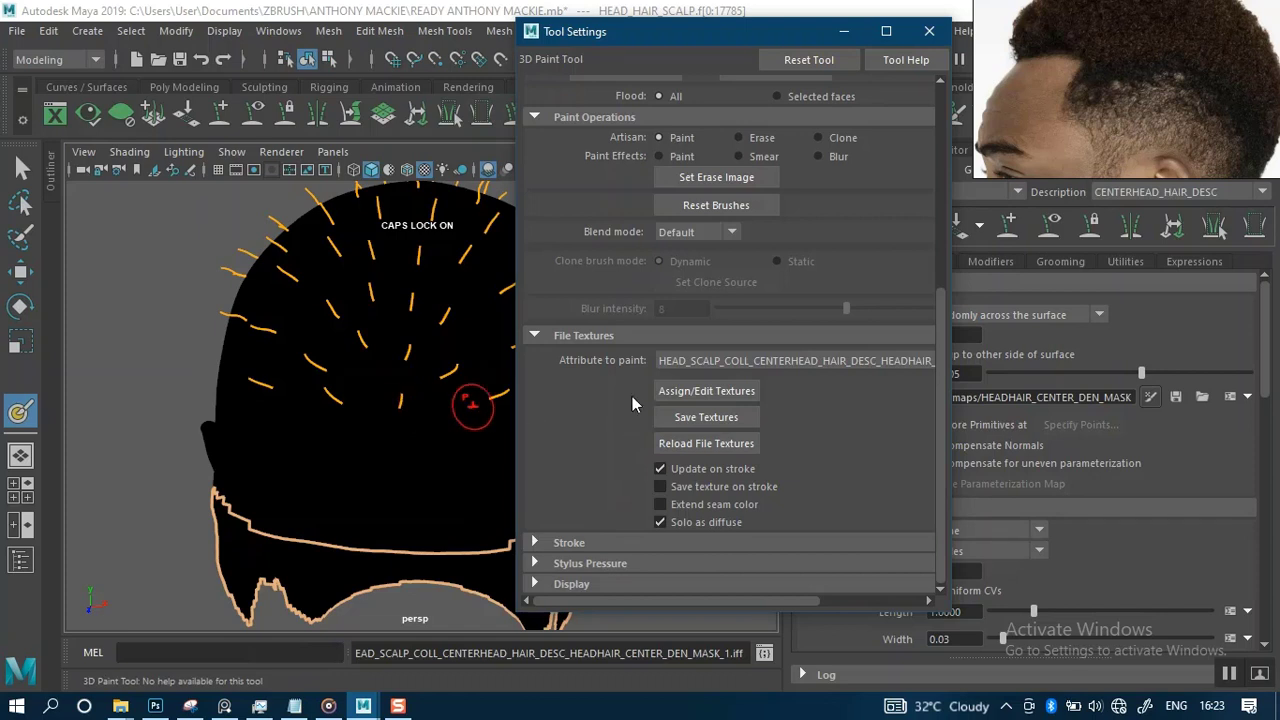
pyautogui.click(679, 416)
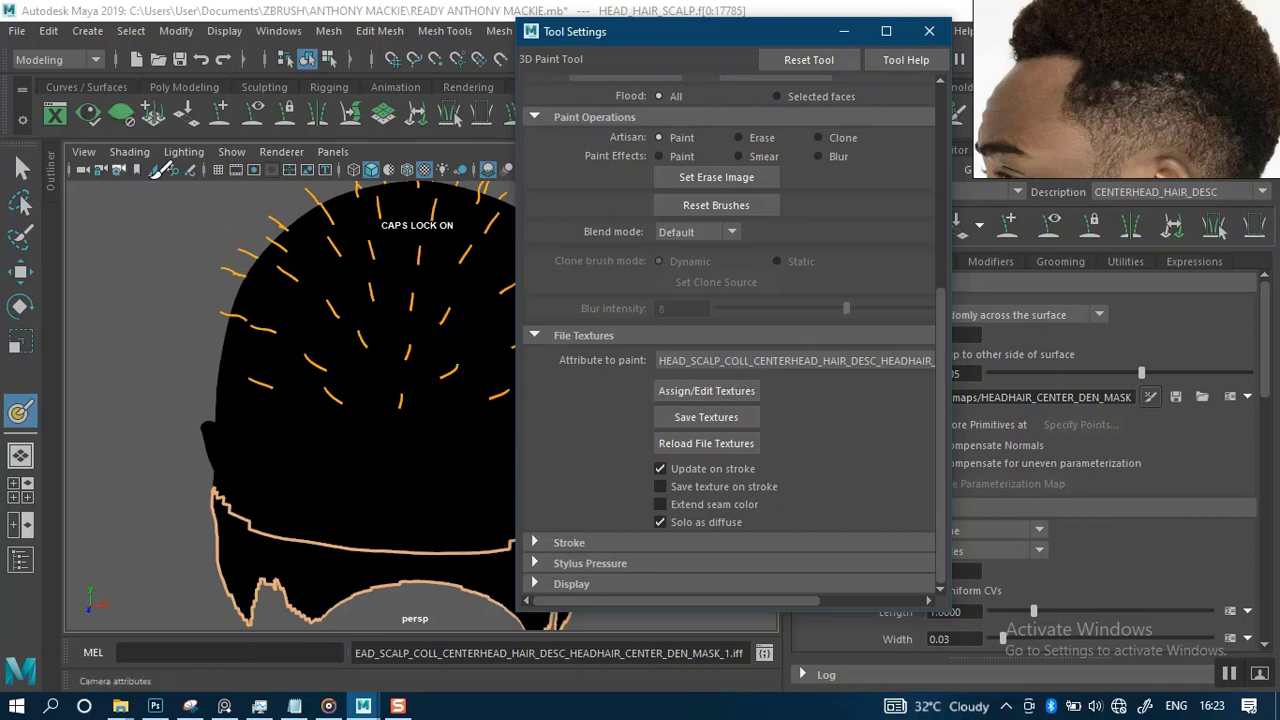
# - Check the stylus pressure and stroke settings of the paint tool, and enable stroke reflection across the X axis
pyautogui.moveTo(124, 708)
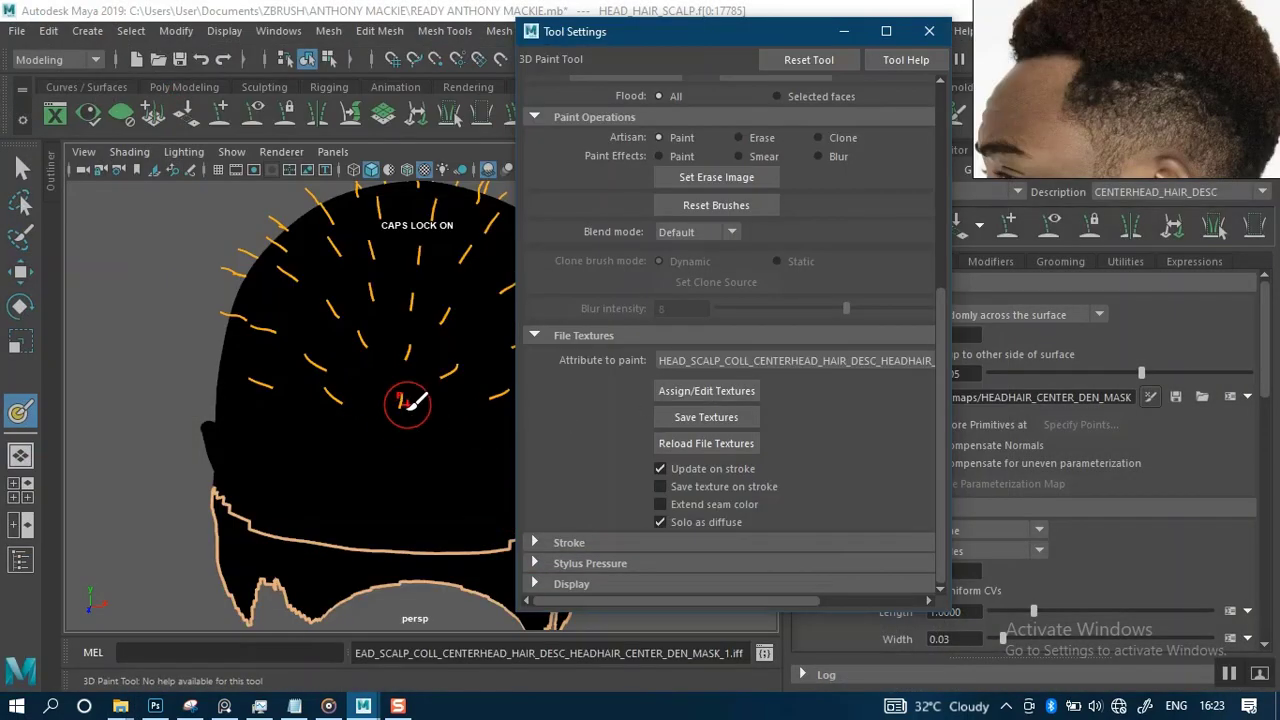
pyautogui.keyDown('alt'); pyautogui.moveTo(407, 414); pyautogui.dragTo(383, 449, button='middle'); pyautogui.keyUp('alt')
pyautogui.keyDown('alt'); pyautogui.moveTo(383, 417); pyautogui.dragTo(391, 435, button='right'); pyautogui.keyUp('alt')
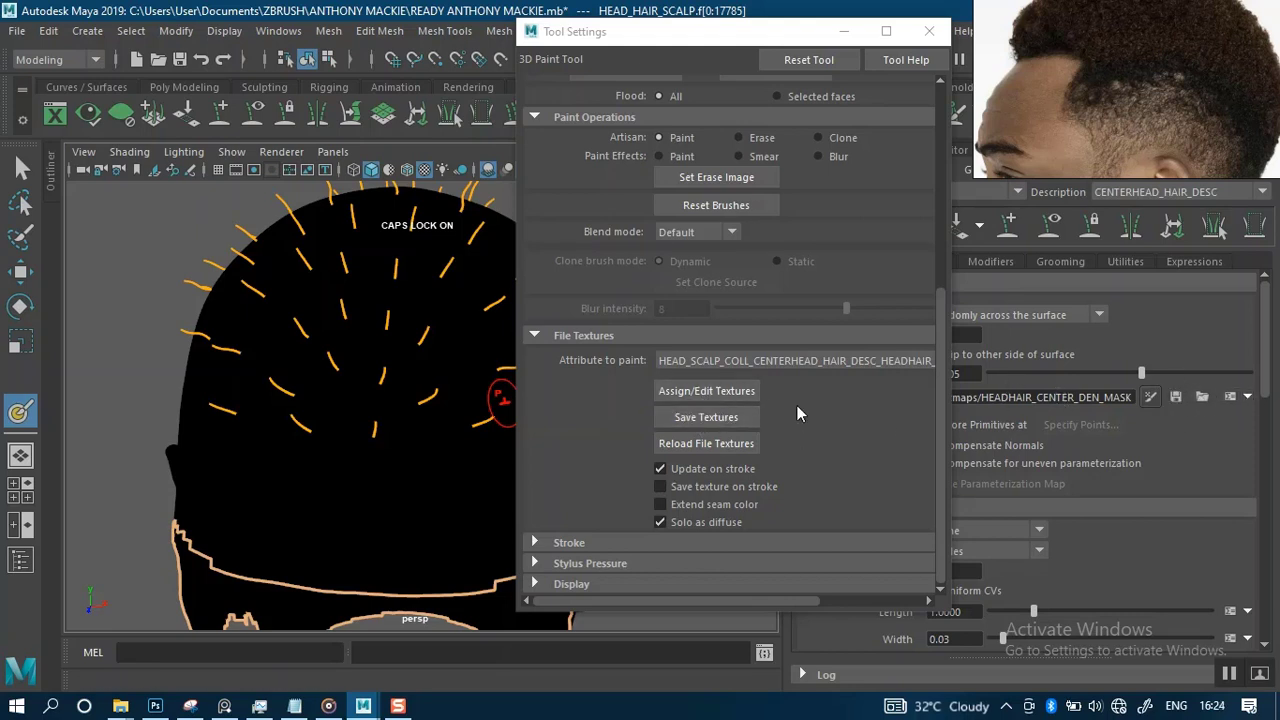
pyautogui.keyDown('alt'); pyautogui.moveTo(429, 394); pyautogui.dragTo(466, 360); pyautogui.keyUp('alt')
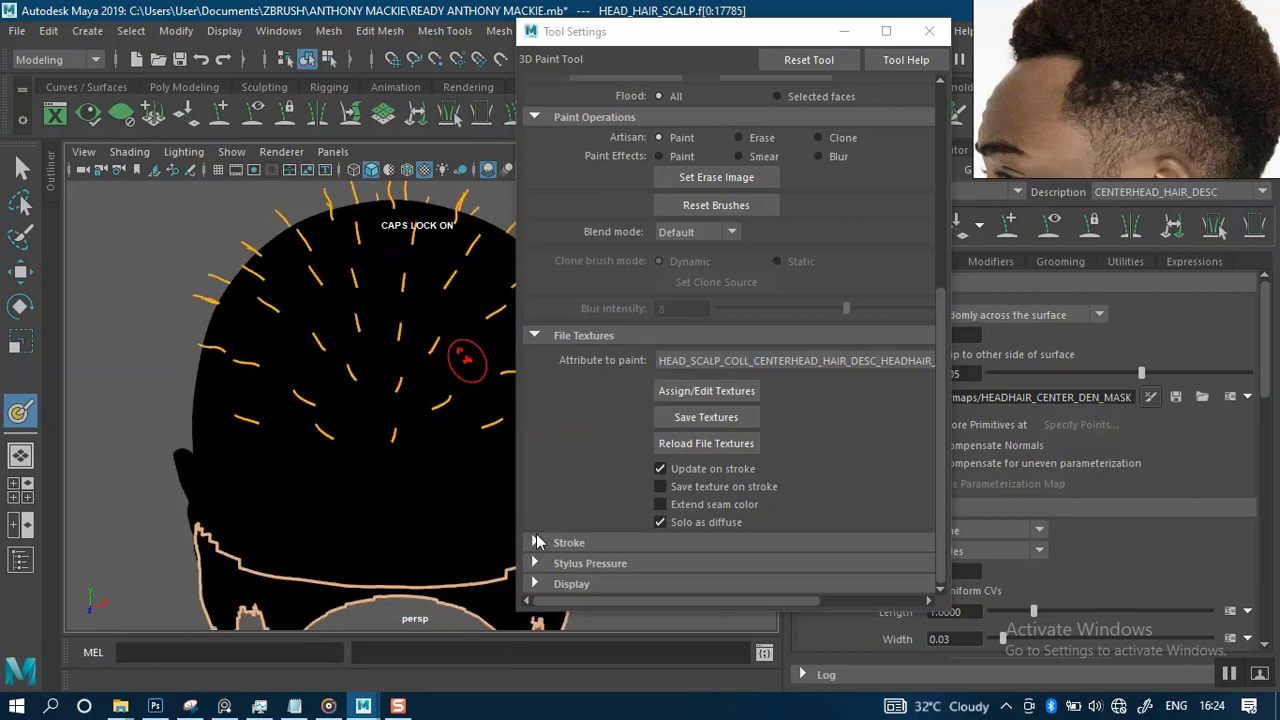
pyautogui.click(548, 563)
pyautogui.moveTo(942, 472); pyautogui.dragTo(933, 524)
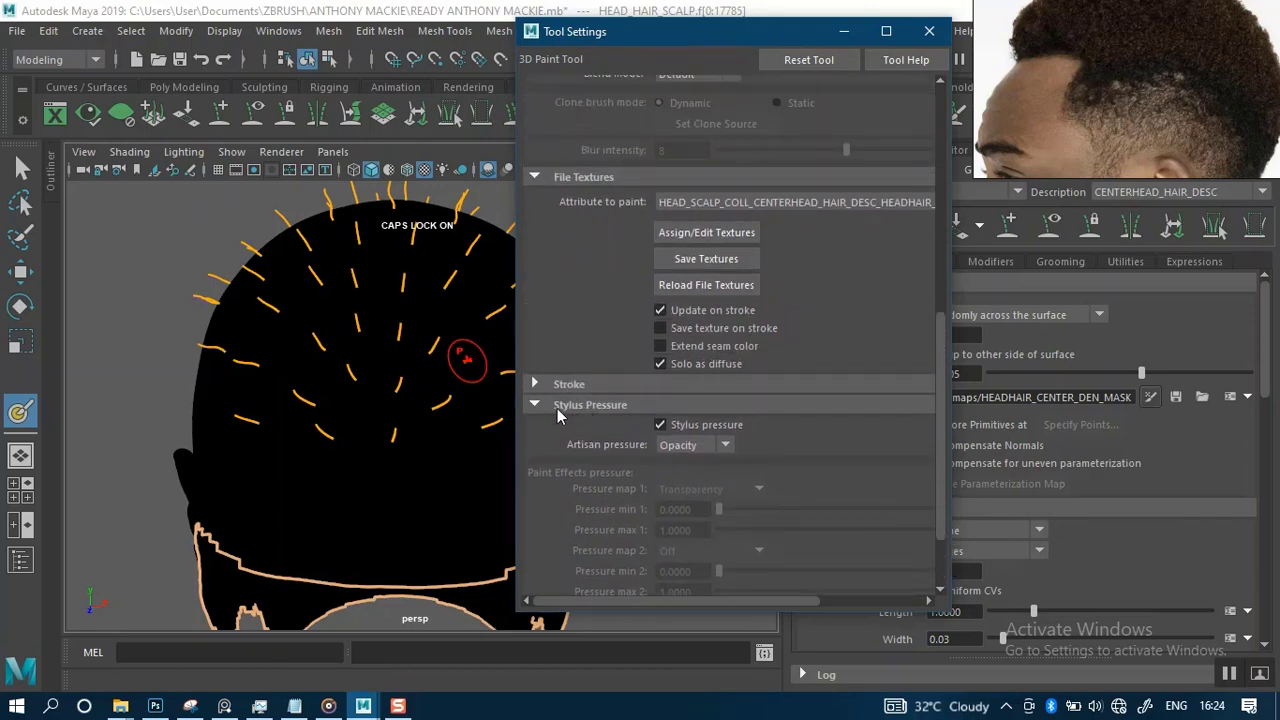
pyautogui.click(545, 409)
pyautogui.click(556, 544)
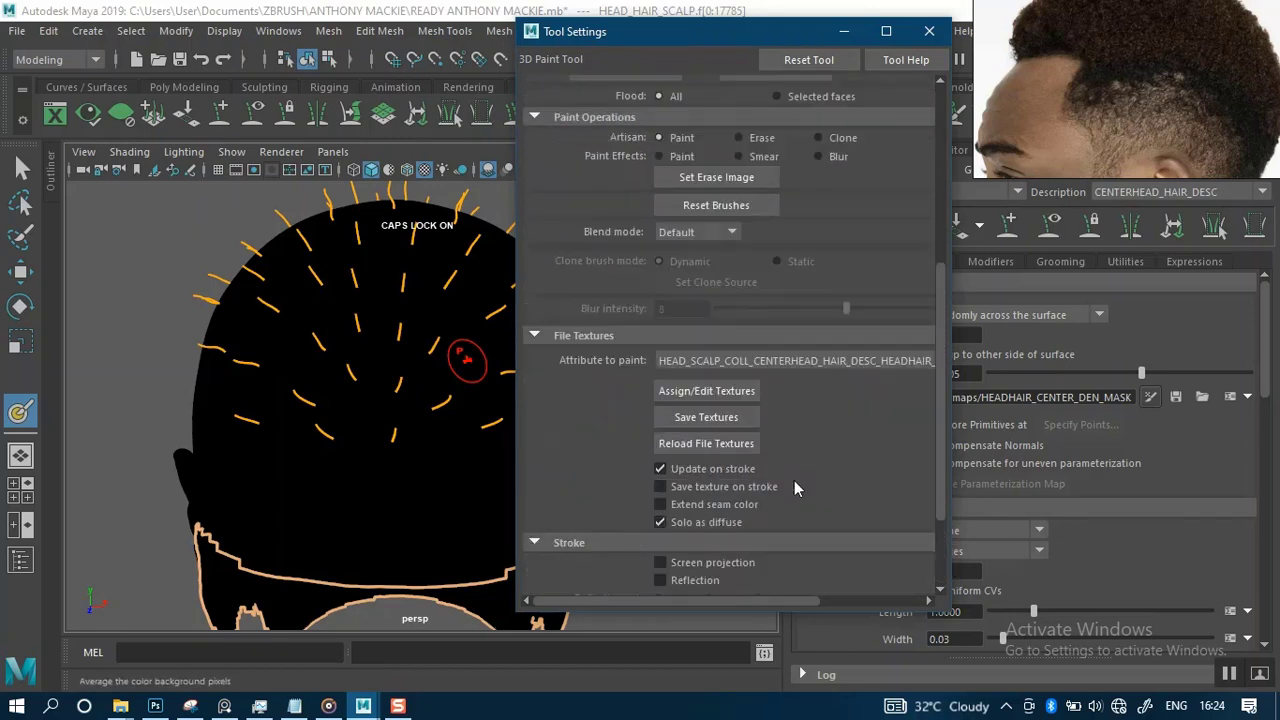
pyautogui.moveTo(938, 503); pyautogui.dragTo(940, 554)
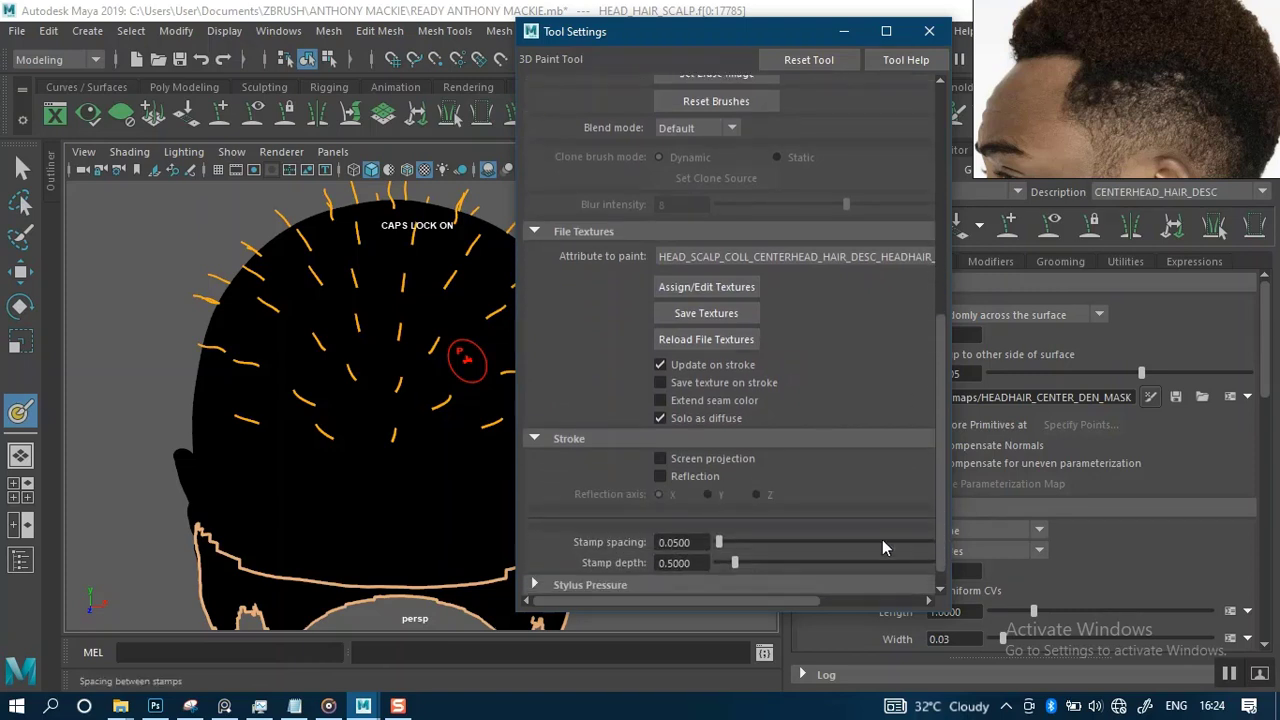
pyautogui.click(660, 476)
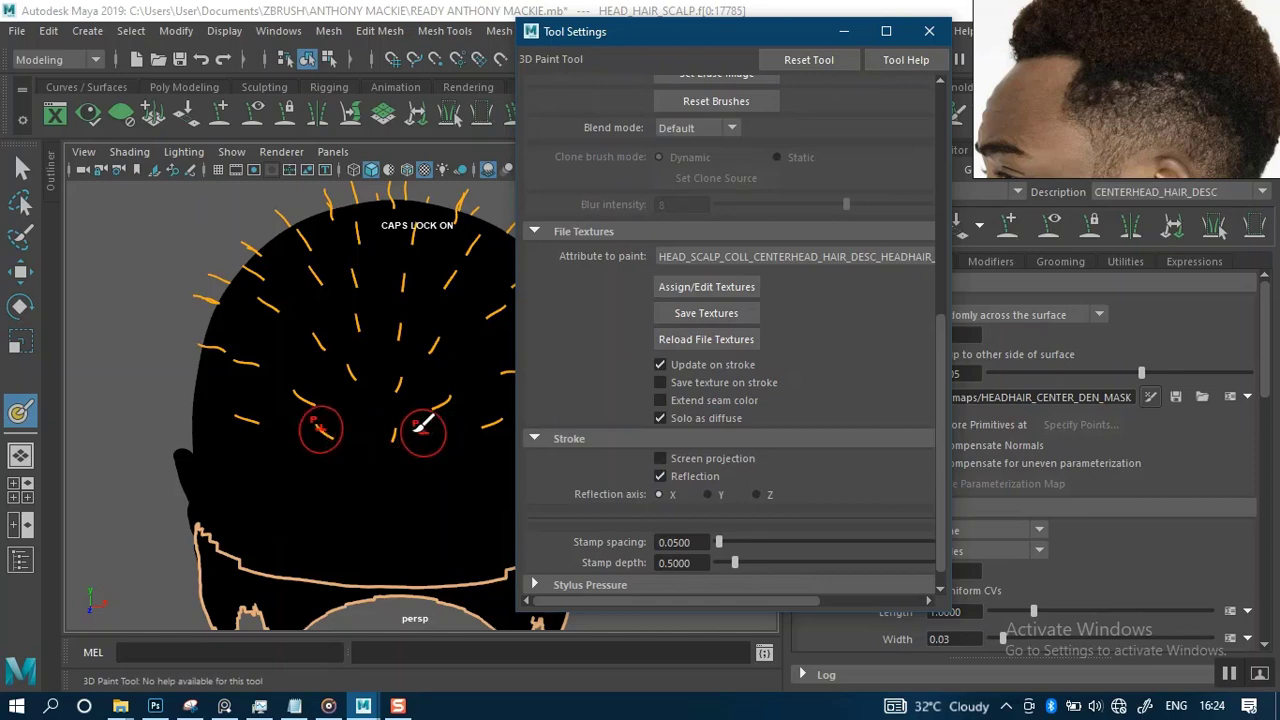
# - Move the tool settings window clear of the head and frame the back of the scalp in the viewport
pyautogui.moveTo(720, 31); pyautogui.dragTo(842, 58)
pyautogui.scroll(2, 456, 378)
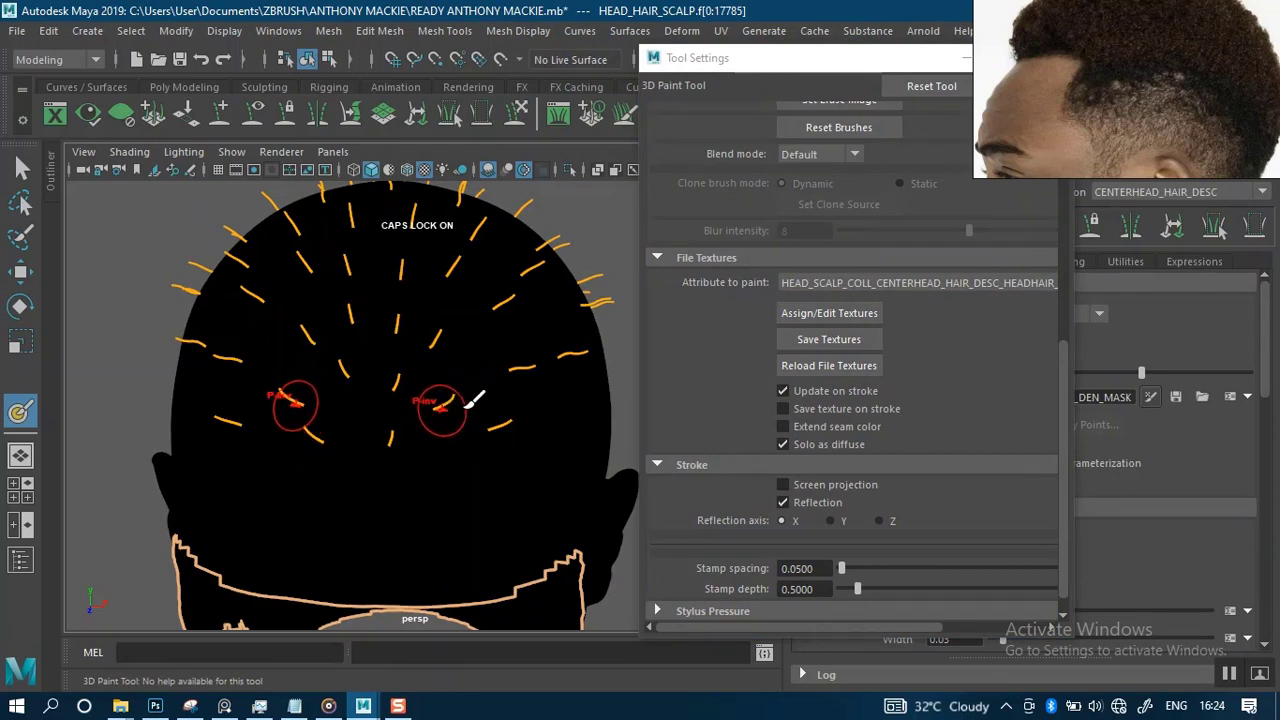
pyautogui.keyDown('alt'); pyautogui.moveTo(473, 382); pyautogui.dragTo(487, 358, button='right'); pyautogui.keyUp('alt')
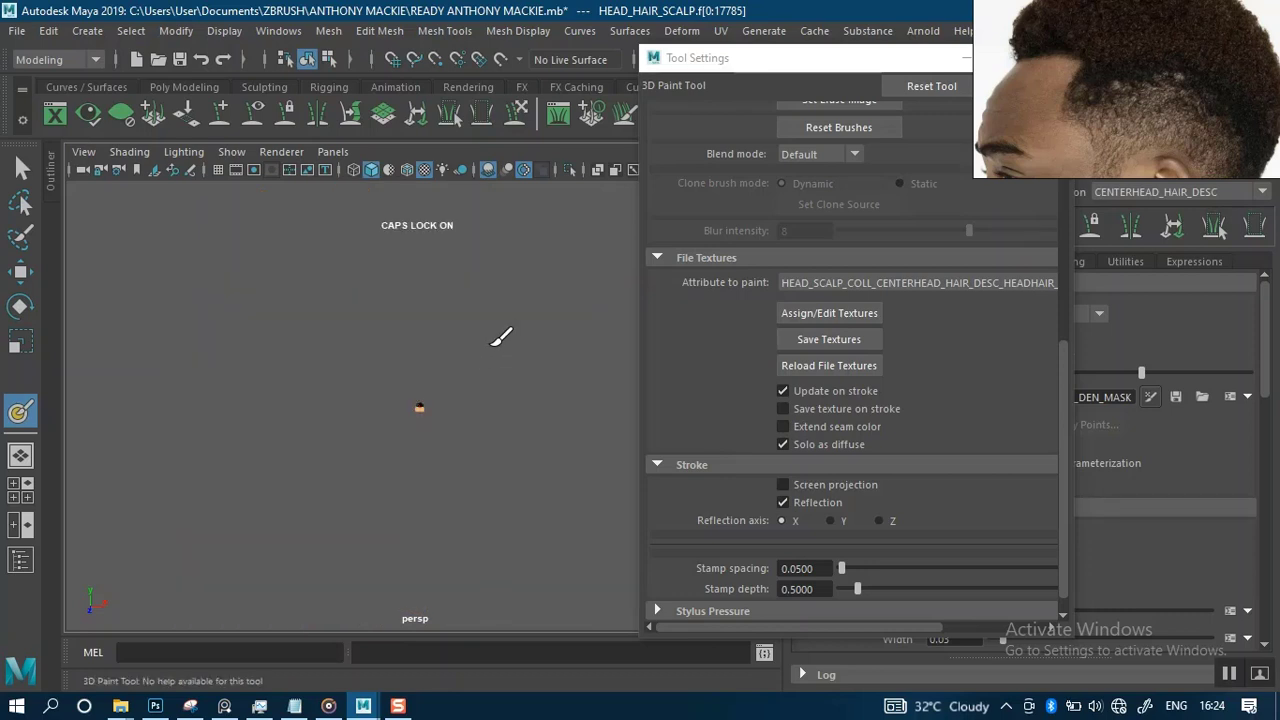
pyautogui.press('f')
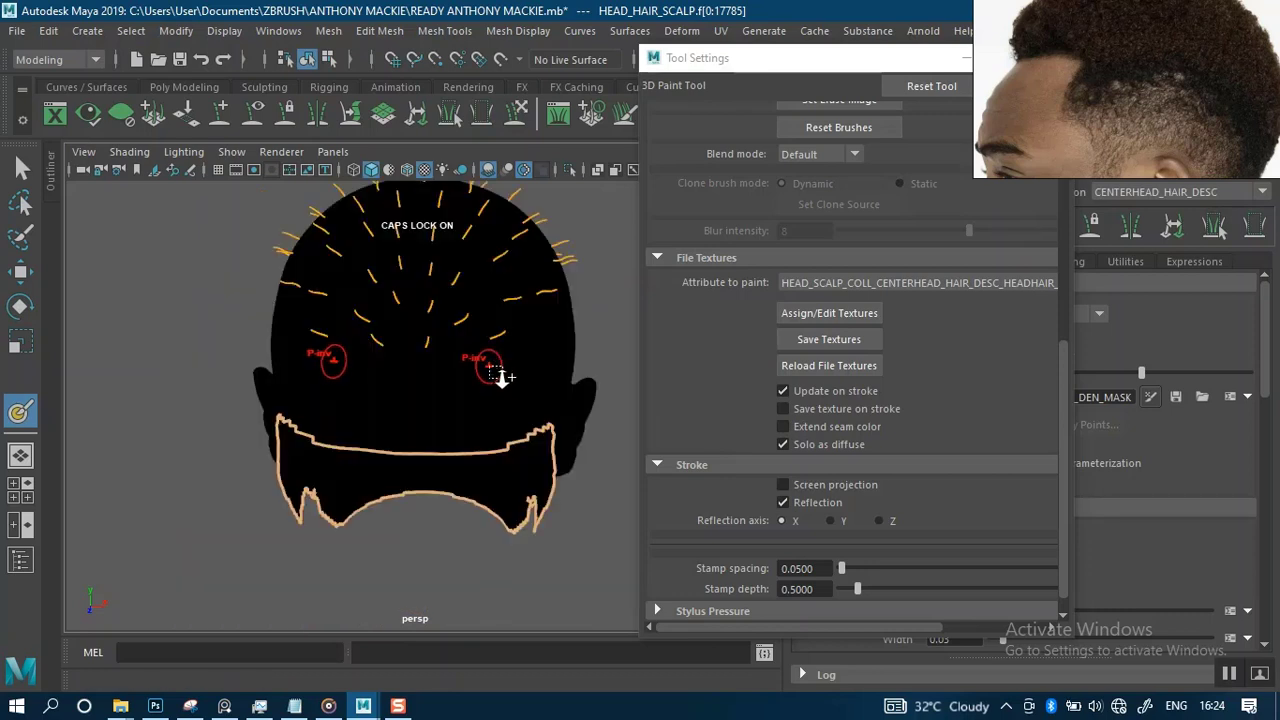
pyautogui.keyDown('alt'); pyautogui.moveTo(520, 357); pyautogui.dragTo(541, 375); pyautogui.keyUp('alt')
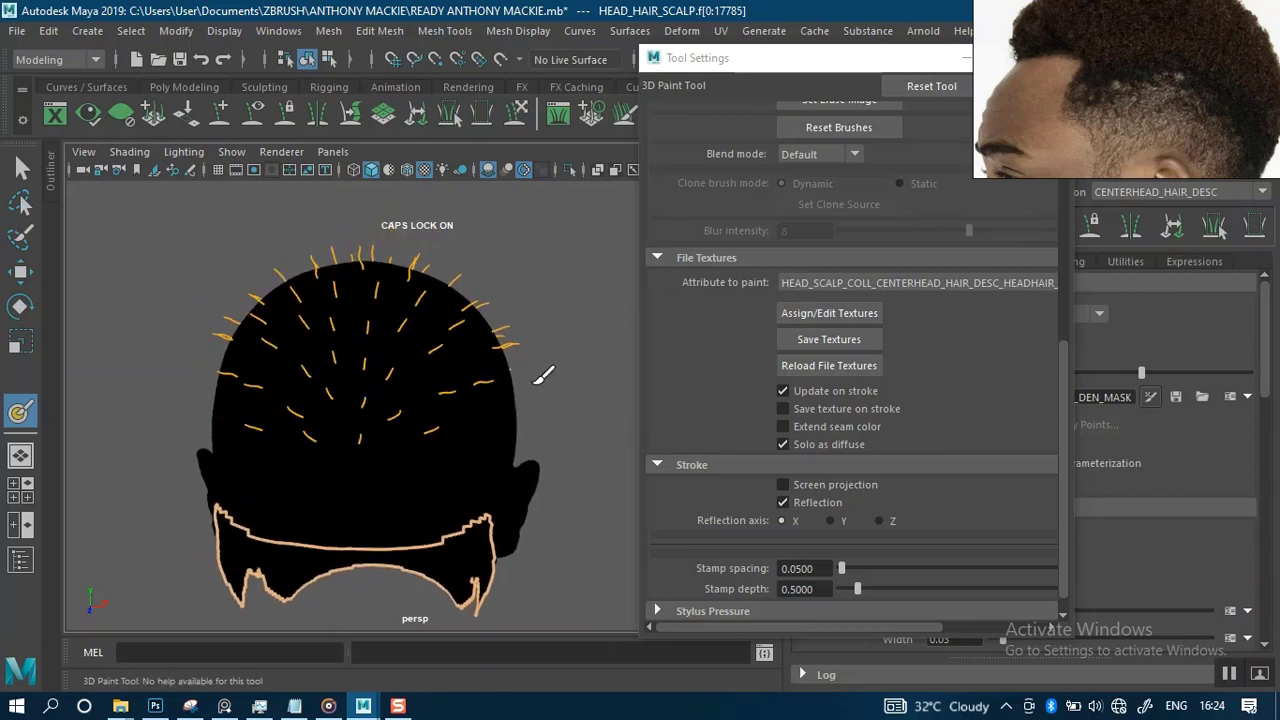
pyautogui.scroll(3, 577, 378)
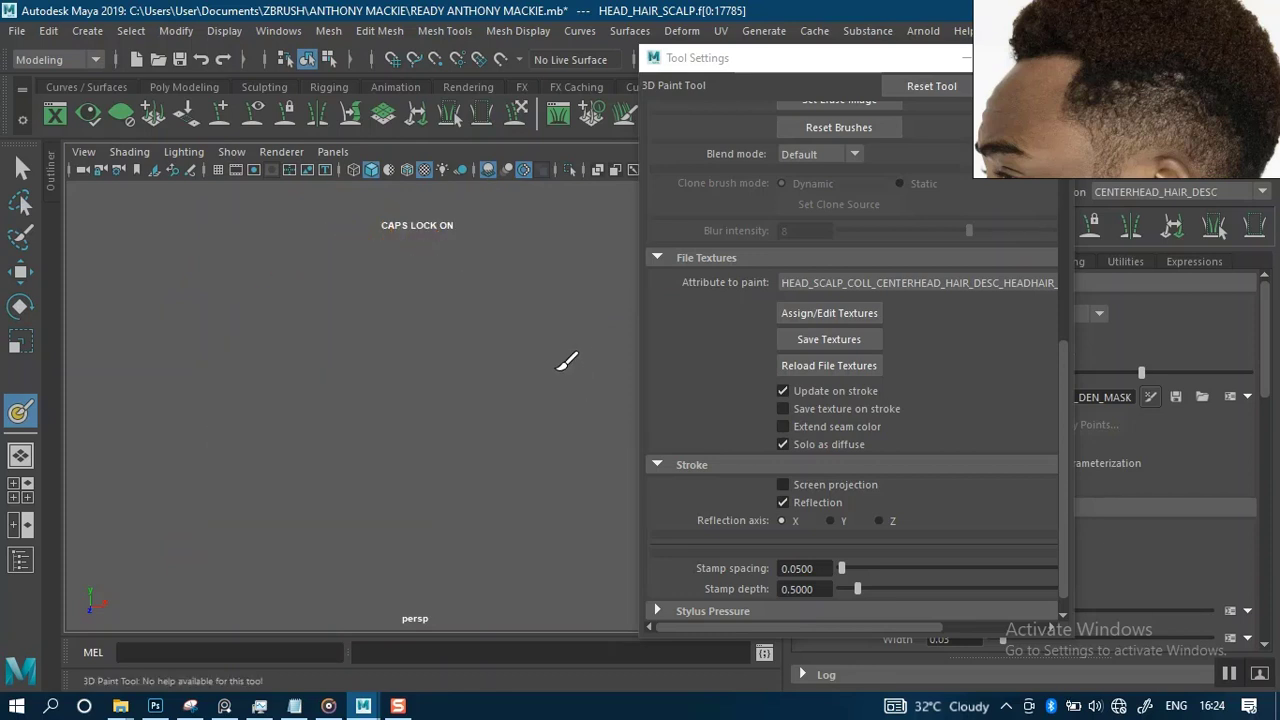
pyautogui.scroll(-5, 560, 356)
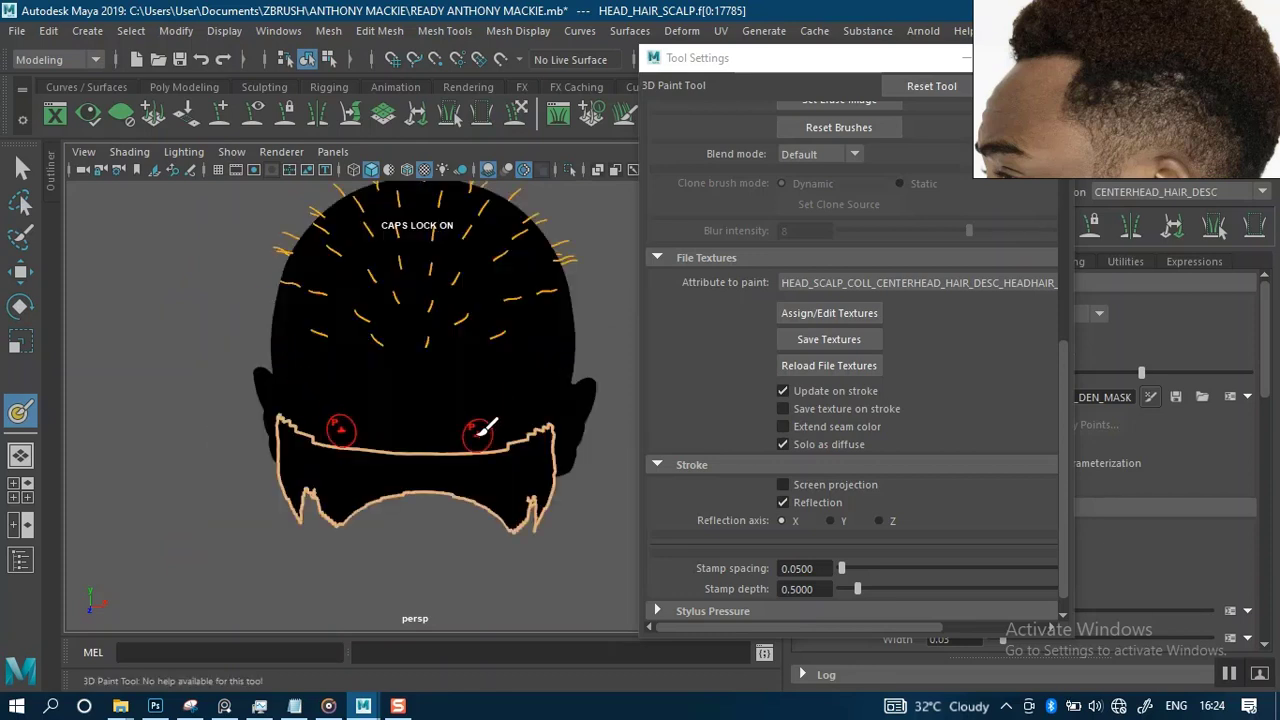
pyautogui.moveTo(583, 356)
pyautogui.mouseDown()
pyautogui.moveTo(548, 374)
pyautogui.moveTo(569, 329)
pyautogui.mouseUp()
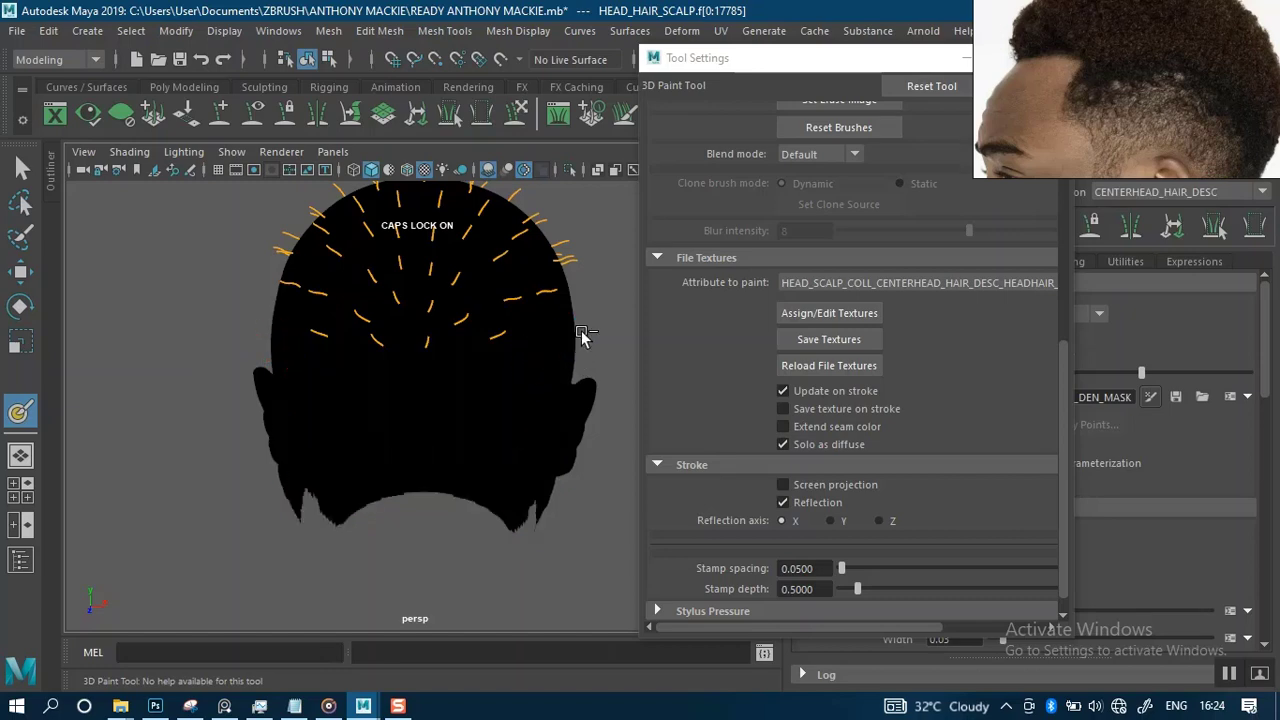
pyautogui.hotkey('ctrl', 'b')
pyautogui.click(590, 340)
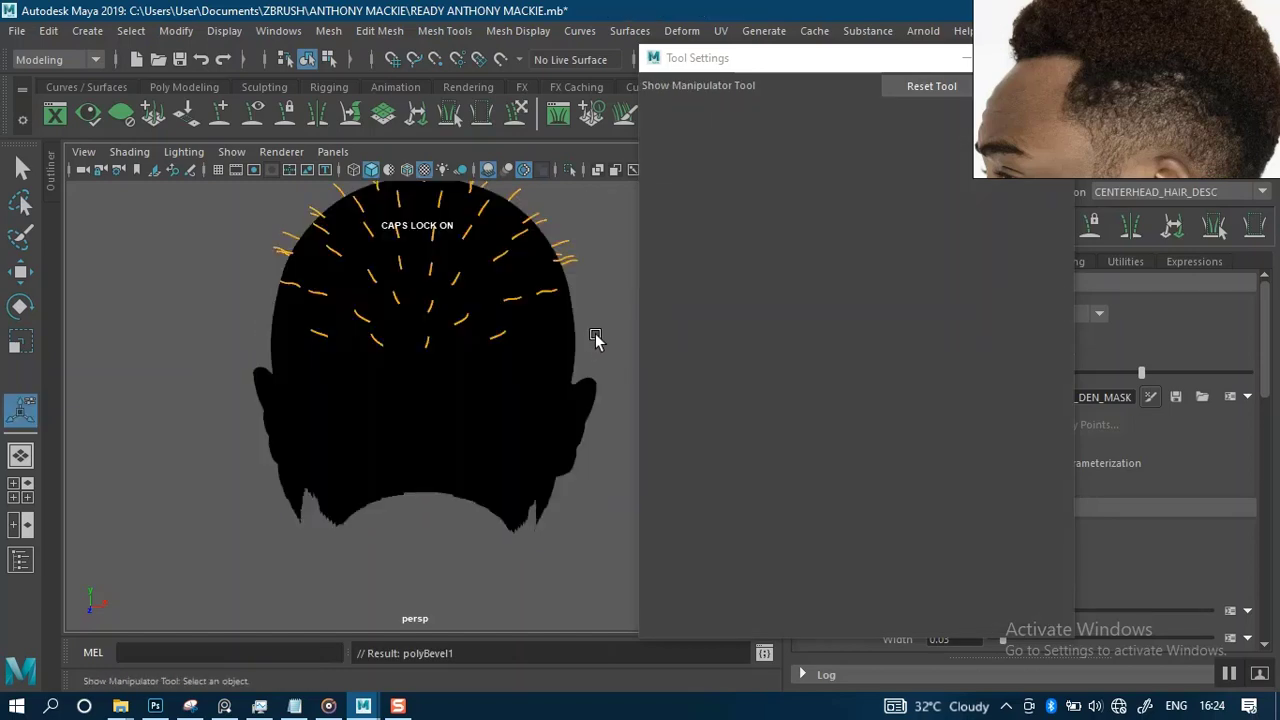
pyautogui.keyDown('alt'); pyautogui.moveTo(577, 340); pyautogui.dragTo(536, 383, button='middle'); pyautogui.keyUp('alt')
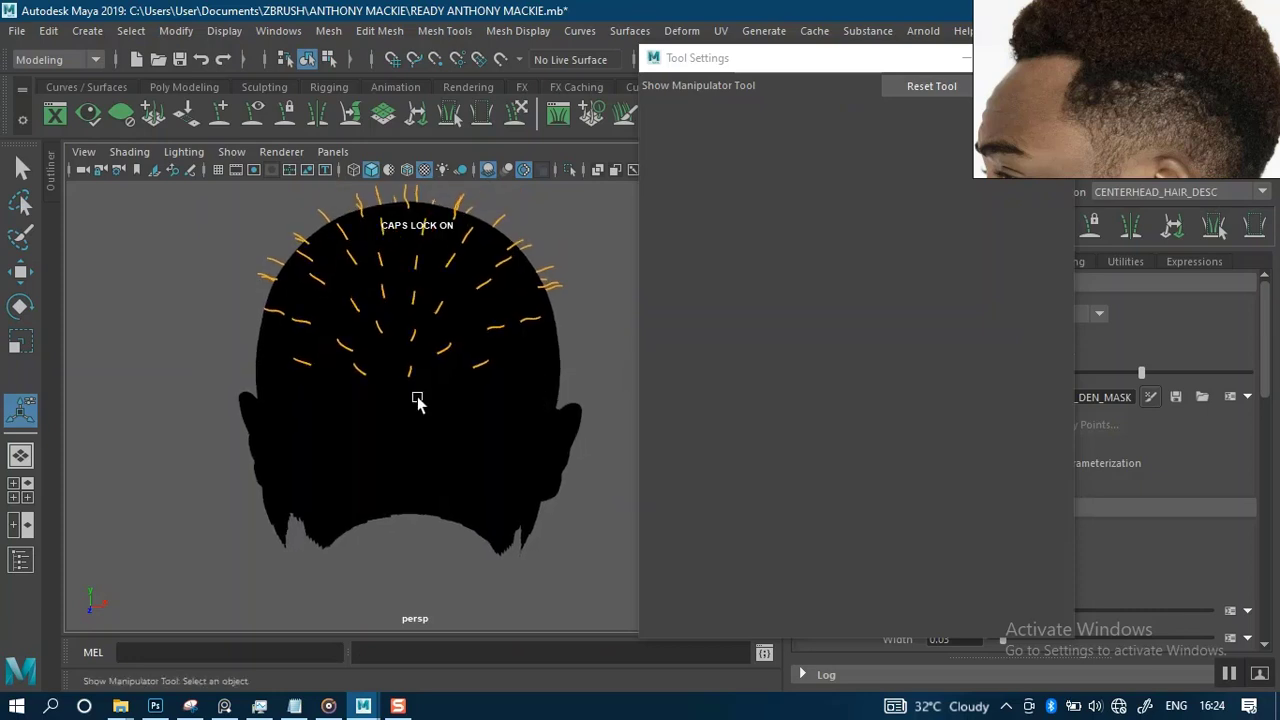
pyautogui.scroll(5, 417, 400)
pyautogui.scroll(-3, 418, 400)
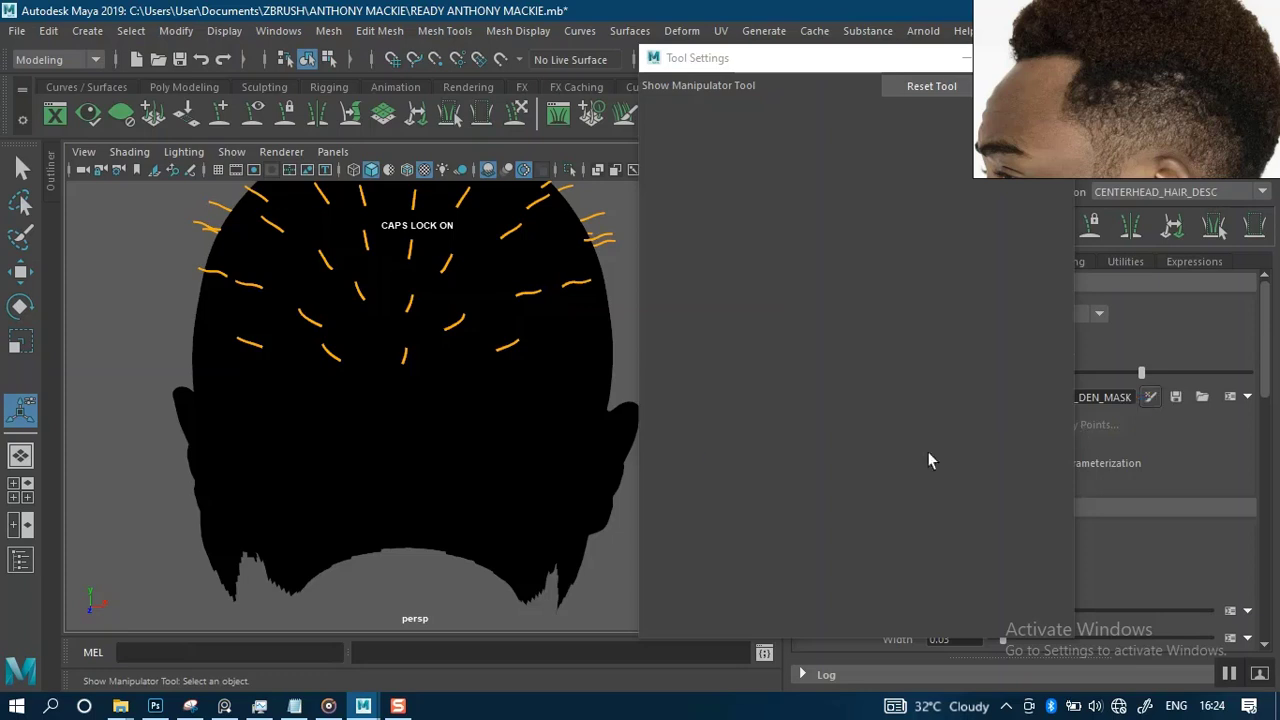
# - Reactivate the 3D Paint Tool on the scalp mesh with textured shading on, viewing the side of the head
pyautogui.press('y')
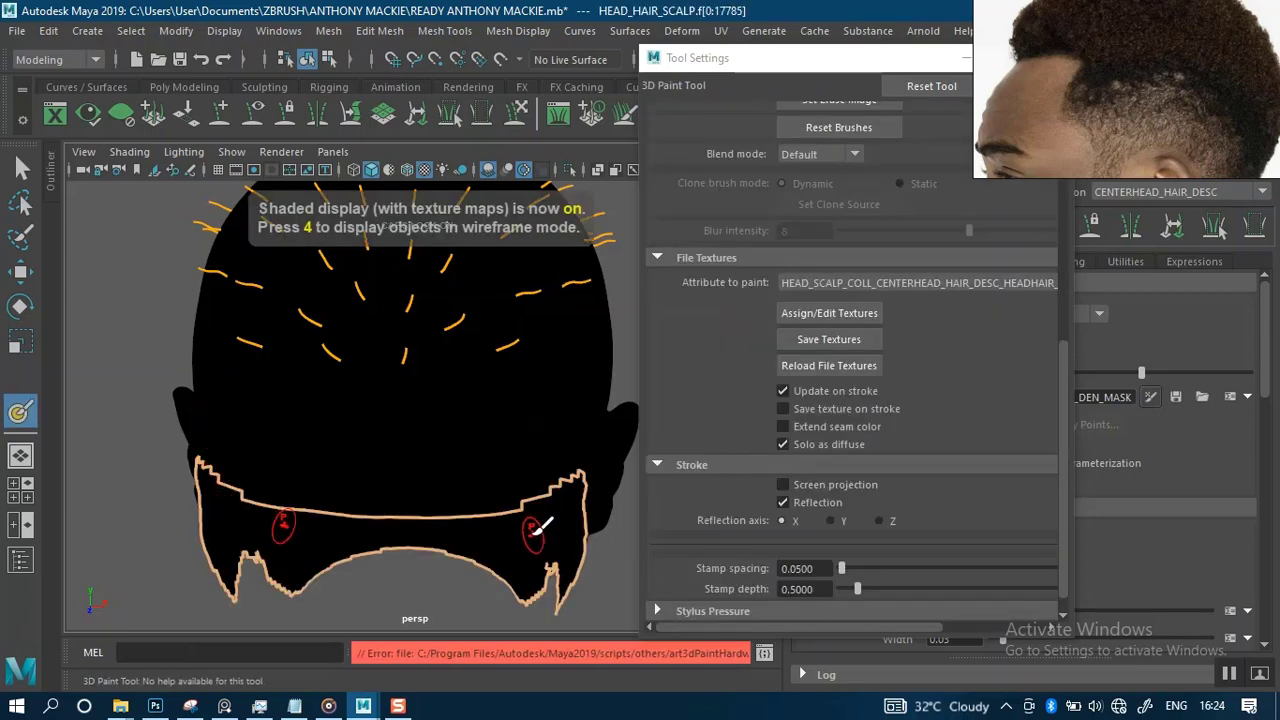
pyautogui.keyDown('alt'); pyautogui.moveTo(527, 525); pyautogui.dragTo(493, 490, button='right'); pyautogui.keyUp('alt')
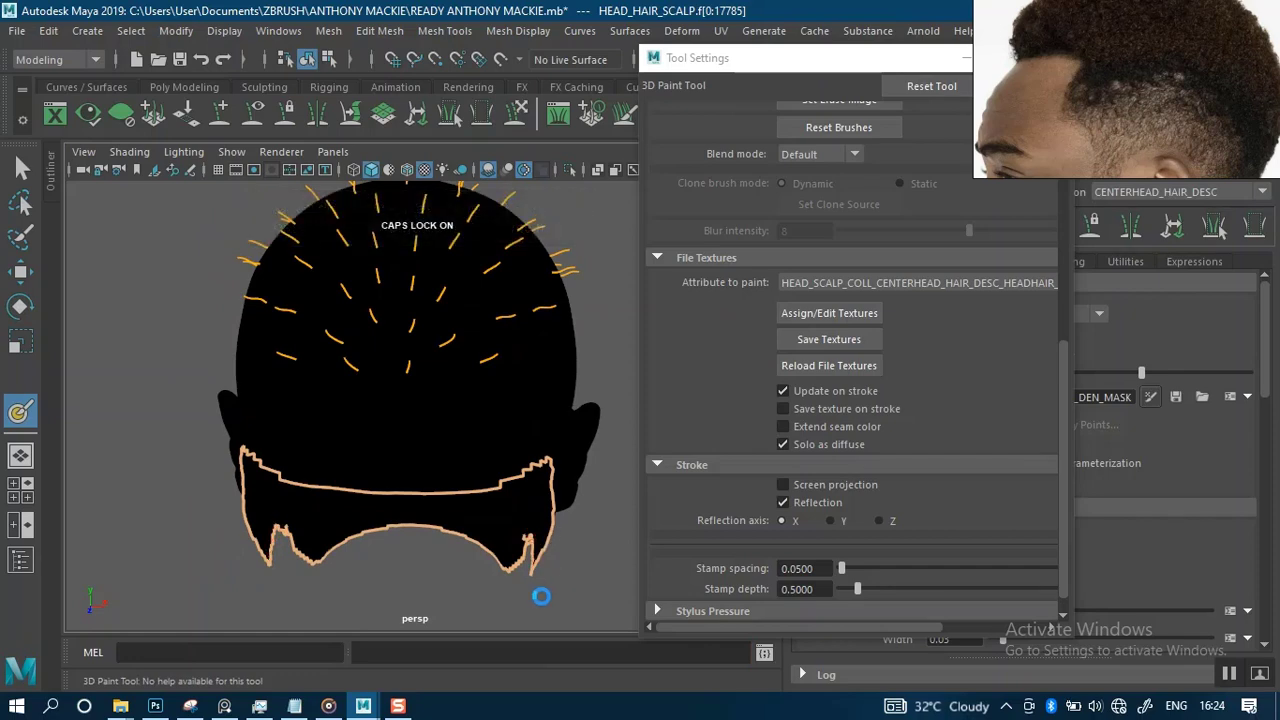
pyautogui.hotkey('ctrl', 'b')
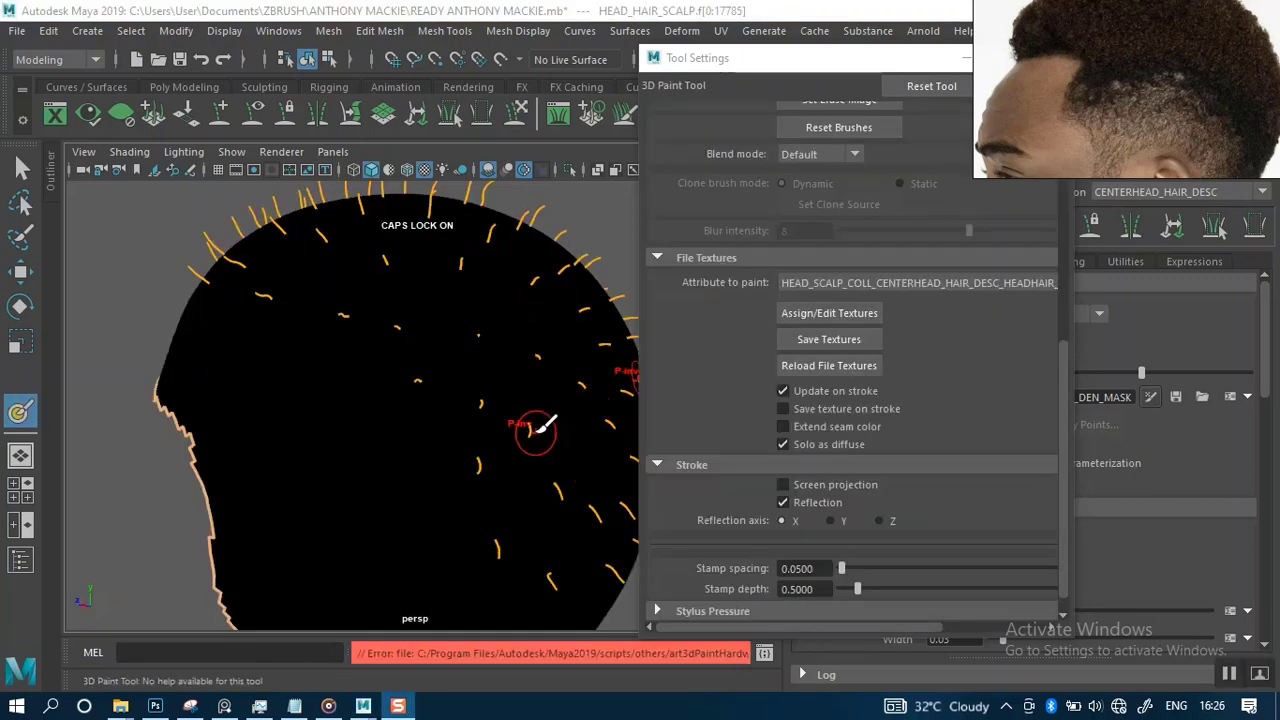
pyautogui.press('6')
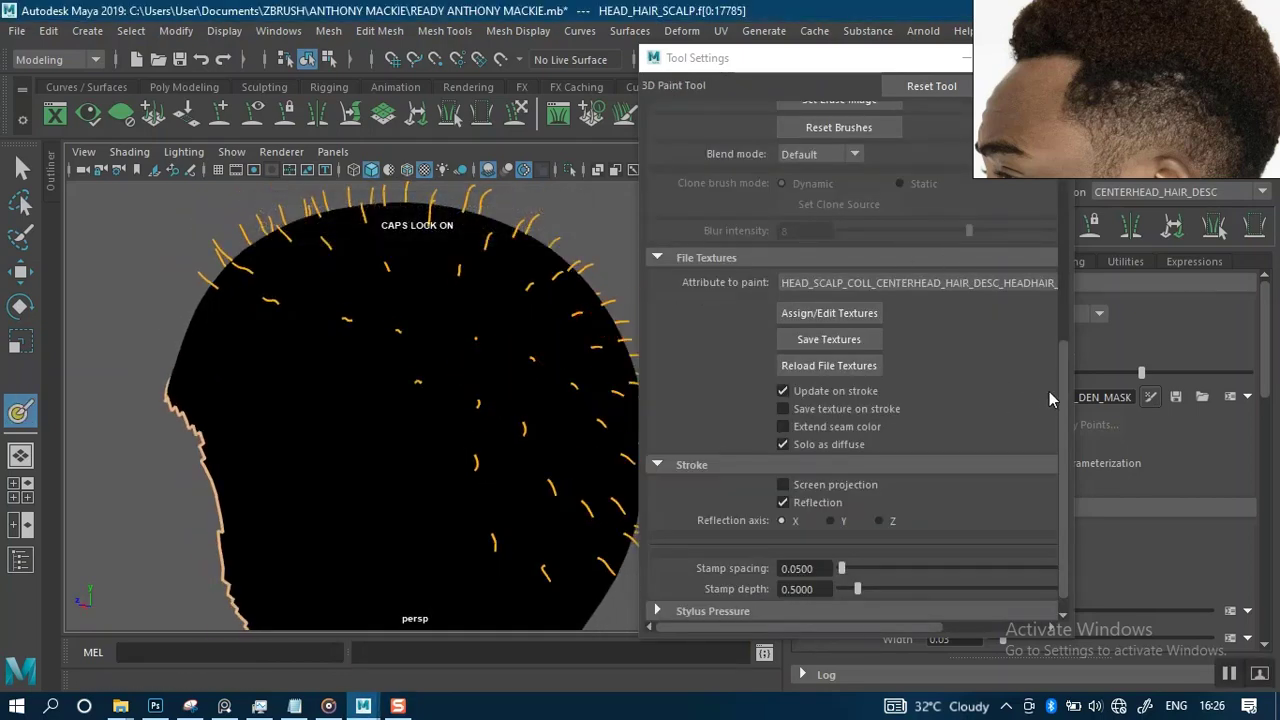
# - Bring the brush and color settings of the paint tool back into view and save the scene
pyautogui.moveTo(1062, 398); pyautogui.dragTo(1042, 160)
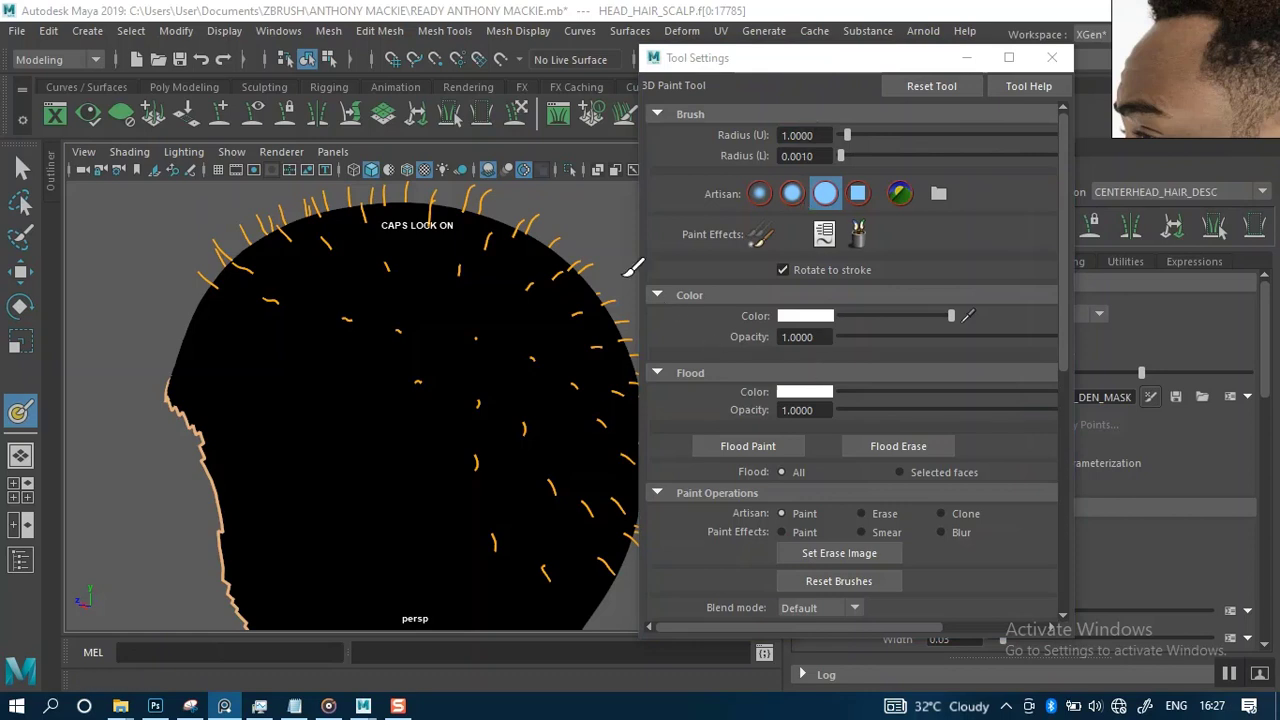
pyautogui.keyDown('alt'); pyautogui.moveTo(514, 271); pyautogui.dragTo(405, 320); pyautogui.keyUp('alt')
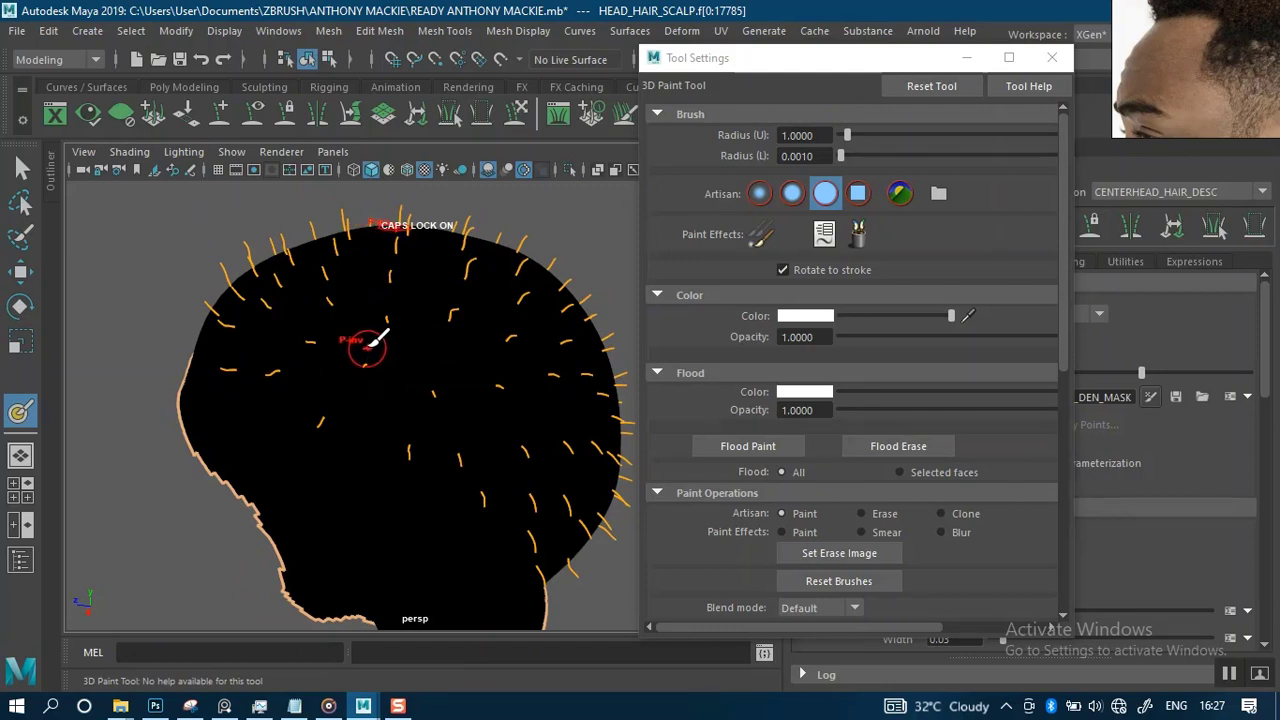
pyautogui.hotkey('ctrl', 's')
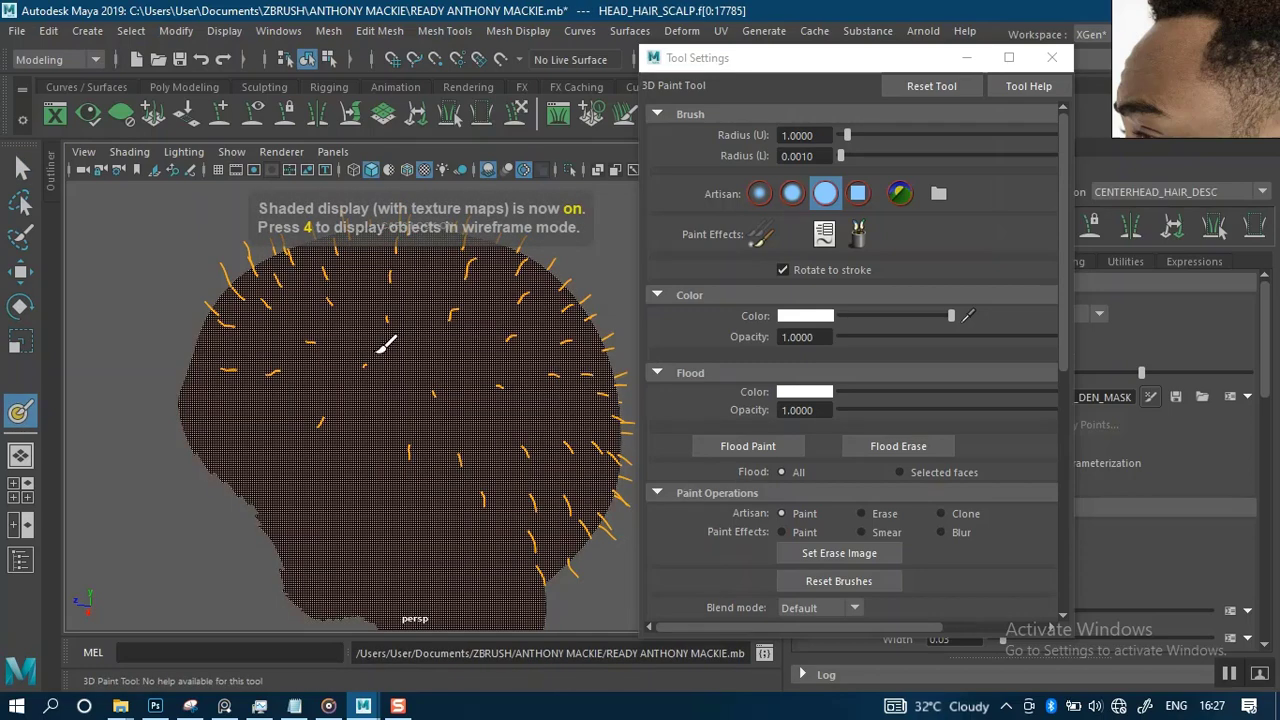
# - Leave the 3D Paint Tool for the Rotate tool and clear the scalp selection
pyautogui.press('e')
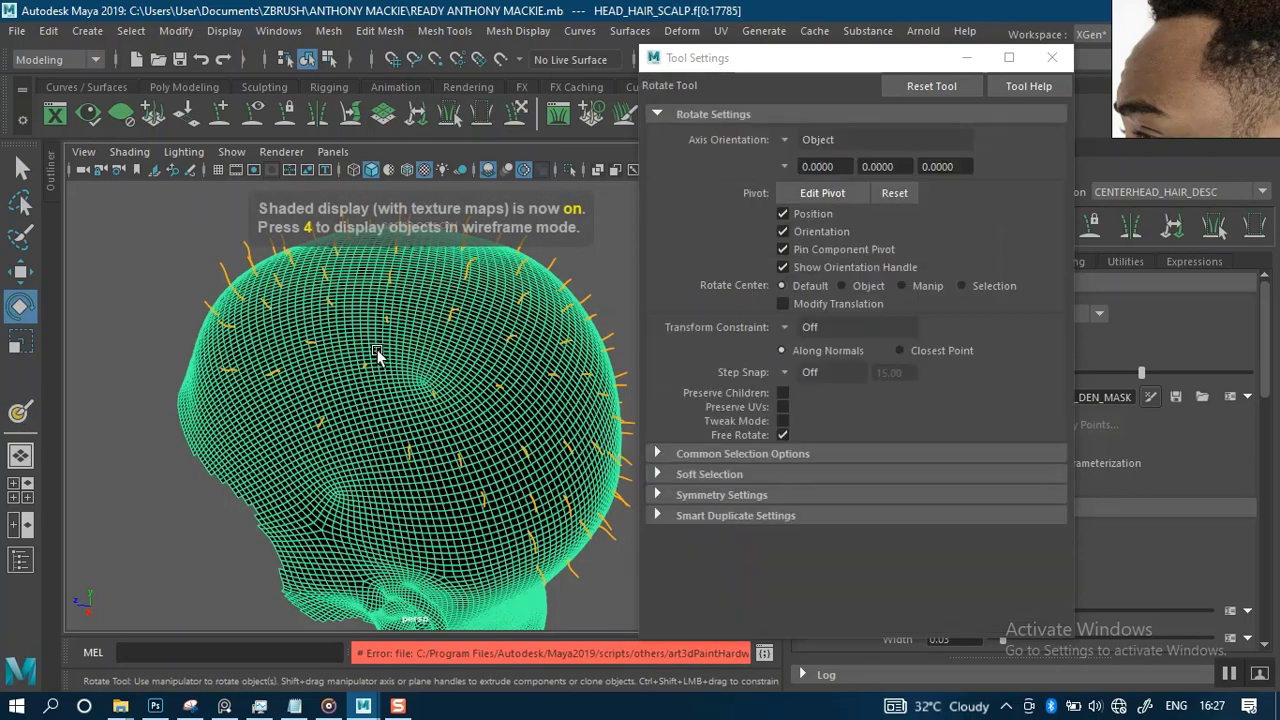
pyautogui.click(137, 299)
pyautogui.press('capslock')
pyautogui.moveTo(487, 376)
pyautogui.keyDown('alt'); pyautogui.mouseDown()
pyautogui.moveTo(494, 400)
pyautogui.moveTo(482, 362)
pyautogui.mouseUp(); pyautogui.keyUp('alt')
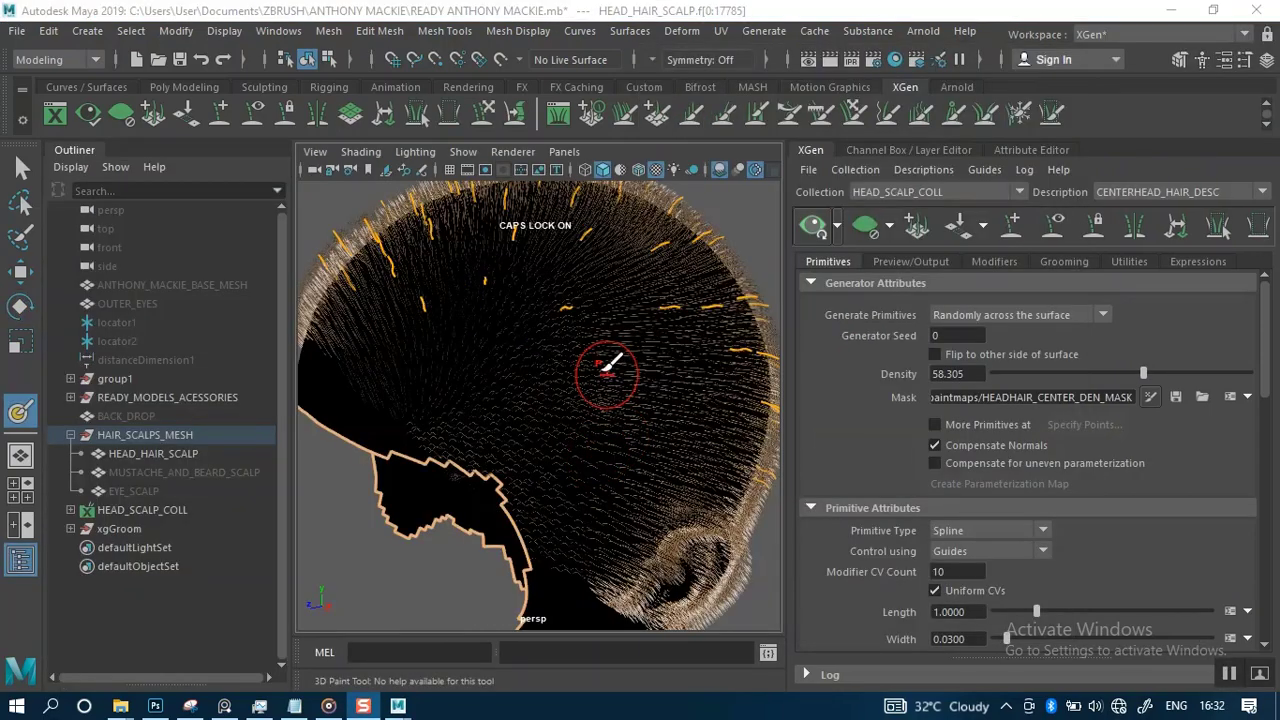
pyautogui.moveTo(572, 446)
pyautogui.keyDown('alt'); pyautogui.mouseDown()
pyautogui.moveTo(557, 457)
pyautogui.moveTo(571, 409)
pyautogui.moveTo(509, 363)
pyautogui.moveTo(560, 406)
pyautogui.moveTo(580, 406)
pyautogui.moveTo(569, 420)
pyautogui.mouseUp(); pyautogui.keyUp('alt')
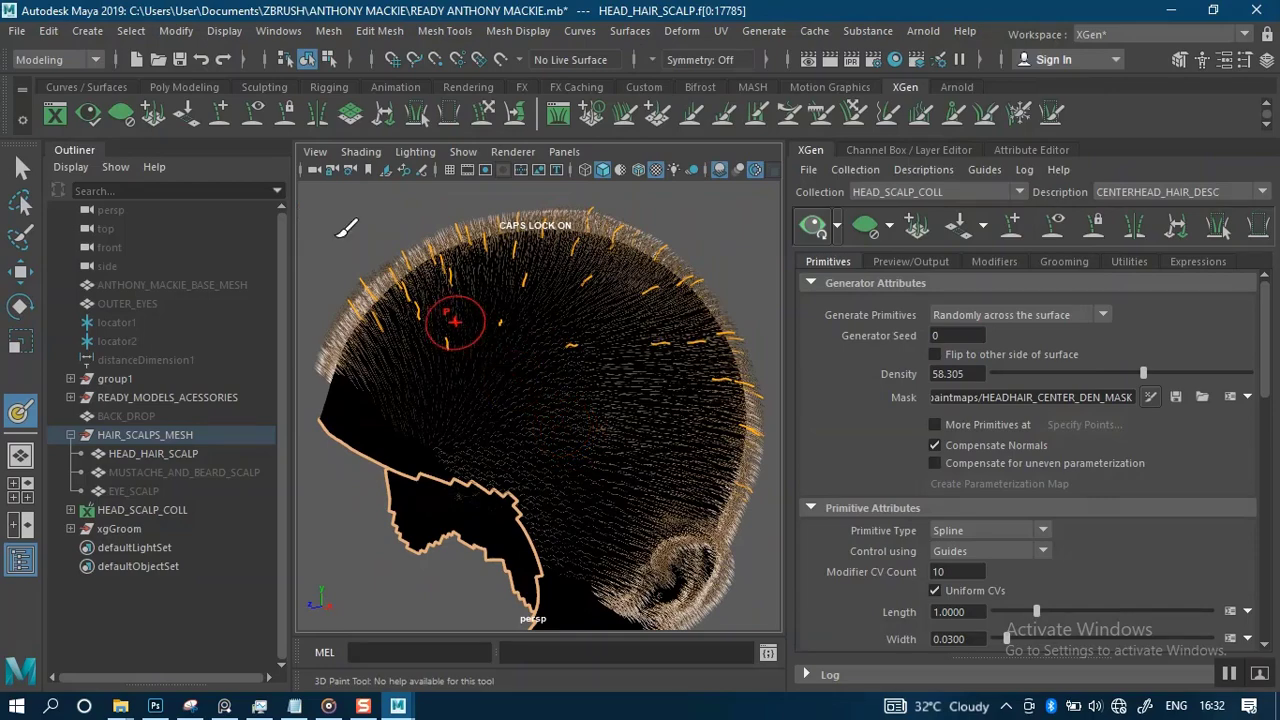
pyautogui.keyDown('alt'); pyautogui.moveTo(545, 345); pyautogui.dragTo(643, 414, button='right'); pyautogui.keyUp('alt')
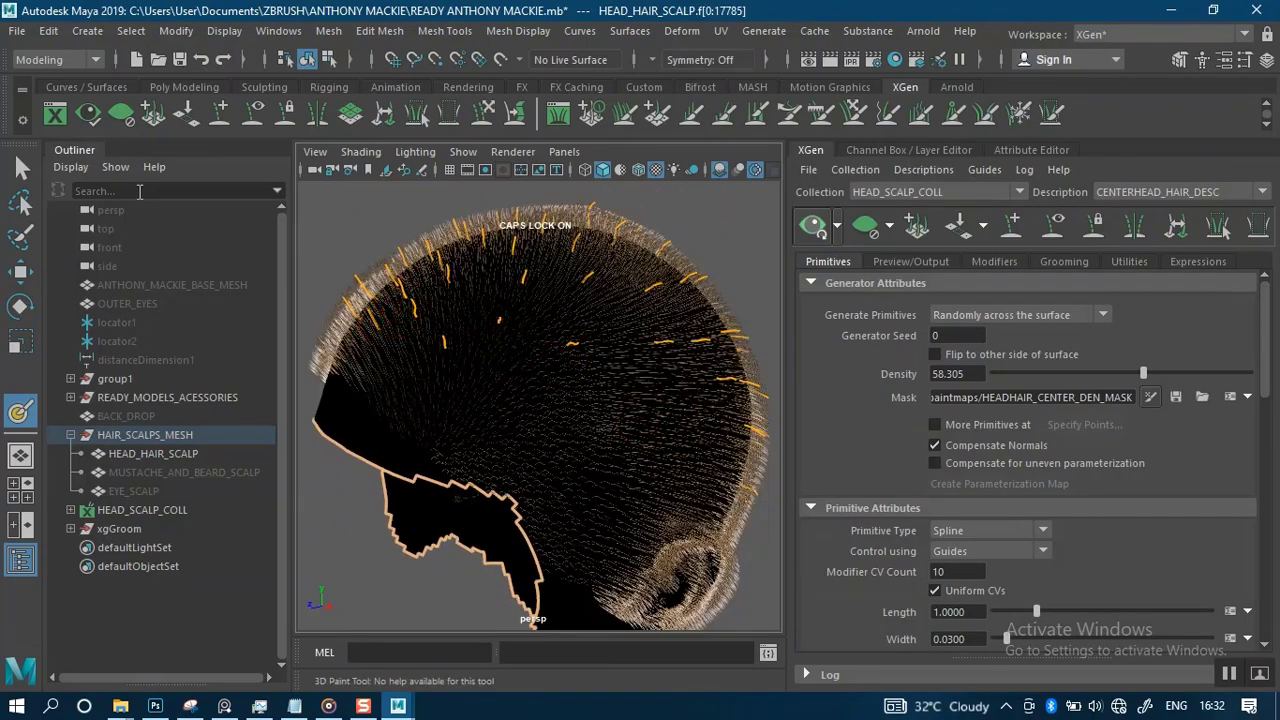
pyautogui.click(17, 31)
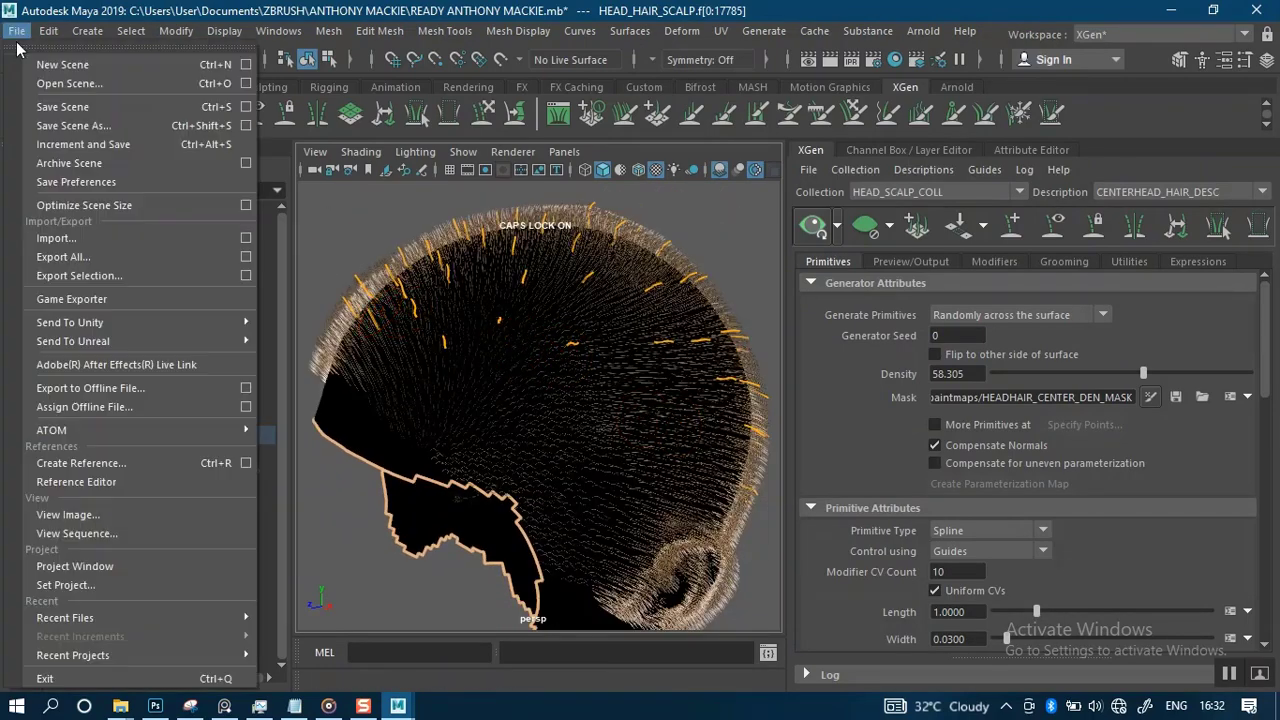
pyautogui.click(87, 586)
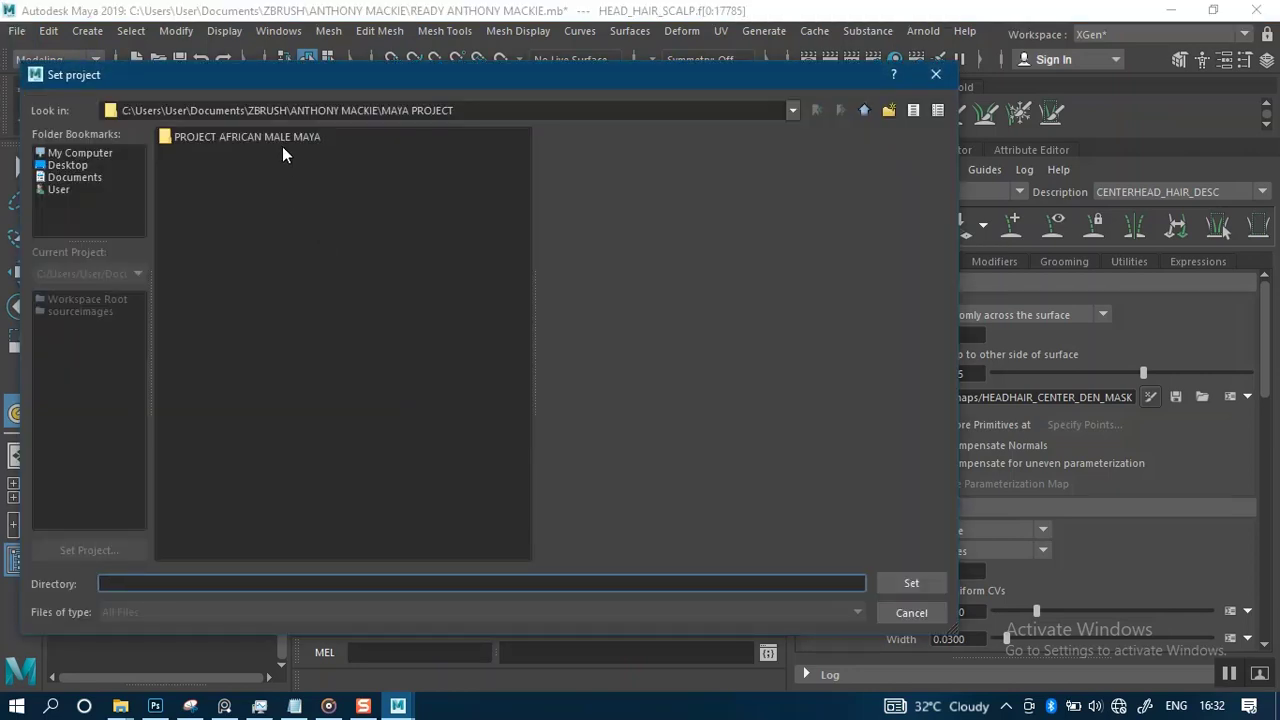
pyautogui.click(285, 140)
pyautogui.doubleClick(290, 137)
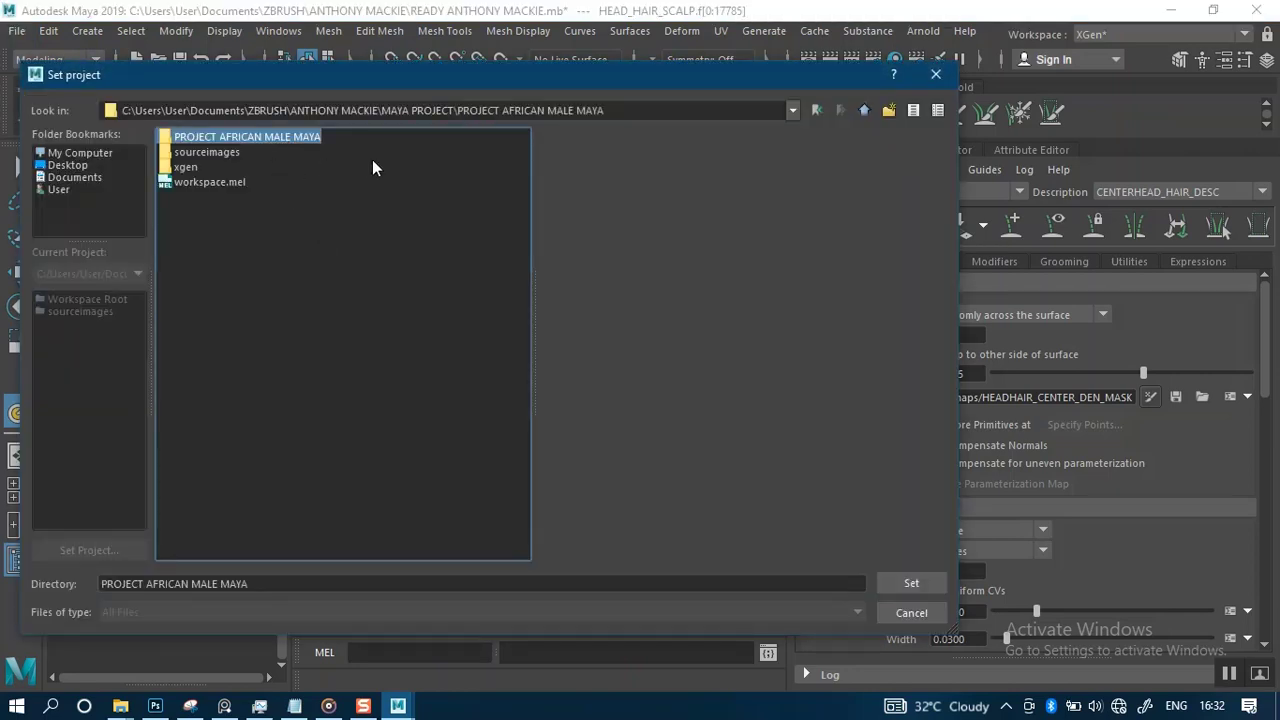
pyautogui.click(862, 110)
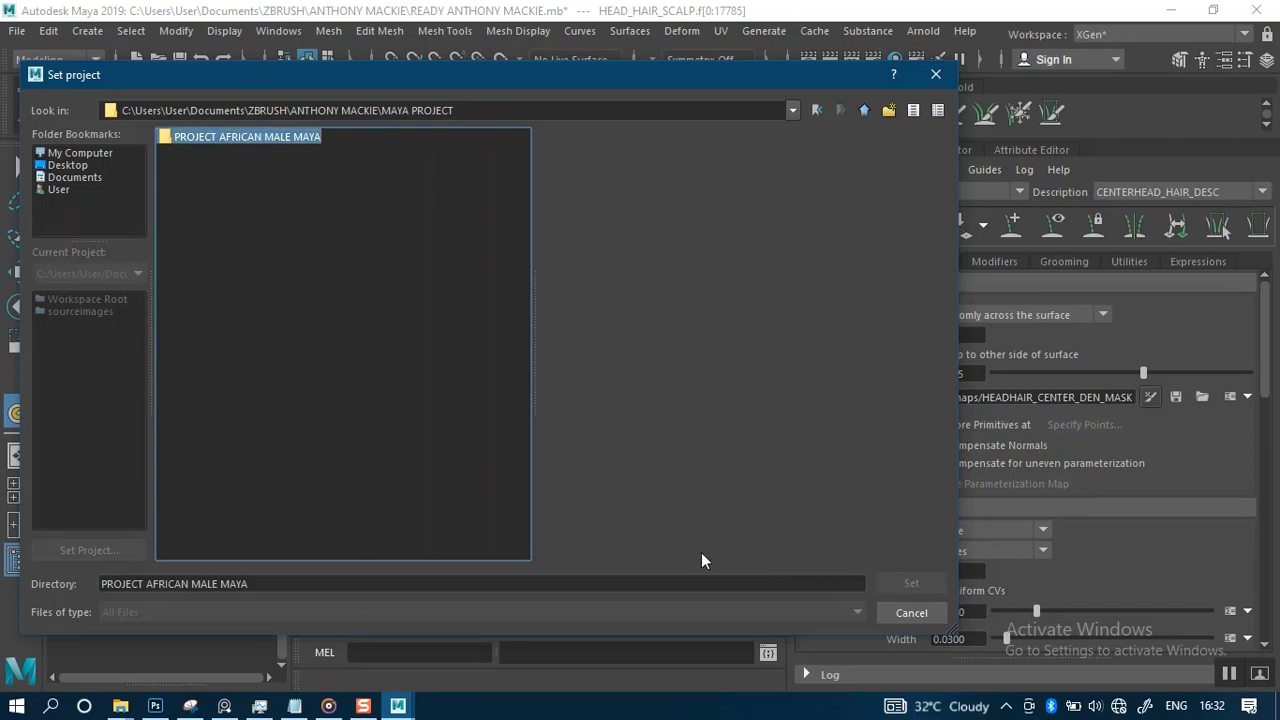
pyautogui.click(865, 110)
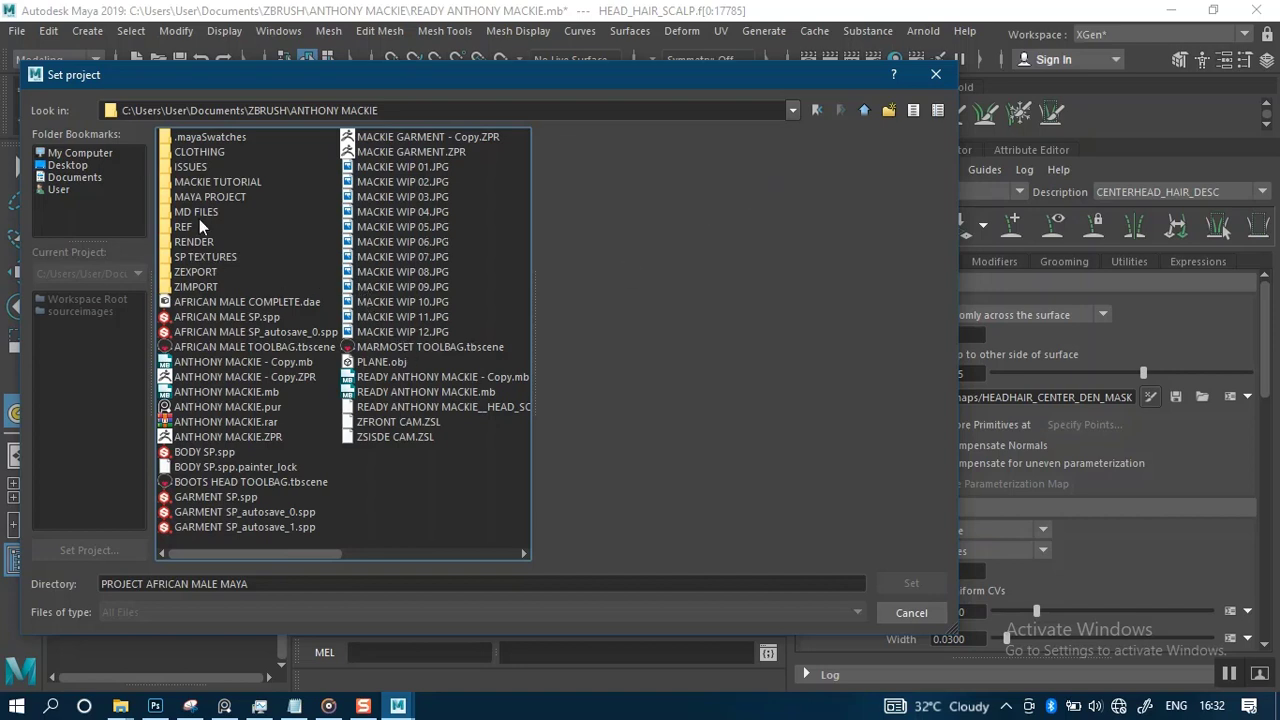
pyautogui.doubleClick(212, 197)
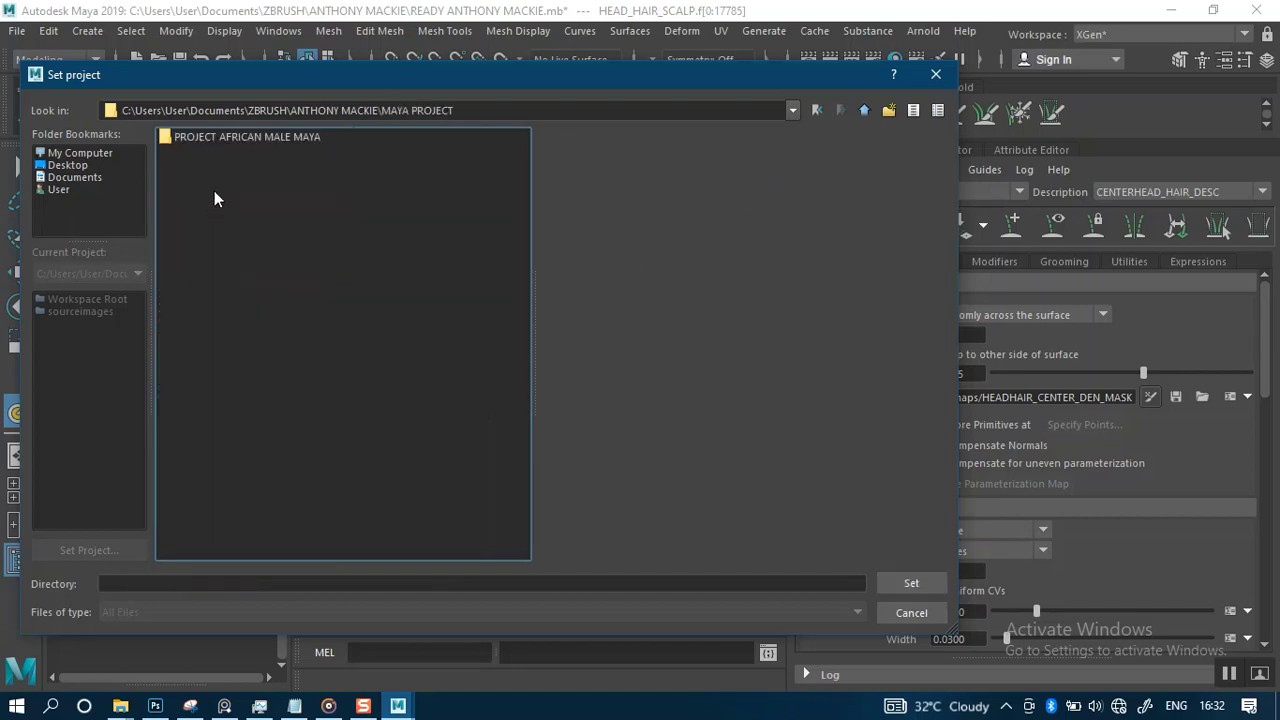
pyautogui.click(238, 139)
pyautogui.doubleClick(261, 140)
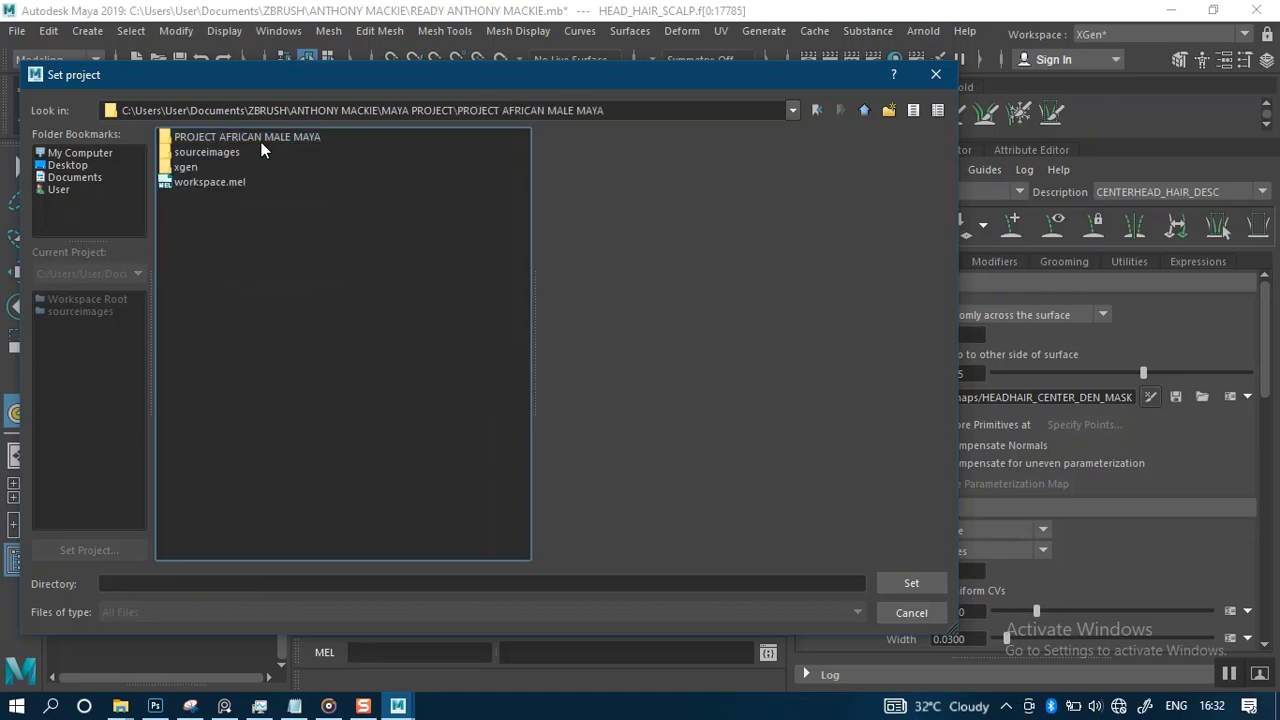
pyautogui.click(262, 137)
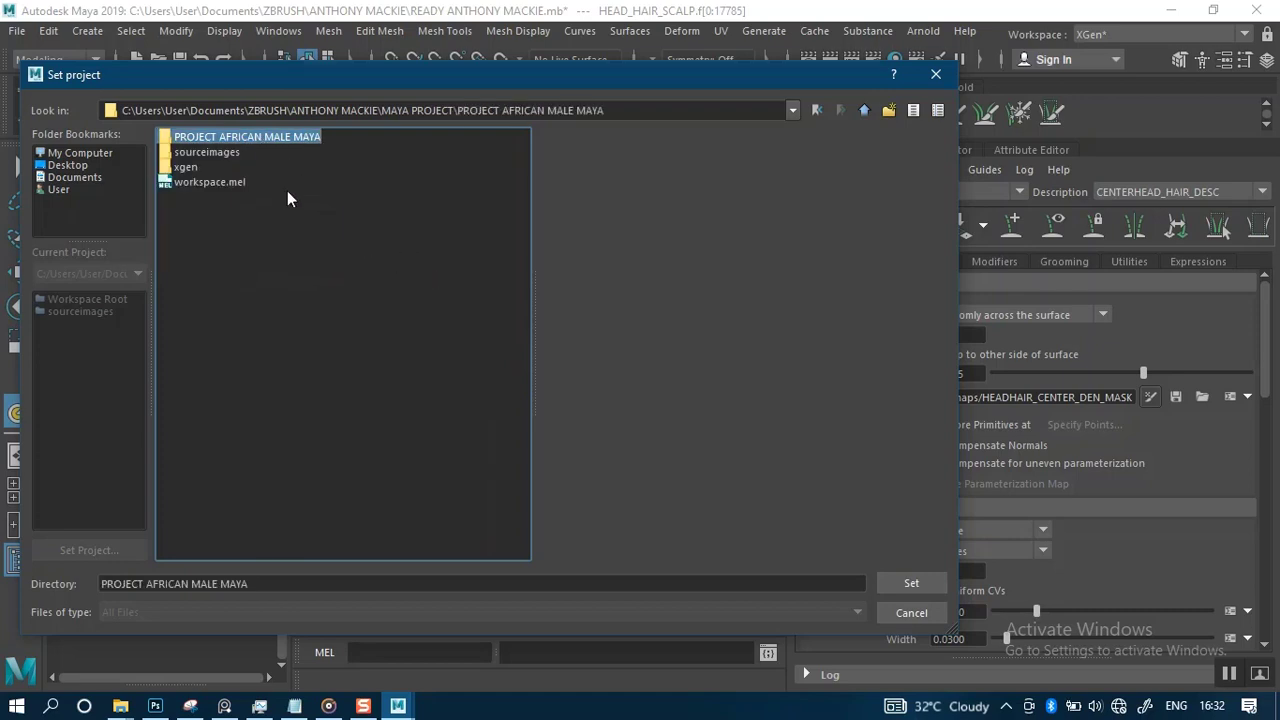
pyautogui.click(865, 110)
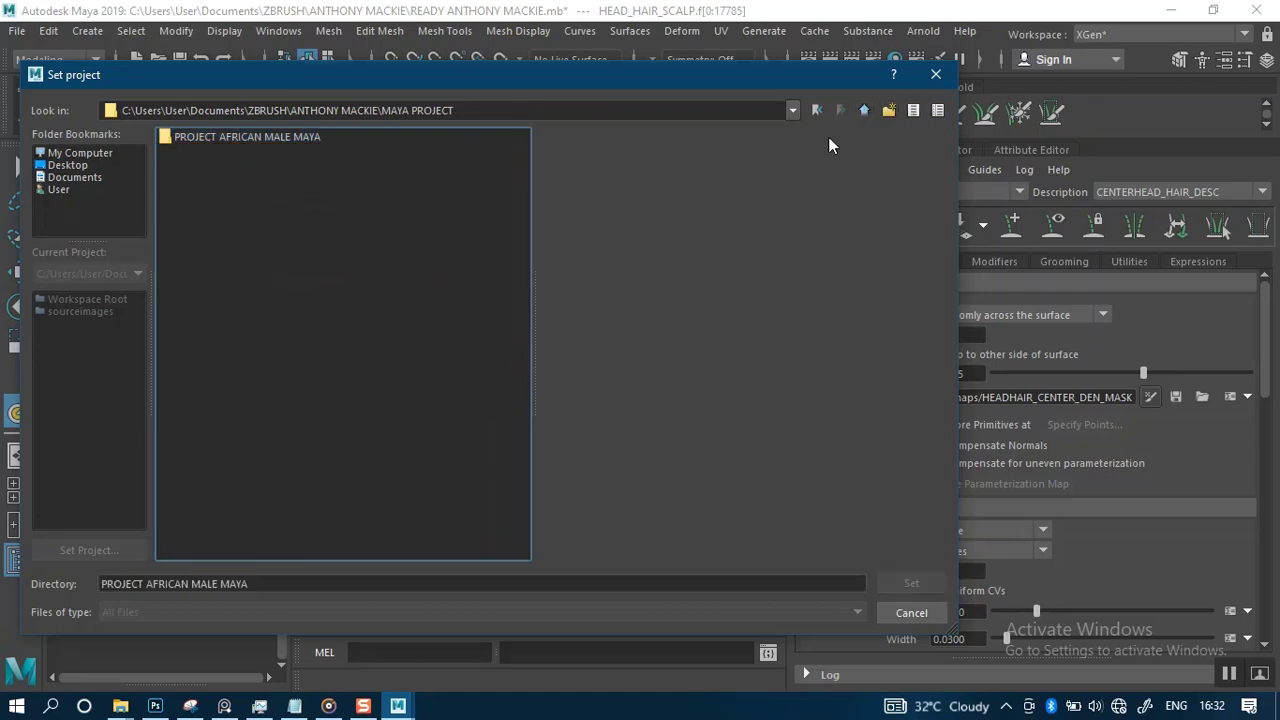
pyautogui.click(320, 140)
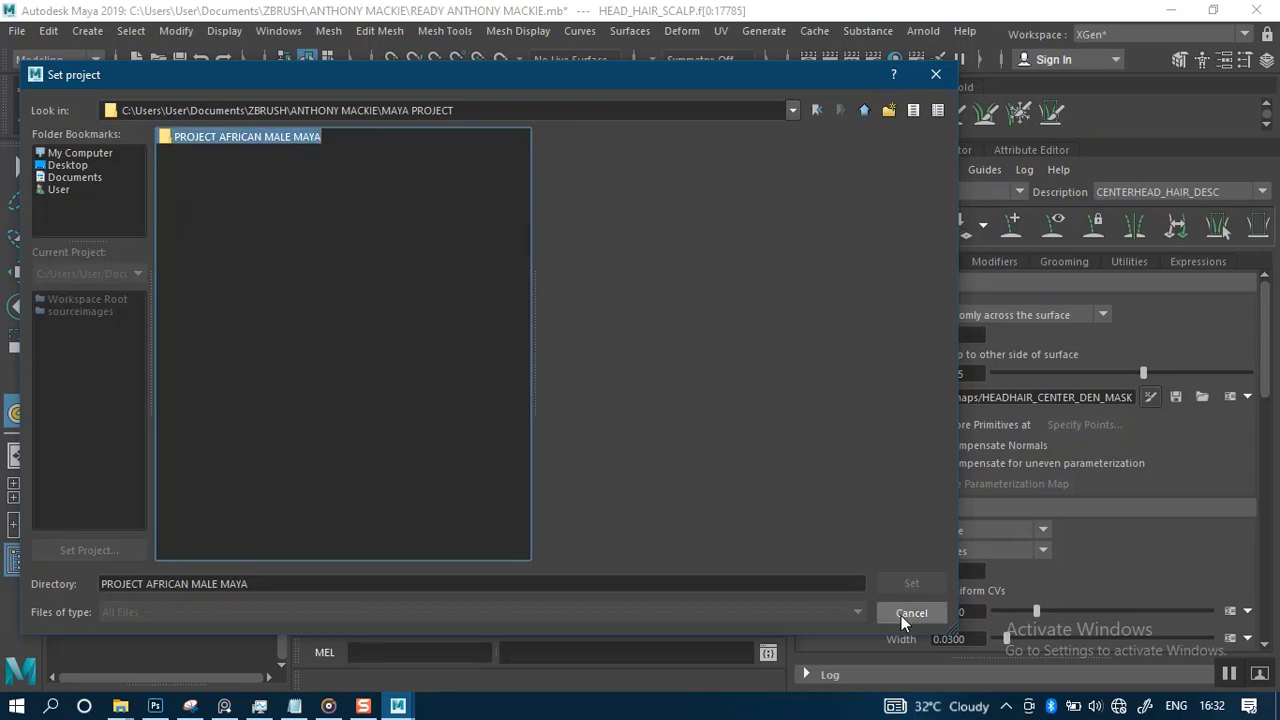
pyautogui.click(936, 75)
# - Set the Maya project to the PROJECT AFRICAN MALE MAYA folder and turn on textured shading
pyautogui.click(17, 31)
pyautogui.press('6')
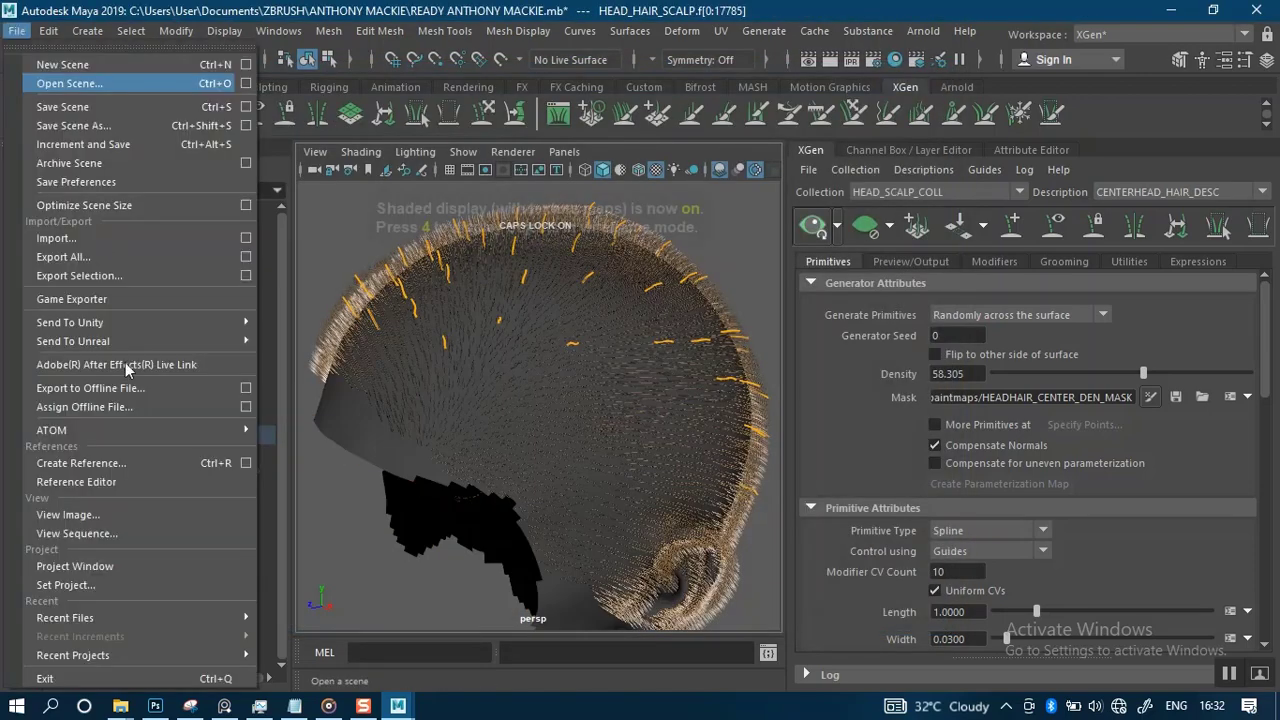
pyautogui.click(96, 589)
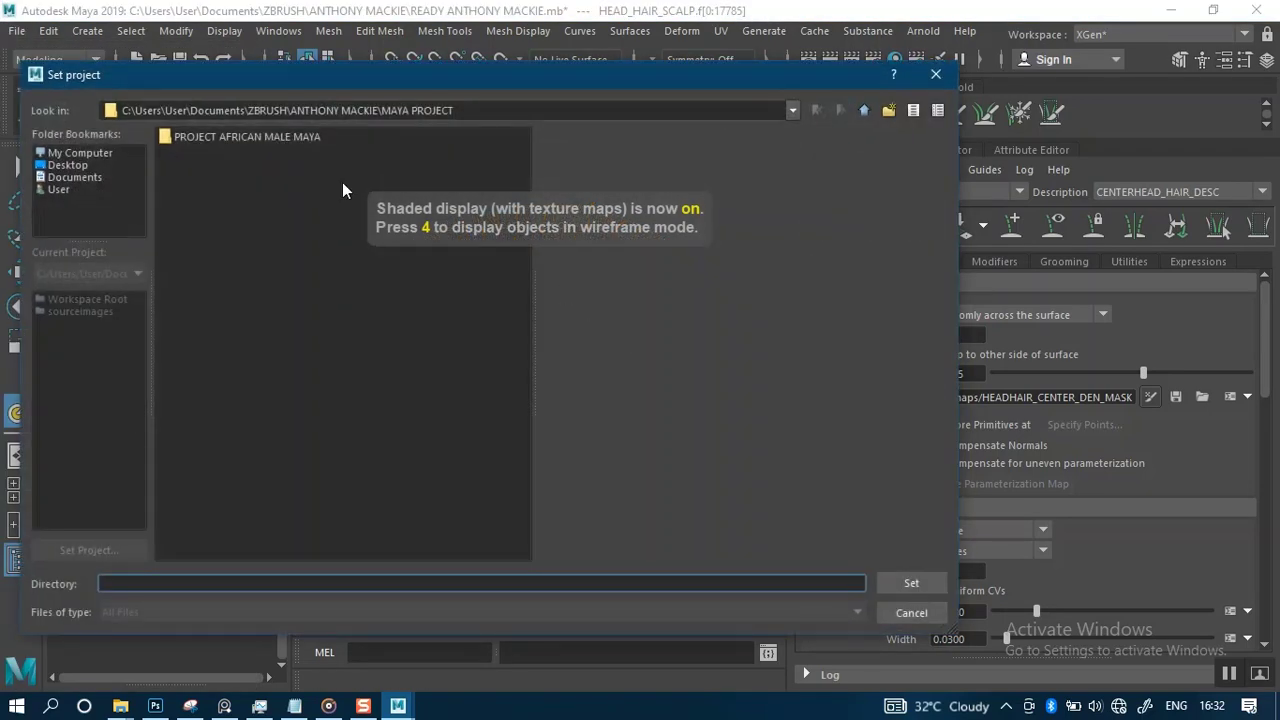
pyautogui.click(286, 136)
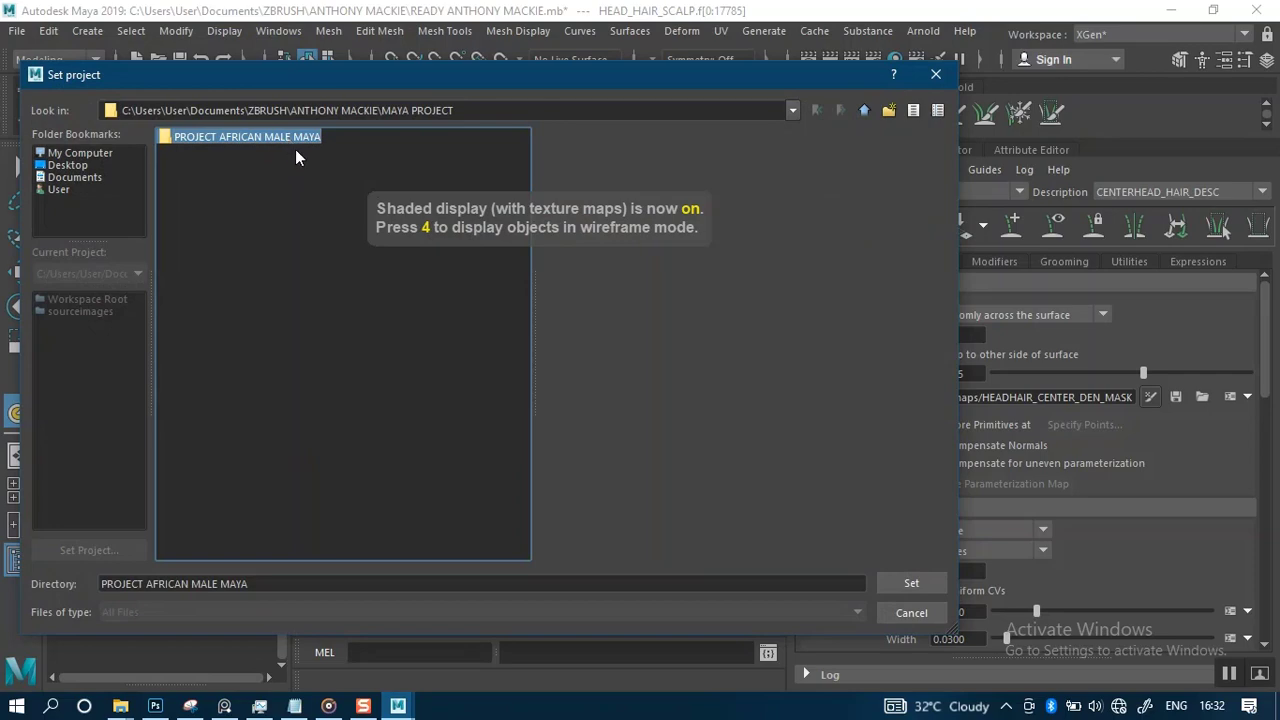
pyautogui.click(906, 580)
# - Start 3D painting on the HEADHAIR_CENTER_DEN_MASK density map of the CENTERHEAD_HAIR_DESC description
pyautogui.scroll(3, 590, 438)
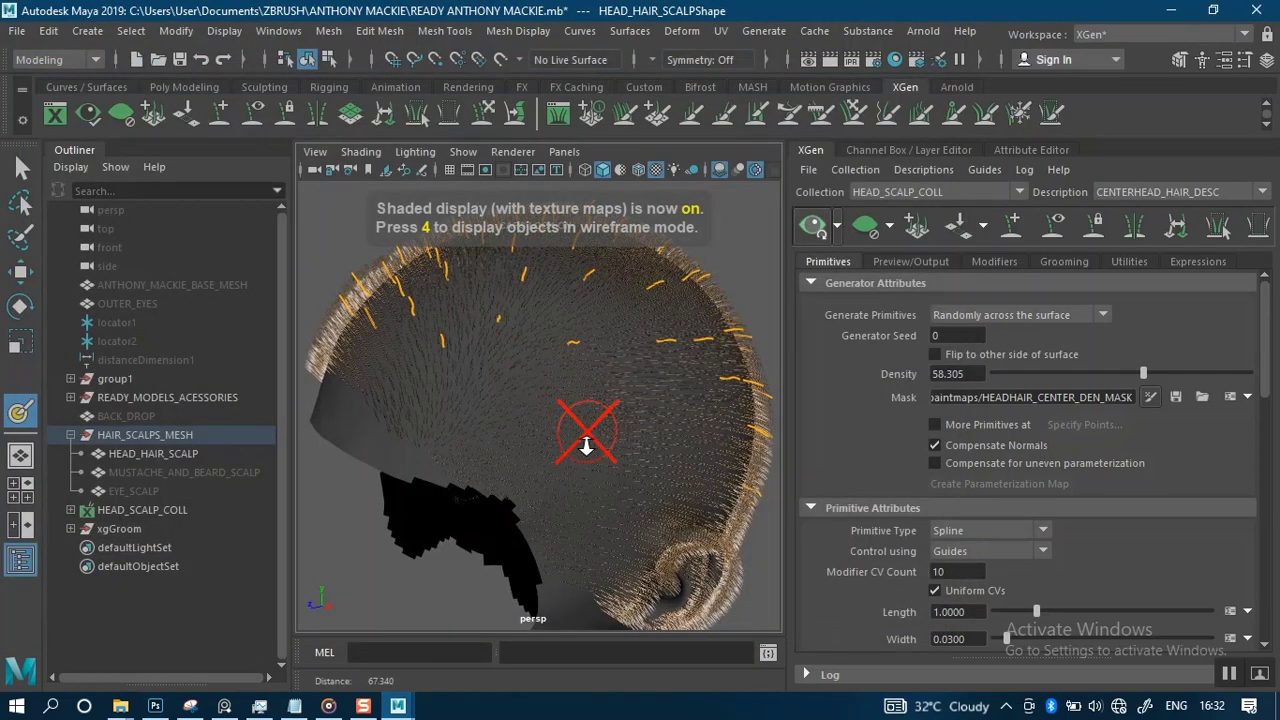
pyautogui.click(1152, 394)
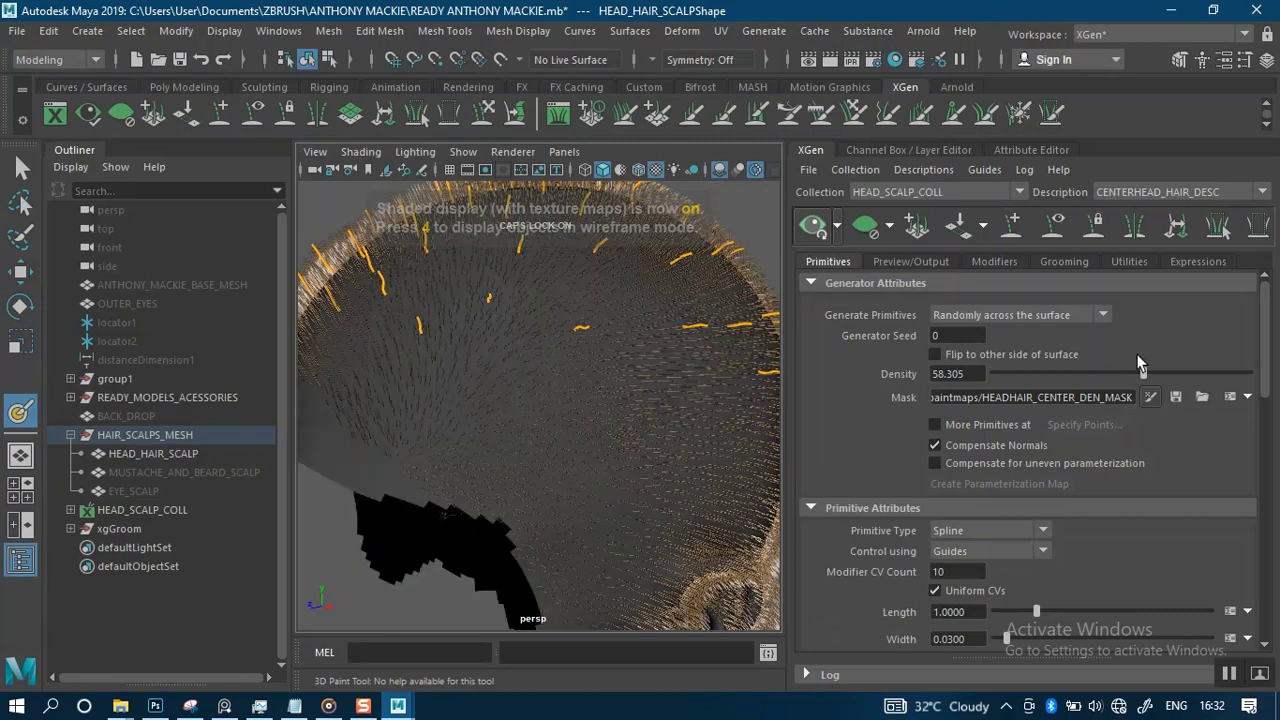
pyautogui.click(1150, 397)
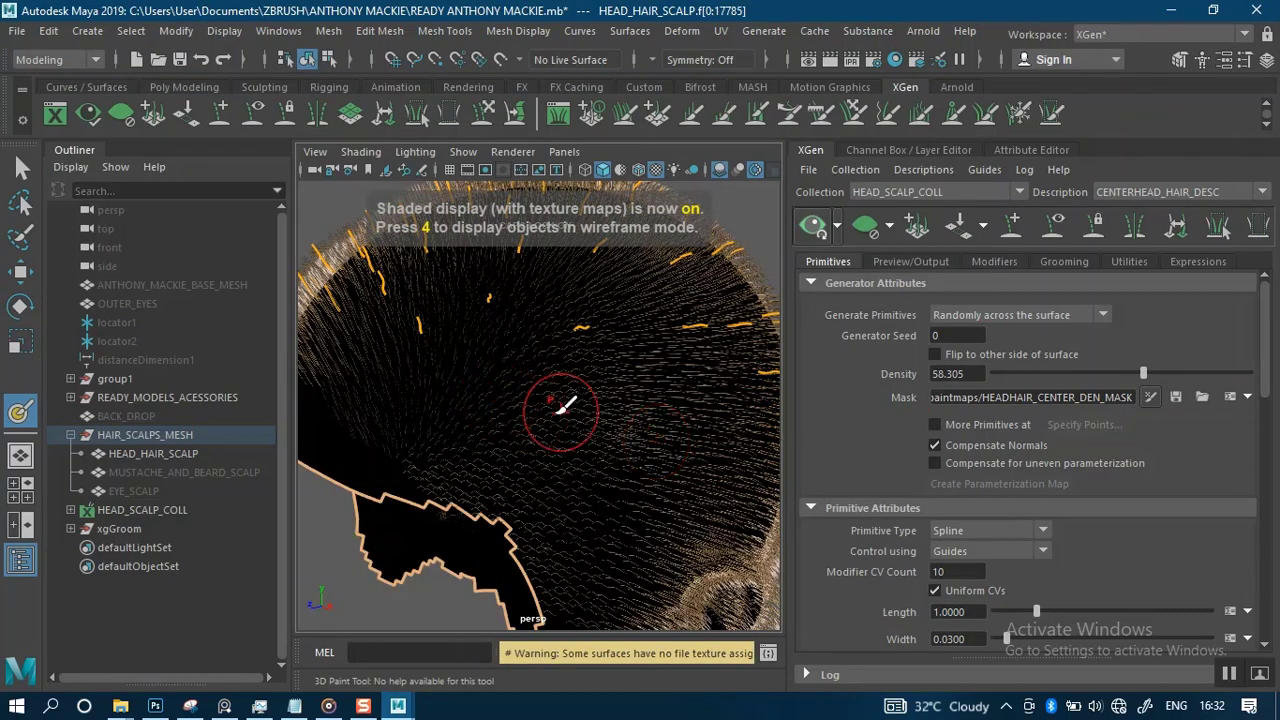
# - Turn off automatic XGen preview updates and clear the hair preview from the scalp
pyautogui.click(837, 228)
pyautogui.click(806, 258)
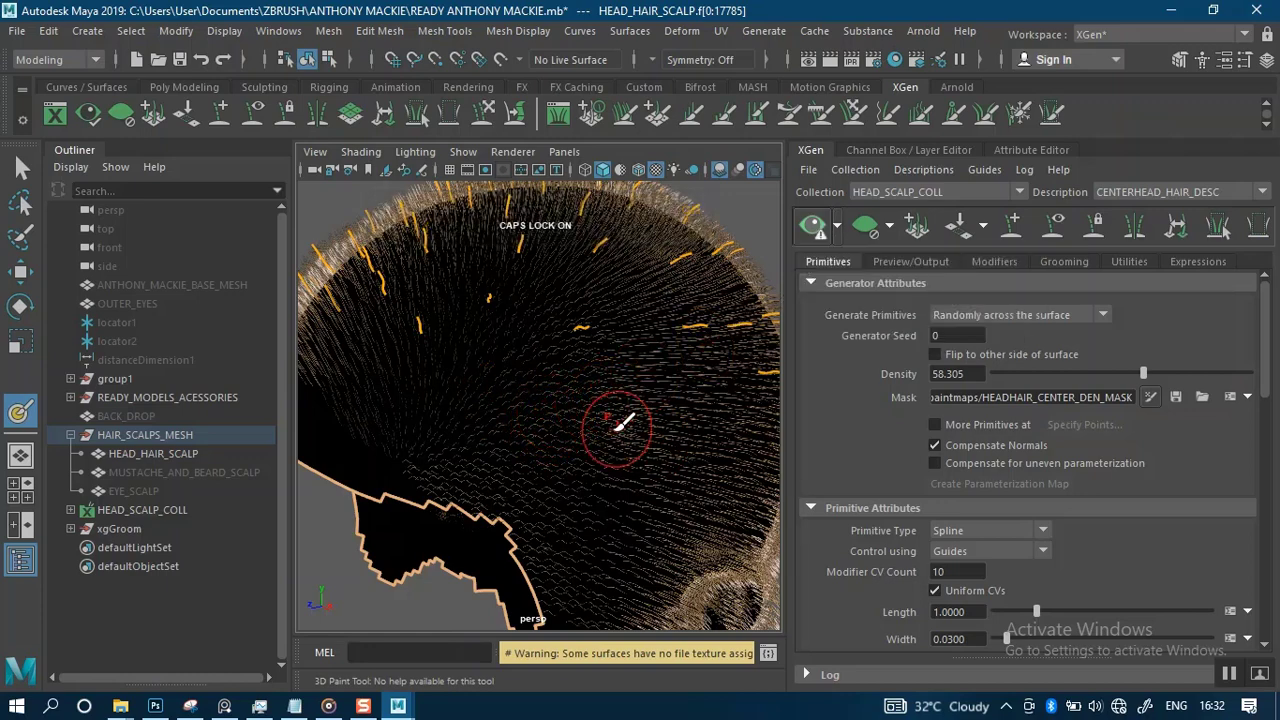
pyautogui.click(866, 228)
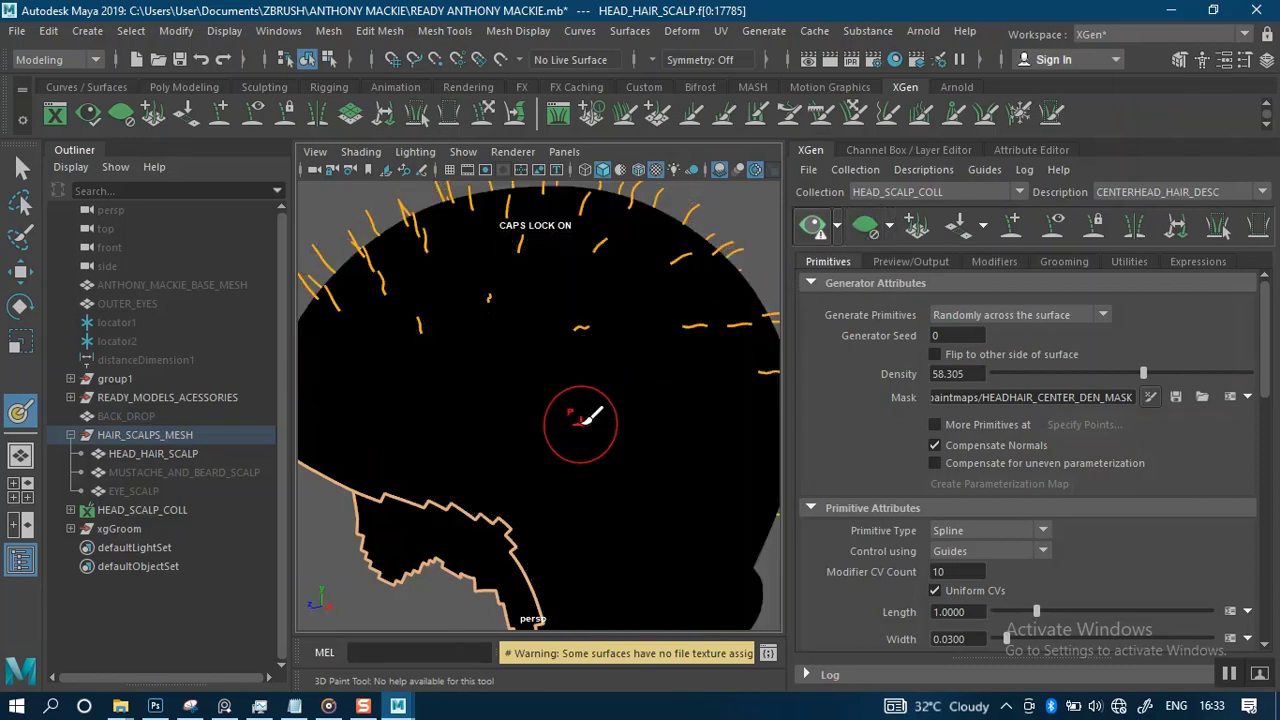
# - Enlarge the paint brush to a radius of about 1.75 and view the back of the head
pyautogui.press('b')
pyautogui.moveTo(587, 410)
pyautogui.mouseDown()
pyautogui.moveTo(651, 400)
pyautogui.moveTo(597, 408)
pyautogui.mouseUp()
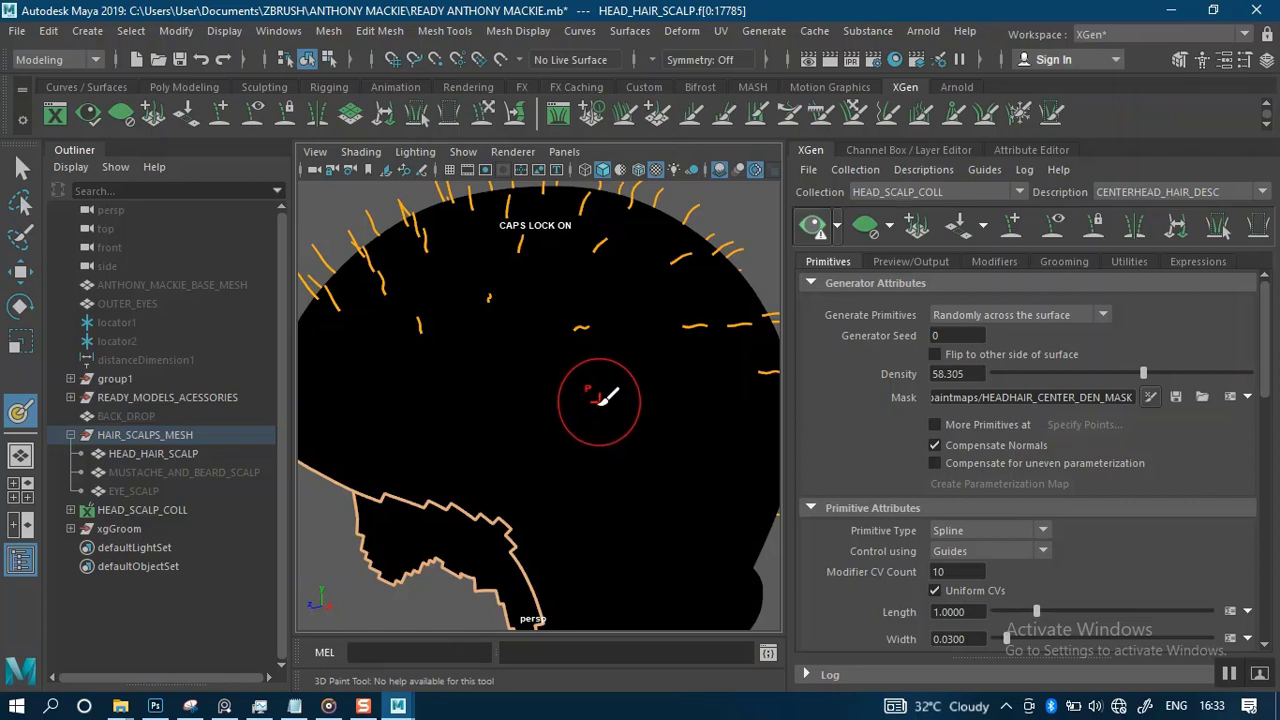
pyautogui.scroll(-3, 530, 395)
pyautogui.keyDown('alt'); pyautogui.moveTo(524, 395); pyautogui.dragTo(591, 428); pyautogui.keyUp('alt')
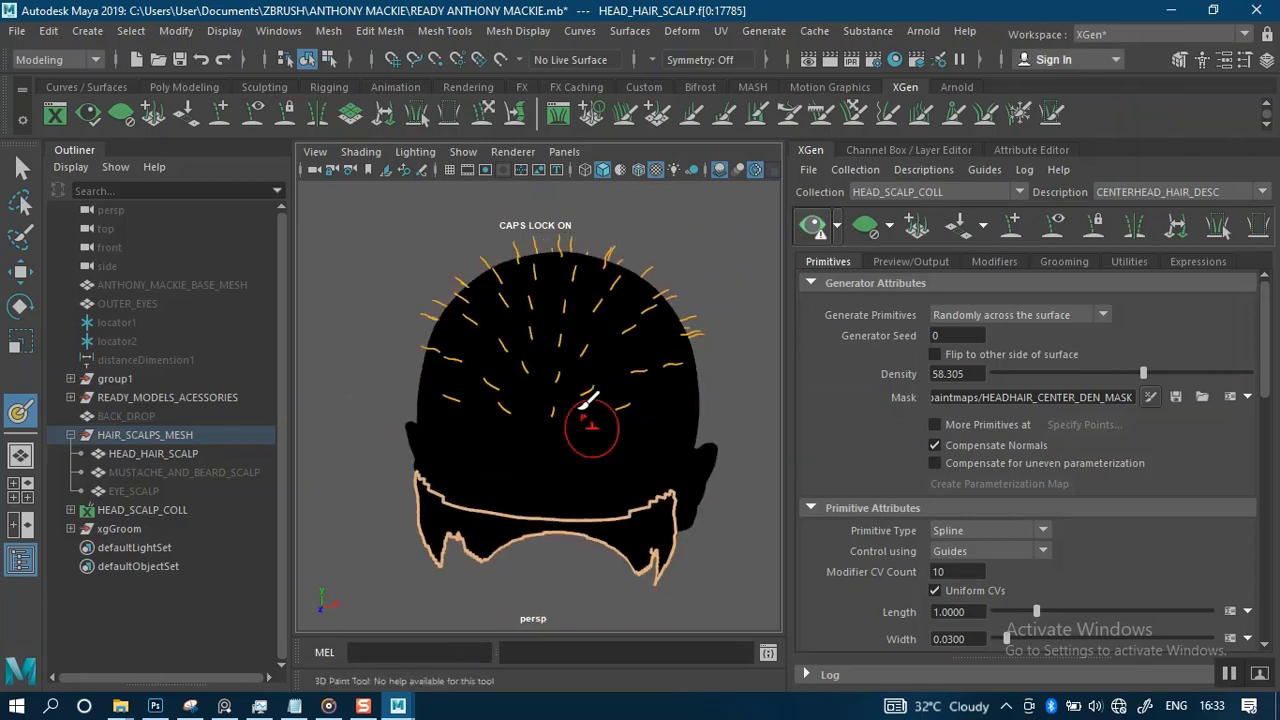
# - Open the 3D Paint Tool's settings, move them clear of the head and collapse the Outliner
pyautogui.doubleClick(20, 413)
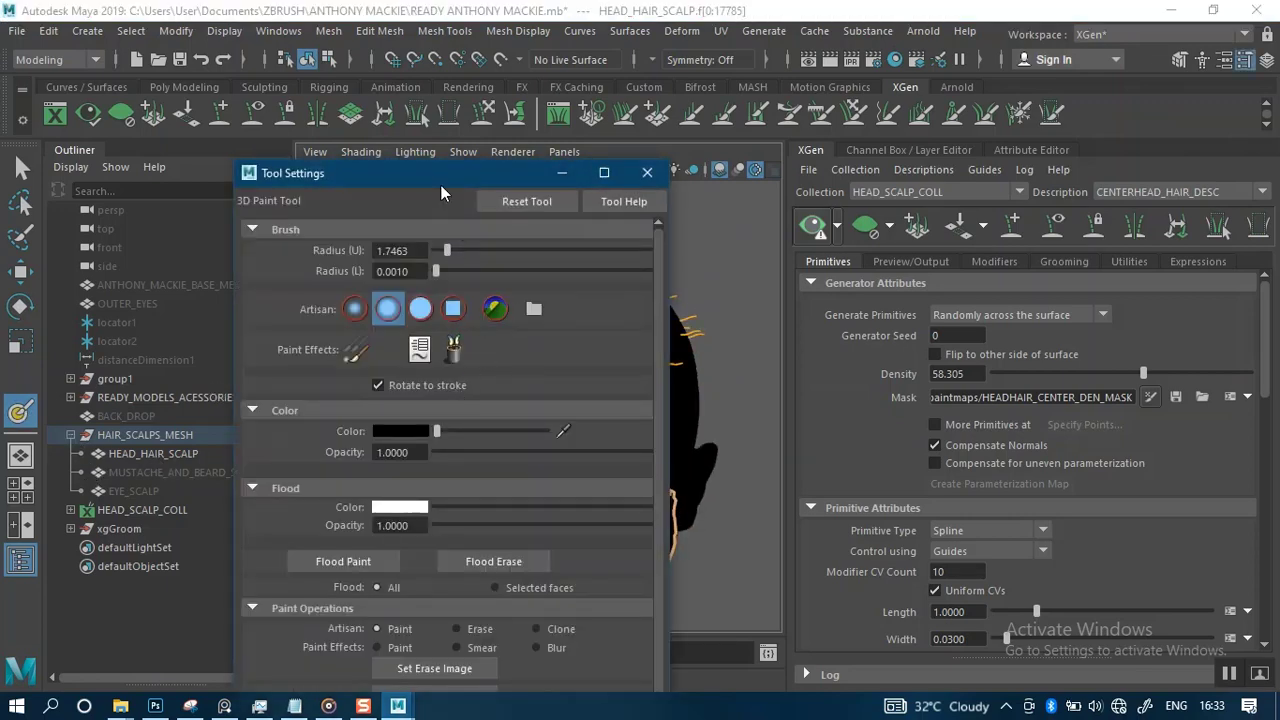
pyautogui.moveTo(440, 184); pyautogui.dragTo(709, 37)
pyautogui.click(86, 149)
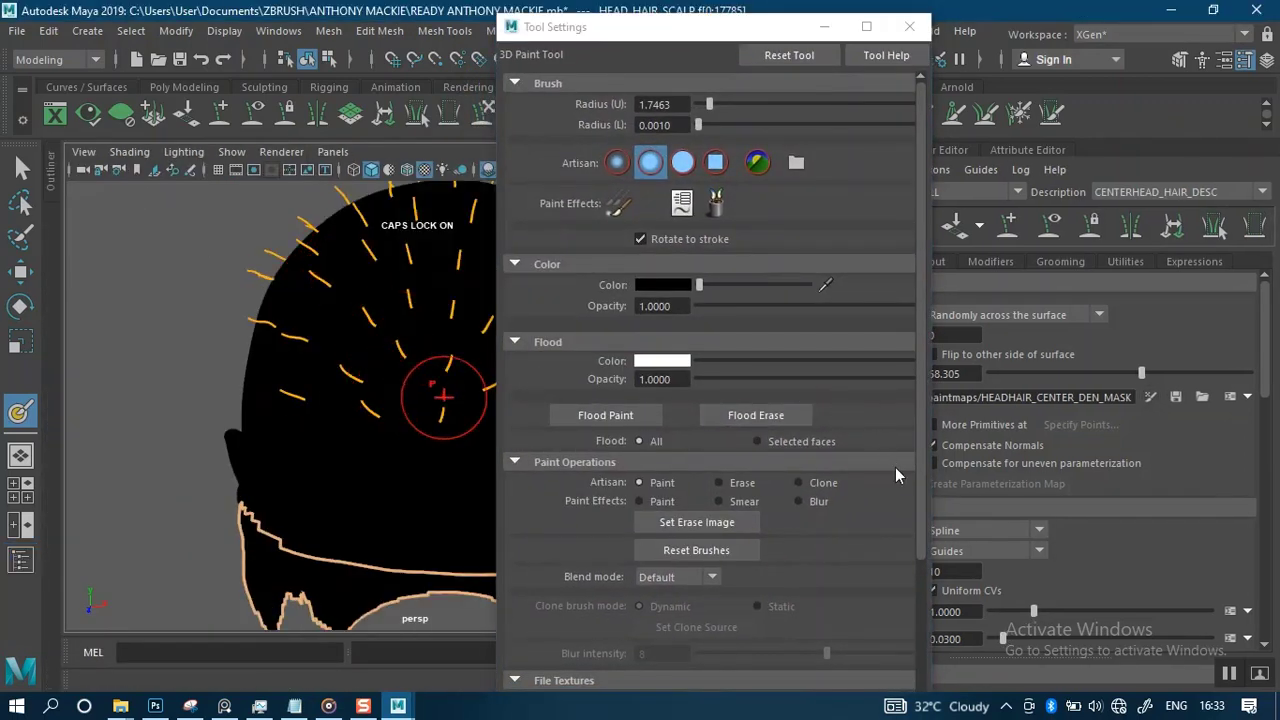
pyautogui.moveTo(922, 530); pyautogui.dragTo(924, 665)
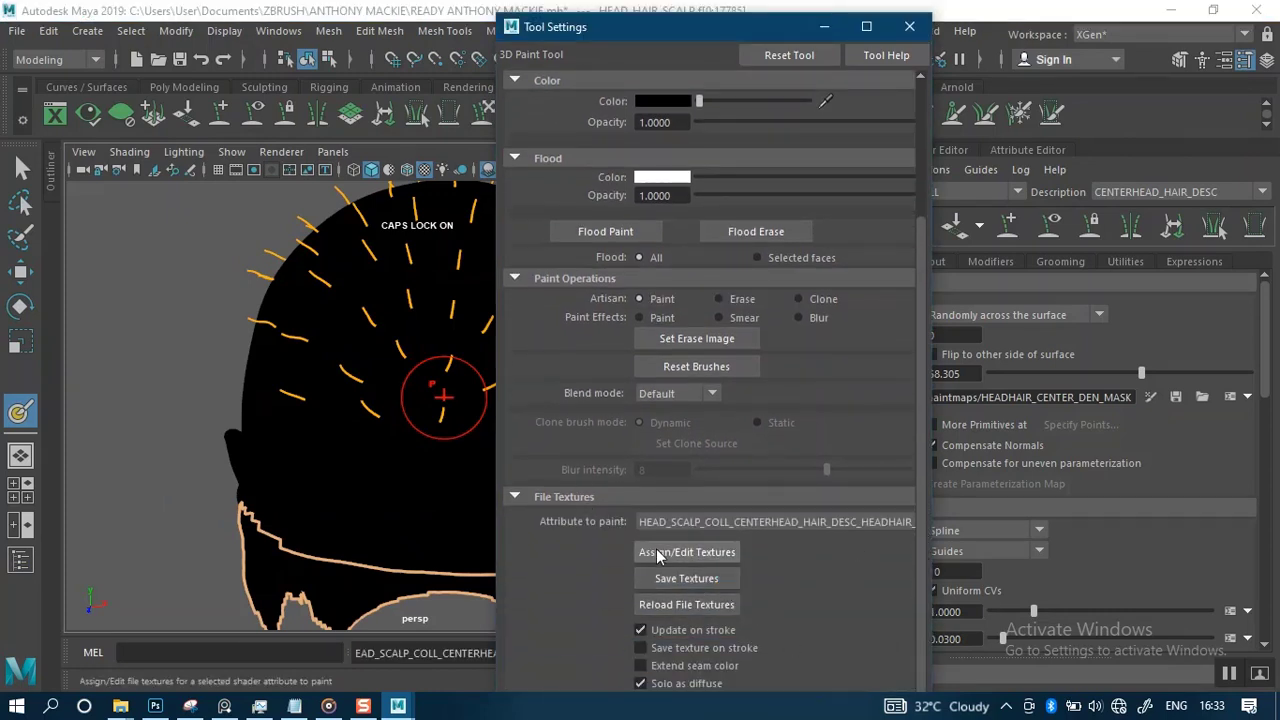
pyautogui.click(648, 552)
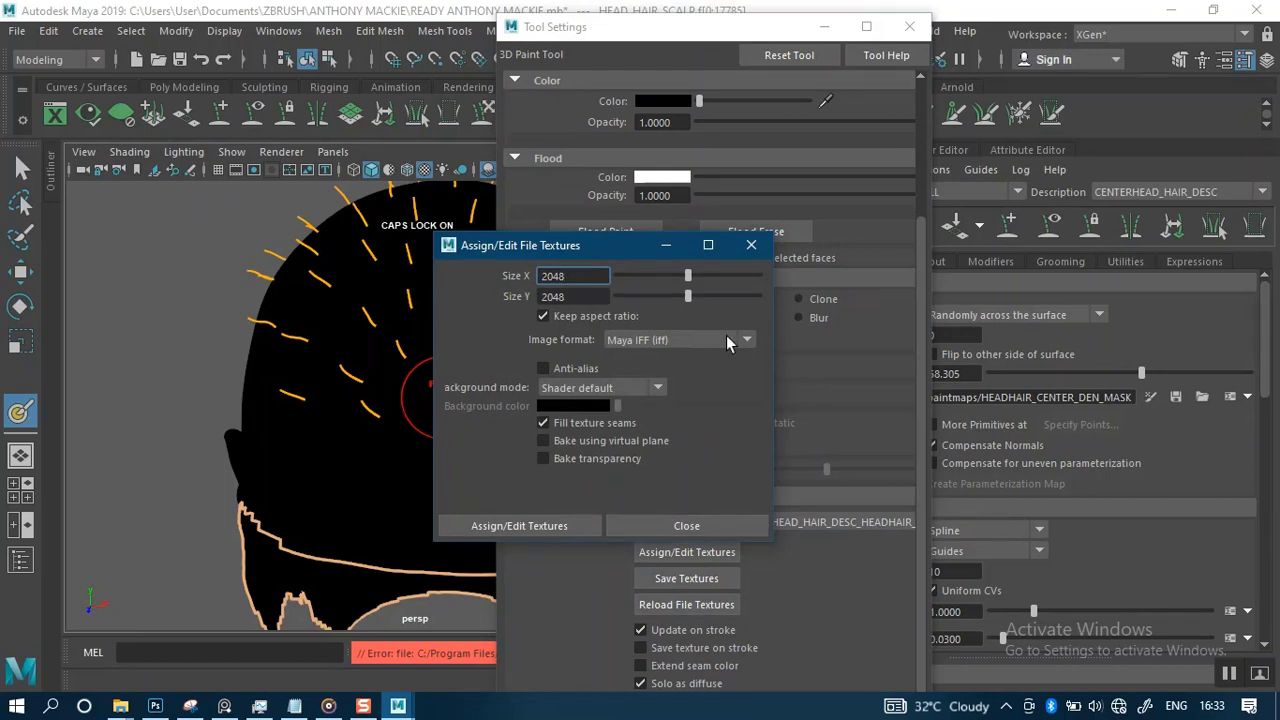
pyautogui.click(751, 245)
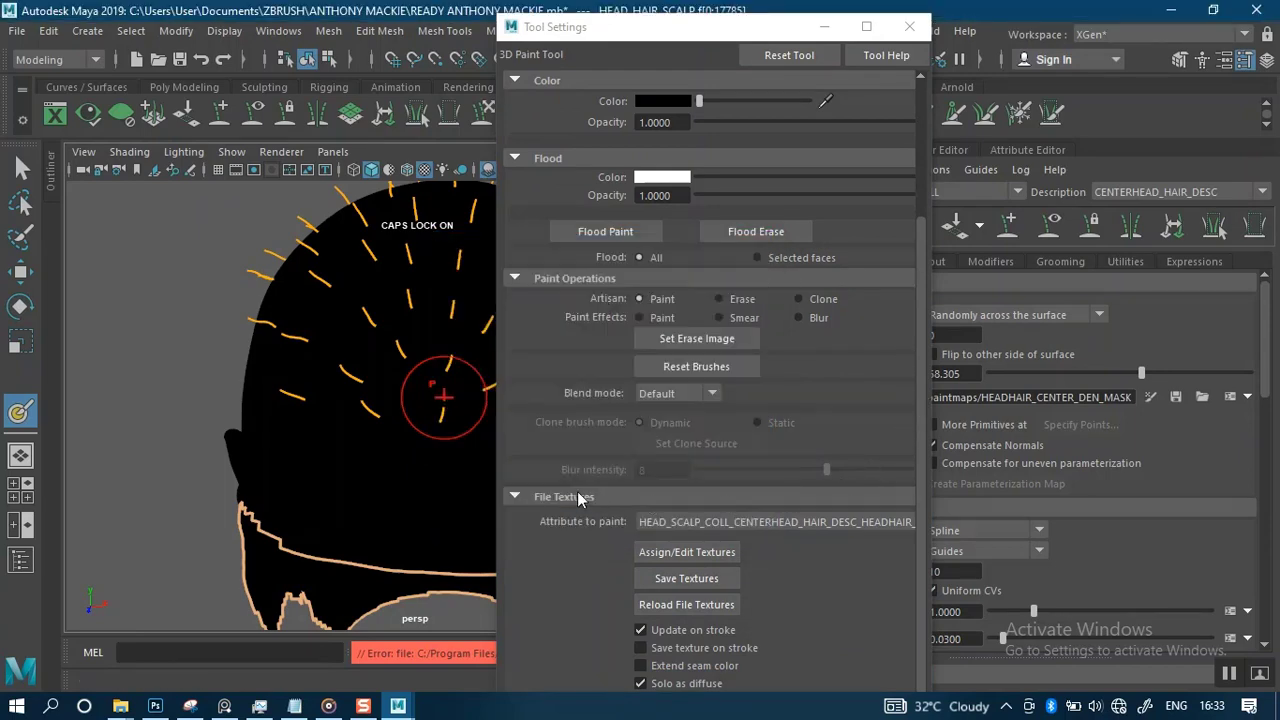
# - Enable stroke reflection across the X axis for the 3D Paint Tool and minimize its settings window
pyautogui.click(516, 497)
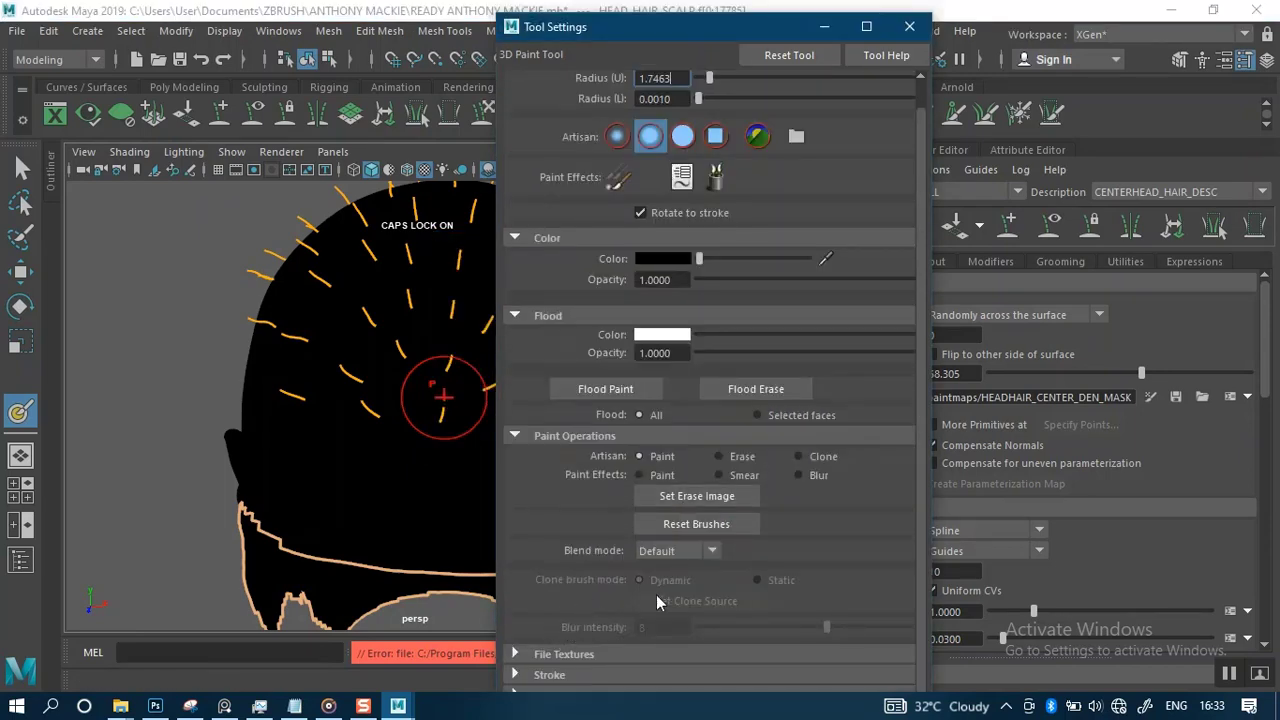
pyautogui.click(515, 675)
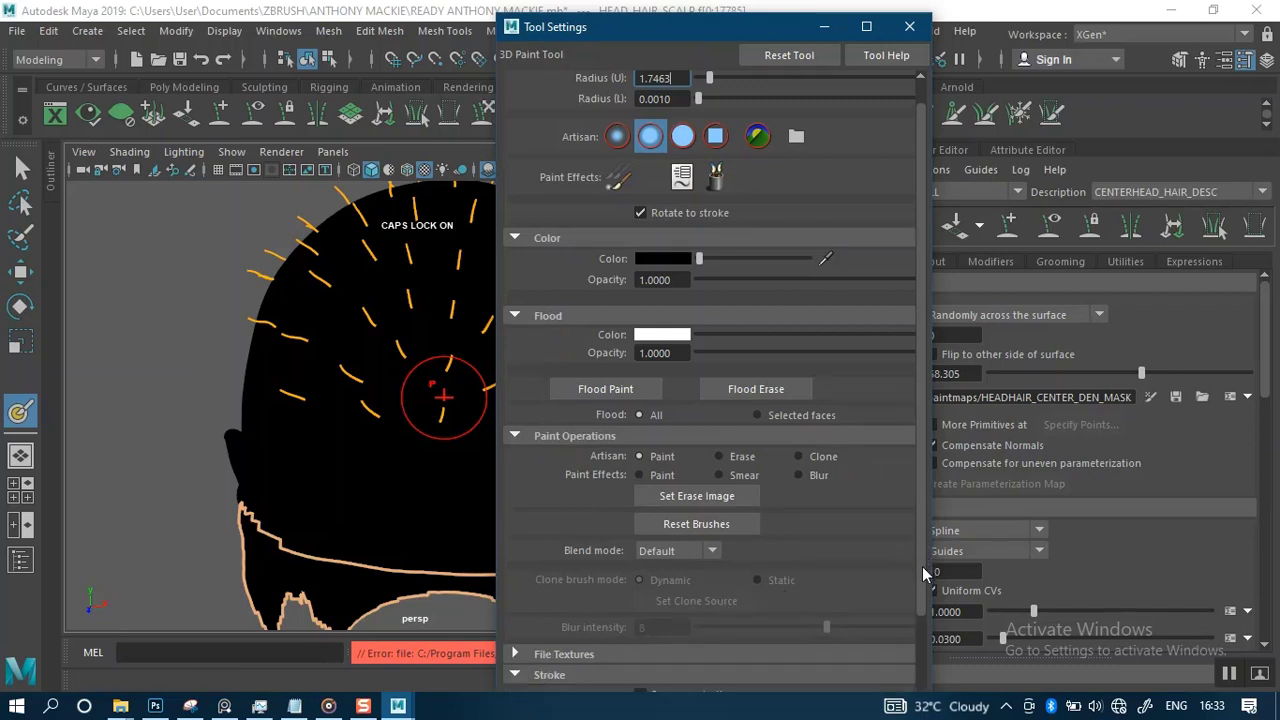
pyautogui.moveTo(922, 590); pyautogui.dragTo(917, 673)
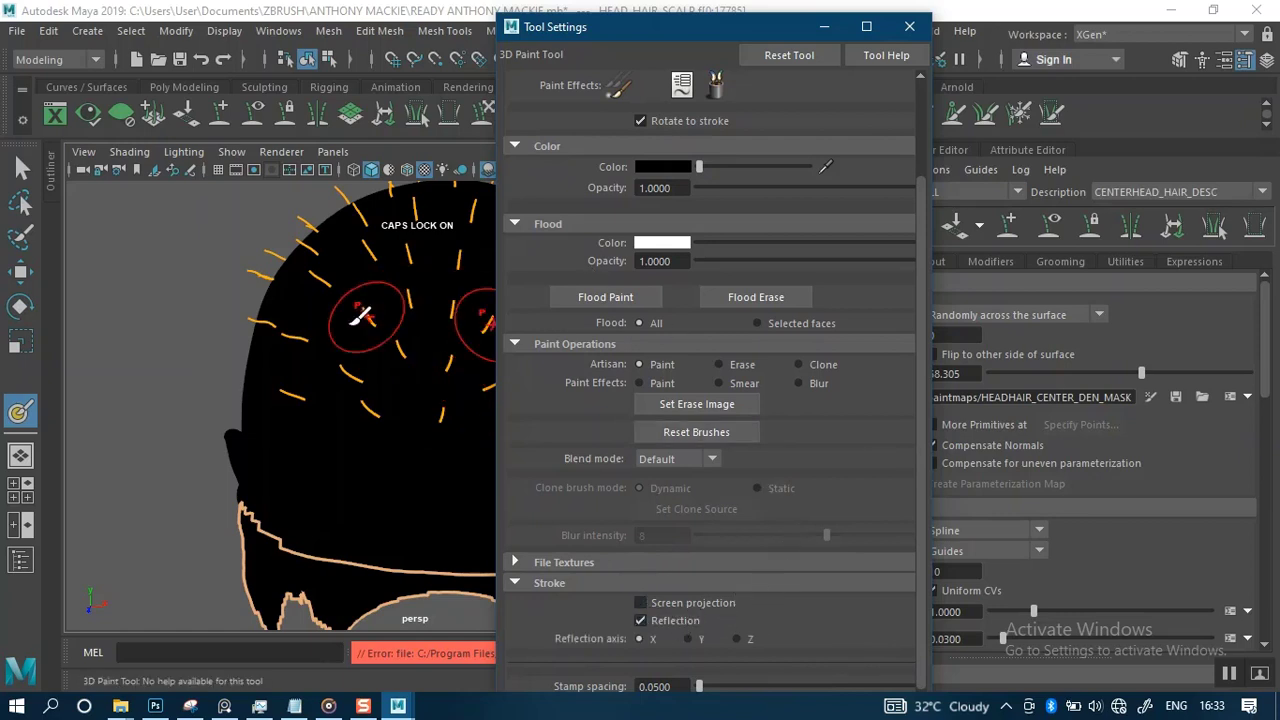
pyautogui.click(820, 32)
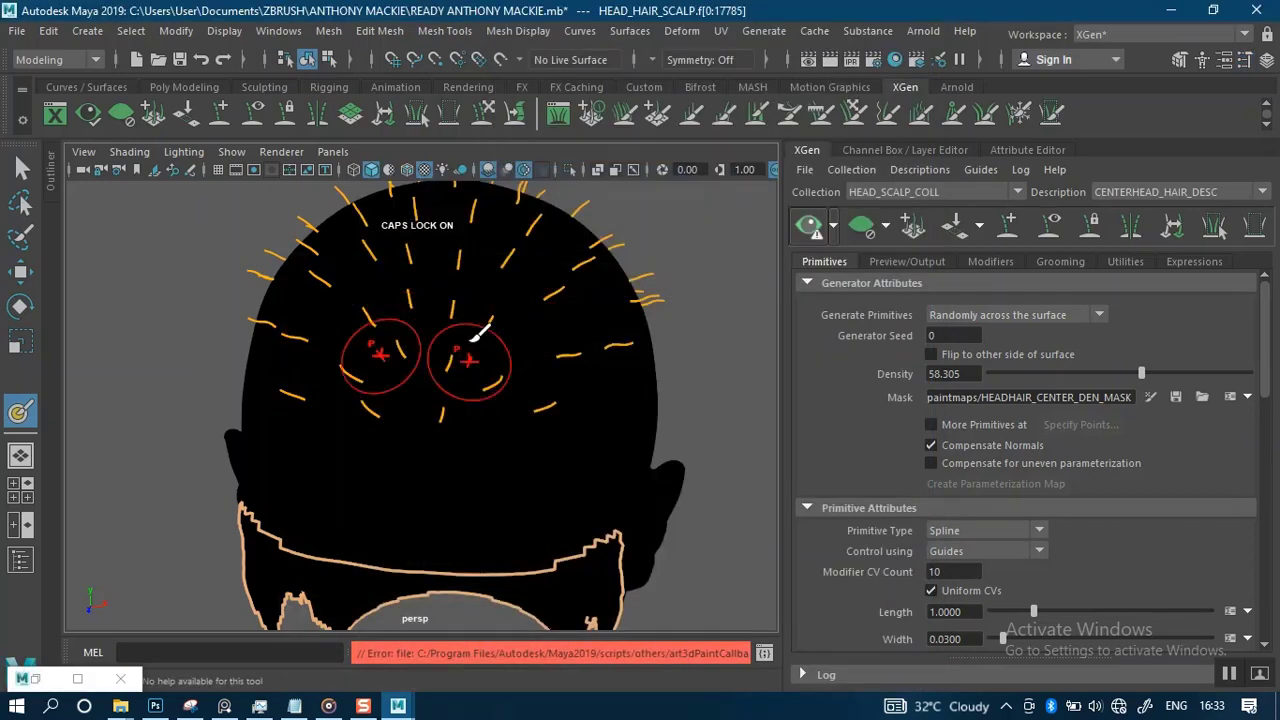
pyautogui.keyDown('alt'); pyautogui.moveTo(530, 363); pyautogui.dragTo(520, 390); pyautogui.keyUp('alt')
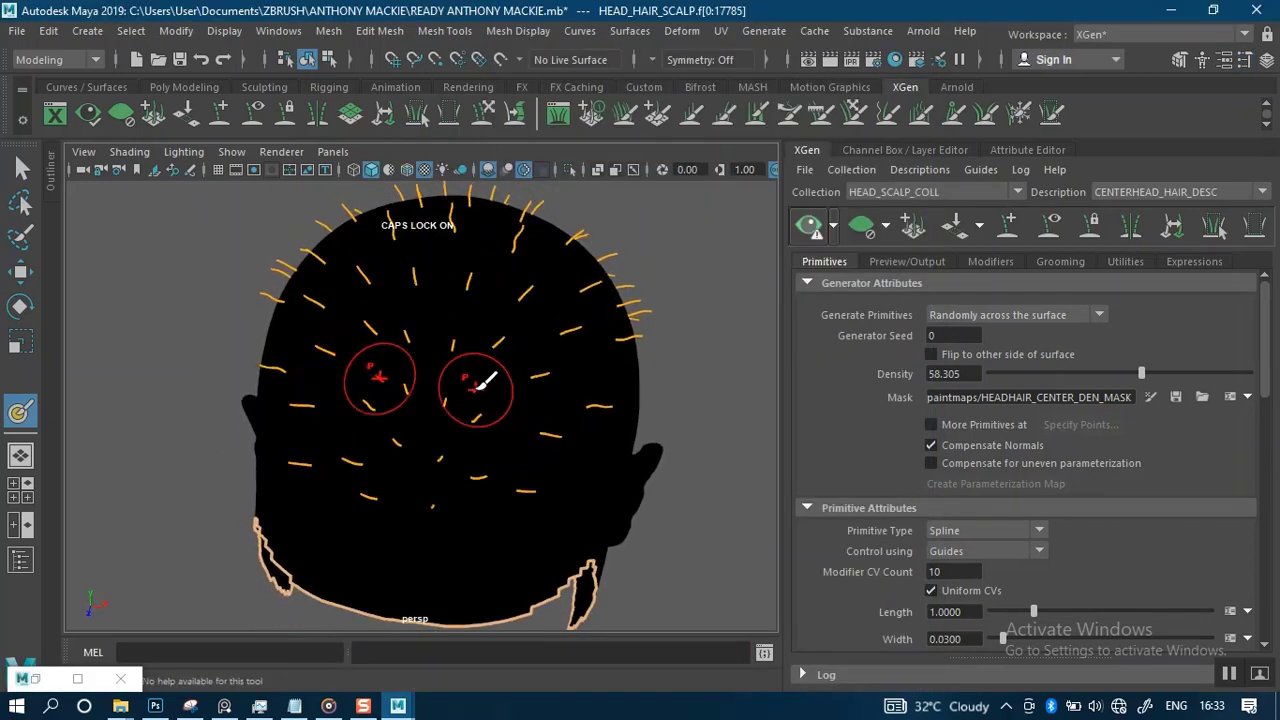
# - Restore the 3D Paint Tool's settings, set the paint color to white and show its brush options
pyautogui.doubleClick(20, 414)
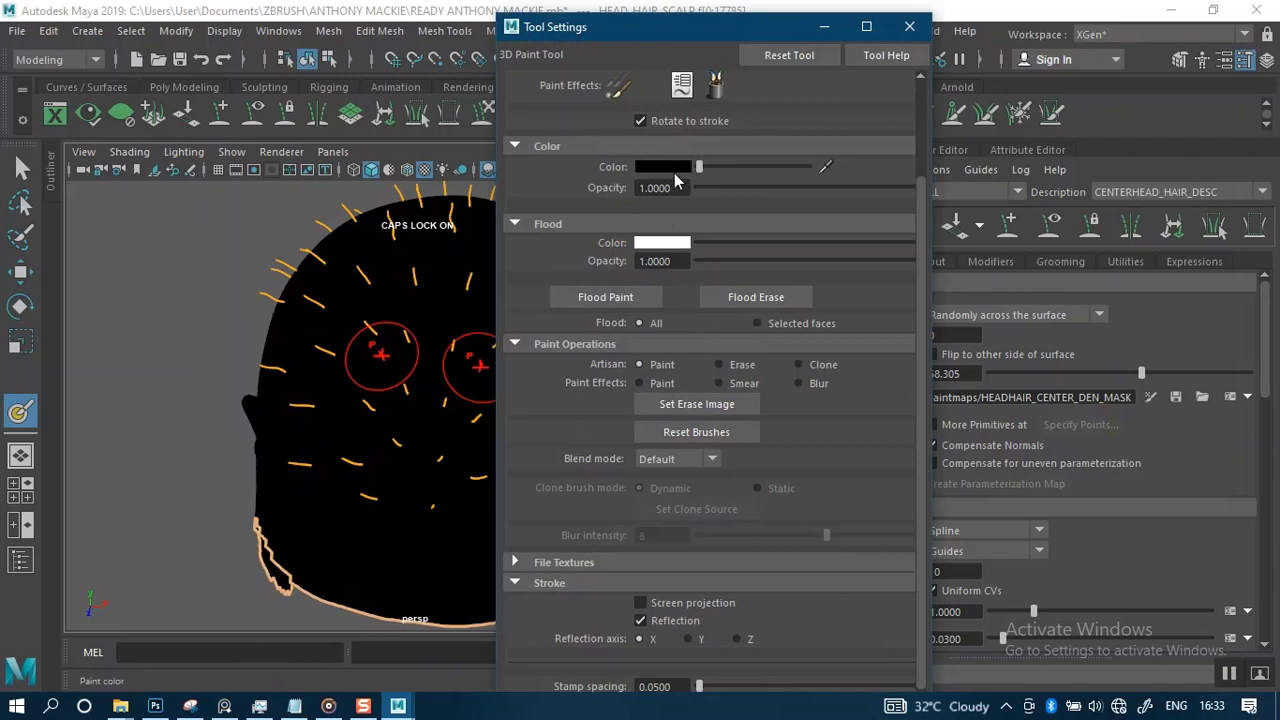
pyautogui.moveTo(700, 168); pyautogui.dragTo(762, 168)
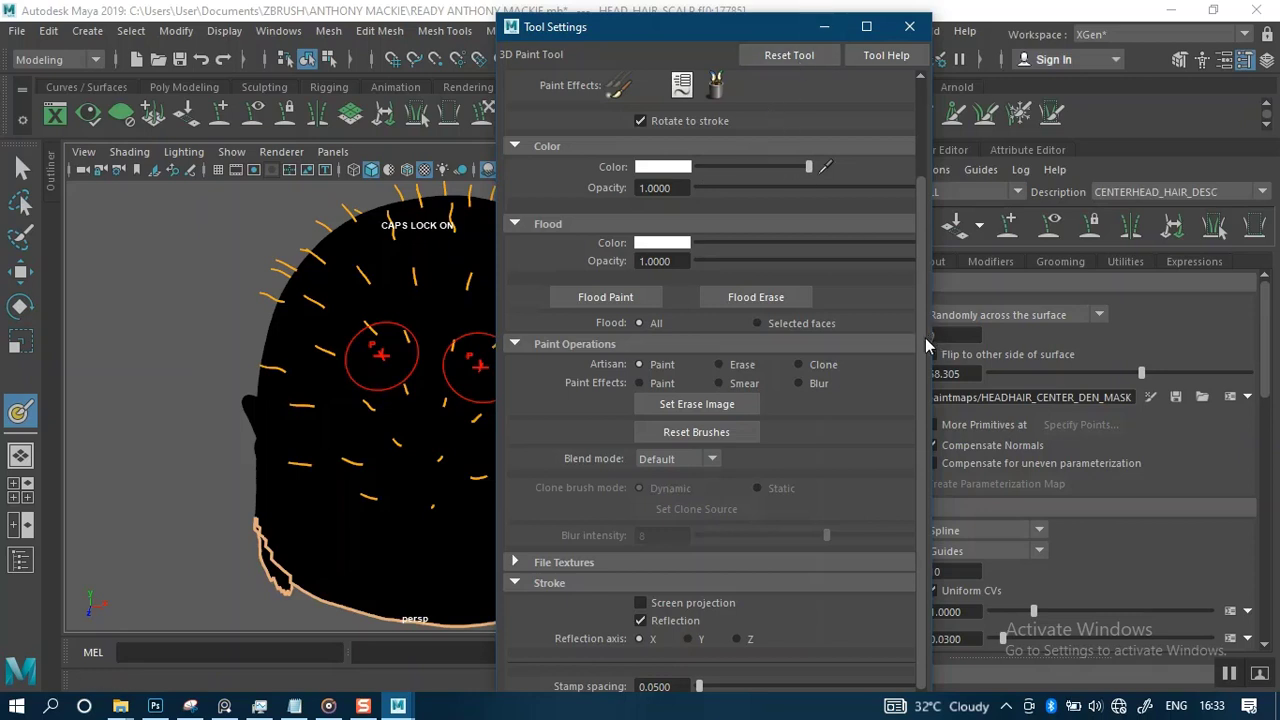
pyautogui.moveTo(921, 345); pyautogui.dragTo(914, 242)
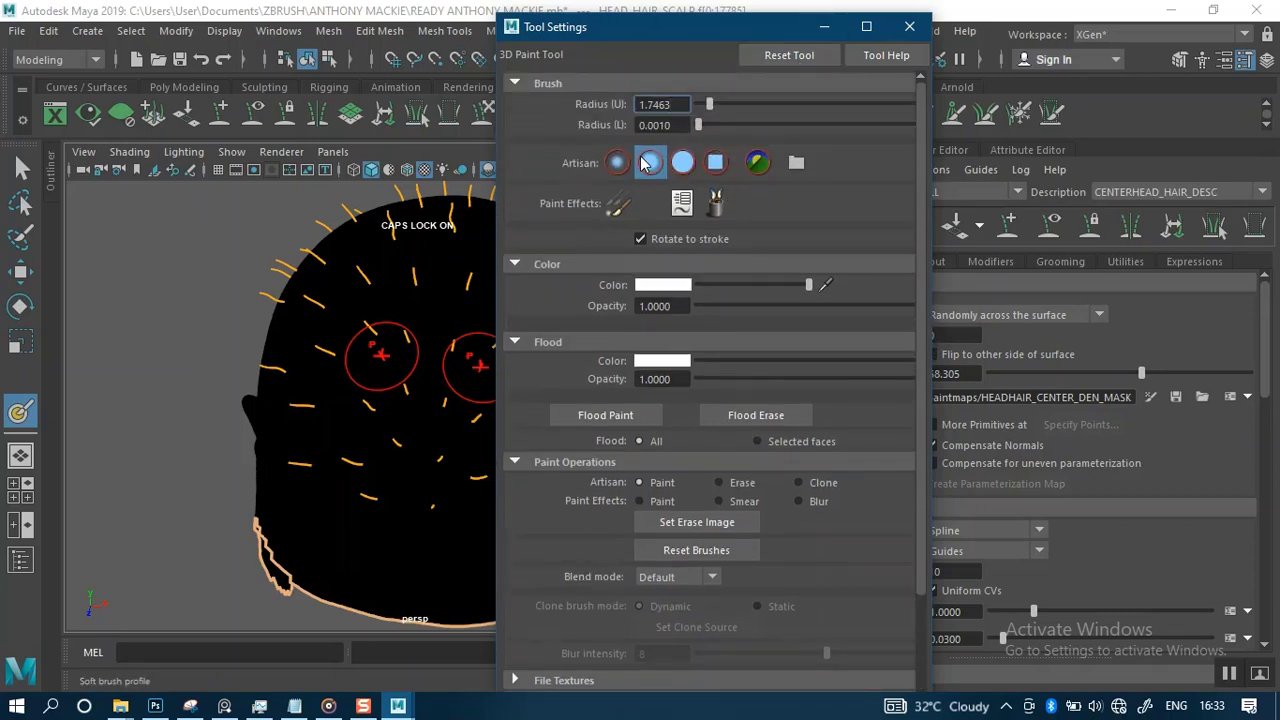
# - Choose the solid round brush and paint a mirrored white band along the scalp's side from the front hairline to the nape
pyautogui.click(684, 164)
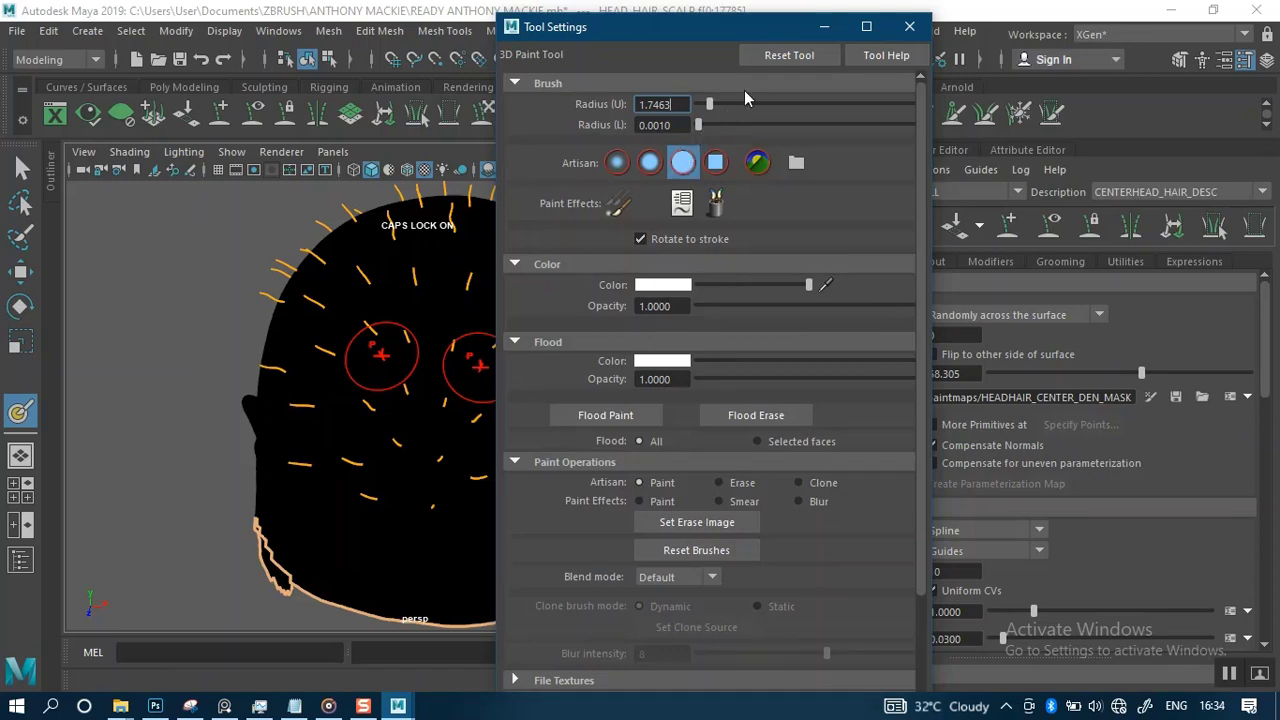
pyautogui.click(823, 26)
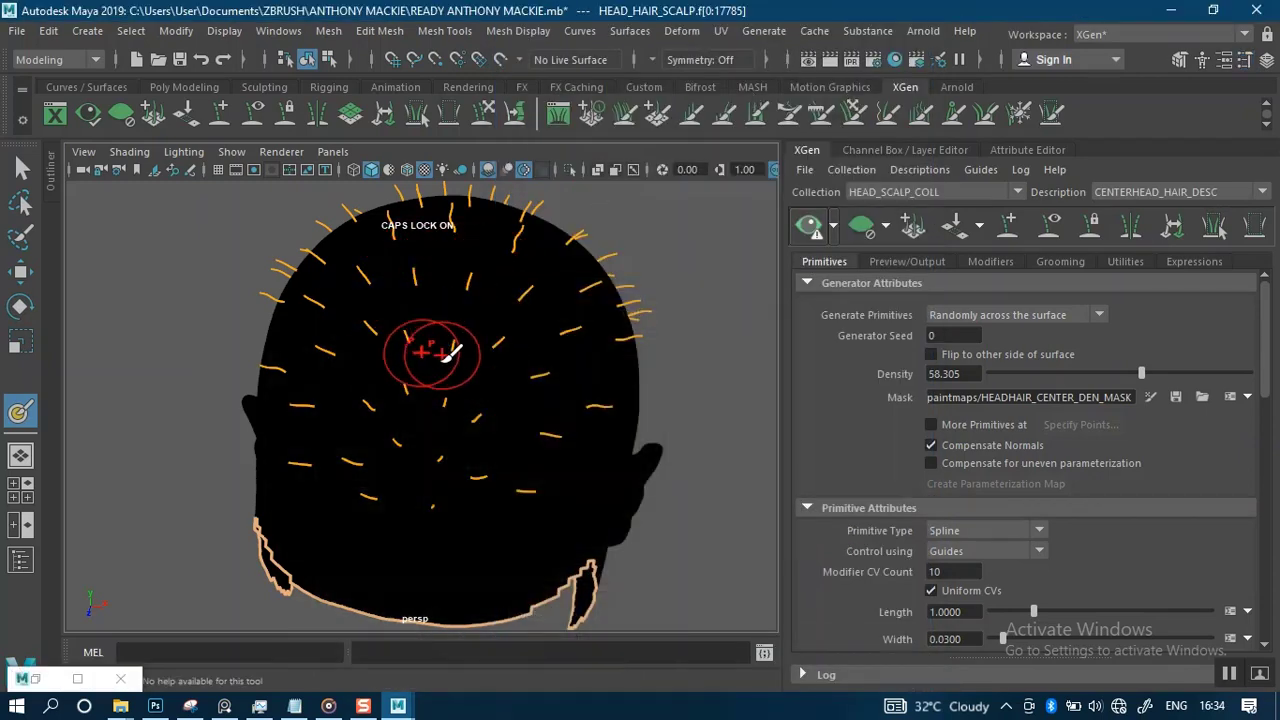
pyautogui.keyDown('alt'); pyautogui.moveTo(443, 350); pyautogui.dragTo(458, 295, button='middle'); pyautogui.keyUp('alt')
pyautogui.moveTo(470, 290)
pyautogui.keyDown('alt'); pyautogui.mouseDown()
pyautogui.moveTo(334, 297)
pyautogui.moveTo(400, 294)
pyautogui.mouseUp(); pyautogui.keyUp('alt')
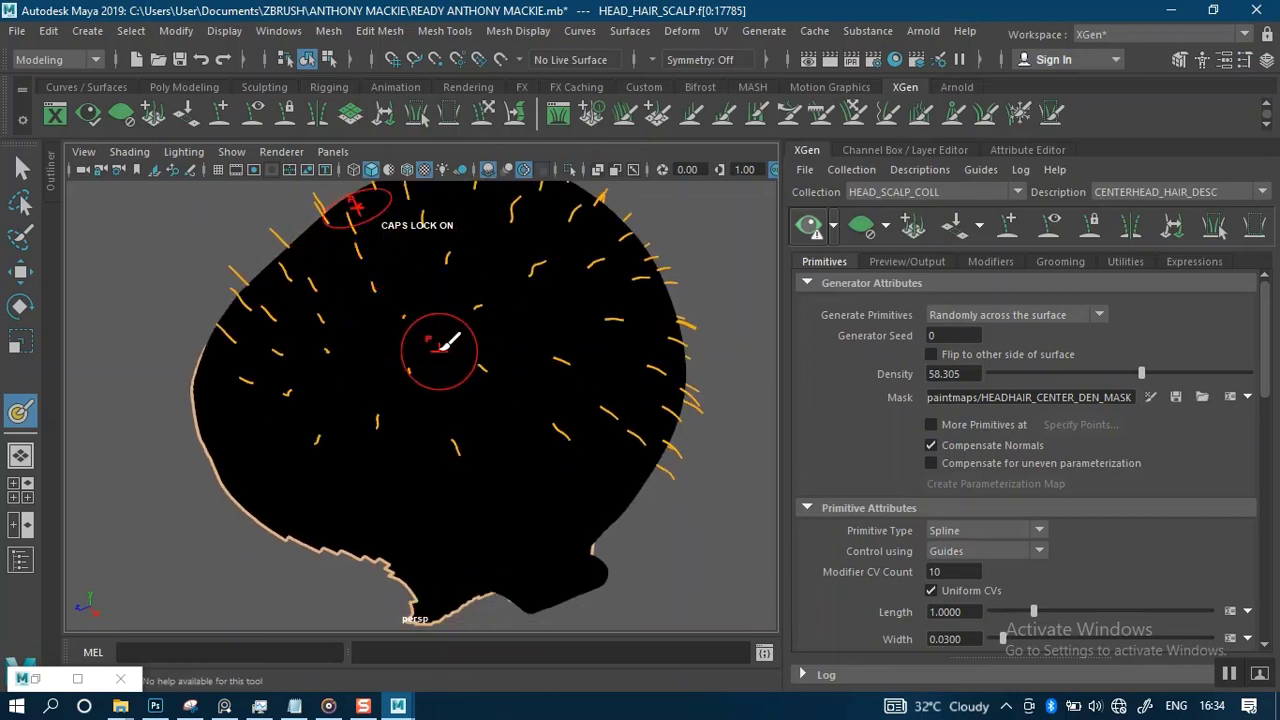
pyautogui.moveTo(481, 335)
pyautogui.mouseDown()
pyautogui.moveTo(296, 360)
pyautogui.moveTo(272, 318)
pyautogui.moveTo(294, 360)
pyautogui.moveTo(393, 404)
pyautogui.moveTo(505, 383)
pyautogui.moveTo(608, 391)
pyautogui.moveTo(480, 311)
pyautogui.moveTo(483, 331)
pyautogui.moveTo(466, 266)
pyautogui.mouseUp()
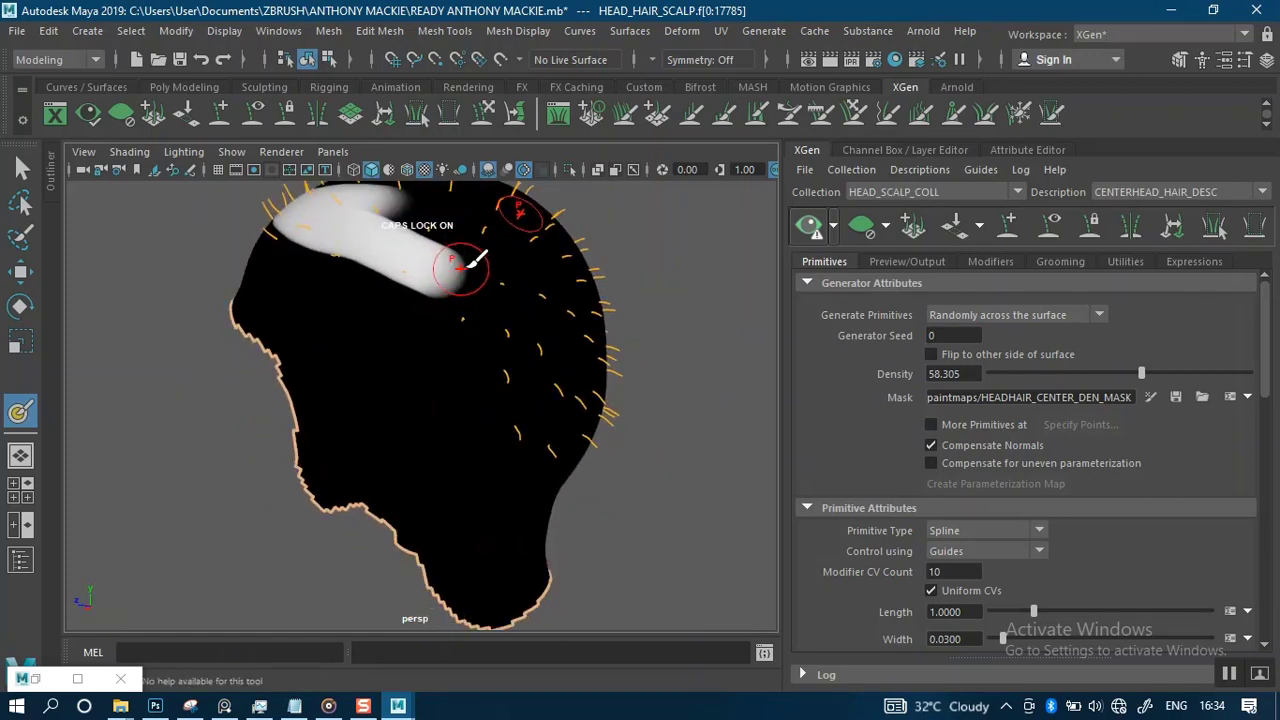
pyautogui.moveTo(466, 266)
pyautogui.keyDown('alt'); pyautogui.mouseDown(button='middle')
pyautogui.moveTo(494, 299)
pyautogui.moveTo(466, 329)
pyautogui.mouseUp(button='middle'); pyautogui.keyUp('alt')
pyautogui.moveTo(480, 328)
pyautogui.keyDown('alt'); pyautogui.mouseDown()
pyautogui.moveTo(366, 301)
pyautogui.moveTo(471, 383)
pyautogui.moveTo(512, 482)
pyautogui.moveTo(568, 440)
pyautogui.mouseUp(); pyautogui.keyUp('alt')
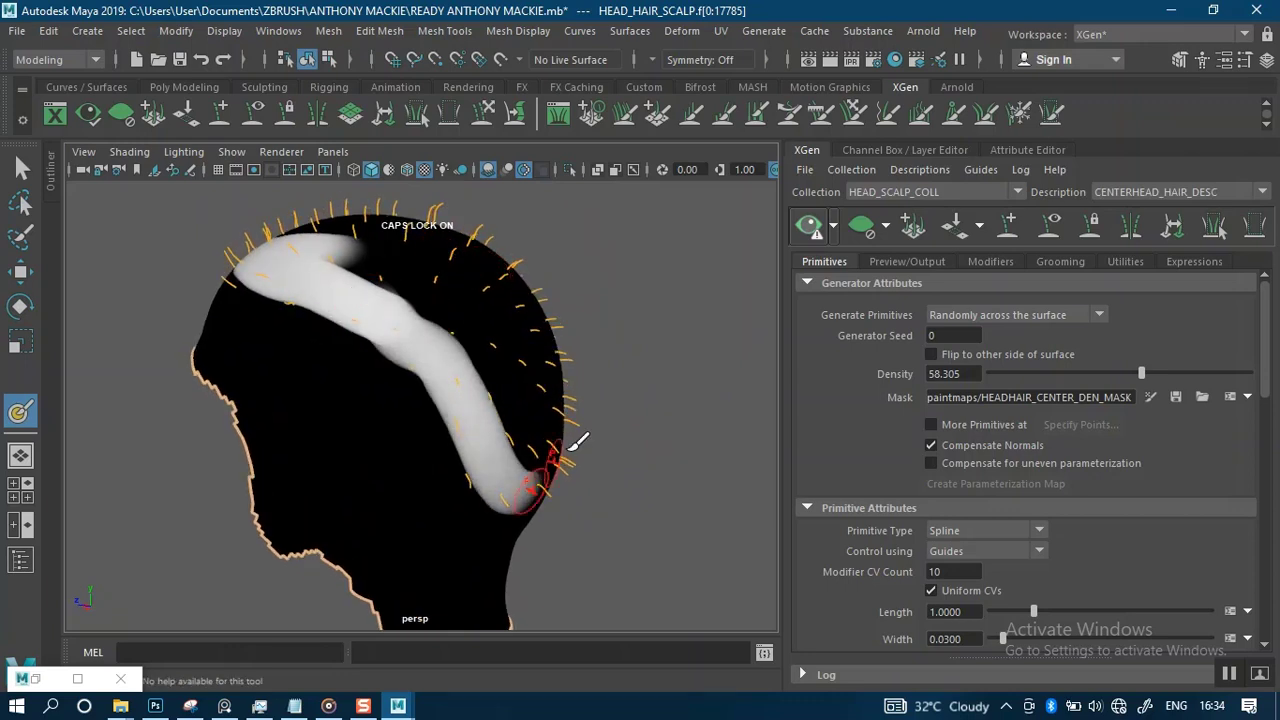
pyautogui.moveTo(578, 397)
pyautogui.keyDown('alt'); pyautogui.mouseDown()
pyautogui.moveTo(488, 375)
pyautogui.moveTo(443, 290)
pyautogui.moveTo(465, 365)
pyautogui.mouseUp(); pyautogui.keyUp('alt')
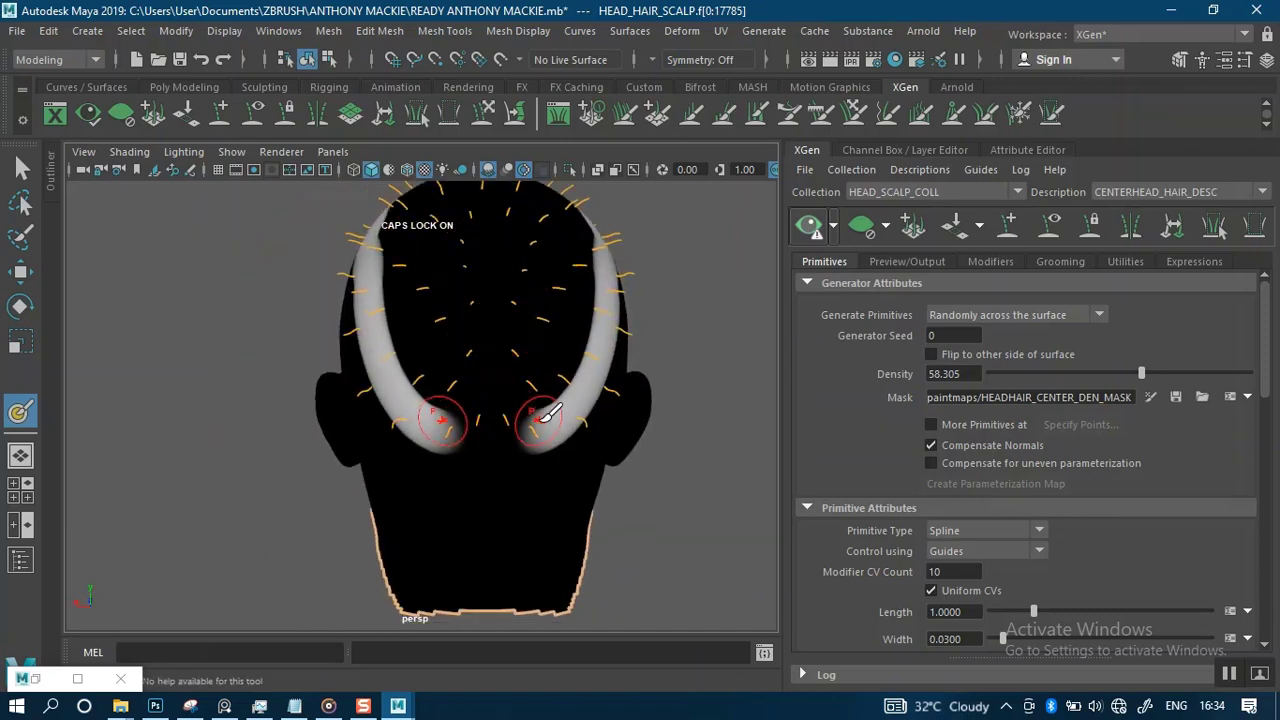
# - Join the mirrored white bands across the lower back of the head and fill the whole enclosed crown area with white
pyautogui.moveTo(534, 415)
pyautogui.mouseDown()
pyautogui.moveTo(443, 420)
pyautogui.moveTo(500, 422)
pyautogui.moveTo(432, 393)
pyautogui.moveTo(388, 251)
pyautogui.mouseUp()
pyautogui.keyDown('alt'); pyautogui.moveTo(437, 294); pyautogui.dragTo(439, 330); pyautogui.keyUp('alt')
pyautogui.keyDown('alt'); pyautogui.moveTo(439, 330); pyautogui.dragTo(469, 365, button='middle'); pyautogui.keyUp('alt')
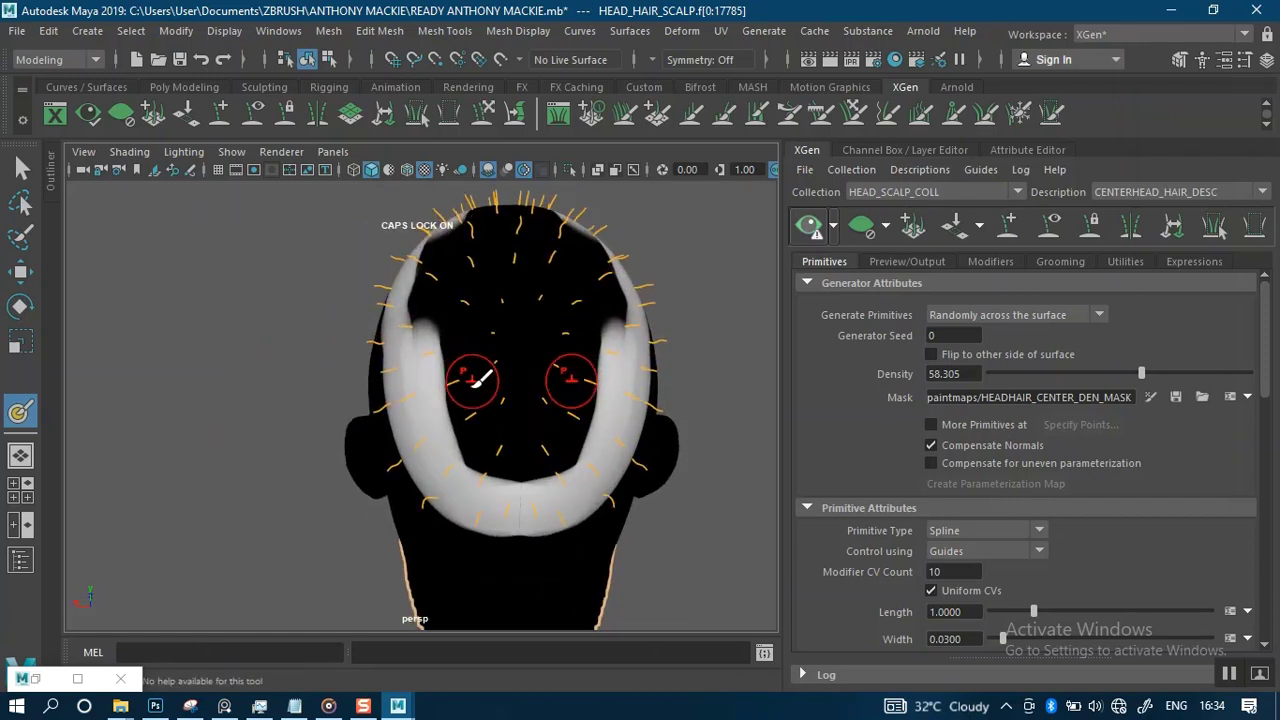
pyautogui.moveTo(469, 380)
pyautogui.mouseDown()
pyautogui.moveTo(486, 380)
pyautogui.moveTo(466, 363)
pyautogui.moveTo(451, 289)
pyautogui.moveTo(455, 215)
pyautogui.moveTo(472, 230)
pyautogui.moveTo(429, 294)
pyautogui.moveTo(443, 386)
pyautogui.moveTo(486, 457)
pyautogui.moveTo(480, 470)
pyautogui.moveTo(491, 457)
pyautogui.moveTo(459, 313)
pyautogui.moveTo(484, 262)
pyautogui.mouseUp()
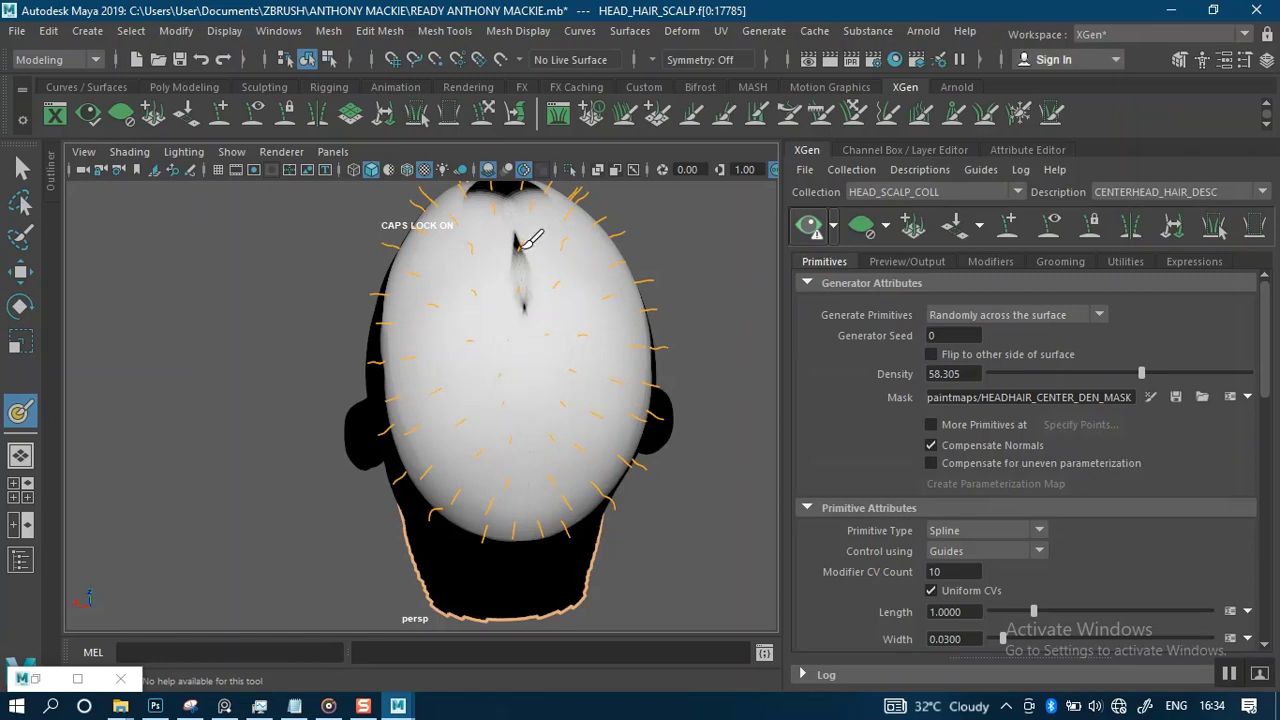
pyautogui.keyDown('alt'); pyautogui.moveTo(523, 380); pyautogui.dragTo(519, 292); pyautogui.keyUp('alt')
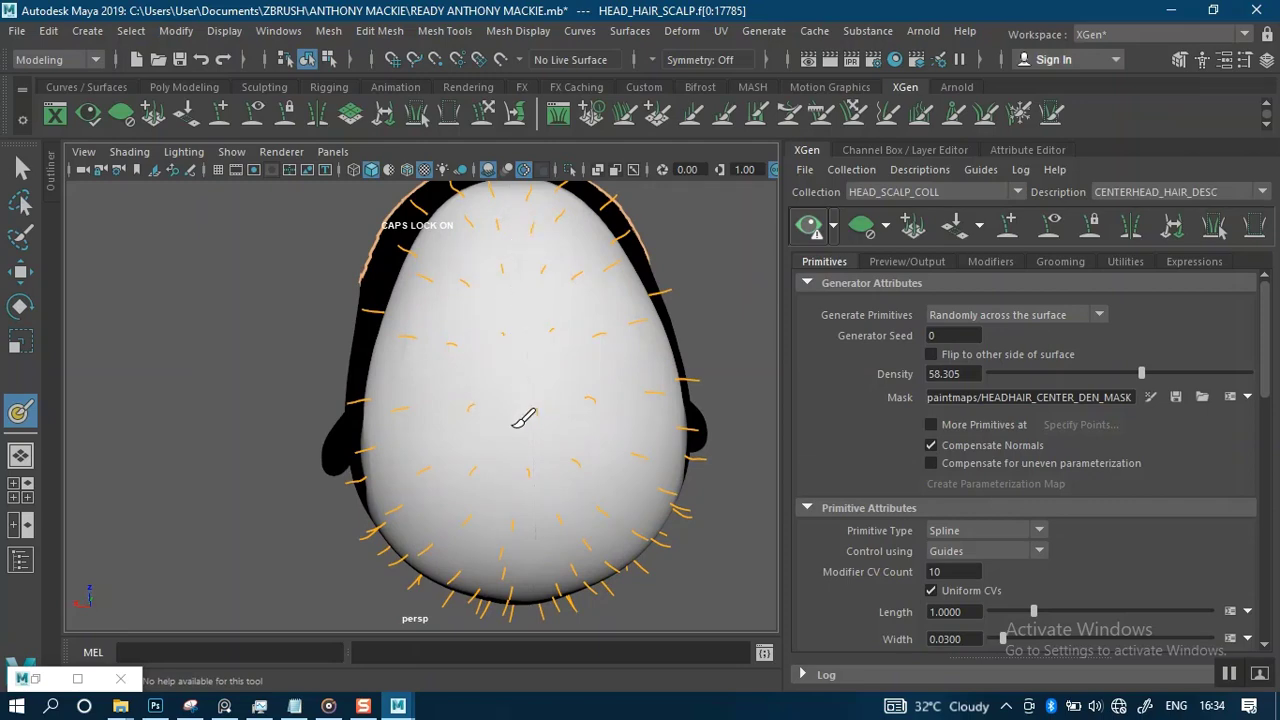
pyautogui.keyDown('alt'); pyautogui.moveTo(560, 448); pyautogui.dragTo(586, 349); pyautogui.keyUp('alt')
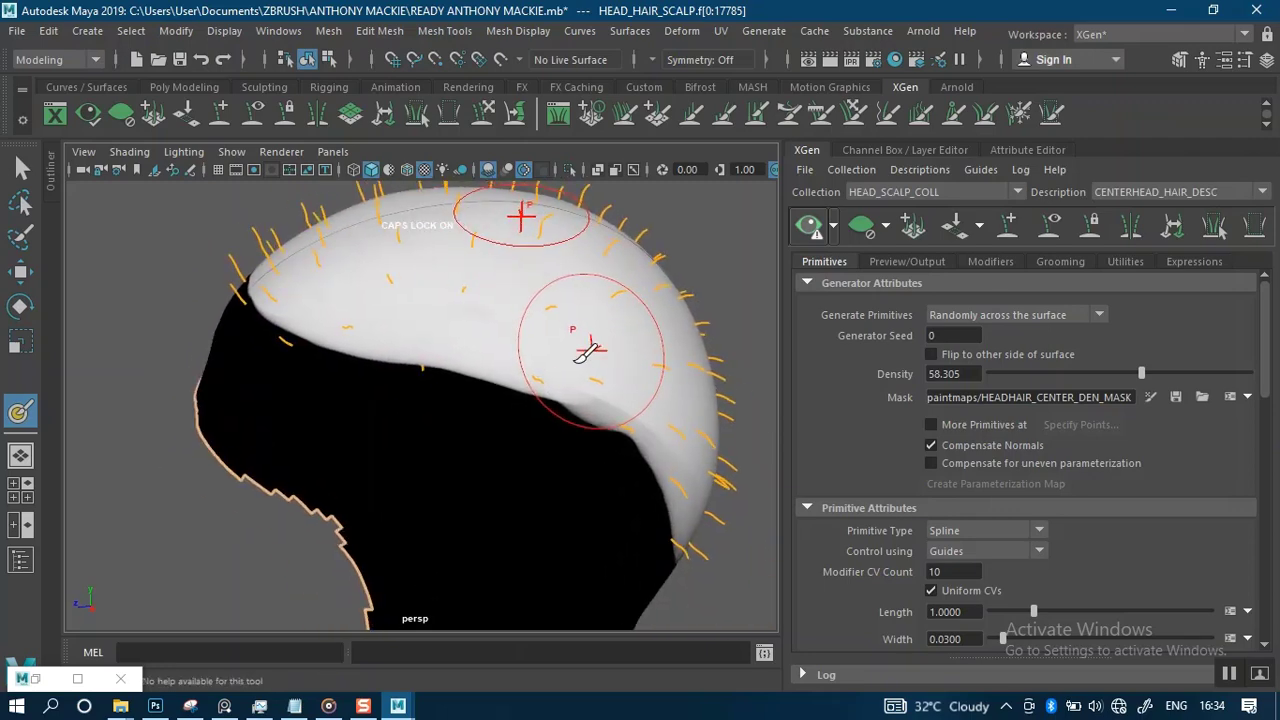
# - Check the painted mask's edge from the front and side and bring up the haircut reference photo
pyautogui.keyDown('alt'); pyautogui.moveTo(374, 362); pyautogui.dragTo(600, 323); pyautogui.keyUp('alt')
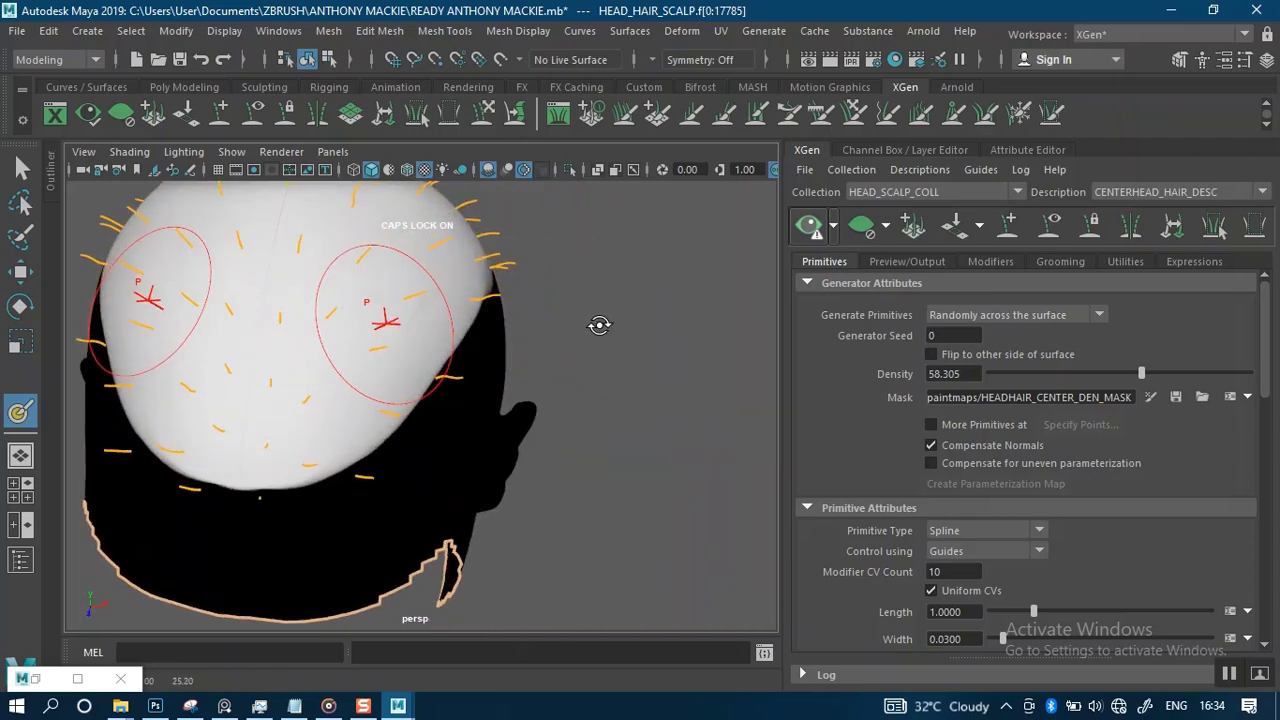
pyautogui.keyDown('alt'); pyautogui.moveTo(350, 386); pyautogui.dragTo(250, 572); pyautogui.keyUp('alt')
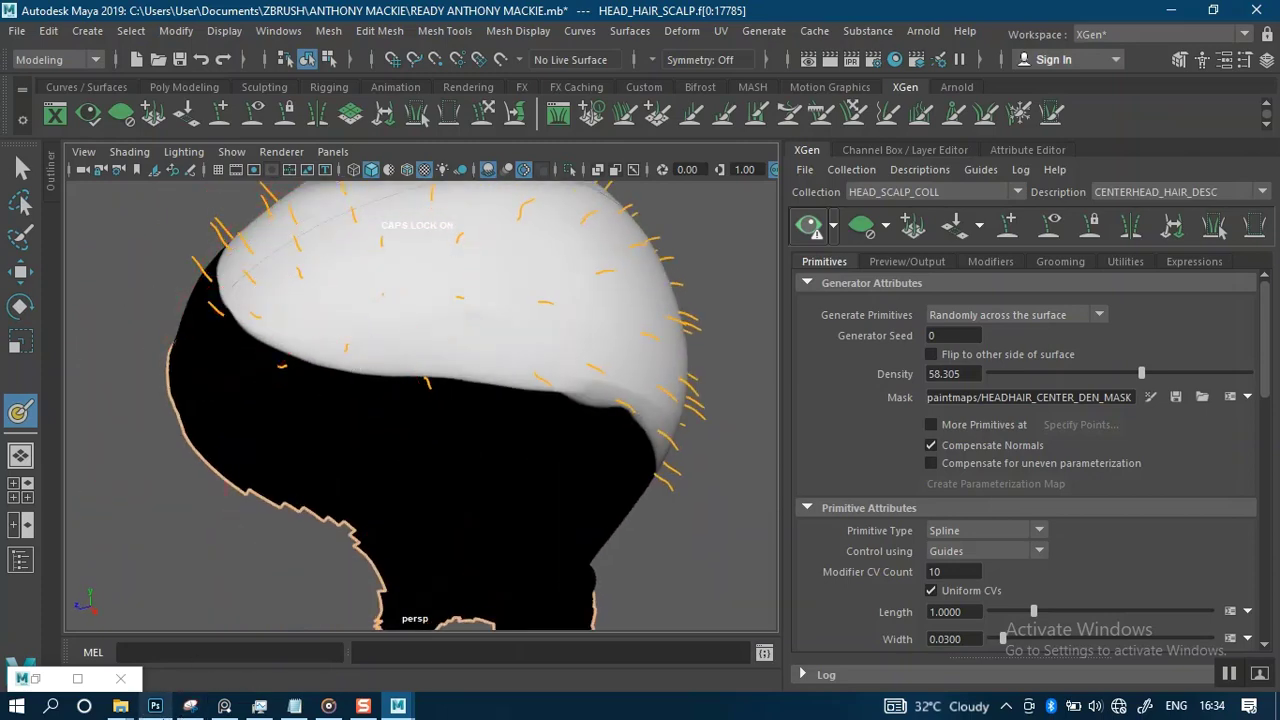
pyautogui.moveTo(224, 705)
pyautogui.click(229, 623)
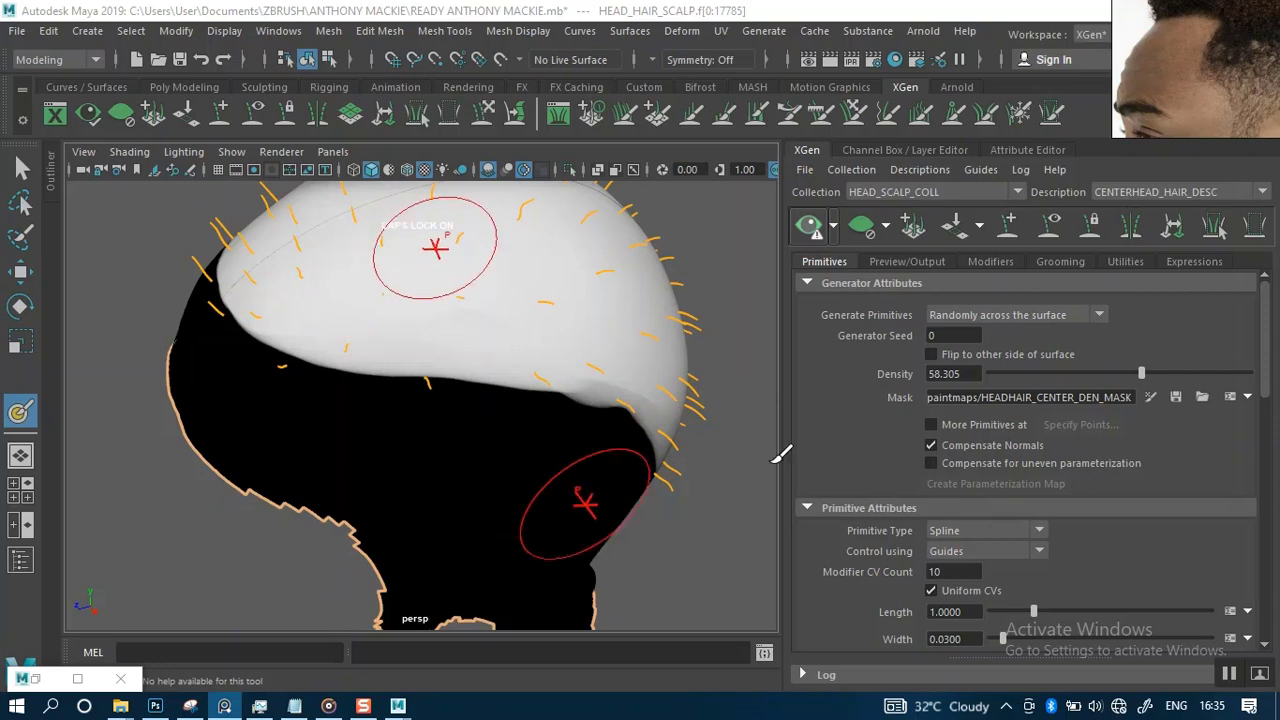
# - Save the painted density mask for the description and save the 3D Paint Tool's file textures to disk
pyautogui.click(1175, 397)
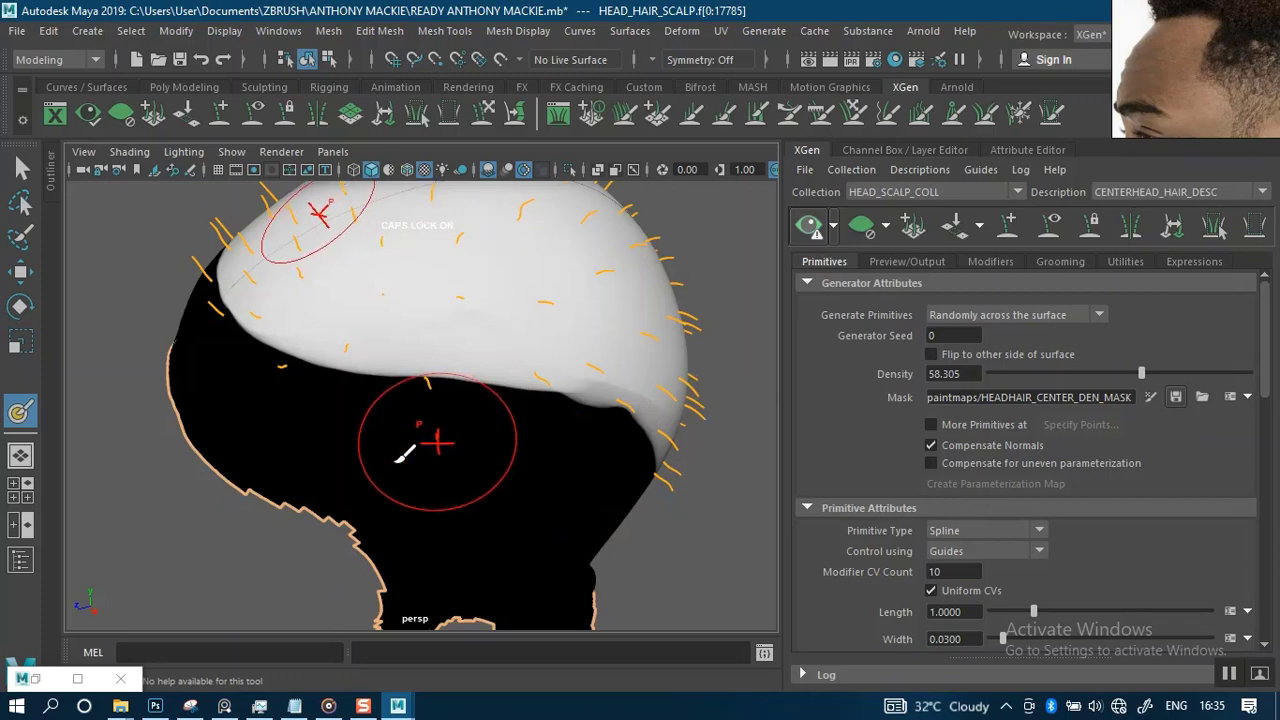
pyautogui.click(77, 679)
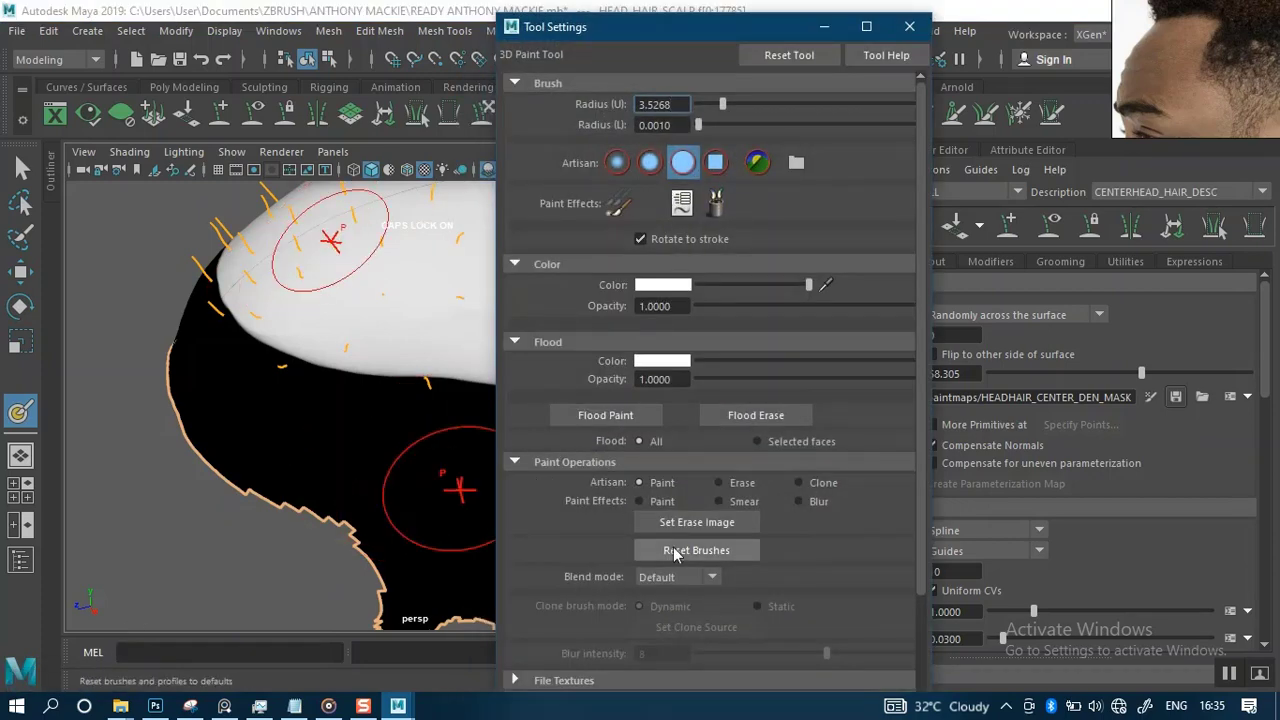
pyautogui.click(522, 461)
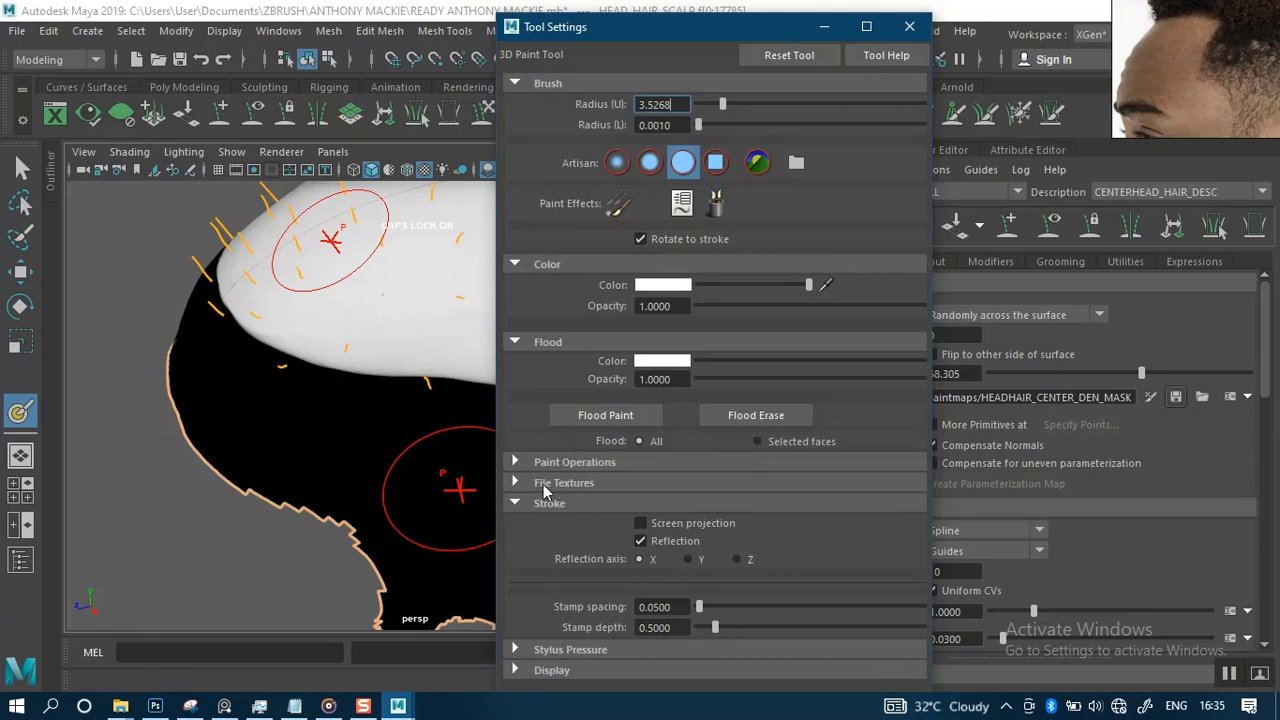
pyautogui.click(540, 484)
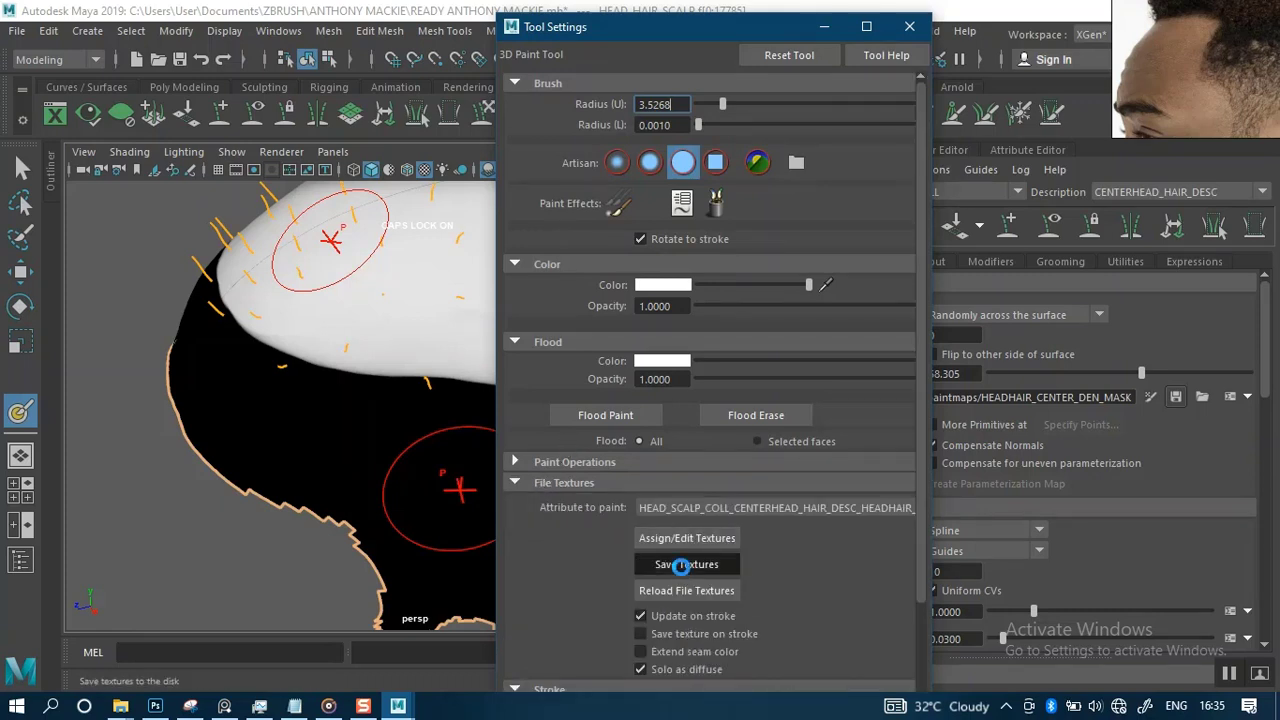
pyautogui.click(824, 26)
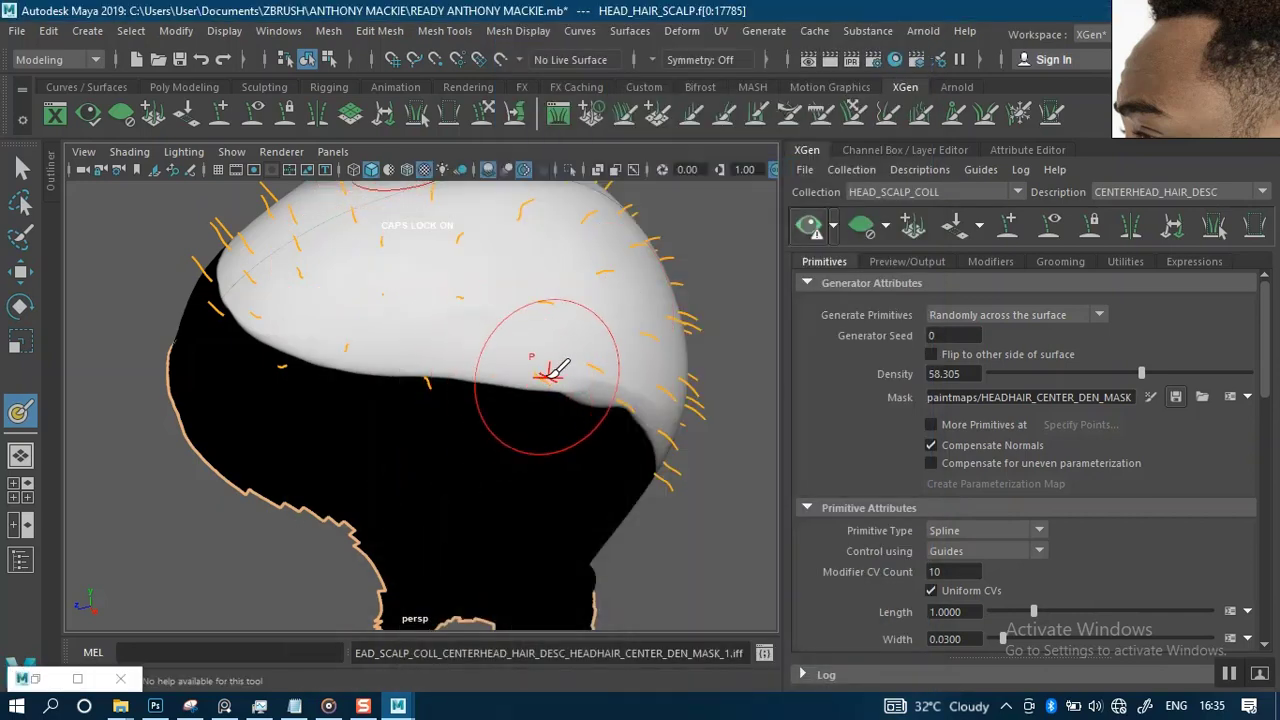
# - Reduce the 3D Paint Tool's brush radius to about 1.92 and frame the side of the head
pyautogui.press('b')
pyautogui.moveTo(557, 357); pyautogui.dragTo(528, 358)
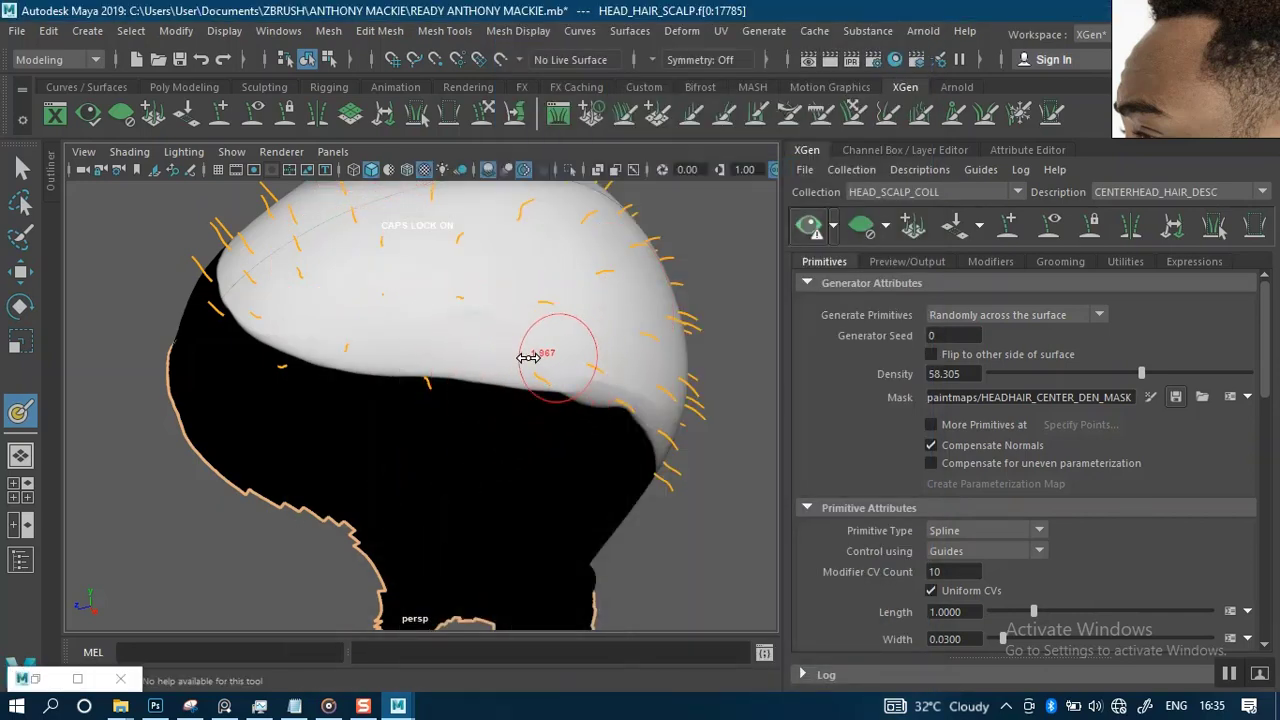
pyautogui.keyDown('alt'); pyautogui.moveTo(443, 414); pyautogui.dragTo(475, 402, button='middle'); pyautogui.keyUp('alt')
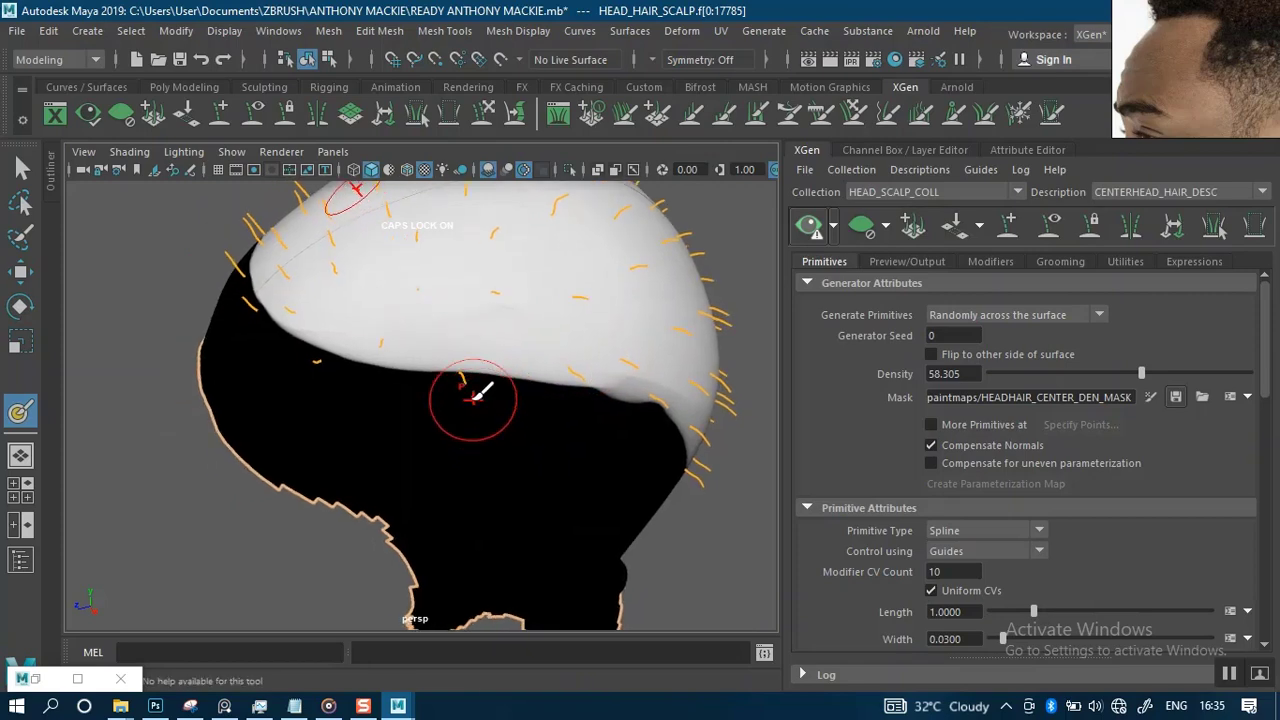
pyautogui.doubleClick(40, 682)
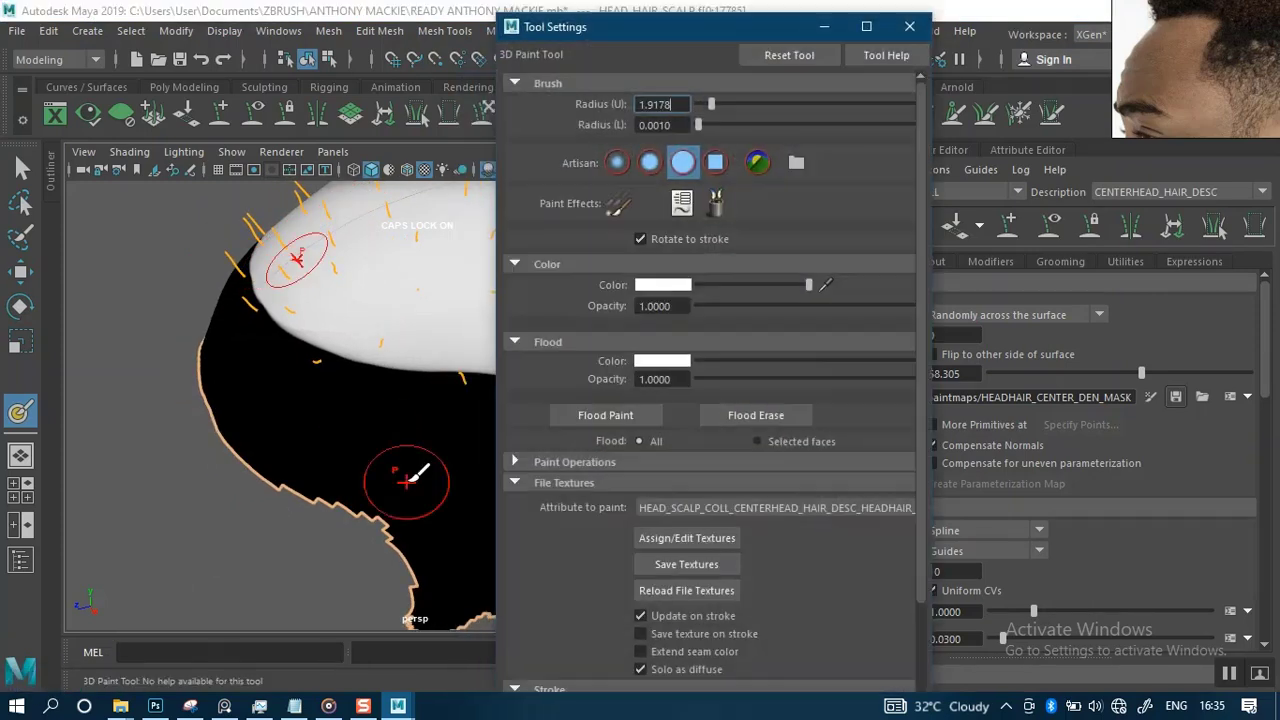
pyautogui.click(824, 27)
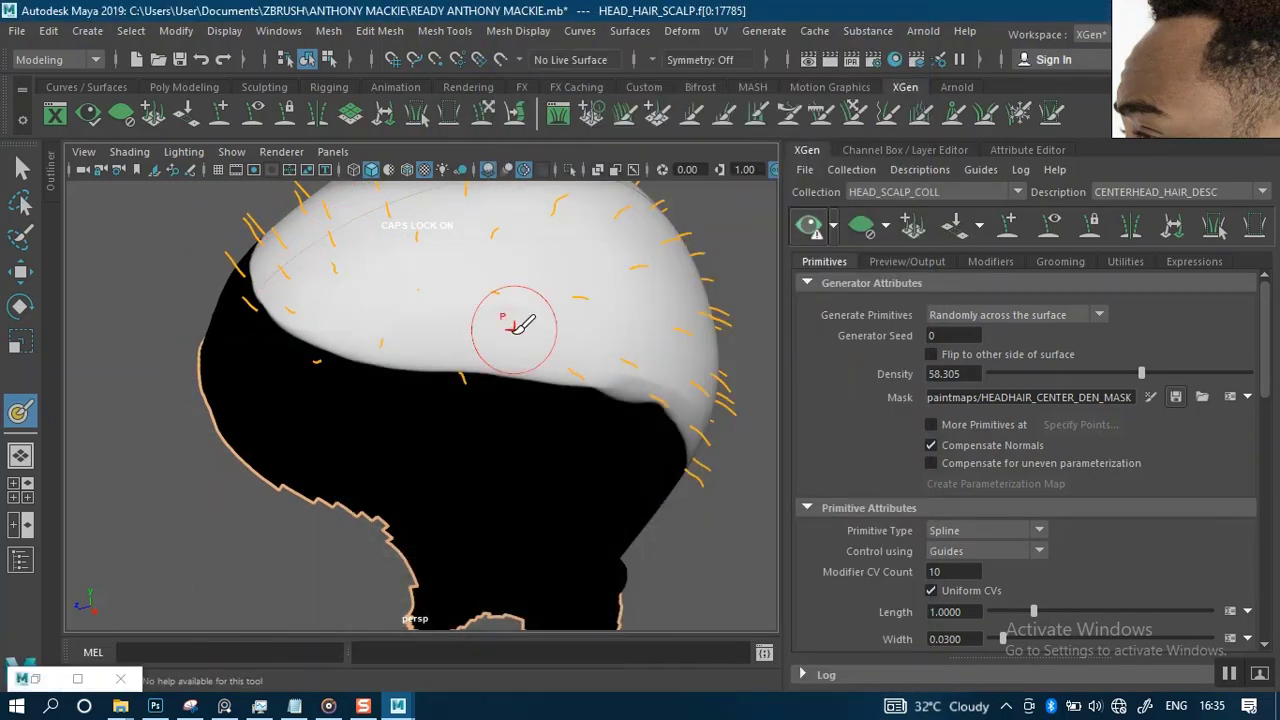
pyautogui.moveTo(507, 390)
pyautogui.keyDown('alt'); pyautogui.mouseDown()
pyautogui.moveTo(509, 423)
pyautogui.moveTo(523, 400)
pyautogui.moveTo(514, 344)
pyautogui.moveTo(523, 360)
pyautogui.moveTo(529, 331)
pyautogui.moveTo(550, 350)
pyautogui.mouseUp(); pyautogui.keyUp('alt')
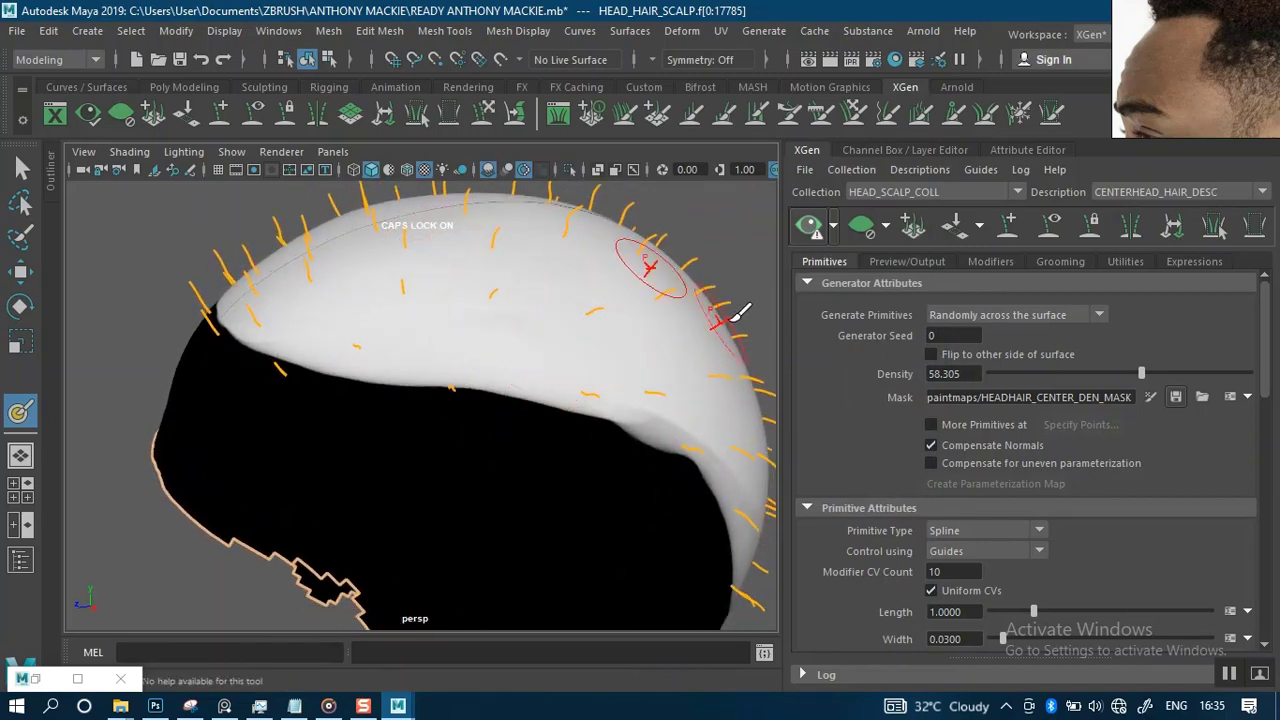
# - Hide the grooming guides and generate the hair preview for the current description
pyautogui.click(1052, 226)
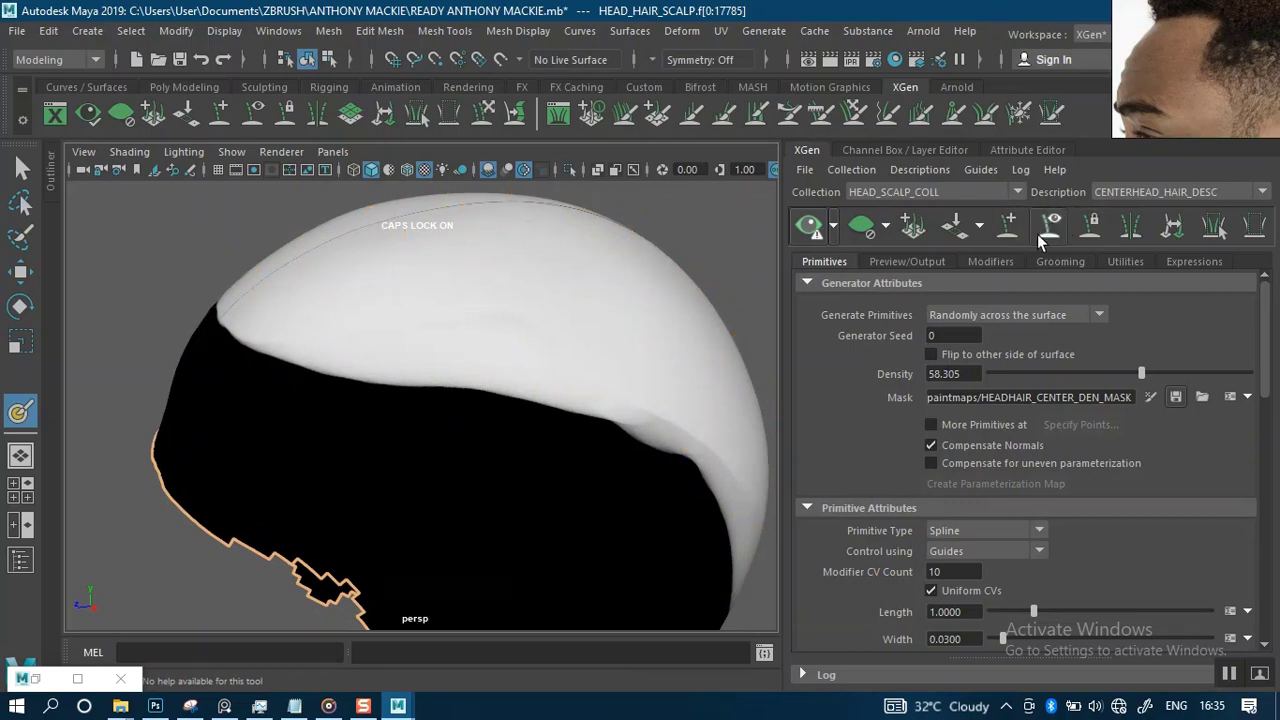
pyautogui.click(834, 228)
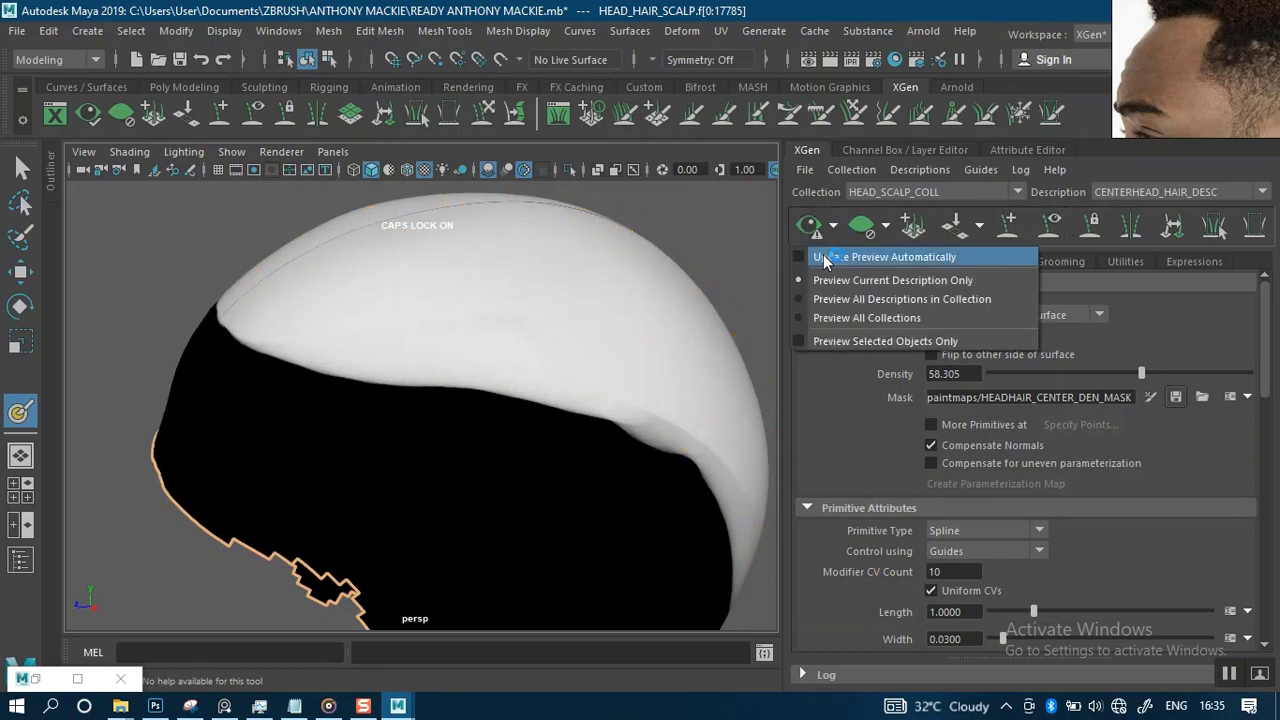
pyautogui.click(813, 241)
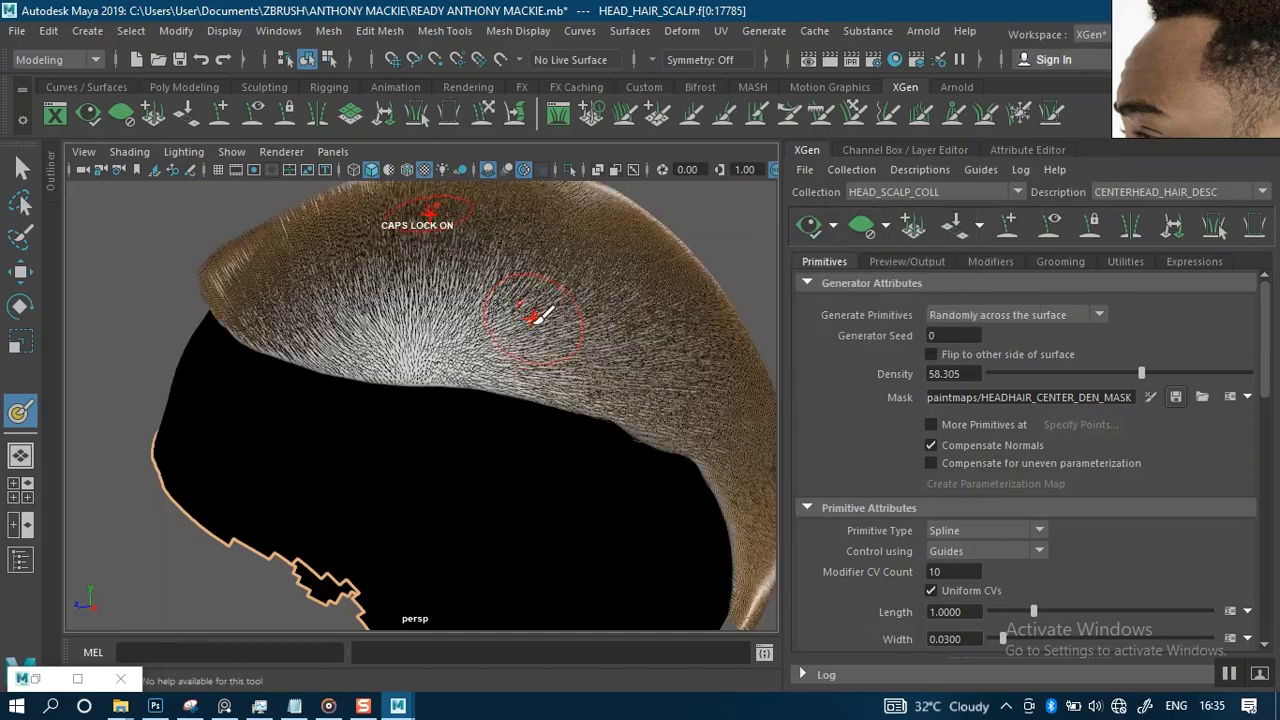
pyautogui.keyDown('alt'); pyautogui.moveTo(555, 383); pyautogui.dragTo(571, 423); pyautogui.keyUp('alt')
pyautogui.scroll(3, 540, 330)
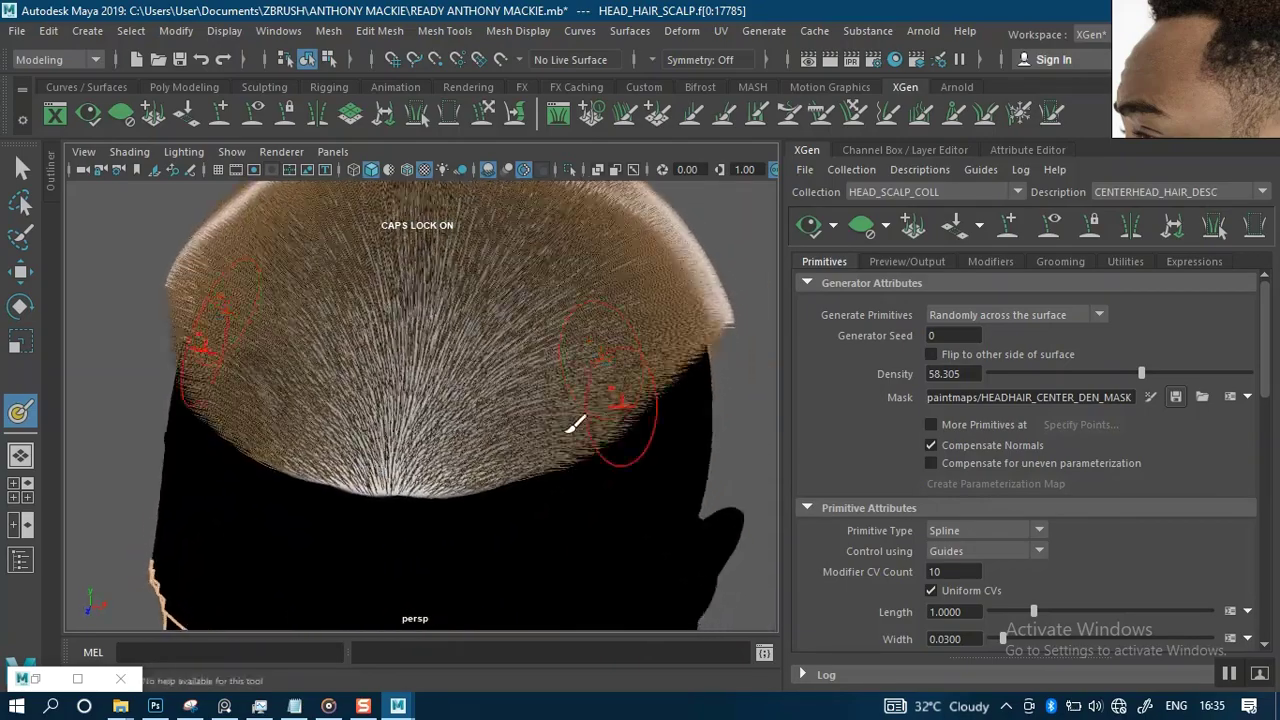
# - Show more of the reference photo and compare its hairline with the hair preview at the front and side of the head
pyautogui.moveTo(1244, 56); pyautogui.dragTo(1141, 165, button='right')
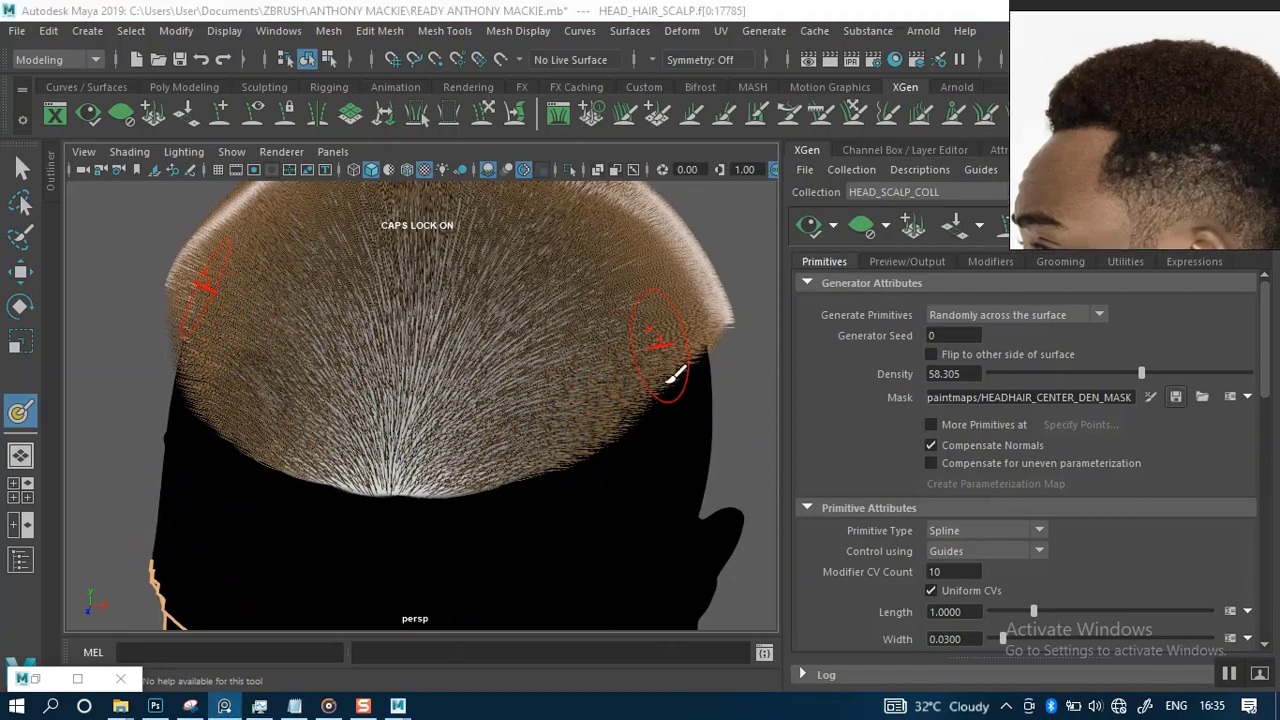
pyautogui.moveTo(567, 400)
pyautogui.keyDown('alt'); pyautogui.mouseDown()
pyautogui.moveTo(551, 374)
pyautogui.moveTo(606, 346)
pyautogui.moveTo(451, 331)
pyautogui.moveTo(471, 362)
pyautogui.moveTo(434, 360)
pyautogui.moveTo(563, 418)
pyautogui.moveTo(560, 306)
pyautogui.moveTo(669, 426)
pyautogui.moveTo(617, 437)
pyautogui.moveTo(580, 417)
pyautogui.moveTo(590, 400)
pyautogui.mouseUp(); pyautogui.keyUp('alt')
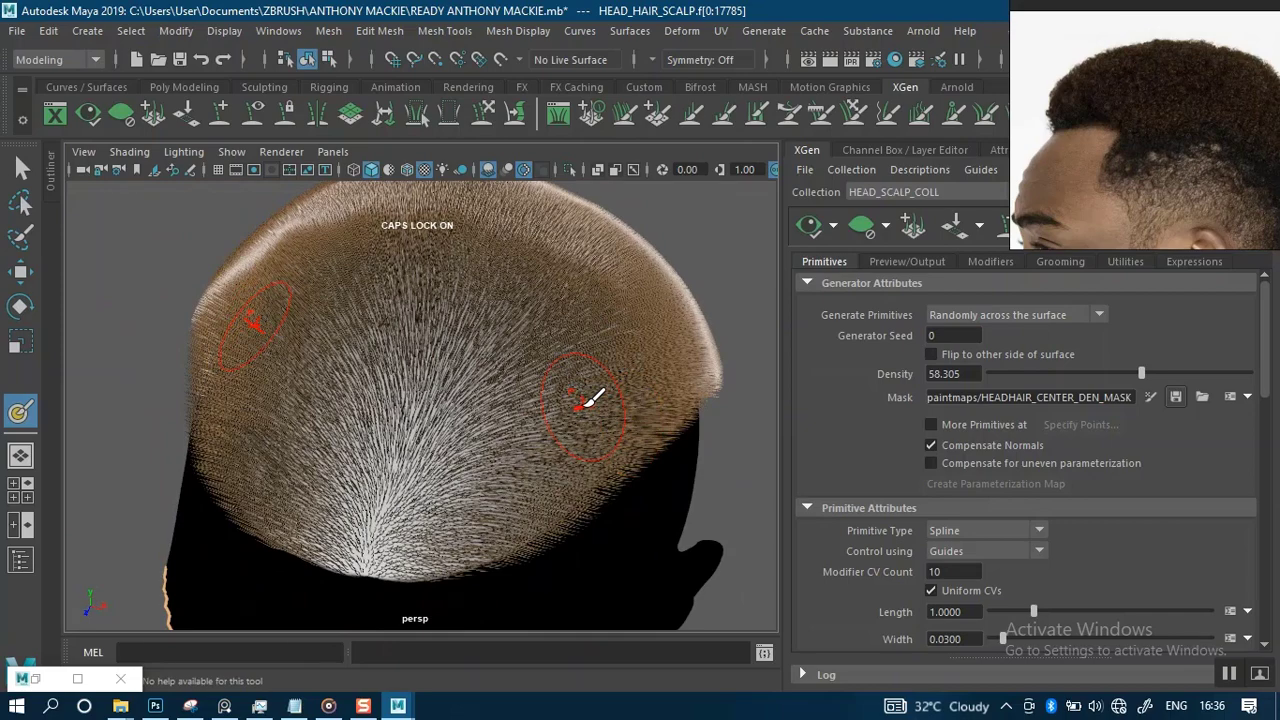
pyautogui.keyDown('alt'); pyautogui.moveTo(533, 443); pyautogui.dragTo(543, 366); pyautogui.keyUp('alt')
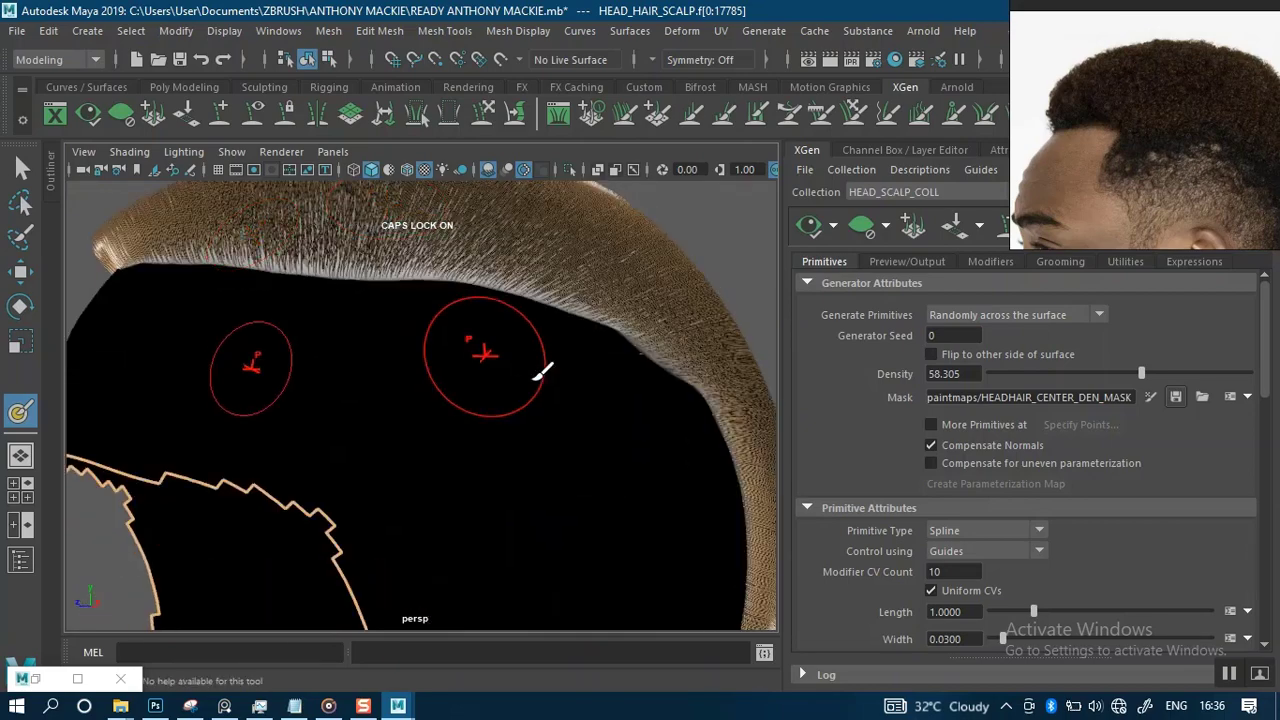
# - Enlarge the reference photo's window and examine closely where the curly top meets the faded side
pyautogui.moveTo(984, 276); pyautogui.dragTo(960, 274)
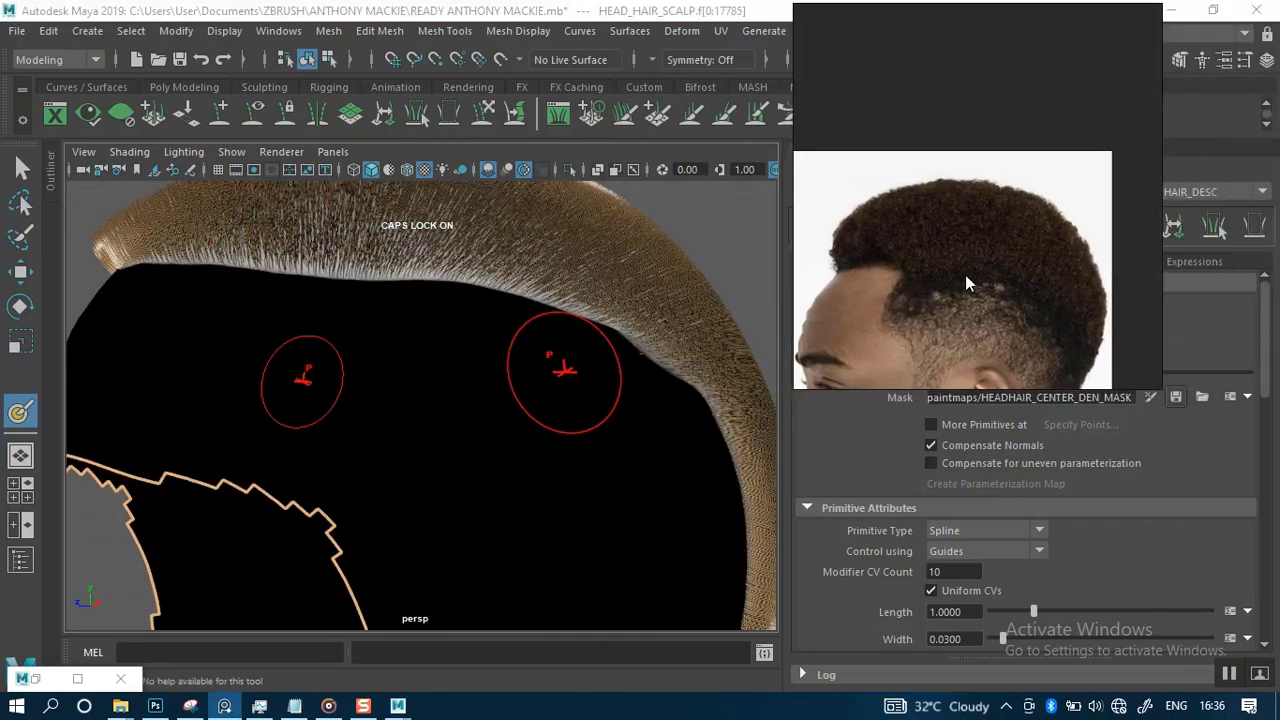
pyautogui.scroll(-1, 975, 269)
pyautogui.scroll(2, 987, 271)
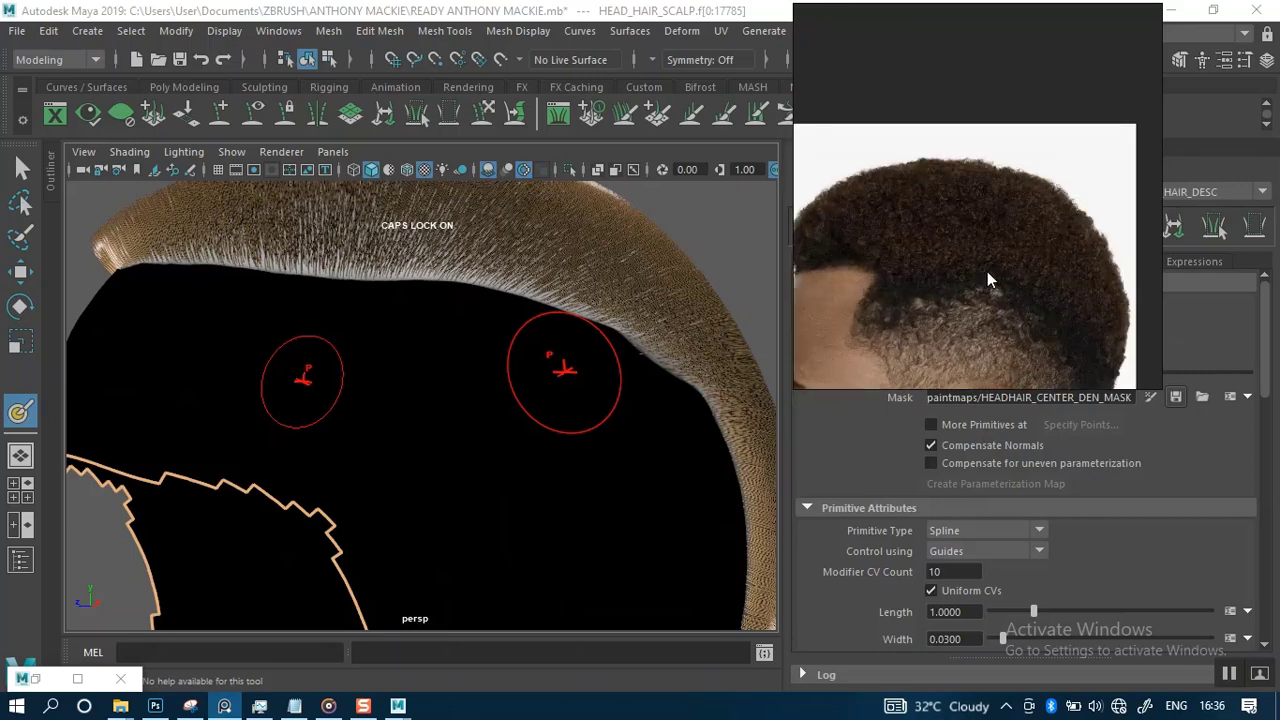
pyautogui.moveTo(988, 296); pyautogui.dragTo(987, 264)
pyautogui.scroll(4, 984, 262)
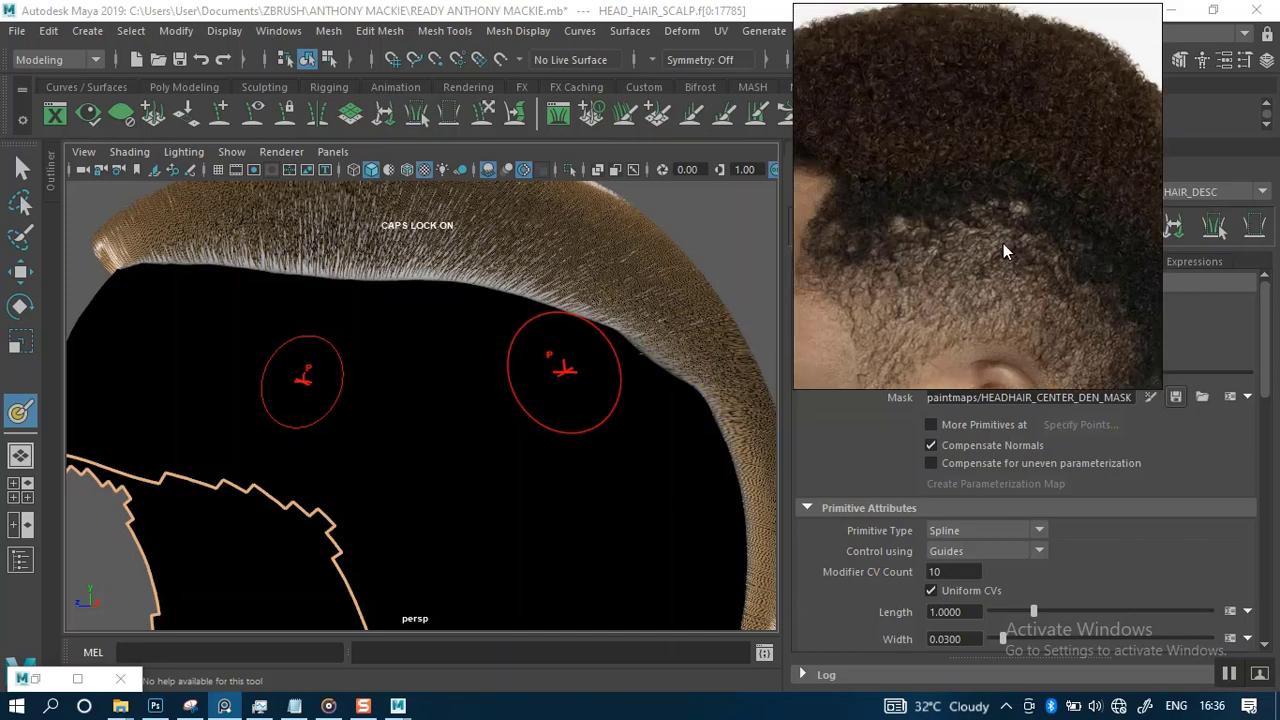
pyautogui.scroll(1, 1004, 250)
pyautogui.moveTo(1004, 242); pyautogui.dragTo(1051, 283)
pyautogui.scroll(2, 1010, 286)
pyautogui.scroll(1, 1031, 286)
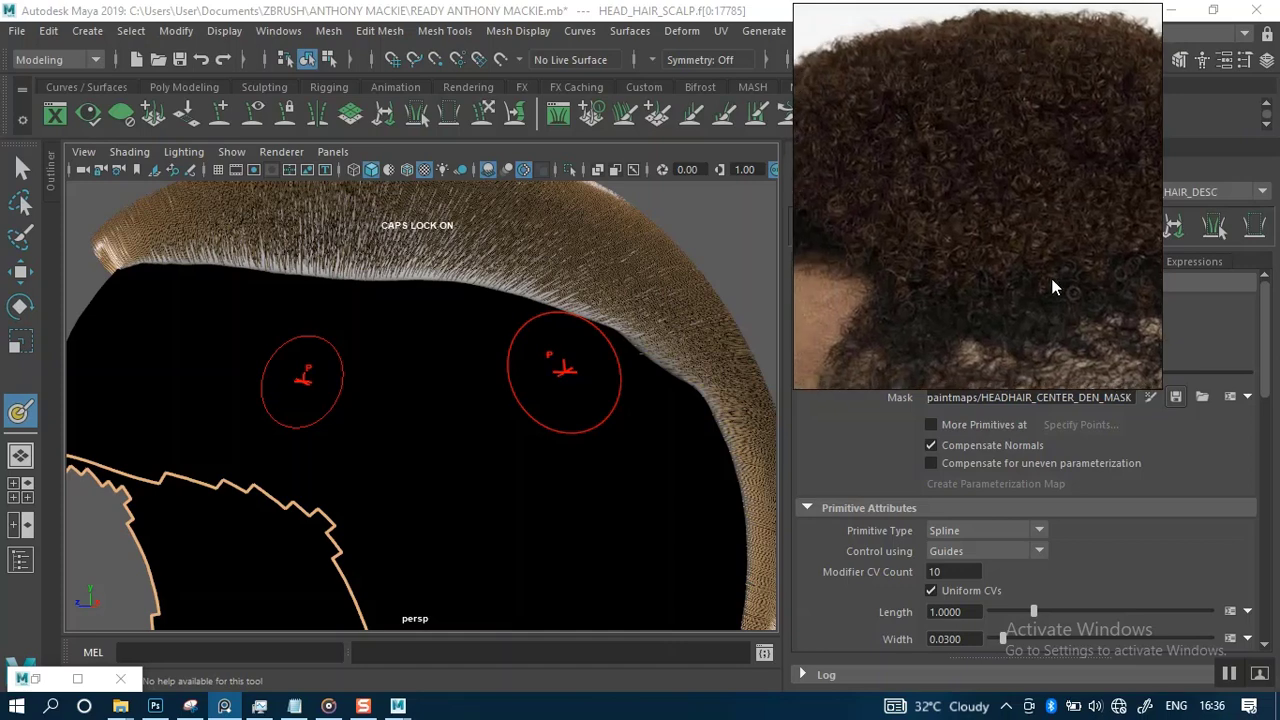
pyautogui.moveTo(964, 303); pyautogui.dragTo(972, 214)
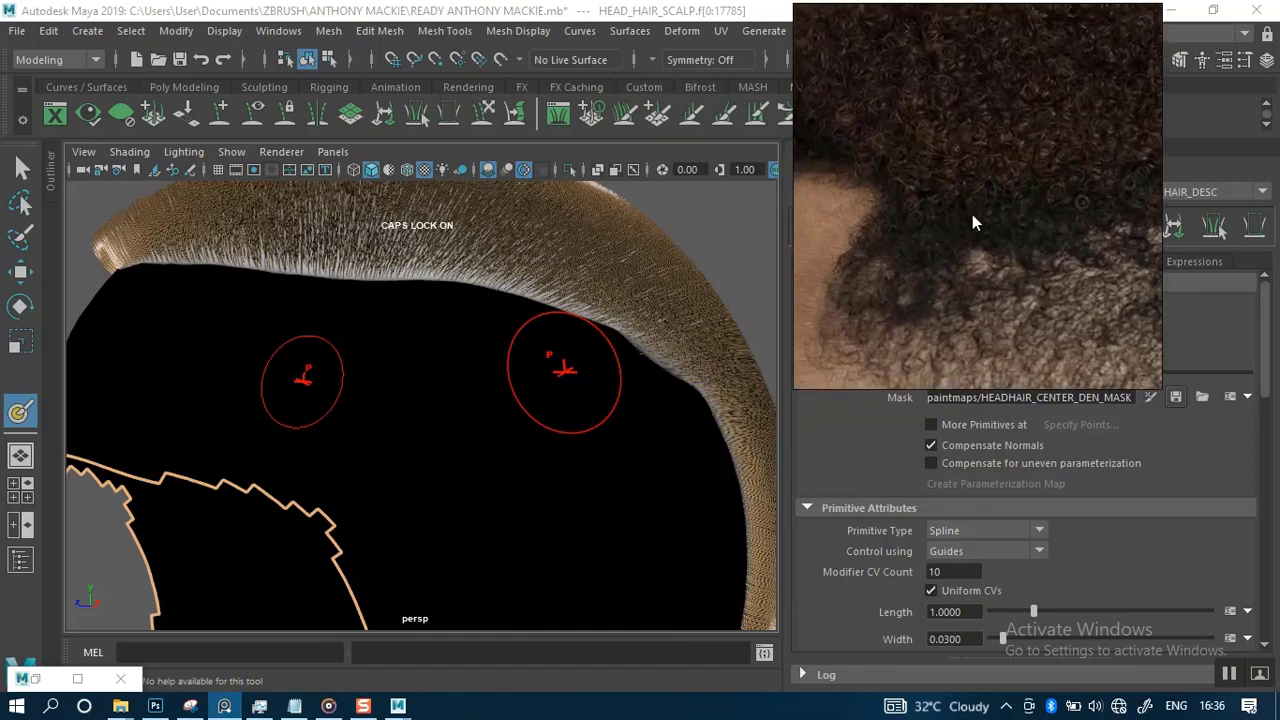
# - Examine in the side-profile reference photo how the dark curly top blends into the faded side near the temple
pyautogui.moveTo(992, 135); pyautogui.dragTo(993, 236)
pyautogui.scroll(-2, 994, 214)
pyautogui.moveTo(983, 293); pyautogui.dragTo(951, 245)
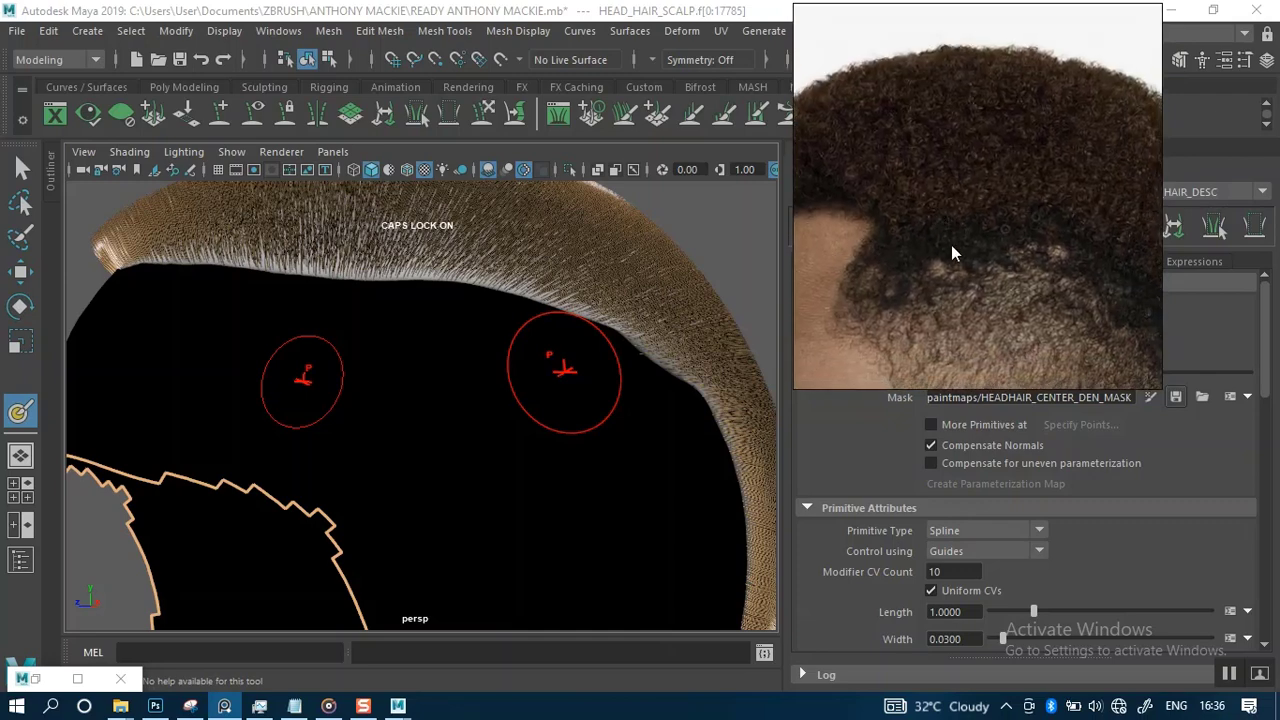
pyautogui.scroll(1, 954, 248)
pyautogui.moveTo(969, 290); pyautogui.dragTo(971, 230)
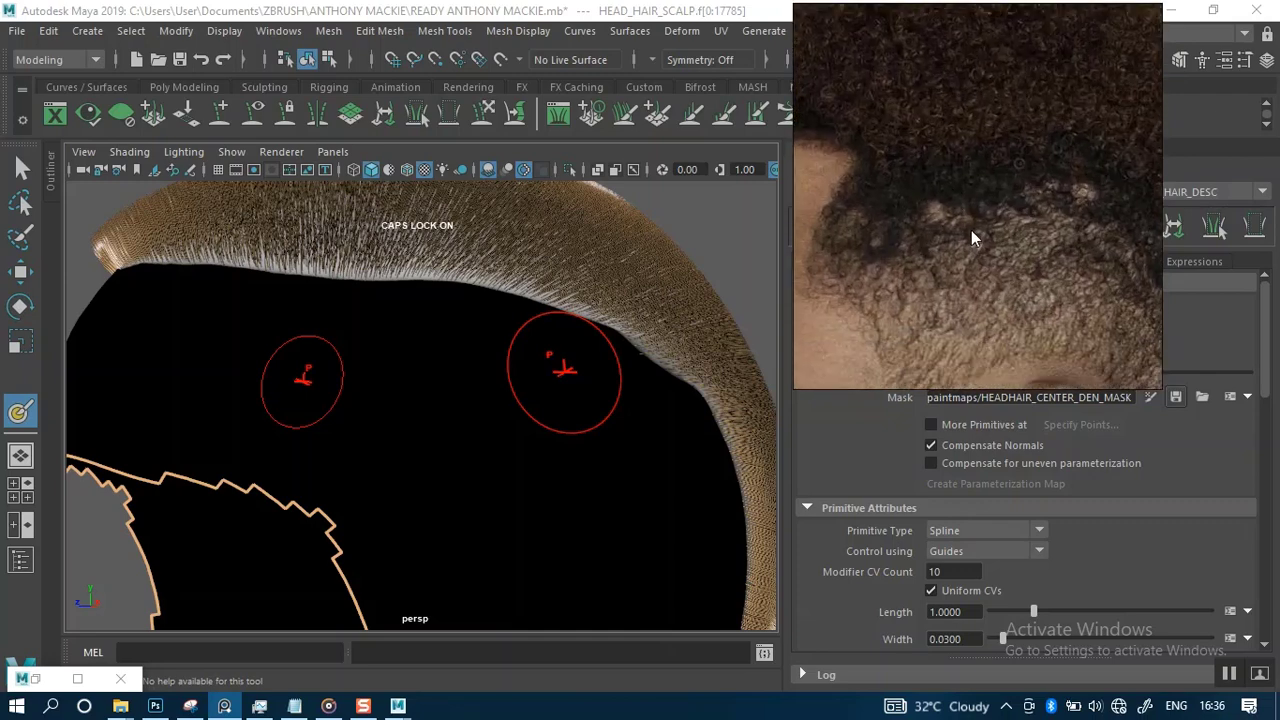
pyautogui.scroll(1, 971, 240)
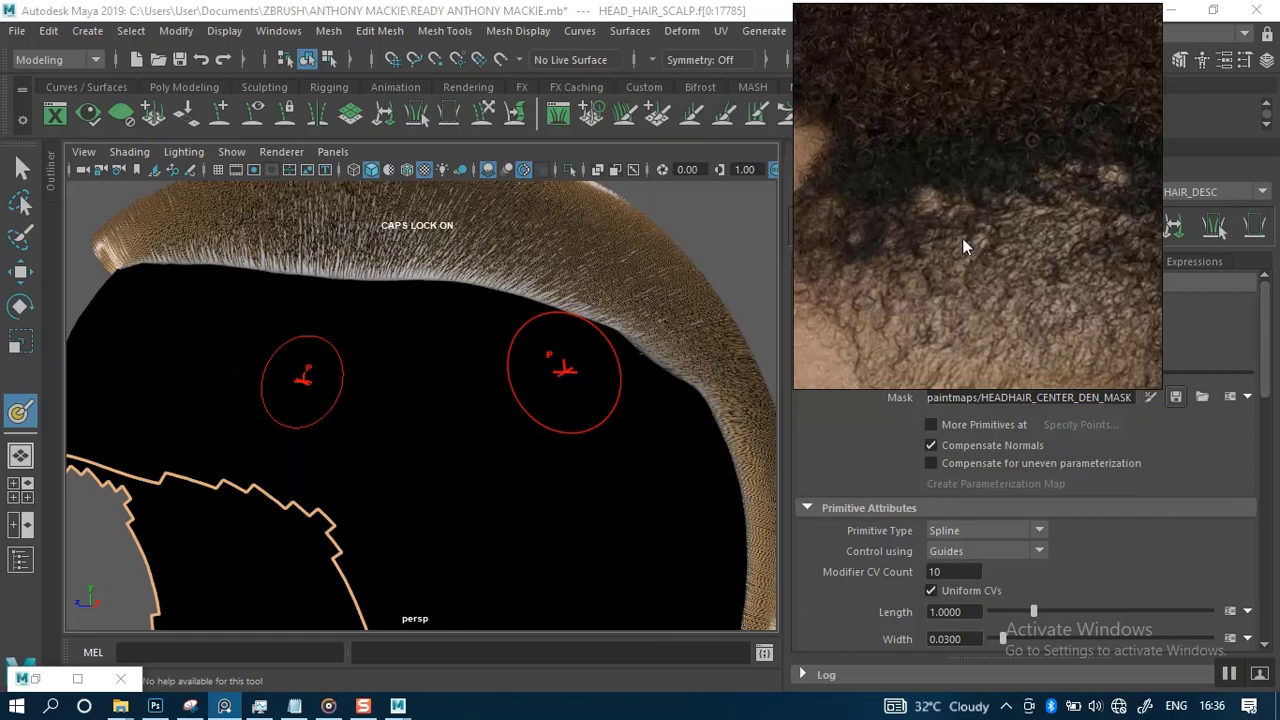
pyautogui.scroll(-2, 978, 245)
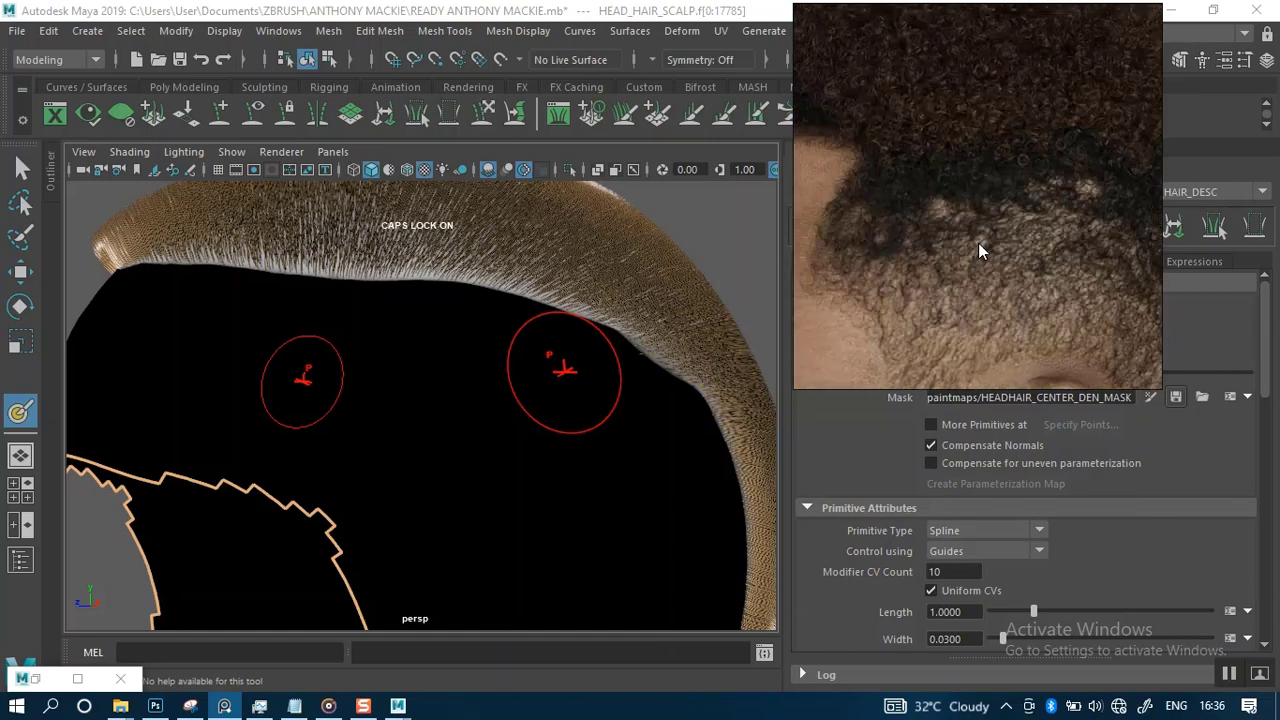
pyautogui.moveTo(980, 209); pyautogui.dragTo(980, 281)
pyautogui.scroll(-6, 980, 281)
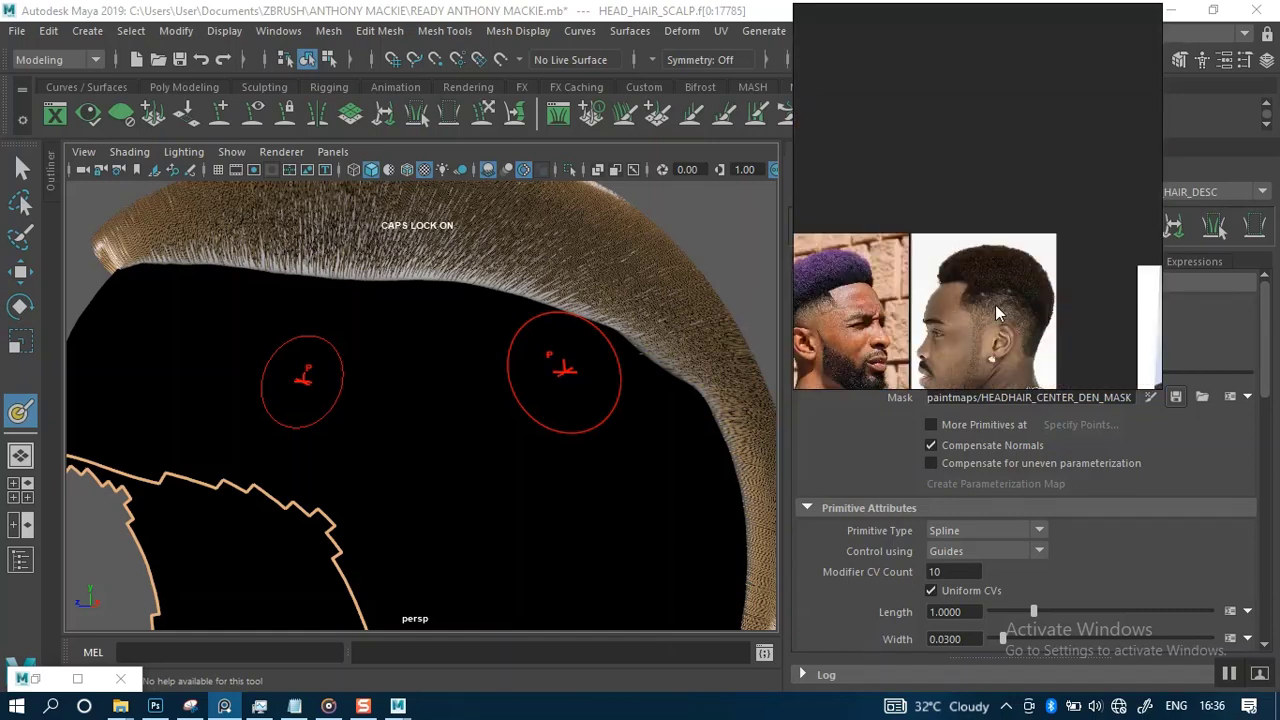
# - Inspect the fade above the ear and the temple hairline closely in the profile reference photo
pyautogui.scroll(8, 1011, 322)
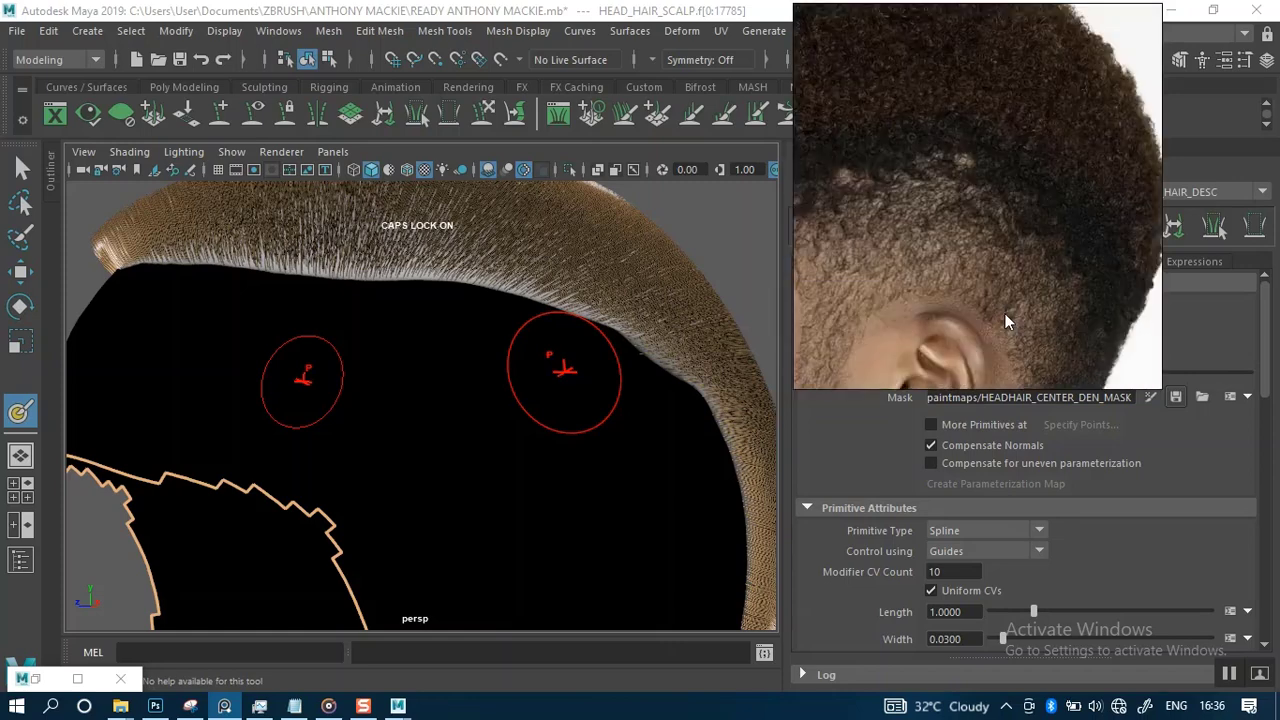
pyautogui.scroll(4, 1015, 274)
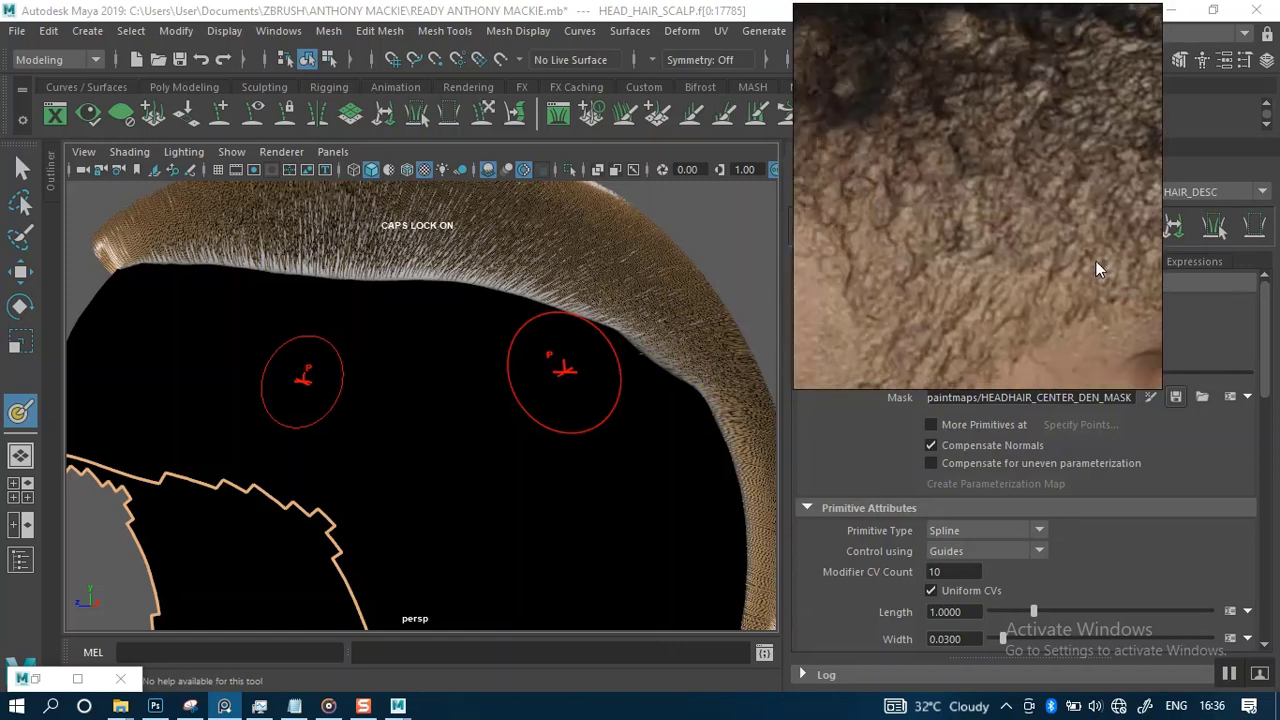
pyautogui.scroll(3, 978, 240)
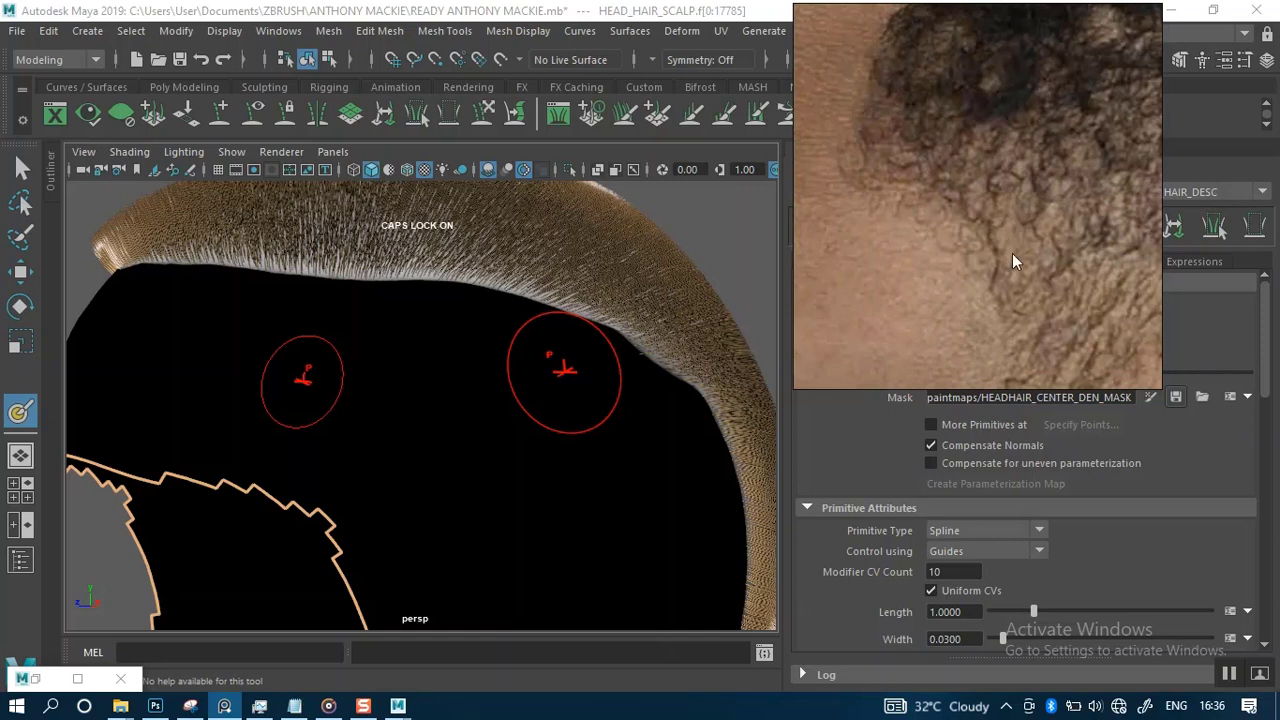
pyautogui.scroll(3, 1053, 216)
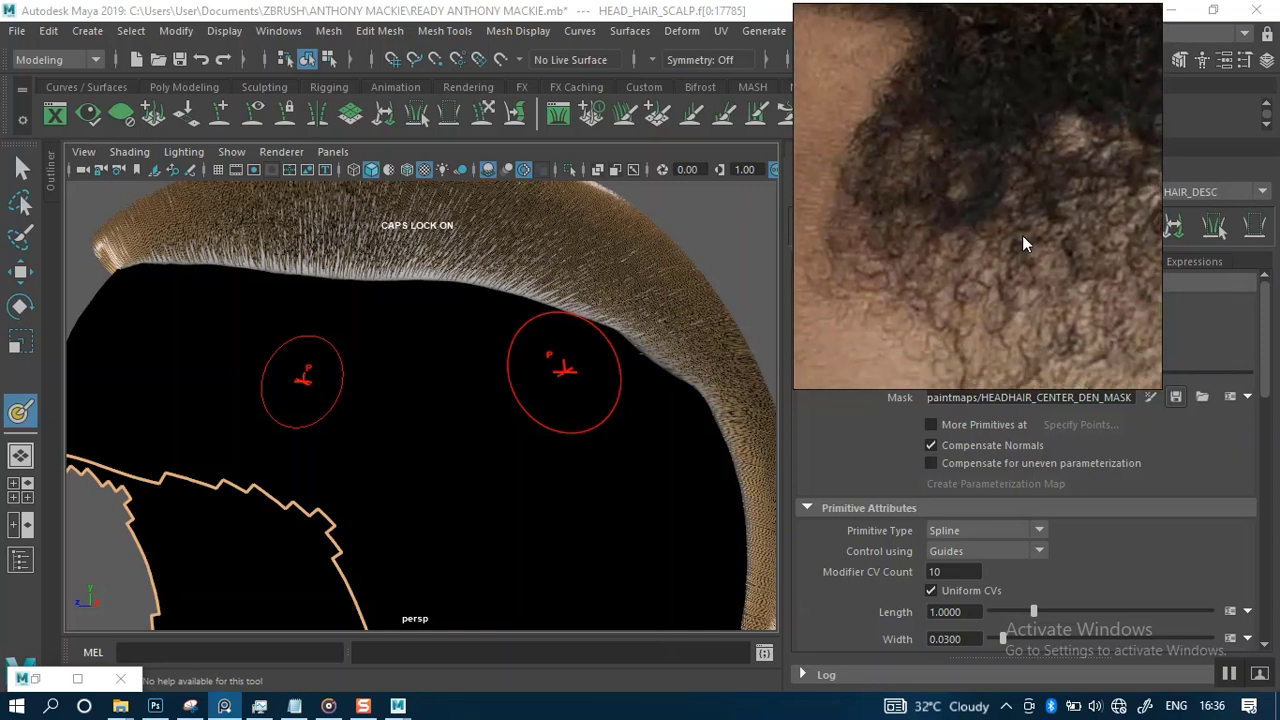
pyautogui.scroll(3, 1022, 289)
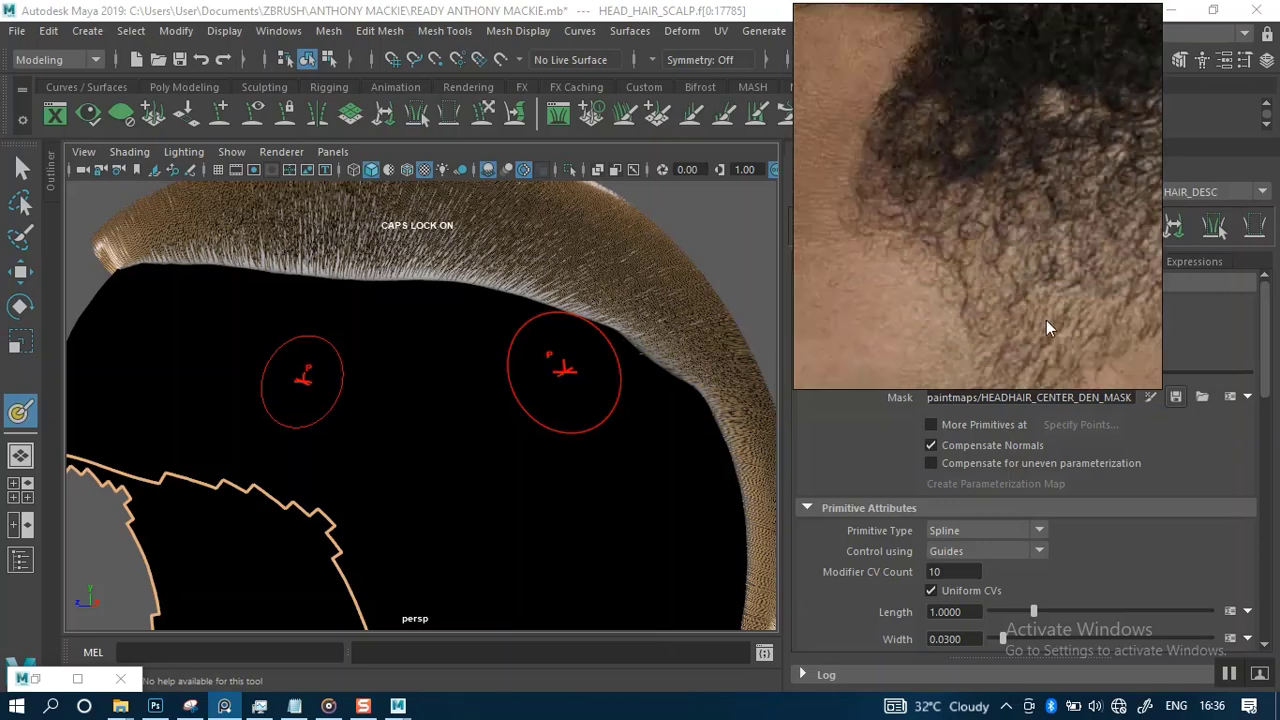
pyautogui.moveTo(1112, 204); pyautogui.dragTo(1006, 290, button='middle')
pyautogui.scroll(-2, 1000, 255)
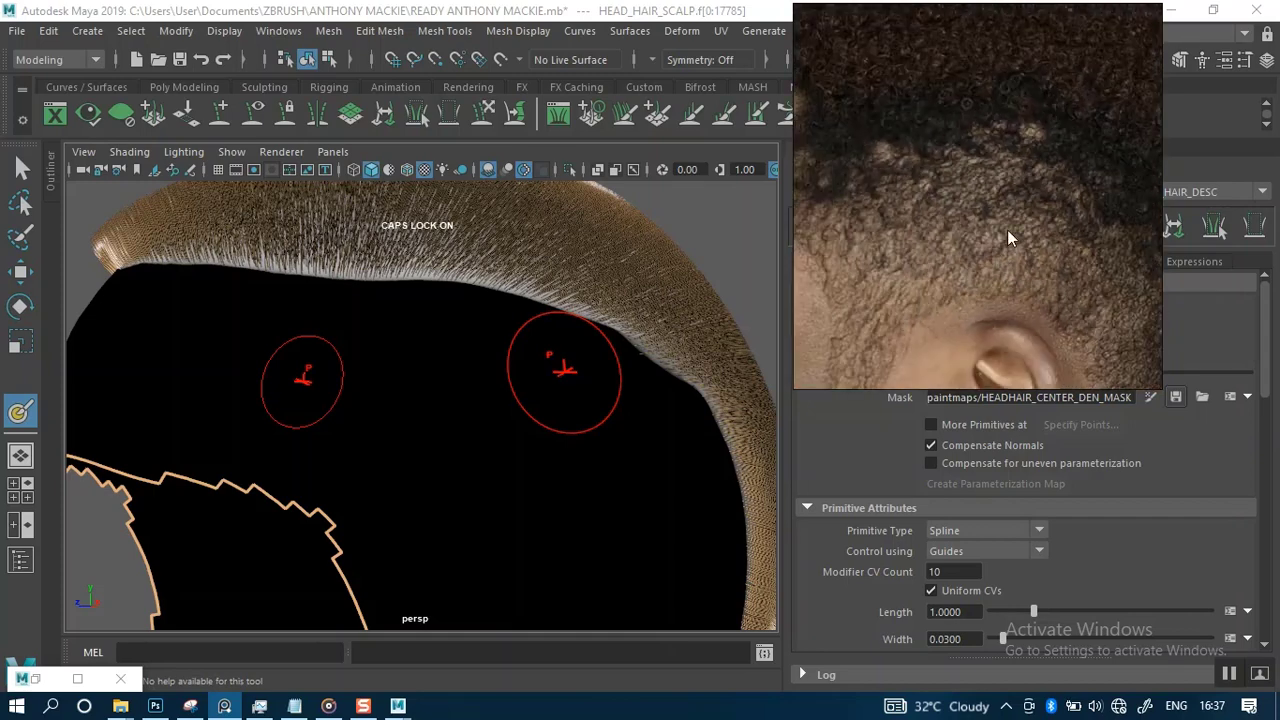
pyautogui.moveTo(1007, 229); pyautogui.dragTo(981, 263, button='middle')
pyautogui.scroll(-5, 931, 257)
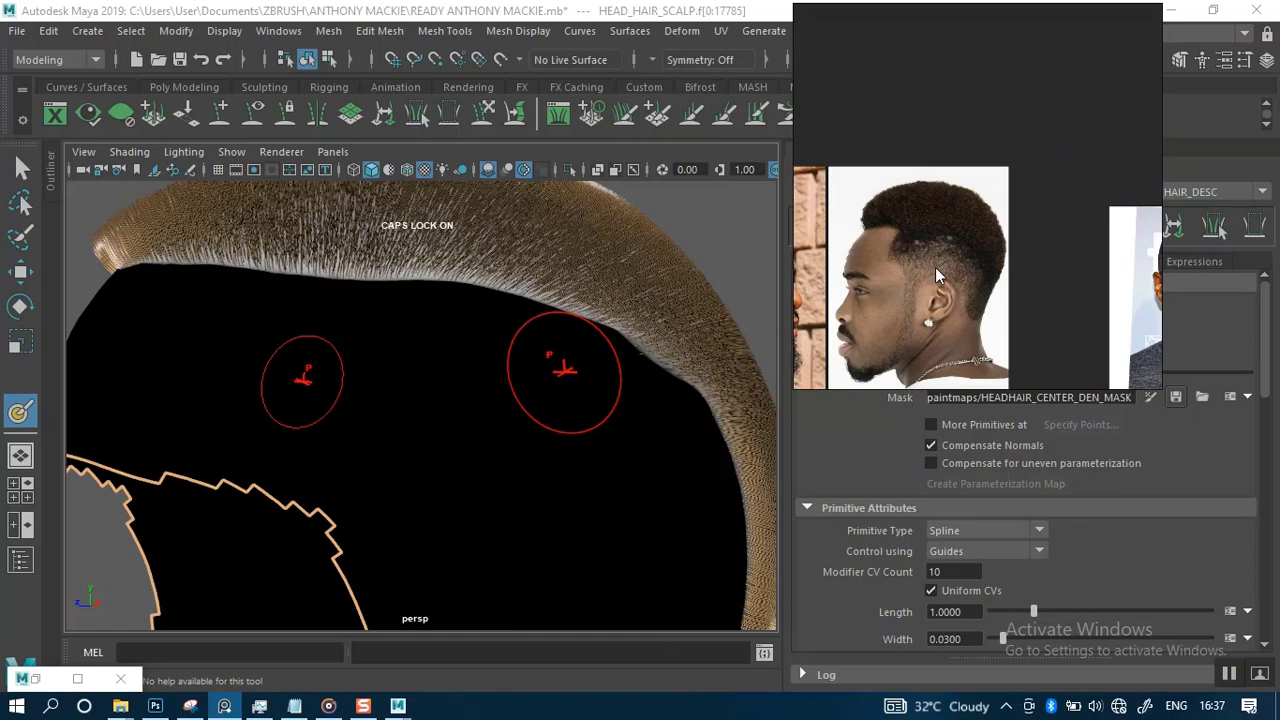
# - Move the reference window beside the hair preview and study the side fade in the three-quarter portrait of the man in black
pyautogui.keyDown('alt'); pyautogui.moveTo(643, 386); pyautogui.dragTo(591, 294); pyautogui.keyUp('alt')
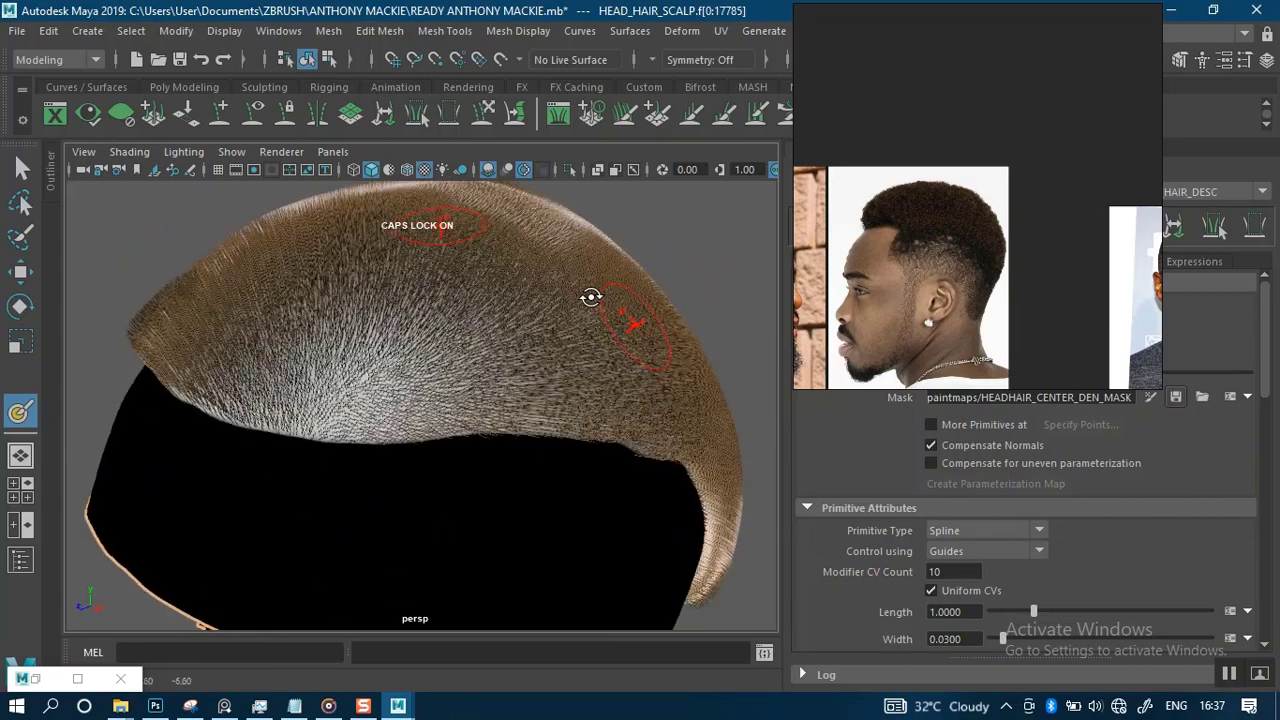
pyautogui.moveTo(912, 298); pyautogui.dragTo(612, 270)
pyautogui.moveTo(609, 264); pyautogui.dragTo(891, 338, button='right')
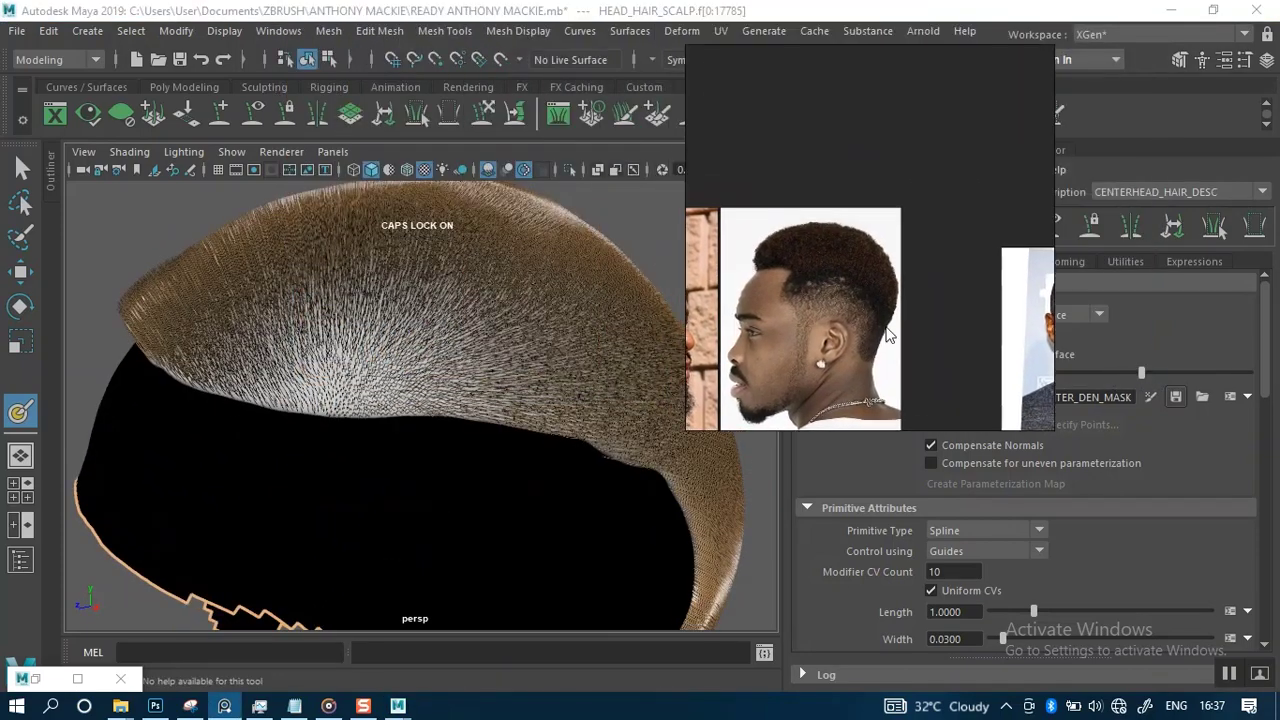
pyautogui.moveTo(900, 300); pyautogui.dragTo(755, 290, button='middle')
pyautogui.moveTo(950, 310); pyautogui.dragTo(727, 292, button='middle')
pyautogui.moveTo(829, 289); pyautogui.dragTo(821, 287, button='middle')
pyautogui.scroll(5, 898, 272)
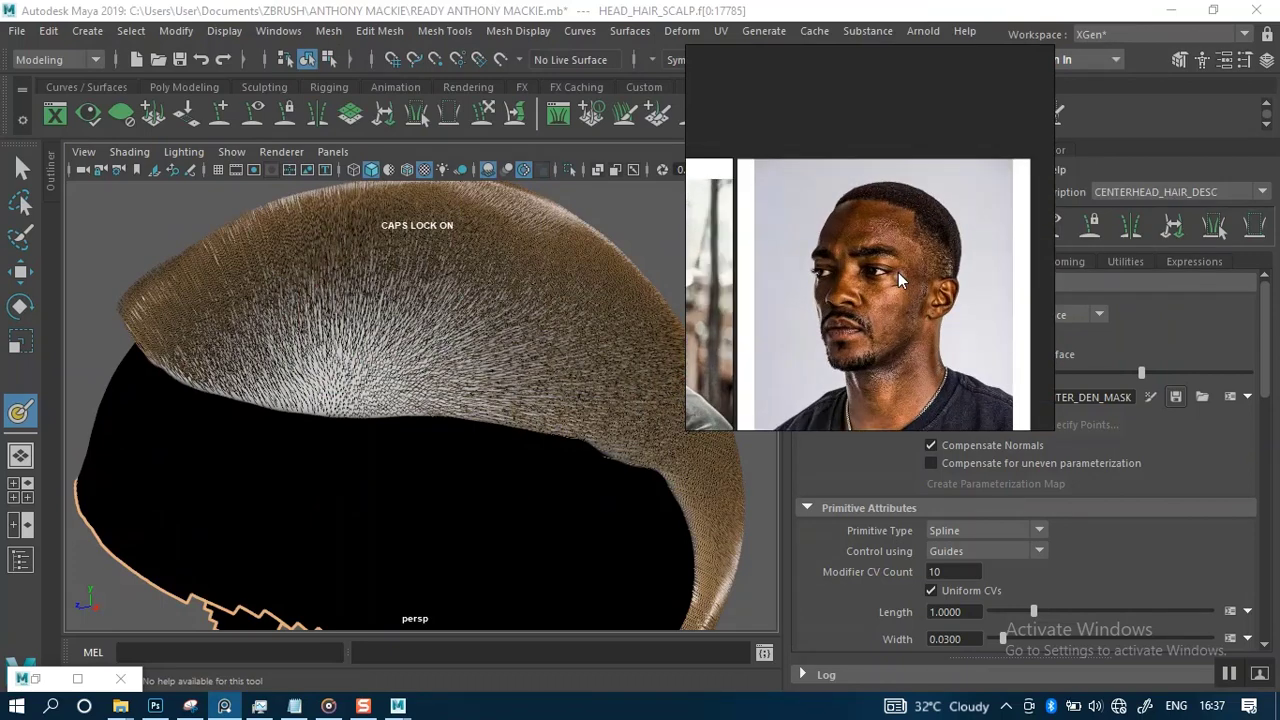
pyautogui.moveTo(918, 250); pyautogui.dragTo(871, 272, button='middle')
pyautogui.scroll(6, 871, 272)
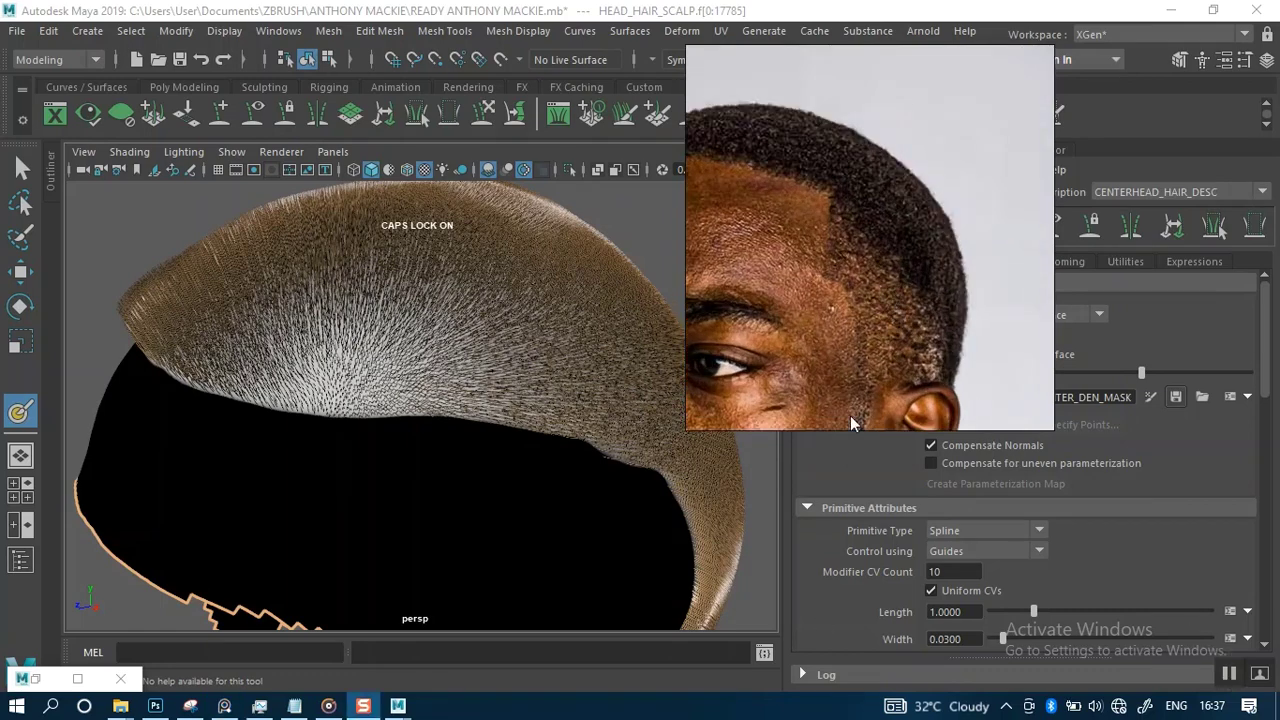
pyautogui.scroll(5, 835, 353)
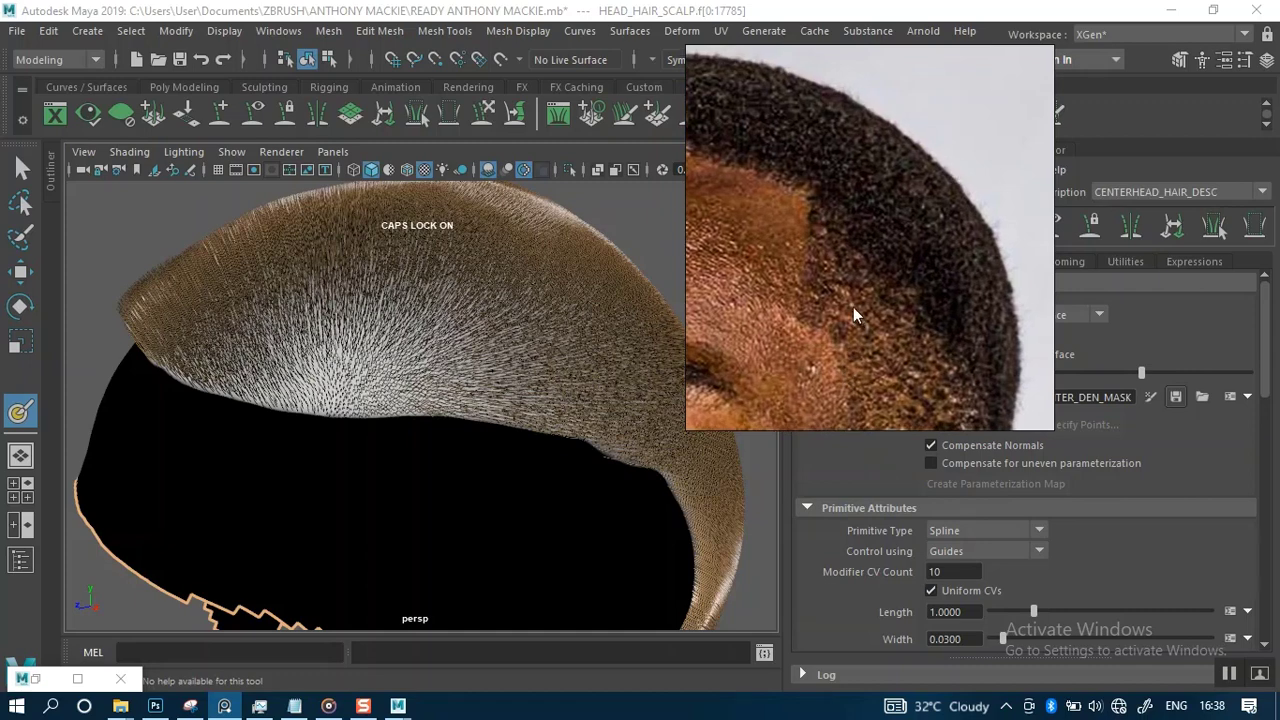
pyautogui.scroll(1, 828, 266)
pyautogui.scroll(-1, 871, 314)
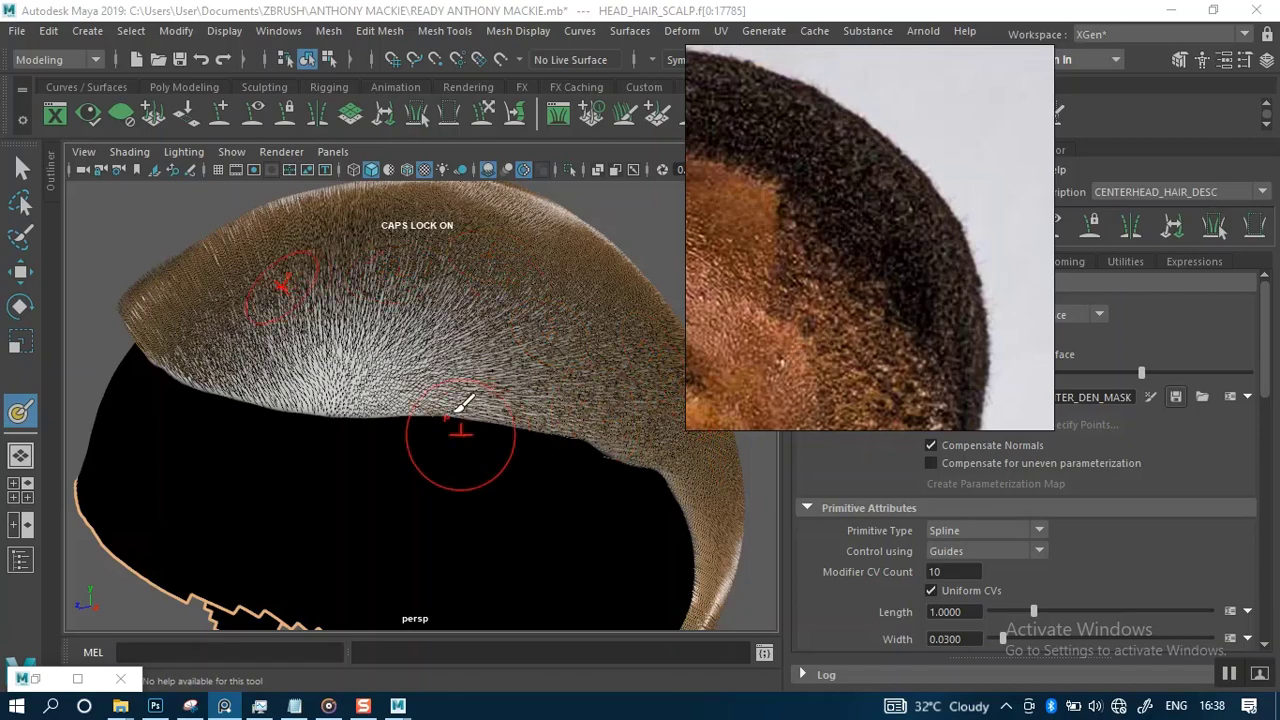
# - Move the reference photo aside, show the grooming guides and clear the hair preview to expose the density mask on the scalp
pyautogui.keyDown('alt'); pyautogui.moveTo(463, 409); pyautogui.dragTo(1132, 225); pyautogui.keyUp('alt')
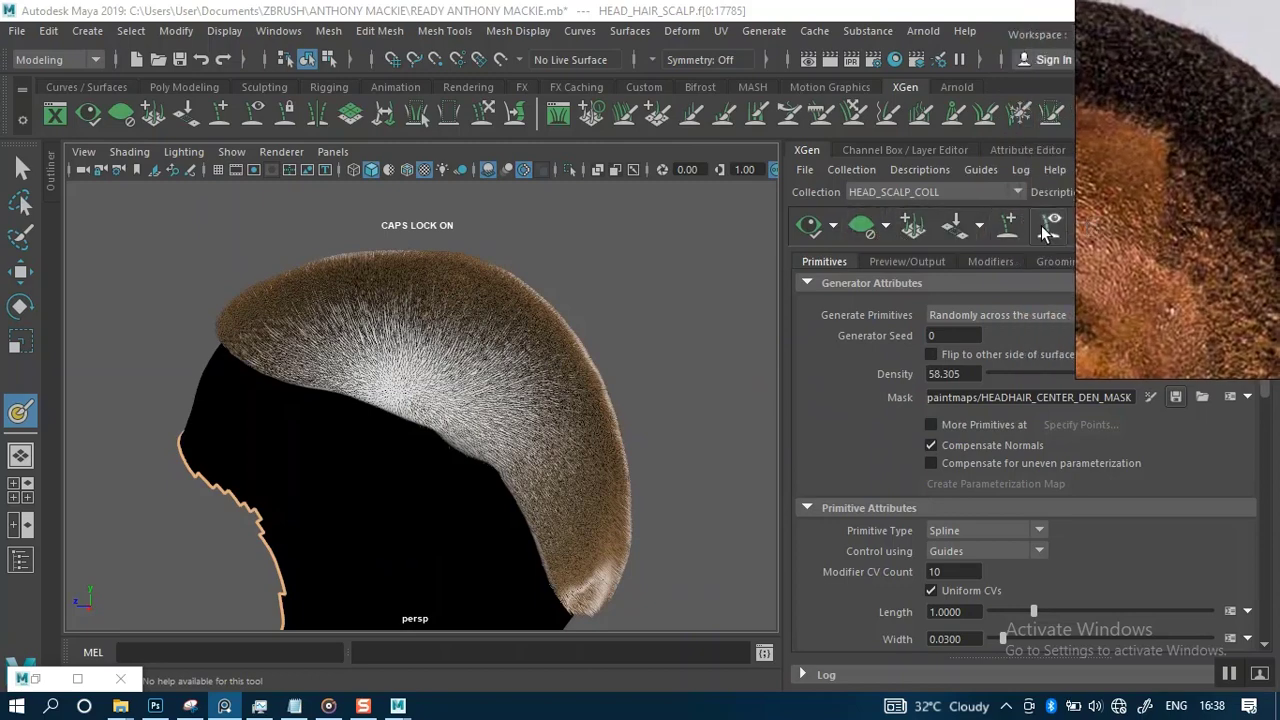
pyautogui.click(955, 228)
pyautogui.scroll(1, 414, 400)
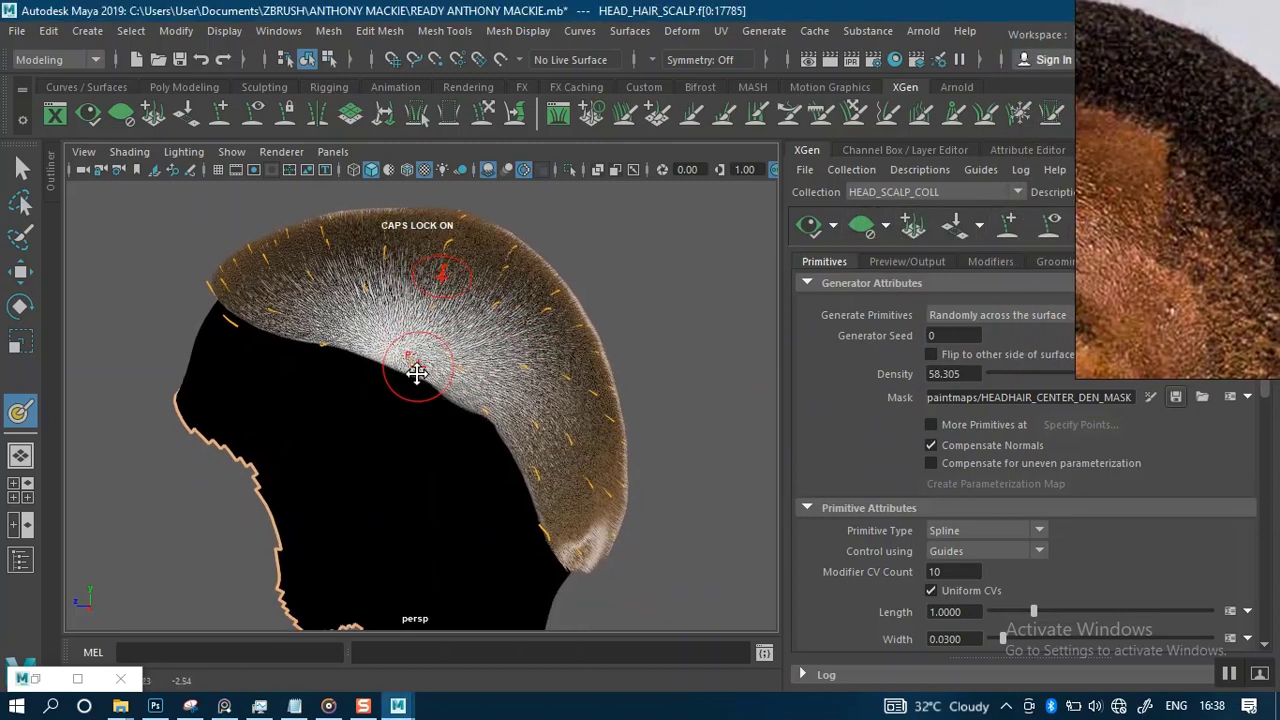
pyautogui.scroll(3, 440, 400)
pyautogui.keyDown('alt'); pyautogui.moveTo(472, 462); pyautogui.dragTo(530, 359); pyautogui.keyUp('alt')
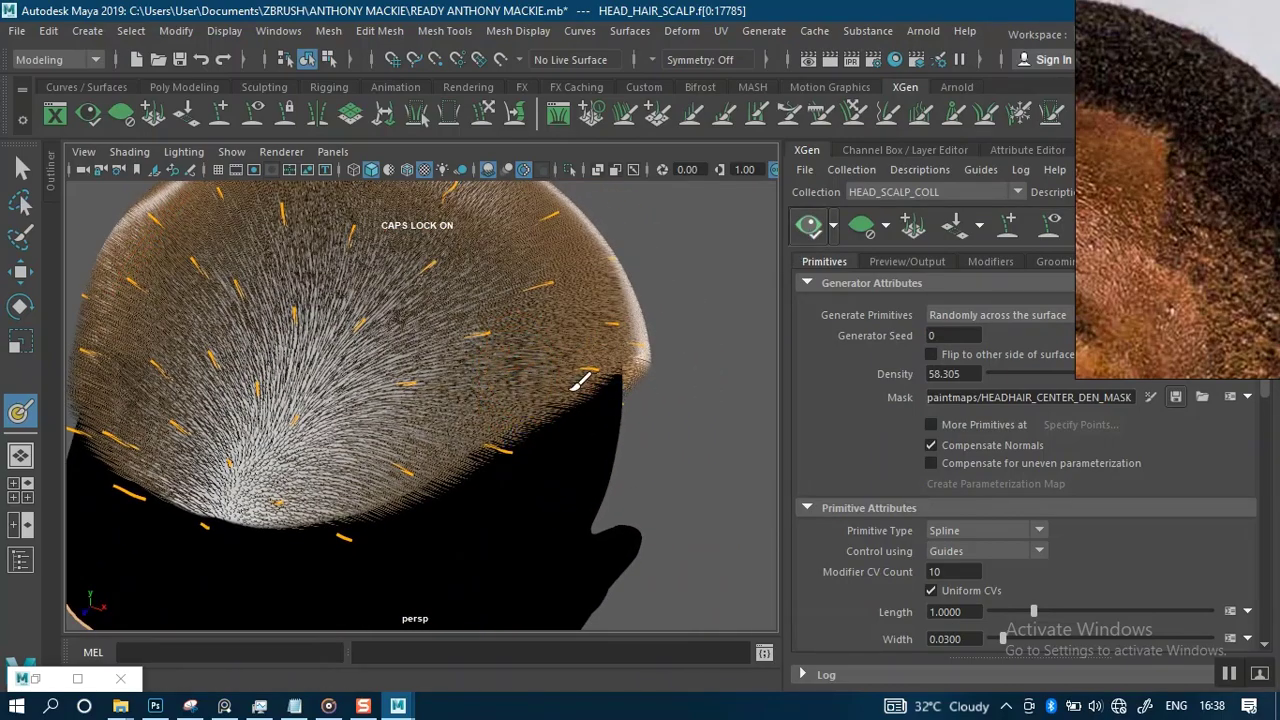
pyautogui.click(830, 228)
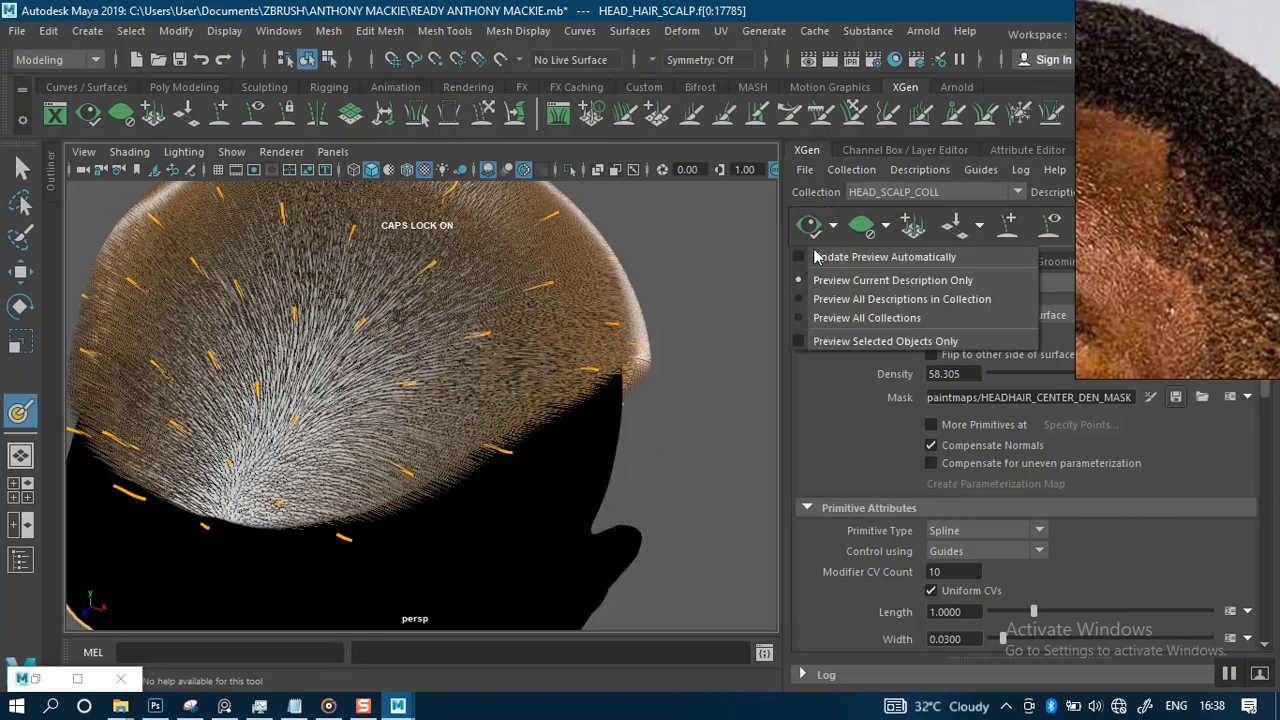
pyautogui.click(862, 226)
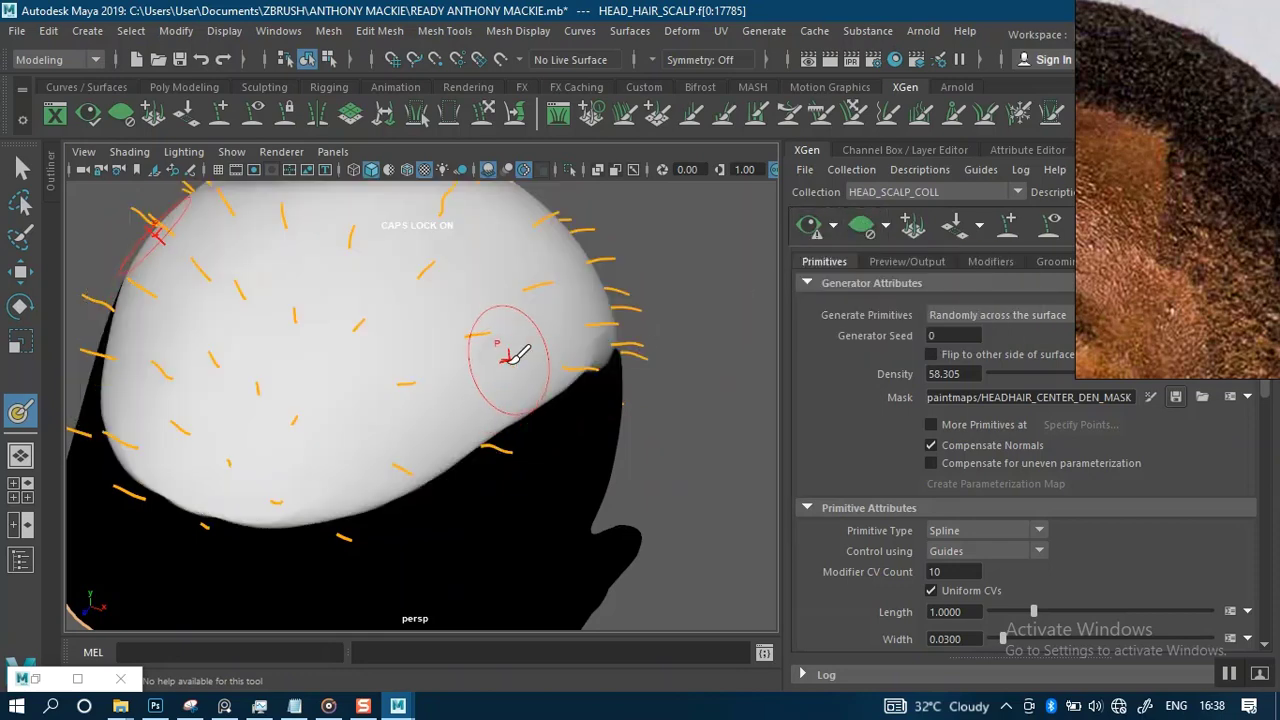
pyautogui.moveTo(512, 354)
pyautogui.keyDown('alt'); pyautogui.mouseDown()
pyautogui.moveTo(478, 320)
pyautogui.moveTo(517, 420)
pyautogui.moveTo(466, 380)
pyautogui.moveTo(514, 366)
pyautogui.moveTo(520, 323)
pyautogui.moveTo(449, 366)
pyautogui.moveTo(400, 371)
pyautogui.mouseUp(); pyautogui.keyUp('alt')
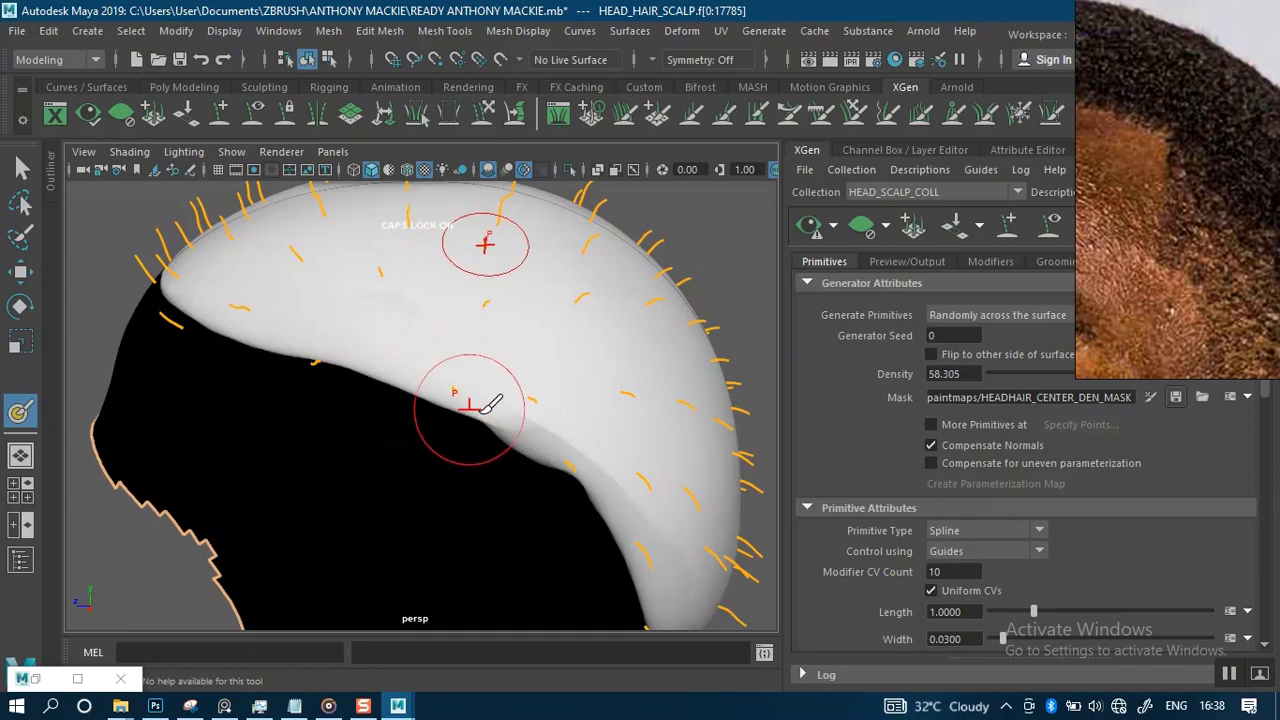
pyautogui.moveTo(543, 400)
pyautogui.keyDown('alt'); pyautogui.mouseDown()
pyautogui.moveTo(549, 365)
pyautogui.moveTo(386, 491)
pyautogui.mouseUp(); pyautogui.keyUp('alt')
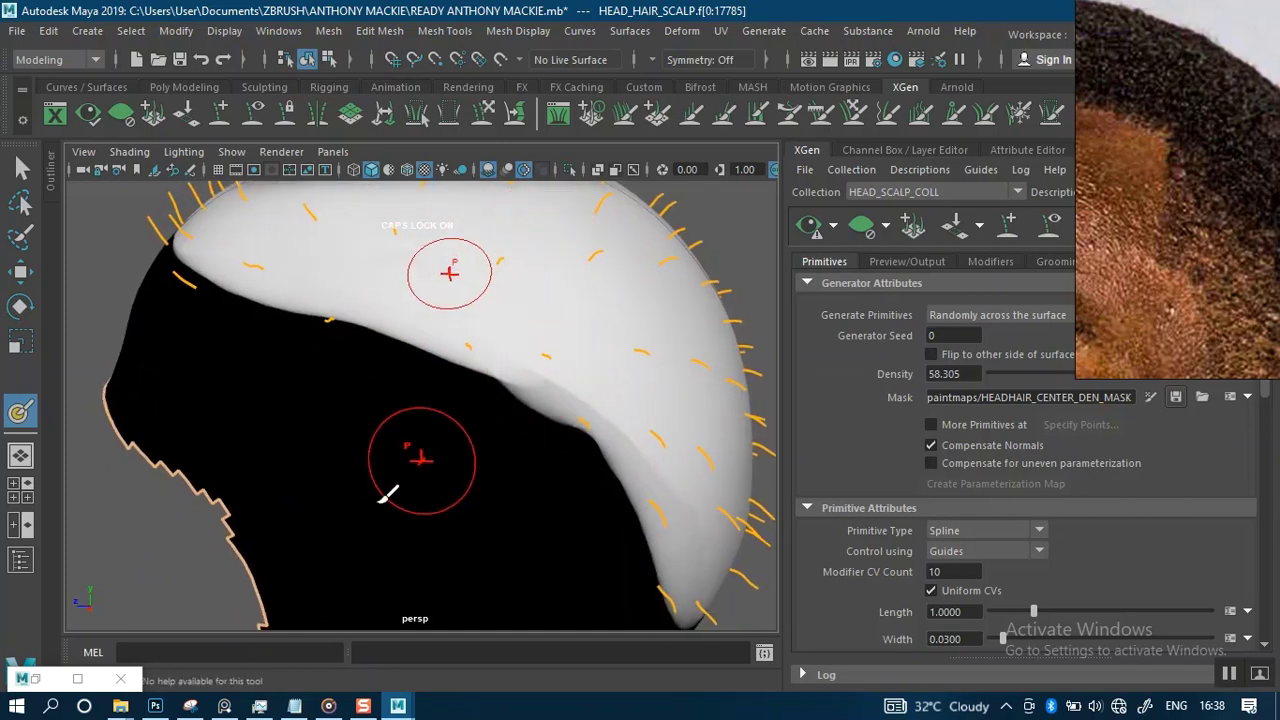
pyautogui.click(78, 679)
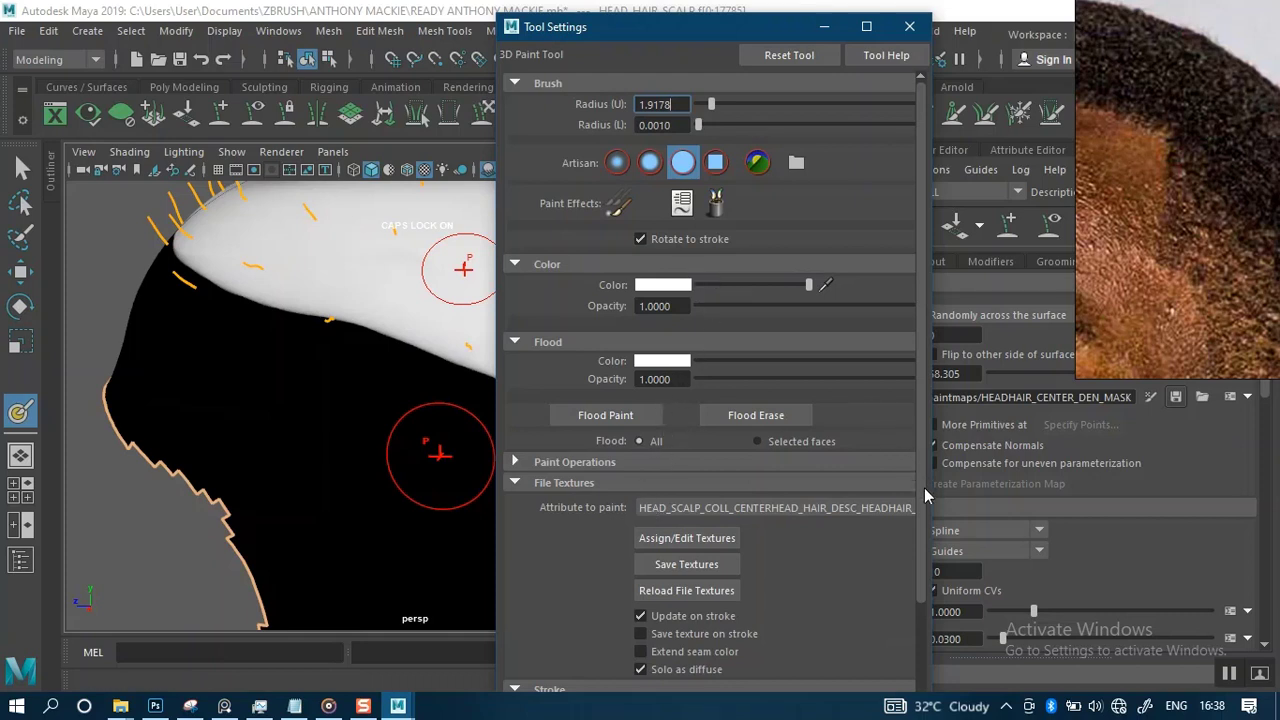
pyautogui.moveTo(925, 495)
pyautogui.mouseDown()
pyautogui.moveTo(918, 603)
pyautogui.moveTo(917, 532)
pyautogui.mouseUp()
pyautogui.click(566, 416)
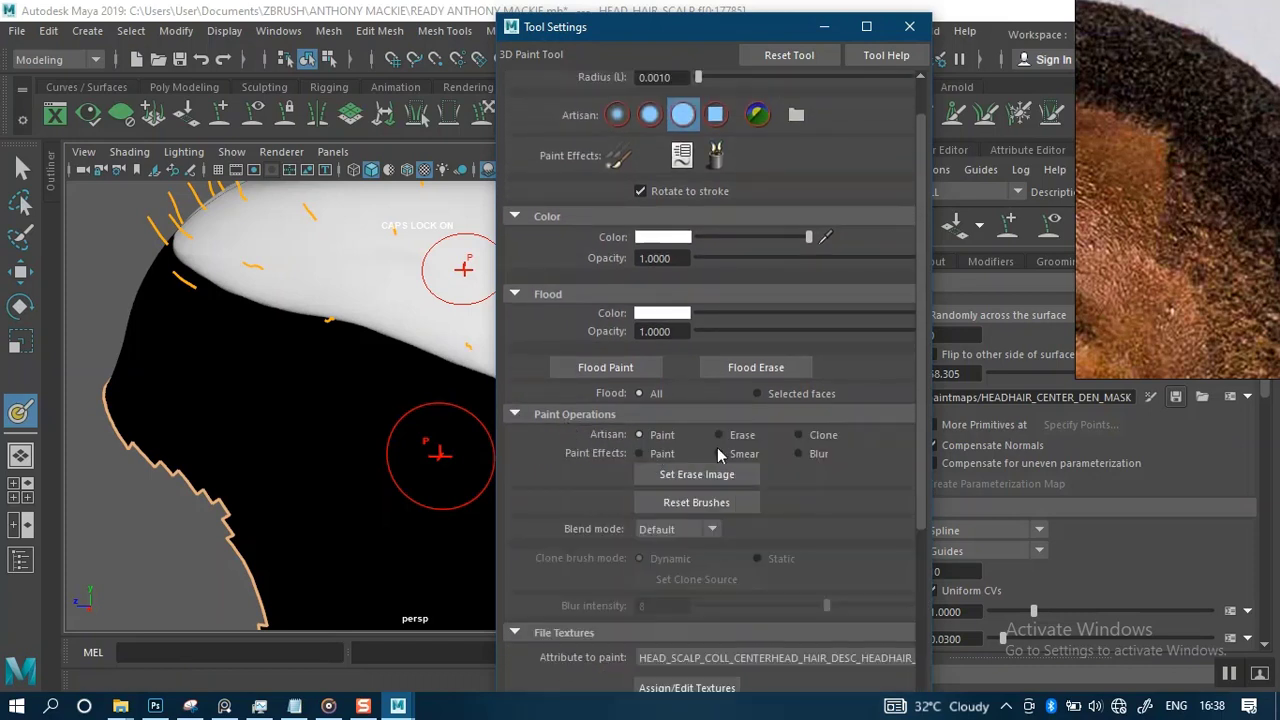
pyautogui.click(797, 454)
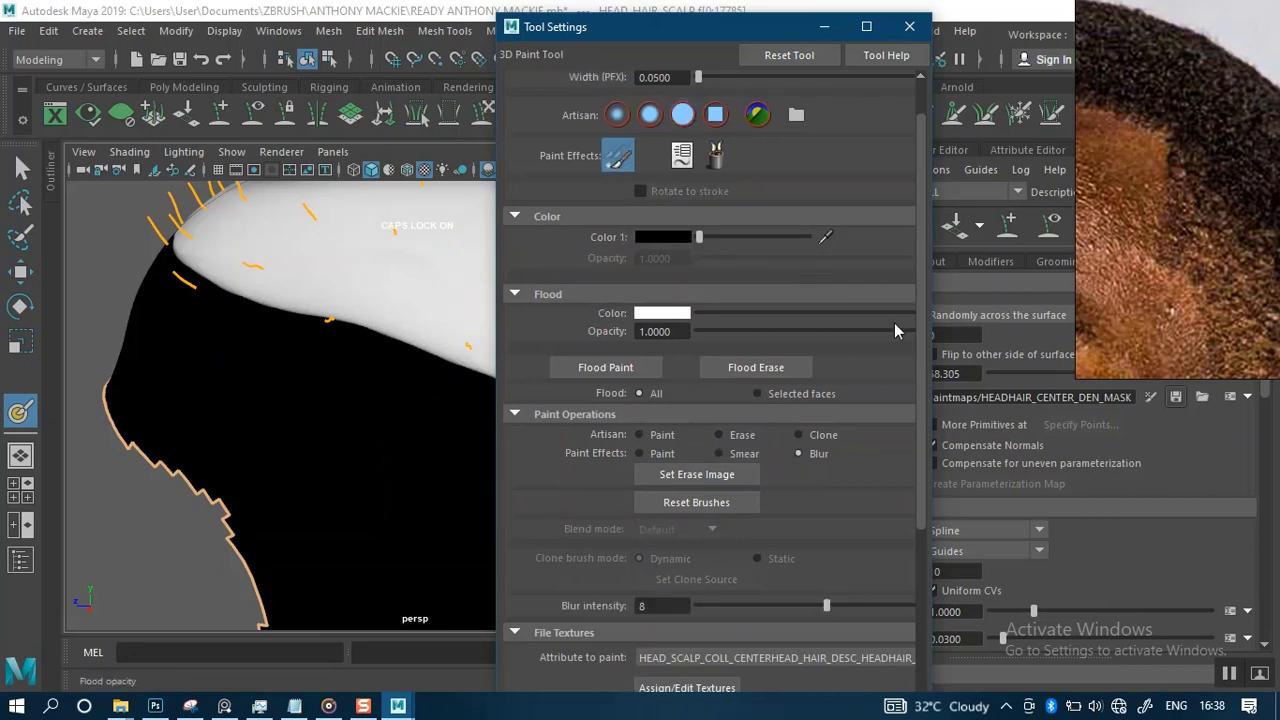
pyautogui.moveTo(926, 353); pyautogui.dragTo(924, 294)
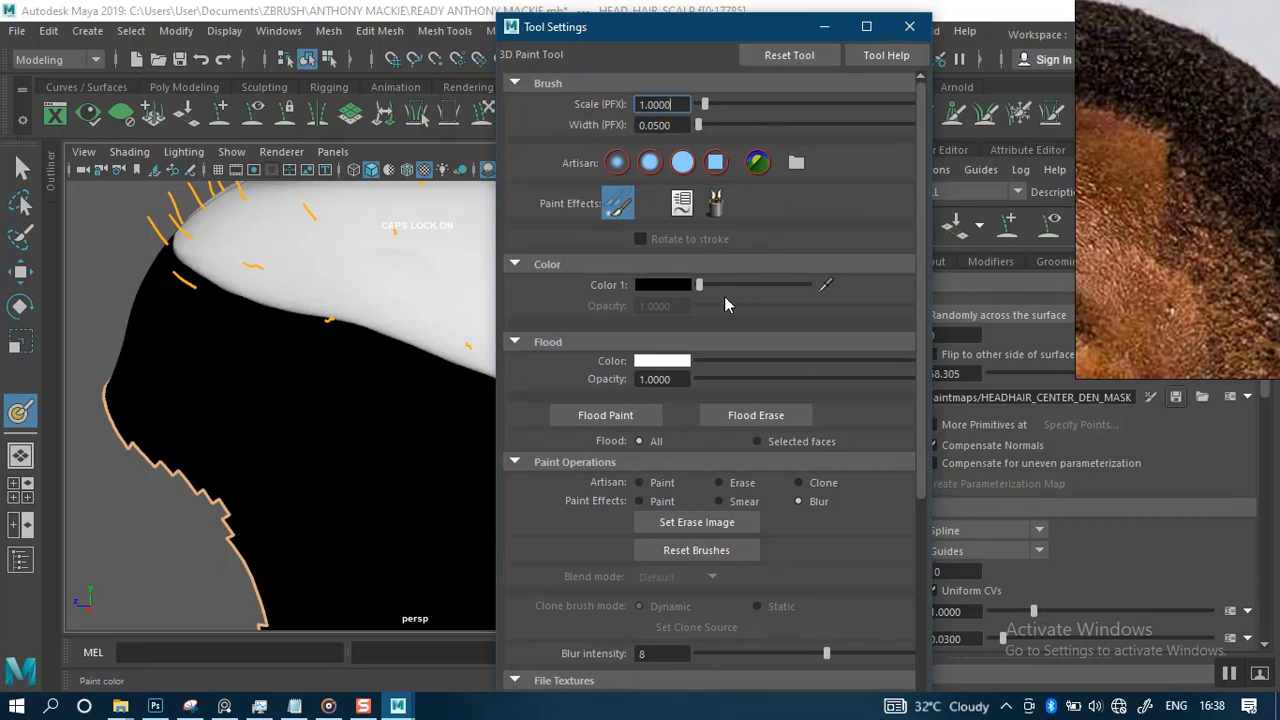
pyautogui.click(660, 484)
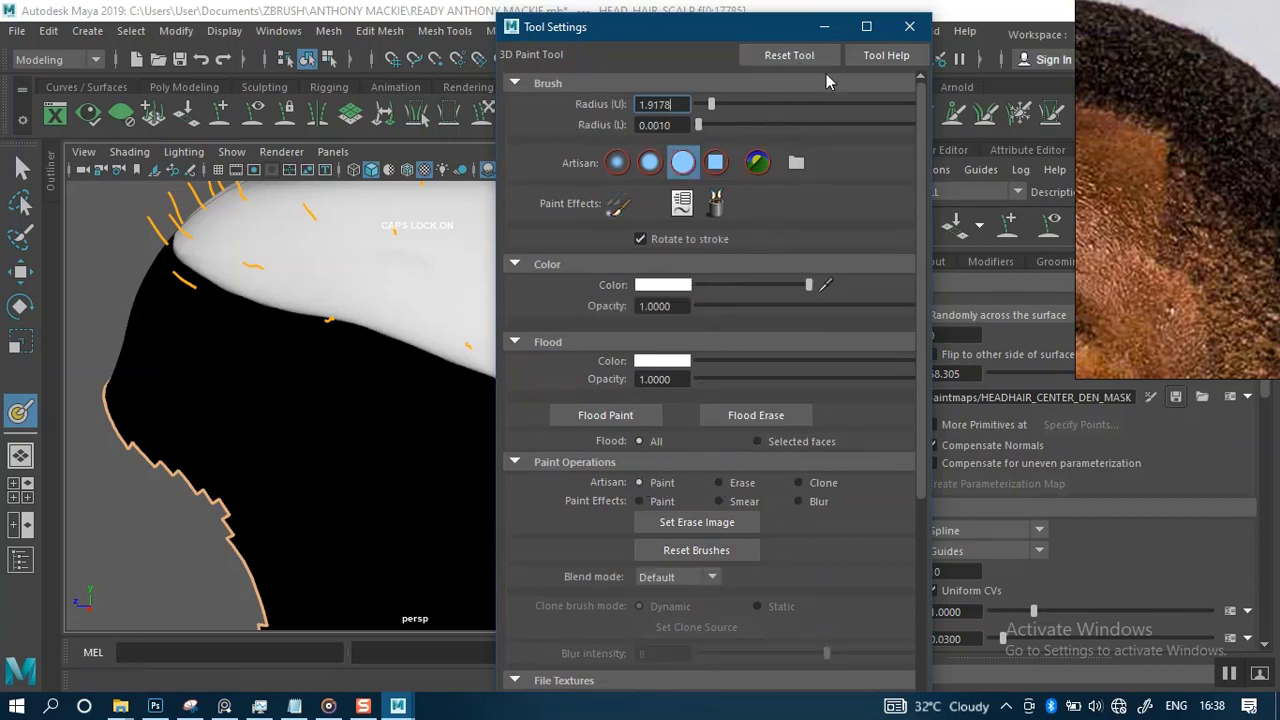
pyautogui.click(824, 26)
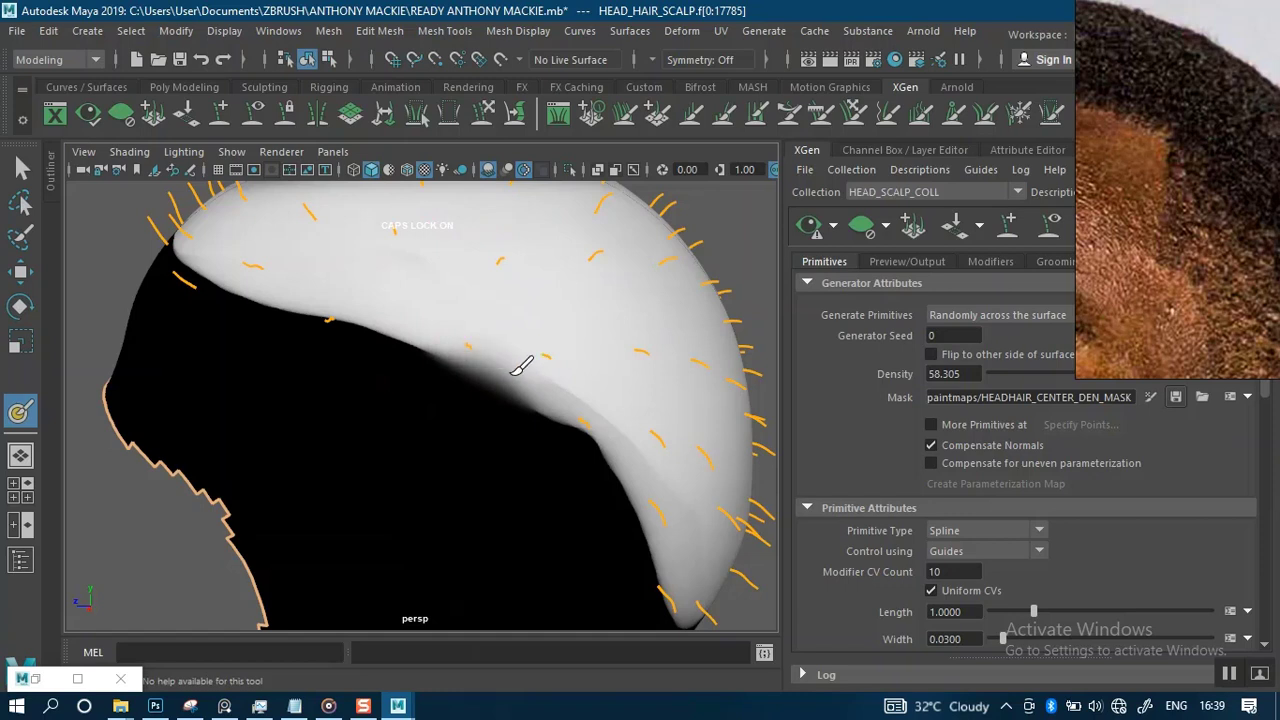
# - Paint a soft transition along the lower edge of the density mask above the ear, using mirrored strokes
pyautogui.moveTo(515, 369); pyautogui.dragTo(606, 455)
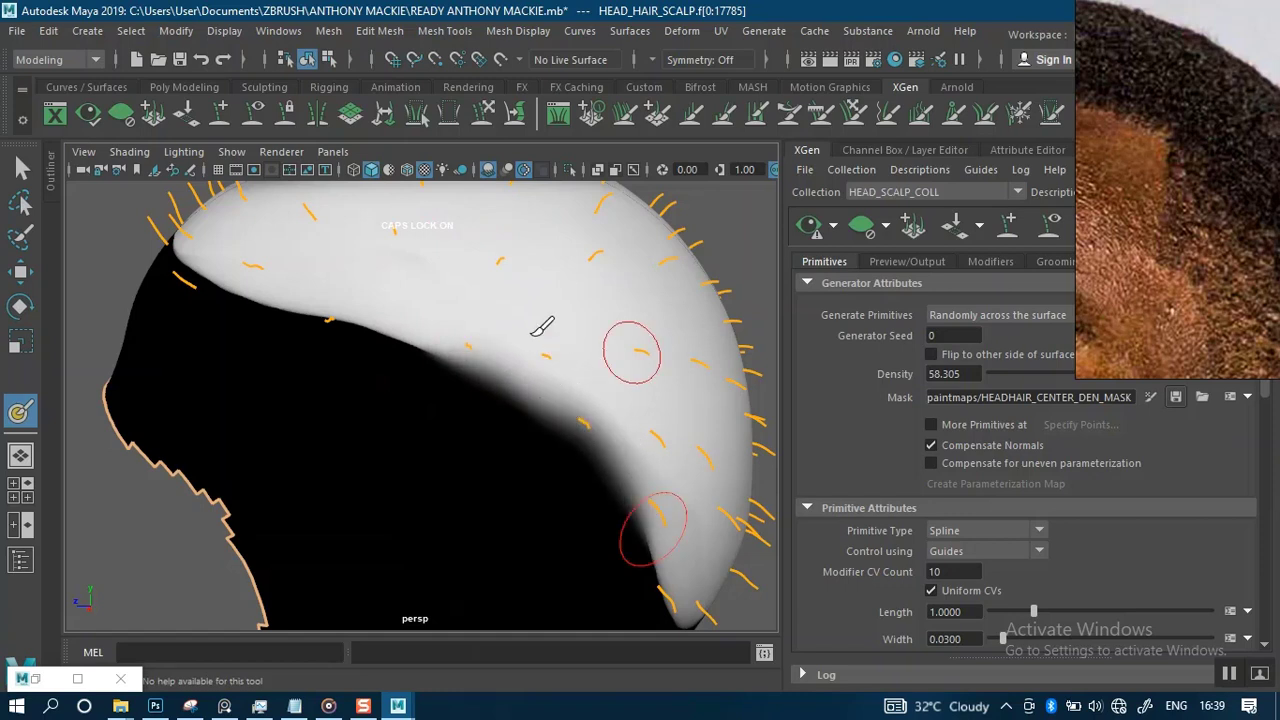
pyautogui.keyDown('alt'); pyautogui.moveTo(570, 287); pyautogui.dragTo(534, 306, button='right'); pyautogui.keyUp('alt')
pyautogui.keyDown('alt'); pyautogui.moveTo(610, 332); pyautogui.dragTo(532, 297); pyautogui.keyUp('alt')
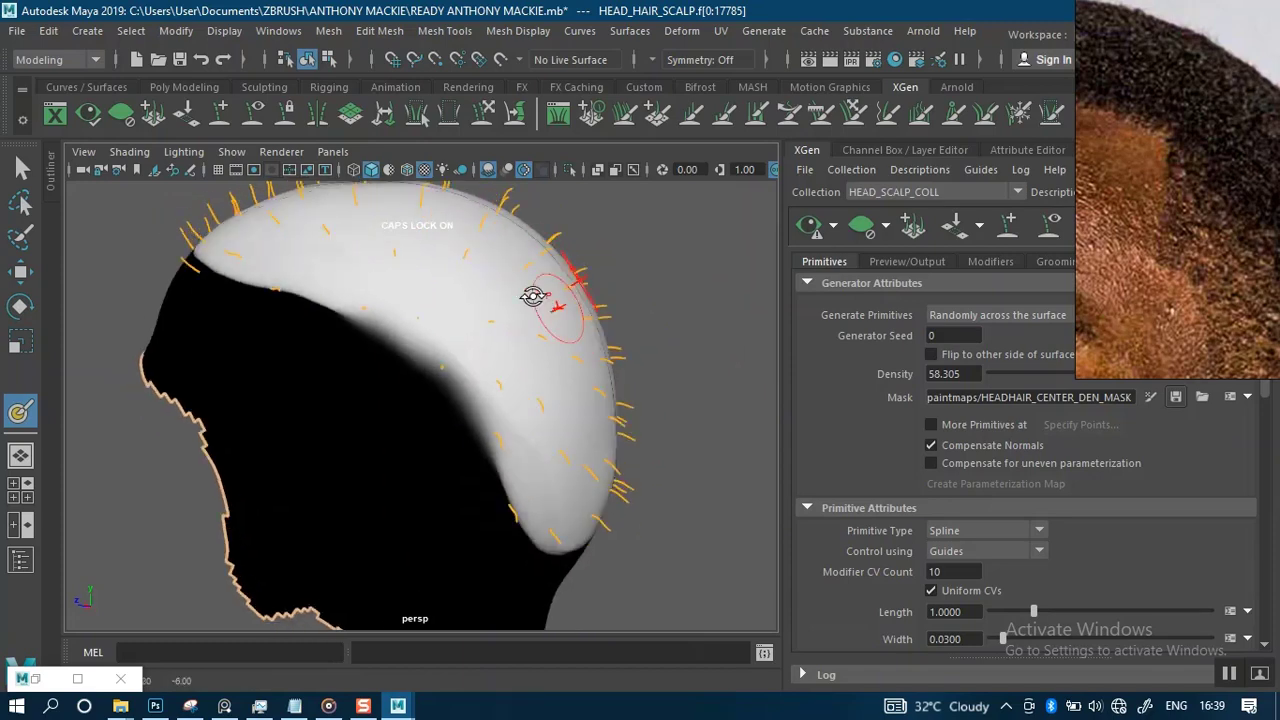
pyautogui.keyDown('alt'); pyautogui.moveTo(515, 301); pyautogui.dragTo(559, 342, button='middle'); pyautogui.keyUp('alt')
pyautogui.scroll(2, 550, 364)
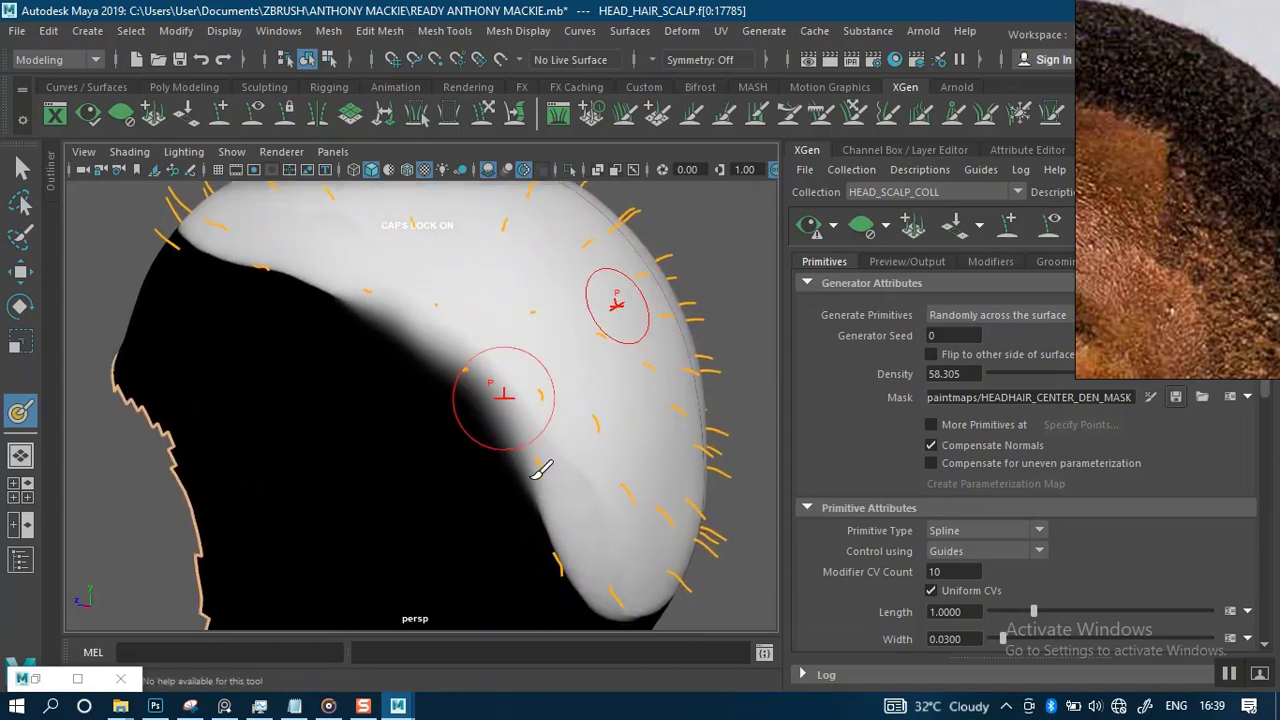
# - Continue softening the density mask's edge behind the ear and around the lower back of the head
pyautogui.moveTo(520, 452); pyautogui.dragTo(612, 590)
pyautogui.moveTo(578, 295)
pyautogui.keyDown('alt'); pyautogui.mouseDown()
pyautogui.moveTo(571, 329)
pyautogui.moveTo(534, 297)
pyautogui.moveTo(486, 314)
pyautogui.mouseUp(); pyautogui.keyUp('alt')
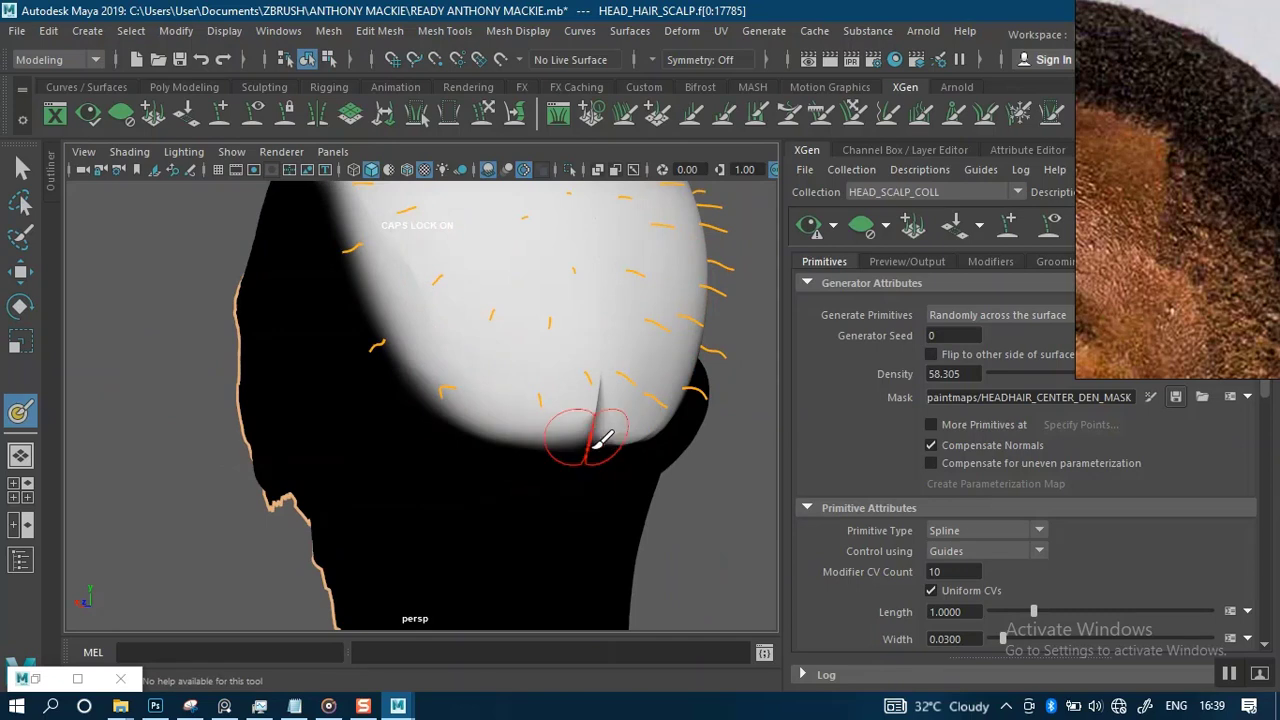
pyautogui.moveTo(580, 400)
pyautogui.keyDown('alt'); pyautogui.mouseDown()
pyautogui.moveTo(586, 423)
pyautogui.moveTo(630, 403)
pyautogui.mouseUp(); pyautogui.keyUp('alt')
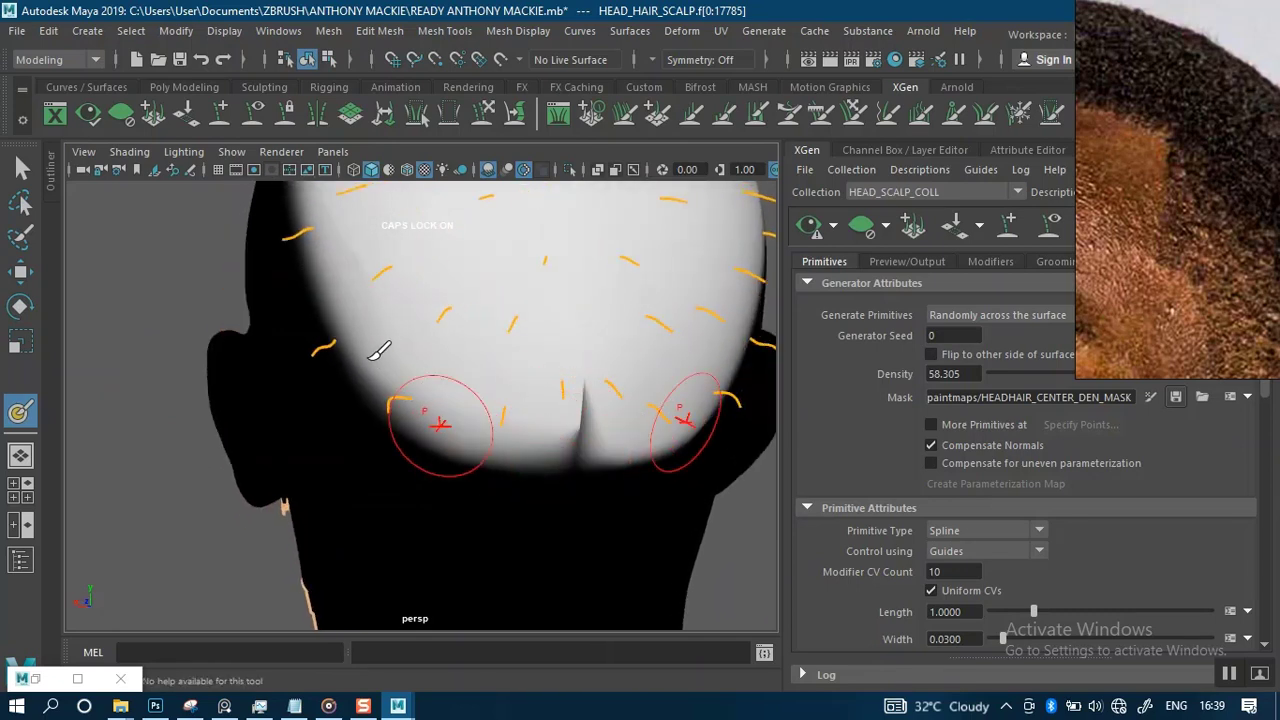
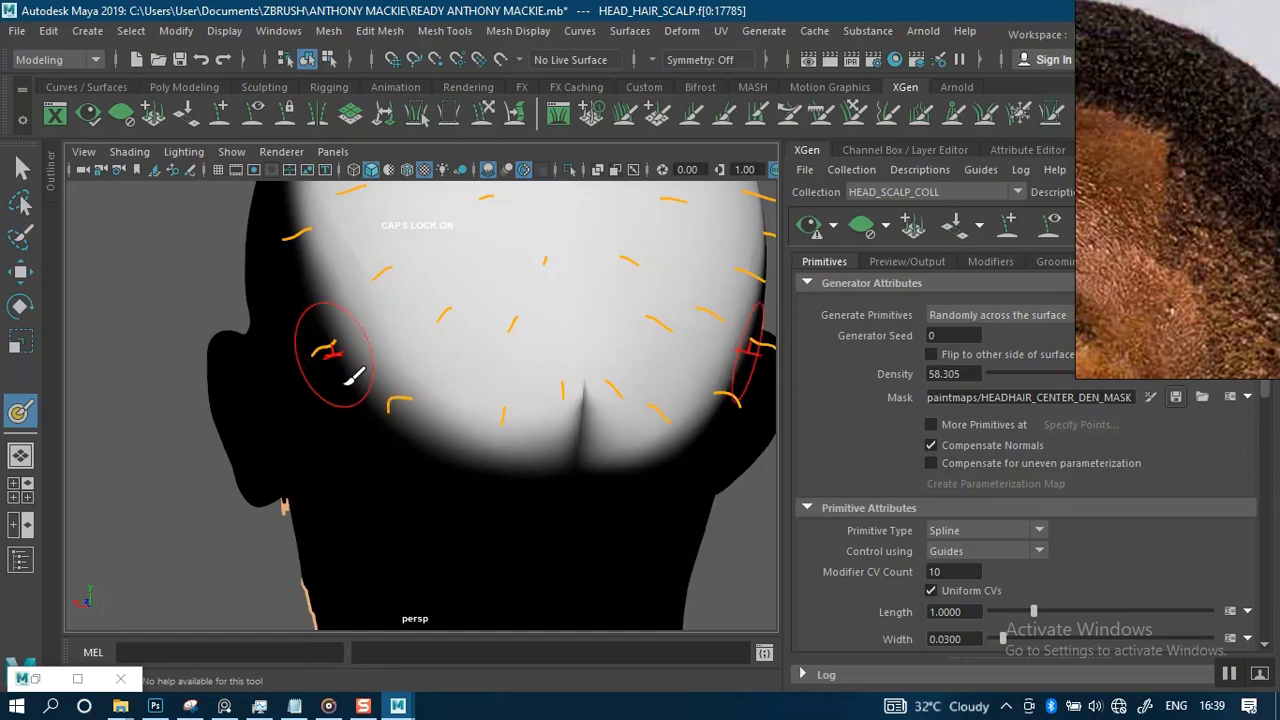
# - Refine the fade along the mask's side edge with more soft strokes from above the ear to the lower back
pyautogui.moveTo(606, 367)
pyautogui.mouseDown()
pyautogui.moveTo(617, 397)
pyautogui.moveTo(598, 385)
pyautogui.moveTo(580, 414)
pyautogui.moveTo(480, 277)
pyautogui.moveTo(521, 365)
pyautogui.mouseUp()
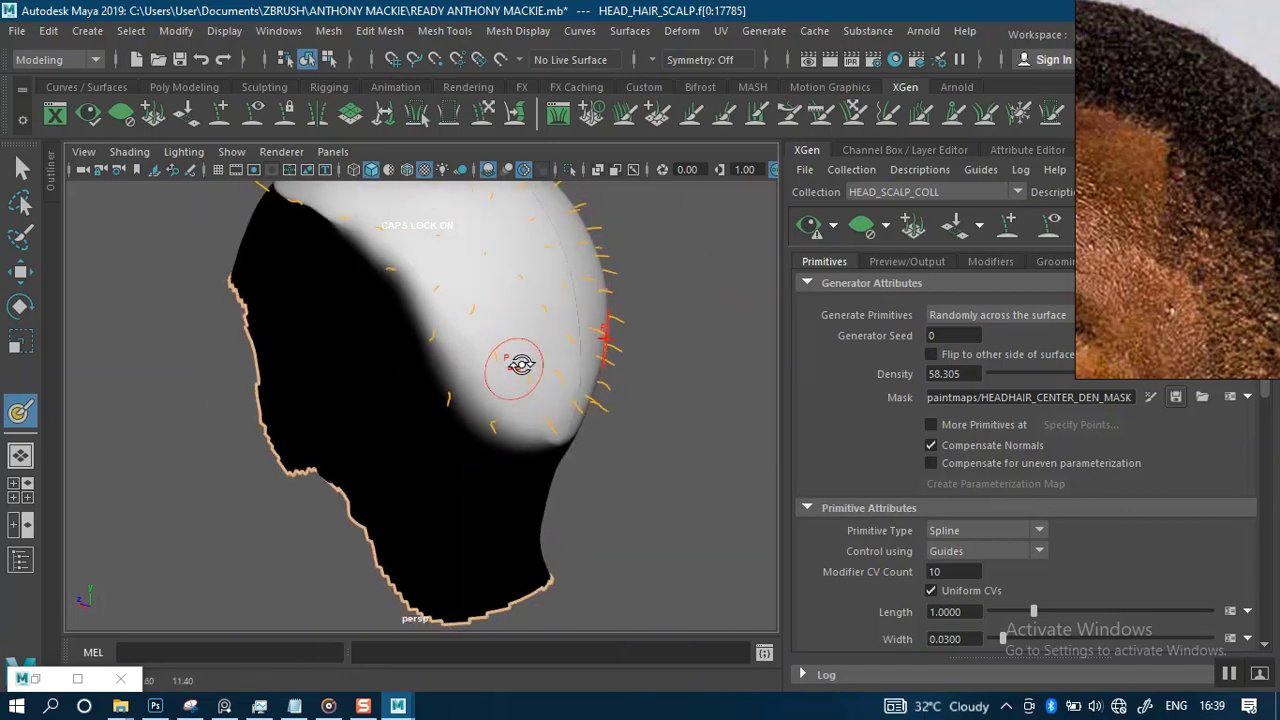
pyautogui.keyDown('alt'); pyautogui.moveTo(521, 365); pyautogui.dragTo(534, 440, button='middle'); pyautogui.keyUp('alt')
pyautogui.keyDown('alt'); pyautogui.moveTo(534, 440); pyautogui.dragTo(540, 323); pyautogui.keyUp('alt')
pyautogui.keyDown('alt'); pyautogui.moveTo(540, 323); pyautogui.dragTo(554, 440, button='middle'); pyautogui.keyUp('alt')
pyautogui.scroll(3, 546, 443)
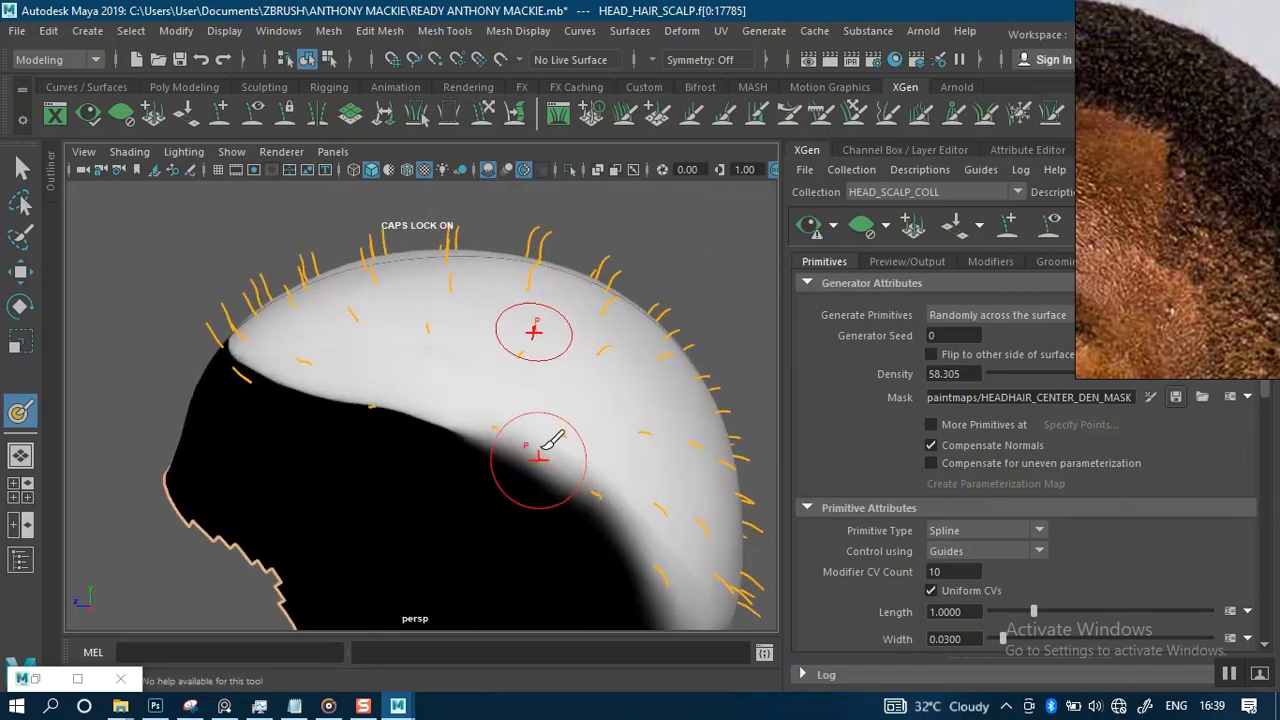
pyautogui.moveTo(515, 405)
pyautogui.mouseDown()
pyautogui.moveTo(453, 402)
pyautogui.moveTo(600, 474)
pyautogui.moveTo(577, 457)
pyautogui.moveTo(646, 558)
pyautogui.mouseUp()
pyautogui.moveTo(592, 436)
pyautogui.keyDown('alt'); pyautogui.mouseDown(button='middle')
pyautogui.moveTo(547, 333)
pyautogui.moveTo(555, 356)
pyautogui.mouseUp(button='middle'); pyautogui.keyUp('alt')
pyautogui.keyDown('alt'); pyautogui.moveTo(588, 350); pyautogui.dragTo(516, 344); pyautogui.keyUp('alt')
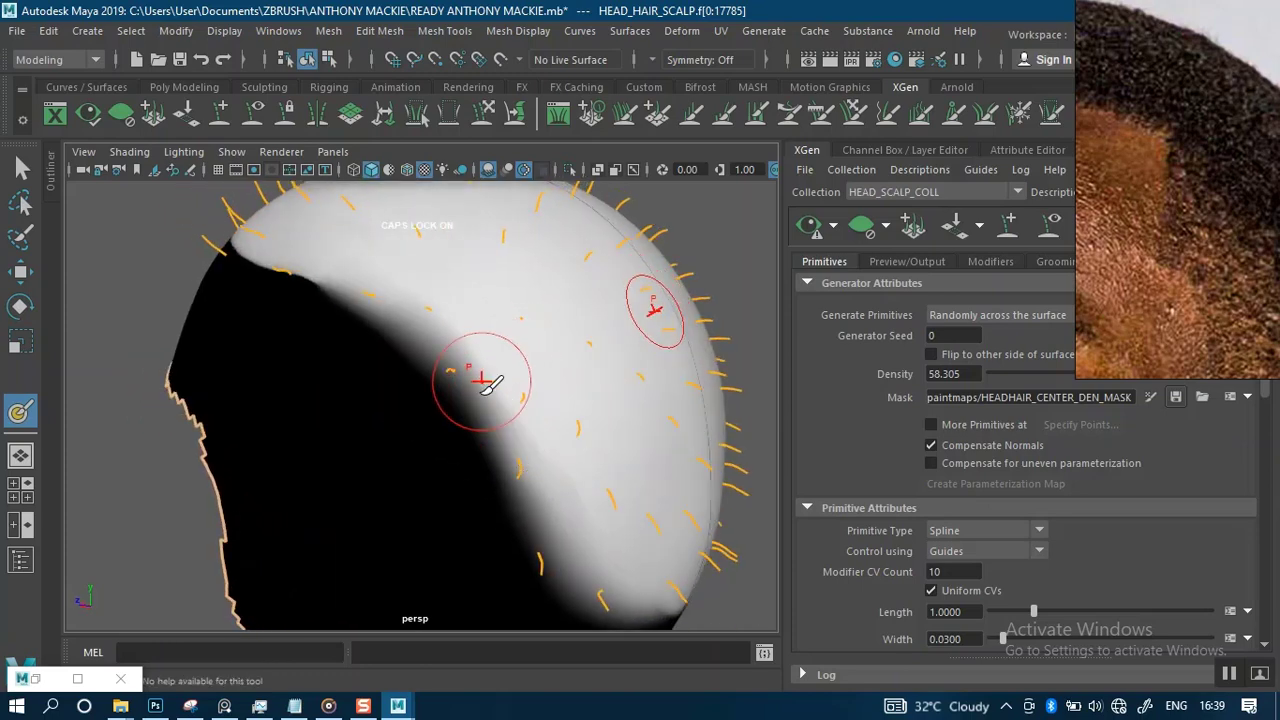
pyautogui.moveTo(488, 386); pyautogui.dragTo(525, 460)
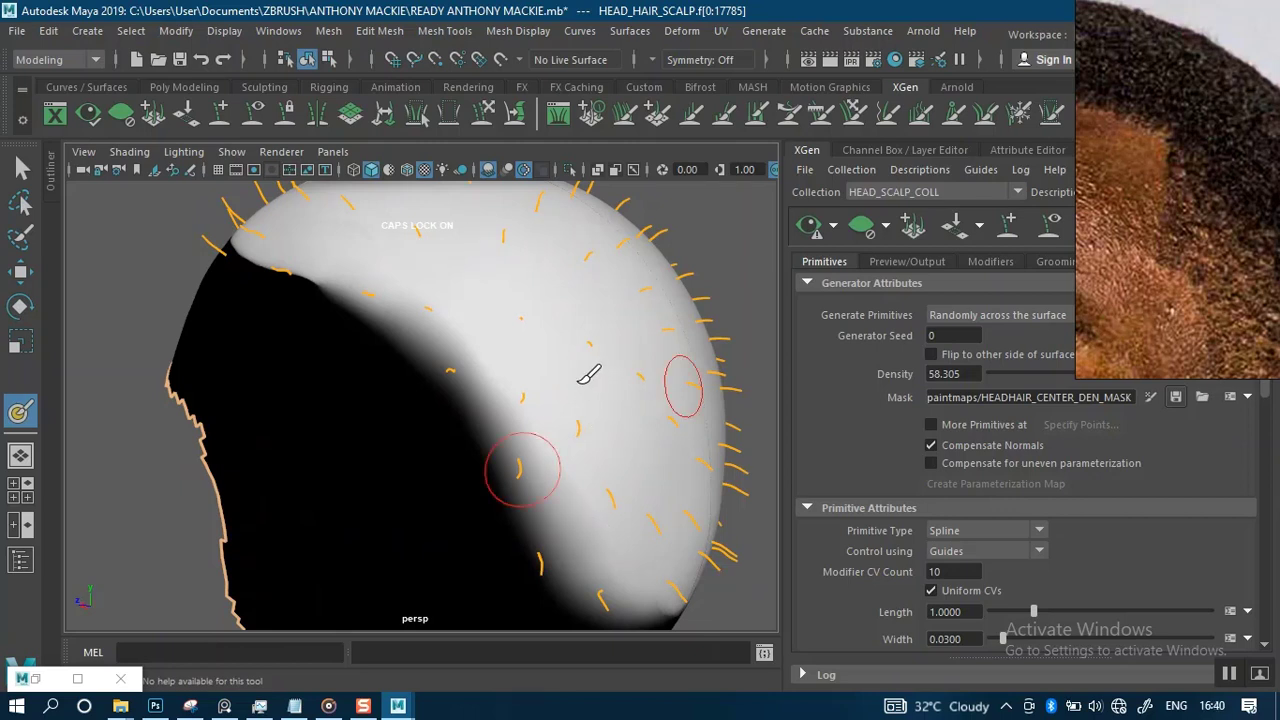
pyautogui.keyDown('alt'); pyautogui.moveTo(596, 357); pyautogui.dragTo(623, 366); pyautogui.keyUp('alt')
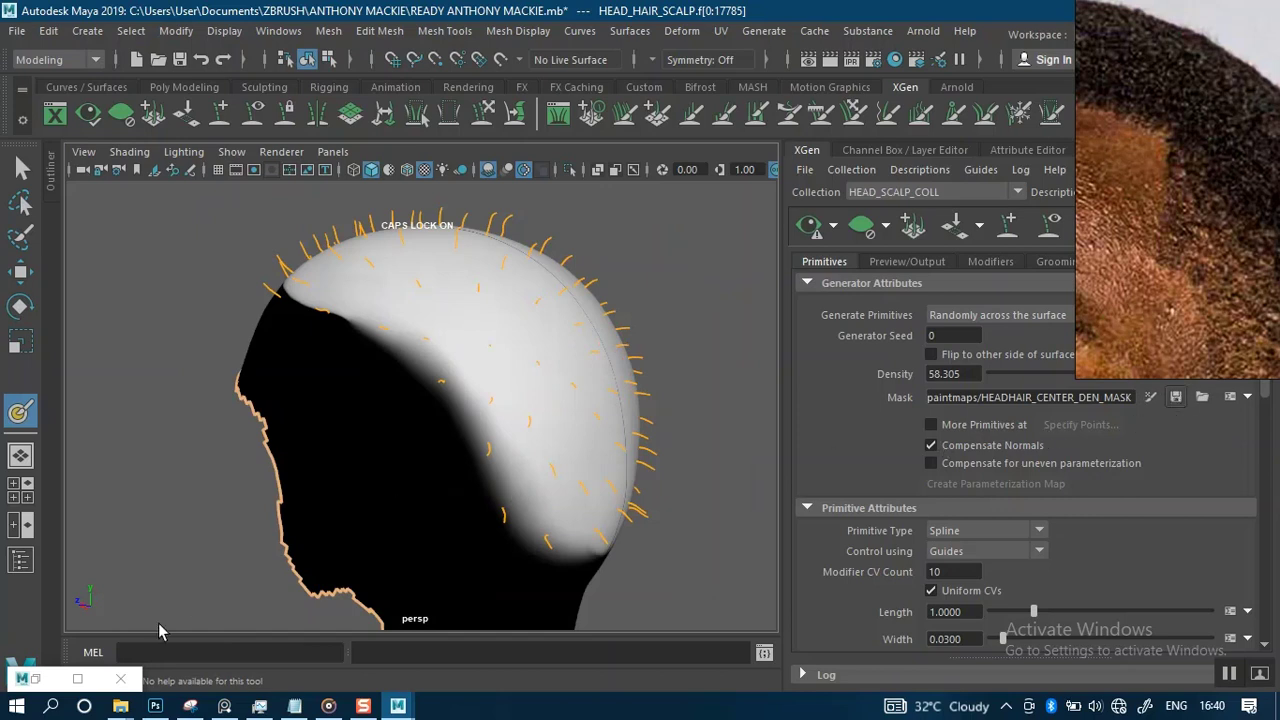
# - Save the painted density mask texture and turn off stroke Reflection in the 3D Paint Tool settings
pyautogui.click(37, 680)
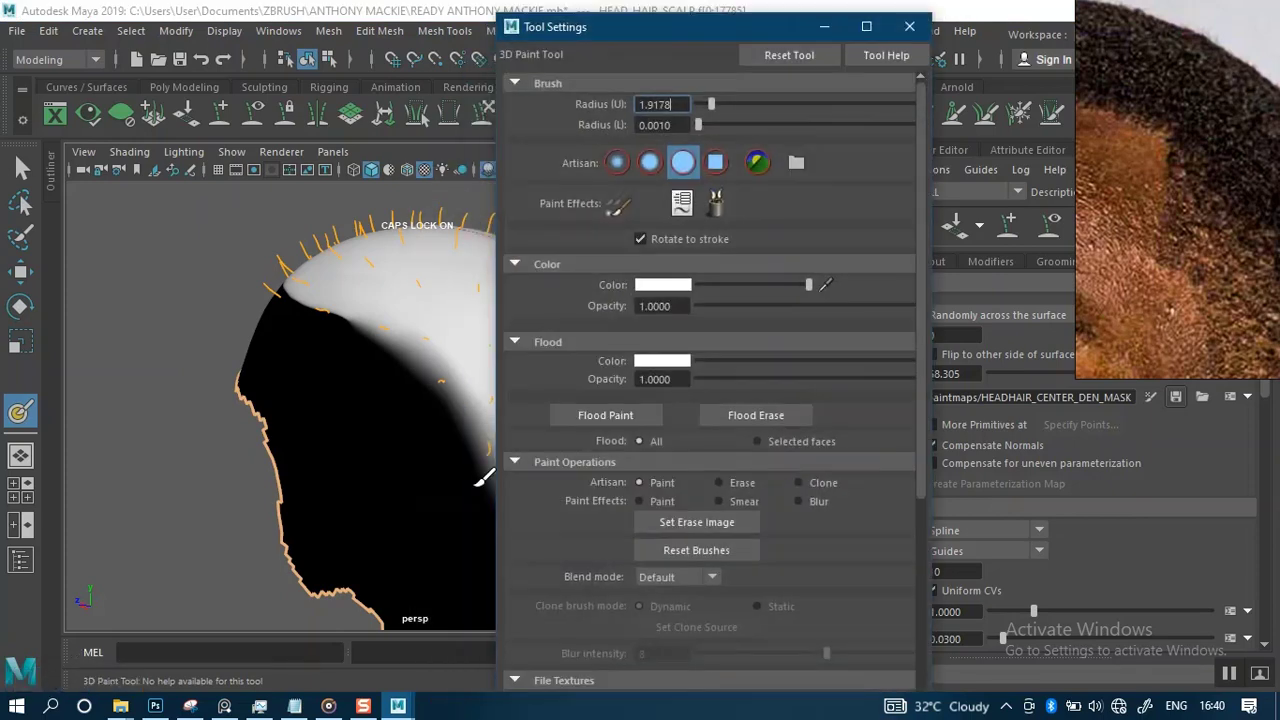
pyautogui.click(553, 461)
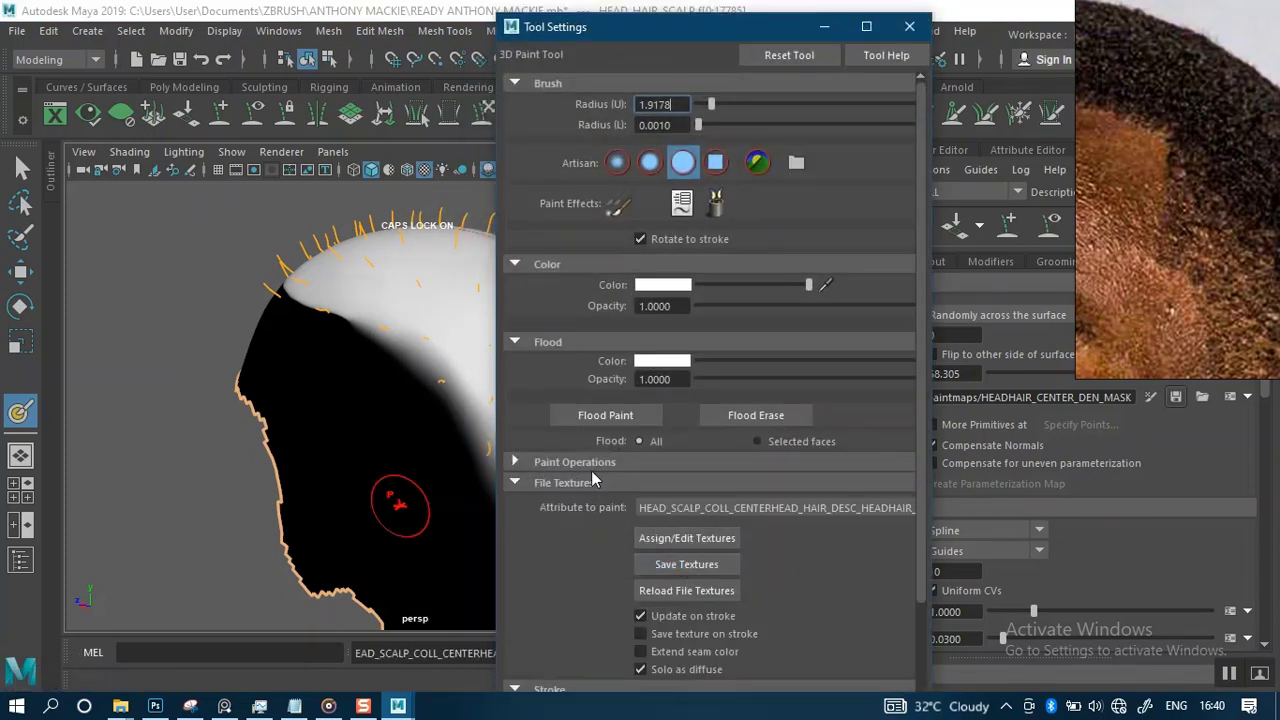
pyautogui.click(824, 27)
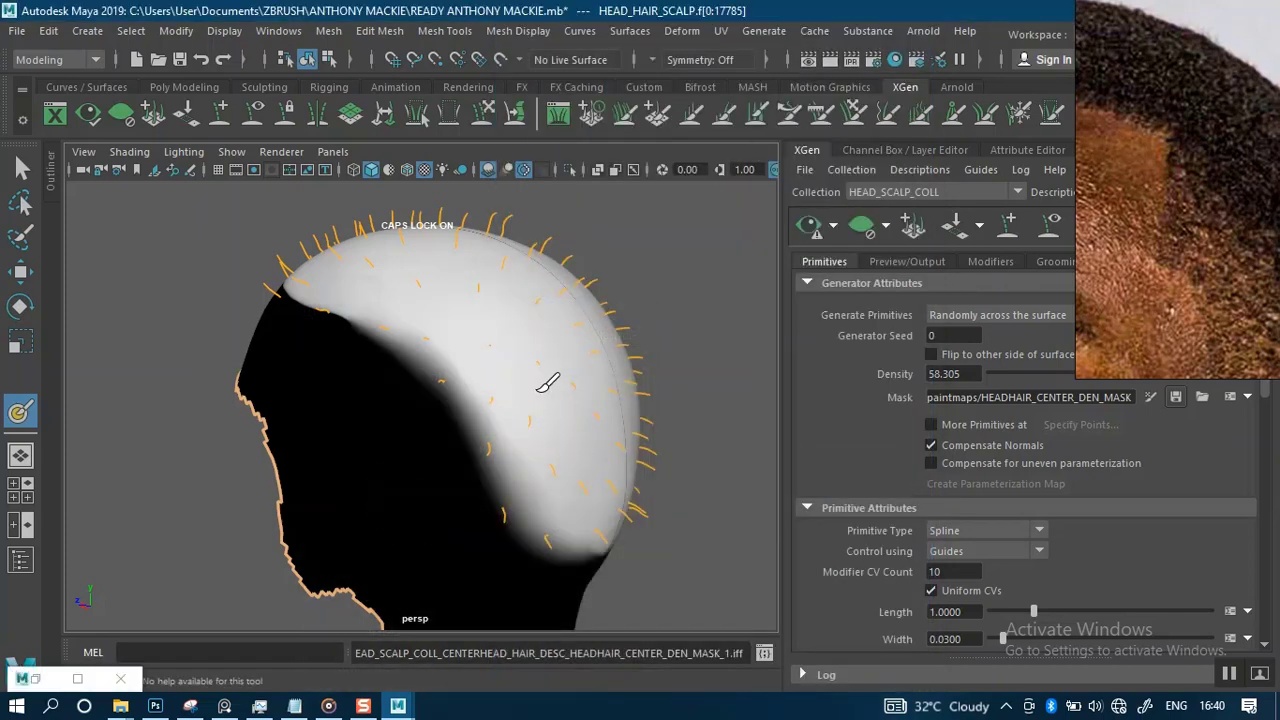
pyautogui.click(77, 679)
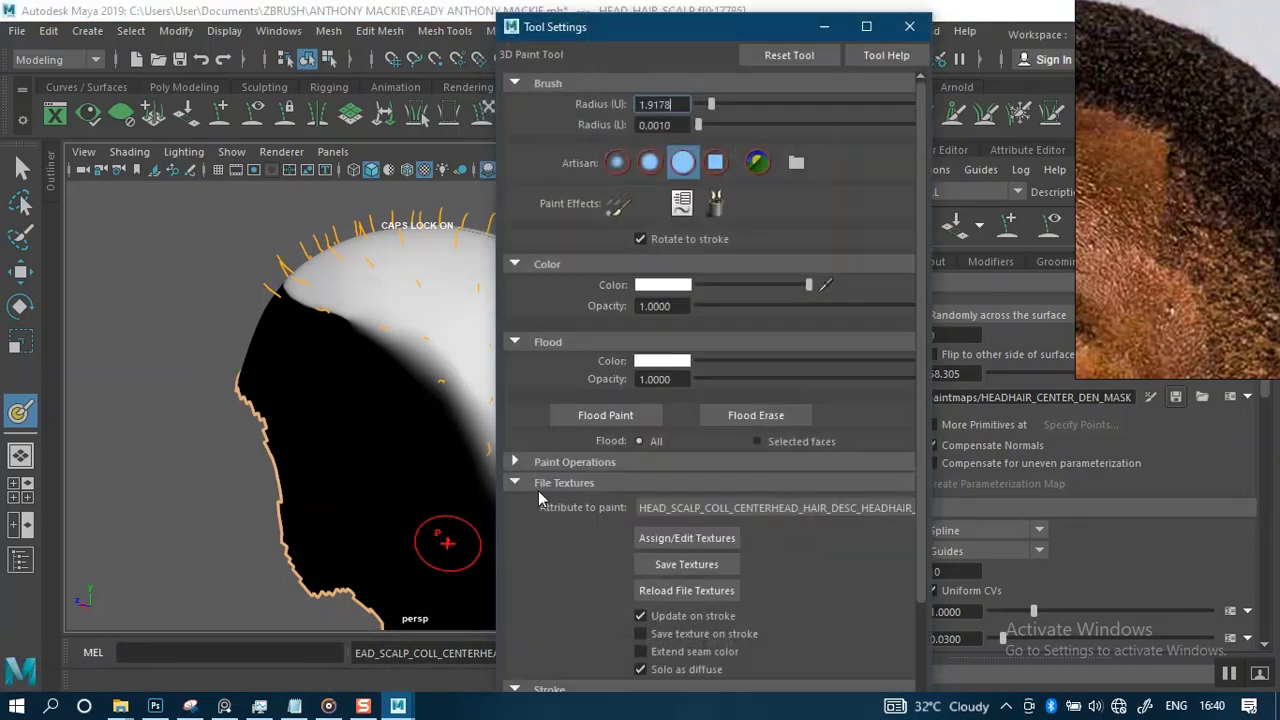
pyautogui.moveTo(918, 535); pyautogui.dragTo(912, 634)
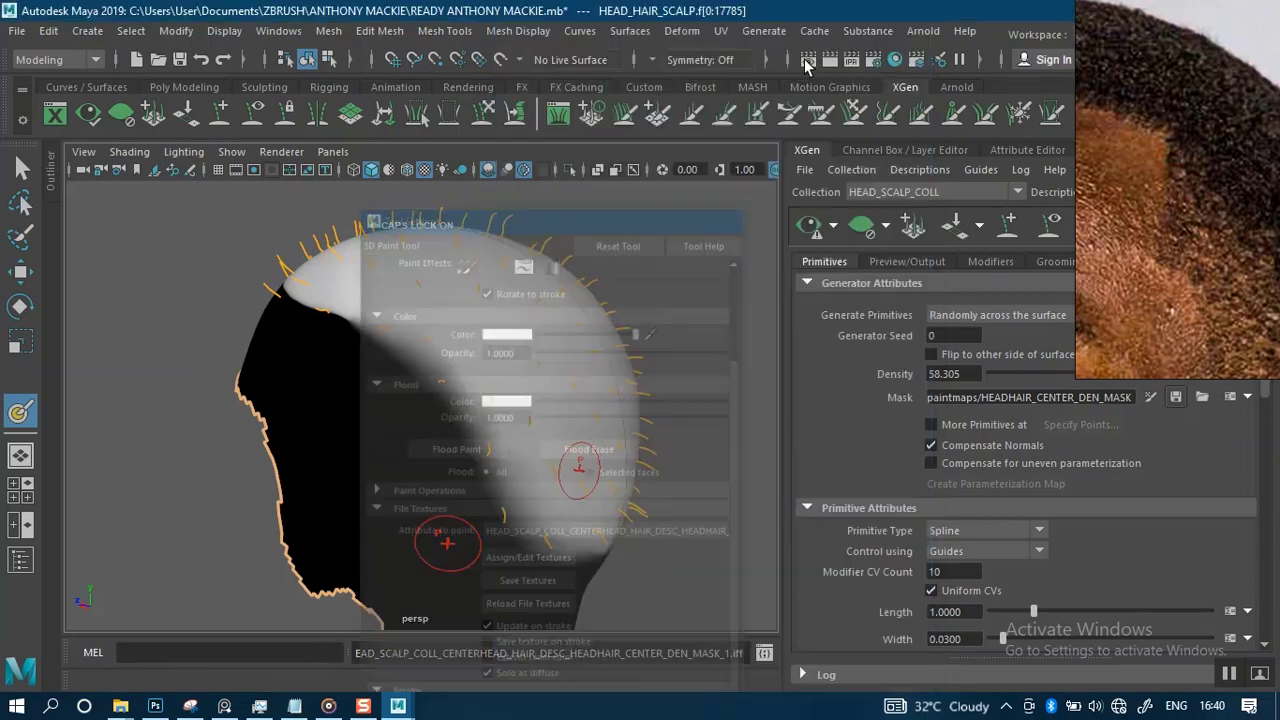
pyautogui.click(824, 27)
# - Undo the stray stroke at the nape and paint out the dark notch at the centre of the mask's lower back edge
pyautogui.moveTo(560, 415)
pyautogui.keyDown('alt'); pyautogui.mouseDown()
pyautogui.moveTo(449, 423)
pyautogui.moveTo(443, 263)
pyautogui.moveTo(554, 360)
pyautogui.moveTo(480, 412)
pyautogui.moveTo(503, 421)
pyautogui.moveTo(463, 415)
pyautogui.mouseUp(); pyautogui.keyUp('alt')
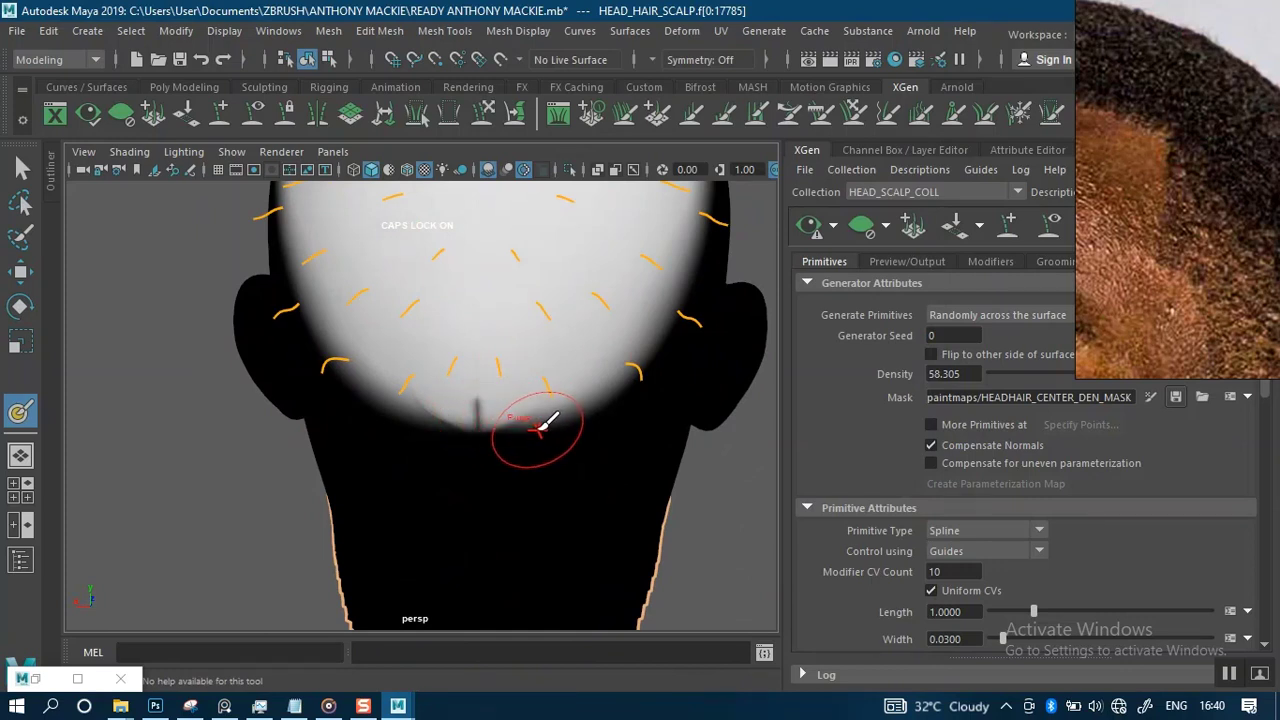
pyautogui.hotkey('ctrl', 'z')
pyautogui.keyDown('alt'); pyautogui.moveTo(540, 415); pyautogui.dragTo(554, 471, button='right'); pyautogui.keyUp('alt')
pyautogui.keyDown('alt'); pyautogui.moveTo(554, 471); pyautogui.dragTo(577, 426); pyautogui.keyUp('alt')
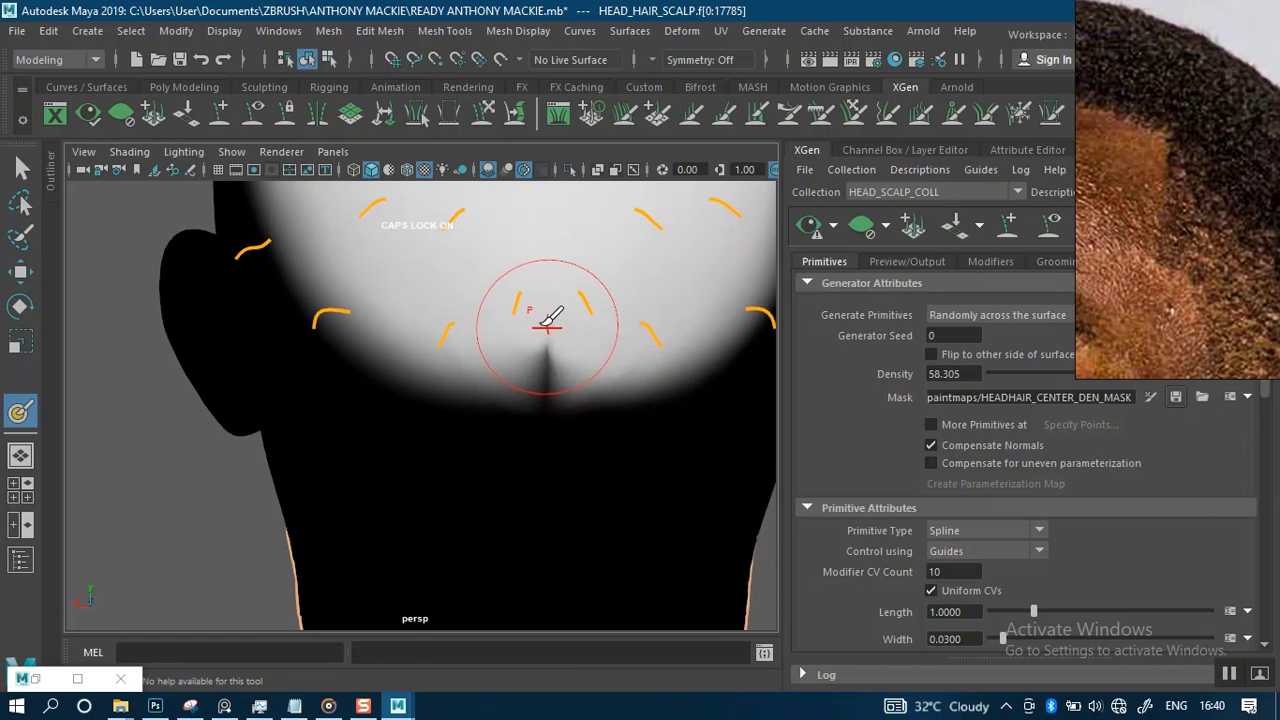
pyautogui.moveTo(523, 334); pyautogui.dragTo(490, 342)
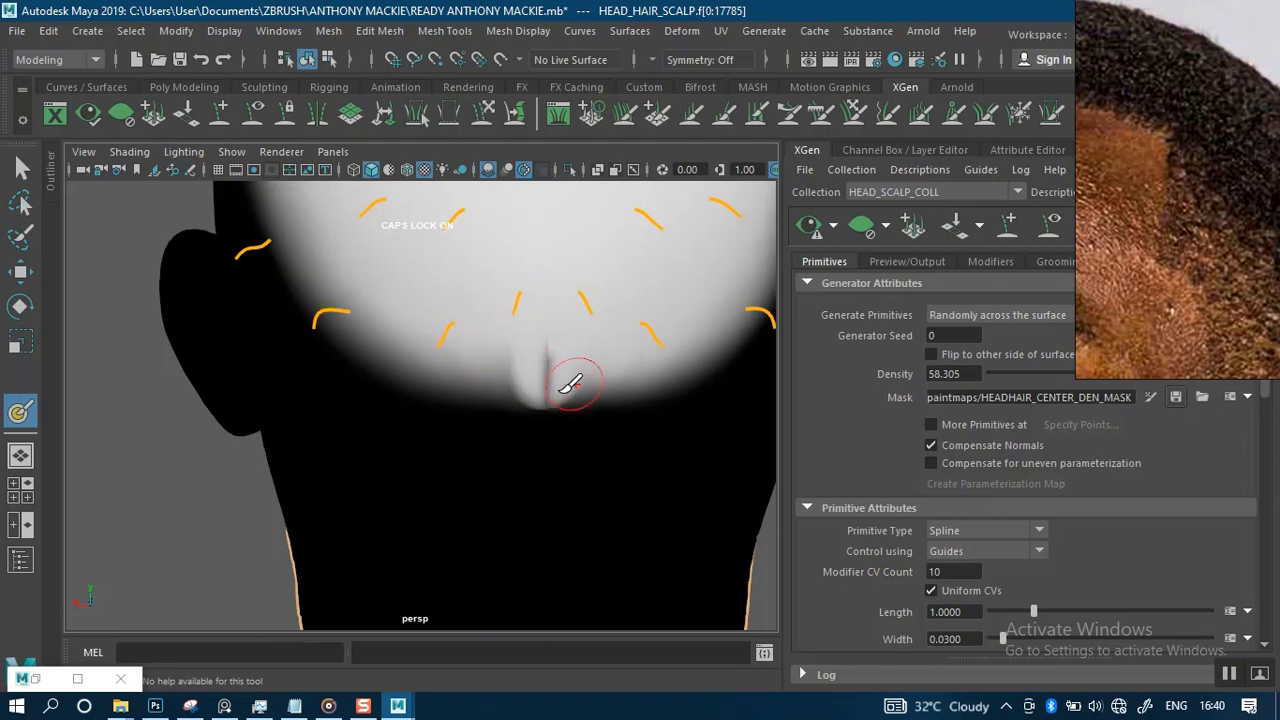
pyautogui.scroll(-5, 563, 274)
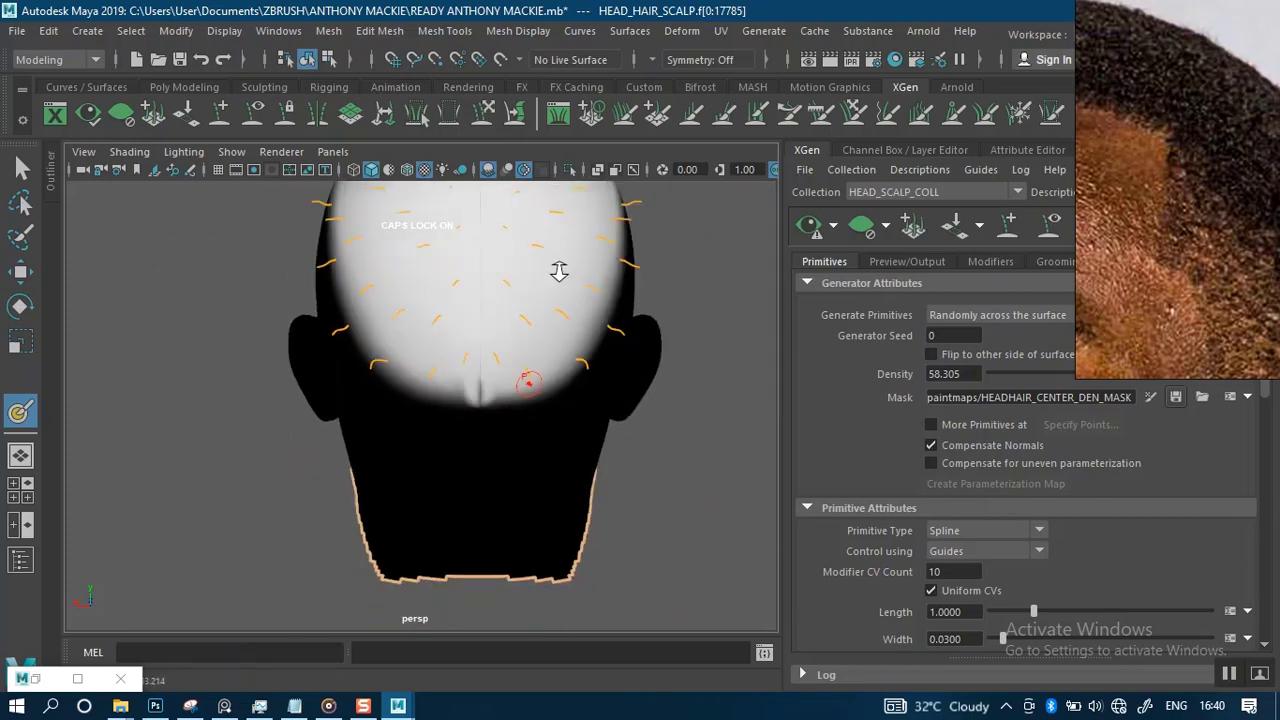
pyautogui.scroll(5, 541, 383)
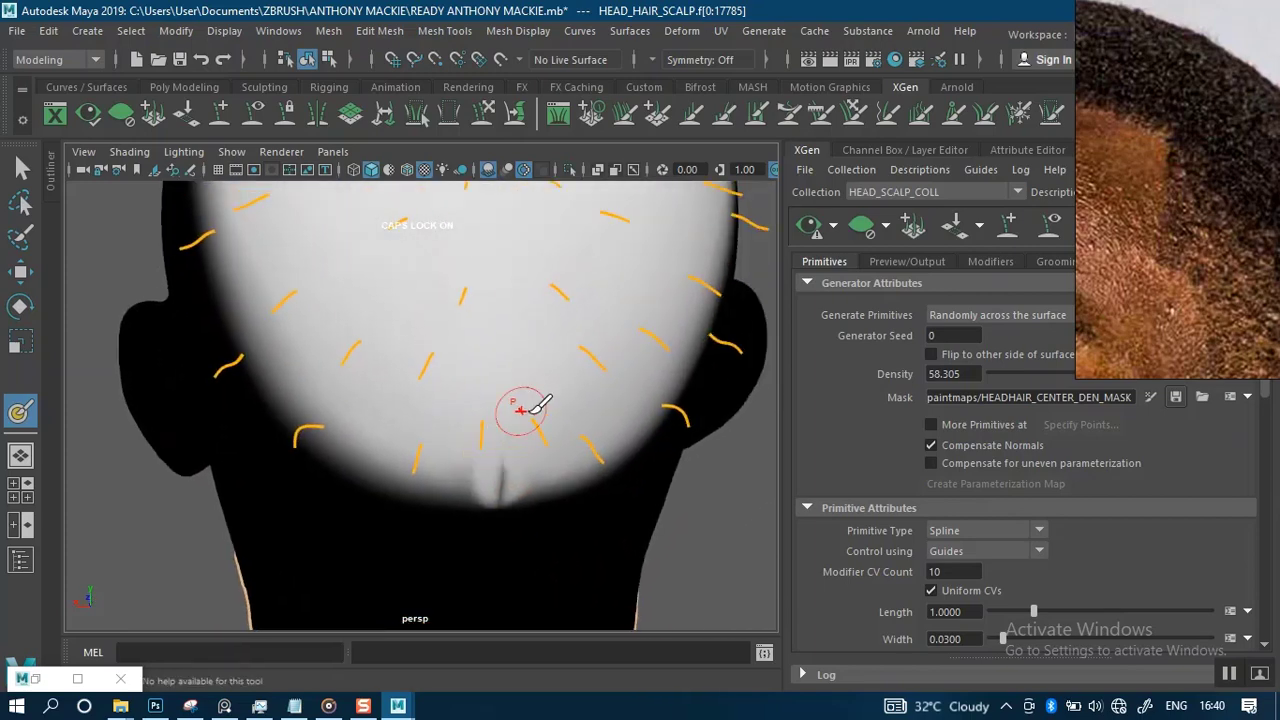
pyautogui.keyDown('alt'); pyautogui.moveTo(541, 418); pyautogui.dragTo(532, 418); pyautogui.keyUp('alt')
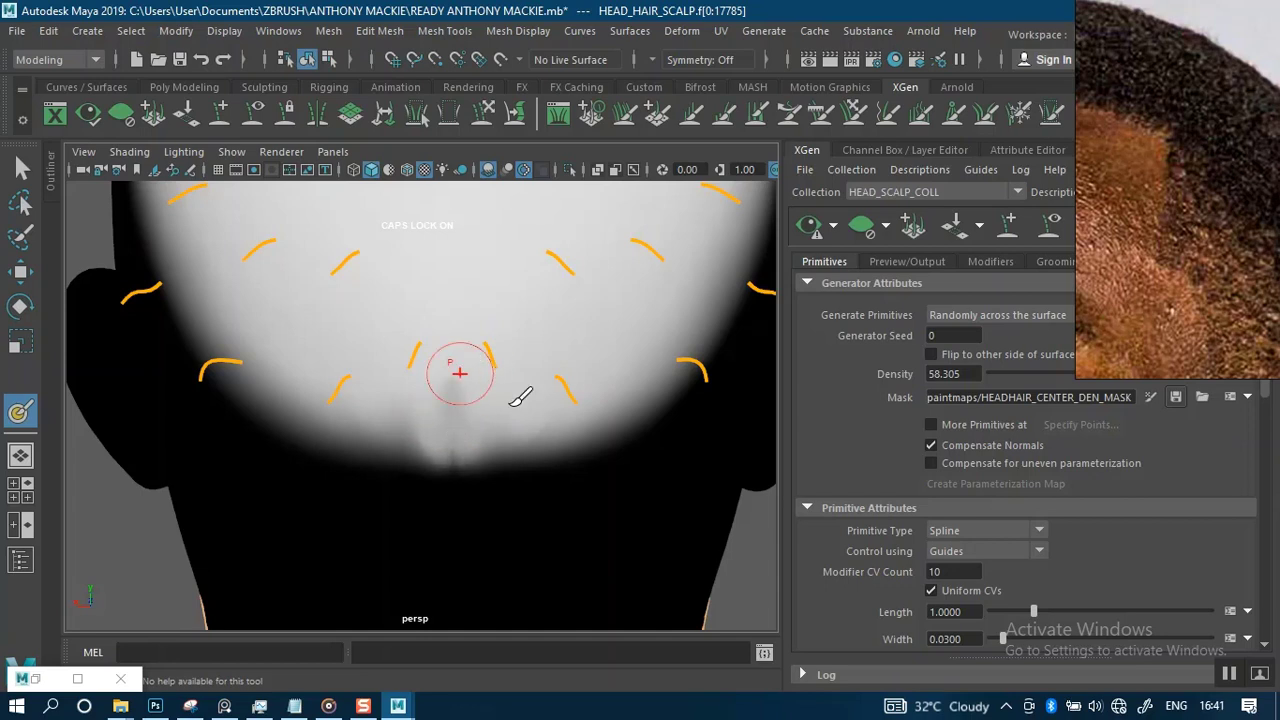
pyautogui.moveTo(540, 441)
pyautogui.keyDown('alt'); pyautogui.mouseDown(button='right')
pyautogui.moveTo(491, 334)
pyautogui.moveTo(499, 276)
pyautogui.mouseUp(button='right'); pyautogui.keyUp('alt')
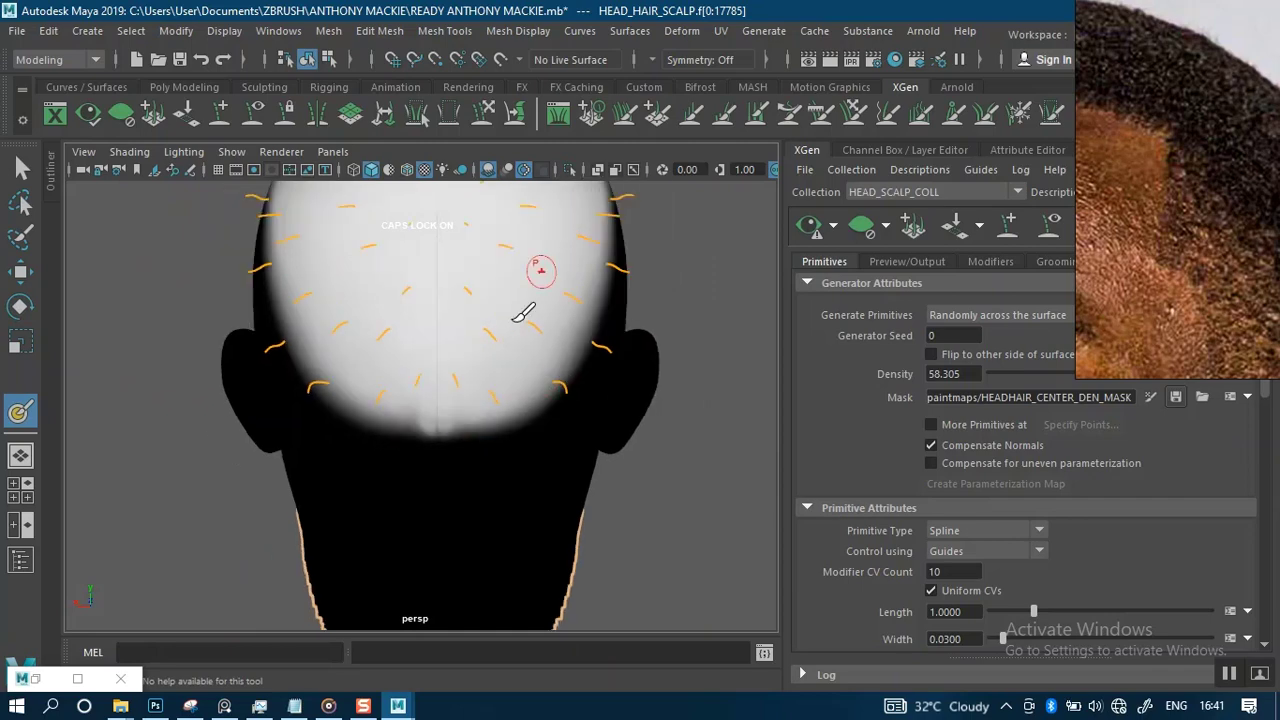
# - Update the hair preview and compare the fade along the side of the head with the hairline in the reference photo
pyautogui.moveTo(523, 294)
pyautogui.keyDown('alt'); pyautogui.mouseDown()
pyautogui.moveTo(634, 349)
pyautogui.moveTo(566, 449)
pyautogui.moveTo(534, 400)
pyautogui.moveTo(714, 437)
pyautogui.moveTo(683, 405)
pyautogui.mouseUp(); pyautogui.keyUp('alt')
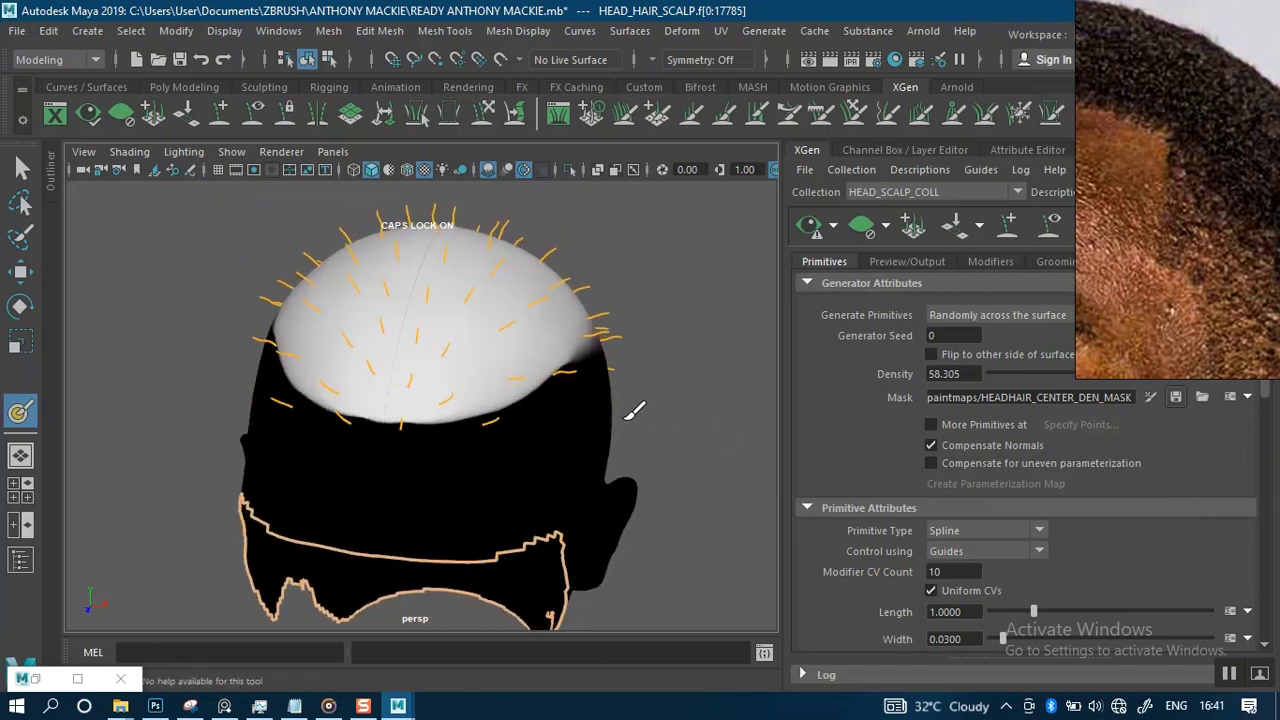
pyautogui.moveTo(585, 402)
pyautogui.keyDown('alt'); pyautogui.mouseDown()
pyautogui.moveTo(555, 448)
pyautogui.moveTo(580, 374)
pyautogui.moveTo(509, 366)
pyautogui.moveTo(560, 411)
pyautogui.moveTo(590, 402)
pyautogui.mouseUp(); pyautogui.keyUp('alt')
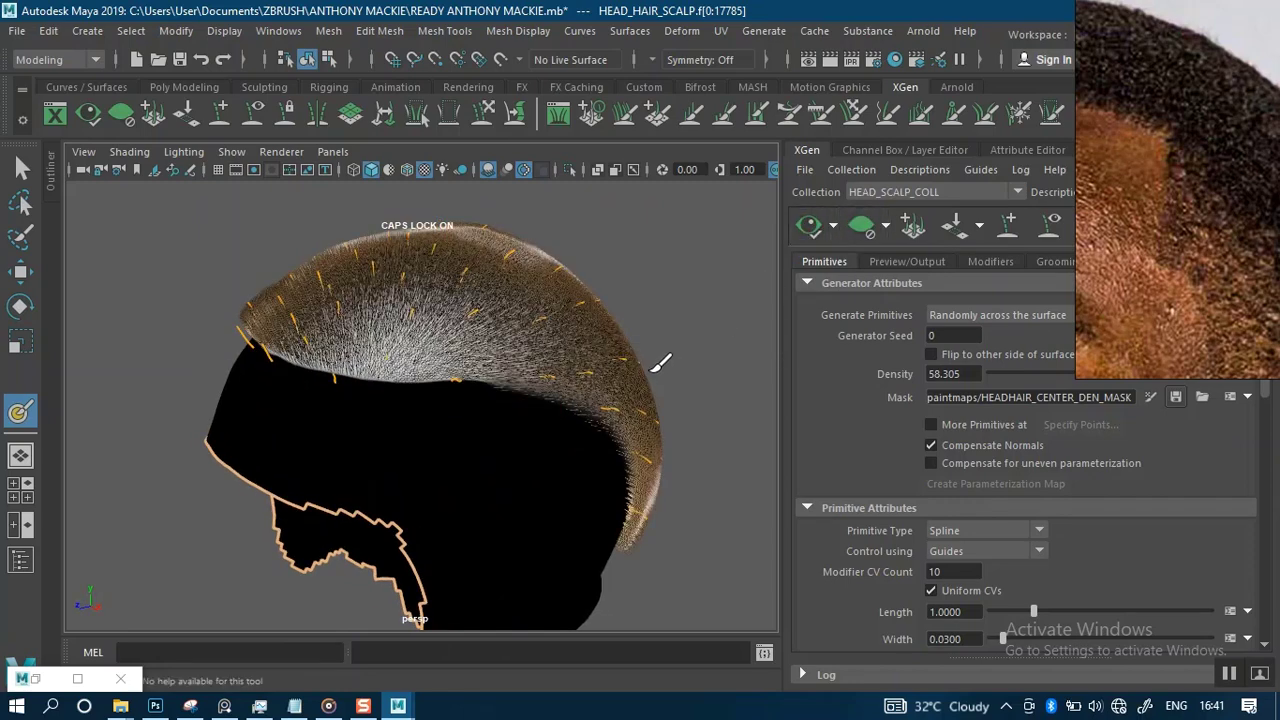
pyautogui.scroll(5, 560, 400)
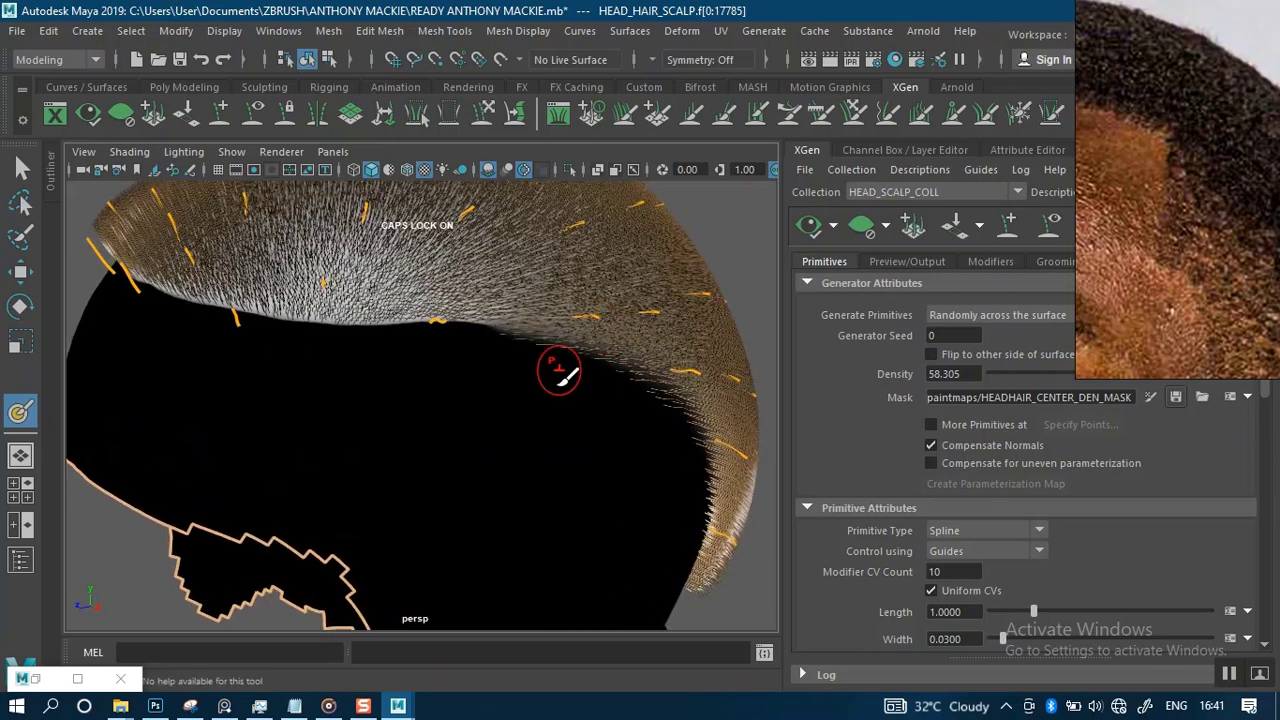
pyautogui.keyDown('alt'); pyautogui.moveTo(560, 372); pyautogui.dragTo(556, 366); pyautogui.keyUp('alt')
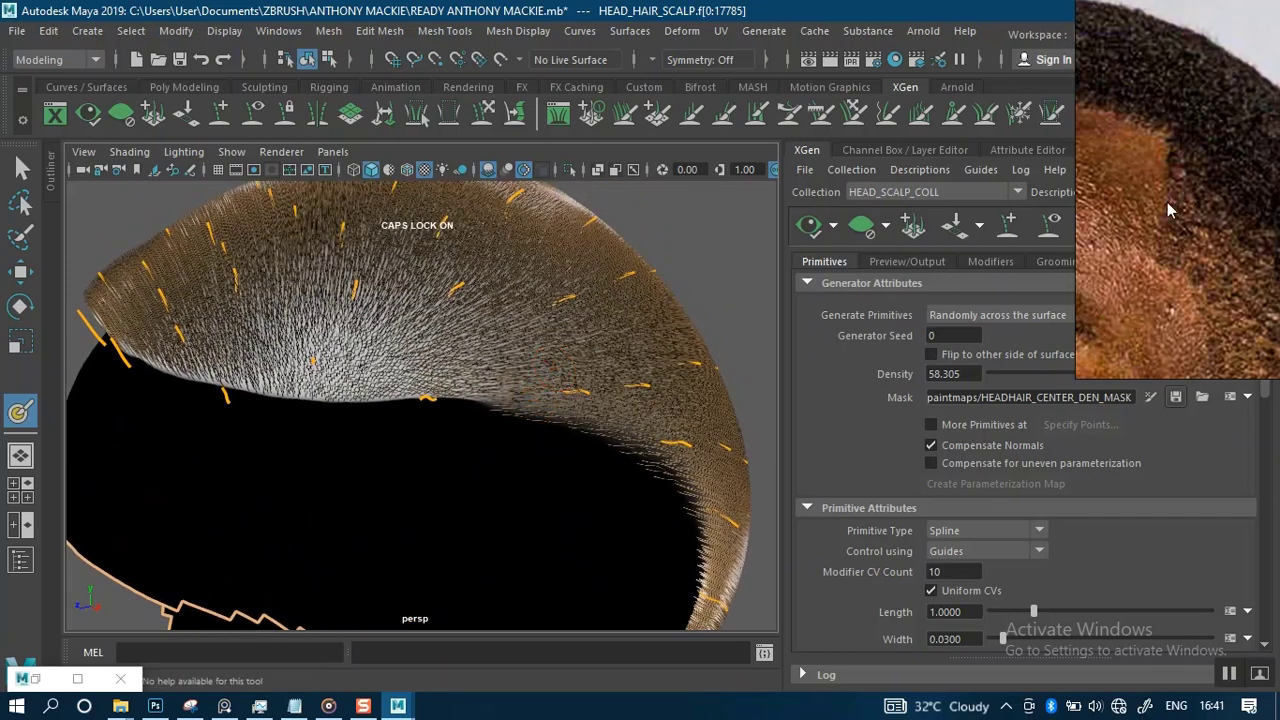
pyautogui.moveTo(1168, 210); pyautogui.dragTo(1229, 218, button='middle')
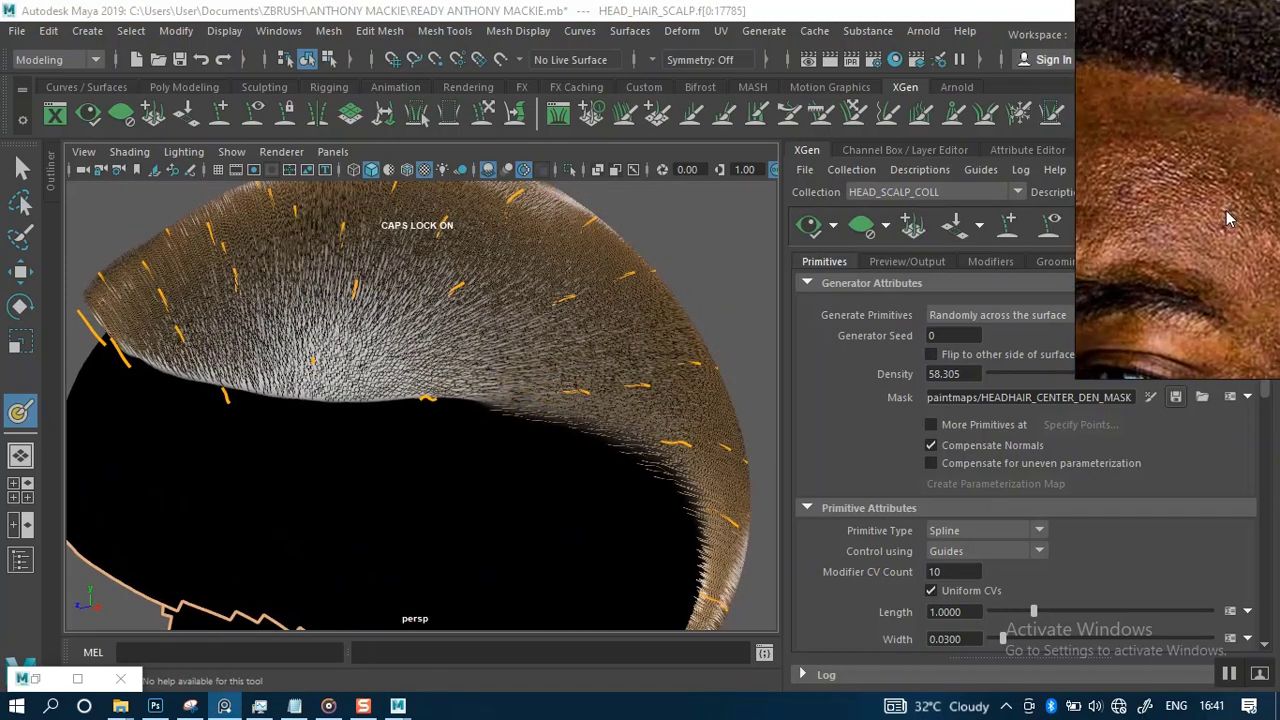
pyautogui.scroll(6, 586, 437)
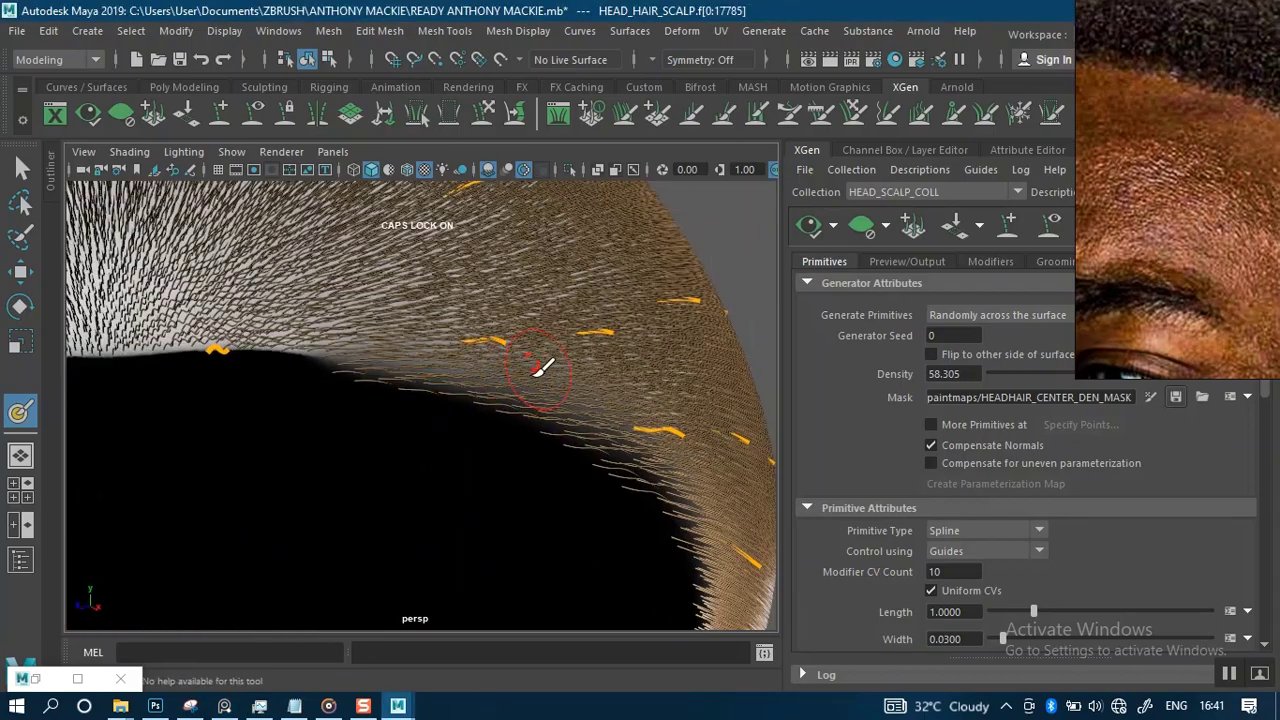
pyautogui.scroll(3, 549, 420)
pyautogui.moveTo(574, 403)
pyautogui.keyDown('alt'); pyautogui.mouseDown()
pyautogui.moveTo(503, 374)
pyautogui.moveTo(557, 391)
pyautogui.moveTo(577, 349)
pyautogui.moveTo(586, 420)
pyautogui.moveTo(555, 372)
pyautogui.moveTo(577, 383)
pyautogui.mouseUp(); pyautogui.keyUp('alt')
pyautogui.scroll(1, 570, 383)
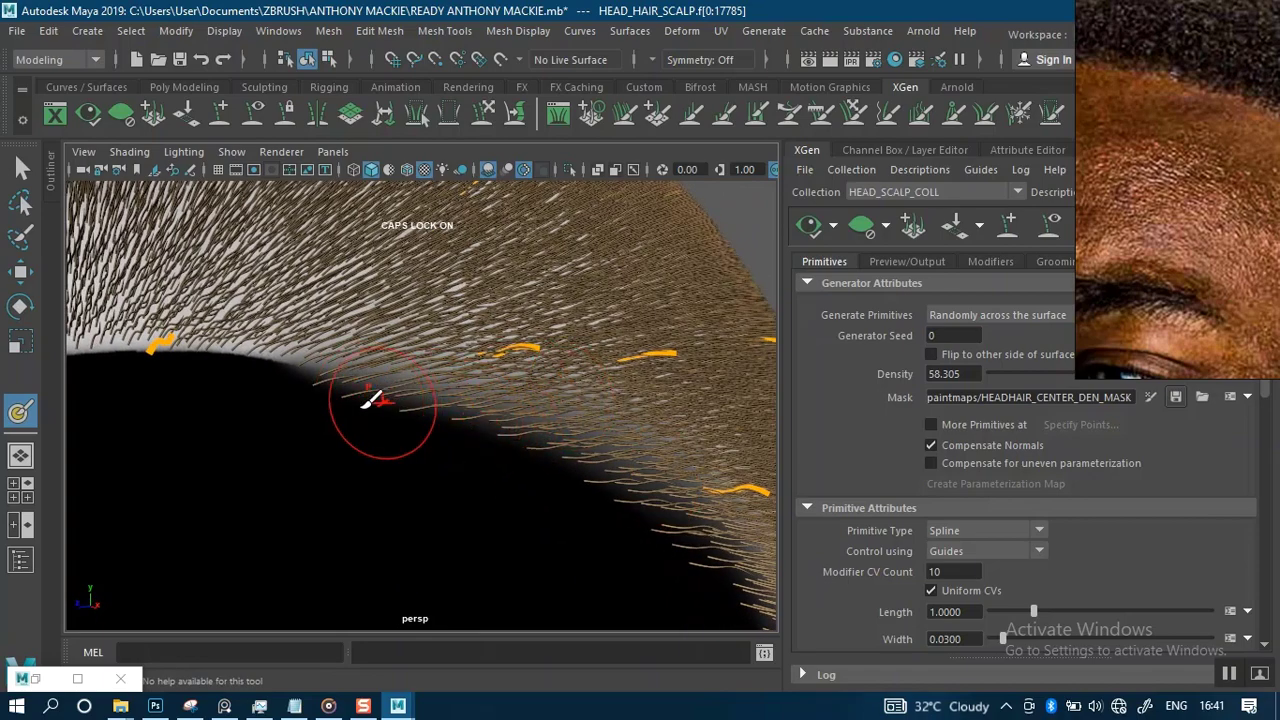
pyautogui.keyDown('alt'); pyautogui.moveTo(372, 400); pyautogui.dragTo(452, 339); pyautogui.keyUp('alt')
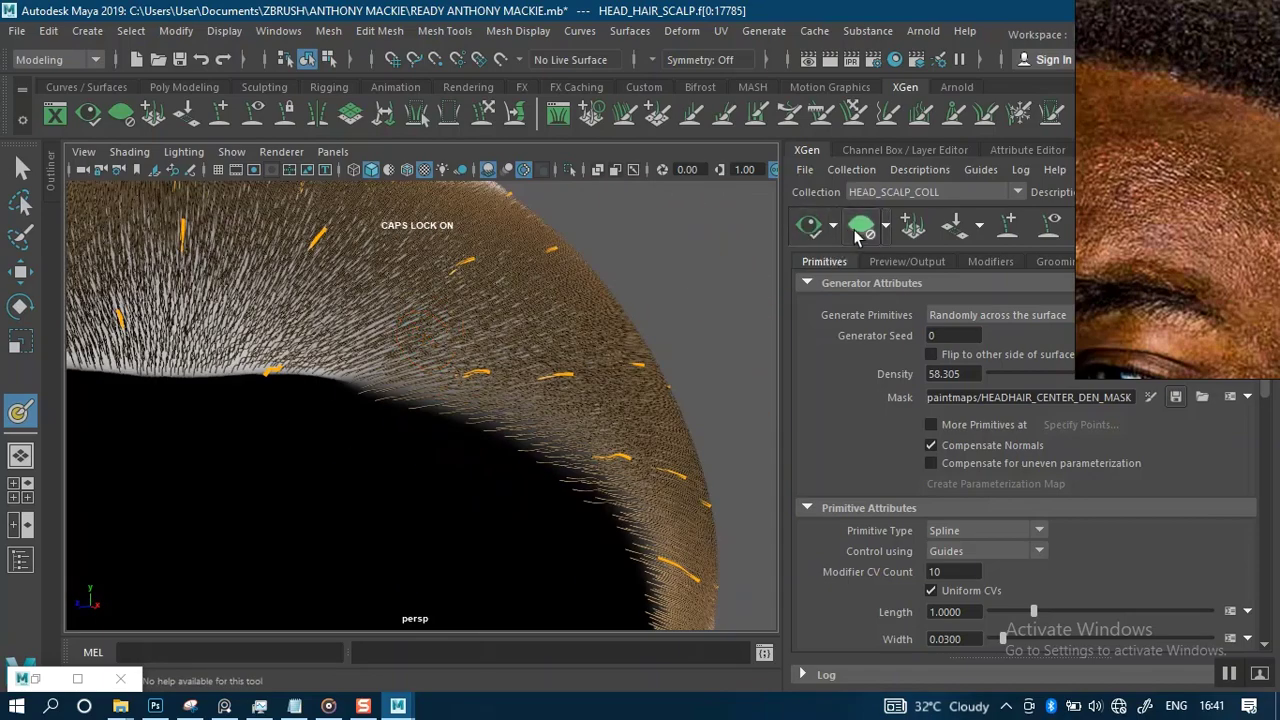
# - Clear the hair preview and expose the density mask along the front hairline beside the forehead reference
pyautogui.click(855, 230)
pyautogui.keyDown('alt'); pyautogui.moveTo(677, 351); pyautogui.dragTo(307, 537); pyautogui.keyUp('alt')
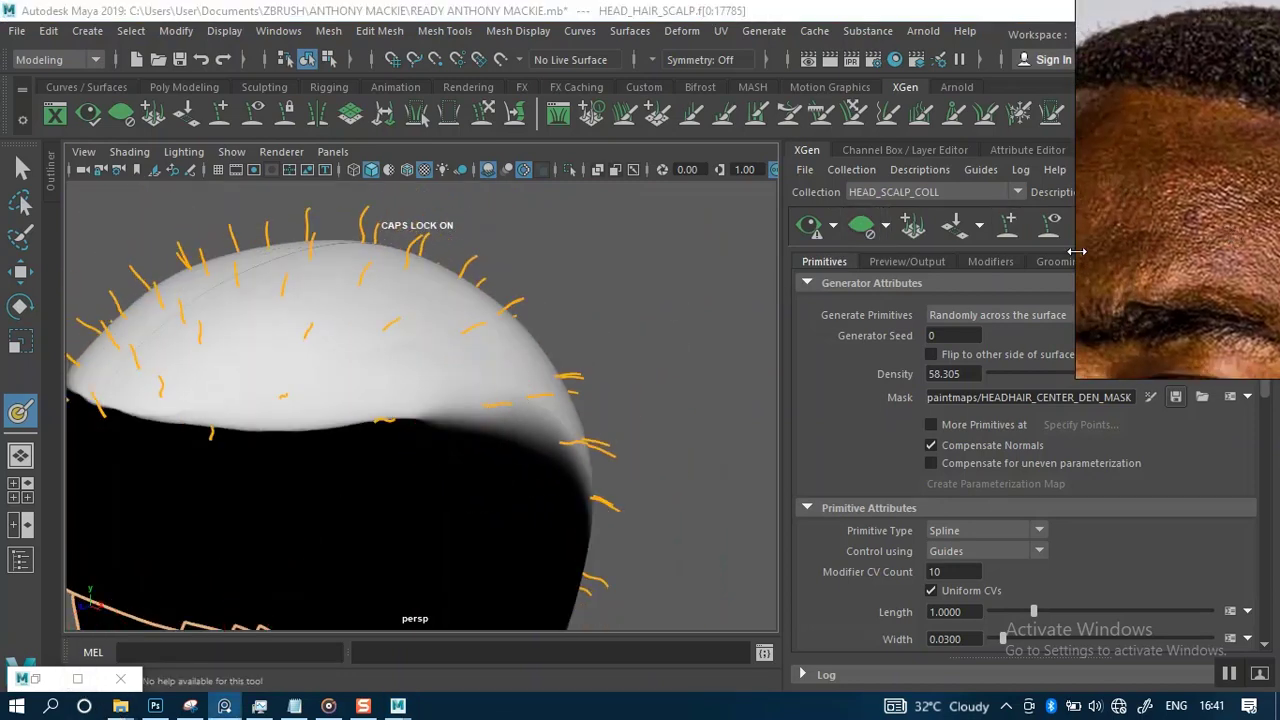
pyautogui.moveTo(423, 440)
pyautogui.keyDown('alt'); pyautogui.mouseDown()
pyautogui.moveTo(506, 346)
pyautogui.moveTo(546, 383)
pyautogui.moveTo(441, 477)
pyautogui.mouseUp(); pyautogui.keyUp('alt')
pyautogui.keyDown('alt'); pyautogui.moveTo(441, 477); pyautogui.dragTo(514, 470, button='right'); pyautogui.keyUp('alt')
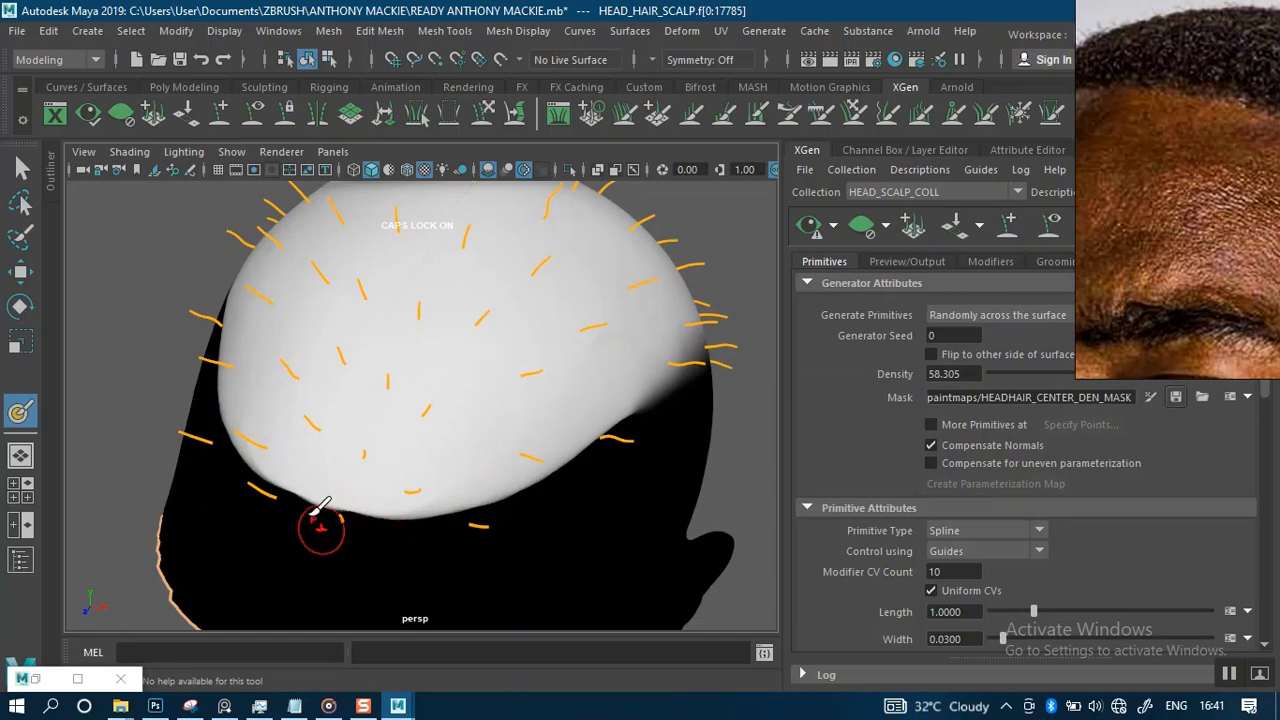
# - Turn on stroke Reflection along the X axis in the 3D Paint Tool settings
pyautogui.click(36, 680)
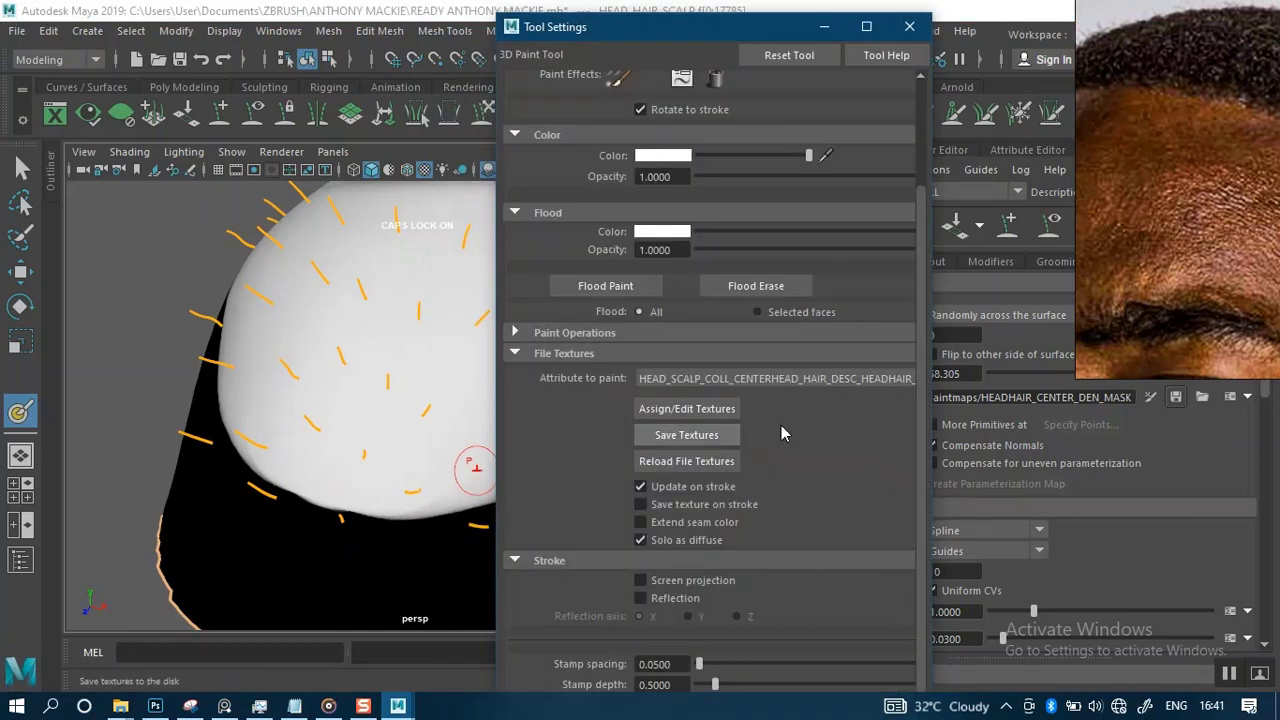
pyautogui.scroll(-1, 932, 580)
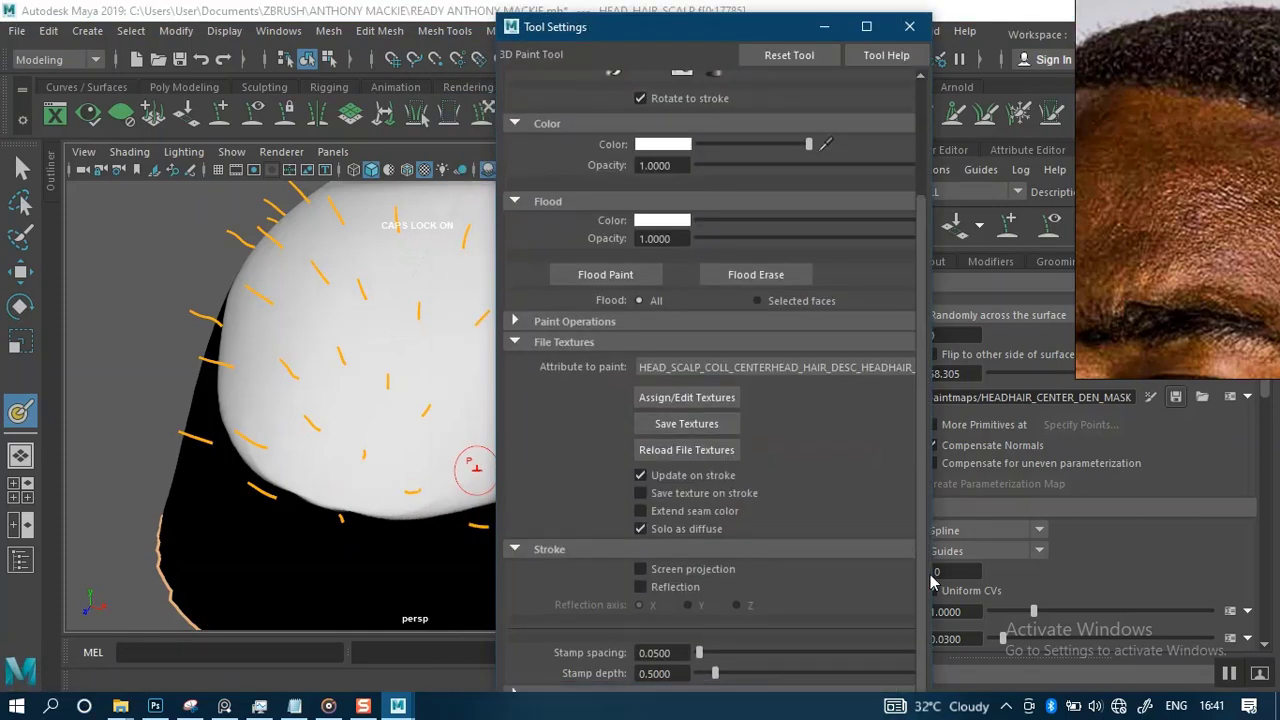
pyautogui.click(661, 580)
pyautogui.click(824, 26)
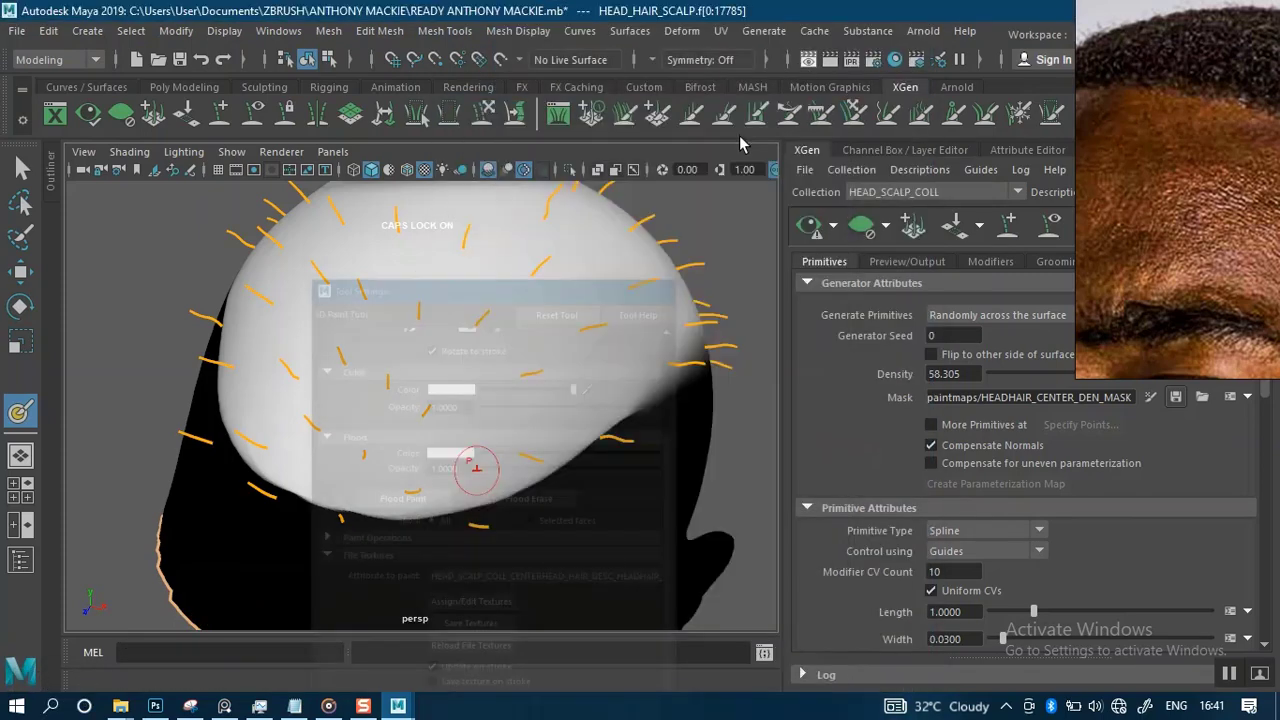
# - Shrink the paint brush to about 0.27 and soften the density mask's edge along the front hairline
pyautogui.scroll(6, 522, 348)
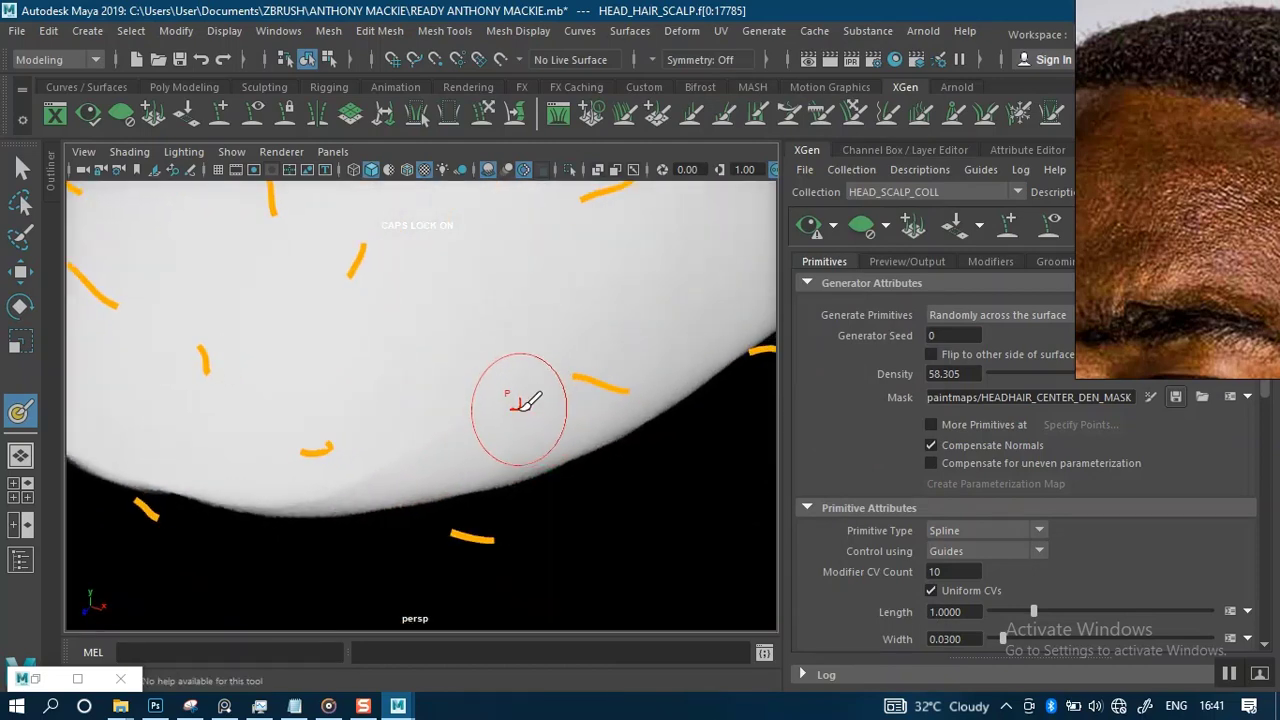
pyautogui.press('b')
pyautogui.moveTo(527, 390); pyautogui.dragTo(494, 408)
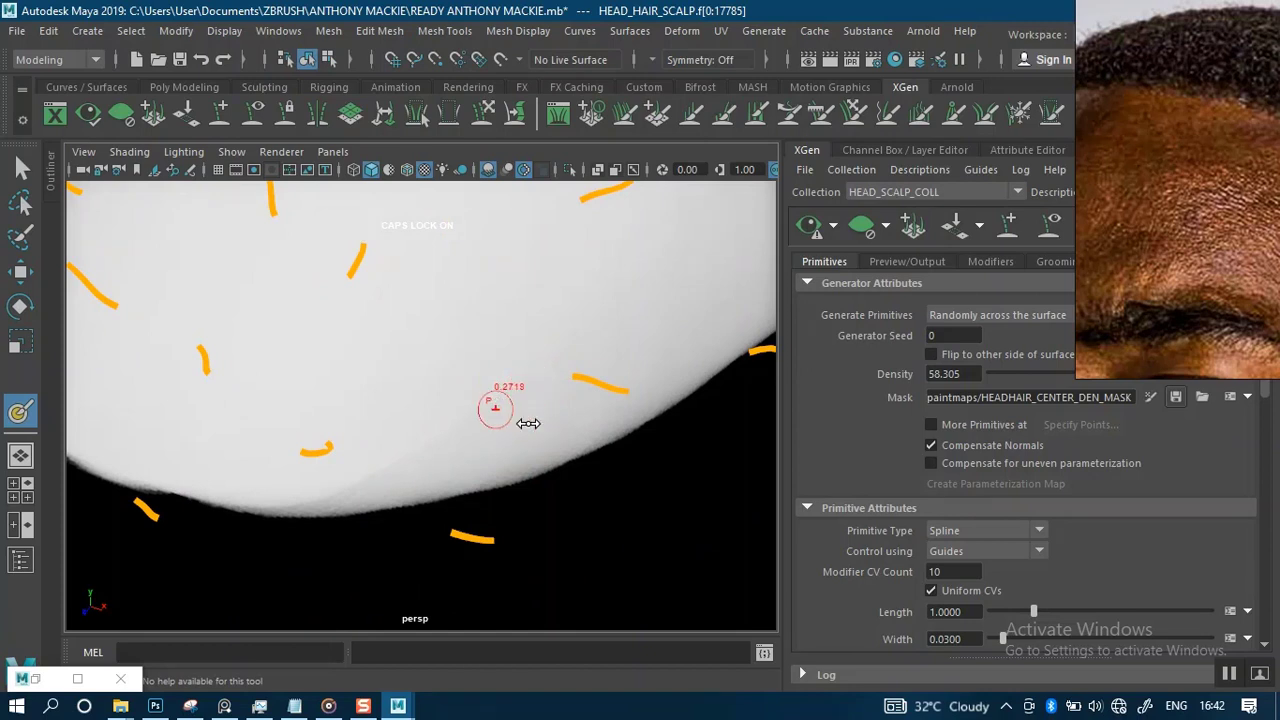
pyautogui.keyDown('alt'); pyautogui.moveTo(546, 462); pyautogui.dragTo(476, 433, button='middle'); pyautogui.keyUp('alt')
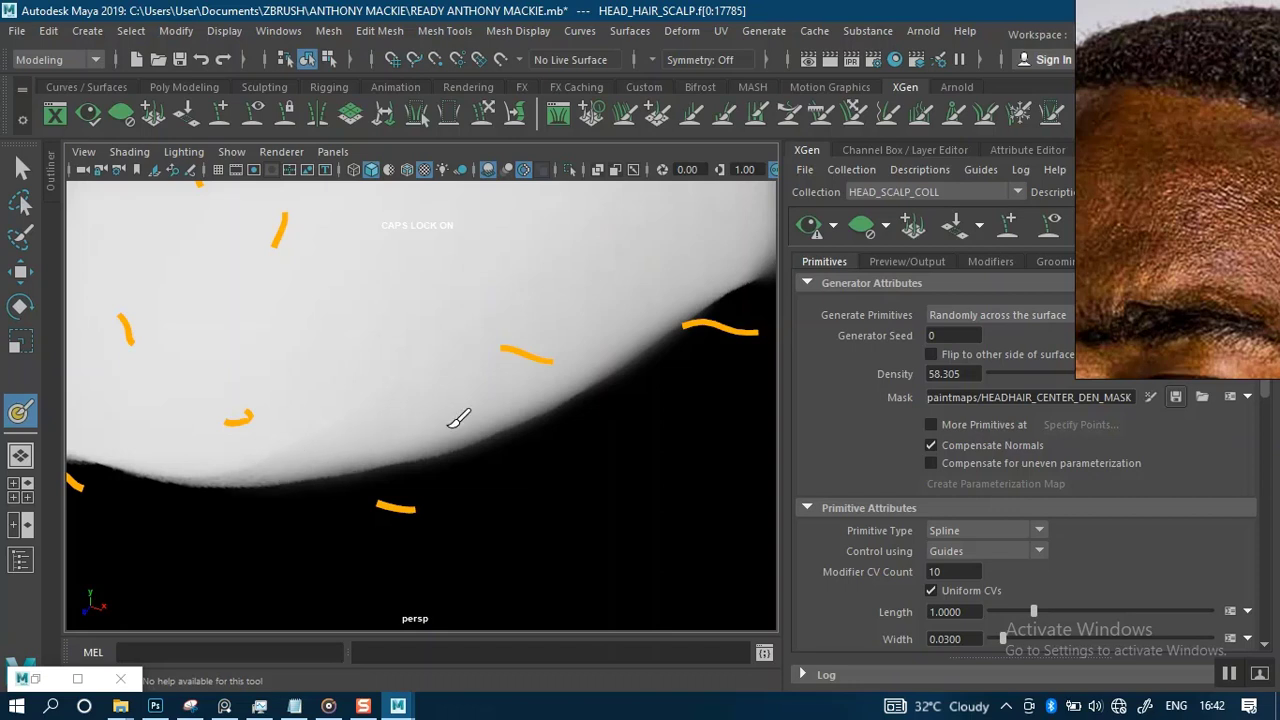
pyautogui.moveTo(492, 414)
pyautogui.keyDown('alt'); pyautogui.mouseDown(button='middle')
pyautogui.moveTo(520, 403)
pyautogui.moveTo(514, 420)
pyautogui.mouseUp(button='middle'); pyautogui.keyUp('alt')
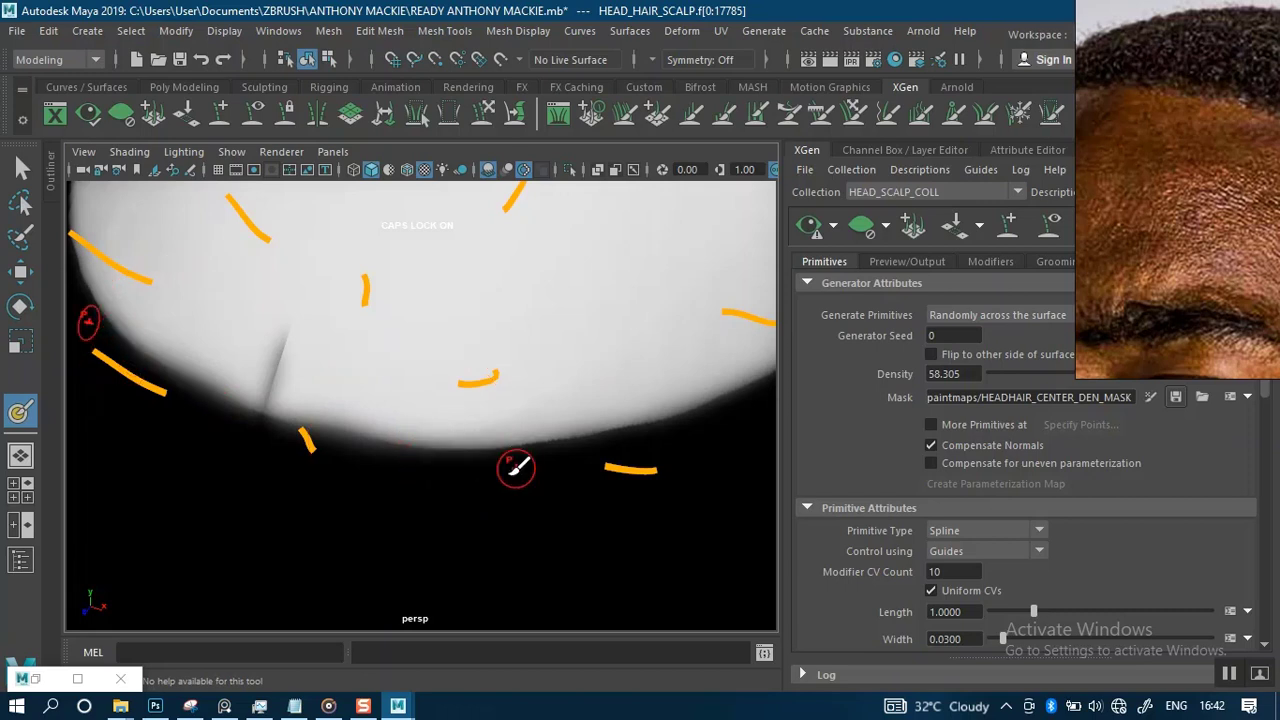
pyautogui.keyDown('alt'); pyautogui.moveTo(520, 463); pyautogui.dragTo(483, 385); pyautogui.keyUp('alt')
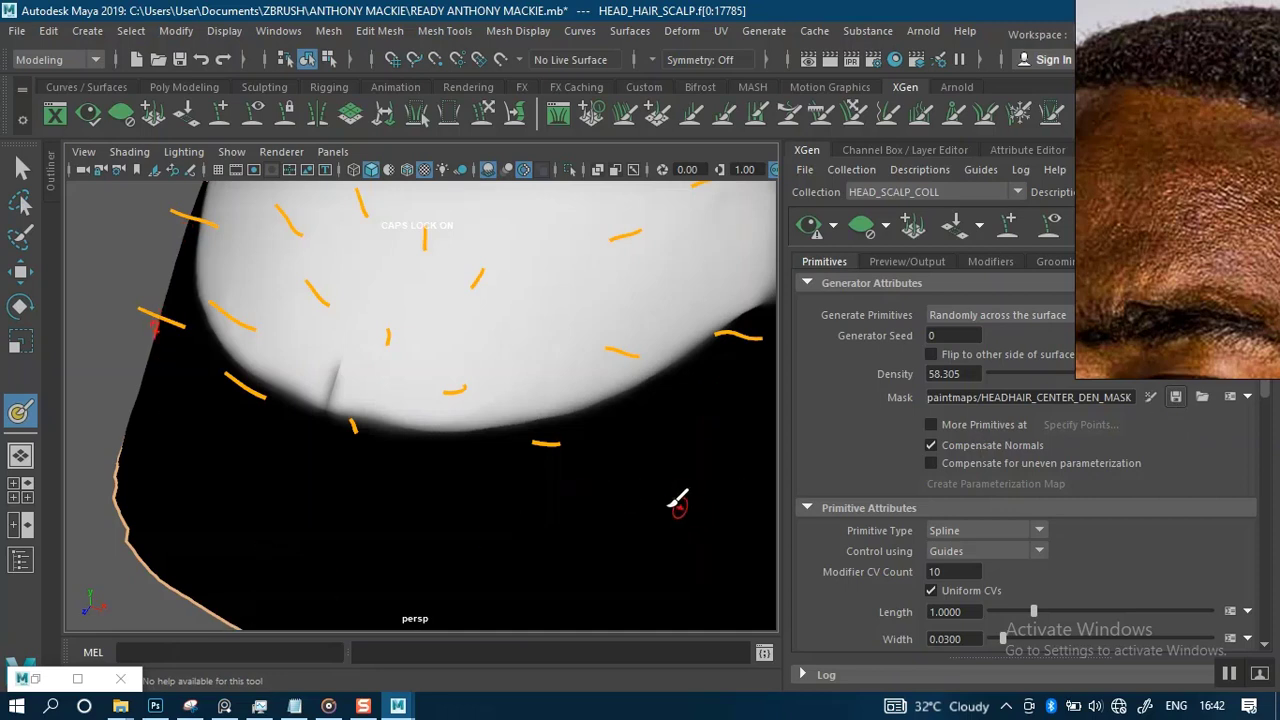
# - Save the painted density mask texture and update the hair preview to check the front and side hairline
pyautogui.keyDown('alt'); pyautogui.moveTo(678, 503); pyautogui.dragTo(960, 432); pyautogui.keyUp('alt')
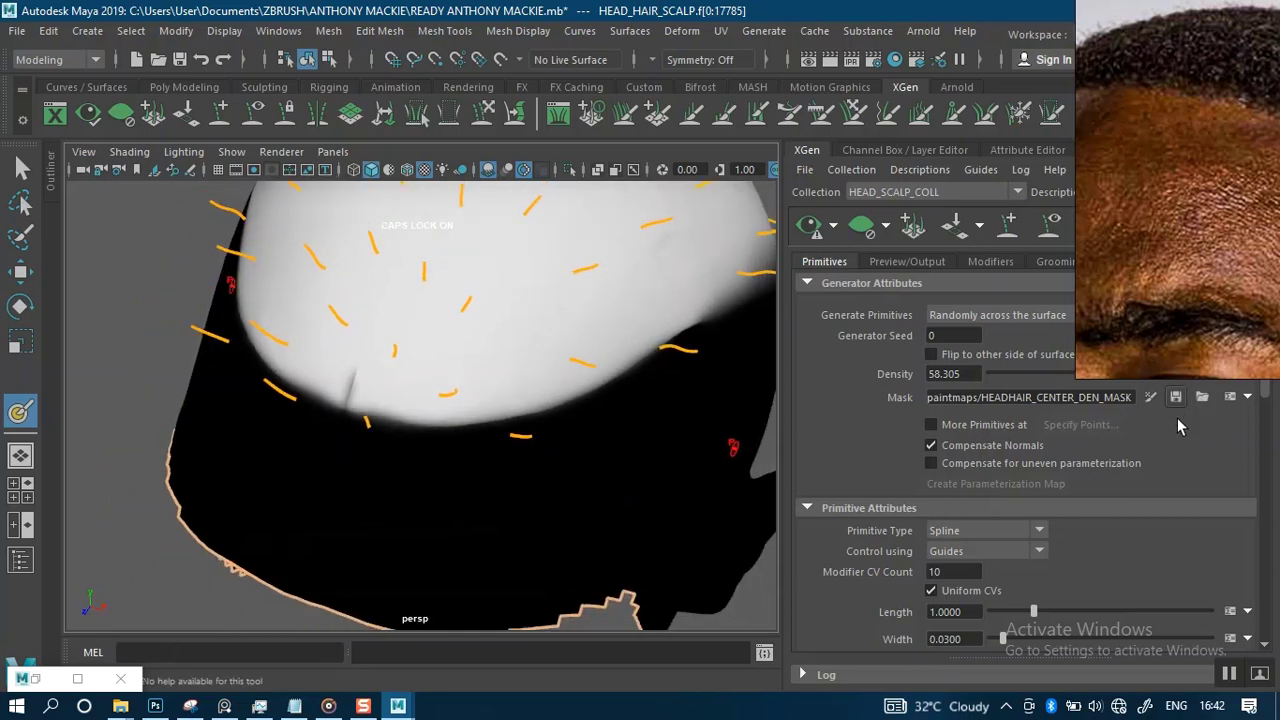
pyautogui.click(35, 679)
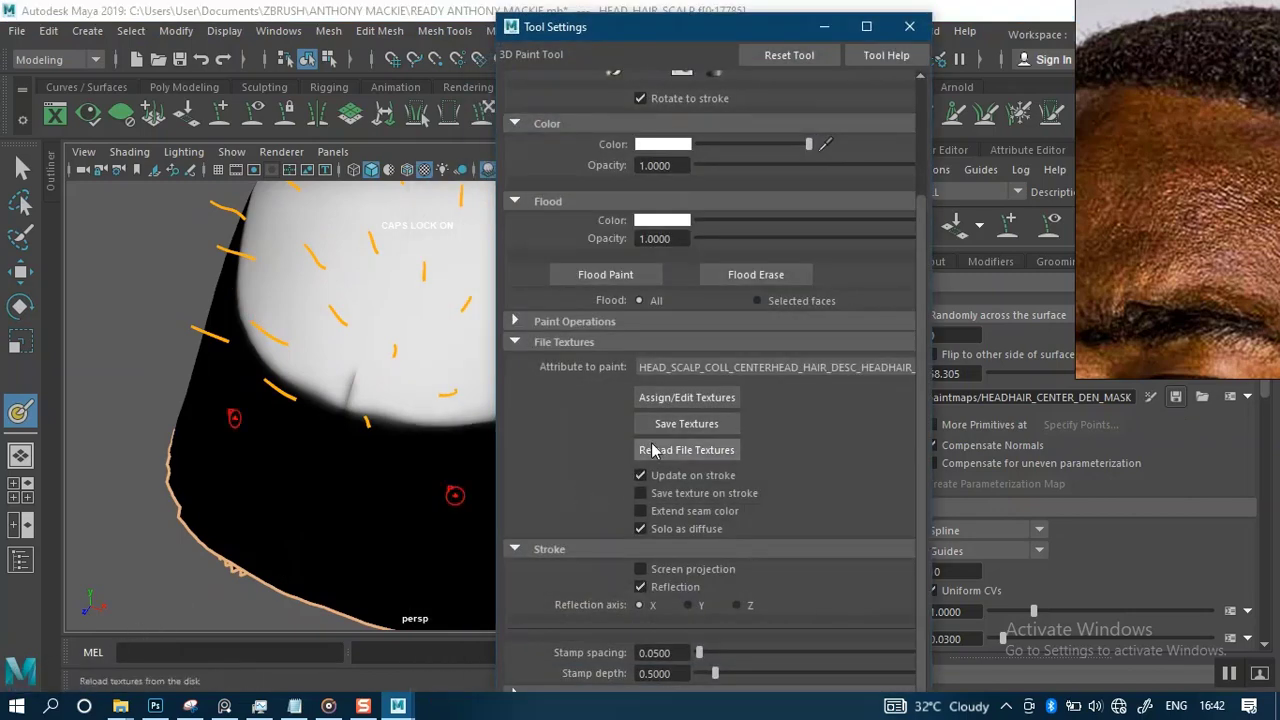
pyautogui.click(822, 33)
pyautogui.moveTo(570, 420)
pyautogui.keyDown('alt'); pyautogui.mouseDown()
pyautogui.moveTo(531, 349)
pyautogui.moveTo(543, 363)
pyautogui.moveTo(523, 371)
pyautogui.moveTo(380, 344)
pyautogui.moveTo(414, 357)
pyautogui.moveTo(548, 330)
pyautogui.mouseUp(); pyautogui.keyUp('alt')
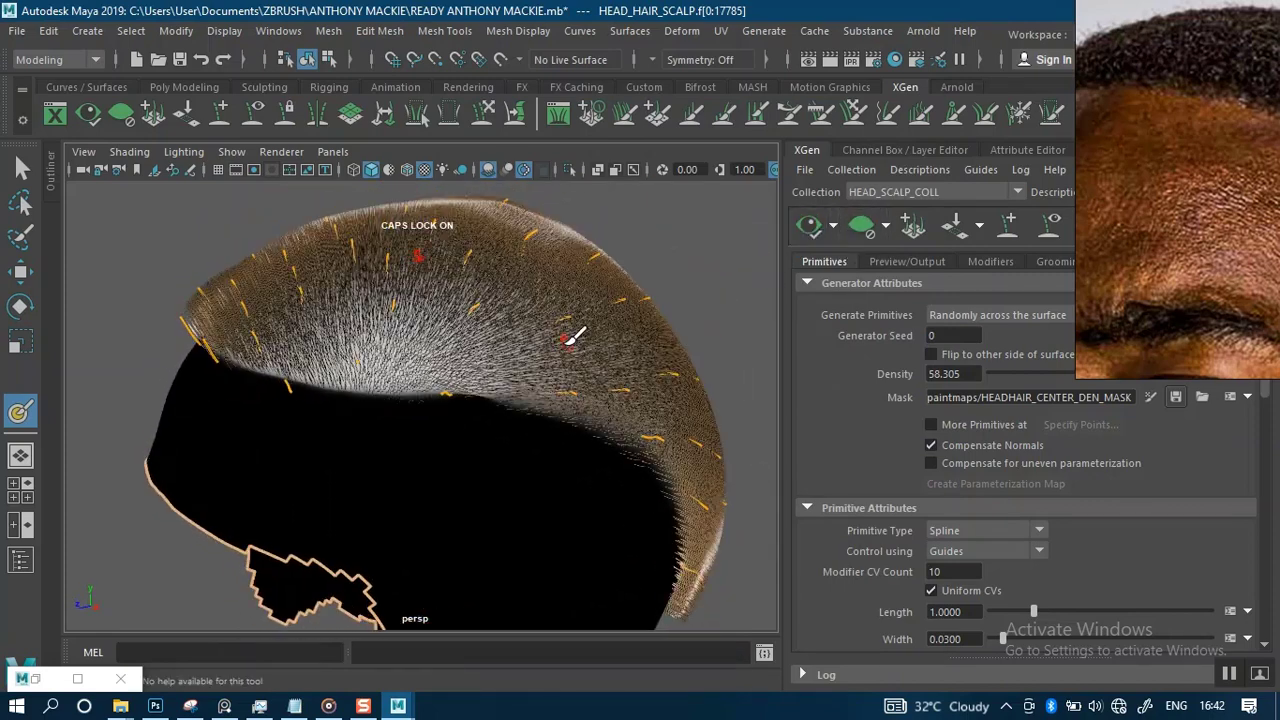
pyautogui.keyDown('alt'); pyautogui.moveTo(460, 384); pyautogui.dragTo(549, 377); pyautogui.keyUp('alt')
pyautogui.keyDown('alt'); pyautogui.moveTo(549, 377); pyautogui.dragTo(589, 375, button='right'); pyautogui.keyUp('alt')
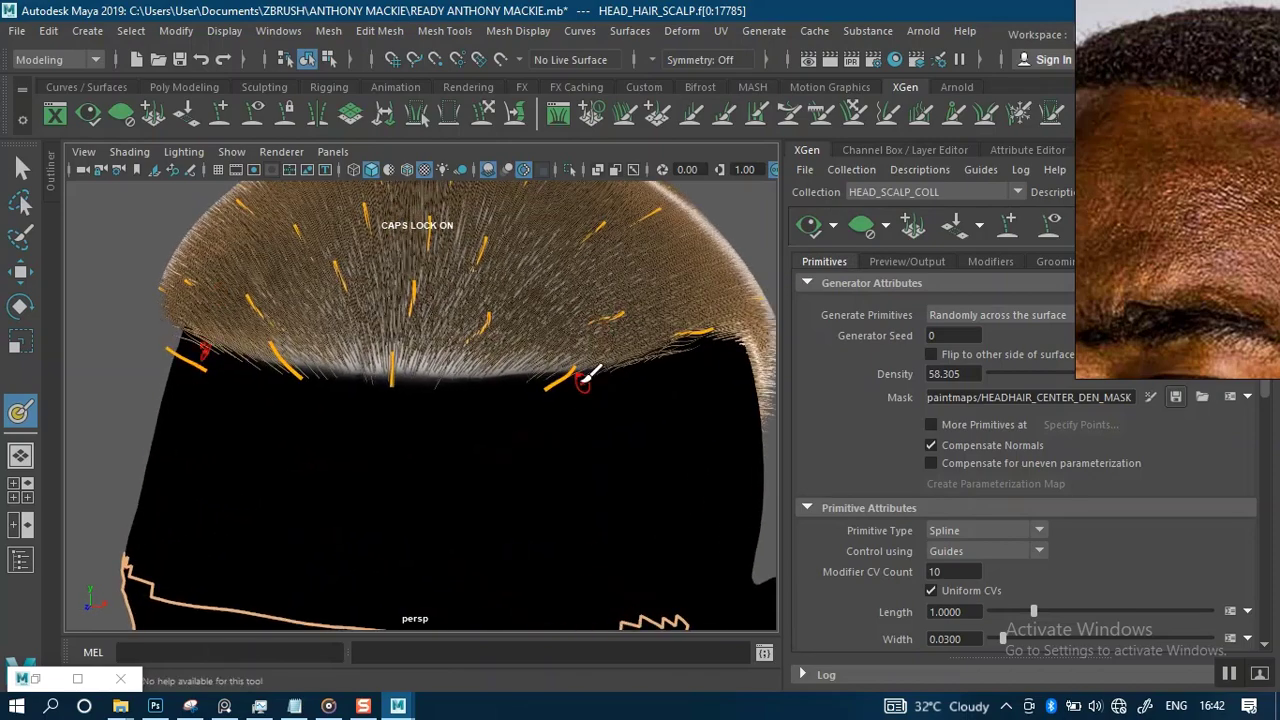
pyautogui.keyDown('alt'); pyautogui.moveTo(589, 375); pyautogui.dragTo(523, 368); pyautogui.keyUp('alt')
# - Hide the XGen guides and unhide the HIGH_AFRICAN_MALE head mesh with textured shading, leaving nothing selected
pyautogui.click(1050, 226)
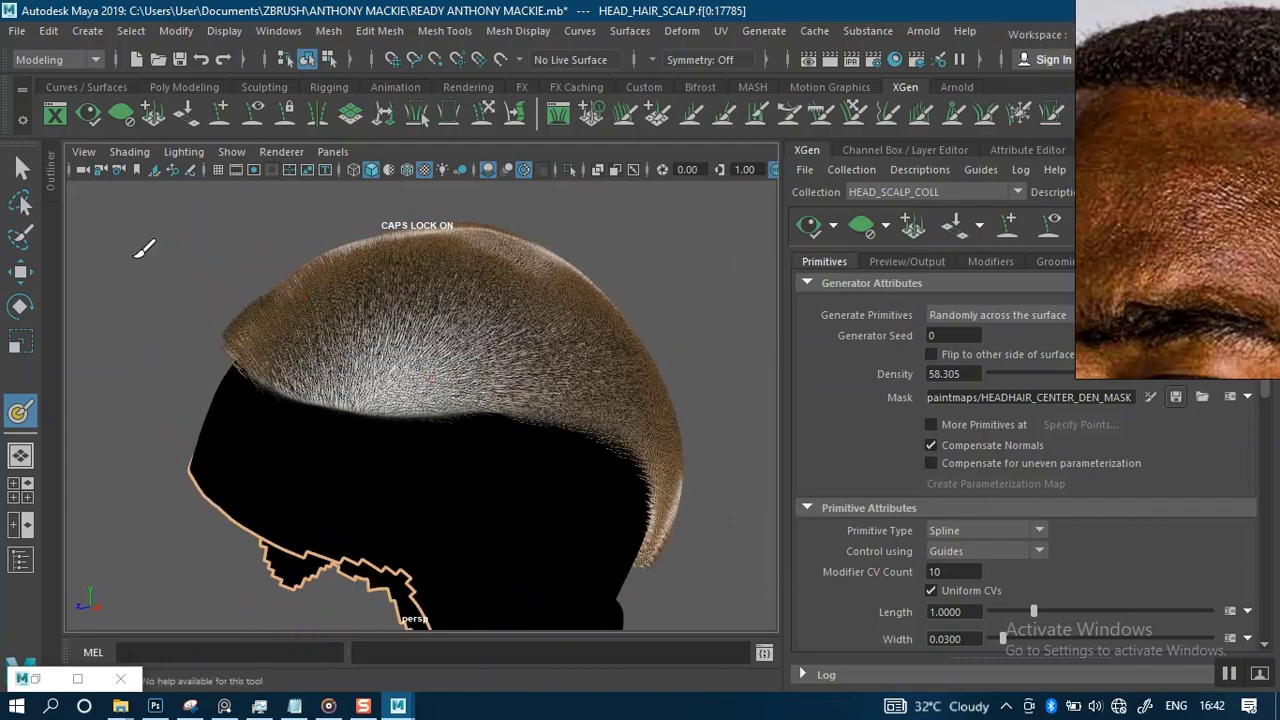
pyautogui.click(51, 177)
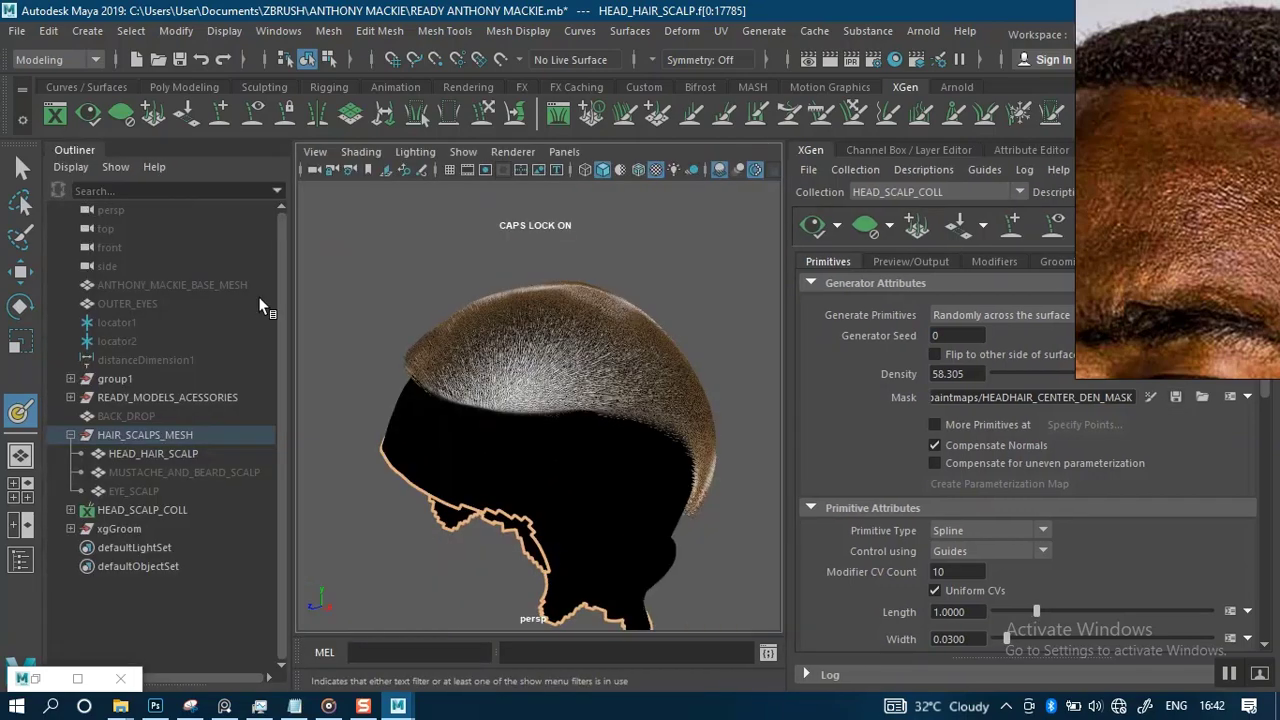
pyautogui.click(70, 398)
pyautogui.click(81, 416)
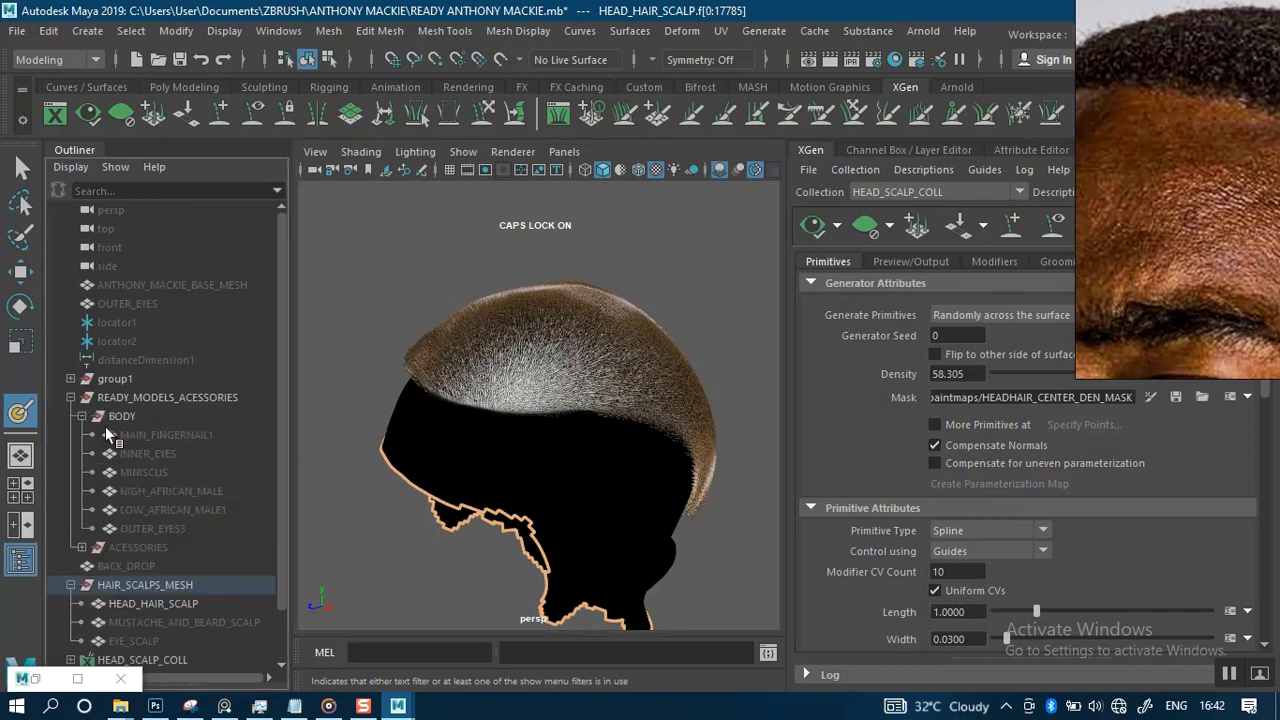
pyautogui.click(172, 494)
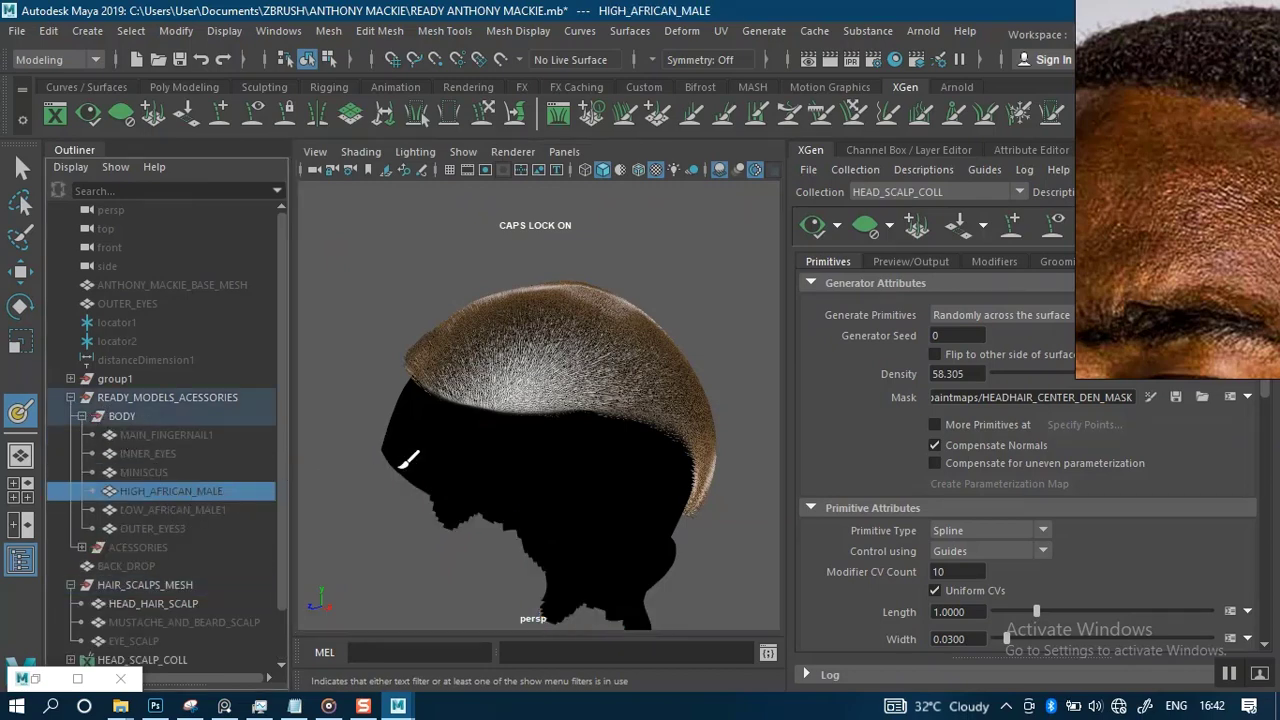
pyautogui.hotkey('shift', 'h')
pyautogui.press('6')
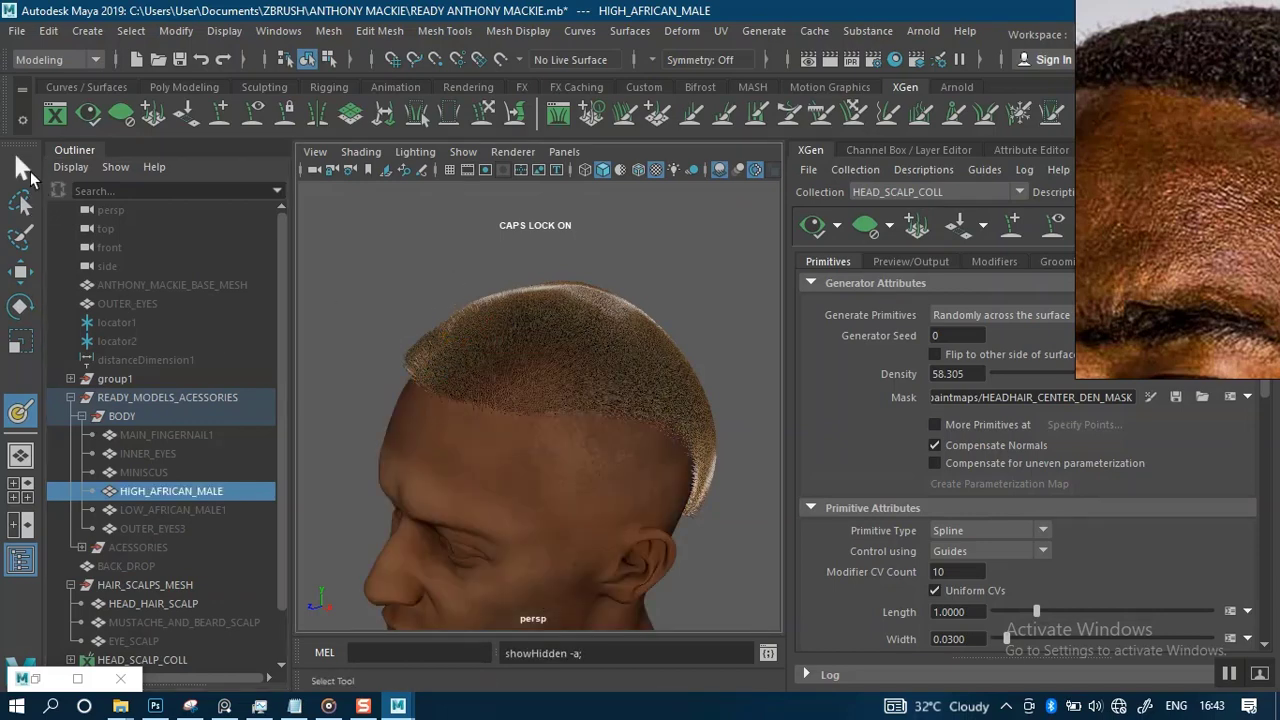
pyautogui.click(400, 265)
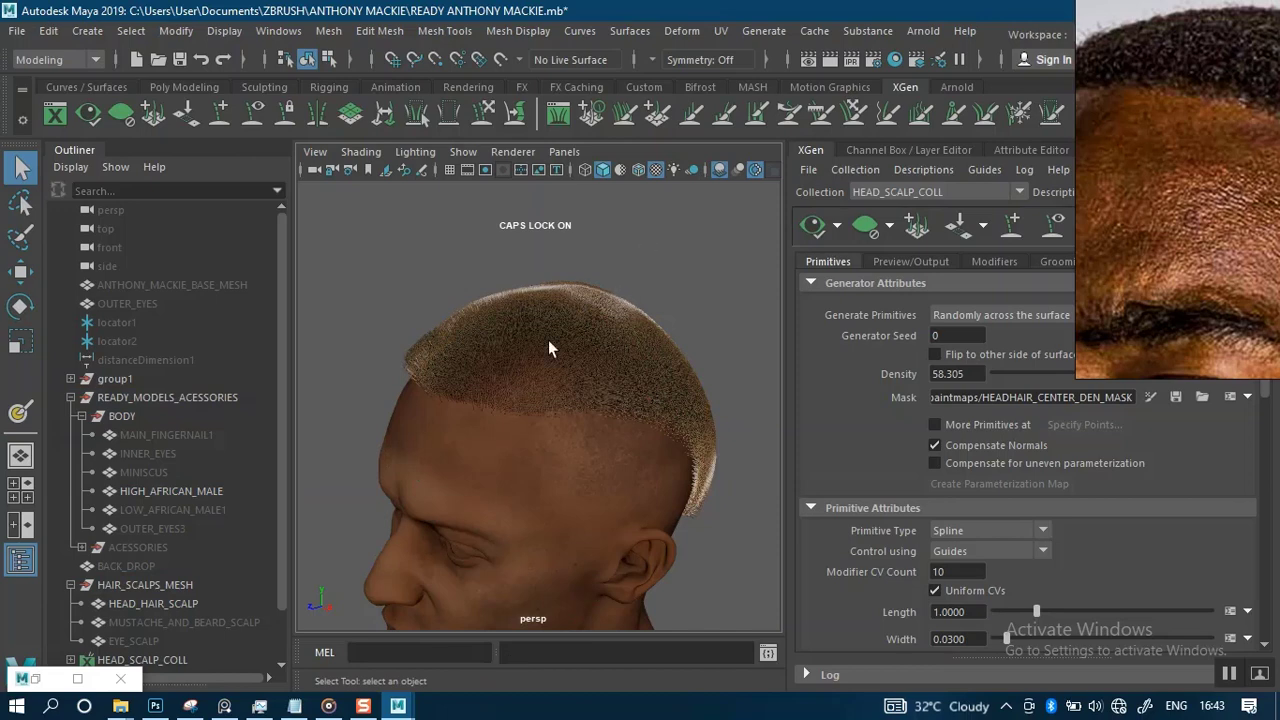
# - Examine how the hair fades into the skin on both sides and at the front of the textured head
pyautogui.keyDown('alt'); pyautogui.moveTo(548, 341); pyautogui.dragTo(509, 351); pyautogui.keyUp('alt')
pyautogui.keyDown('alt'); pyautogui.moveTo(509, 351); pyautogui.dragTo(503, 405, button='middle'); pyautogui.keyUp('alt')
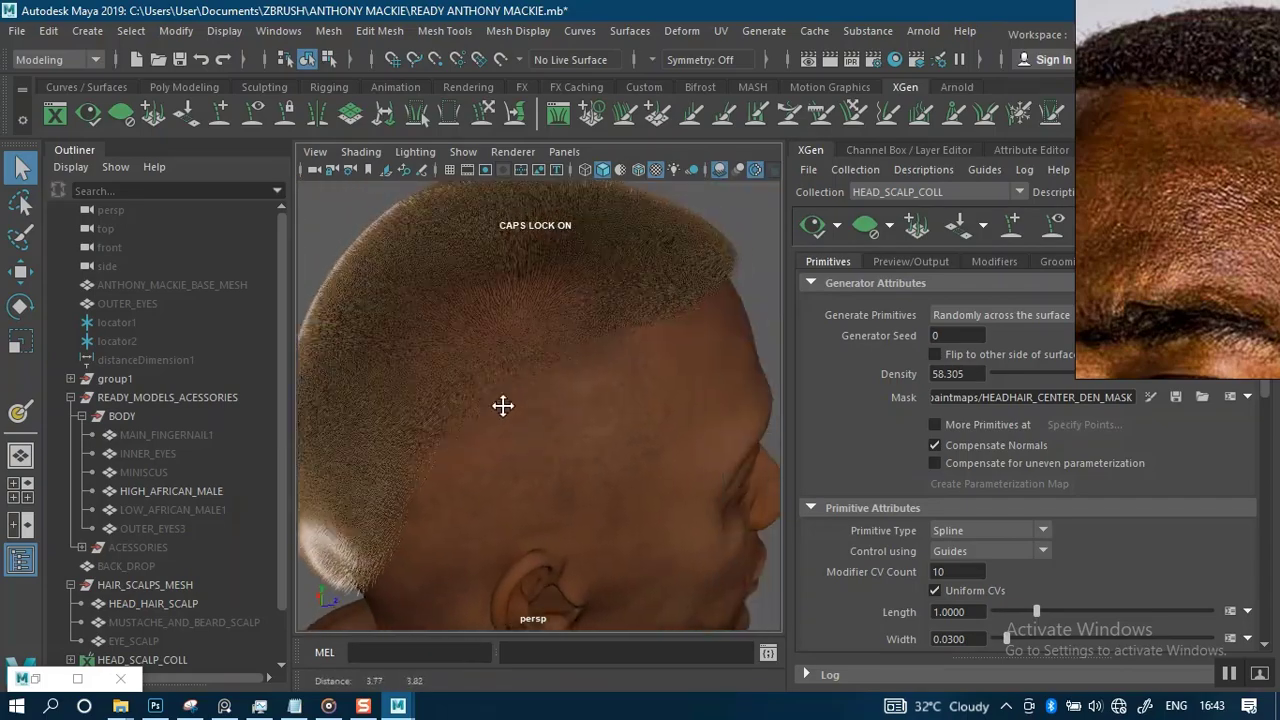
pyautogui.keyDown('alt'); pyautogui.moveTo(503, 405); pyautogui.dragTo(517, 331); pyautogui.keyUp('alt')
pyautogui.moveTo(517, 331)
pyautogui.keyDown('alt'); pyautogui.mouseDown(button='right')
pyautogui.moveTo(567, 295)
pyautogui.moveTo(537, 316)
pyautogui.mouseUp(button='right'); pyautogui.keyUp('alt')
pyautogui.keyDown('alt'); pyautogui.moveTo(582, 336); pyautogui.dragTo(691, 366); pyautogui.keyUp('alt')
pyautogui.keyDown('alt'); pyautogui.moveTo(609, 369); pyautogui.dragTo(486, 386); pyautogui.keyUp('alt')
pyautogui.scroll(3, 609, 423)
pyautogui.scroll(-5, 488, 386)
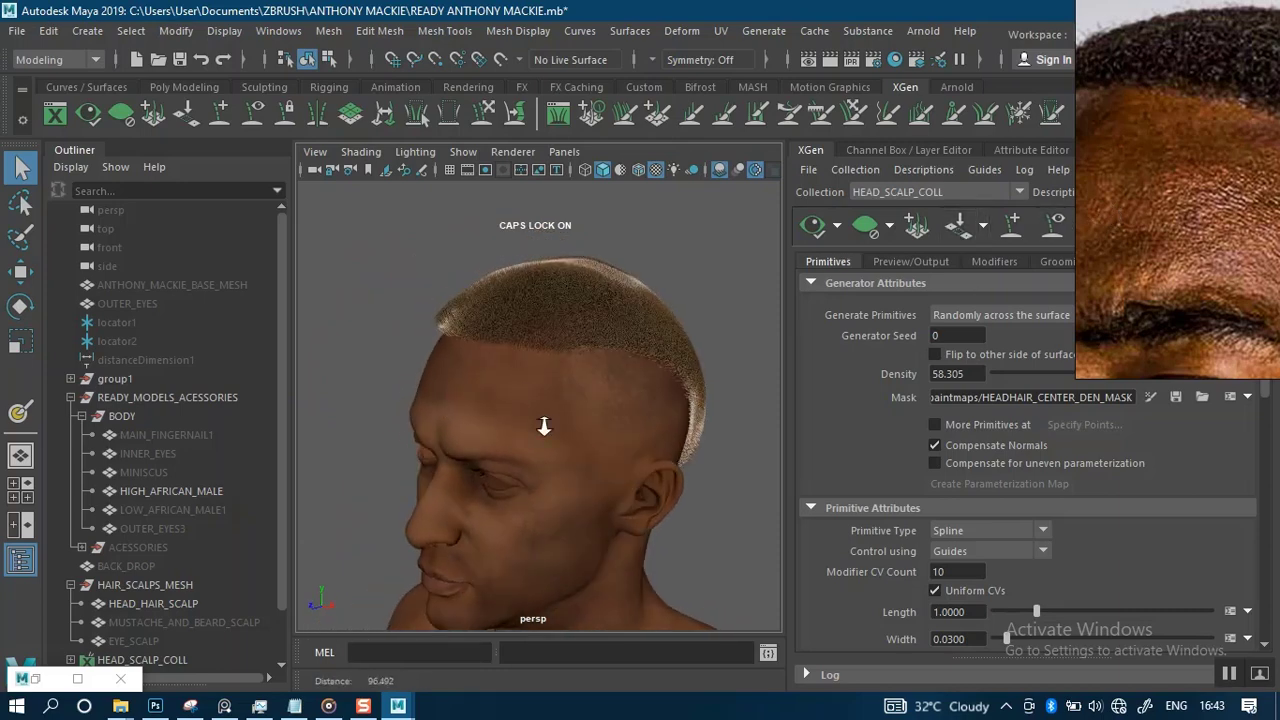
pyautogui.keyDown('alt'); pyautogui.moveTo(544, 426); pyautogui.dragTo(572, 400, button='right'); pyautogui.keyUp('alt')
pyautogui.keyDown('alt'); pyautogui.moveTo(572, 400); pyautogui.dragTo(597, 406); pyautogui.keyUp('alt')
pyautogui.keyDown('alt'); pyautogui.moveTo(597, 406); pyautogui.dragTo(560, 351, button='right'); pyautogui.keyUp('alt')
pyautogui.moveTo(560, 351)
pyautogui.keyDown('alt'); pyautogui.mouseDown()
pyautogui.moveTo(589, 351)
pyautogui.moveTo(536, 350)
pyautogui.mouseUp(); pyautogui.keyUp('alt')
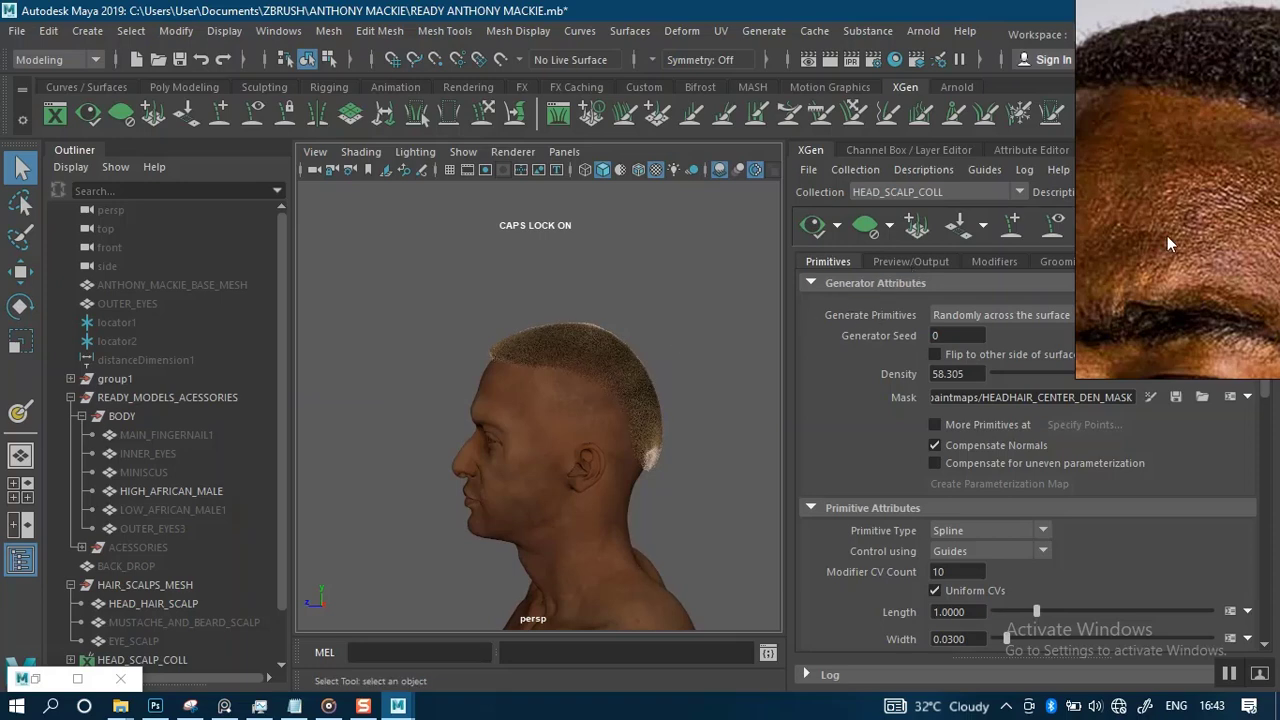
# - Show the whole face in the reference photo and compare its hairline with the groom's front corner and forehead edge
pyautogui.scroll(-4, 1167, 236)
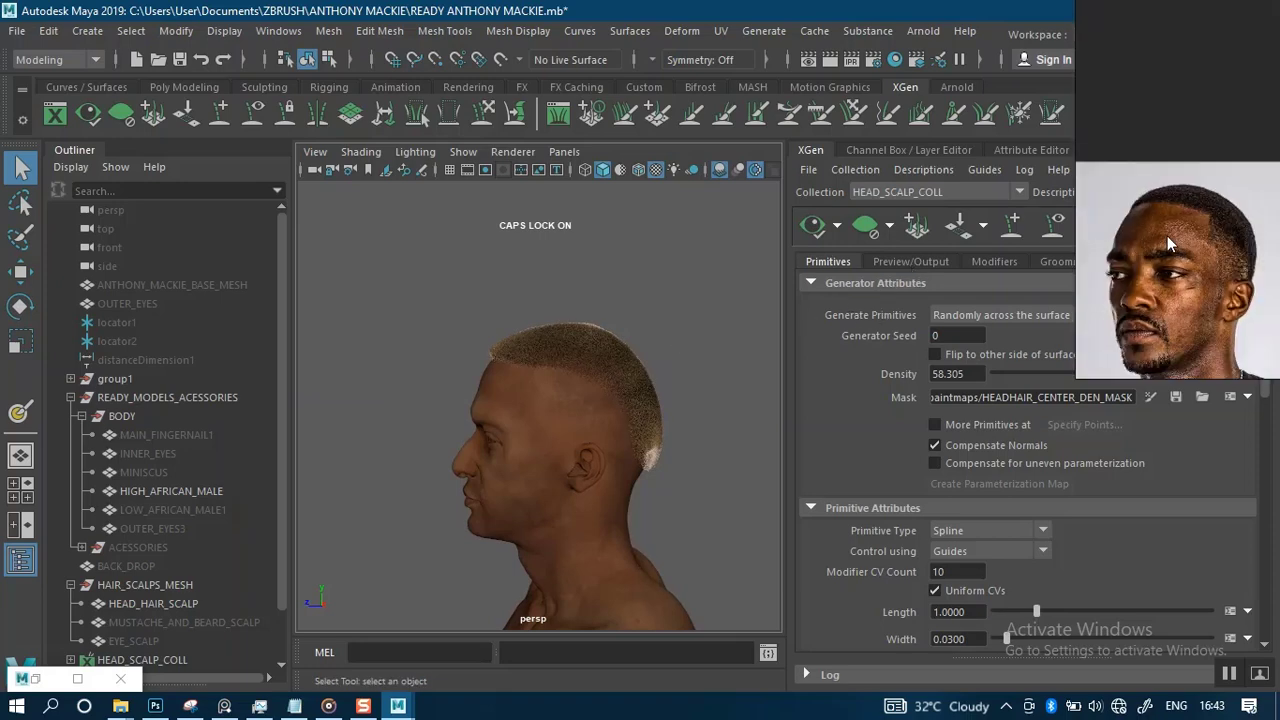
pyautogui.keyDown('alt'); pyautogui.moveTo(503, 377); pyautogui.dragTo(583, 451, button='right'); pyautogui.keyUp('alt')
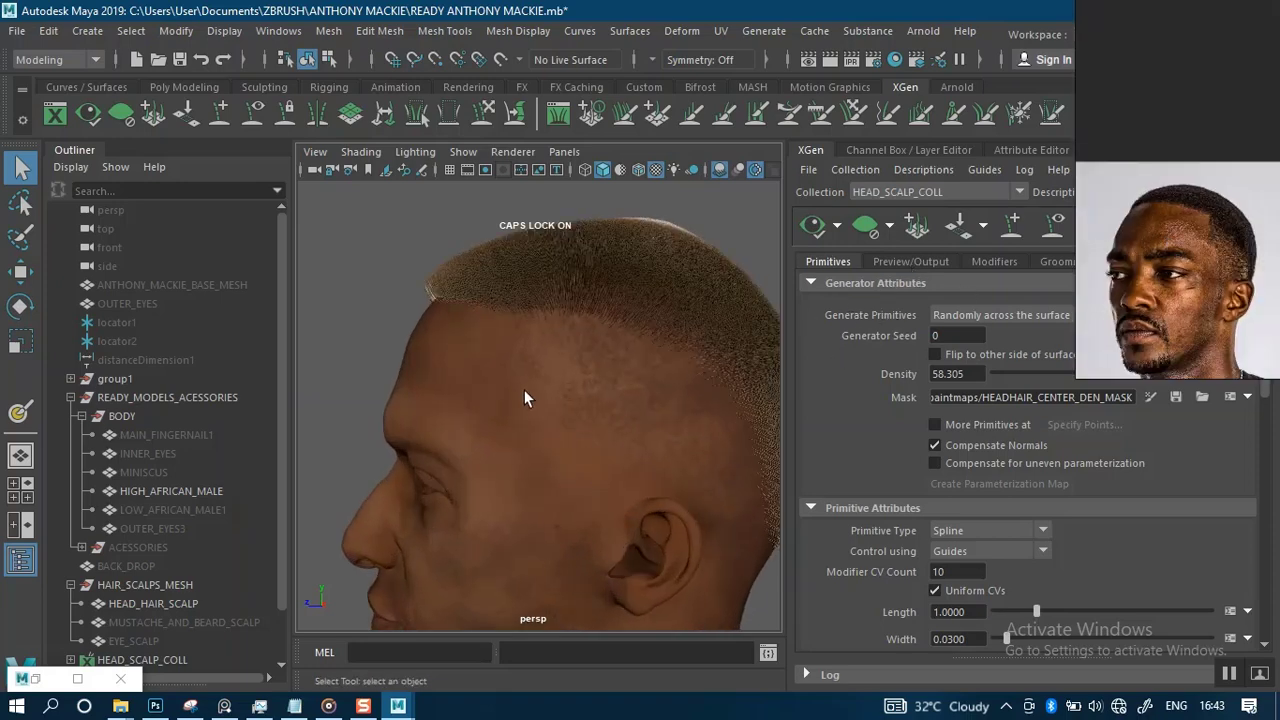
pyautogui.keyDown('alt'); pyautogui.moveTo(524, 390); pyautogui.dragTo(538, 325); pyautogui.keyUp('alt')
pyautogui.scroll(-5, 534, 360)
pyautogui.scroll(2, 556, 418)
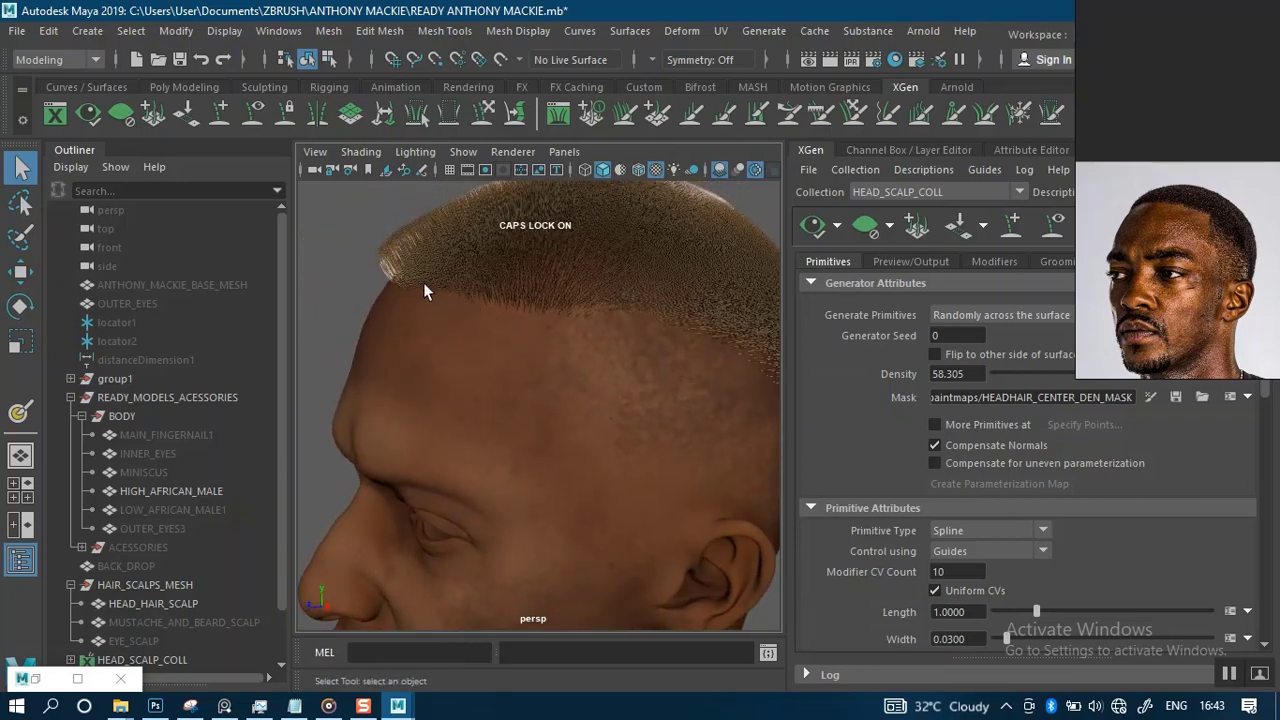
pyautogui.keyDown('alt'); pyautogui.moveTo(473, 298); pyautogui.dragTo(579, 388); pyautogui.keyUp('alt')
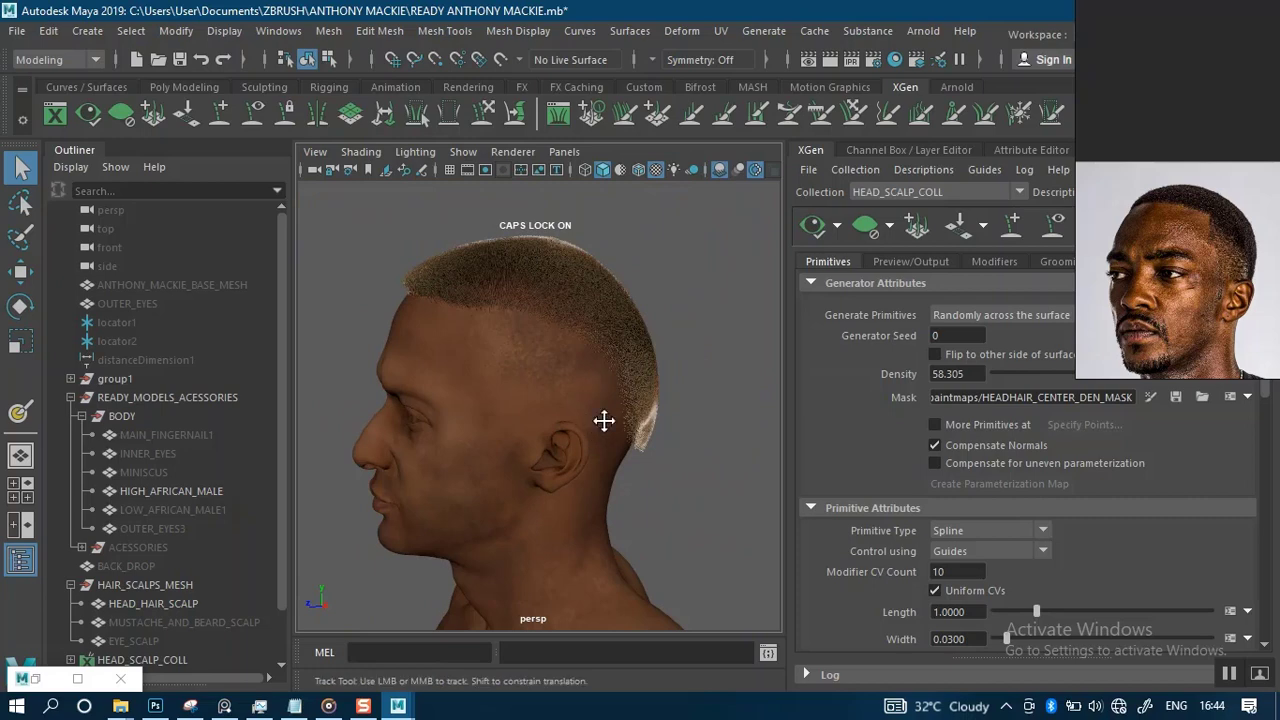
pyautogui.keyDown('alt'); pyautogui.moveTo(604, 421); pyautogui.dragTo(634, 417, button='middle'); pyautogui.keyUp('alt')
pyautogui.scroll(3, 624, 417)
pyautogui.keyDown('alt'); pyautogui.moveTo(614, 417); pyautogui.dragTo(655, 394); pyautogui.keyUp('alt')
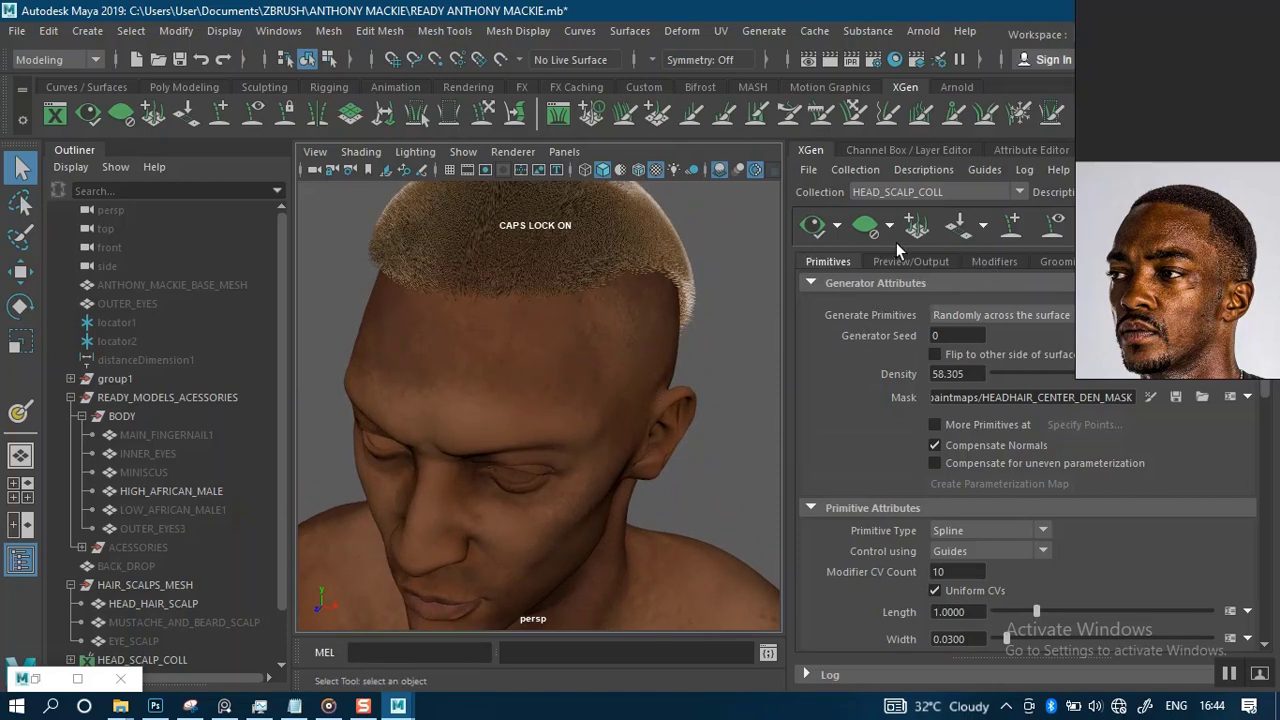
# - Reposition the reference photo beside the viewport and frame its forehead hairline and temple fade
pyautogui.scroll(3, 1129, 267)
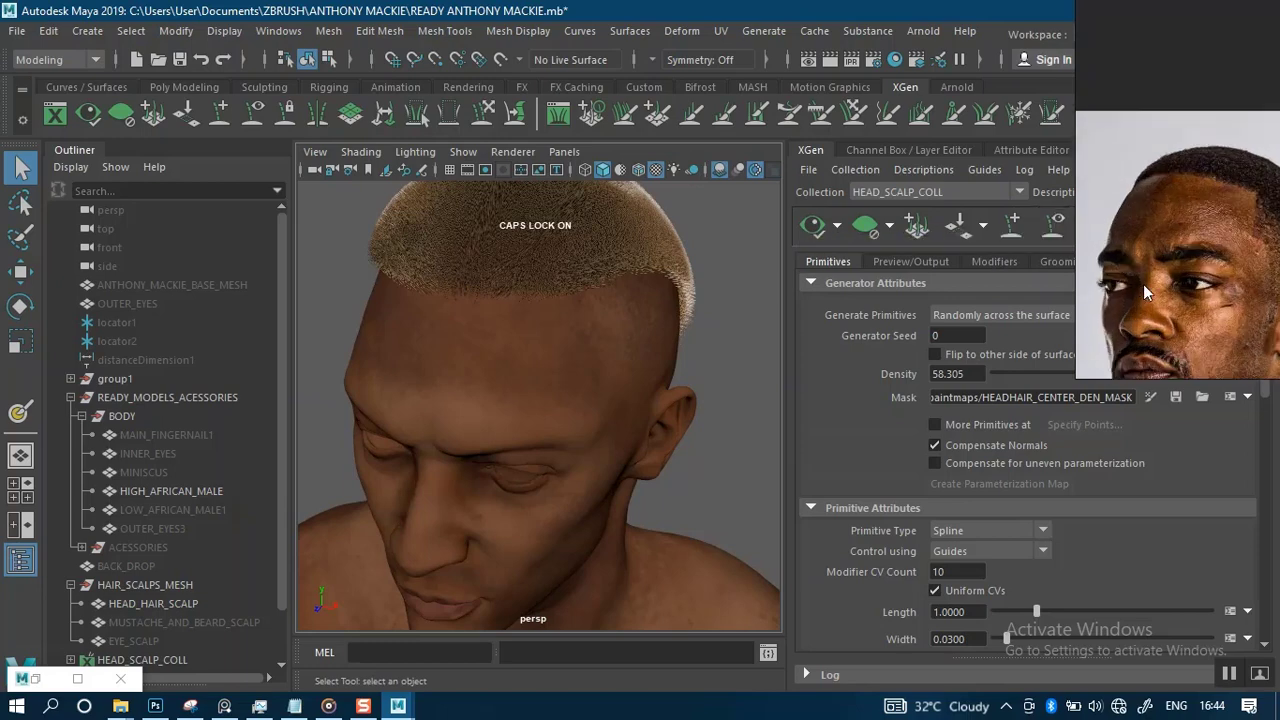
pyautogui.moveTo(1143, 284); pyautogui.dragTo(964, 337, button='right')
pyautogui.scroll(4, 981, 315)
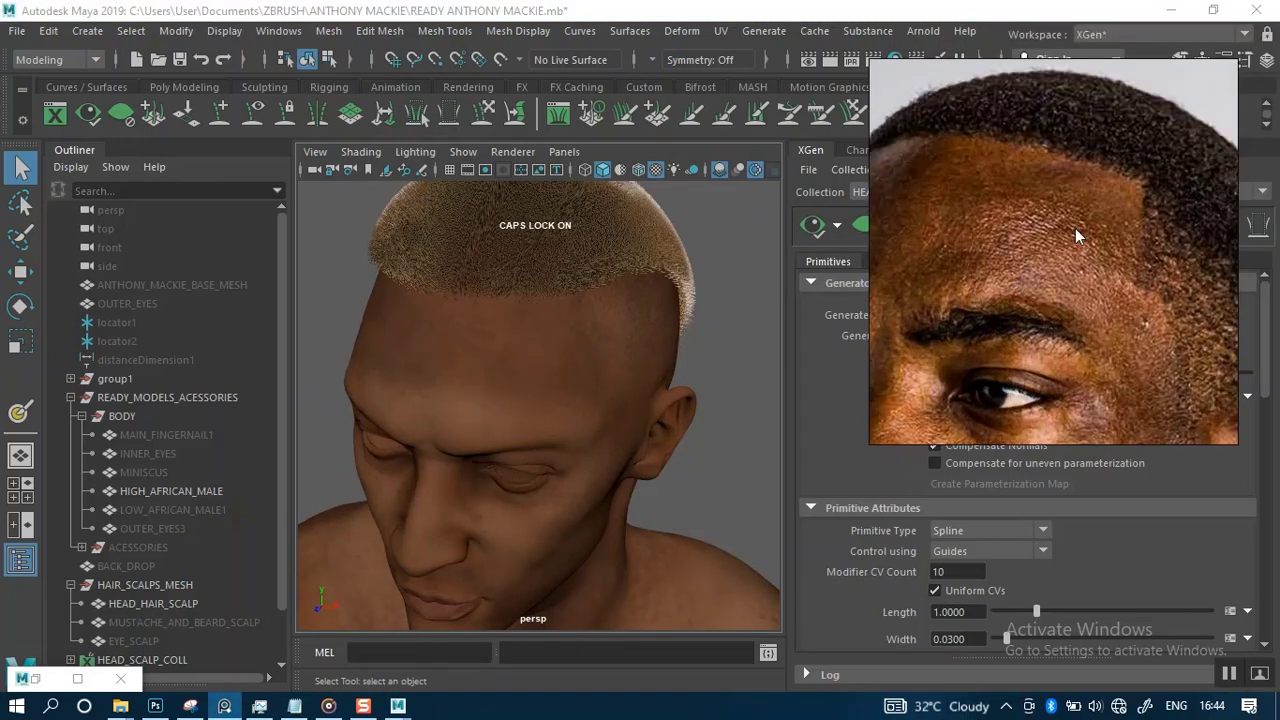
pyautogui.moveTo(1128, 116); pyautogui.dragTo(1105, 206, button='middle')
pyautogui.scroll(-3, 1094, 253)
pyautogui.moveTo(1094, 253); pyautogui.dragTo(1094, 283, button='middle')
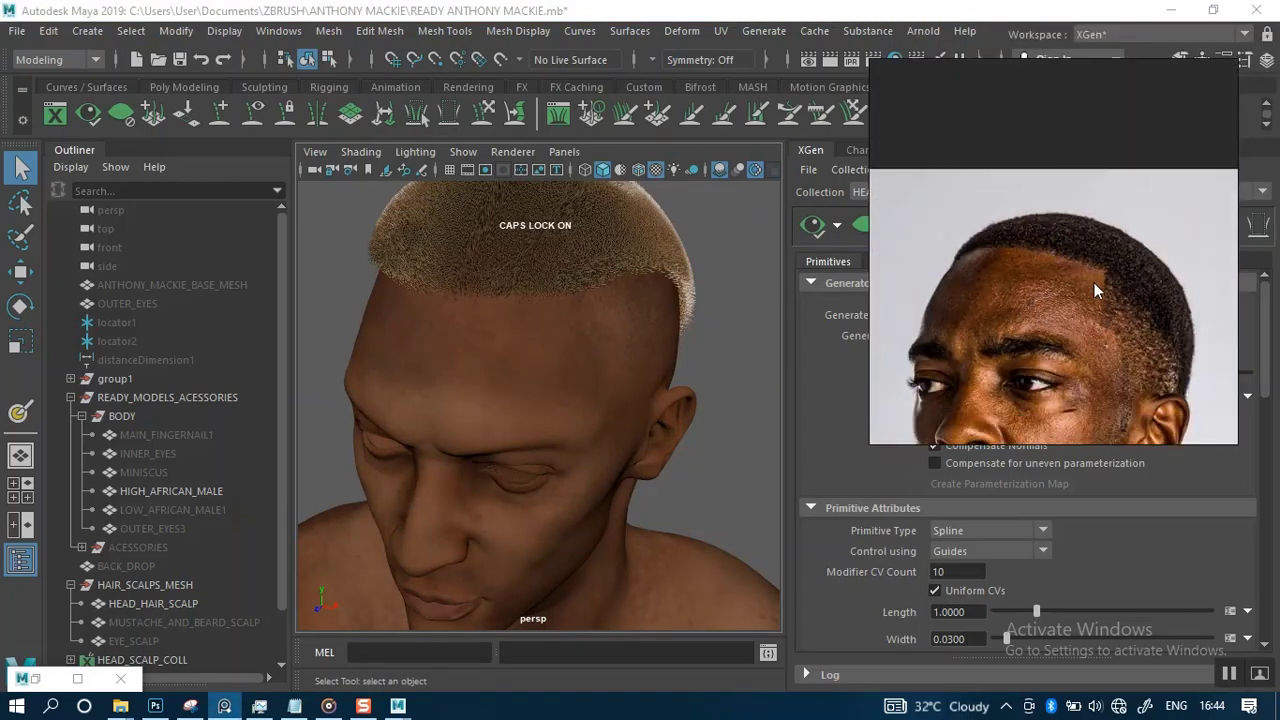
# - Check the groom's side and temple hairline against the reference photo and save the scene
pyautogui.keyDown('alt'); pyautogui.moveTo(614, 374); pyautogui.dragTo(563, 349); pyautogui.keyUp('alt')
pyautogui.keyDown('alt'); pyautogui.moveTo(563, 349); pyautogui.dragTo(625, 360, button='middle'); pyautogui.keyUp('alt')
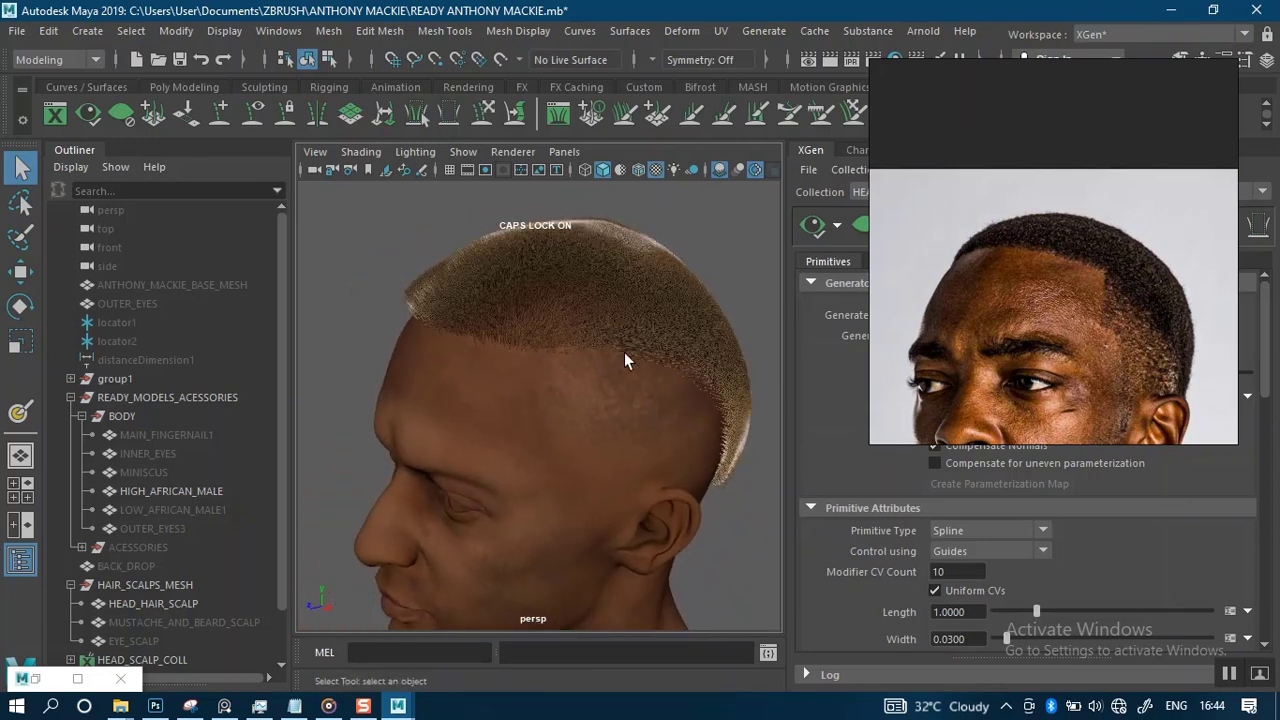
pyautogui.moveTo(598, 362)
pyautogui.keyDown('alt'); pyautogui.mouseDown()
pyautogui.moveTo(583, 326)
pyautogui.moveTo(623, 386)
pyautogui.moveTo(580, 357)
pyautogui.moveTo(614, 366)
pyautogui.mouseUp(); pyautogui.keyUp('alt')
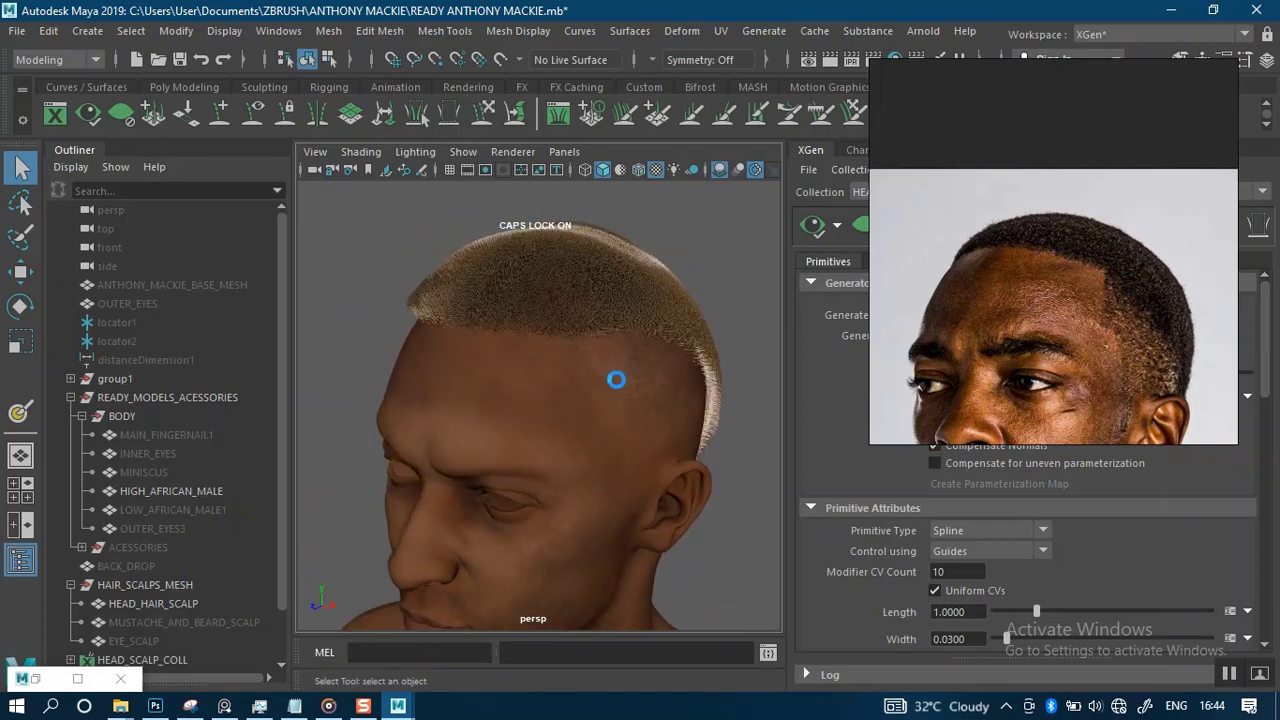
pyautogui.hotkey('ctrl', 's')
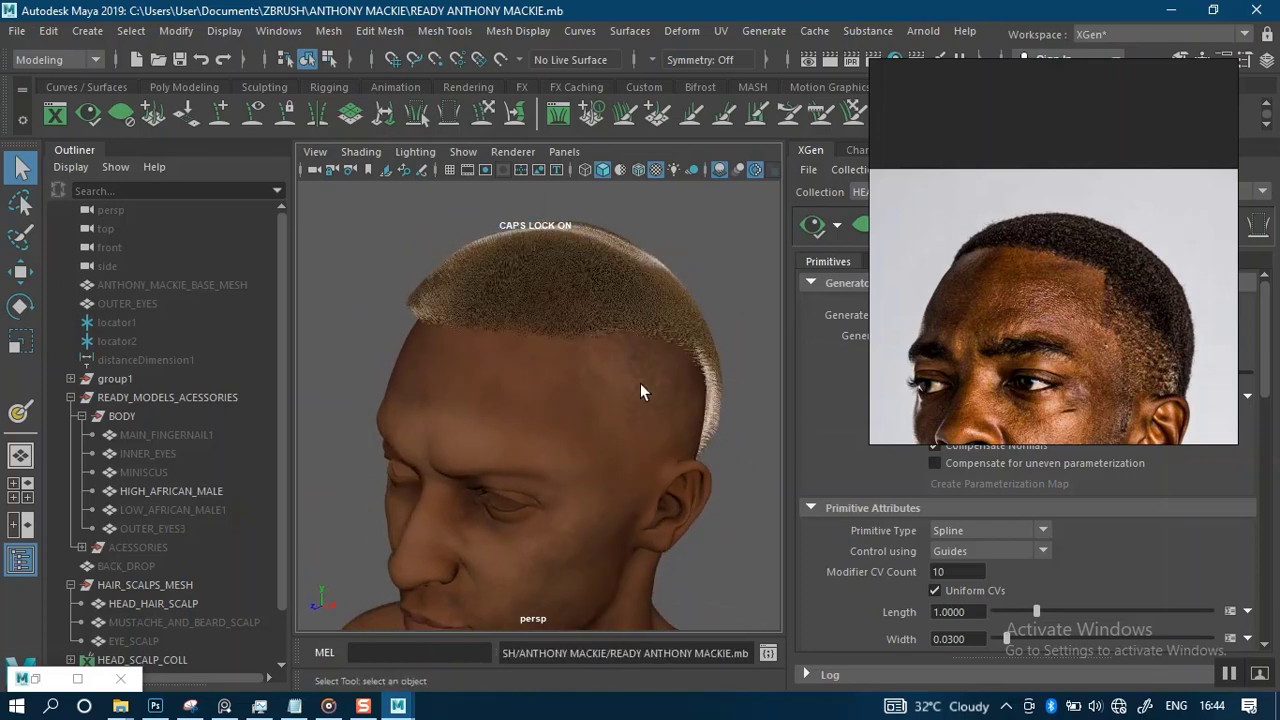